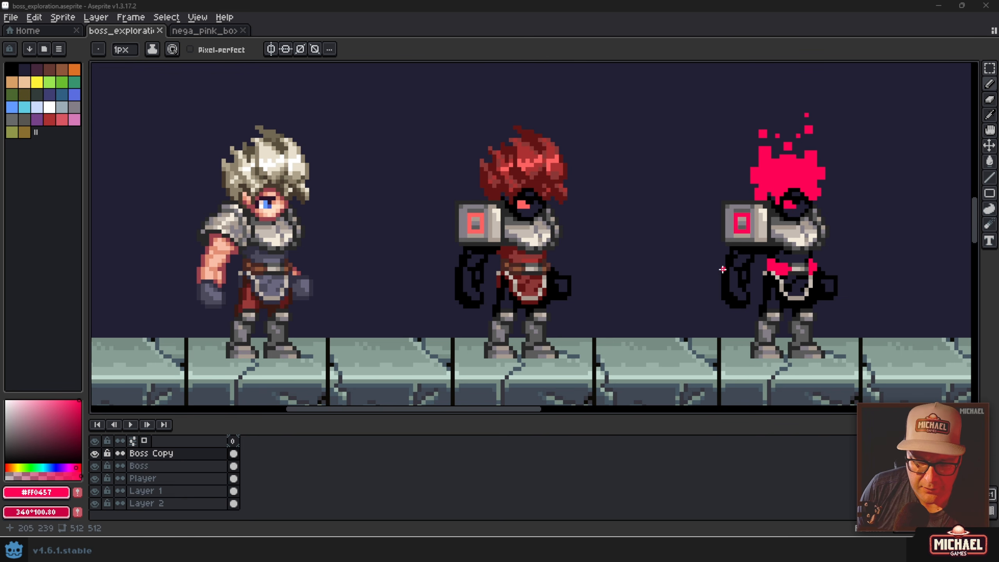
Review the boss sprite's opening frames for Run, JumpCycle, Dash, TakeDamage, Attack-1, Ground Slam and Dead in the nega_pink_box timeline
scroll(772, 265, right, 6)
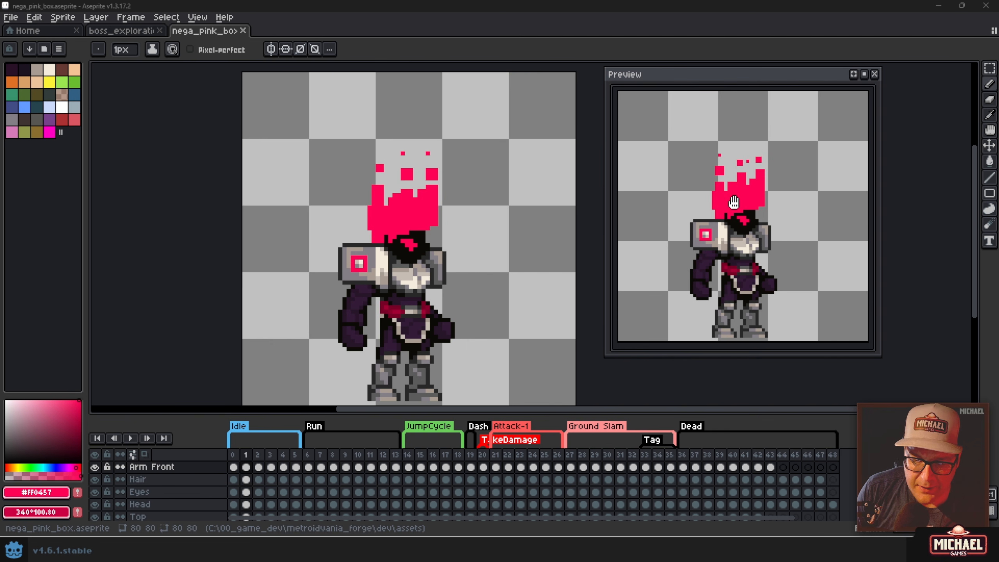
click(323, 442)
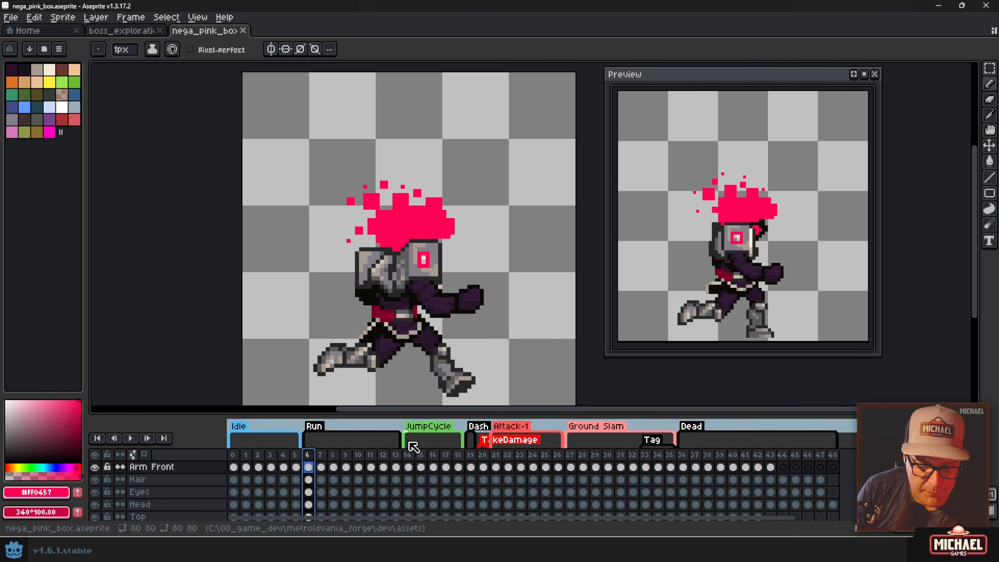
click(409, 457)
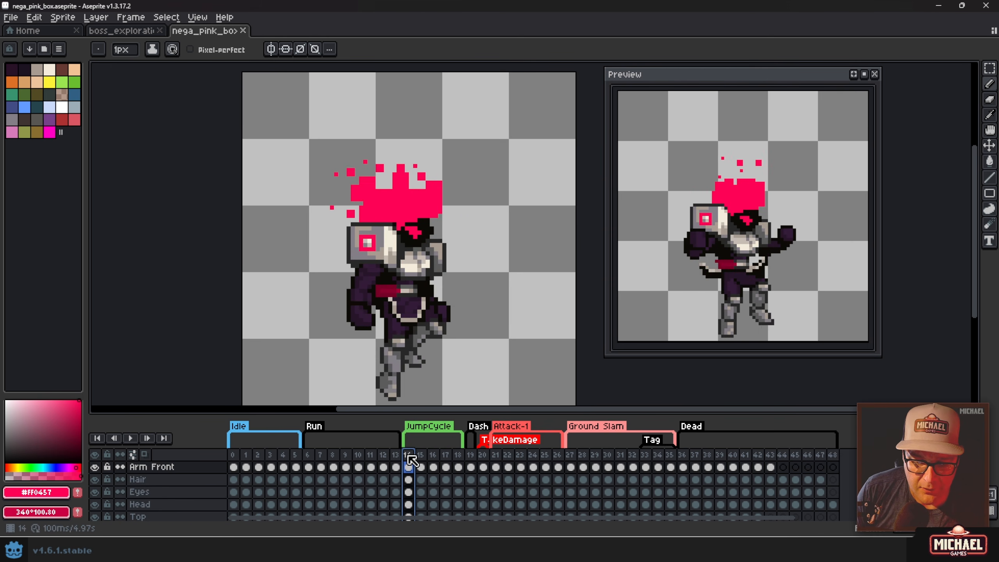
click(468, 456)
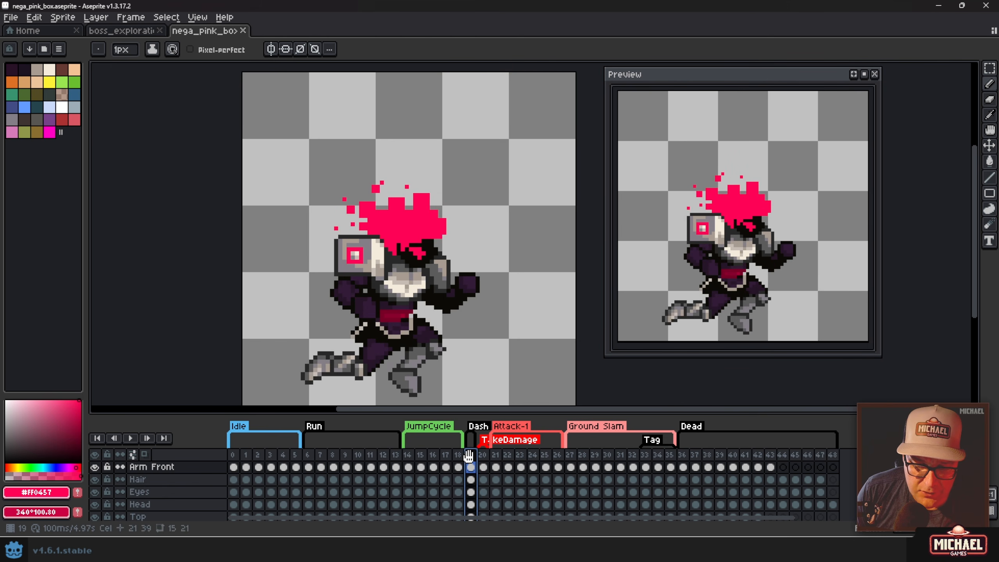
click(483, 455)
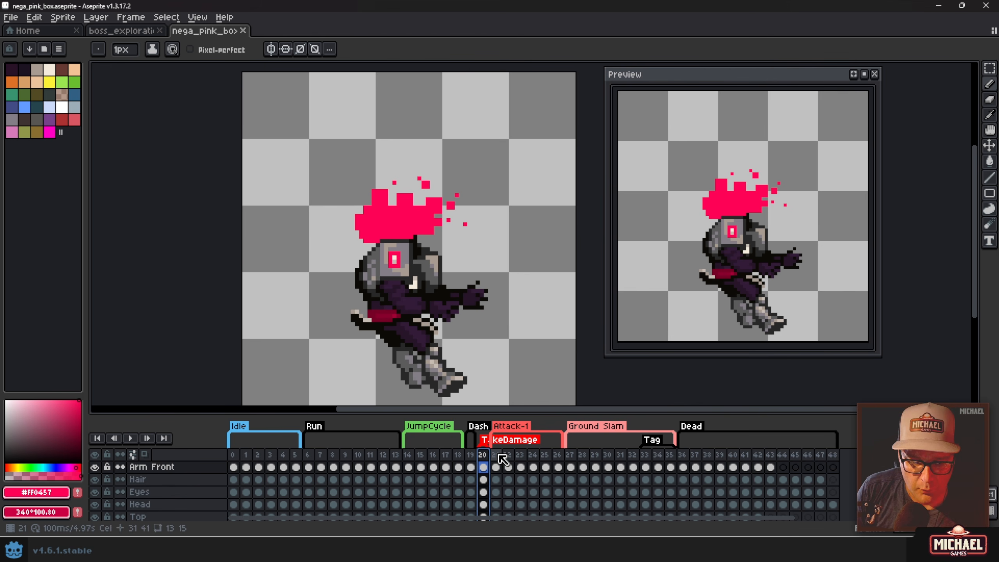
click(498, 456)
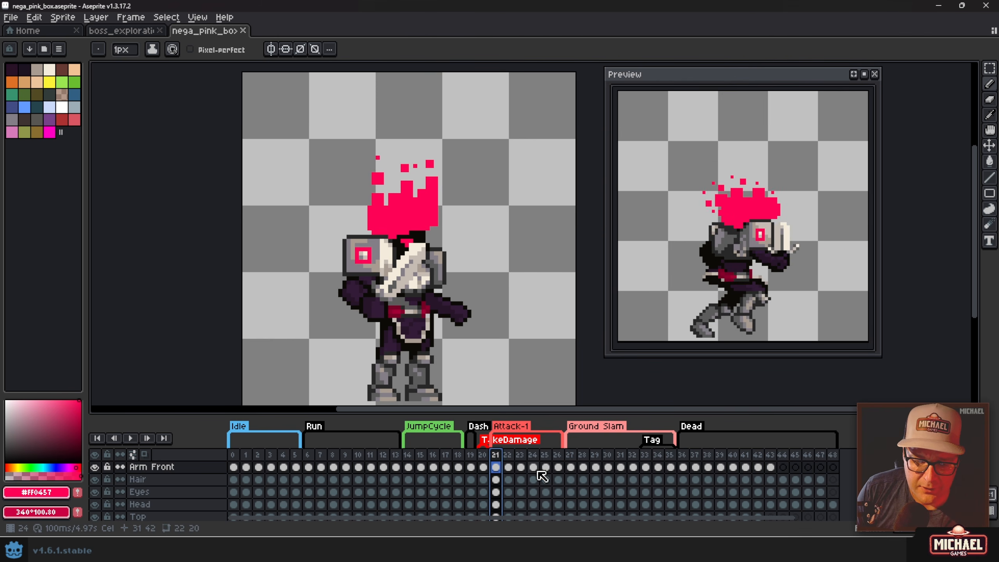
click(573, 457)
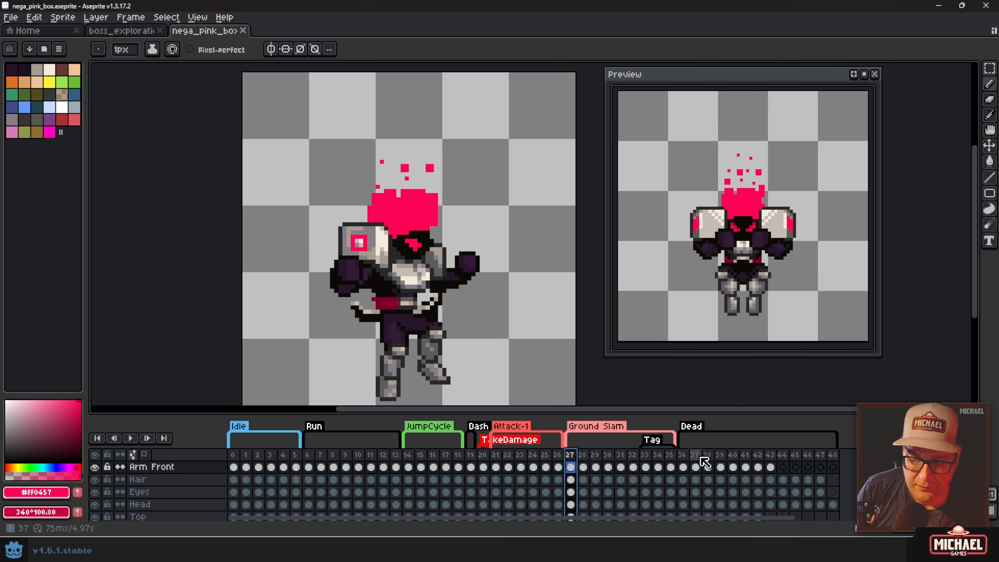
click(684, 459)
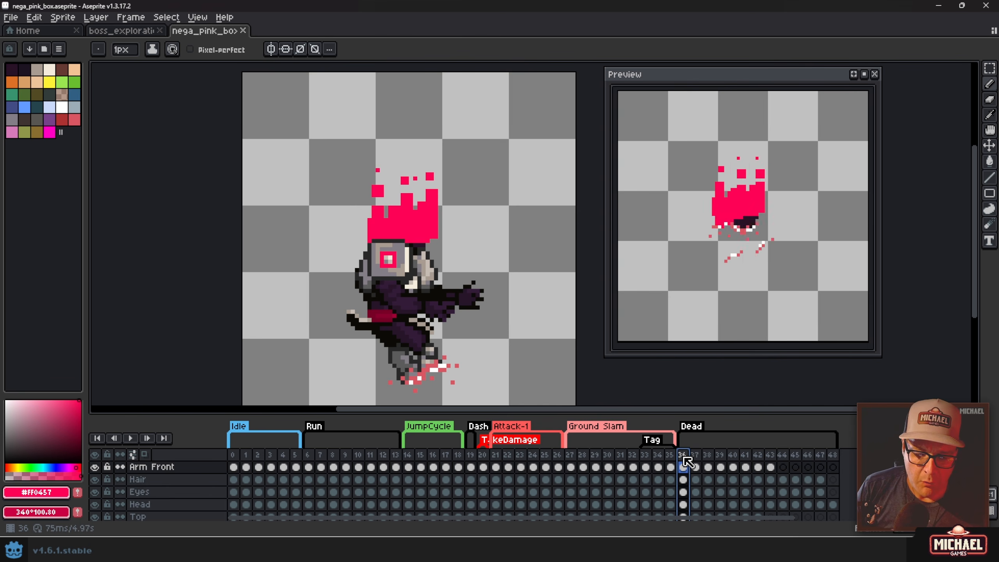
click(508, 458)
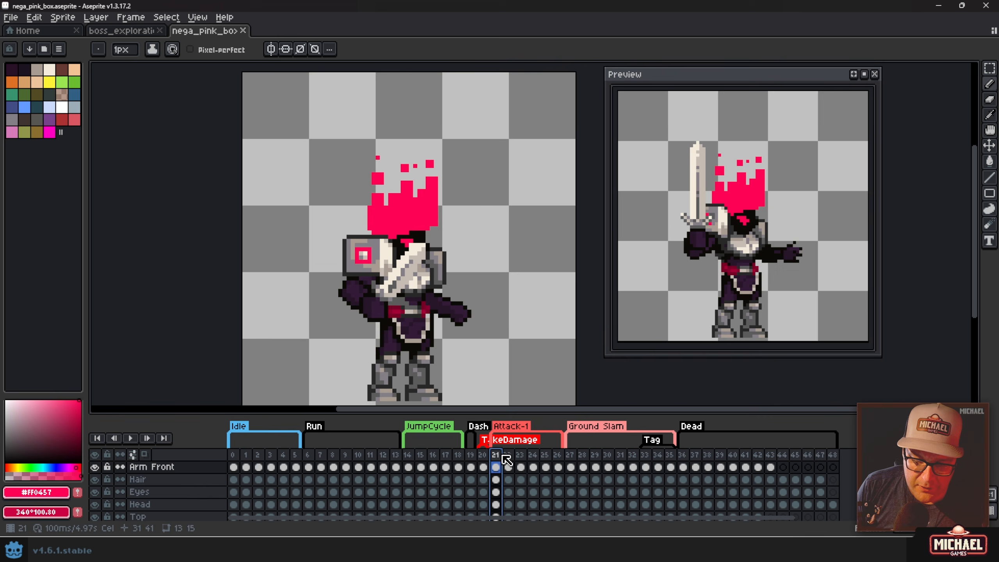
click(574, 457)
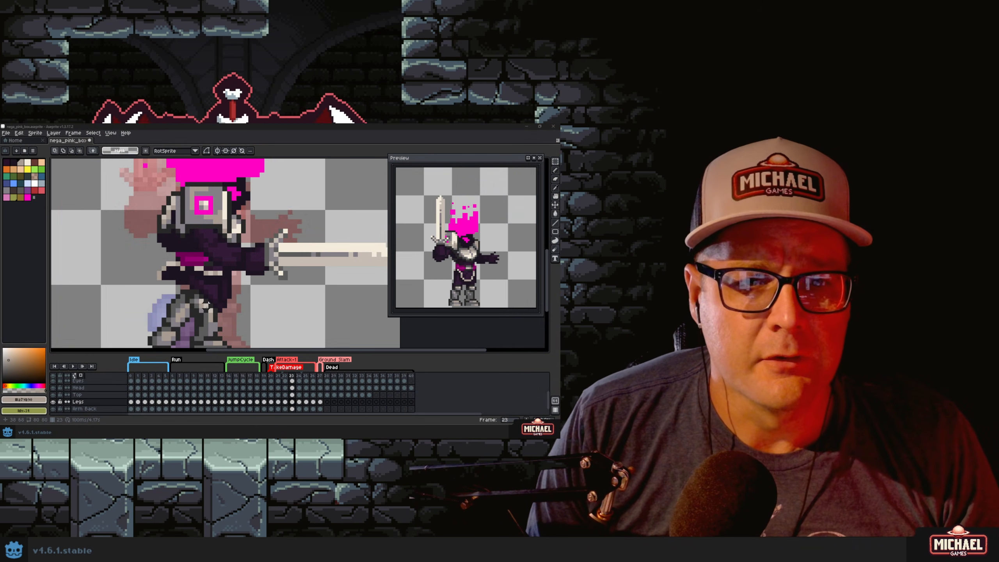
Touch up the front leg's knee and thigh on the Legs layer in frame 23 with greys sampled from the armour
mouse_move(225, 323)
mouse_down()
mouse_move(225, 333)
mouse_move(224, 314)
mouse_up()
scroll(224, 314, up, 2)
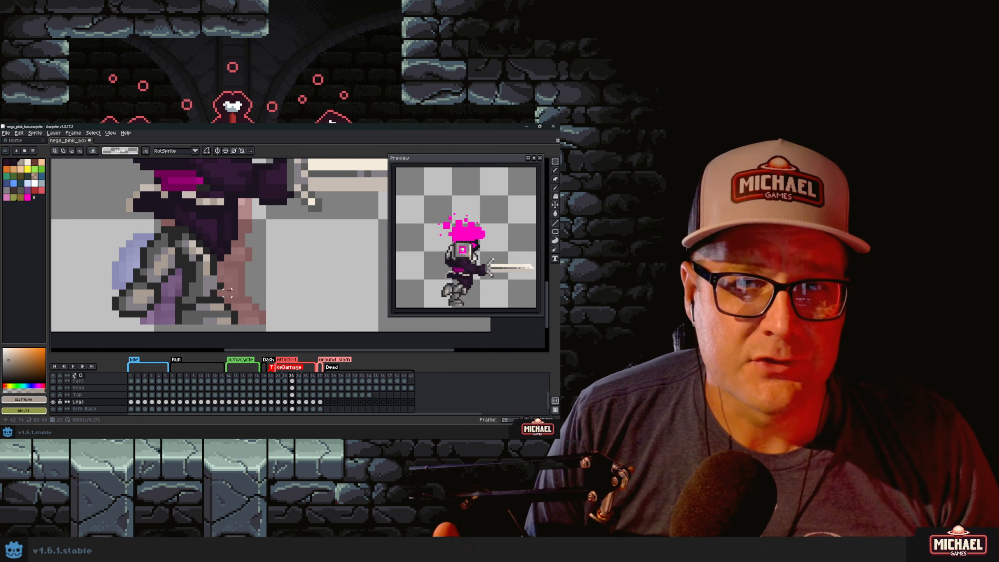
key(b)
alt+click(221, 273)
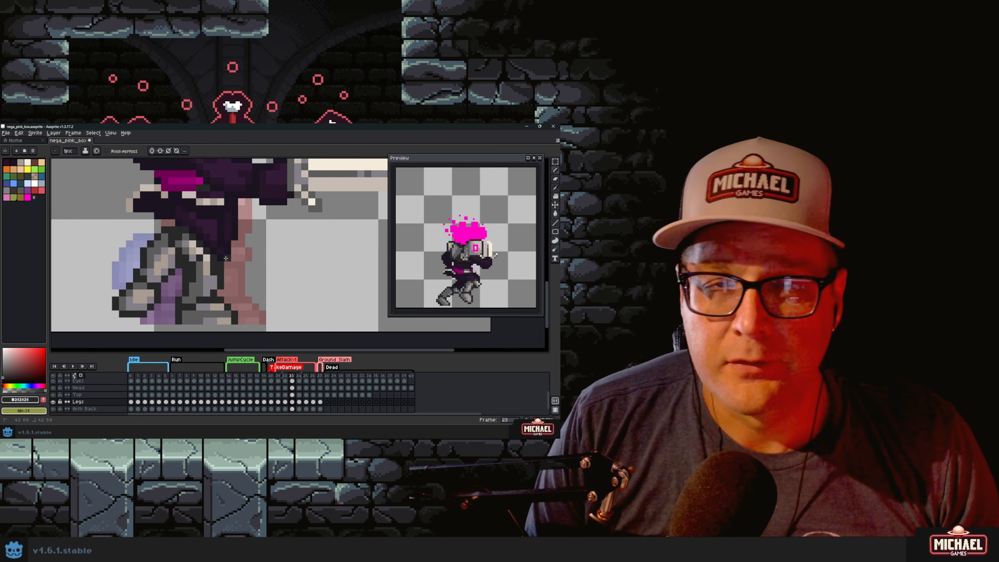
alt+click(209, 268)
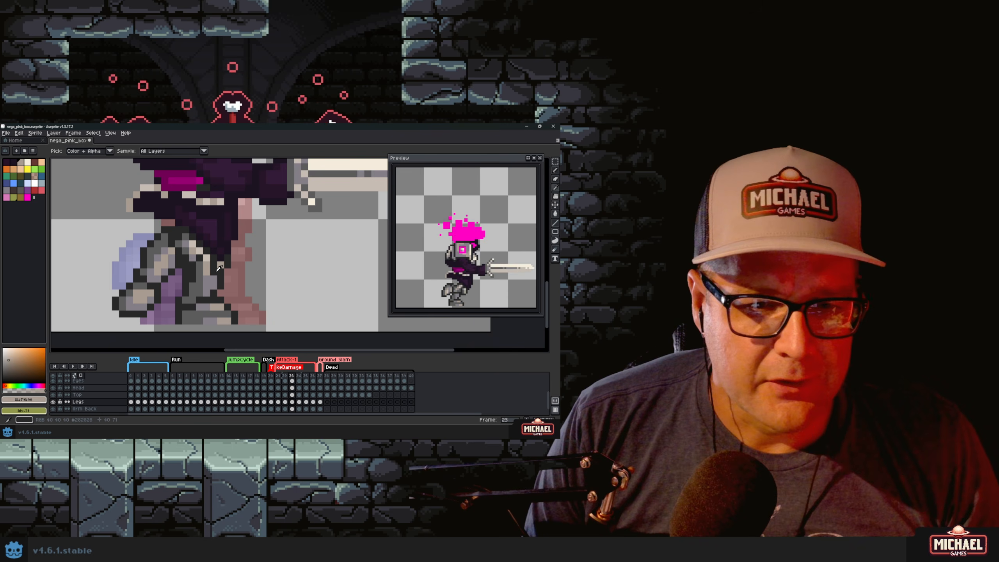
alt+click(219, 268)
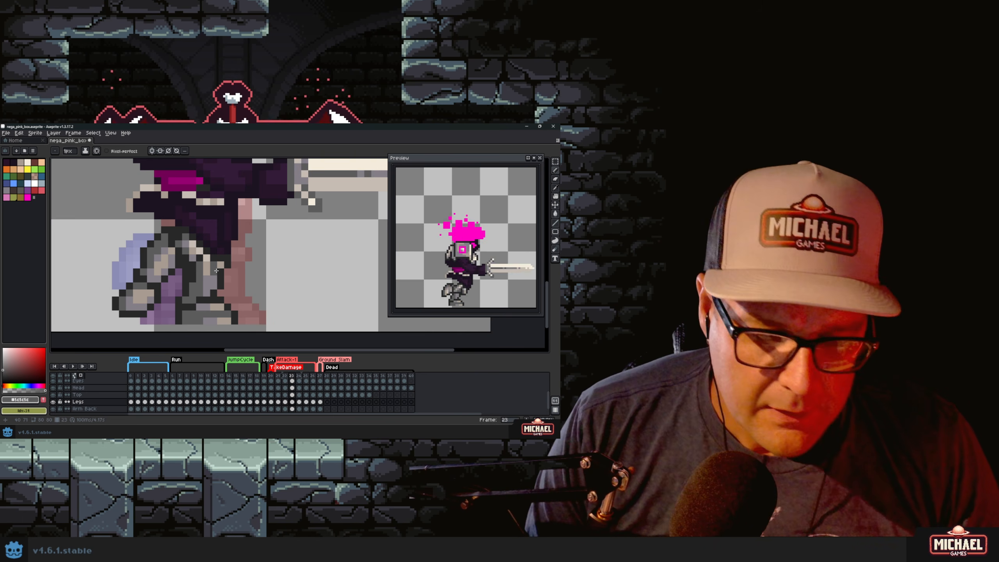
Compare the leg poses across frames 22 to 24 of the sword attack
scroll(217, 269, down, 2)
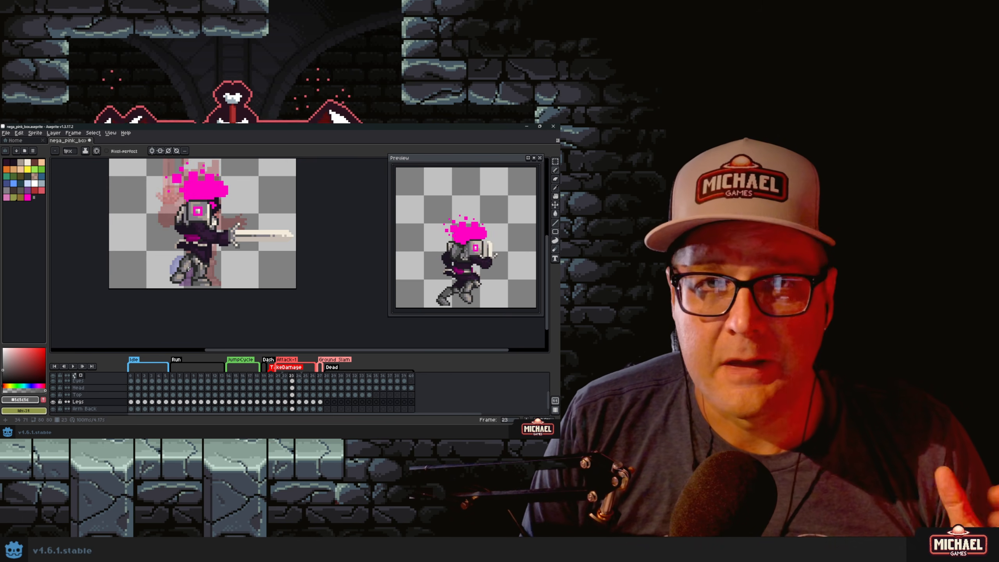
scroll(178, 255, up, 1)
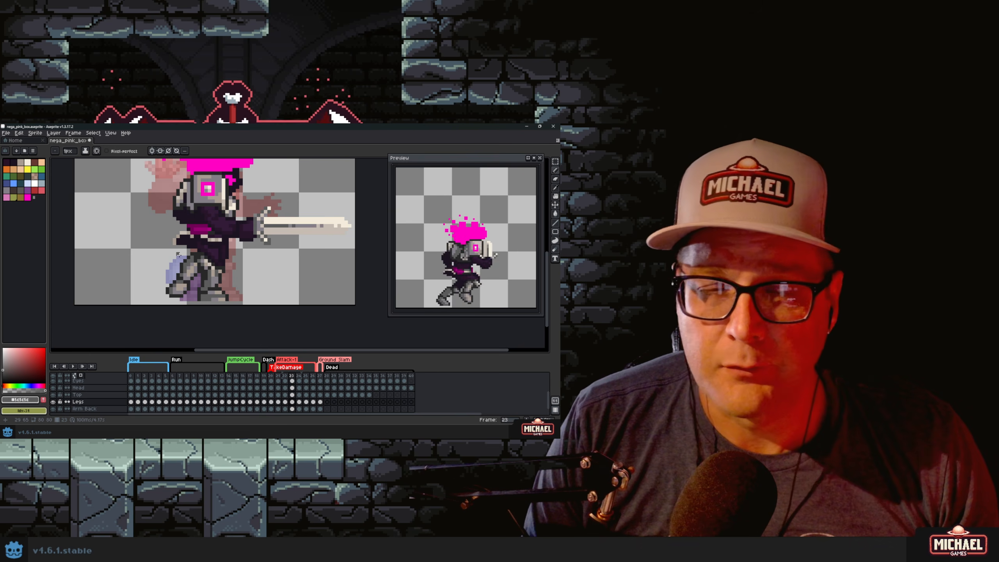
key(Left)
key(Right)
key(Right)
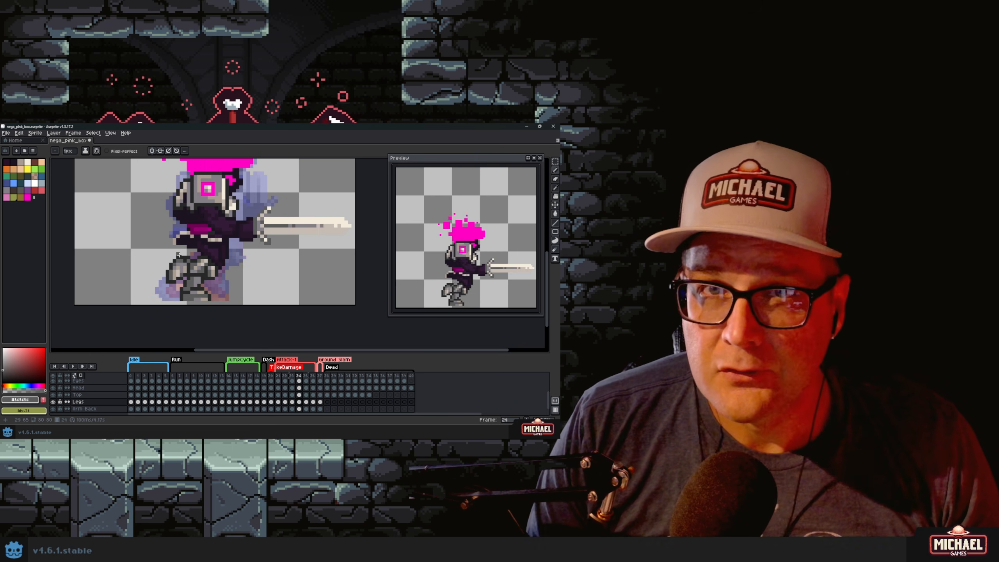
key(Right)
key(Left)
key(Left)
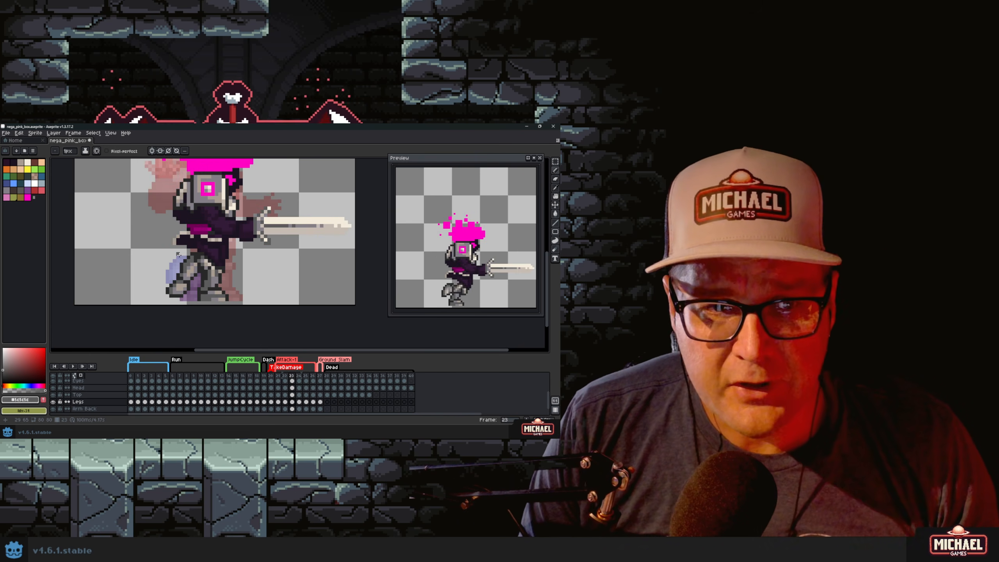
key(Left)
key(Right)
Erase the trailing skirt flap on the Legs layer in frame 23 and redraw its trim diagonally with sampled beige and dark purple
scroll(189, 252, up, 3)
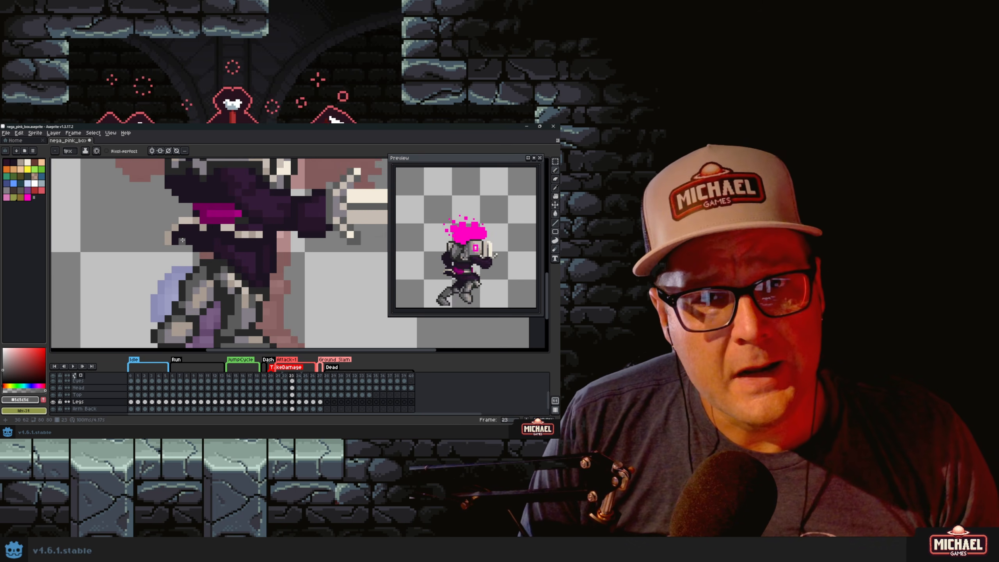
key(e)
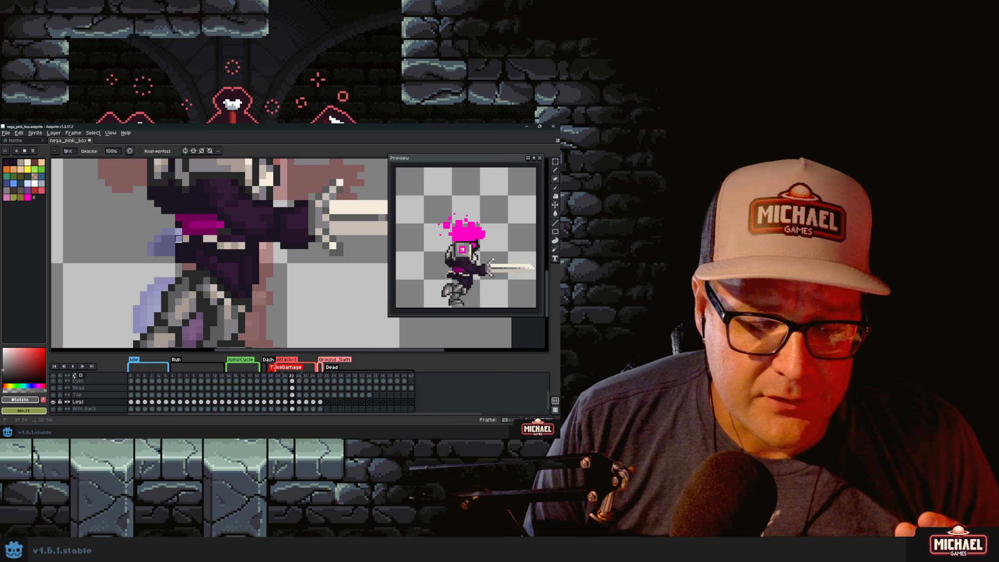
key(i)
click(191, 238)
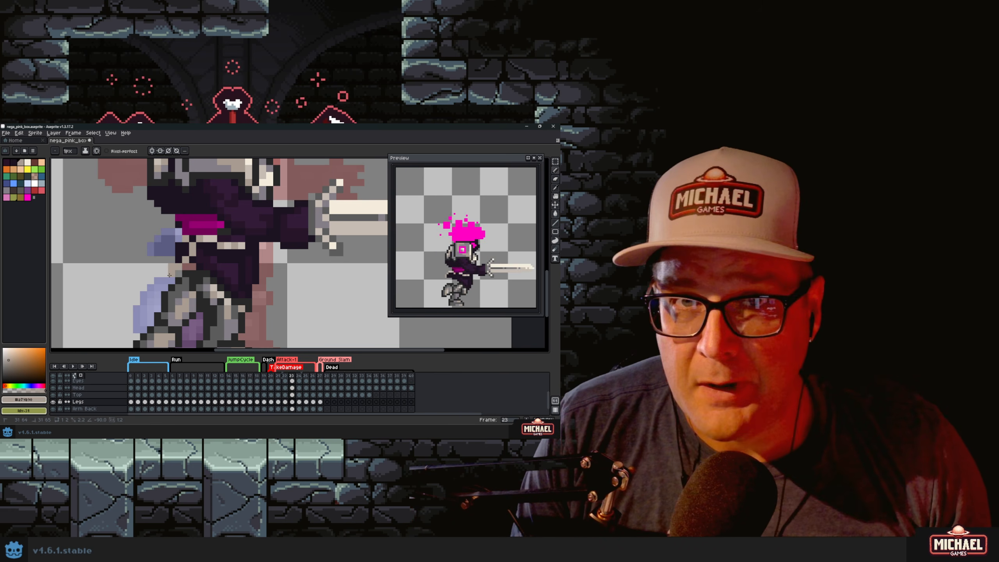
alt+click(177, 257)
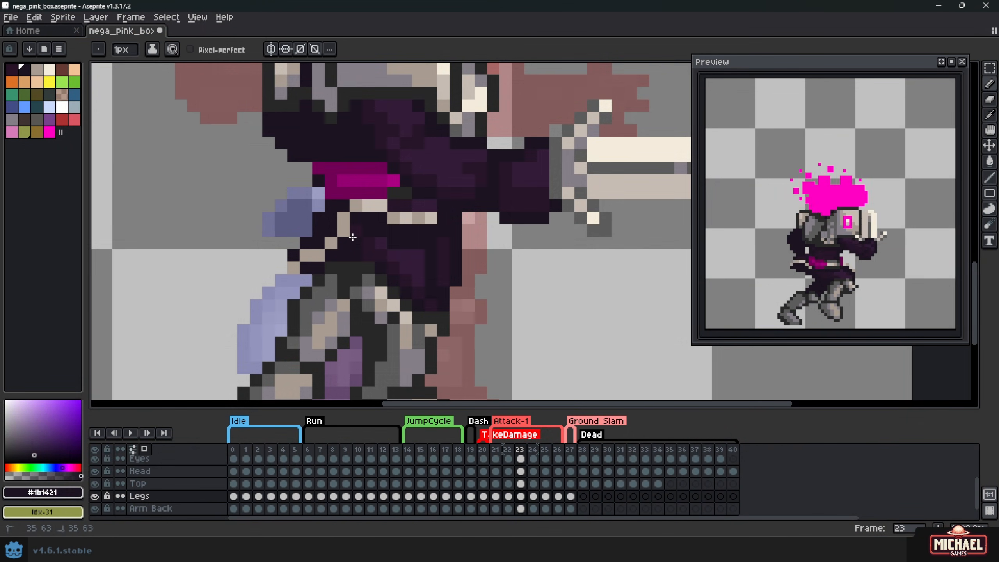
Check how the redrawn skirt and legs in frame 23 flow with the neighbouring attack frames by stepping back and forth
scroll(355, 235, down, 3)
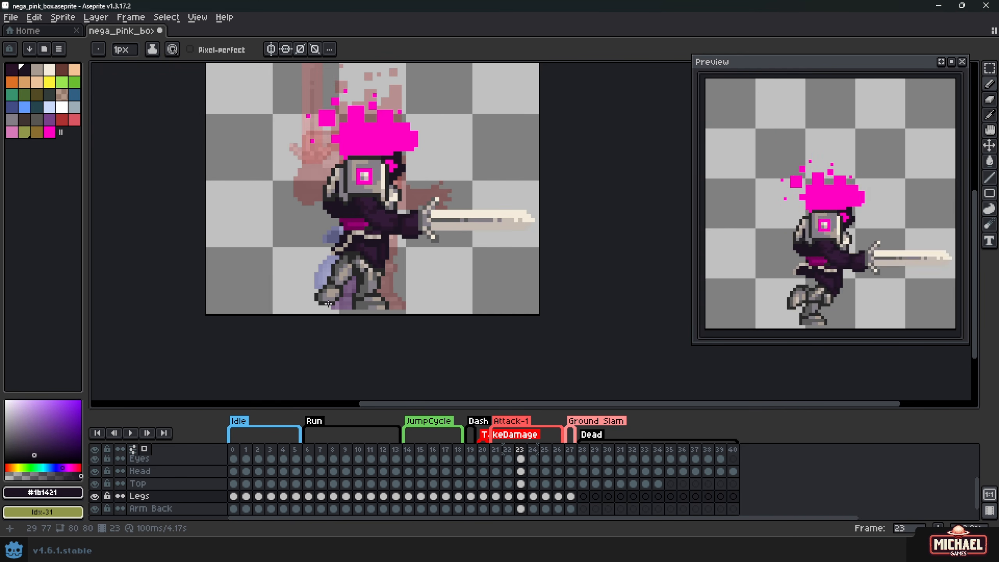
scroll(328, 303, down, 2)
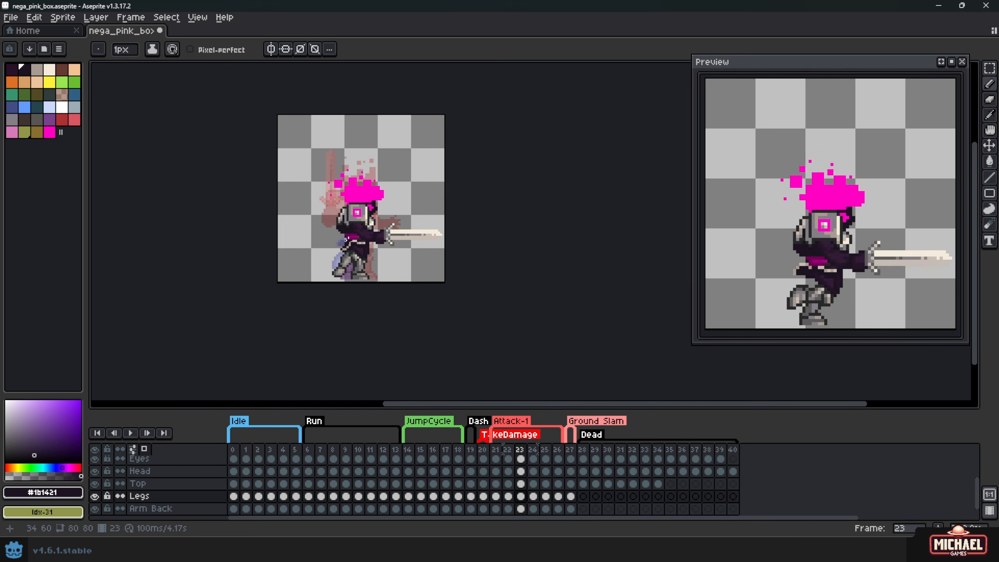
scroll(347, 240, up, 1)
key(Left)
key(Left)
key(Right)
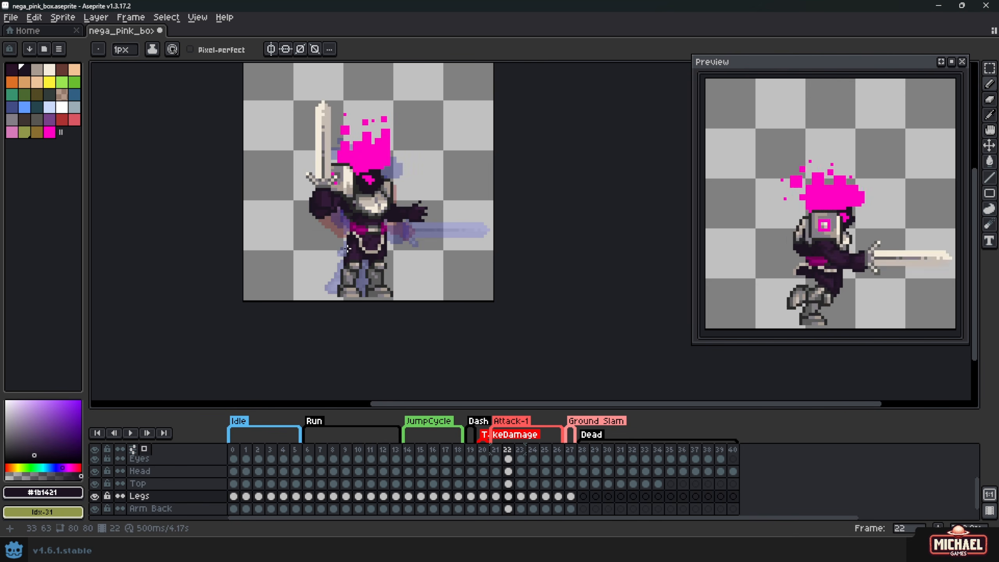
key(Left)
key(Right)
key(Right)
key(Right)
key(Left)
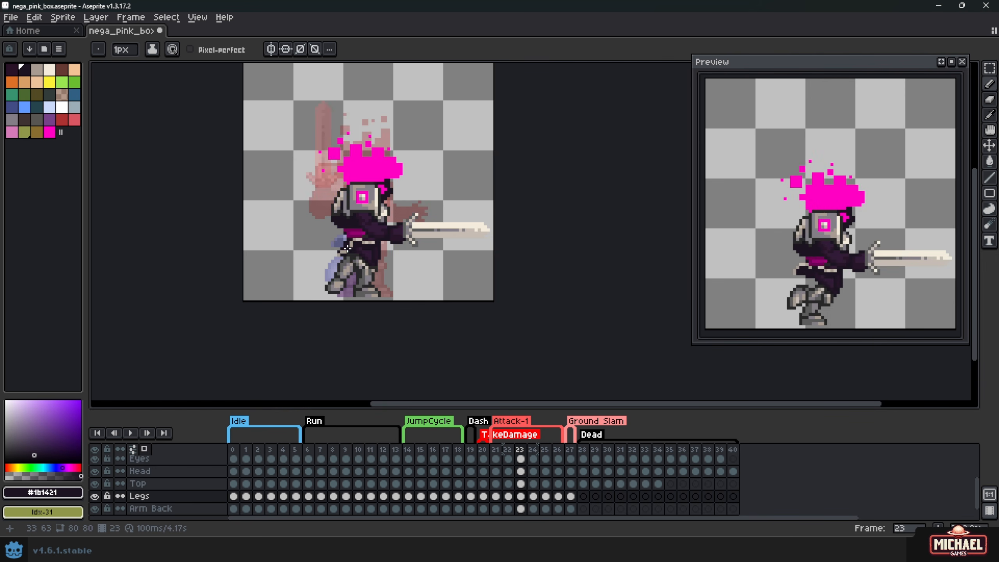
key(Left)
key(Left)
key(Right)
key(Right)
key(Left)
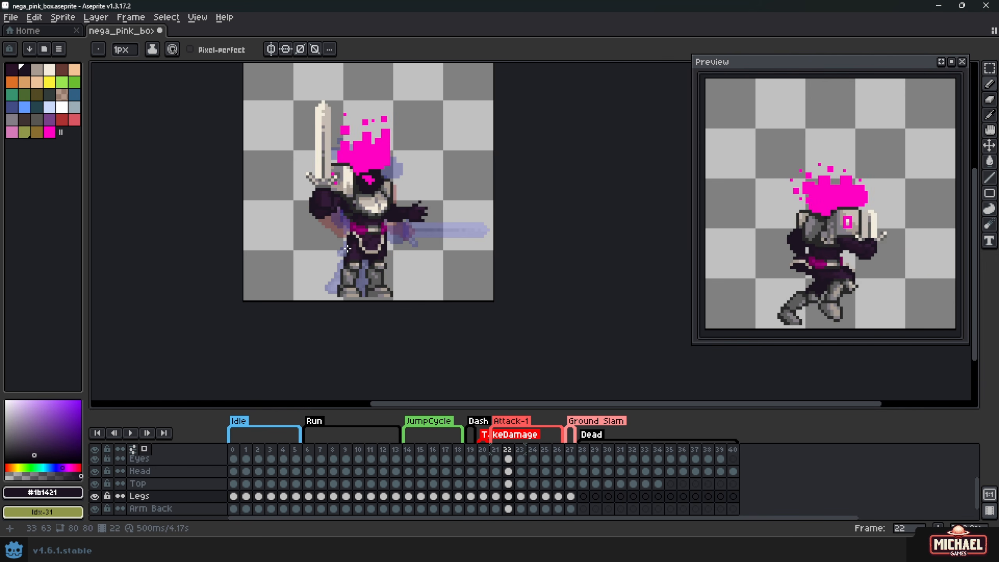
key(Right)
key(Left)
key(Right)
key(Left)
key(Right)
key(Left)
key(Right)
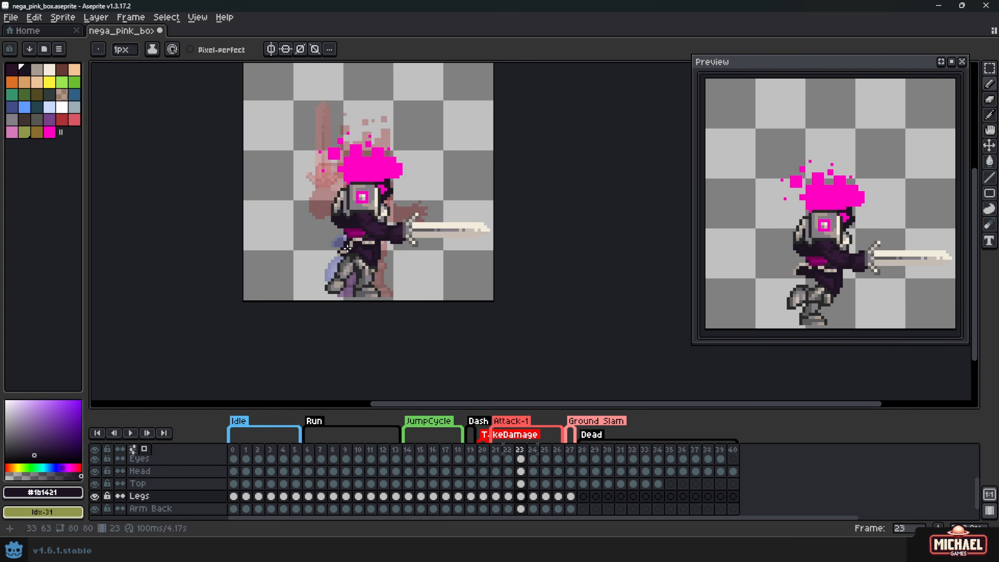
key(Left)
key(Right)
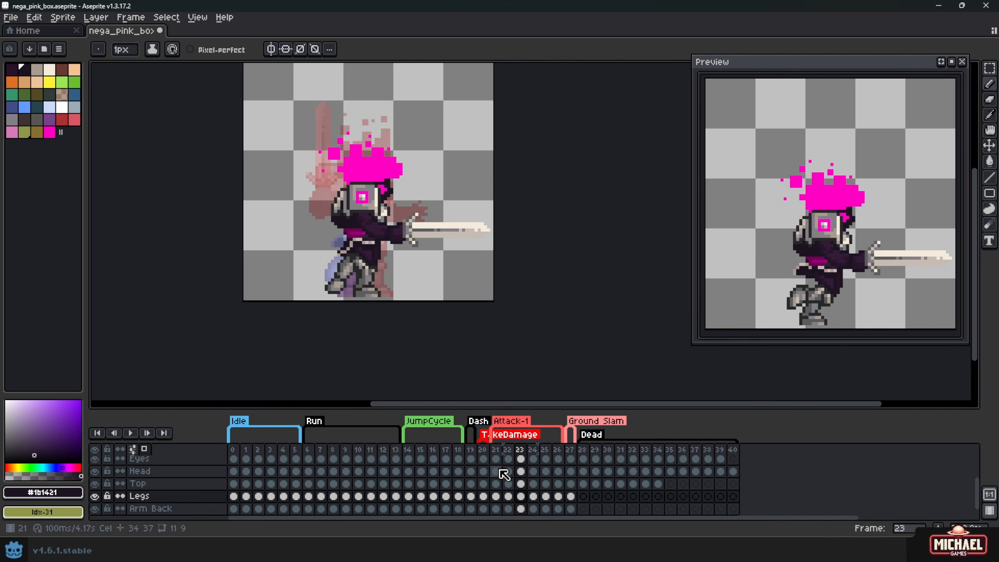
Move the front arm on the Arm Front layer in frame 23 a few pixels back toward the torso
scroll(504, 481, up, 2)
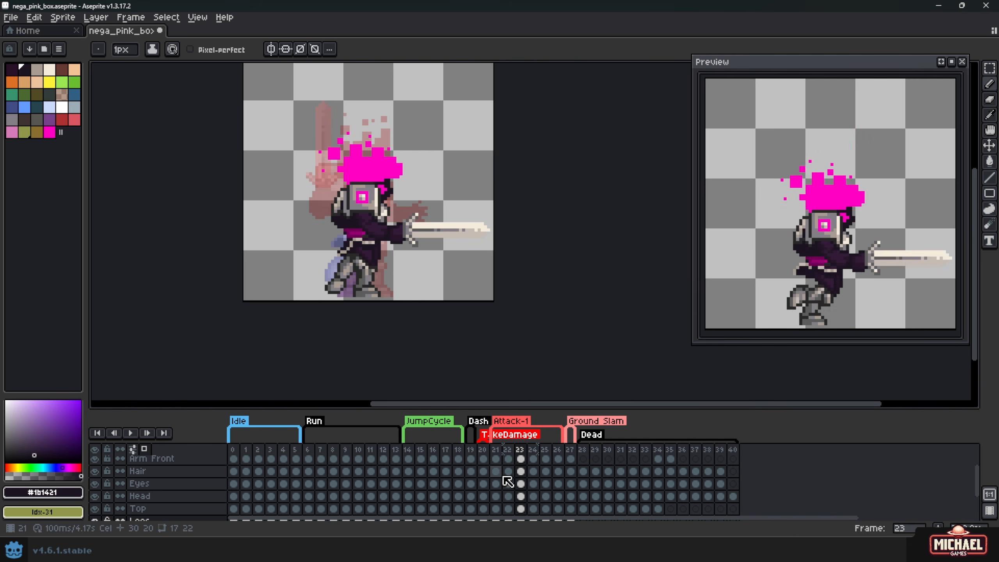
click(526, 459)
scroll(401, 213, up, 3)
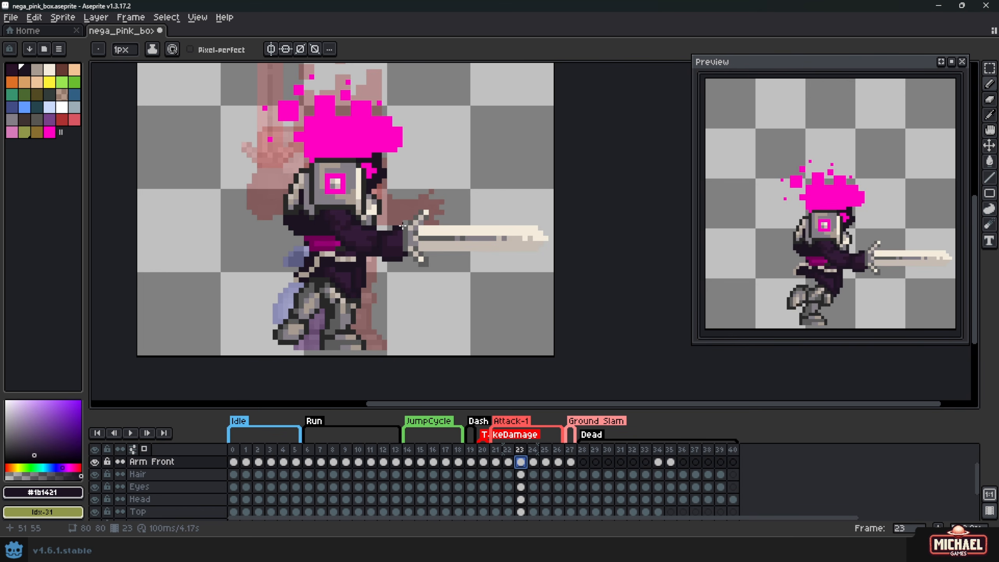
key(v)
drag(387, 301, 374, 300)
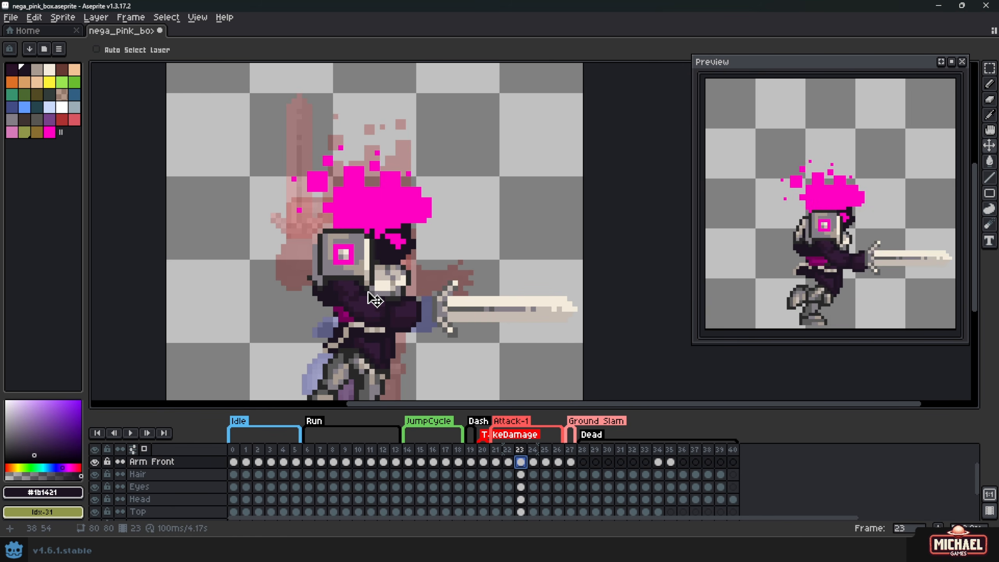
drag(372, 300, 411, 320)
Select the forearm area of about 8 by 7 pixels in frame 23 and shift it back over the chest
scroll(387, 322, up, 2)
key(m)
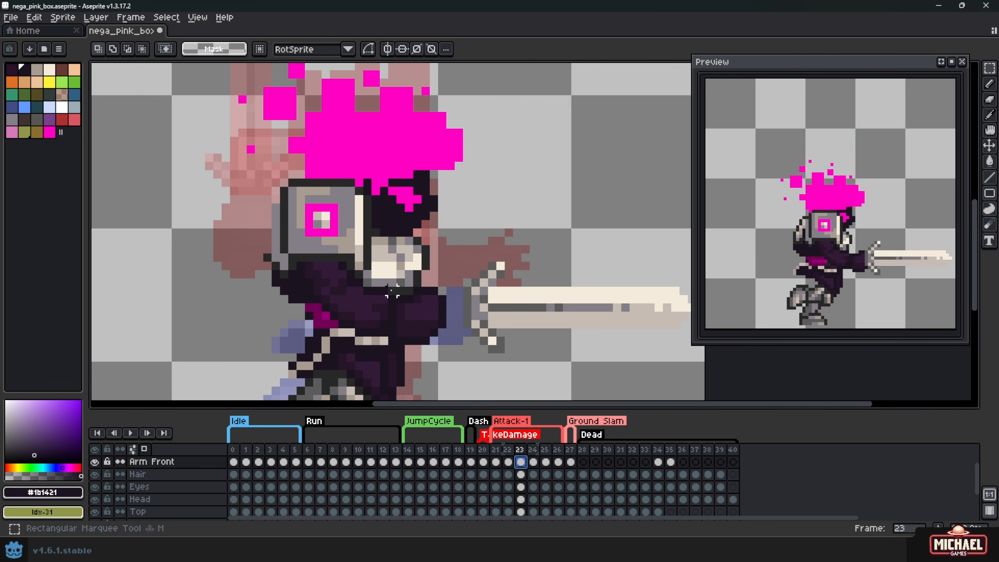
drag(390, 289, 381, 323)
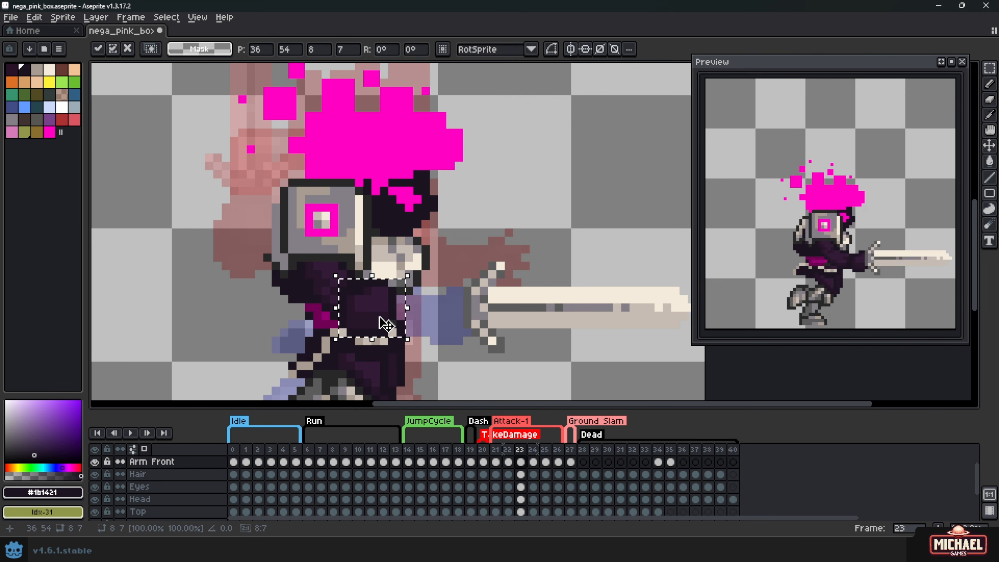
Select the sword on the Weapon layer in frame 23, rotate it about 26.6° upward and place it against the front arm
click(520, 462)
scroll(526, 466, up, 1)
click(525, 466)
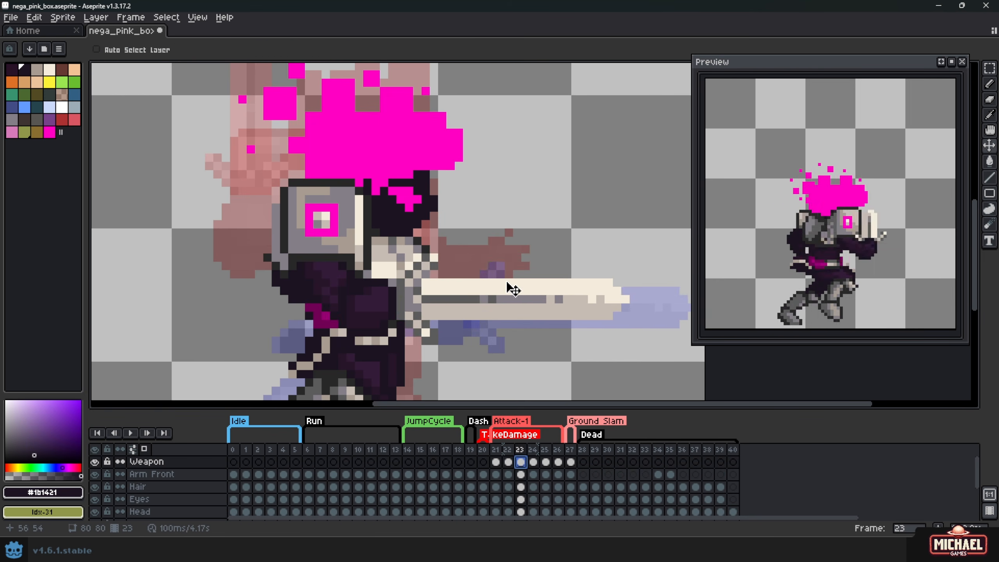
scroll(508, 286, right, 3)
drag(253, 228, 490, 322)
drag(495, 222, 441, 175)
key(ctrl+z)
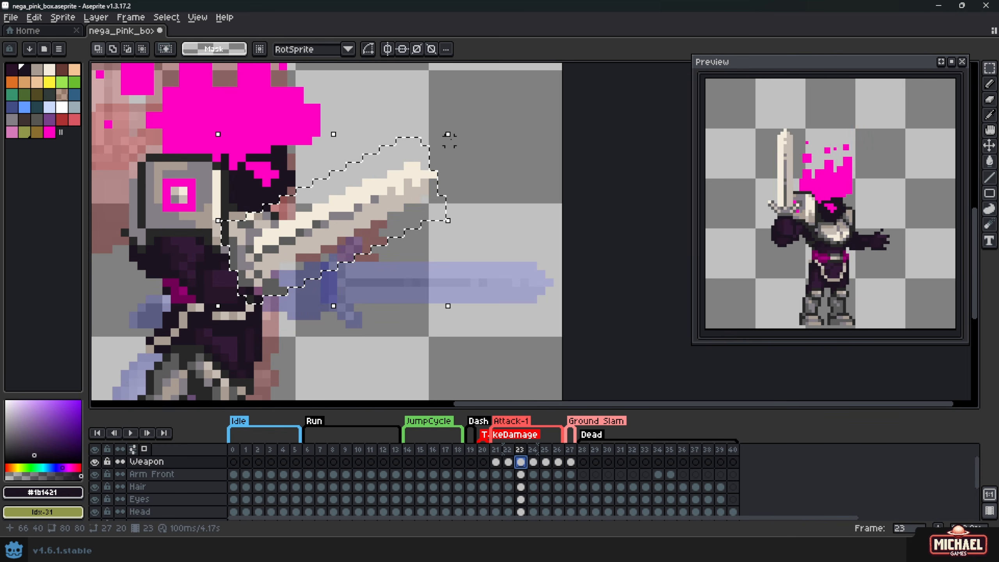
key(ctrl+z)
drag(494, 223, 478, 176)
drag(426, 256, 402, 206)
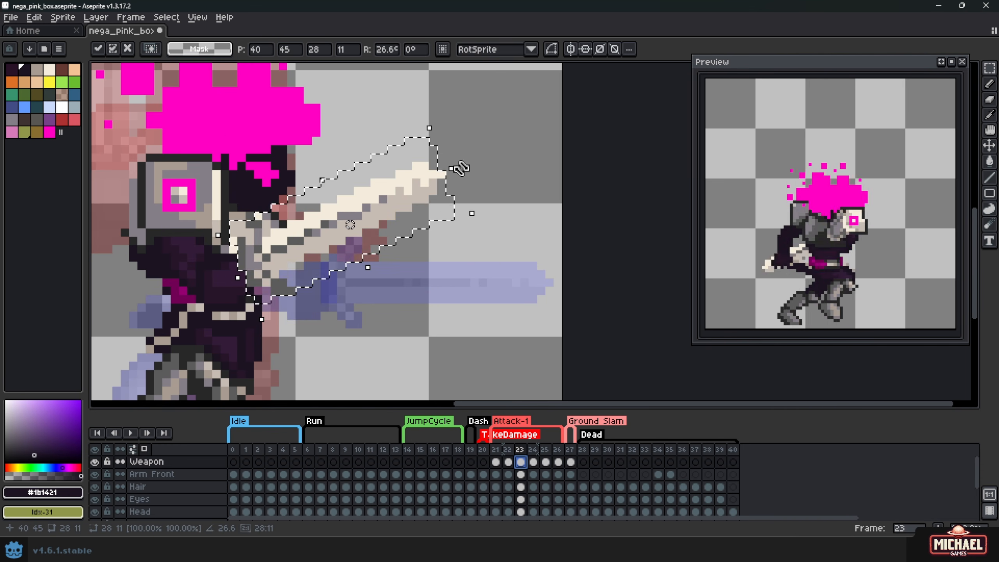
drag(456, 170, 421, 188)
key(ctrl+d)
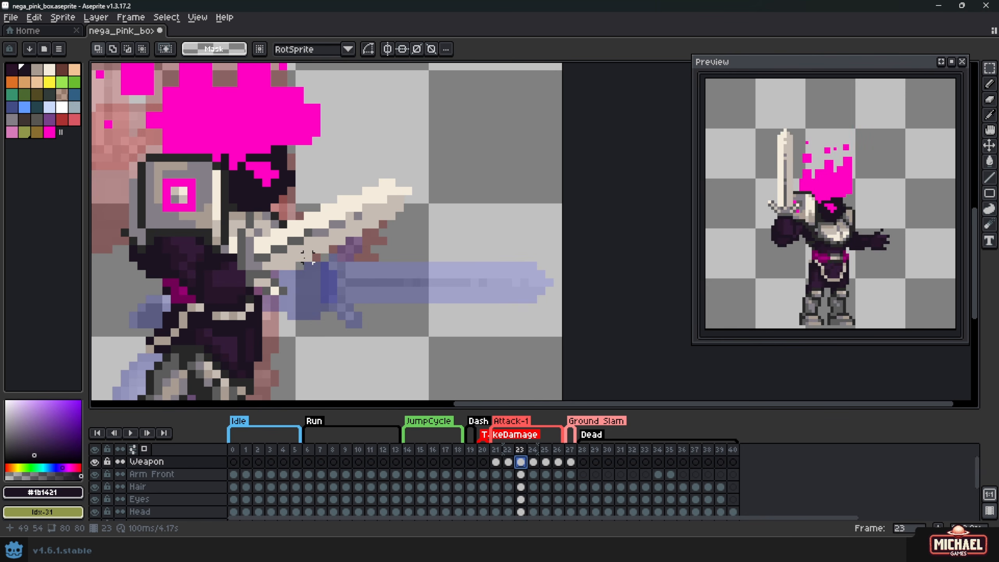
Outline a wide slash trail from the sword tip back over the hair in frame 23 and fill it with the blade's sampled cream
drag(278, 247, 342, 276)
scroll(372, 264, down, 1)
key(b)
scroll(372, 260, up, 3)
alt+click(477, 187)
scroll(524, 175, down, 3)
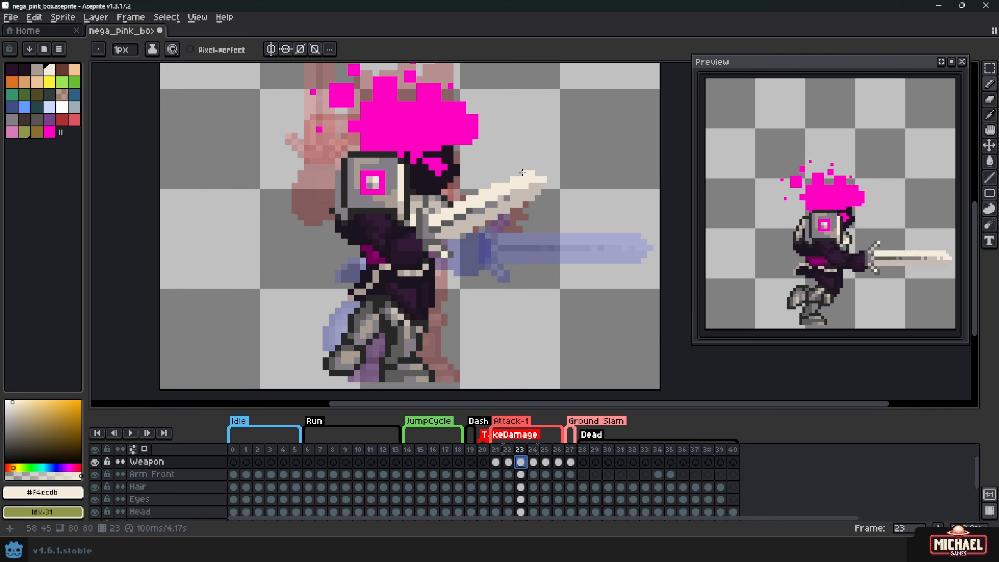
click(522, 173)
drag(522, 173, 534, 235)
shift+click(381, 118)
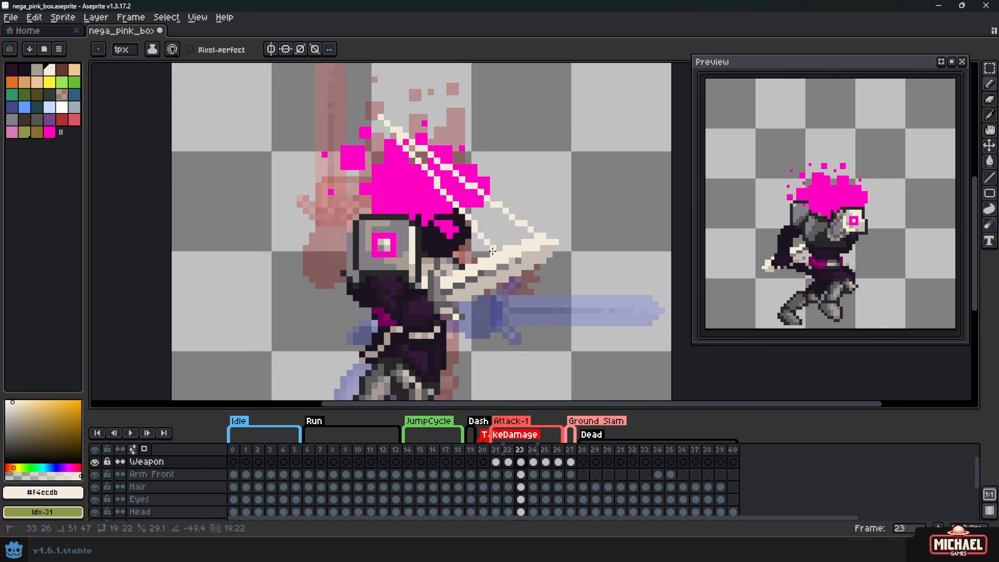
shift+click(493, 251)
key(g)
click(484, 216)
key(b)
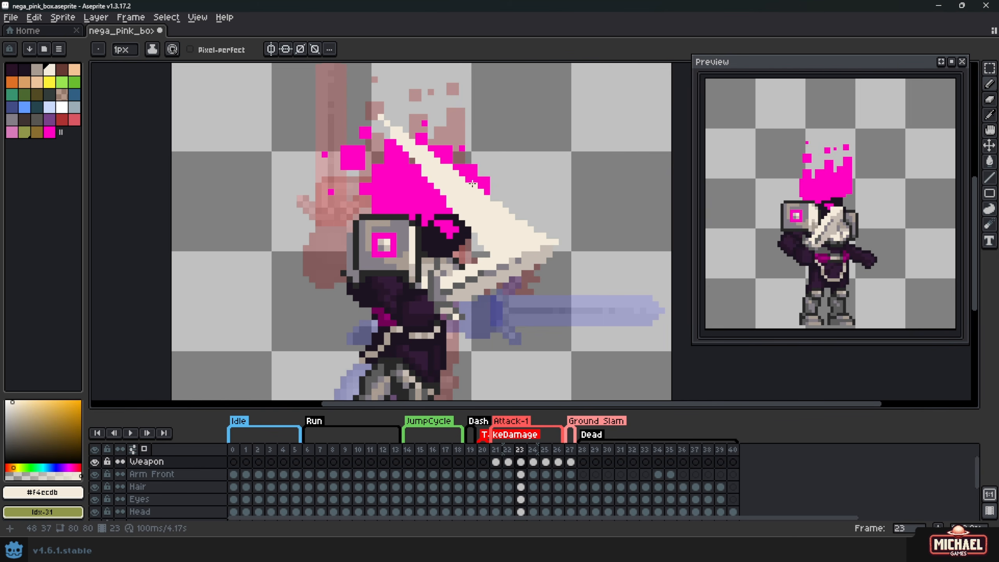
Add a thin tapering cream streak beside the slash trail in frame 23, extending up toward the previous frame's sword
mouse_move(452, 274)
mouse_down()
mouse_move(440, 246)
mouse_move(452, 258)
mouse_up()
drag(386, 94, 445, 172)
shift+click(453, 258)
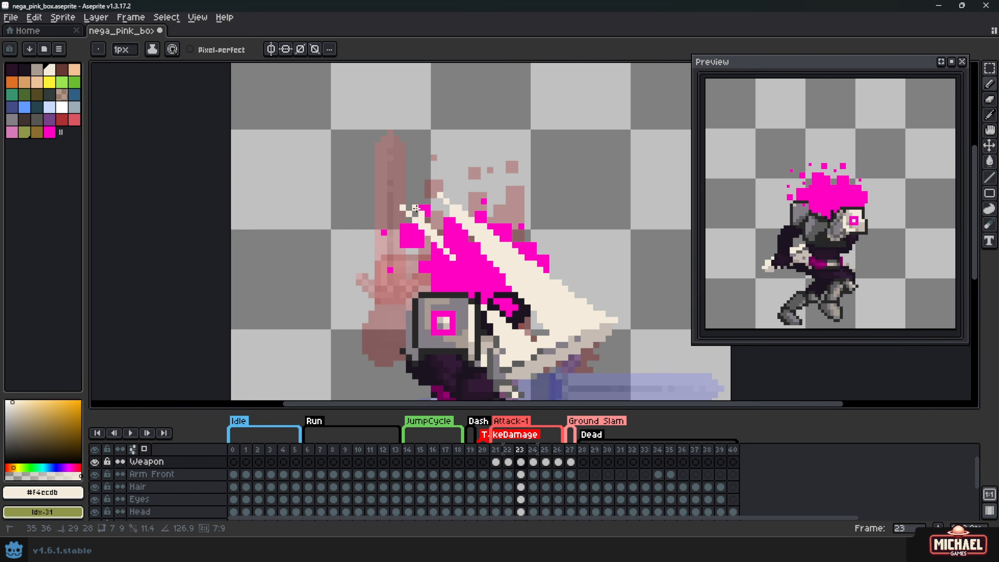
shift+click(415, 207)
drag(409, 202, 384, 183)
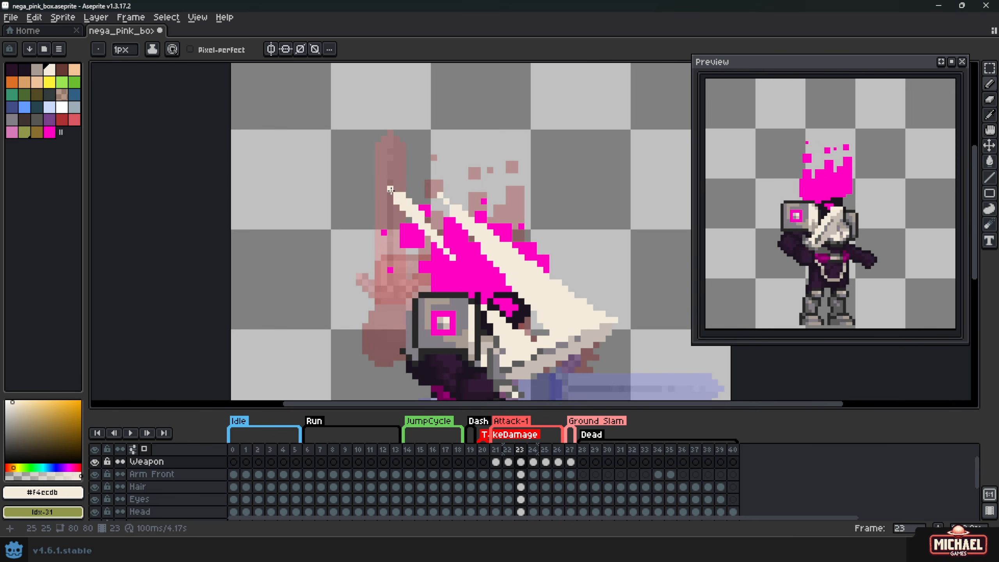
drag(482, 208, 323, 98)
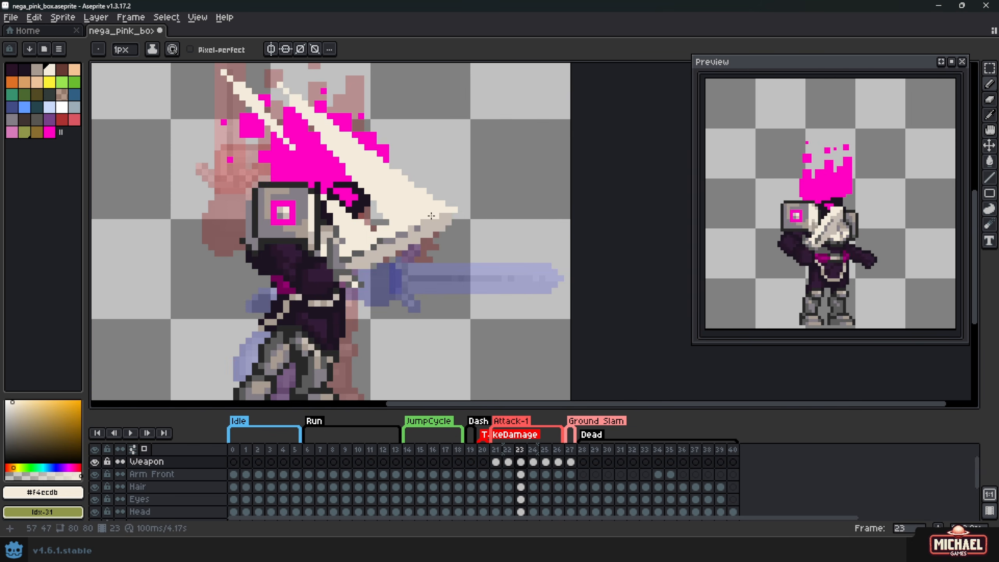
With the Hair, Eyes and Head layers hidden, draw a filled cream slash trail from the sword tip and a thin streak in frame 24
key(Right)
key(Left)
key(Right)
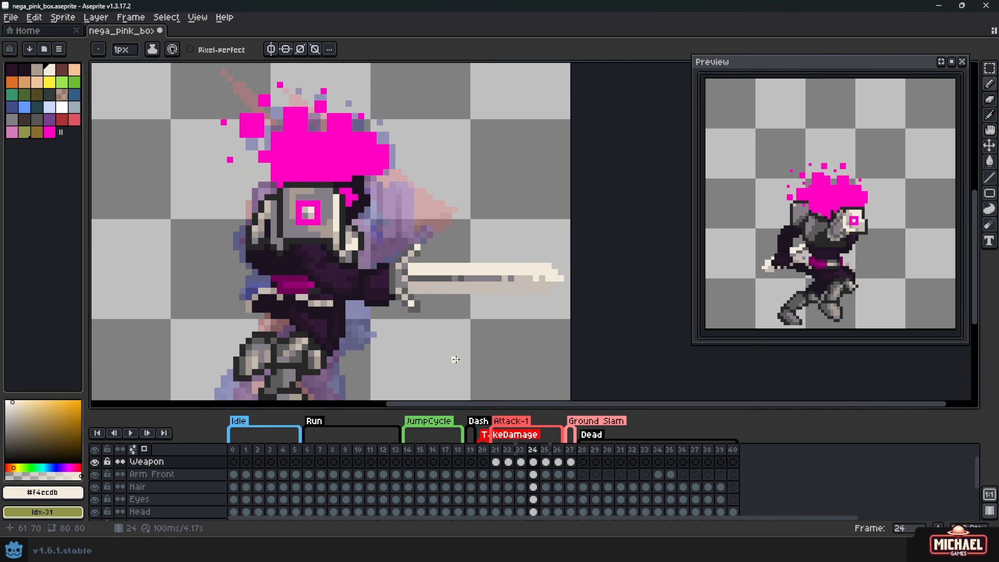
drag(94, 511, 94, 486)
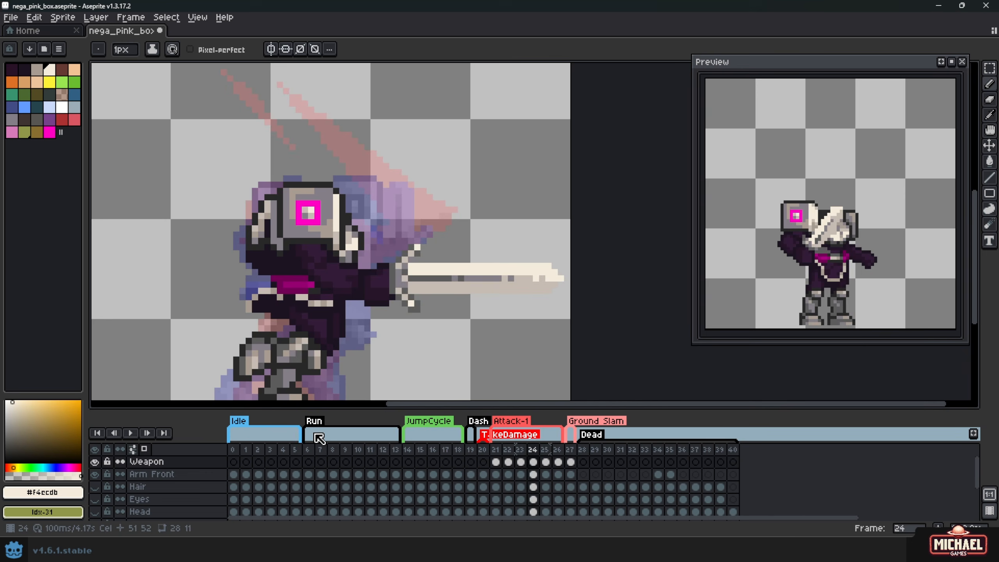
drag(449, 249, 423, 281)
drag(335, 192, 503, 290)
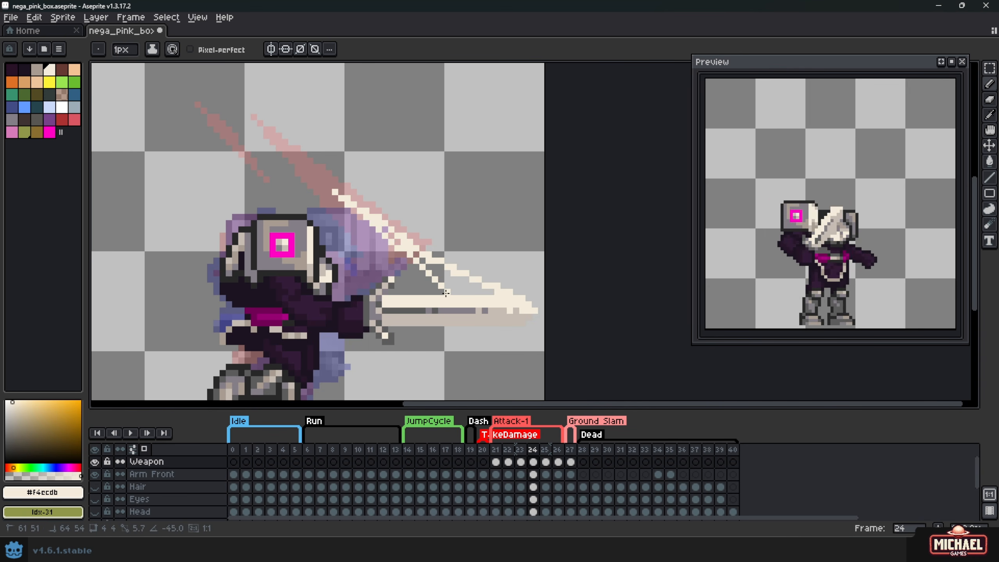
key(g)
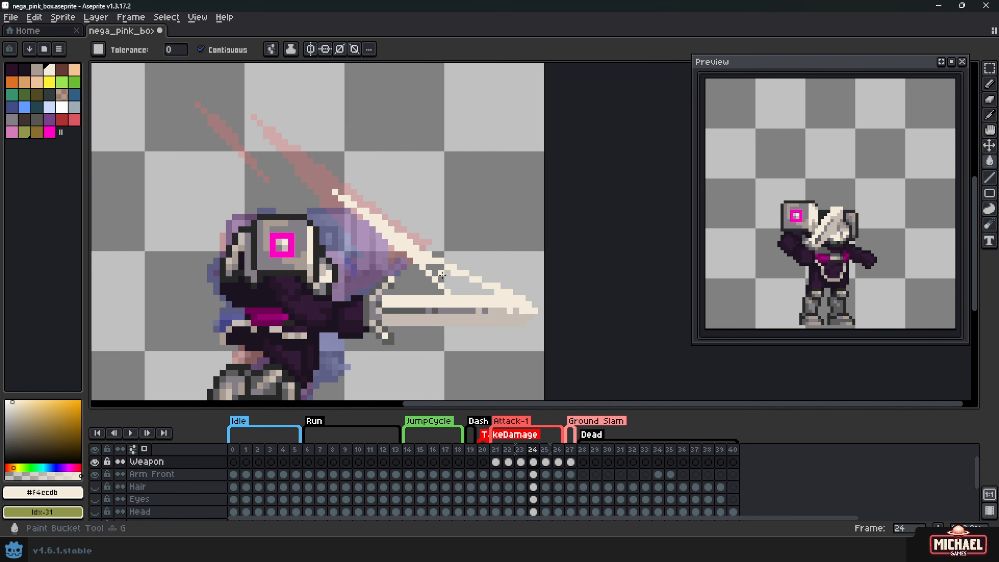
click(432, 280)
key(b)
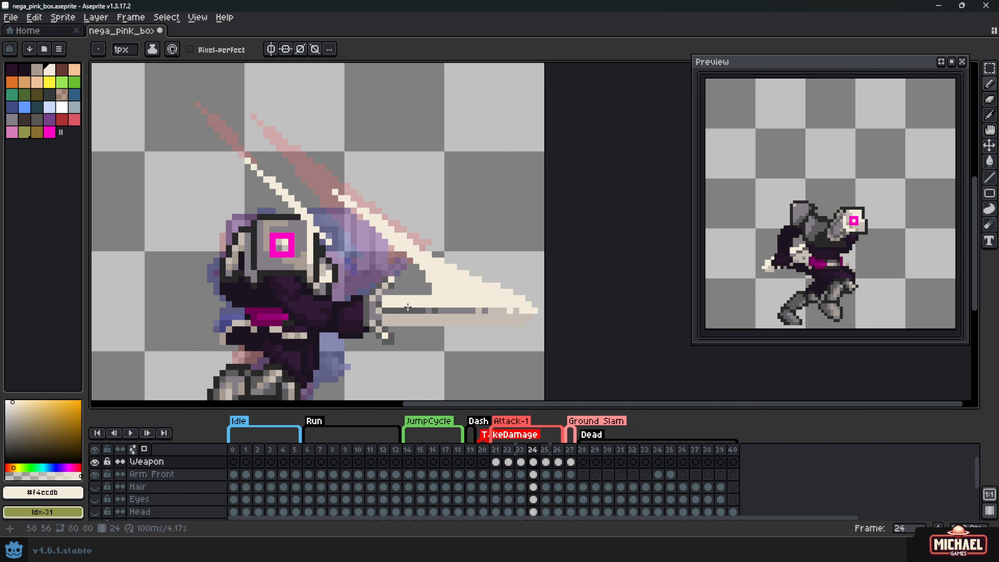
Show the Hair, Eyes and Head layers again and review the slash trail in frame 24
drag(95, 511, 95, 487)
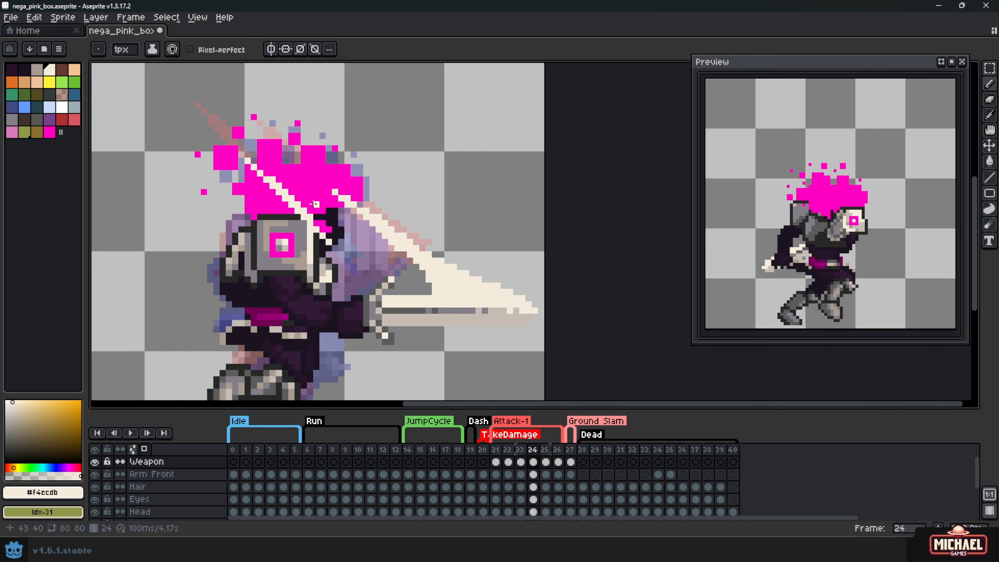
scroll(316, 186, down, 3)
scroll(453, 232, up, 2)
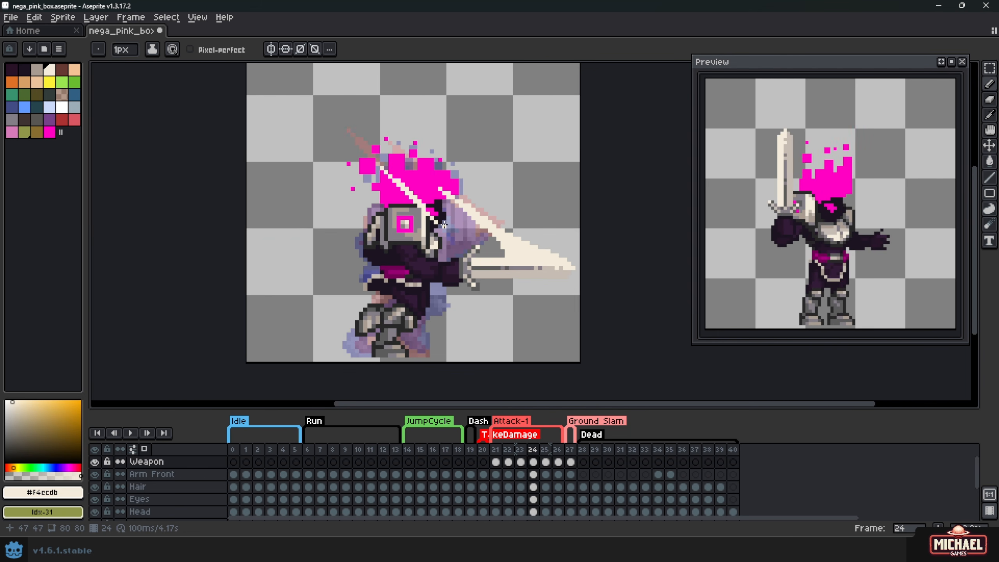
key(v)
key(b)
drag(452, 232, 469, 254)
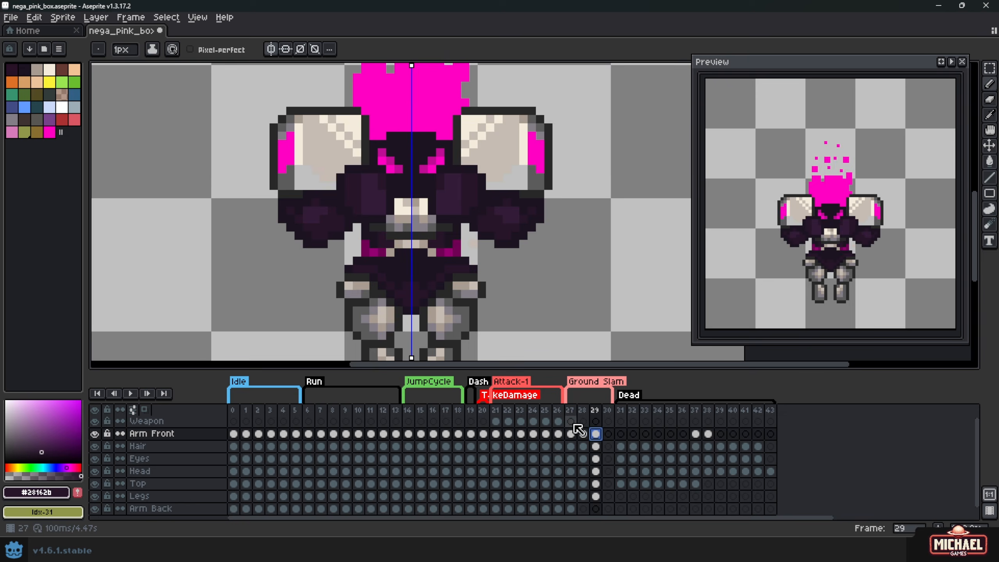
Copy the Arm Front through Legs cels from frame 28 and paste them into frame 30
drag(583, 433, 583, 497)
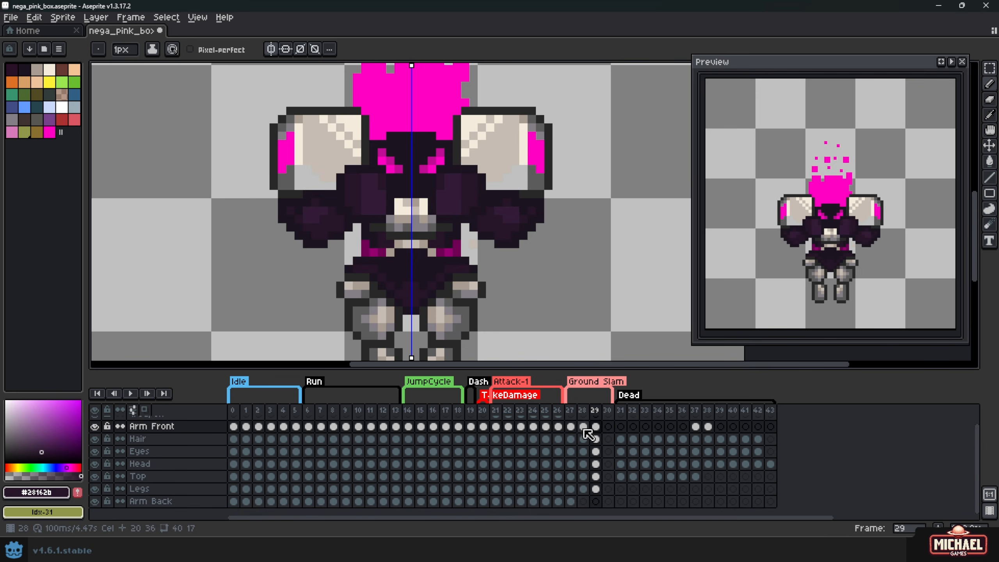
key(ctrl+c)
click(612, 482)
key(ctrl+v)
key(ctrl+0)
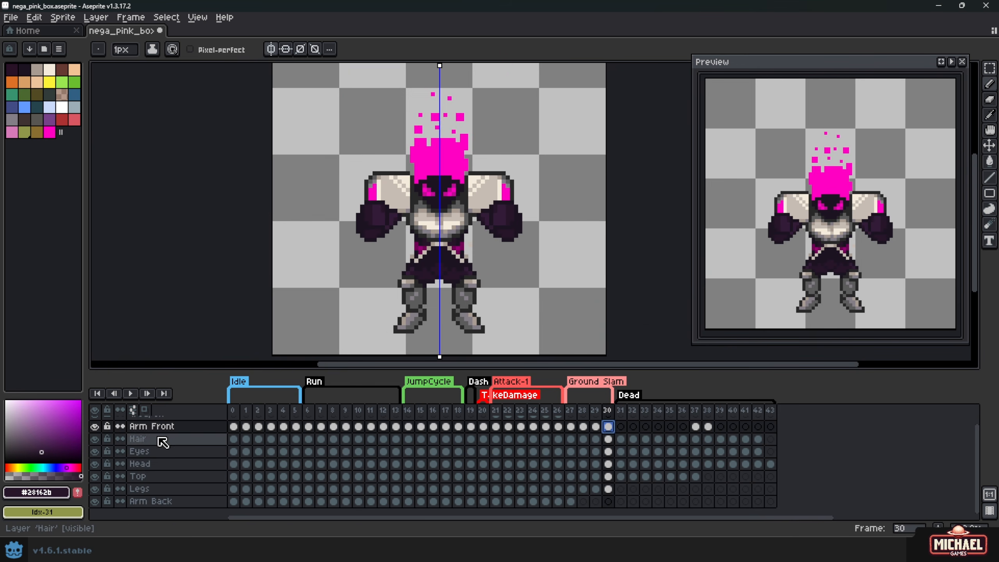
Move the Hair, Eyes and Head layers in frame 30 up three pixels together
click(159, 451)
click(161, 464)
key(v)
key(Up)
key(Up)
key(Up)
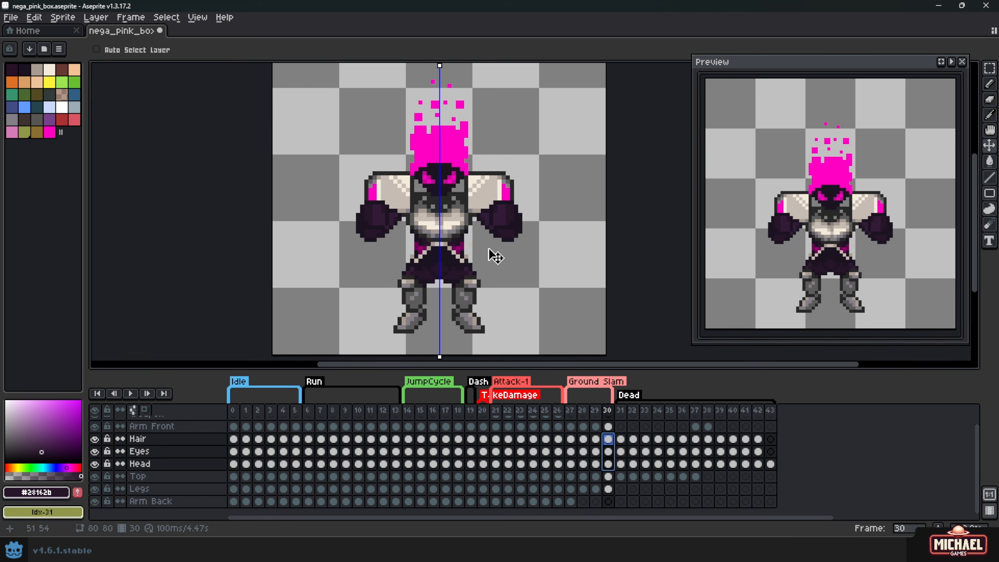
Move the torso on the Top layer in frame 30 up two pixels
click(609, 480)
key(Up)
key(Up)
key(plus)
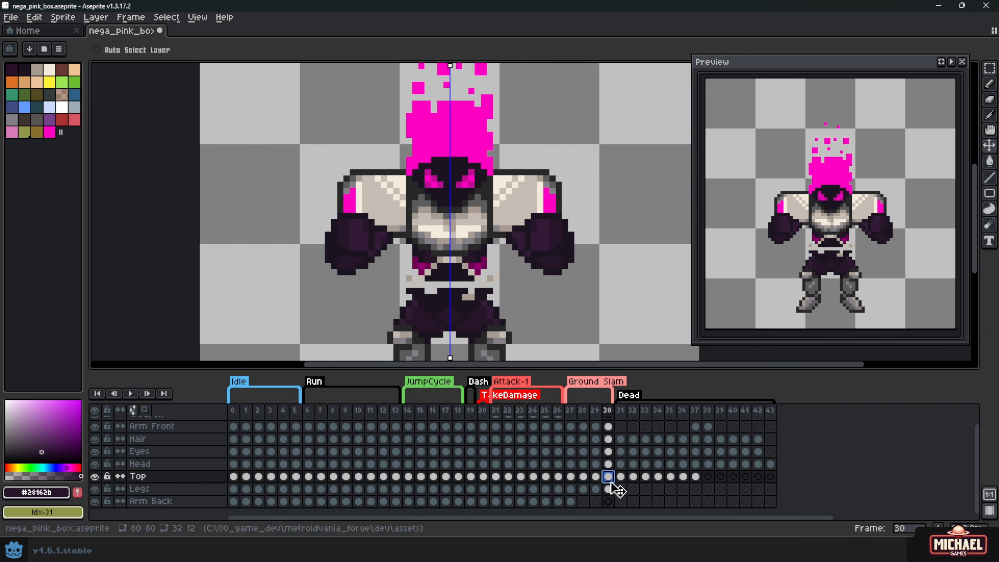
Stretch the flame hair upward on the Hair layer in frame 30
key(alt+Up)
key(alt+Up)
key(alt+Up)
key(minus)
key(ctrl+t)
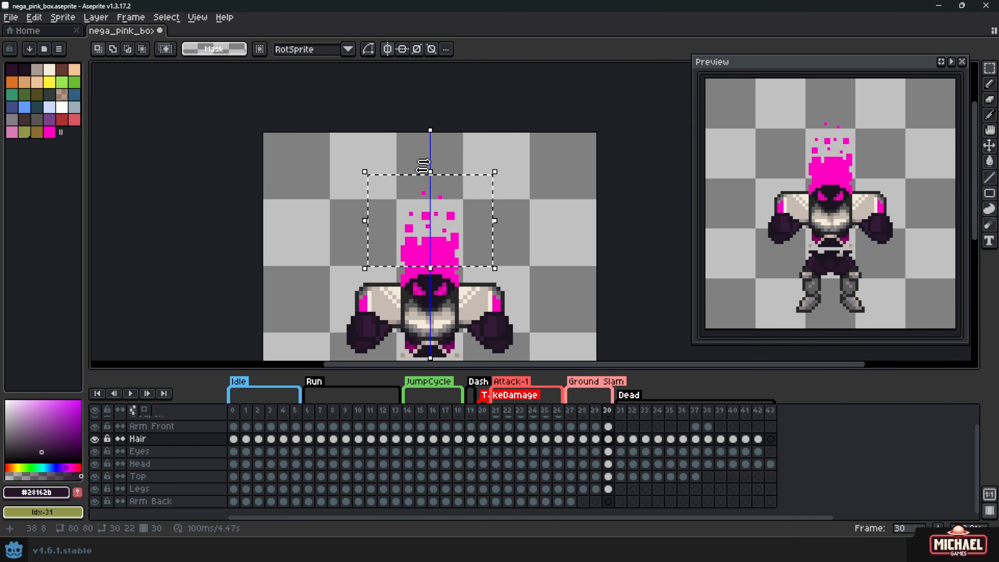
drag(430, 175, 431, 110)
key(Return)
Touch up the stretched hair in frame 30 with its sampled pink
key(b)
scroll(433, 192, up, 1)
alt+click(409, 195)
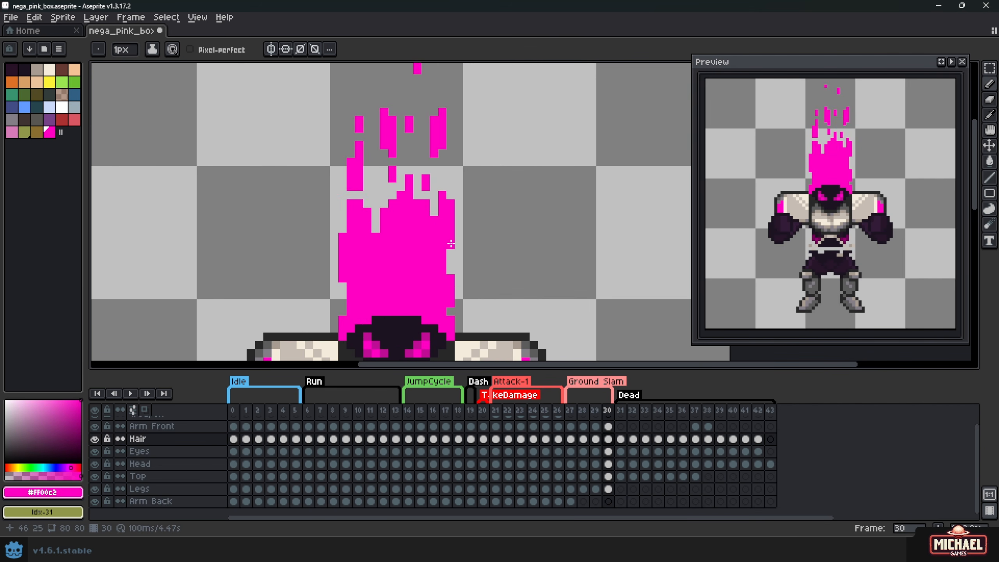
scroll(448, 232, down, 1)
scroll(492, 297, down, 1)
scroll(492, 275, up, 1)
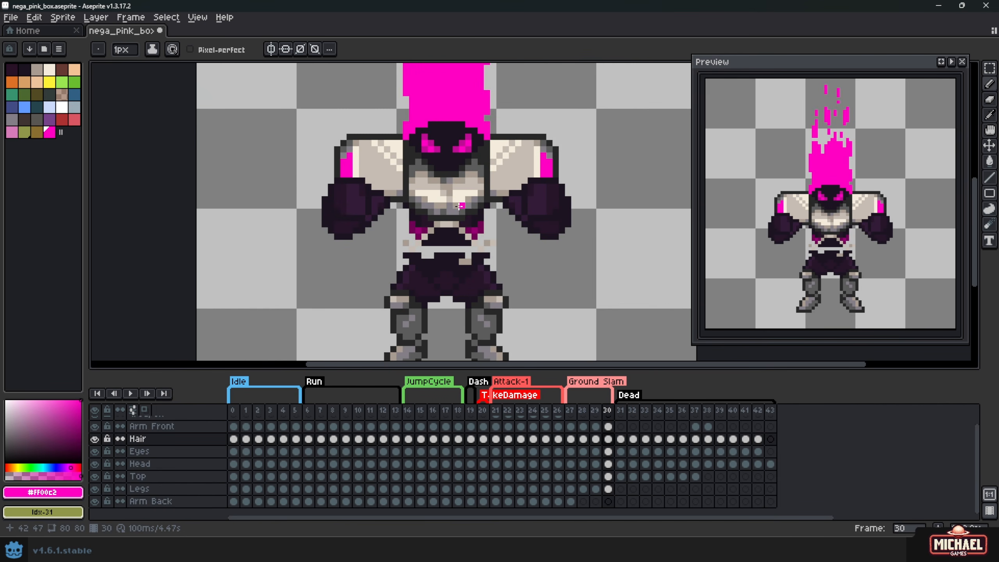
Replace the Arm Front cel in frame 30 with the arms from frame 29 and move them down about two pixels
key(v)
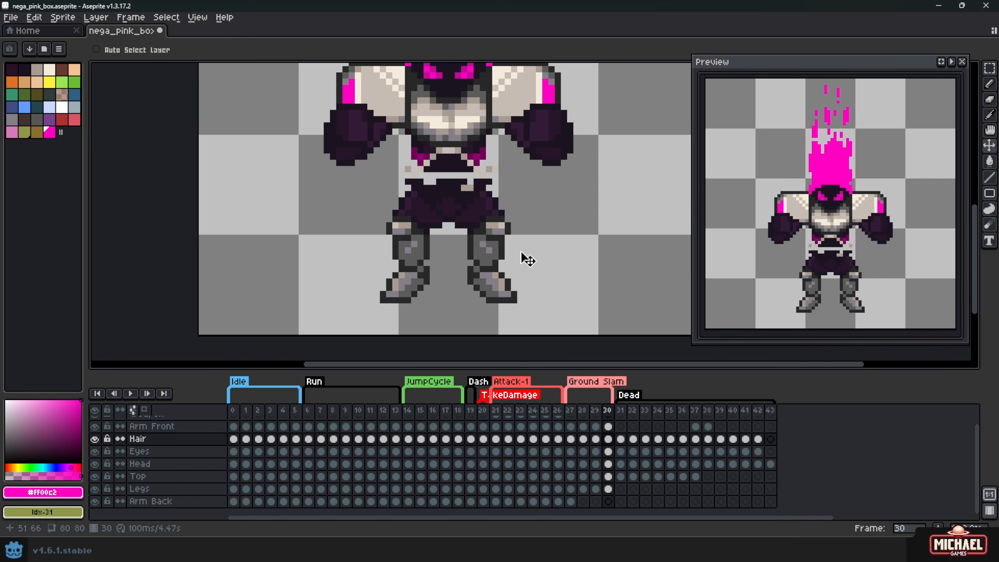
click(608, 464)
click(608, 476)
click(608, 426)
click(596, 426)
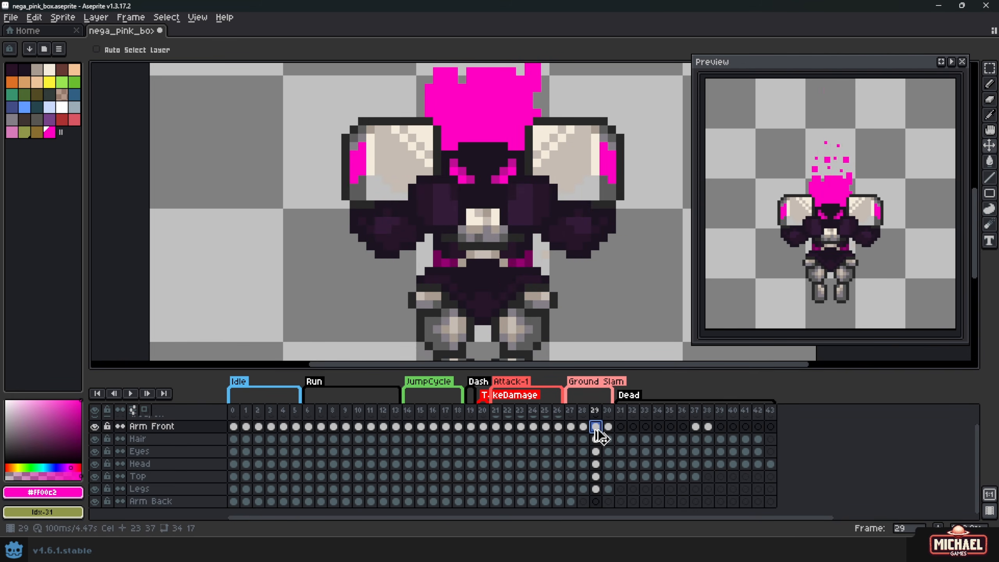
click(608, 426)
drag(566, 209, 566, 224)
scroll(423, 224, up, 1)
Erase the forearm and fist on the sprite's left side in frame 30 and repaint the shoulder armour's lower edge with sampled beige and grey
key(b)
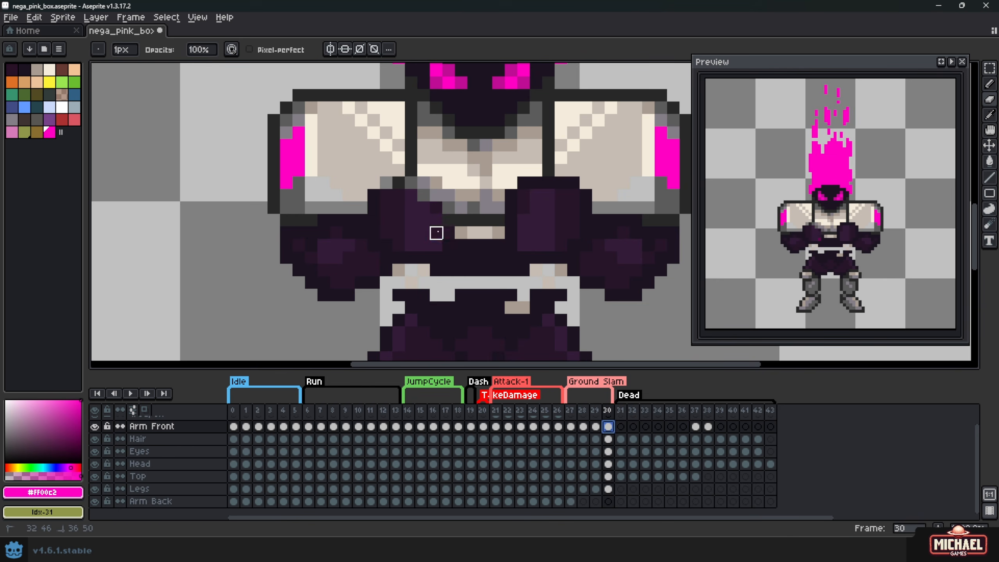
mouse_move(436, 233)
mouse_down()
mouse_move(335, 228)
mouse_move(399, 206)
mouse_up()
alt+click(318, 215)
alt+click(322, 181)
alt+click(292, 196)
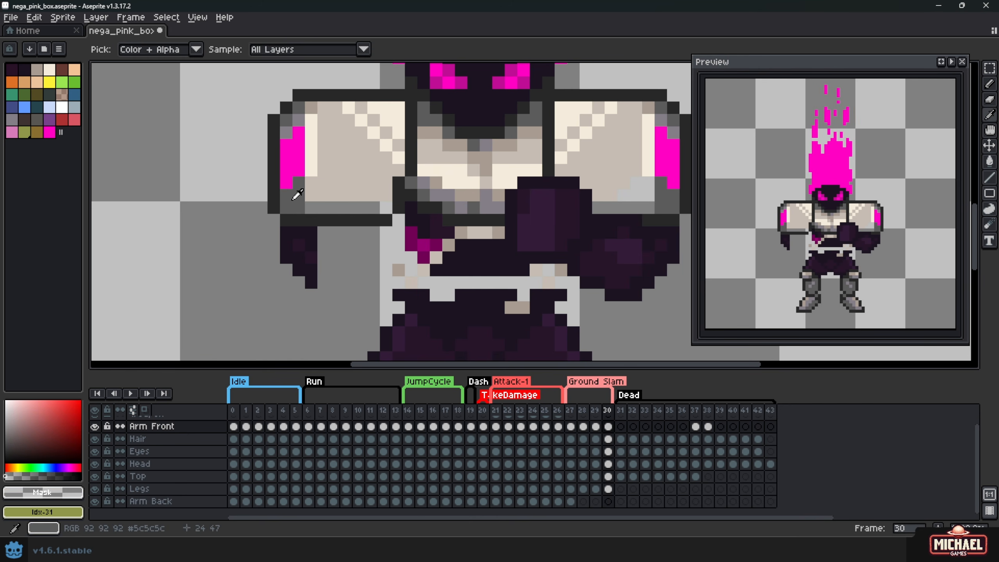
alt+click(346, 193)
mouse_move(326, 208)
mouse_down()
mouse_move(380, 208)
mouse_move(388, 180)
mouse_up()
alt+click(411, 183)
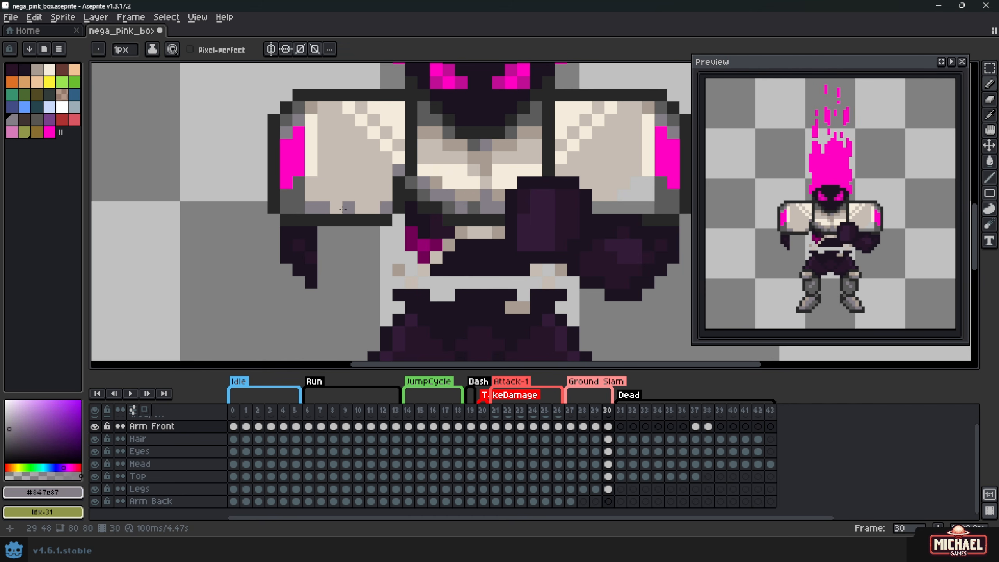
scroll(350, 240, down, 2)
scroll(347, 236, up, 2)
alt+click(289, 225)
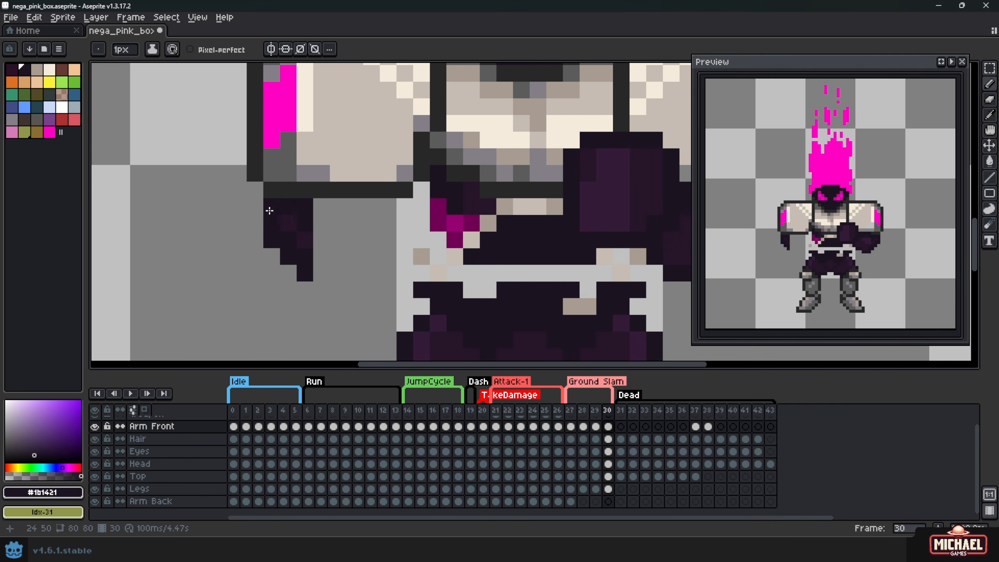
Copy the hanging arm from the Arm Front layer of frame 14 and place it under the sprite's left shoulder armour in frame 30
scroll(358, 284, down, 2)
click(483, 426)
click(446, 426)
click(408, 426)
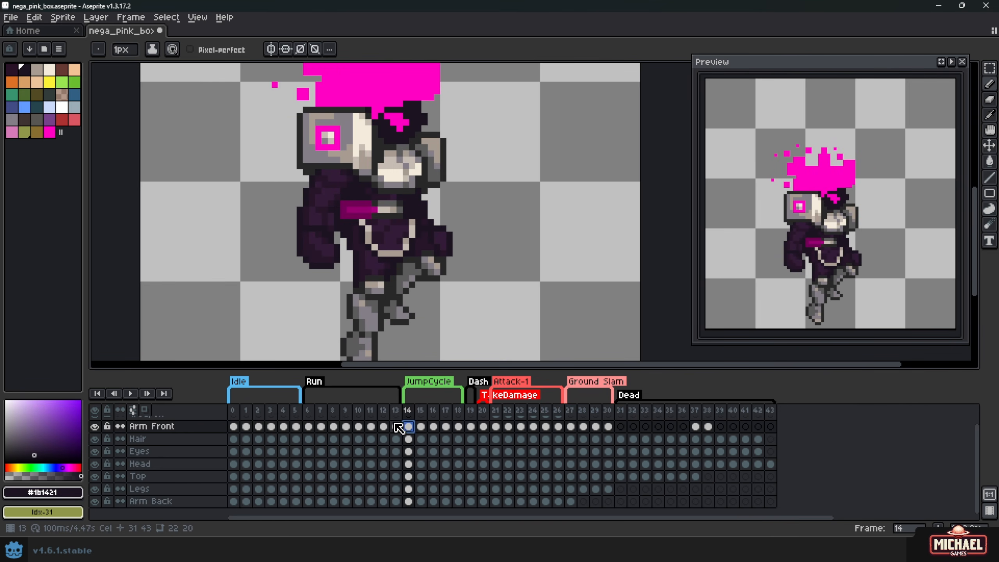
key(m)
drag(361, 179, 281, 289)
key(ctrl+t)
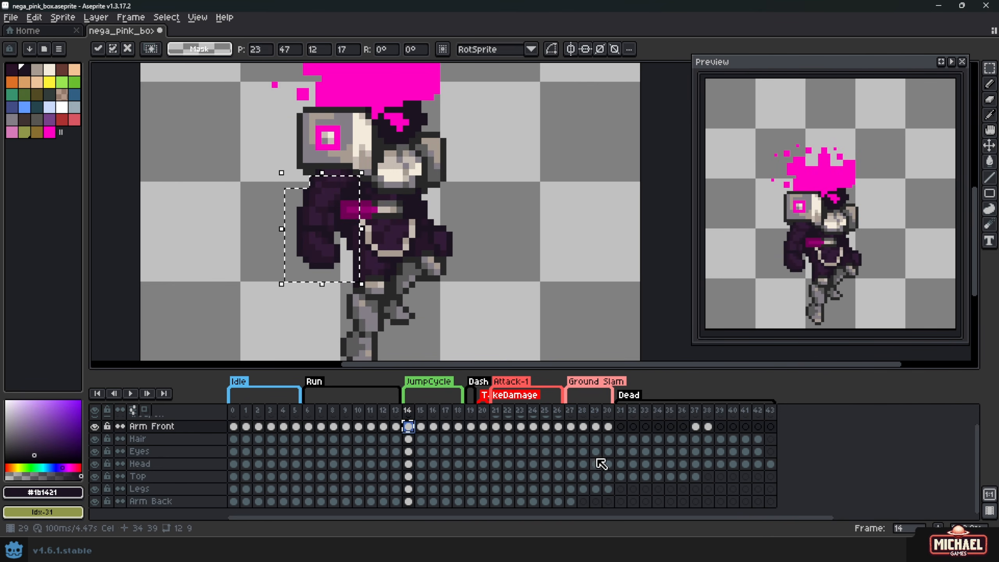
click(605, 465)
drag(341, 243, 335, 260)
Extend the hand of the pasted arm downward in frame 30 and shade the arm with sampled dark purples
key(b)
scroll(332, 271, up, 3)
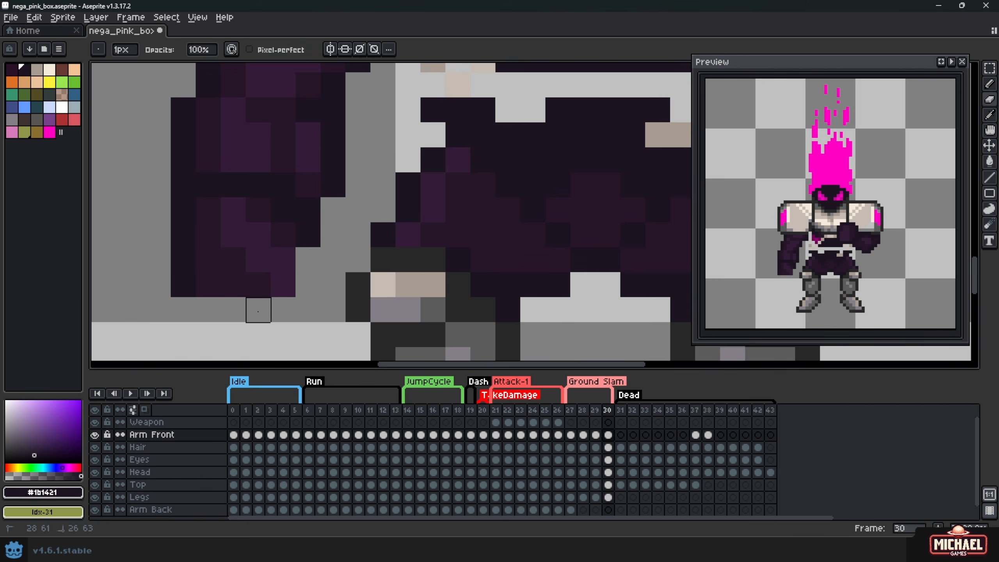
mouse_move(298, 306)
mouse_down()
mouse_move(293, 327)
mouse_move(258, 314)
mouse_up()
alt+click(243, 233)
mouse_move(243, 232)
mouse_down()
mouse_move(314, 162)
mouse_move(318, 185)
mouse_up()
scroll(337, 265, down, 3)
key(m)
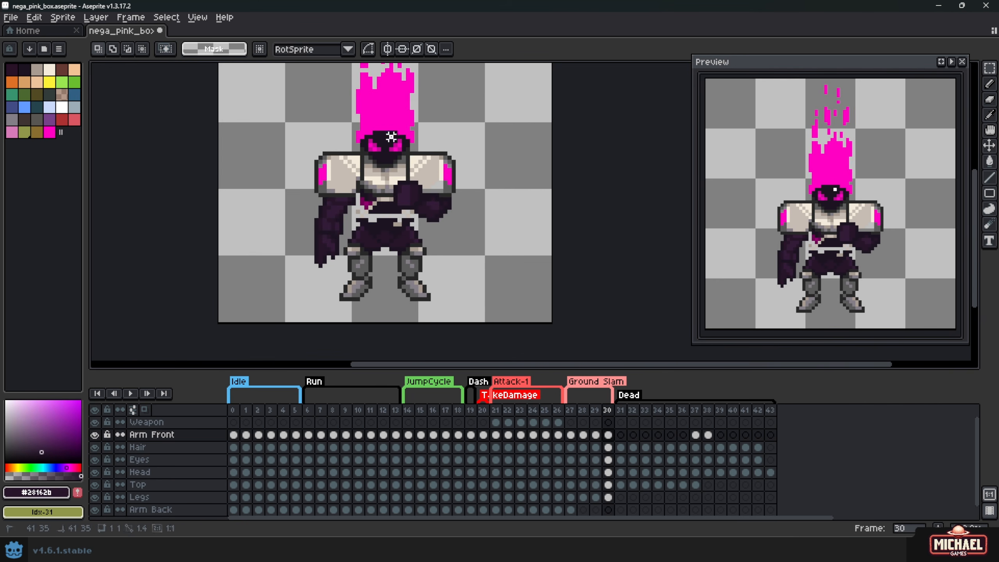
Replace the fist arm in frame 30's Arm Front cel with a mirrored copy of the hanging arm and shoulder armour from the sprite's left side
key(ctrl+z)
drag(290, 128, 393, 287)
drag(343, 190, 437, 190)
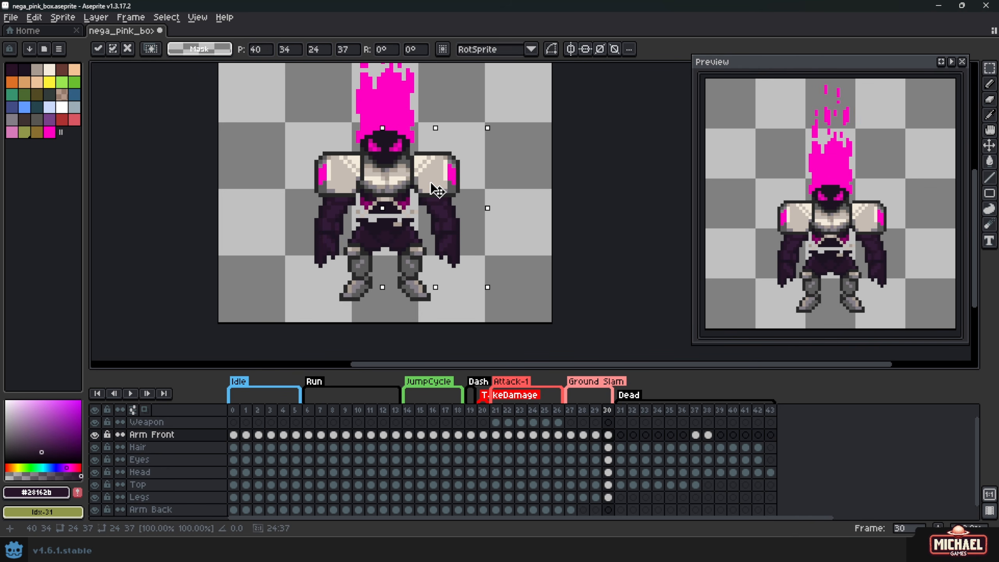
key(Return)
scroll(457, 160, up, 1)
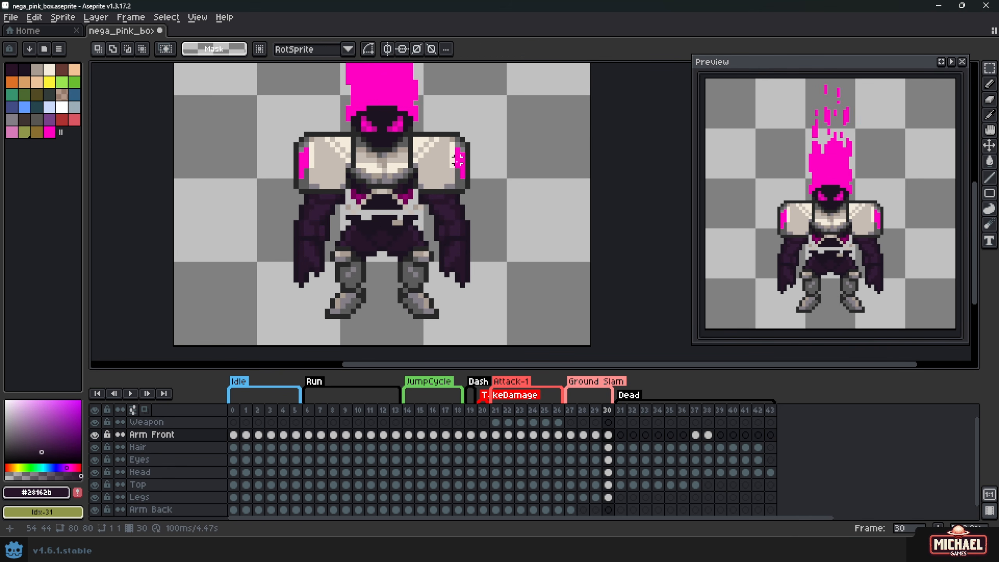
Delete the leg on the sprite's right side from the Legs cel in frame 30
key(v)
scroll(408, 241, up, 3)
scroll(433, 184, down, 3)
click(608, 448)
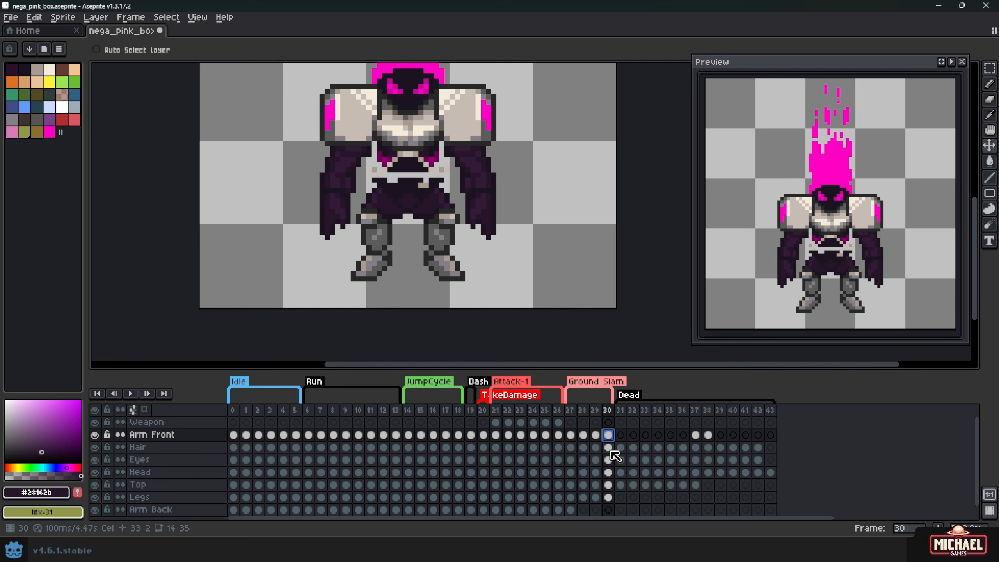
click(609, 498)
key(m)
scroll(413, 190, up, 2)
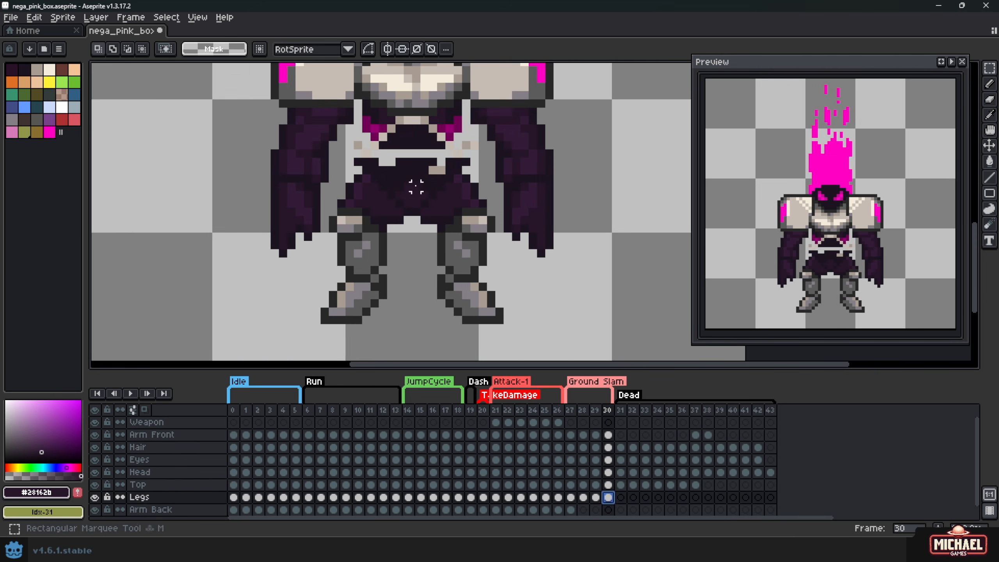
drag(408, 150, 519, 328)
key(Delete)
scroll(520, 327, up, 1)
Move the cels from Arm Front through Legs in frame 30 upward slightly together
shift+click(621, 498)
click(608, 498)
key(v)
scroll(430, 239, down, 2)
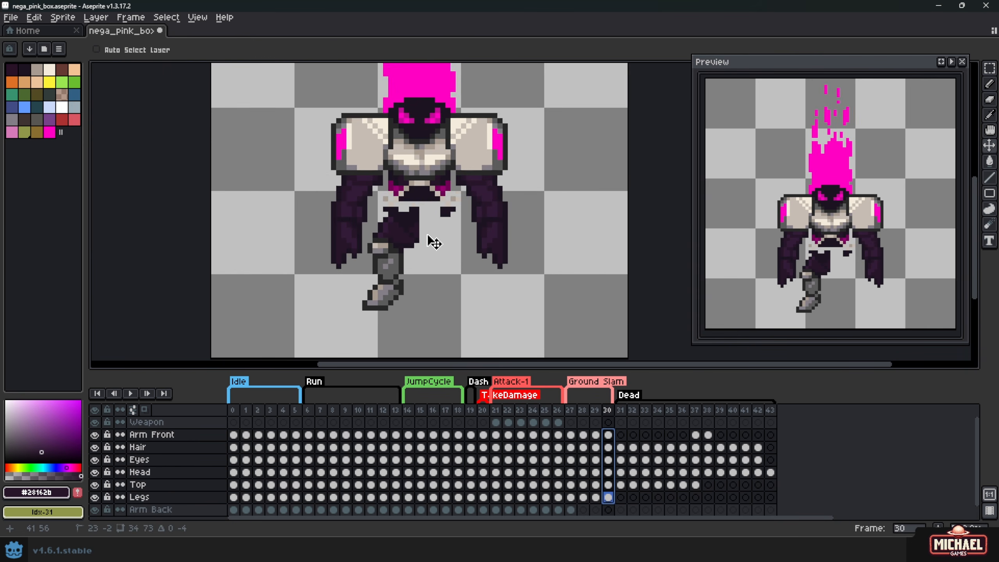
Shift the remaining leg inward and down in frame 30, stretching its selection to 29 pixels tall
scroll(373, 213, up, 3)
key(m)
mouse_move(373, 151)
mouse_down()
mouse_move(338, 205)
mouse_move(301, 206)
mouse_move(270, 353)
mouse_up()
scroll(270, 353, down, 2)
mouse_move(346, 219)
mouse_down()
mouse_move(376, 236)
mouse_move(364, 205)
mouse_move(363, 239)
mouse_move(322, 161)
mouse_move(400, 317)
mouse_move(367, 311)
mouse_up()
key(b)
scroll(364, 236, up, 2)
alt+click(321, 160)
key(m)
scroll(358, 106, down, 2)
scroll(368, 279, down, 1)
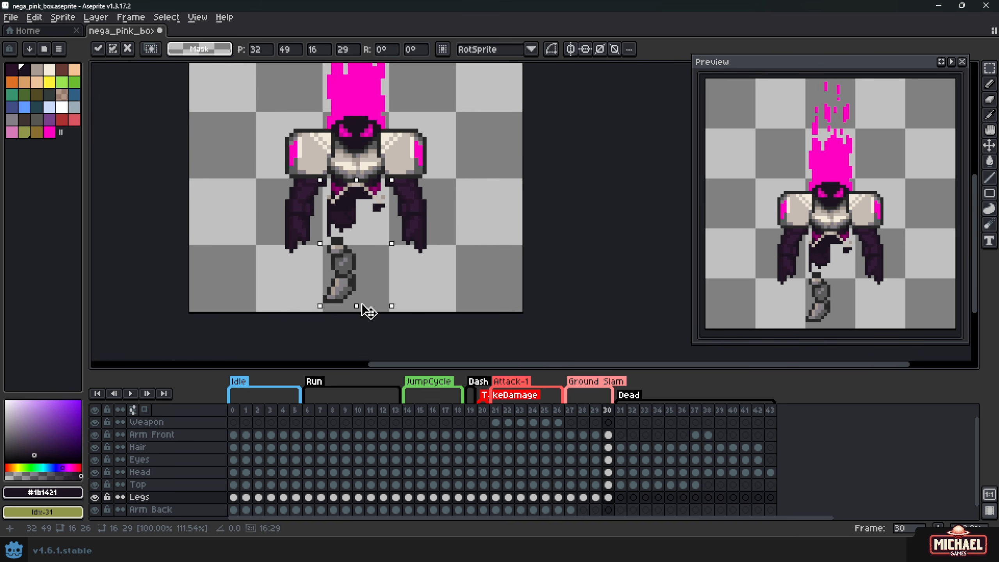
key(Return)
Rearrange the foot pixels in frame 30 into a narrow downward-pointing boot and repair its outline with #282828
scroll(350, 311, up, 2)
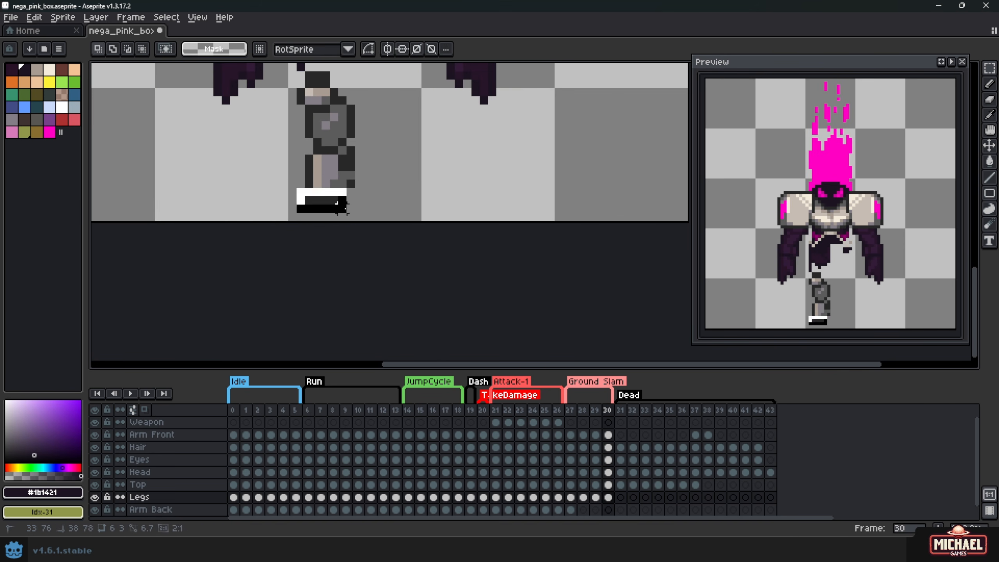
scroll(341, 204, down, 2)
scroll(340, 204, up, 3)
key(b)
alt+click(281, 154)
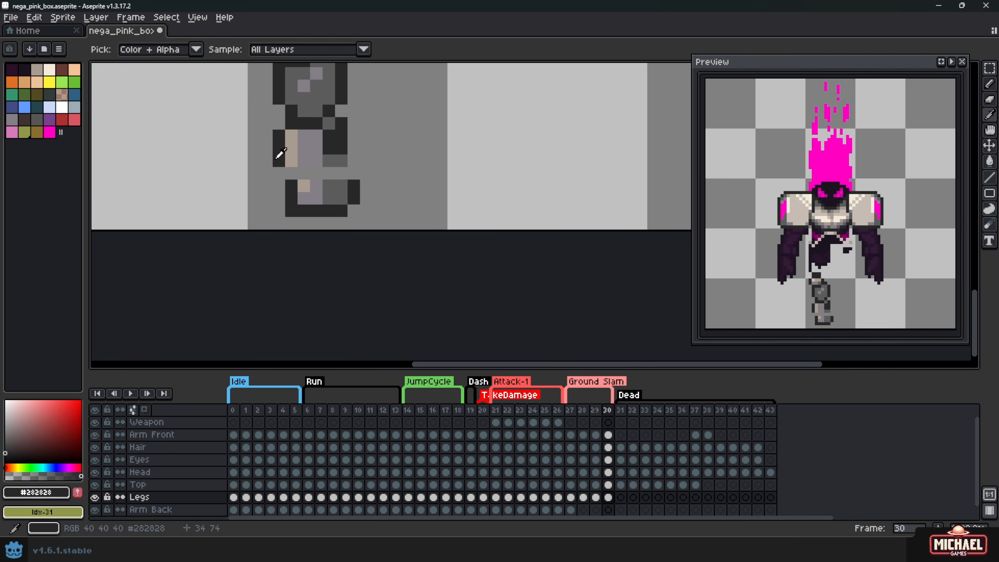
click(348, 159)
scroll(343, 206, down, 2)
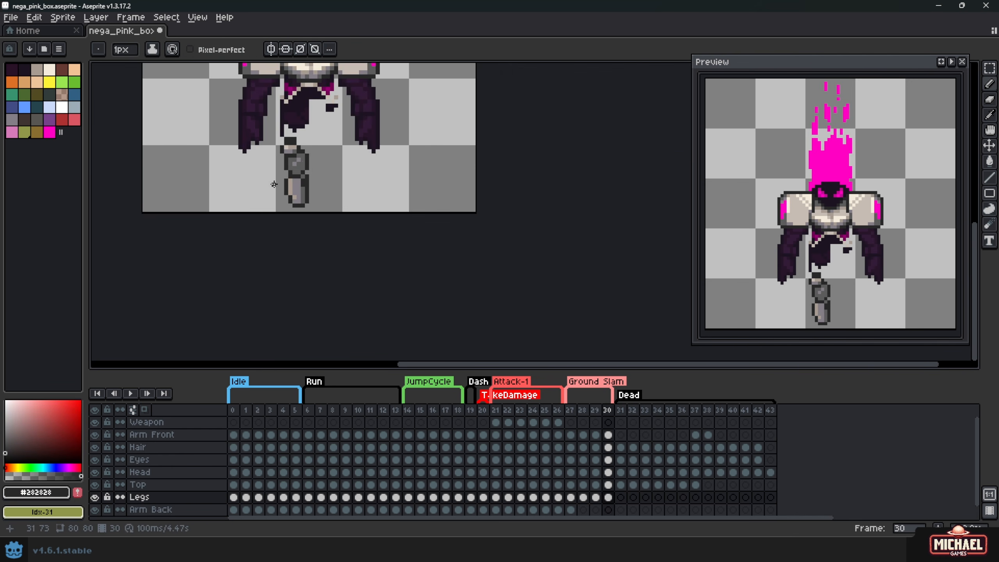
Fill the gap between the thigh and the knee armour in frame 30 with dark purple #1b1421
scroll(299, 181, up, 3)
alt+click(290, 173)
scroll(287, 172, down, 1)
Copy the finished leg in frame 30, flip the copy horizontally and place it beside the original as the second leg
key(m)
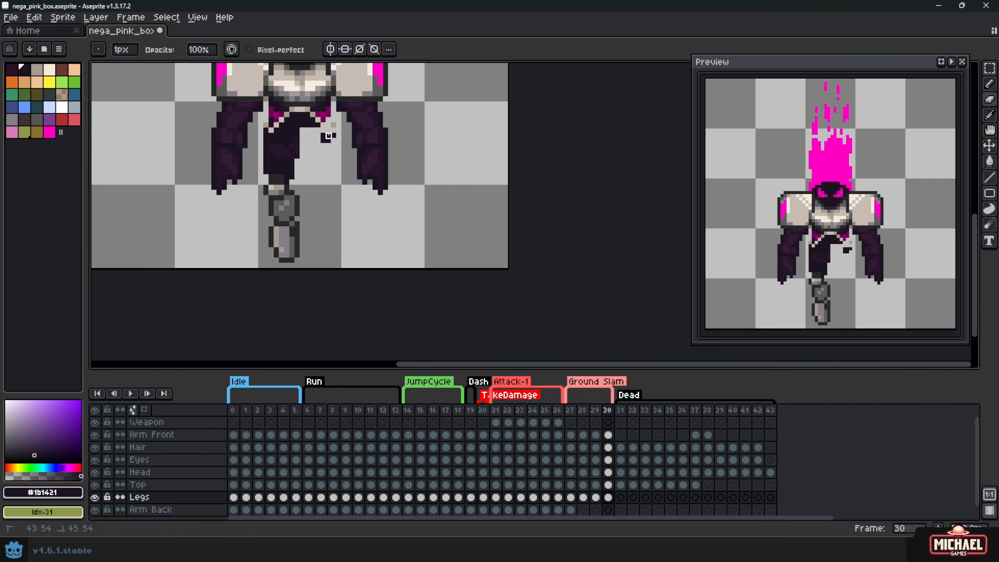
mouse_move(258, 120)
mouse_down()
mouse_move(309, 231)
mouse_move(310, 267)
mouse_up()
key(ctrl+c)
key(ctrl+v)
key(shift+h)
drag(287, 225, 320, 226)
Join and shade the thighs and hips in frame 30 with mirrored pencil strokes in #1b1421, #28162b and #331c38
key(b)
scroll(298, 177, up, 2)
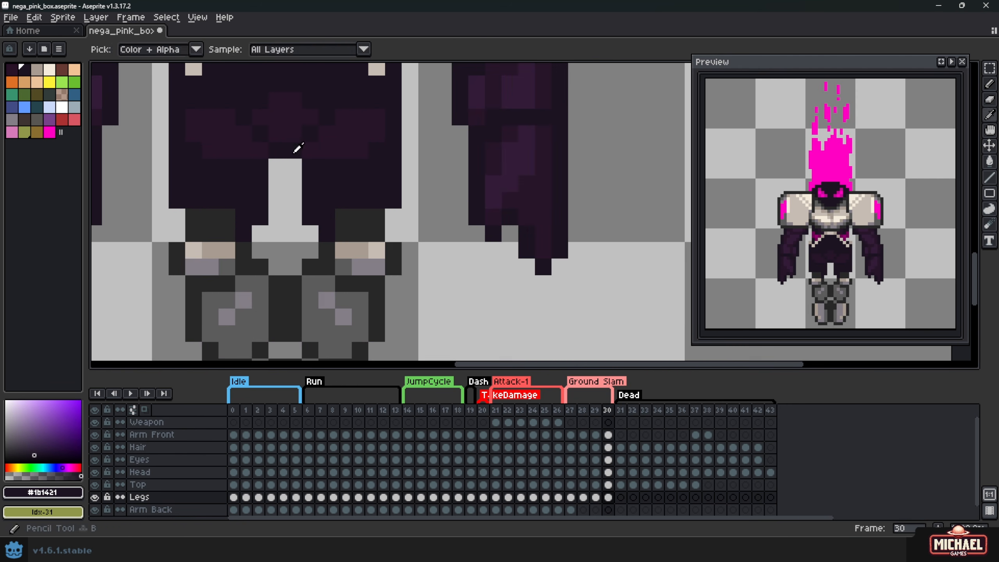
click(294, 184)
scroll(383, 215, down, 1)
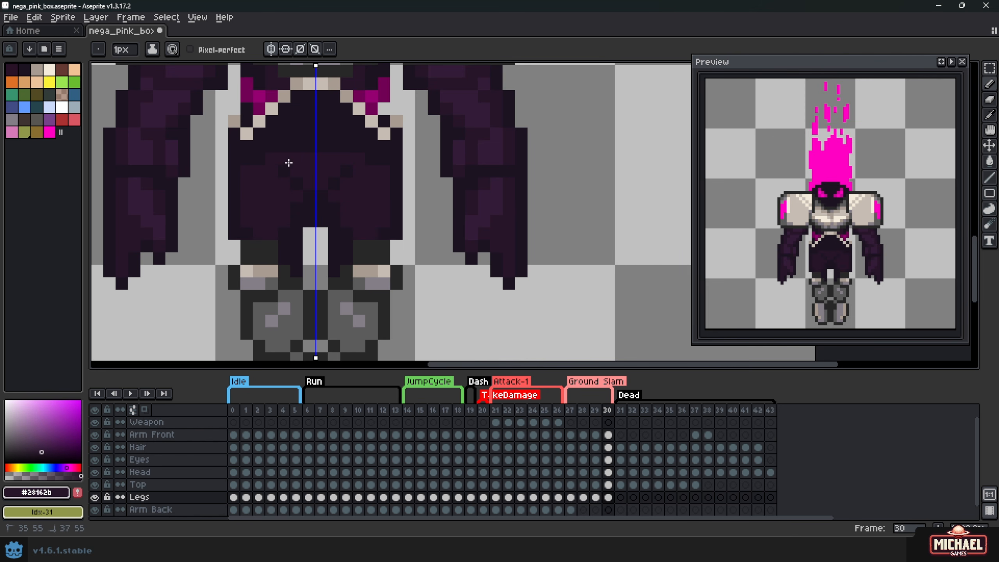
alt+click(290, 186)
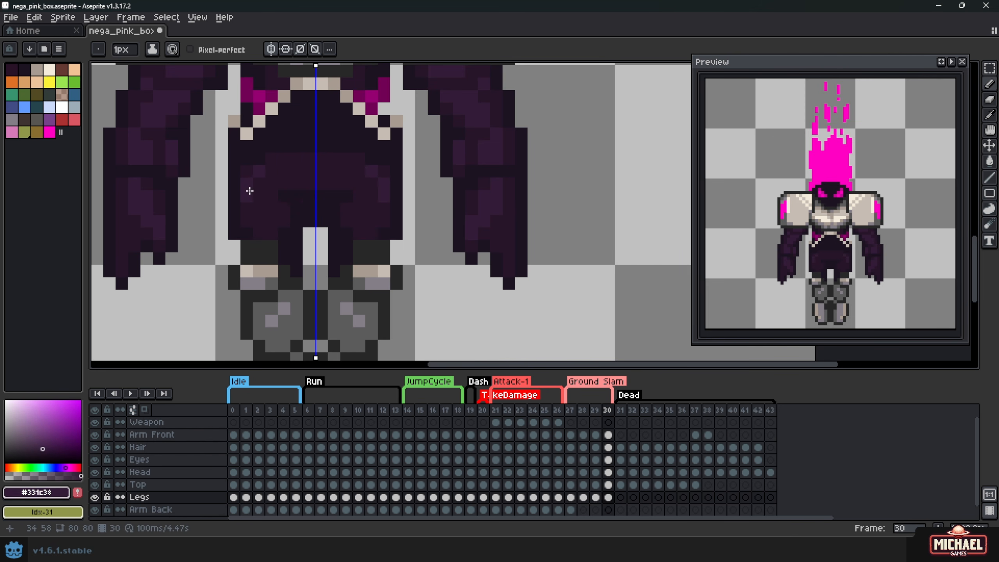
Try to nudge the forearm on the sprite's left side inward in frame 30's Arm Front cel
key(m)
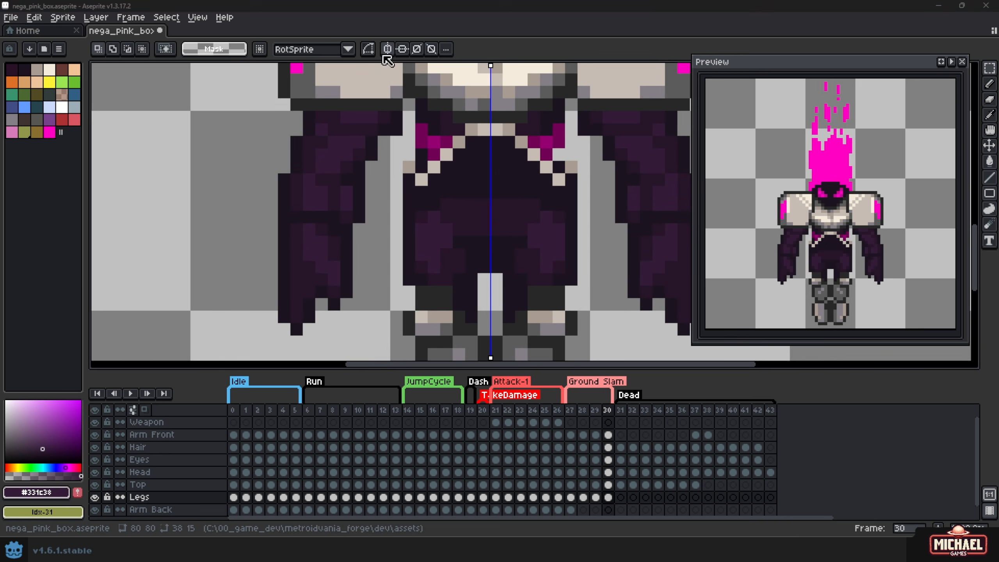
ctrl+click(290, 252)
drag(268, 139, 368, 308)
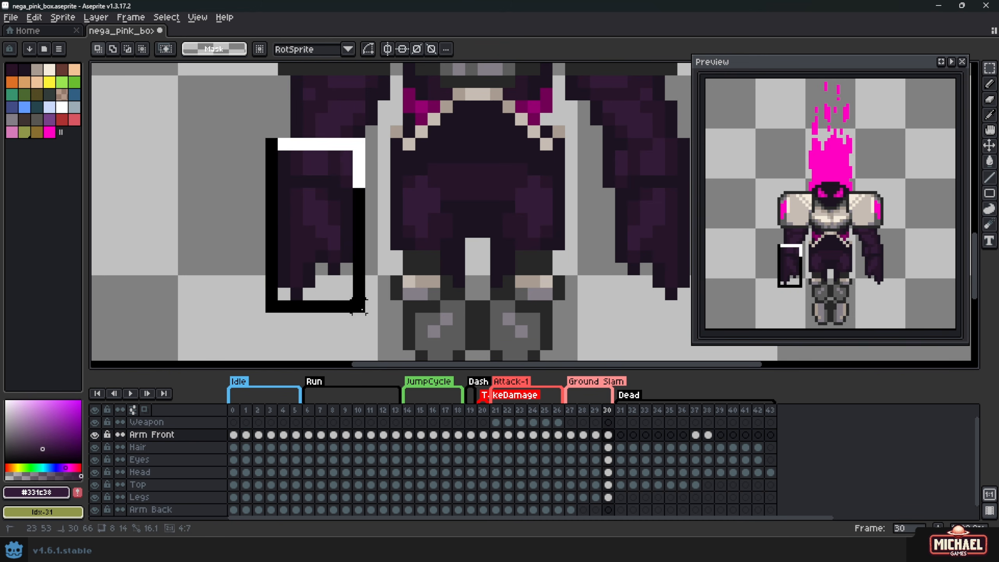
key(Right)
drag(291, 185, 368, 302)
key(Right)
key(ctrl+d)
key(b)
click(301, 198)
key(m)
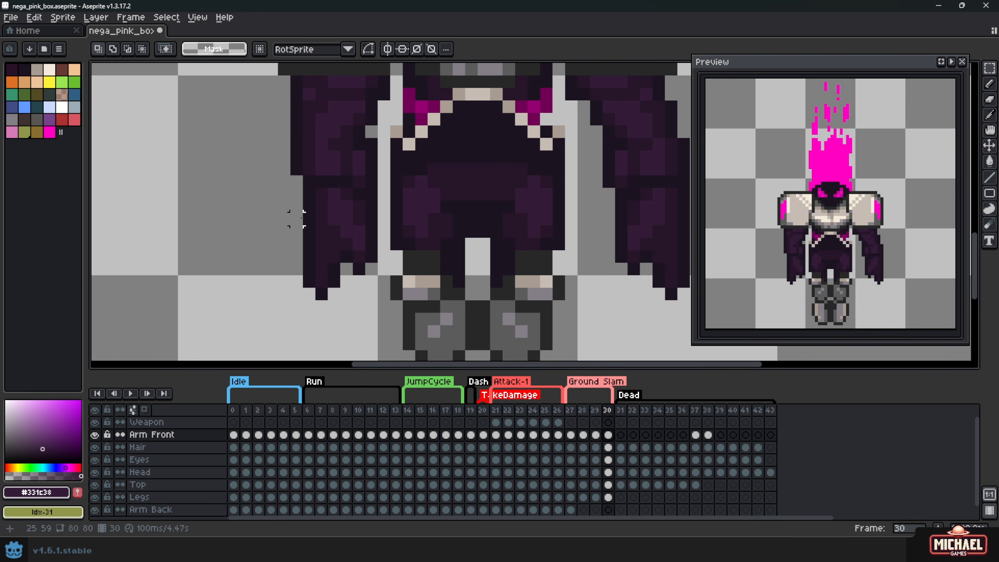
Return the forearm on the sprite's left side to its outer position in frame 30 and save the file
scroll(310, 204, down, 2)
drag(274, 190, 345, 290)
key(ctrl+s)
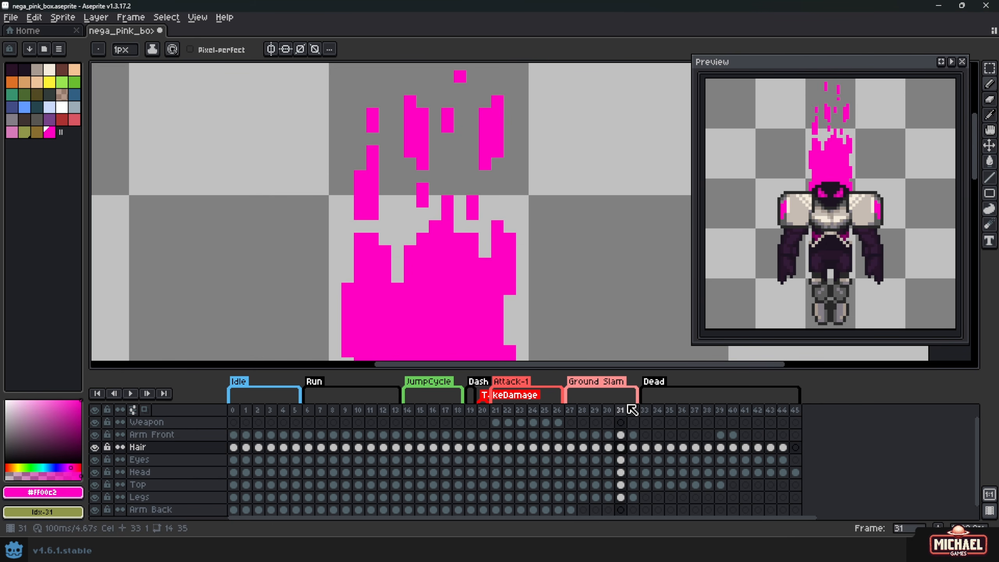
Redraw the hair flames on the Hair layer in frames 31 and 32 with magenta #ff00c2, and tag frames 30 to 32
scroll(587, 196, down, 1)
scroll(299, 256, down, 1)
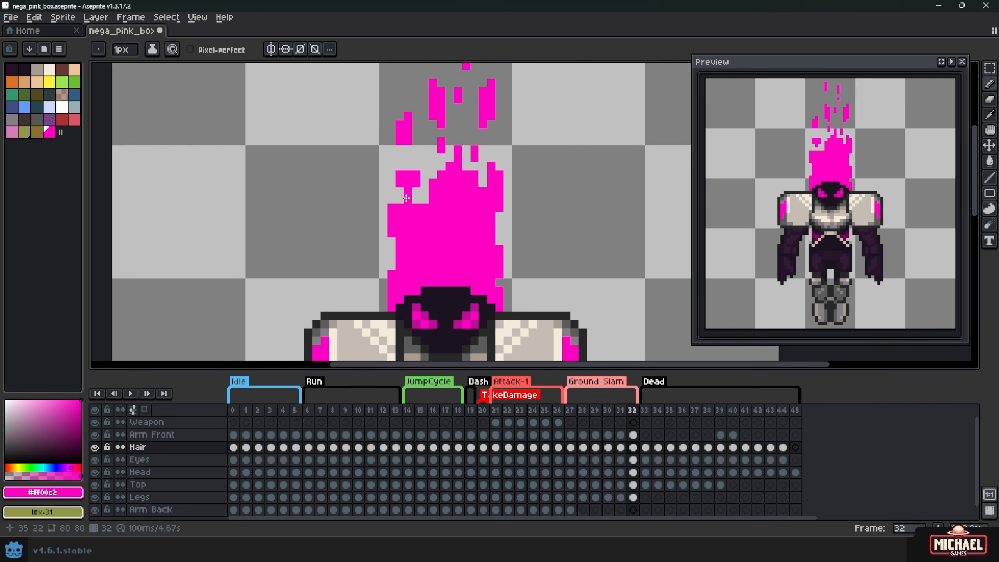
key(Left)
scroll(350, 252, up, 1)
mouse_move(416, 170)
mouse_down()
mouse_move(417, 210)
mouse_move(416, 103)
mouse_up()
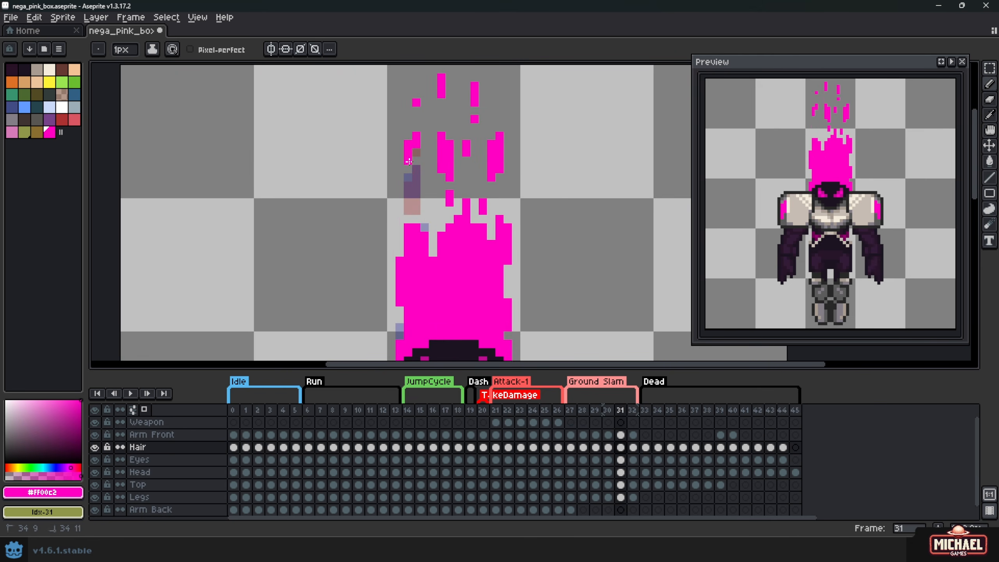
mouse_move(408, 210)
mouse_down()
mouse_move(425, 236)
mouse_move(401, 302)
mouse_up()
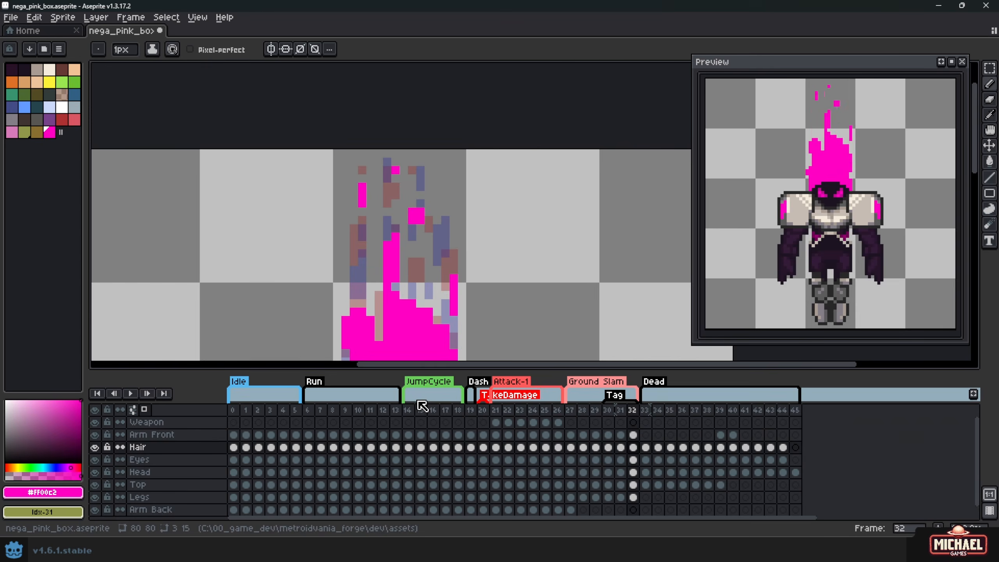
key(alt+Up)
scroll(397, 236, up, 3)
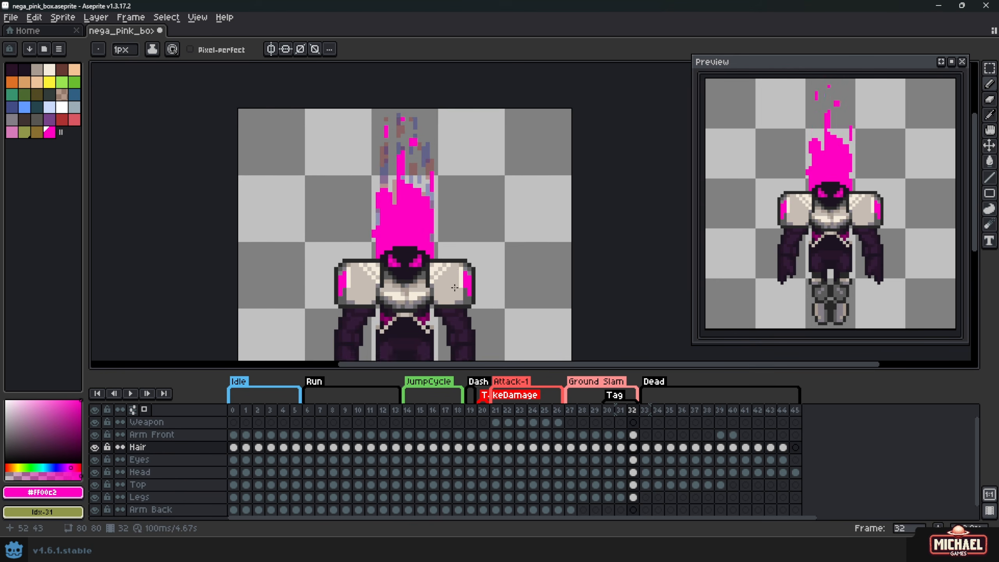
Paint rising wisps in #f4ecdb and #c6bcb3 above the left shoulder armour on the Weapon layer in frame 30
click(608, 422)
scroll(354, 221, up, 2)
alt+click(339, 246)
click(330, 233)
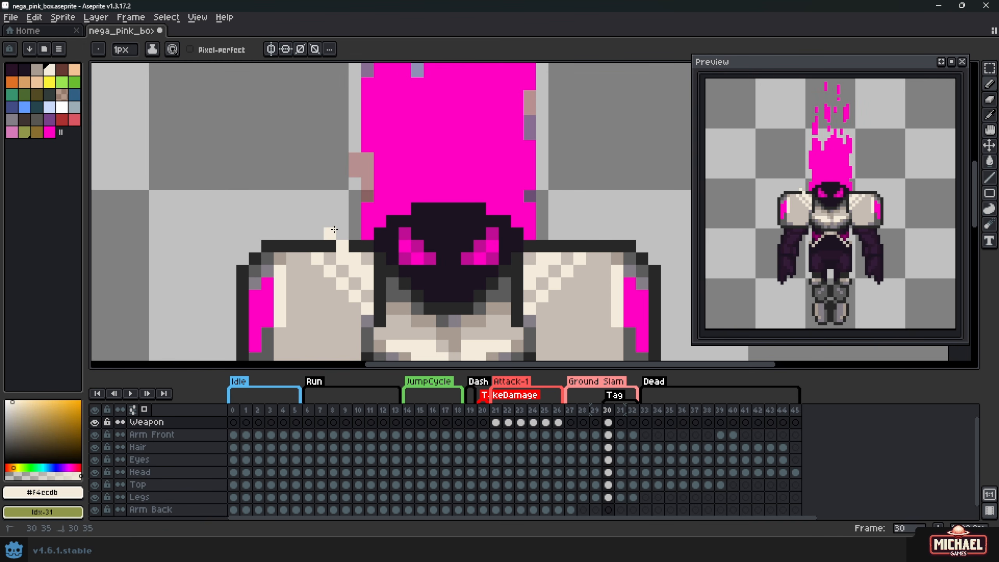
alt+click(339, 220)
mouse_move(281, 230)
mouse_down()
mouse_move(313, 247)
mouse_move(278, 234)
mouse_move(287, 195)
mouse_move(306, 215)
mouse_move(317, 181)
mouse_up()
alt+click(275, 246)
drag(329, 171, 342, 185)
key(ctrl+z)
key(ctrl+z)
key(ctrl+z)
key(ctrl+z)
key(ctrl+z)
key(ctrl+z)
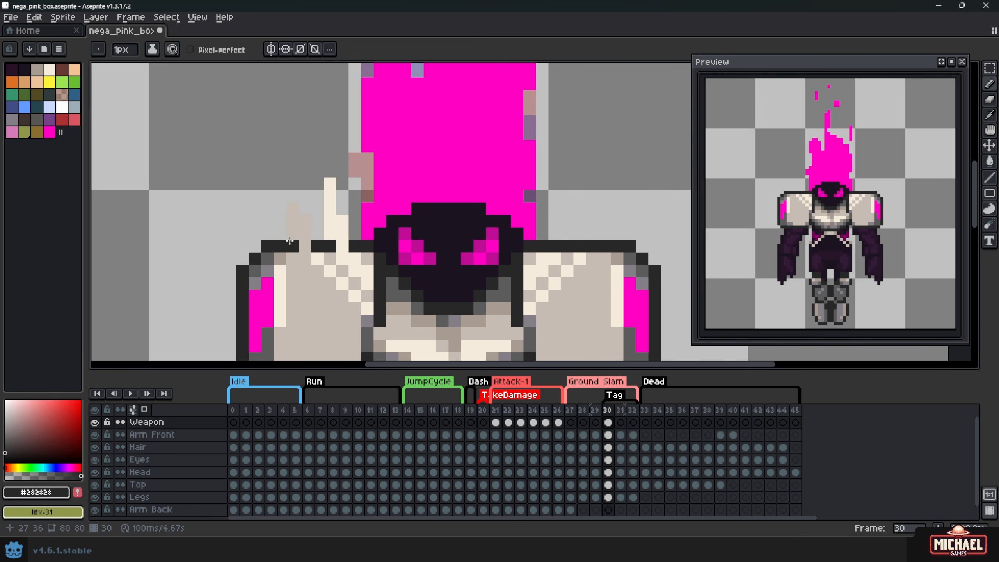
Paint matching cream and beige wisps above the right shoulder armour in frame 30
alt+click(557, 241)
drag(558, 240, 554, 217)
alt+click(597, 246)
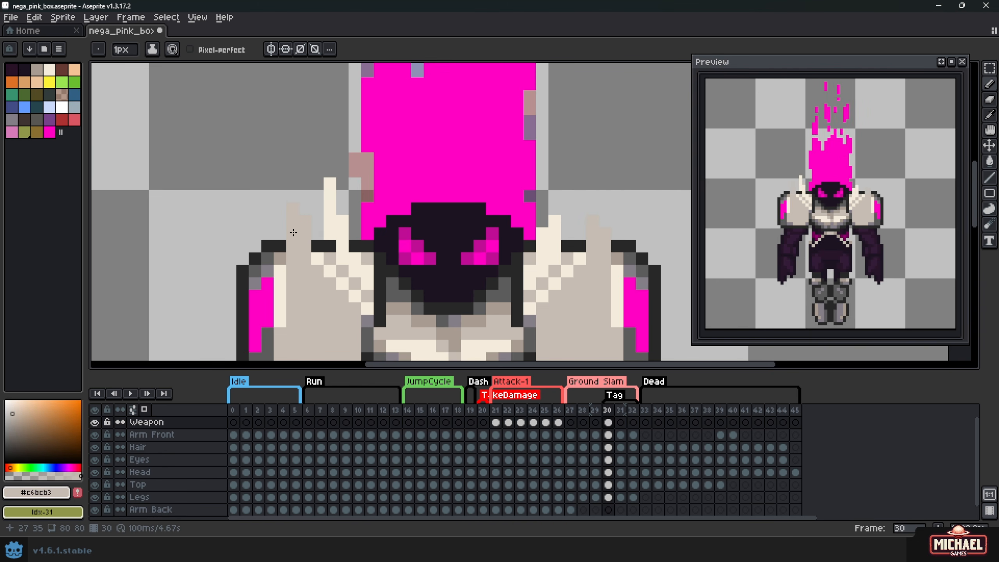
Paint differently shaped wisps in #c6bcb3 and #f4ecdb above both shoulders on the Weapon layer in frame 31
key(Right)
drag(565, 240, 565, 207)
alt+click(545, 234)
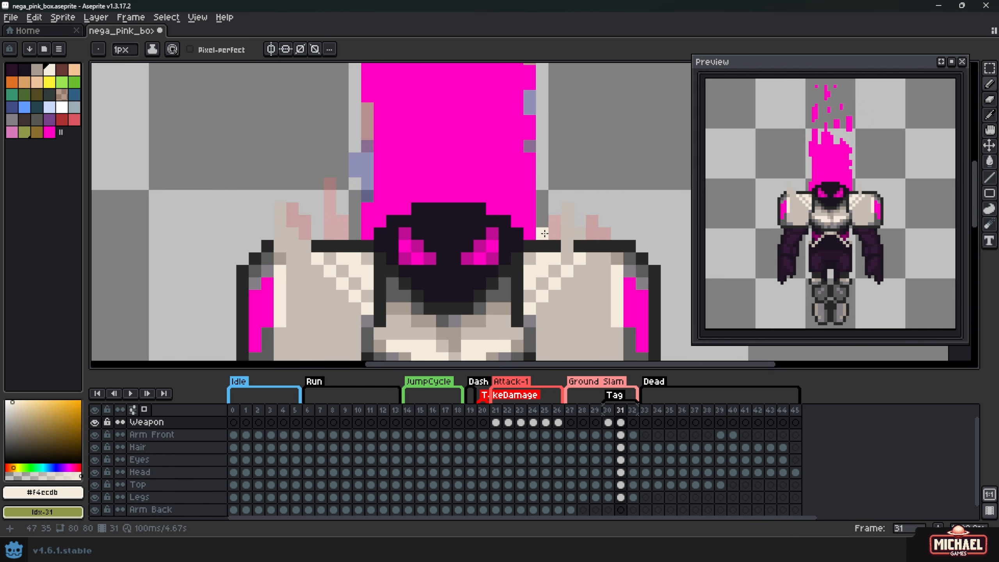
drag(329, 233, 330, 247)
alt+click(285, 248)
click(285, 248)
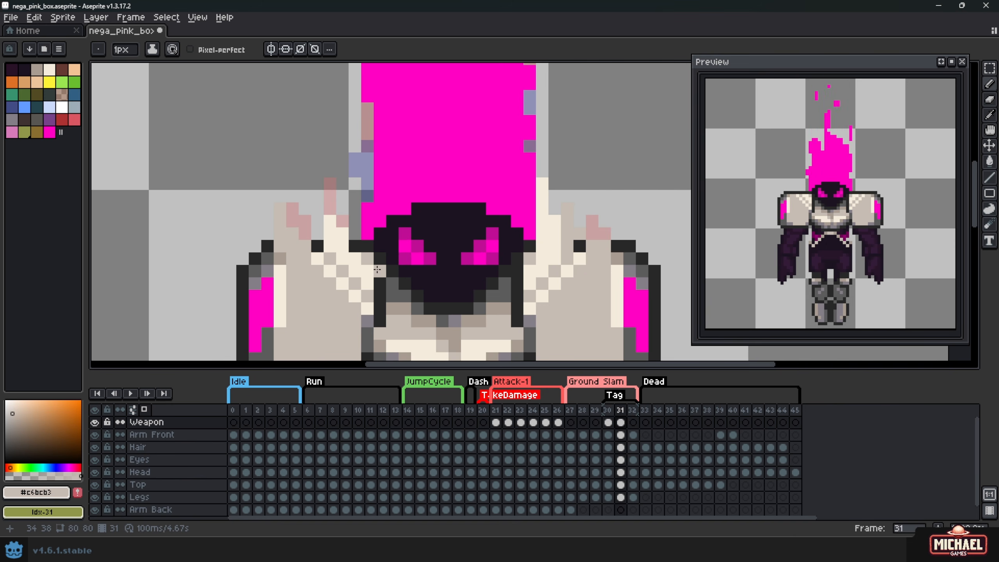
Paint a third variation of the cream and beige shoulder wisps on the Weapon layer in frame 32
key(Right)
alt+click(329, 242)
alt+click(293, 247)
click(293, 233)
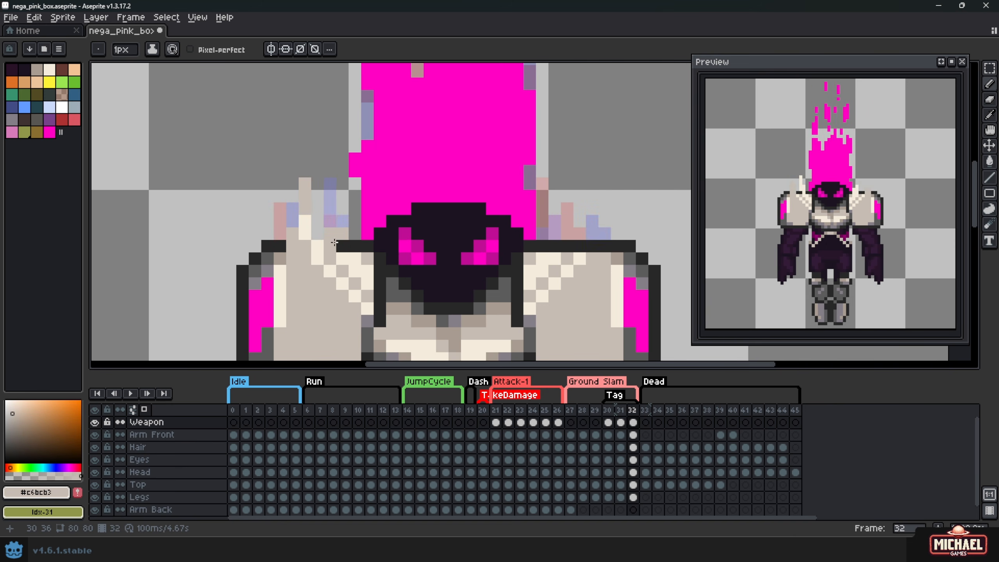
drag(567, 217, 567, 252)
click(555, 245)
click(604, 246)
Add dark grey #5c5c5c specks rising from the outer corners of the shoulder armour across frames 30 to 32
scroll(565, 295, up, 2)
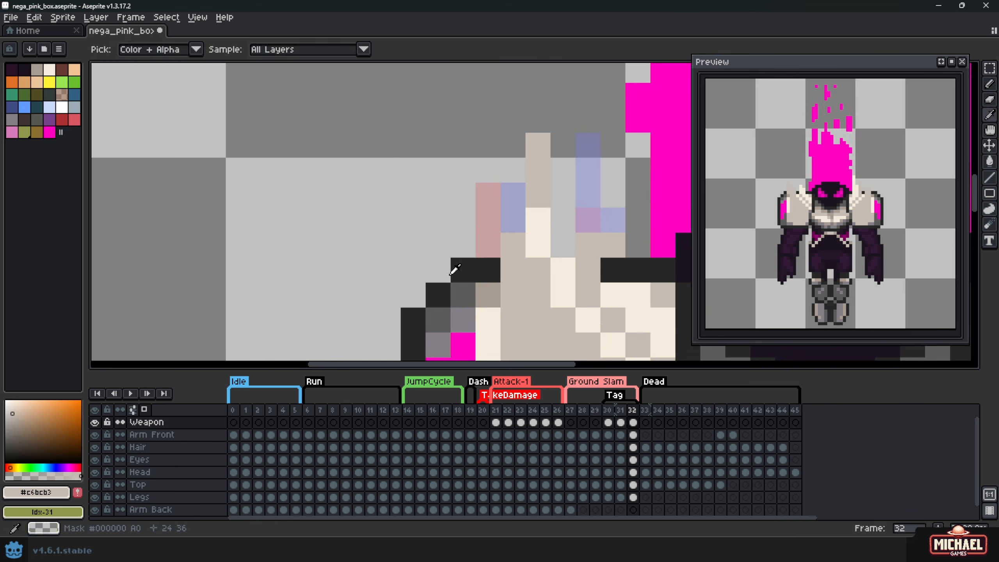
alt+click(443, 278)
key(Left)
scroll(443, 280, down, 3)
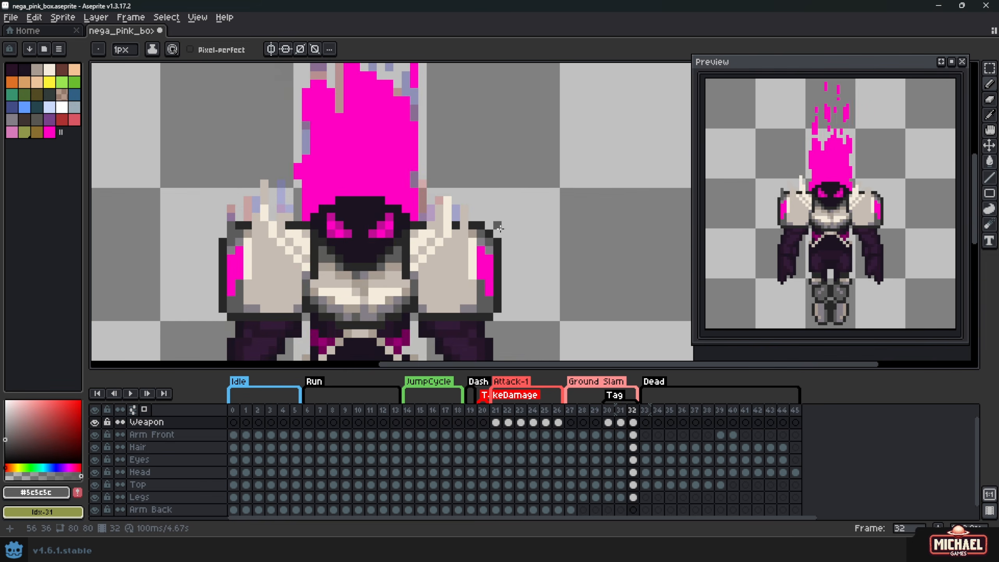
scroll(506, 232, up, 4)
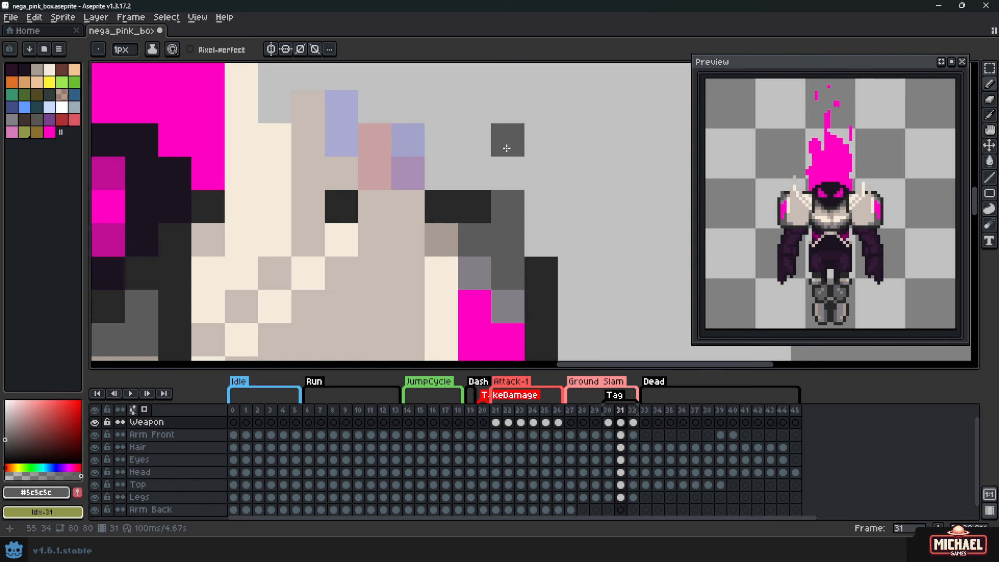
key(Left)
key(Right)
key(Right)
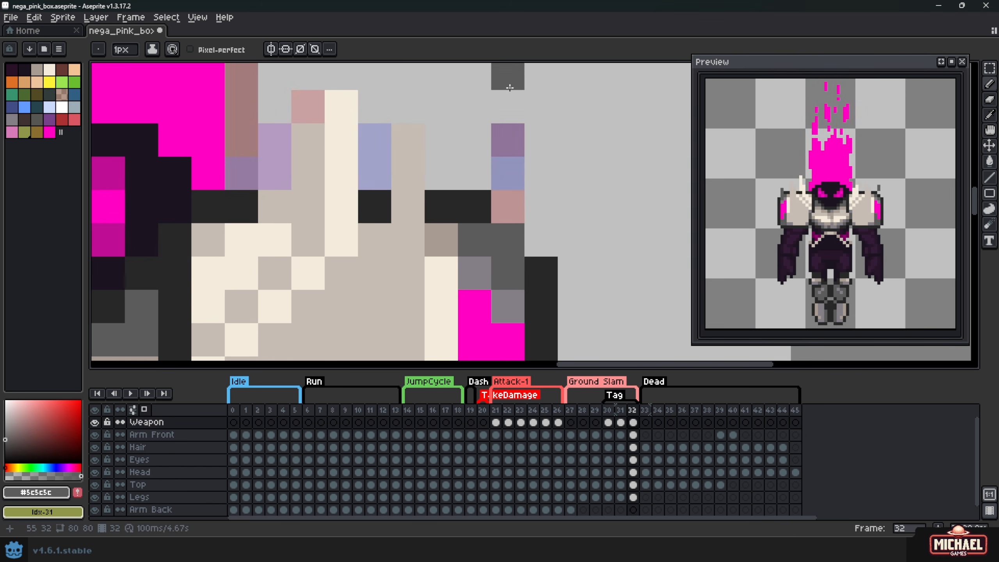
Insert a new frame after frame 31 in the Ground Slam animation
scroll(420, 202, down, 5)
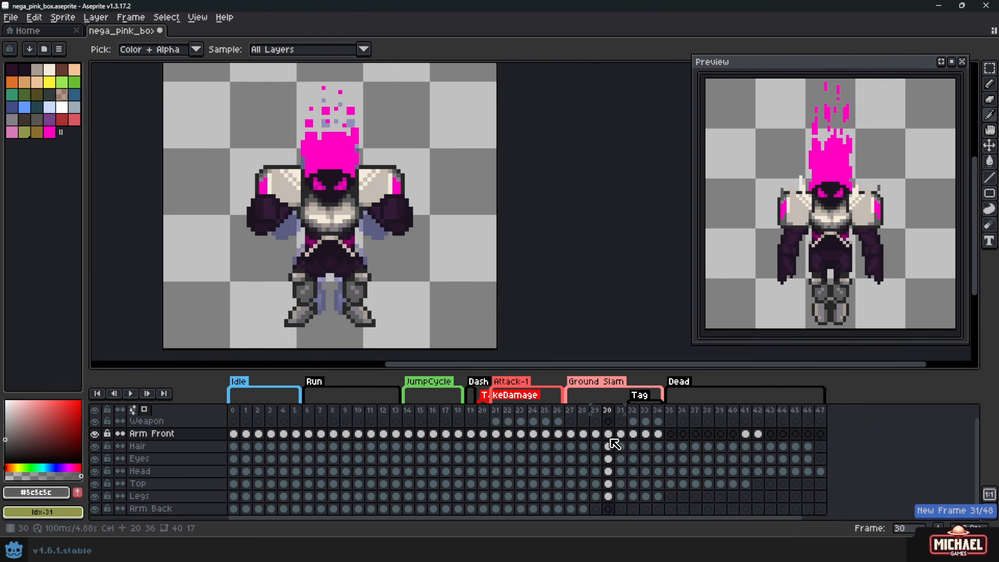
click(621, 434)
key(alt+n)
Flip back and forth between frames 28 and 29 to compare the first Ground Slam poses
key(Left)
key(Left)
key(Left)
key(Left)
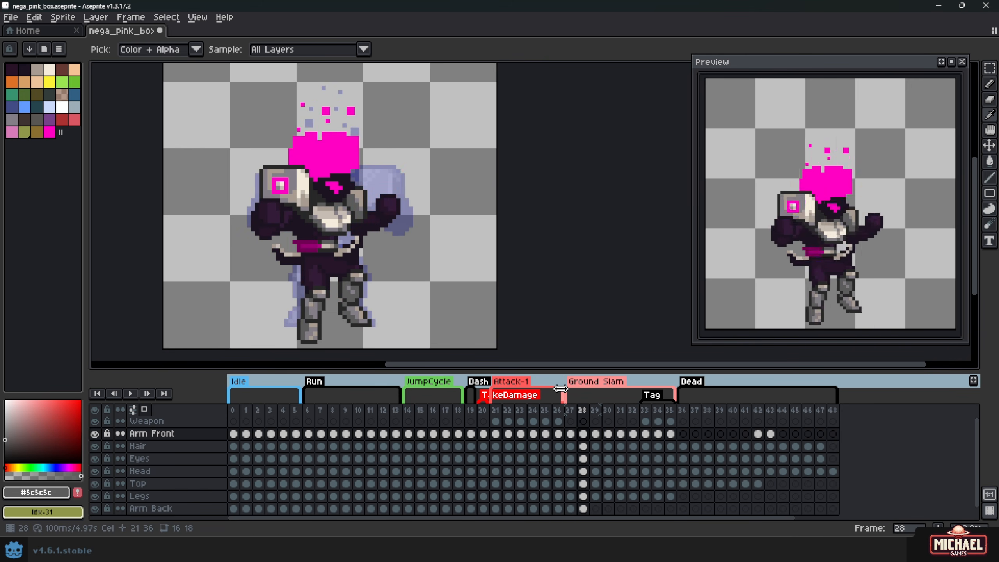
key(b)
scroll(337, 163, up, 1)
key(Right)
key(Left)
key(Right)
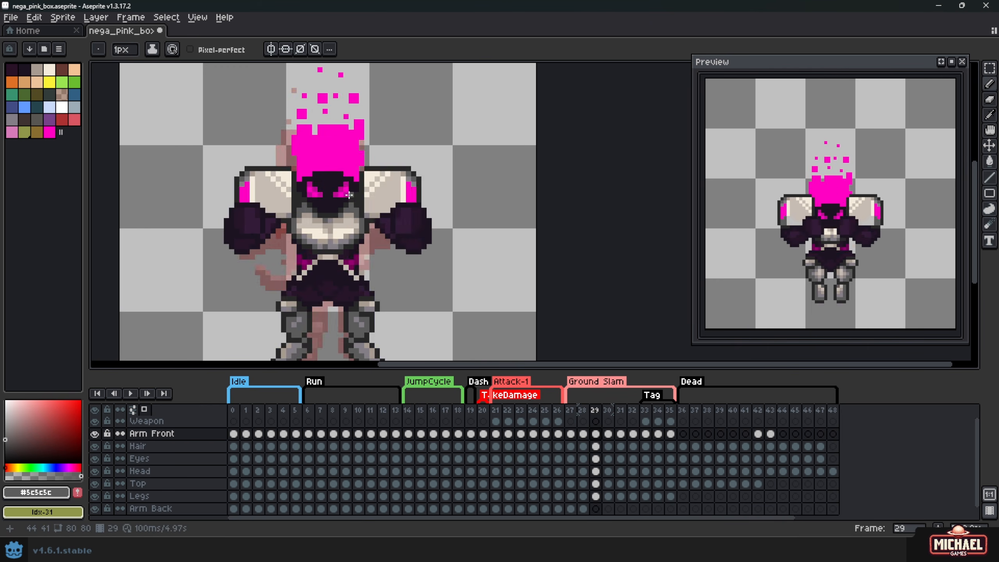
key(Left)
key(Right)
key(Left)
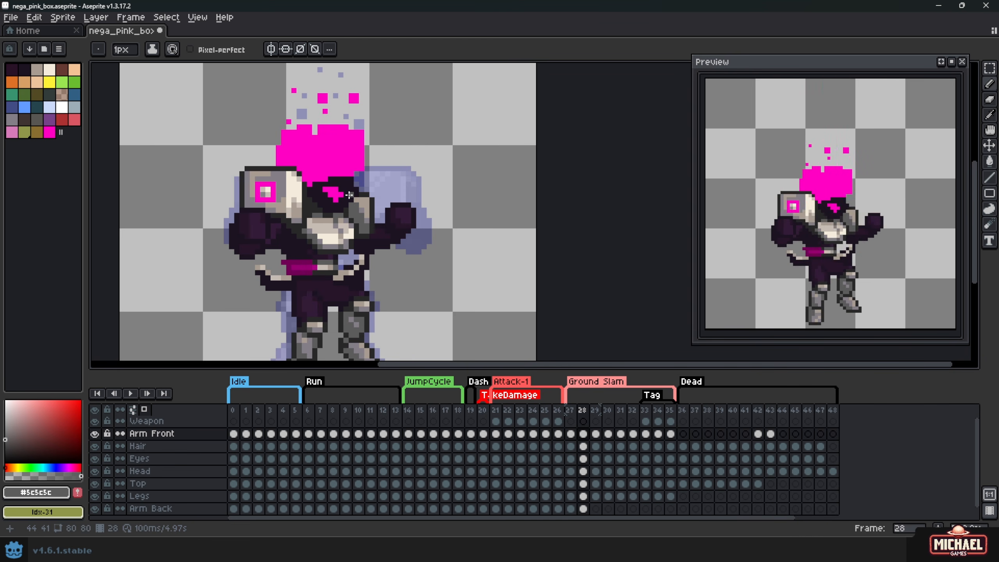
Compare the shoulder armour, arms and hair between frames 28 and 29 and the frame before them
key(Right)
key(Left)
key(Right)
key(Left)
key(Right)
key(Left)
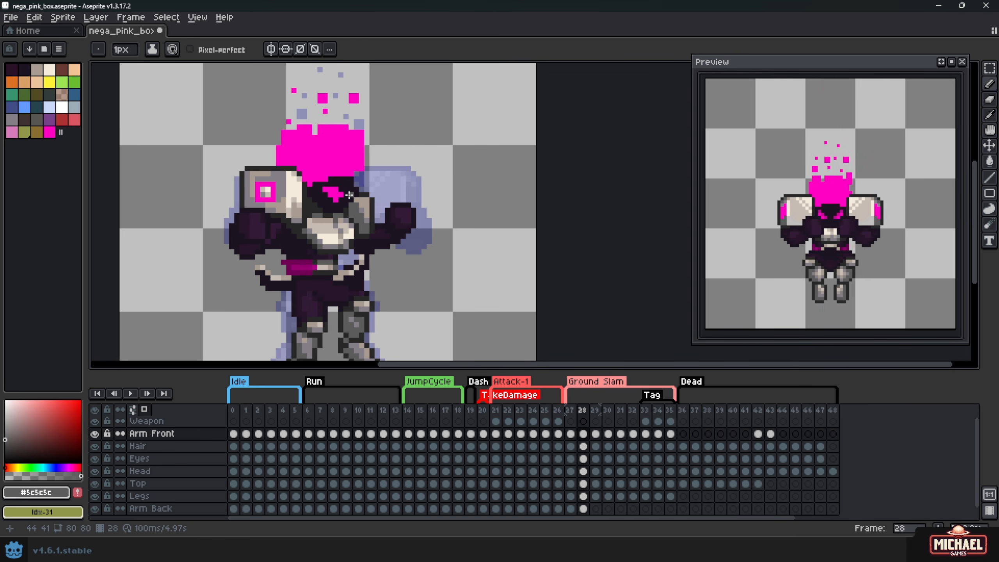
key(Left)
key(Right)
key(Right)
key(Left)
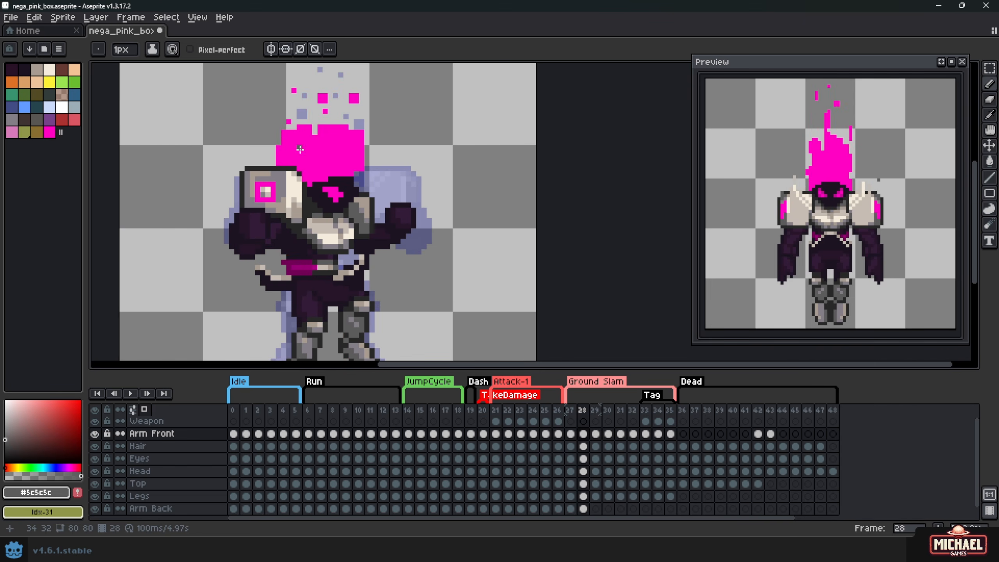
scroll(298, 220, up, 1)
key(Right)
key(Left)
key(Right)
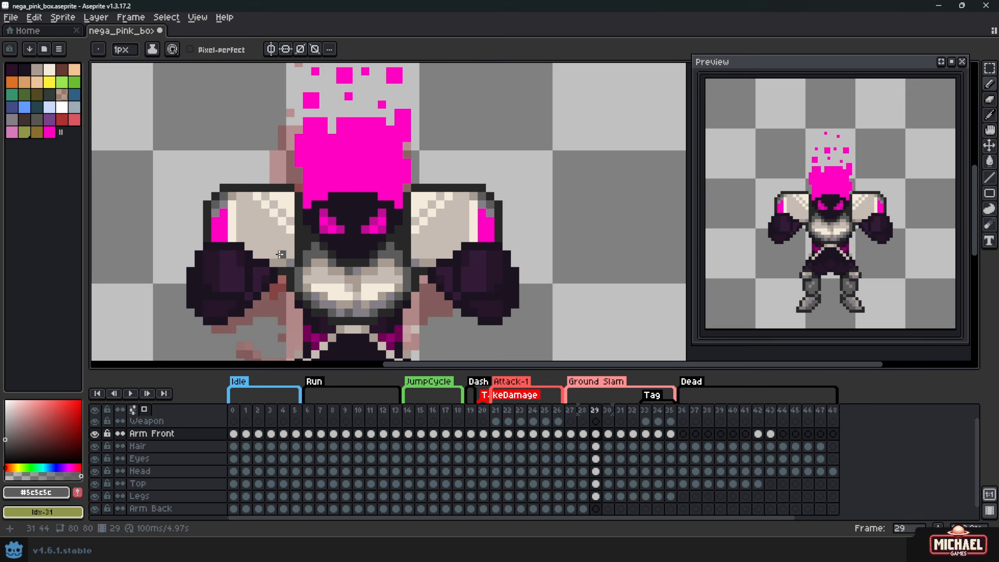
key(Left)
key(Right)
key(Left)
key(Right)
key(Left)
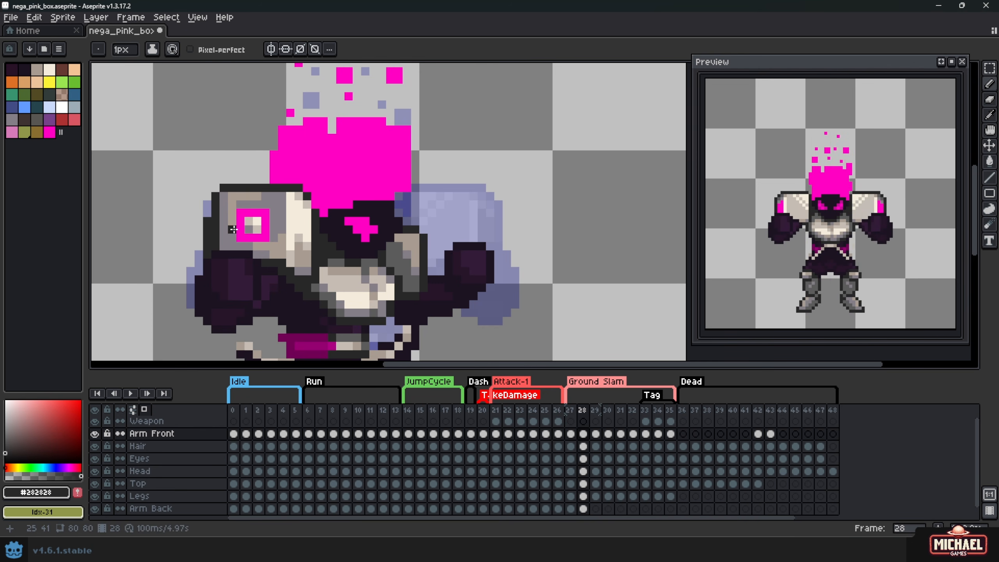
On frame 28's Arm Front layer, shift the pink shoulder emblem outward and fill the gap behind it with cream #f4ecdb
key(m)
drag(241, 225, 267, 230)
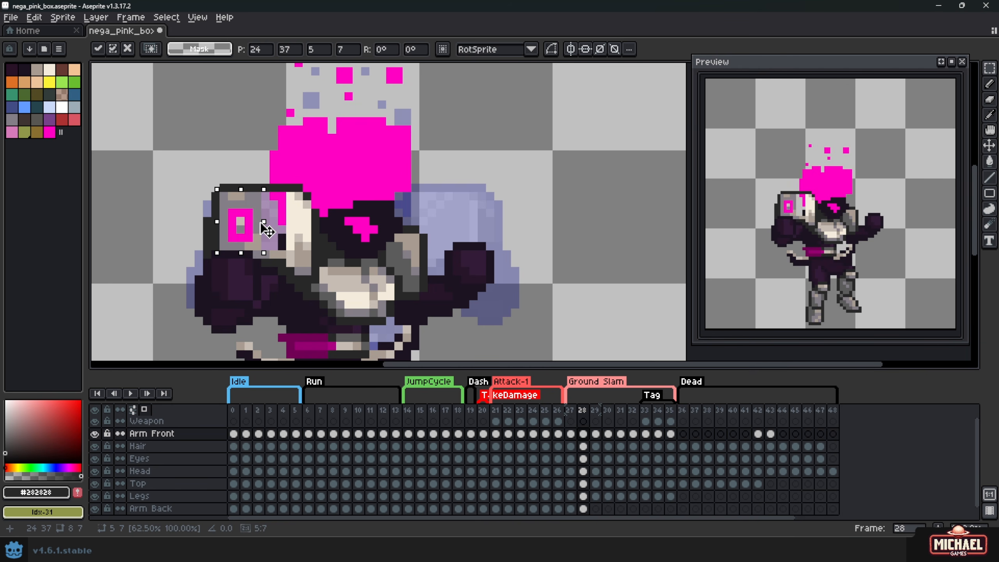
click(328, 260)
key(b)
alt+click(283, 204)
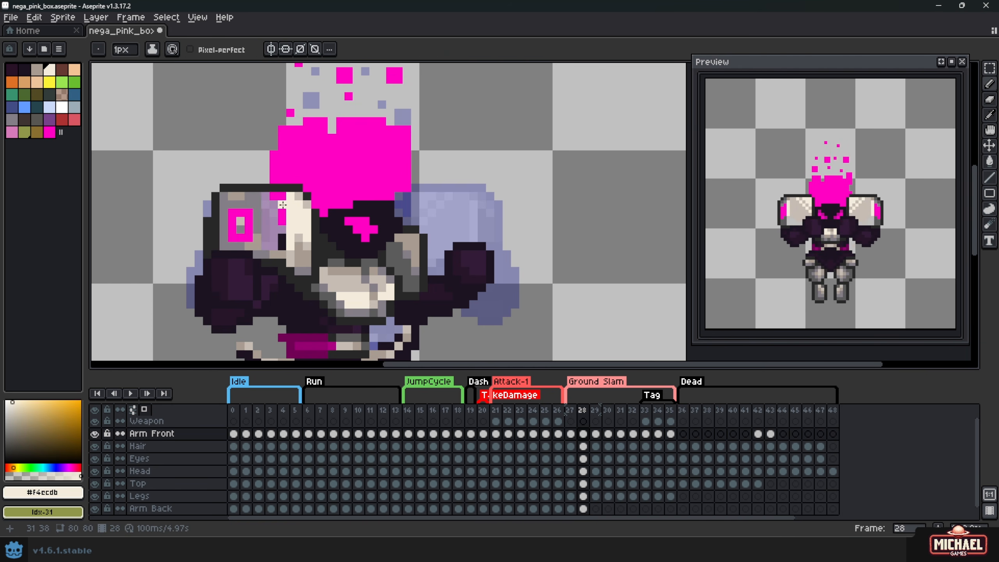
drag(272, 205, 267, 240)
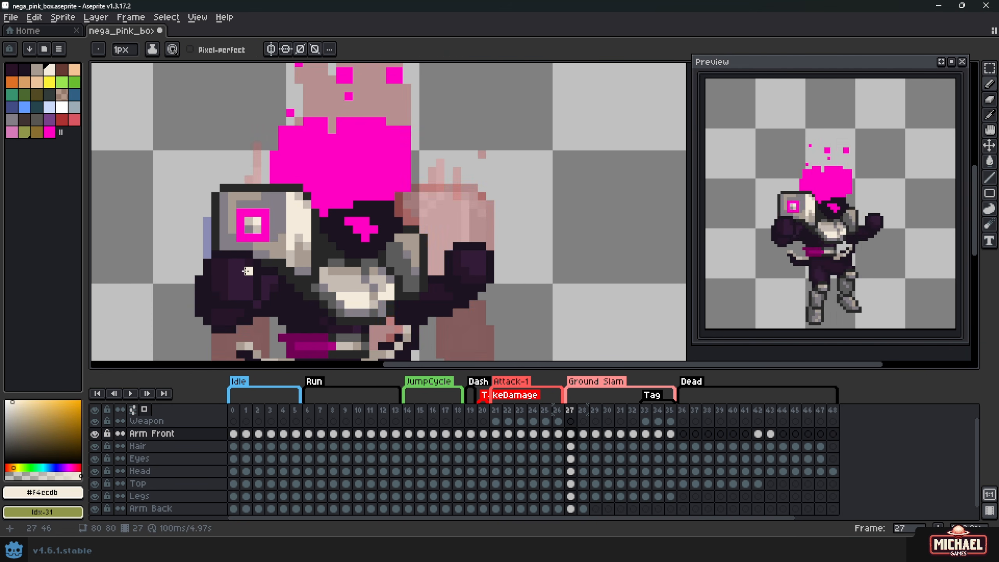
Slope the shoulder's upper inner outline in frame 28 with #282828 and shade its lower edge with #c6bcb3 and #a79b90
scroll(271, 186, up, 2)
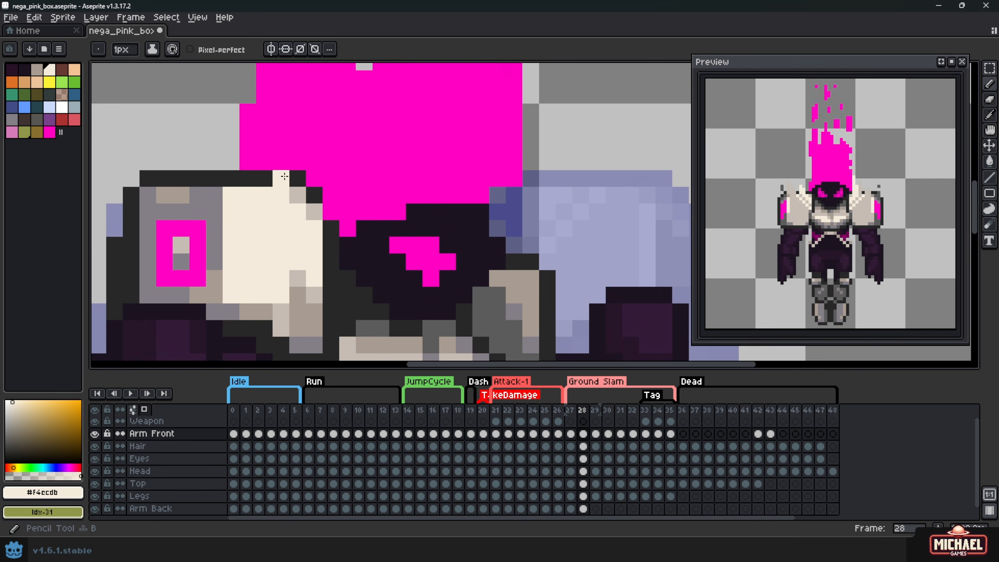
alt+click(272, 186)
right_click(289, 180)
right_click(265, 181)
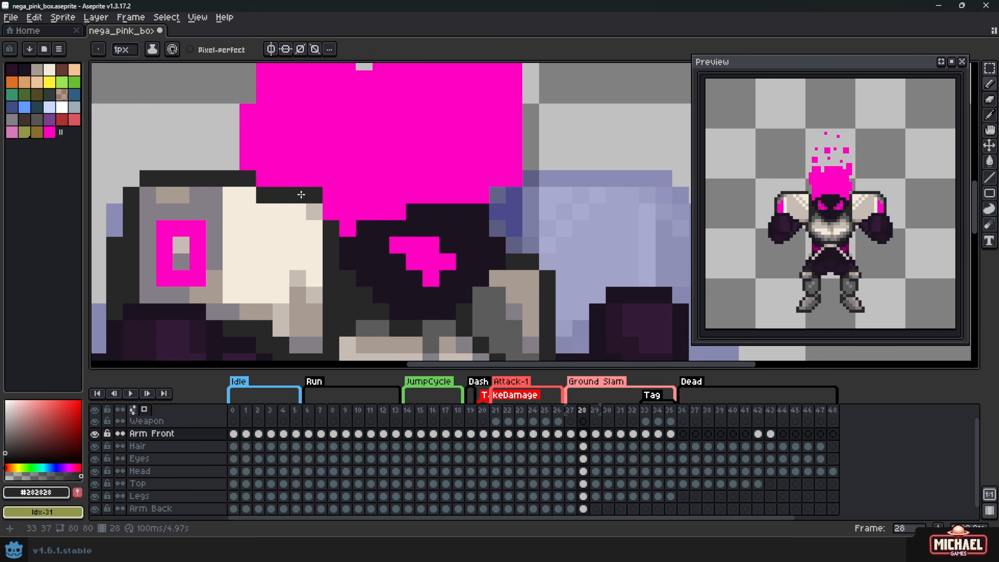
alt+click(301, 276)
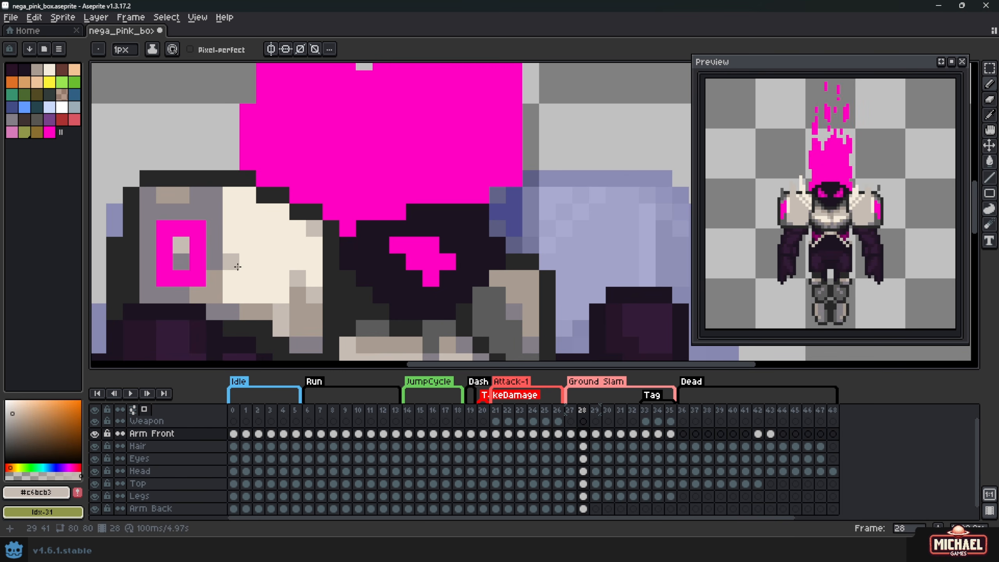
alt+click(252, 298)
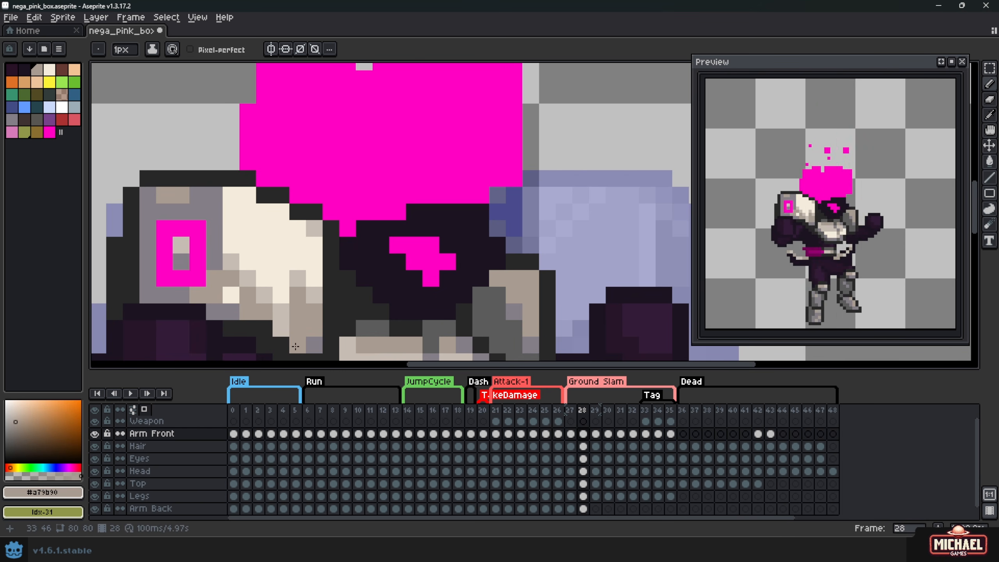
Flip through the frames around 28 to examine how the reshaped shoulder turns into the front-facing pose
key(Right)
key(Left)
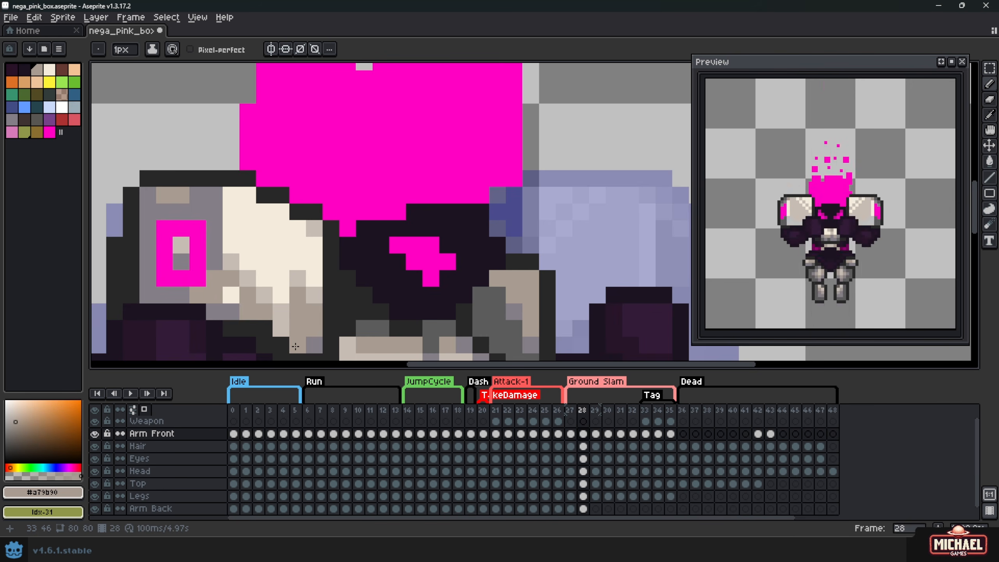
key(Right)
key(Left)
key(Left)
key(Right)
key(Right)
key(Left)
key(Left)
key(Right)
key(Right)
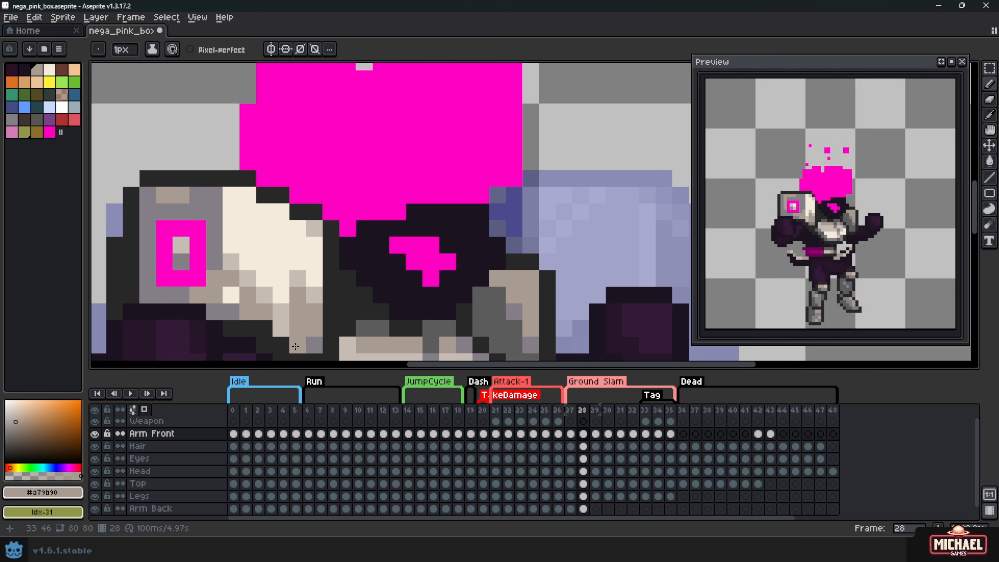
key(Left)
key(Left)
key(Right)
key(Right)
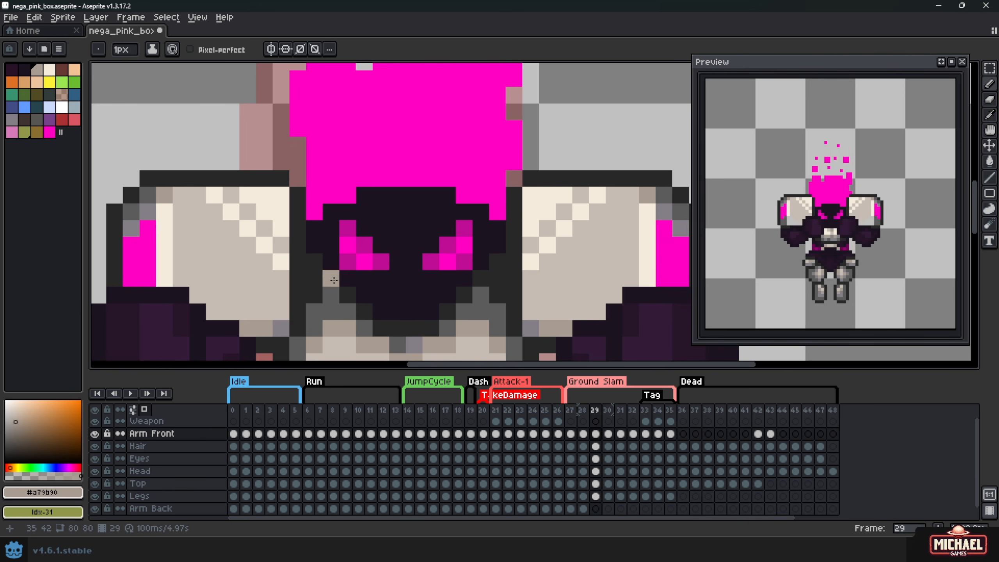
key(Right)
key(Right)
key(Left)
key(Left)
key(Left)
key(Left)
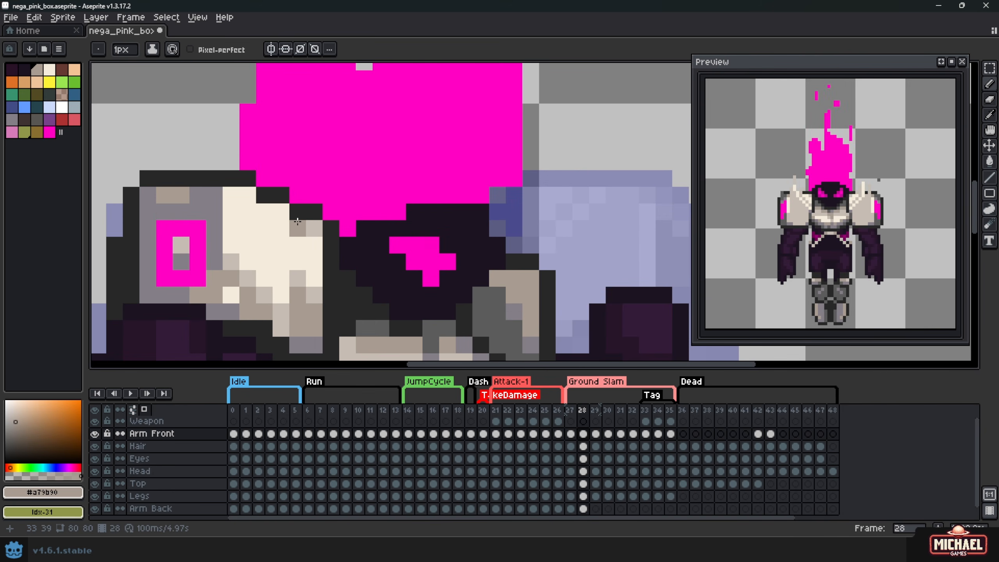
key(Right)
key(Right)
key(Left)
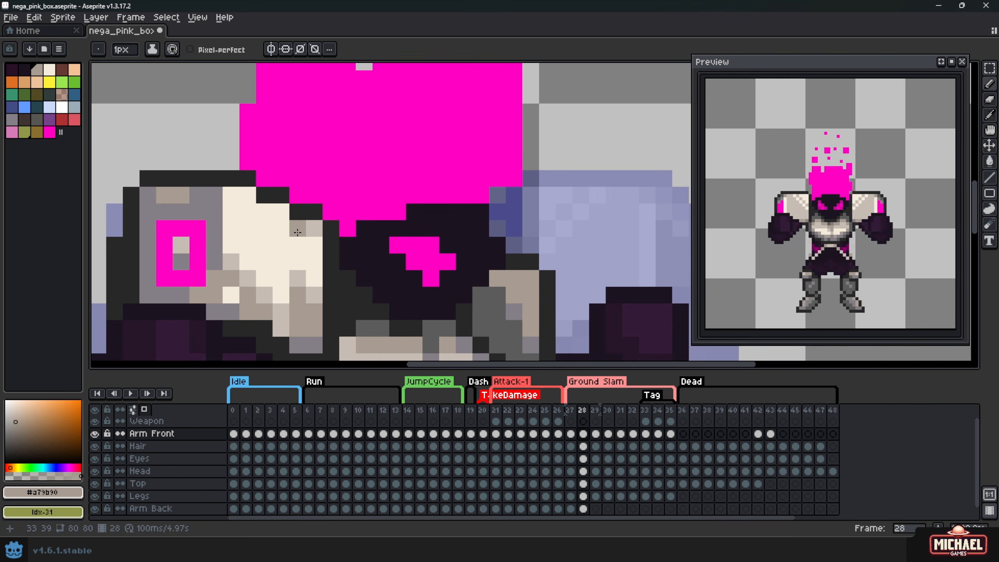
Move the 2 by 10 pixel strip on the shoulder's inner edge in frame 28 one pixel left and deselect it
key(m)
drag(315, 211, 325, 355)
key(Left)
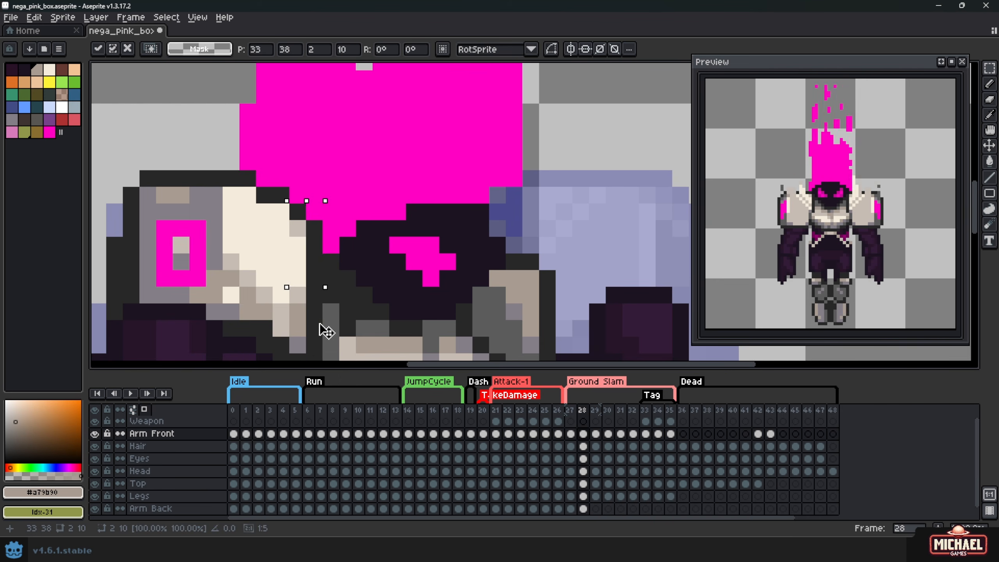
key(ctrl+d)
Compare the narrowed shoulder and the whole upper body in frame 28 with its neighbouring frames
scroll(380, 328, down, 1)
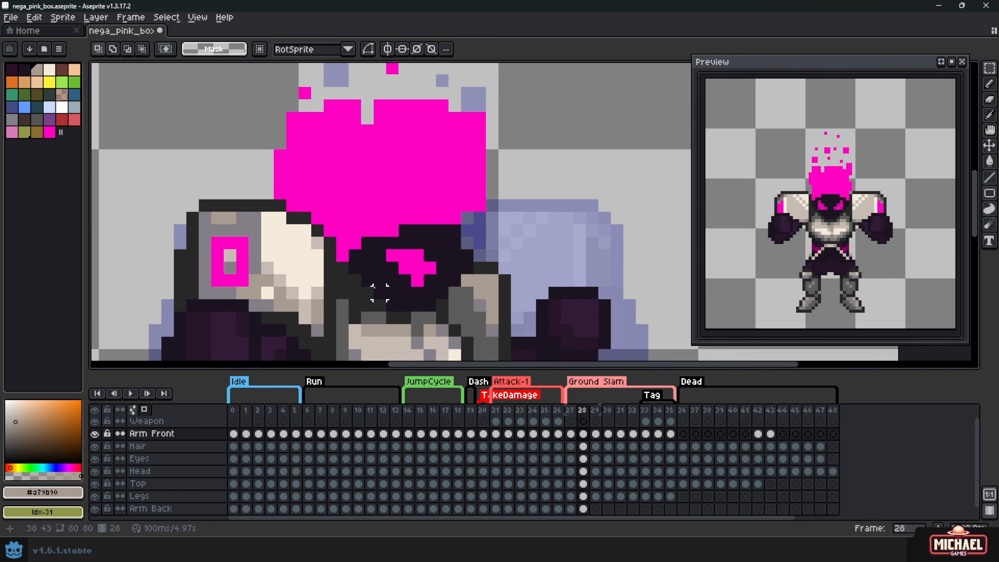
drag(379, 294, 378, 189)
key(Left)
key(Right)
key(Right)
key(Left)
key(Right)
key(Left)
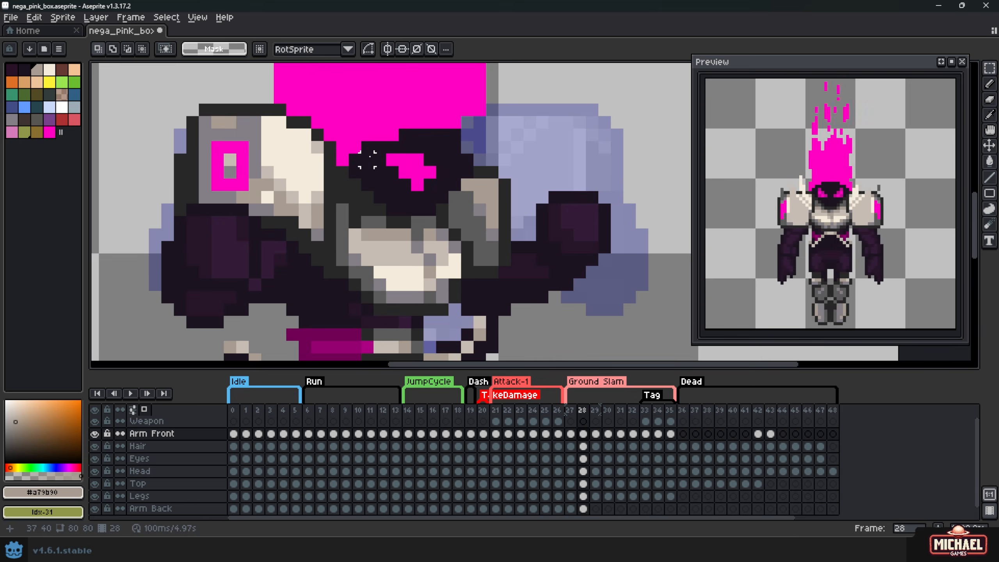
key(Right)
key(Left)
key(Right)
key(Left)
key(Left)
key(Right)
key(Right)
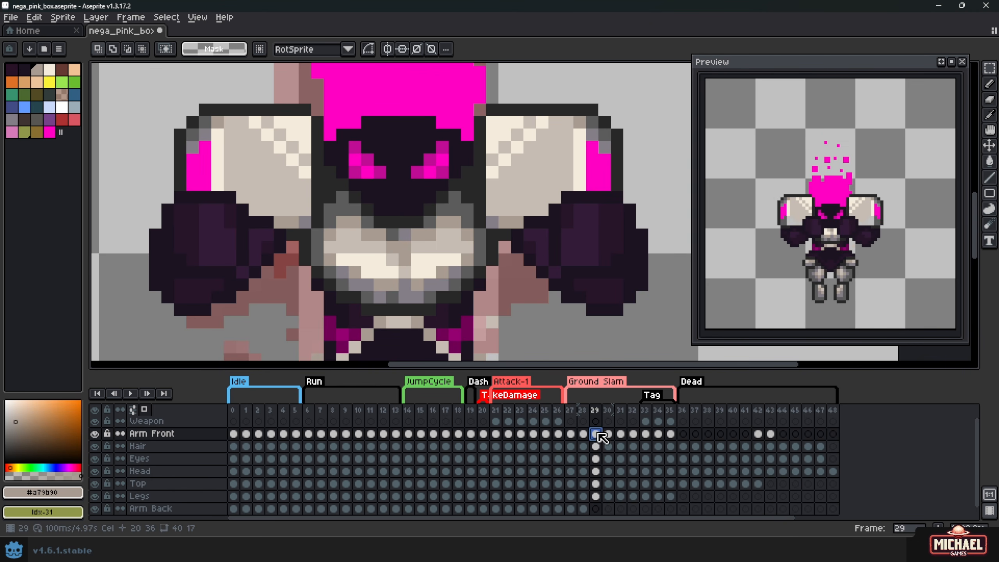
Toggle the Arm Front layer's visibility off and on, and recheck the turn across frames 27 to 29
click(95, 433)
click(95, 433)
key(Left)
key(Right)
key(Left)
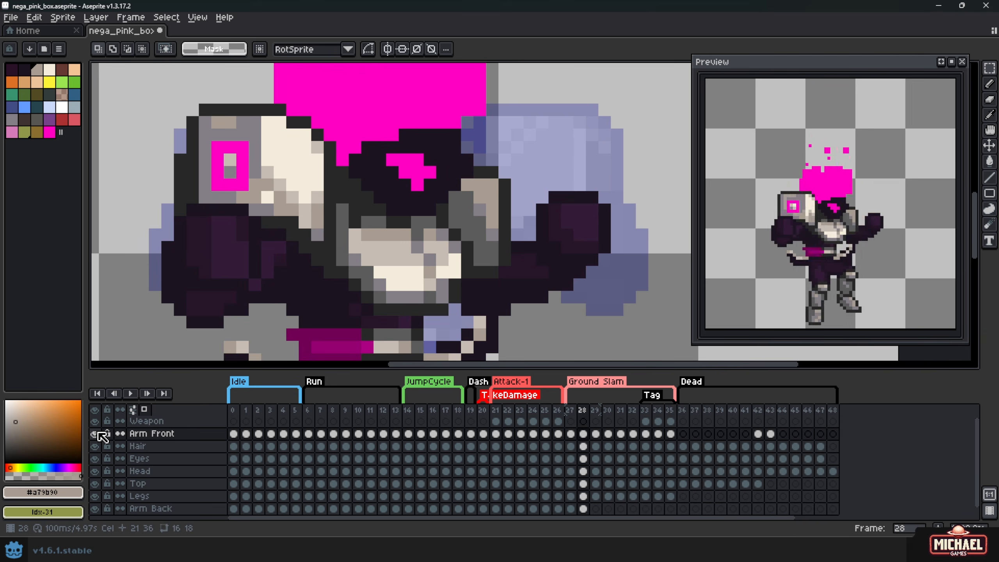
key(Left)
key(Right)
key(Left)
key(Right)
key(Right)
key(Left)
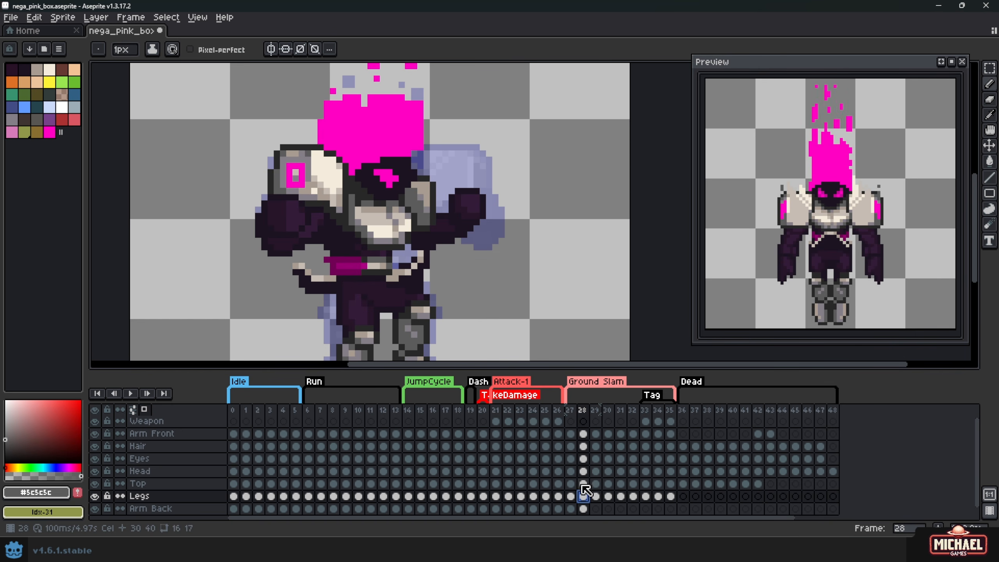
Hide the Arm Back and Arm Front layers to expose the torso in frame 28
click(583, 484)
click(582, 509)
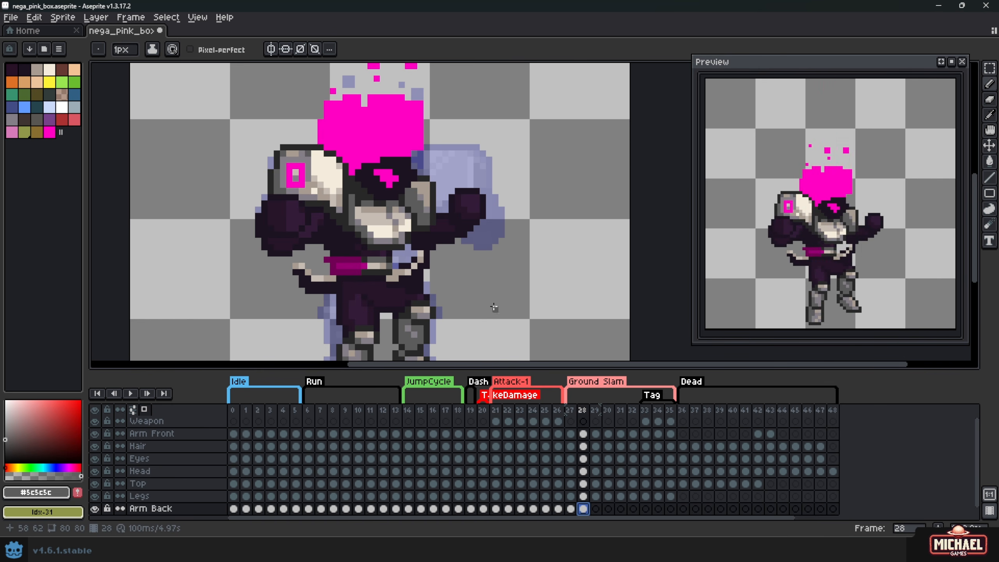
click(583, 496)
click(95, 509)
click(95, 433)
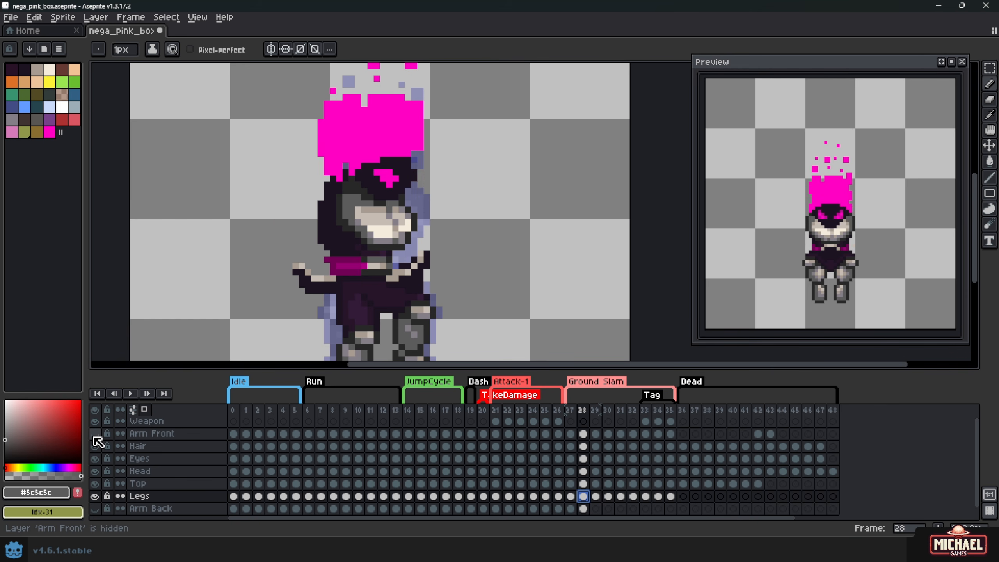
On frame 28's Hair layer, trim the flame's back edge and add taller tongues and loose embers in pink #ff00c2
key(Up)
key(plus)
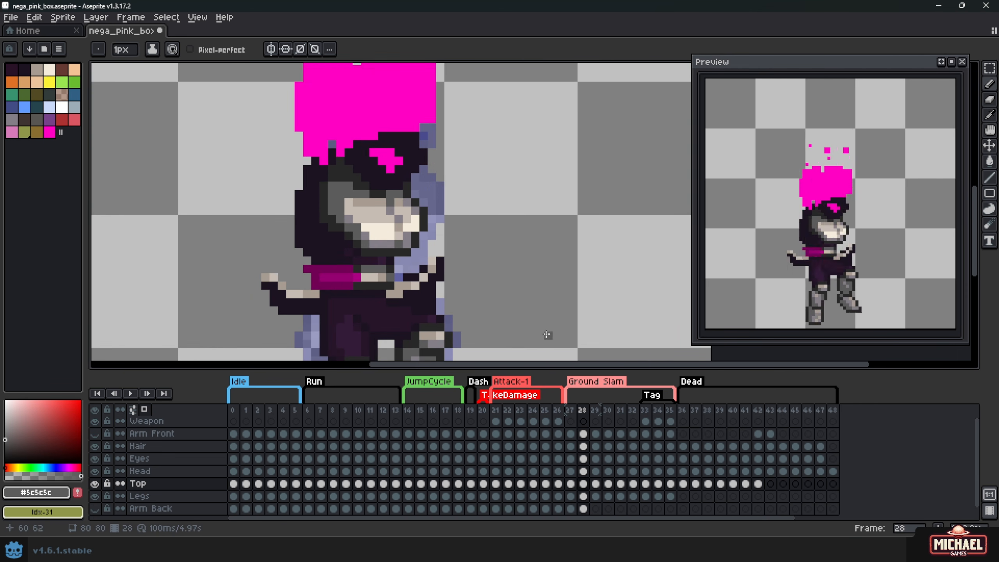
key(Up)
key(Up)
key(Up)
scroll(441, 173, down, 2)
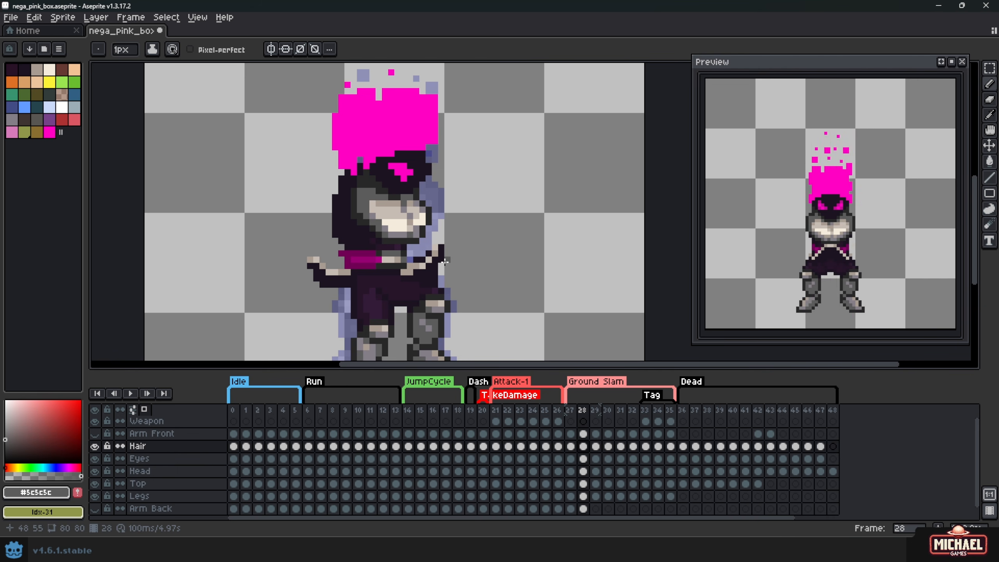
scroll(335, 223, up, 3)
scroll(335, 223, up, 1)
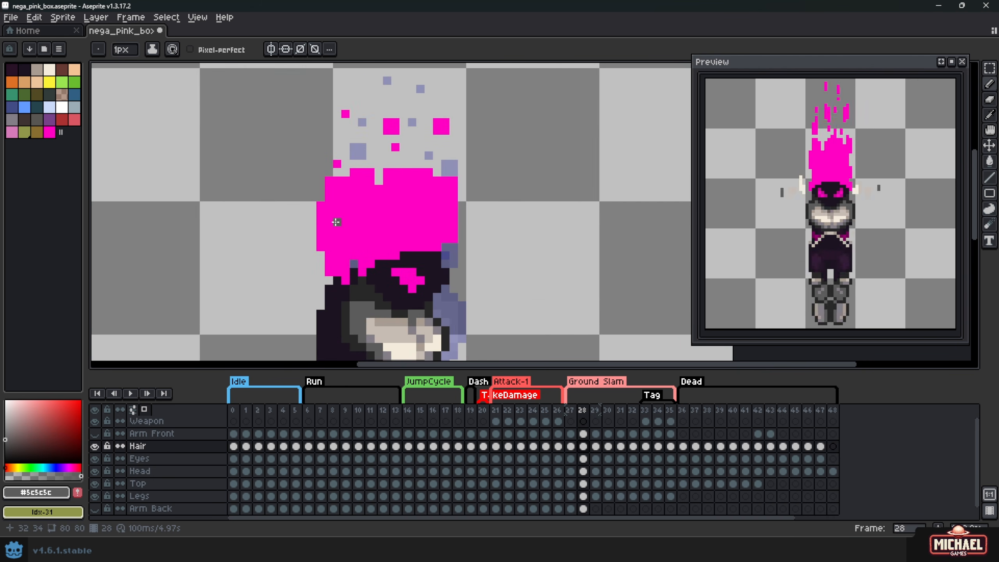
alt+click(335, 222)
drag(321, 247, 329, 180)
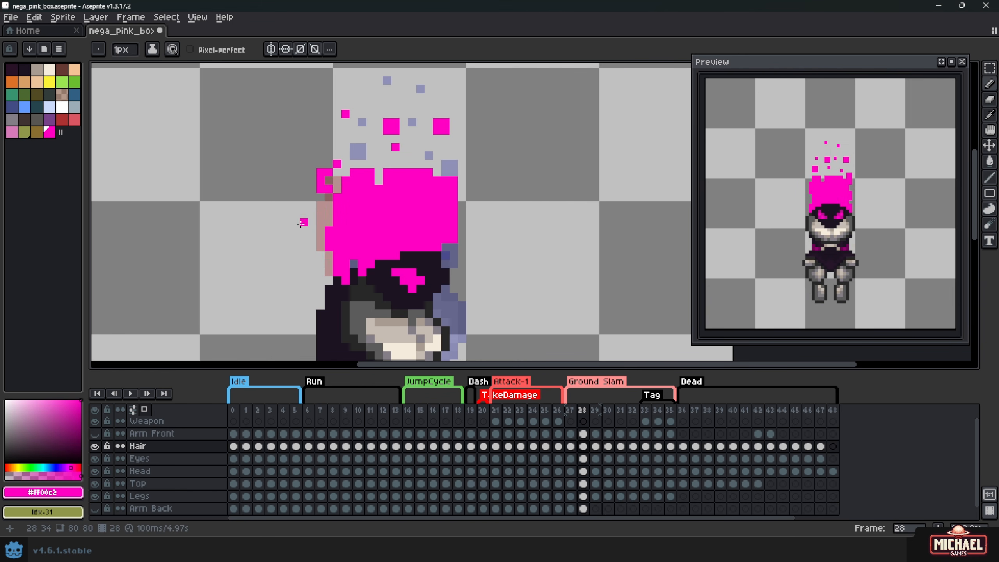
key(Right)
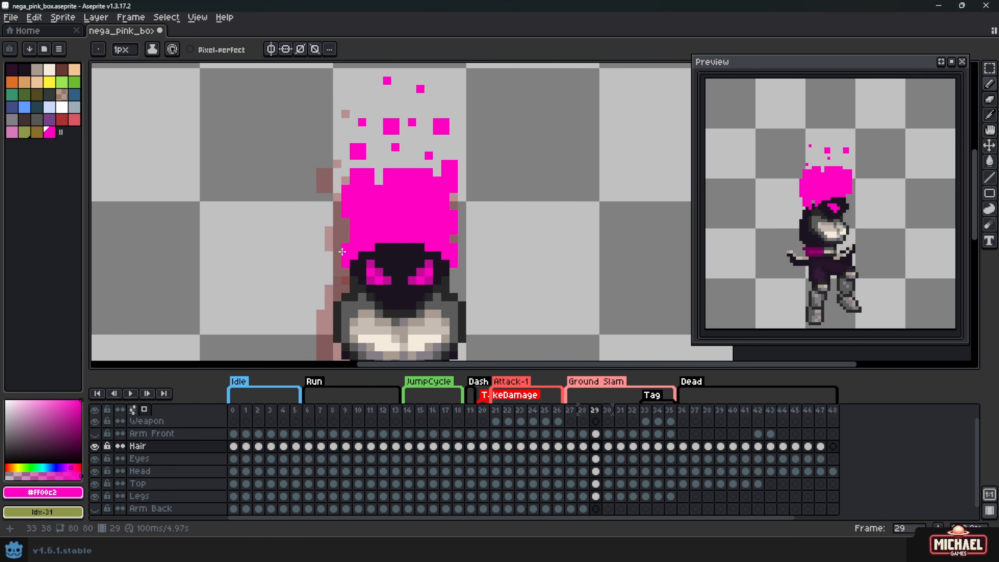
key(Left)
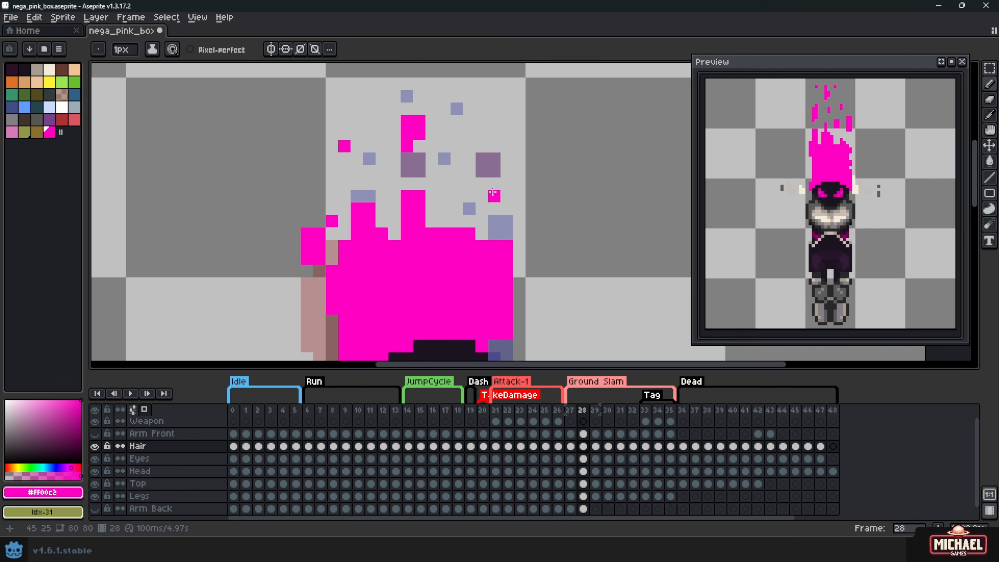
On frame 28's Top layer, refine the chest plate's far edge with the outline color #282828 and grey #5c5c5c
scroll(447, 106, up, 3)
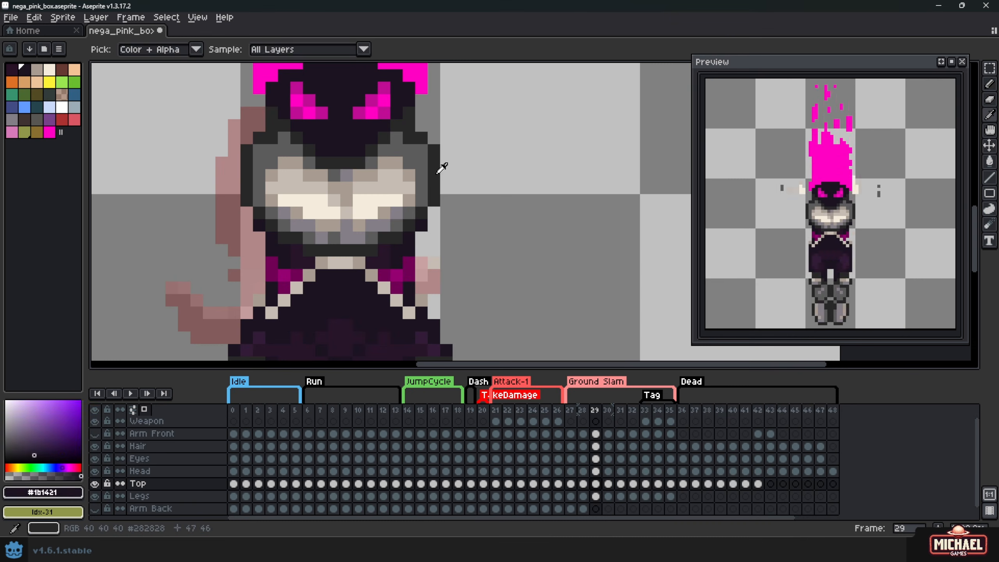
alt+click(402, 155)
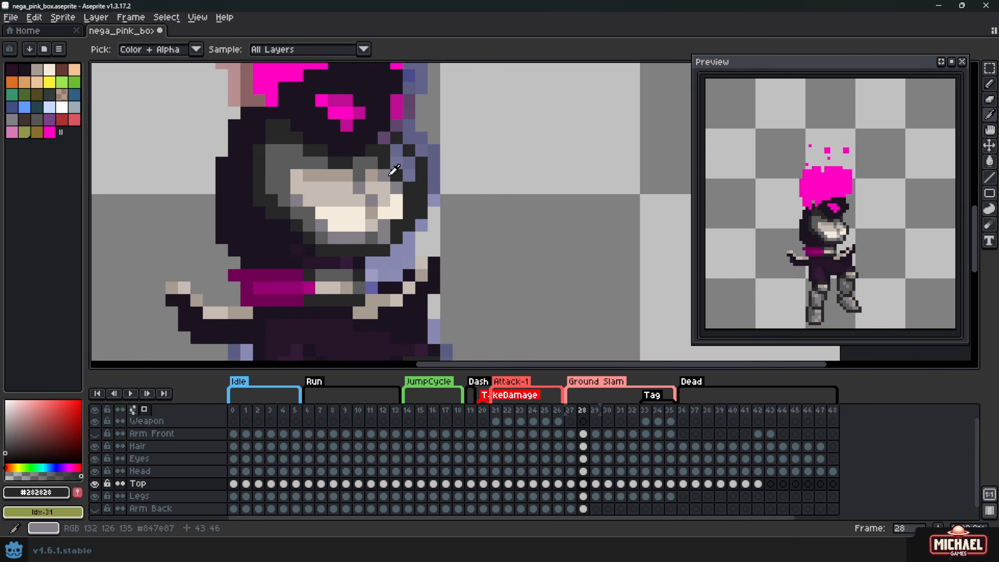
alt+click(382, 140)
Compare the chest plate's shape and position between frames 28 and 29
key(Right)
key(Left)
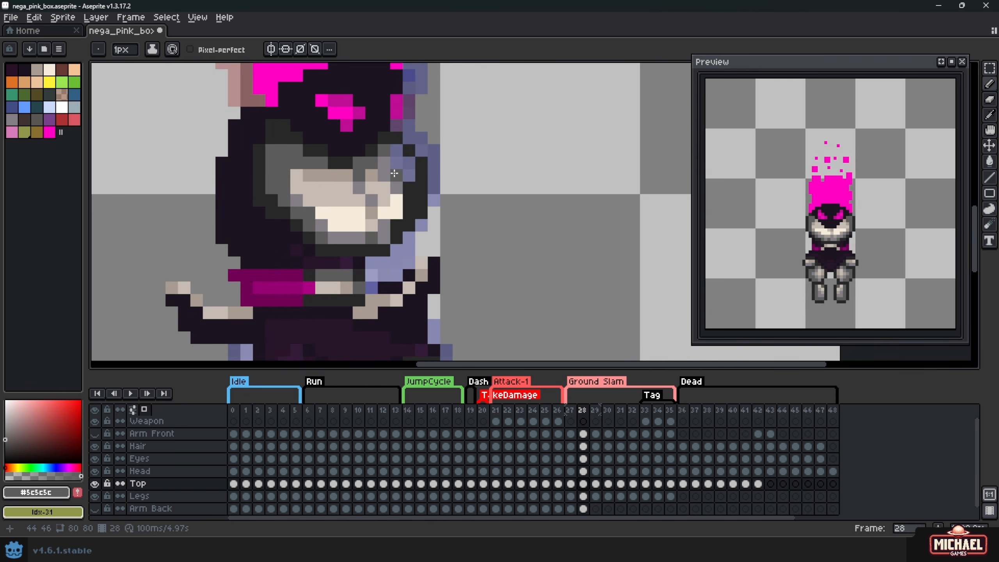
key(Right)
key(Left)
key(Right)
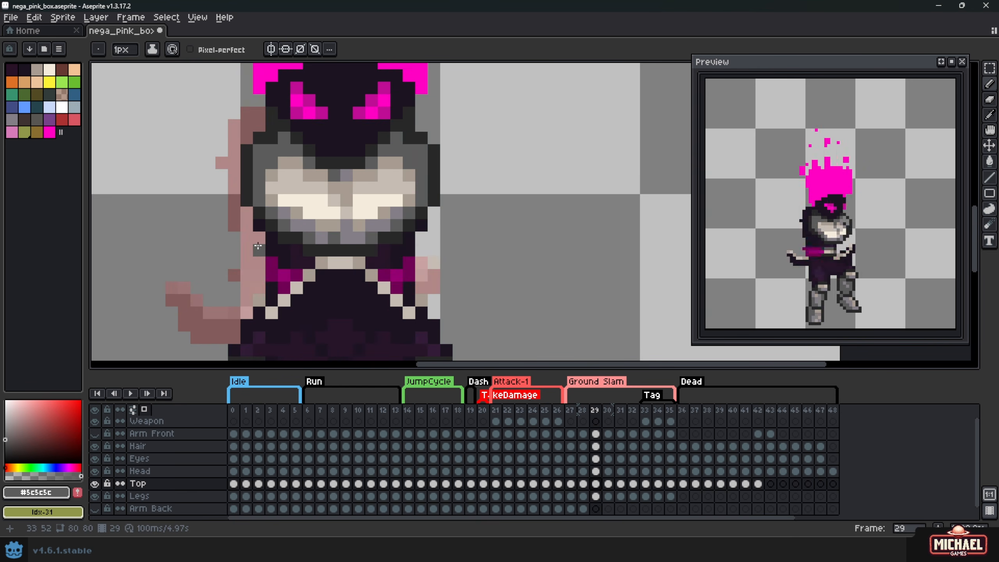
key(Left)
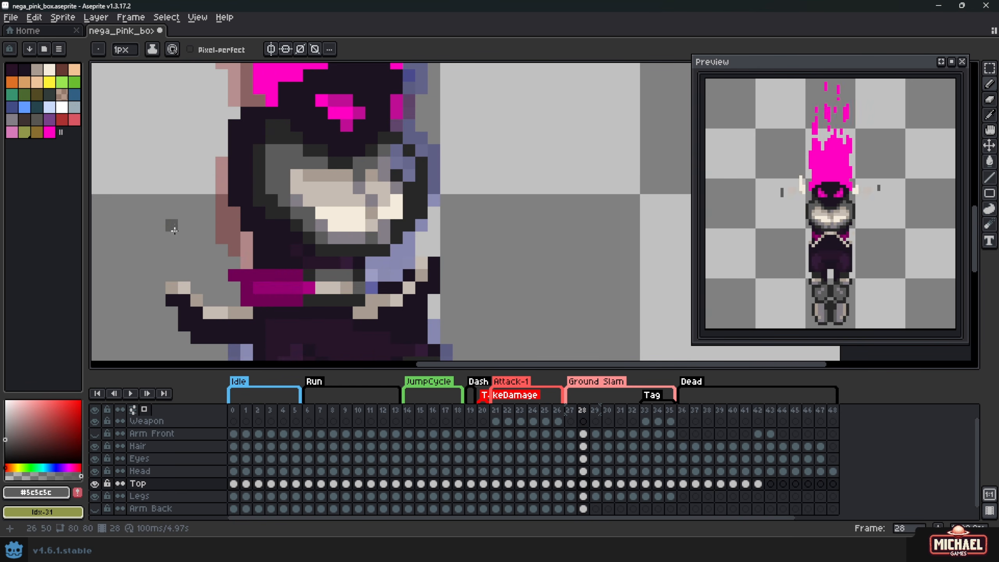
key(Right)
key(Left)
Redraw frame 28's chest plate around a clear vertical center seam in #847e87, brightening the pectorals' lower part with cream
alt+click(348, 201)
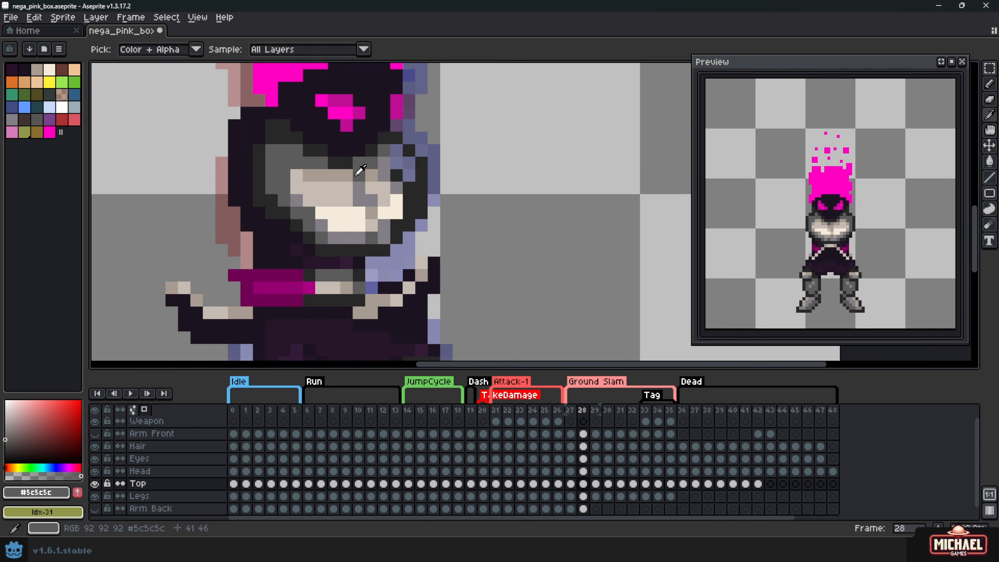
alt+click(357, 169)
alt+click(366, 216)
alt+click(373, 231)
alt+click(374, 231)
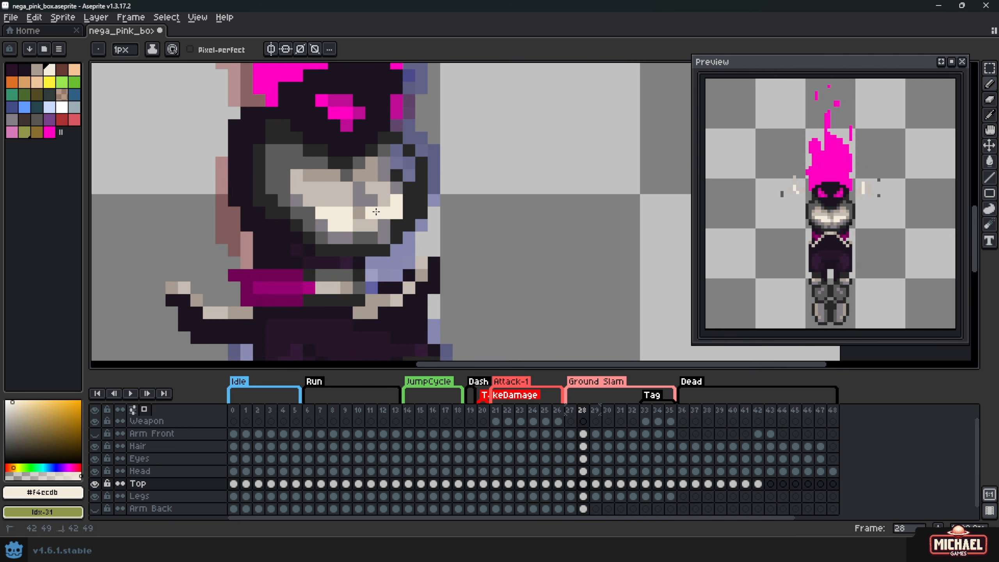
alt+click(374, 232)
alt+click(374, 233)
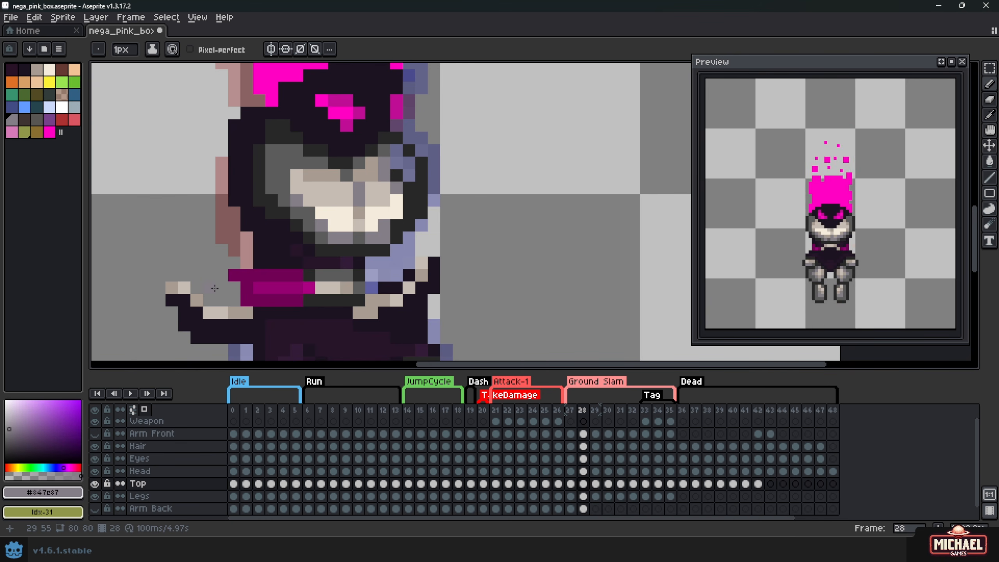
Widen the far pectoral toward the outer outline with #c6bcb3 and shade its upper edge with #a79b90
alt+click(391, 179)
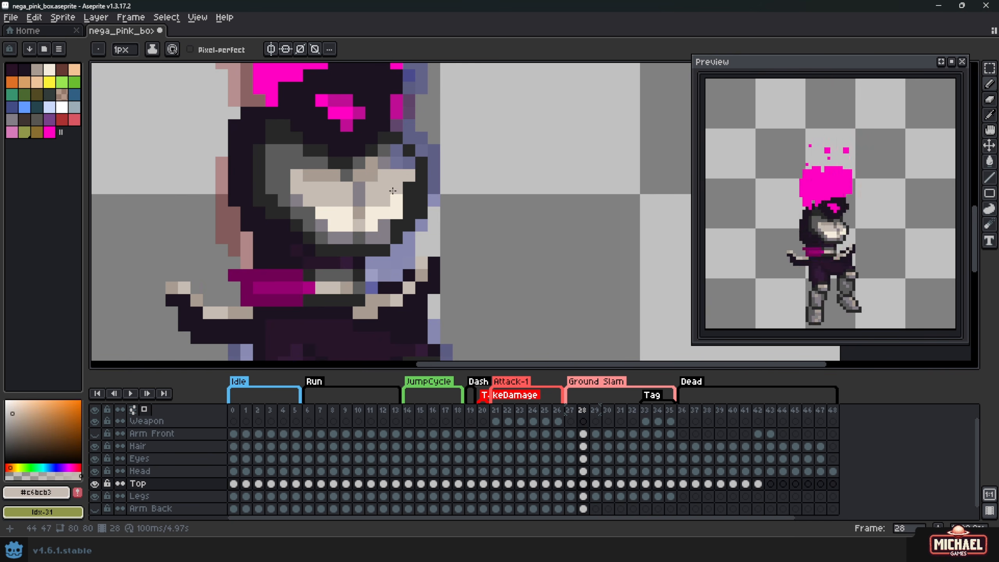
click(409, 201)
alt+click(392, 161)
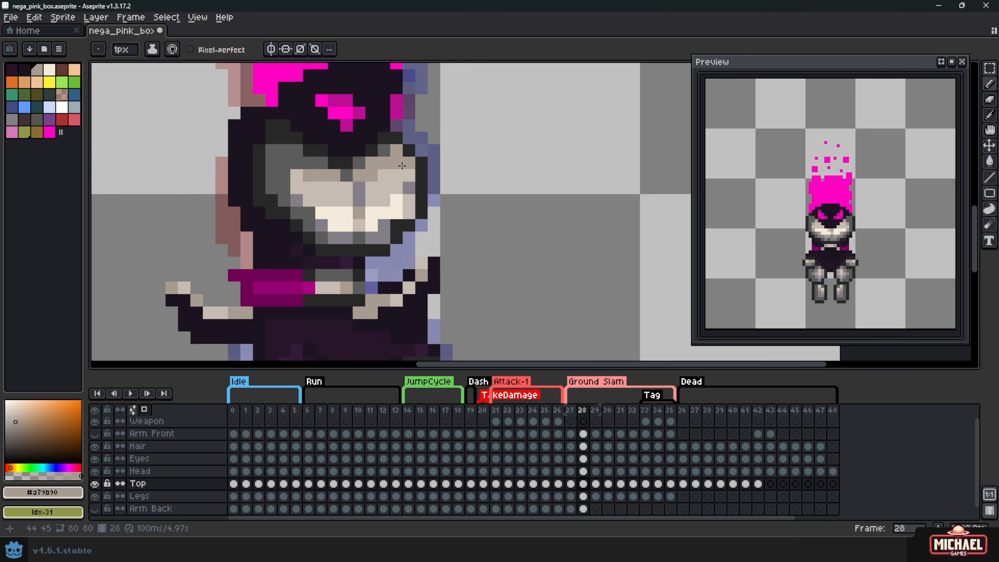
Extend the near pectoral outward on frame 28 with #c6bcb3 and #a79b90 pixels along its outer edge
scroll(364, 209, up, 2)
alt+click(360, 210)
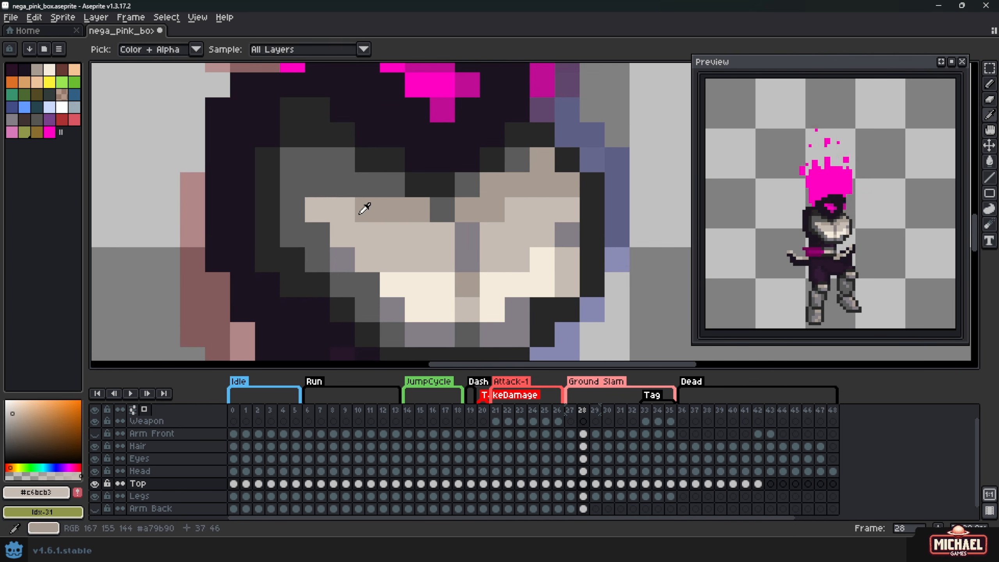
drag(292, 210, 342, 260)
alt+click(330, 236)
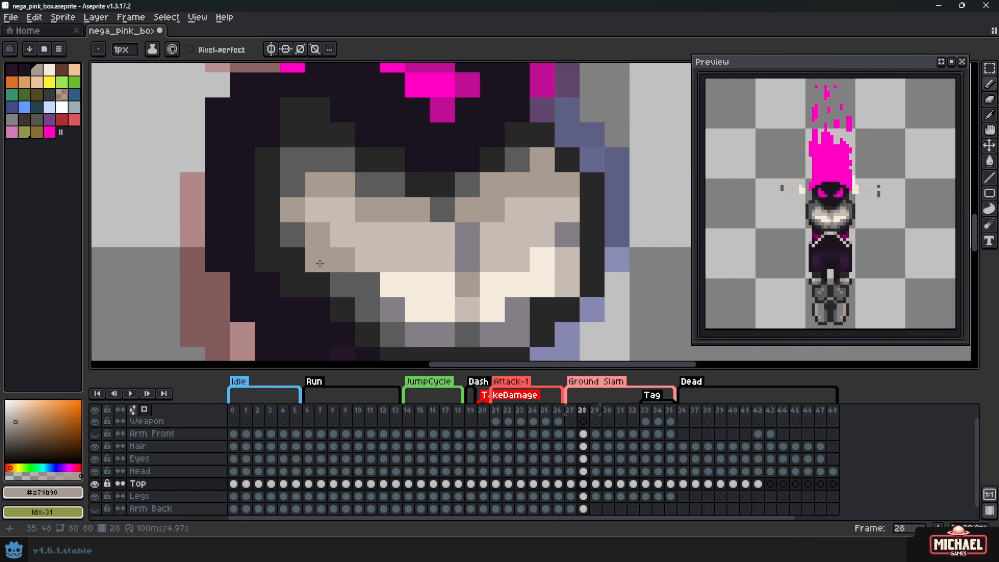
alt+click(475, 297)
alt+click(340, 296)
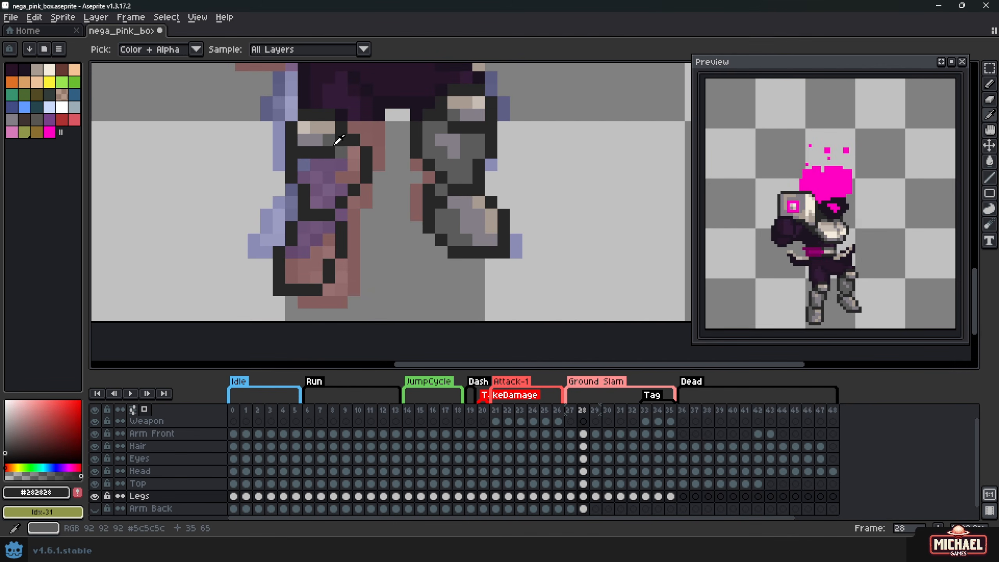
On frame 28's Legs layer, fill the near shin and boot with grey and shade them with #847e87 and #a79b90 highlights
alt+click(339, 139)
key(g)
click(326, 177)
click(323, 237)
key(b)
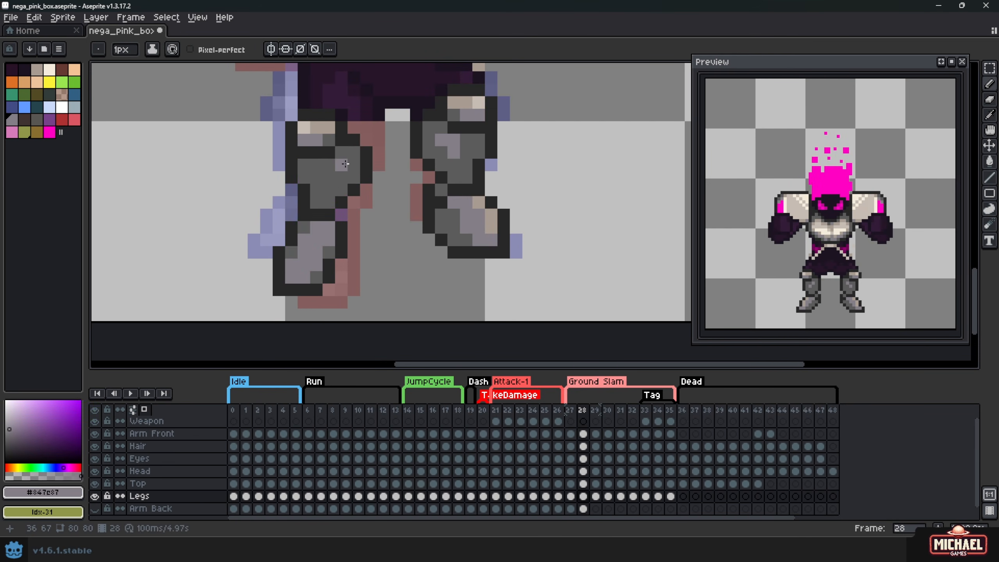
alt+click(320, 237)
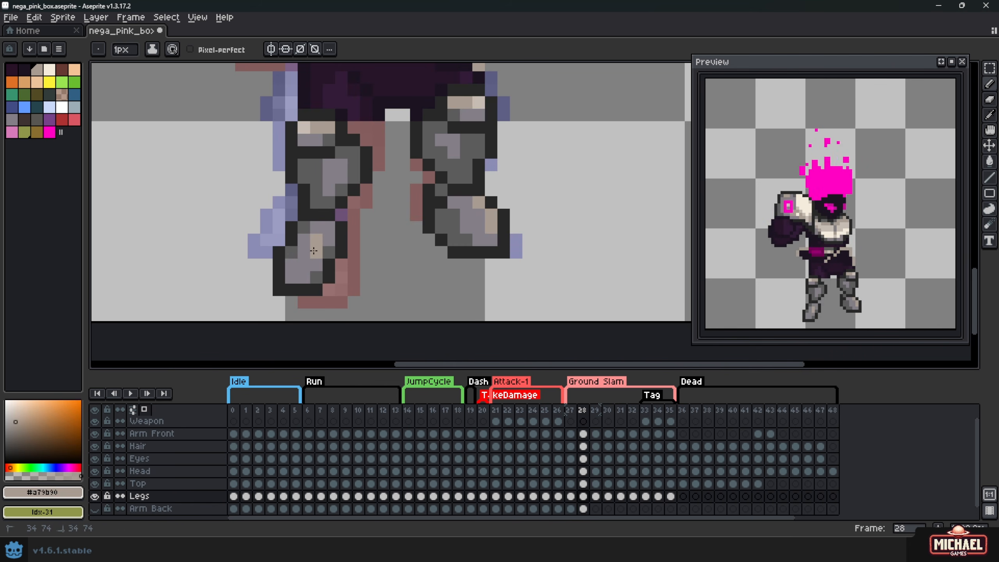
Shade the shorts above the near knee in frame 28 with dark purples such as #28162b and #1b1421
scroll(219, 289, down, 3)
scroll(219, 289, up, 1)
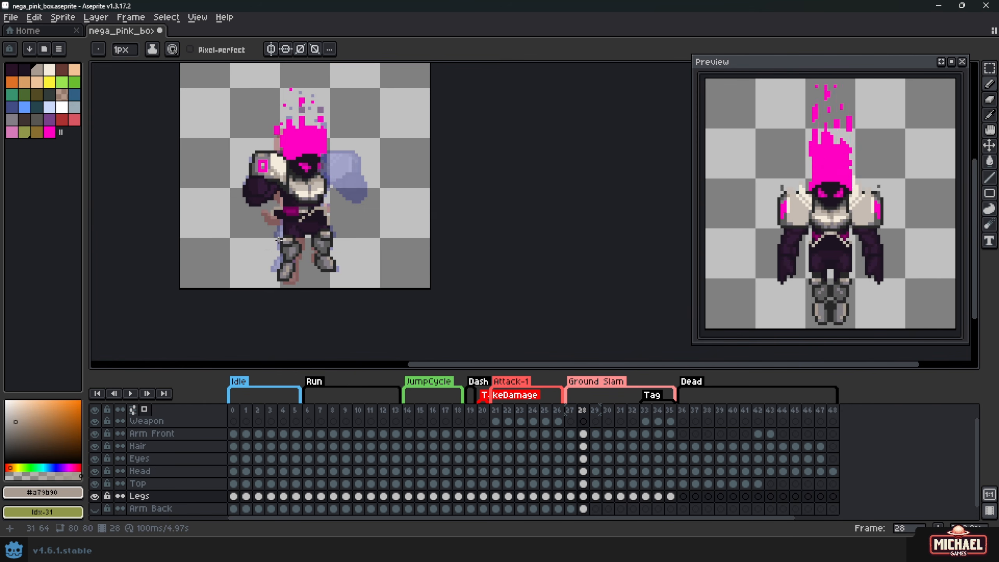
alt+click(267, 185)
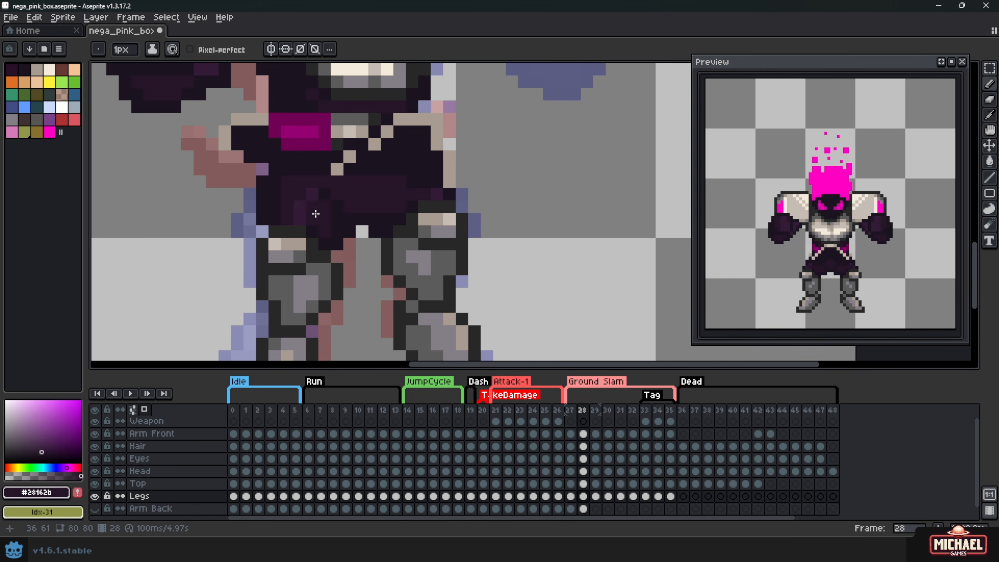
alt+click(296, 196)
alt+click(276, 209)
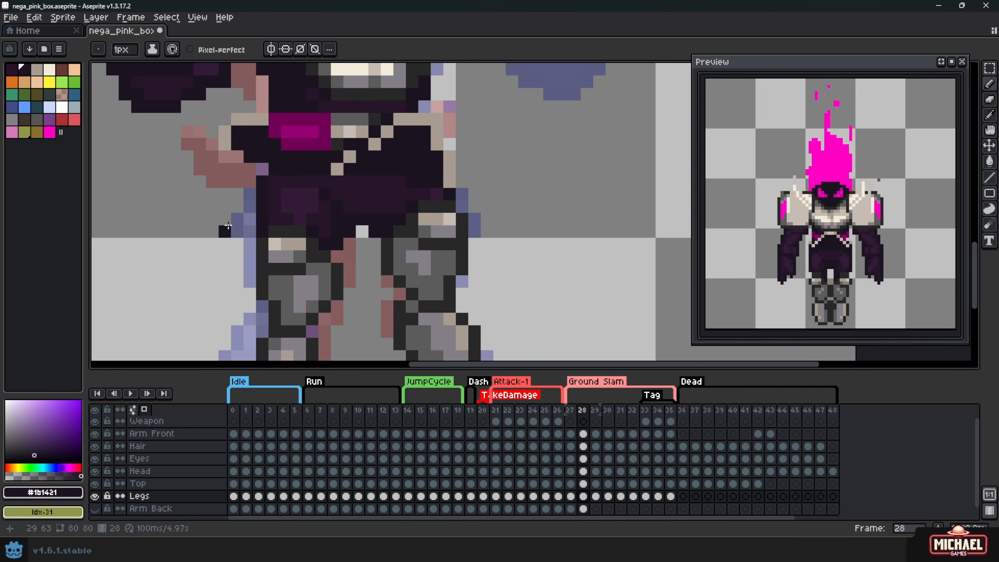
scroll(228, 232, down, 3)
scroll(211, 240, up, 4)
alt+click(232, 204)
scroll(313, 262, down, 3)
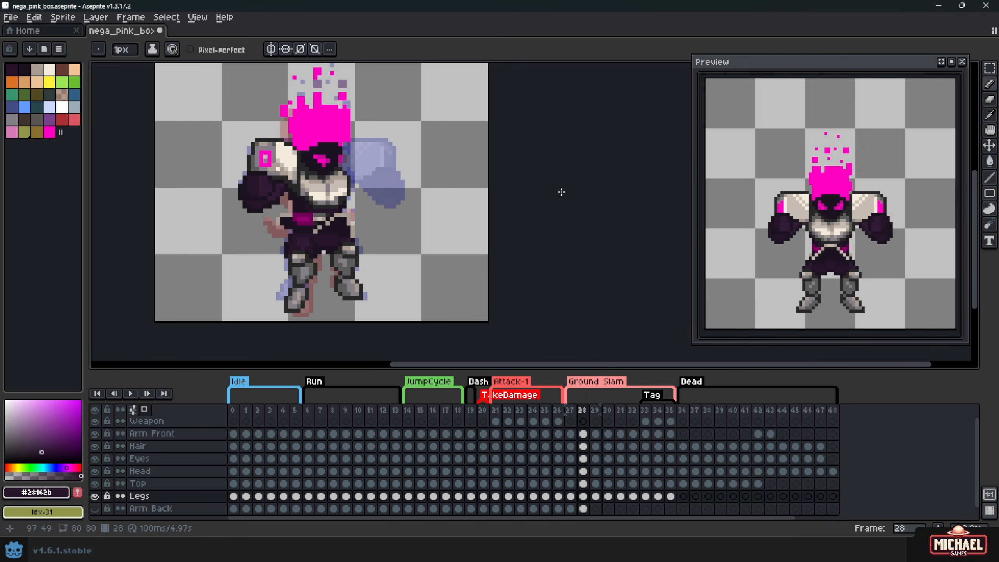
Step back and forth through frames 27 to 29 to check how the whole body turns toward the front
key(Left)
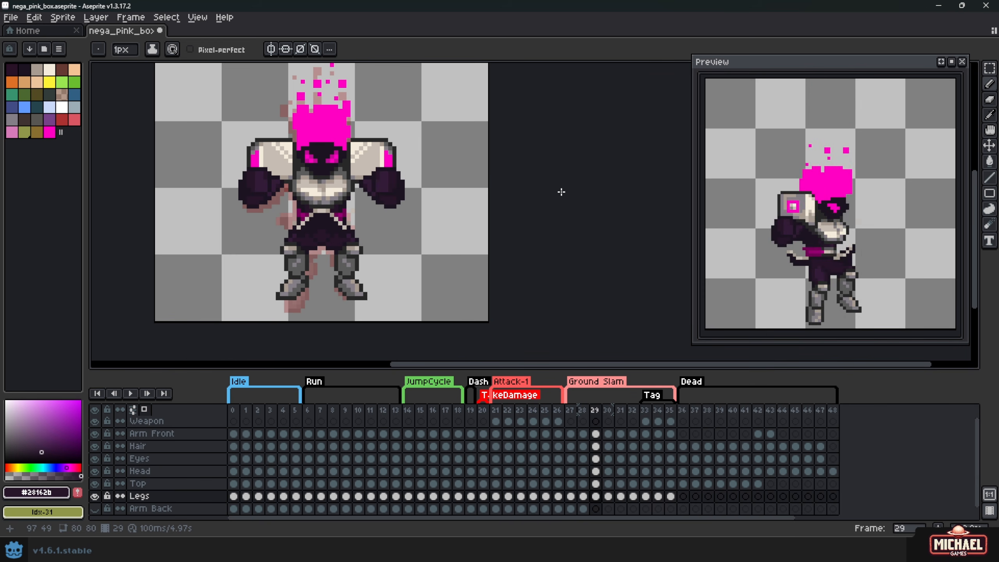
key(Right)
key(Left)
key(Right)
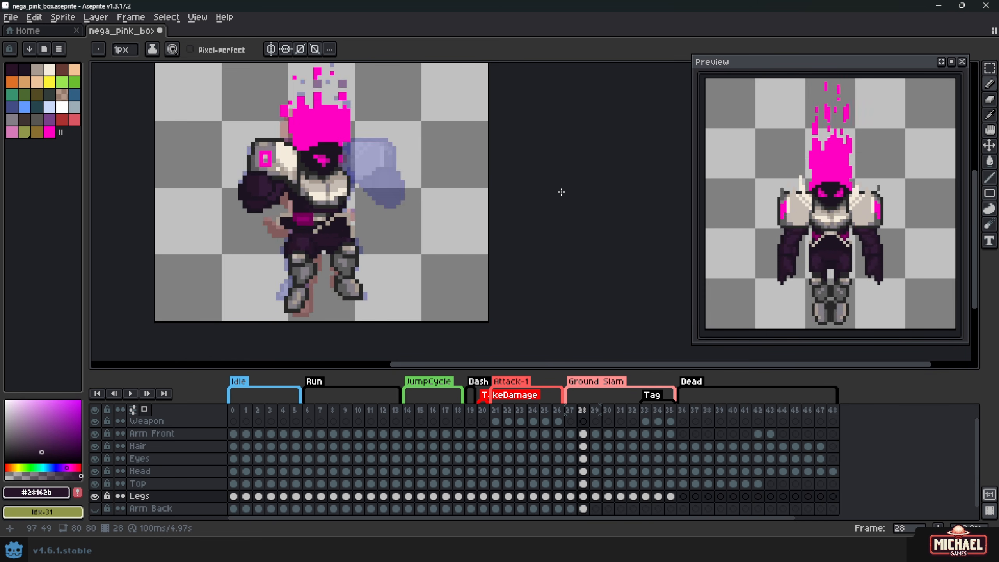
key(Left)
key(Right)
key(Left)
key(Right)
key(Right)
key(Left)
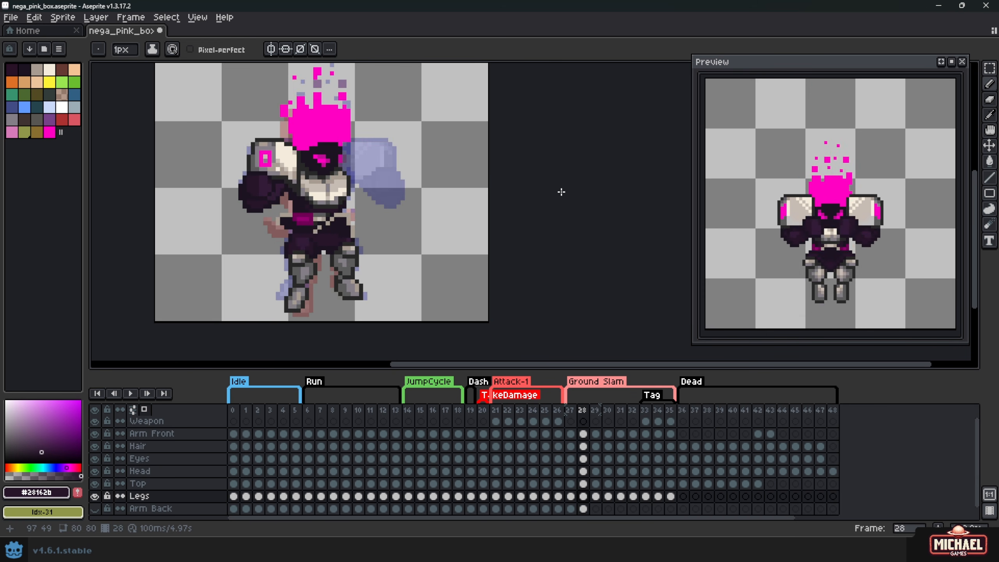
key(Right)
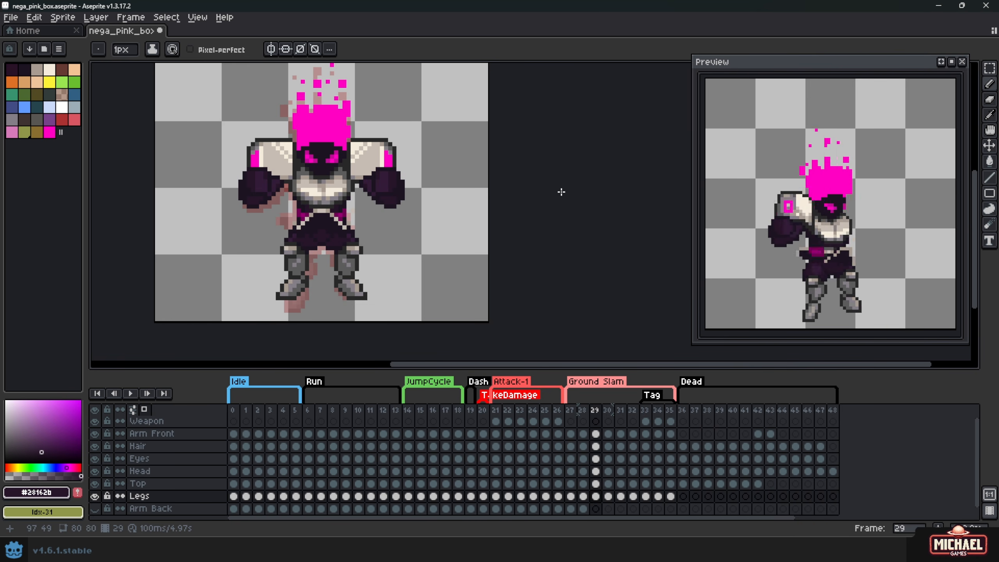
key(Left)
key(Left)
key(Right)
key(Right)
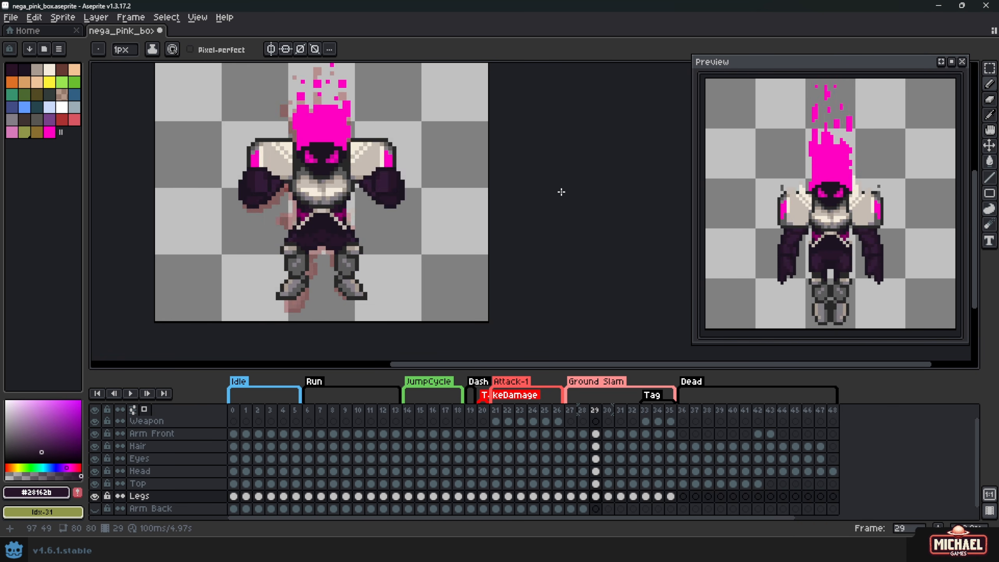
key(Left)
Show the Arm Back layer and erase the old raised back arm from frame 28
scroll(387, 190, up, 1)
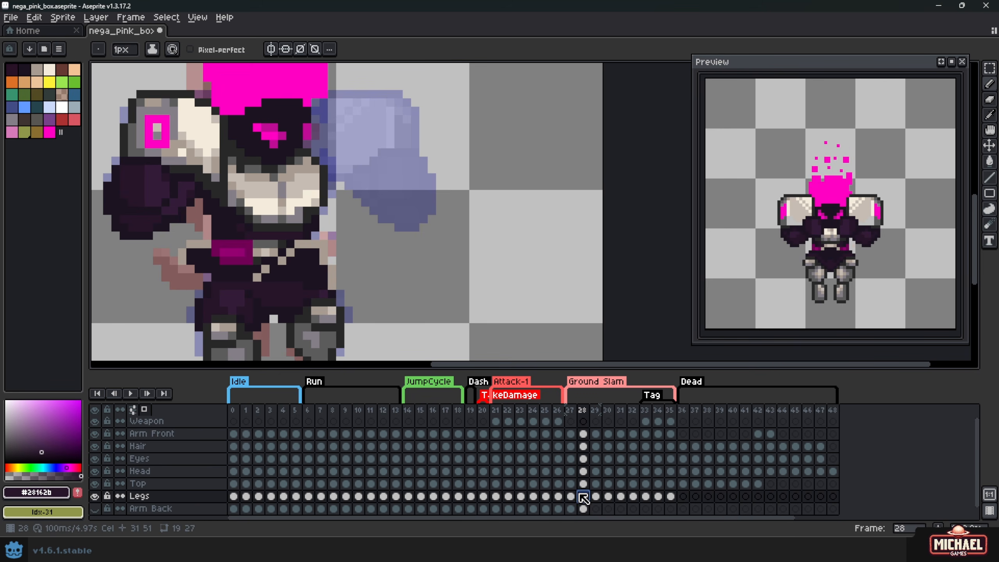
click(583, 509)
alt+click(126, 169)
scroll(400, 161, up, 1)
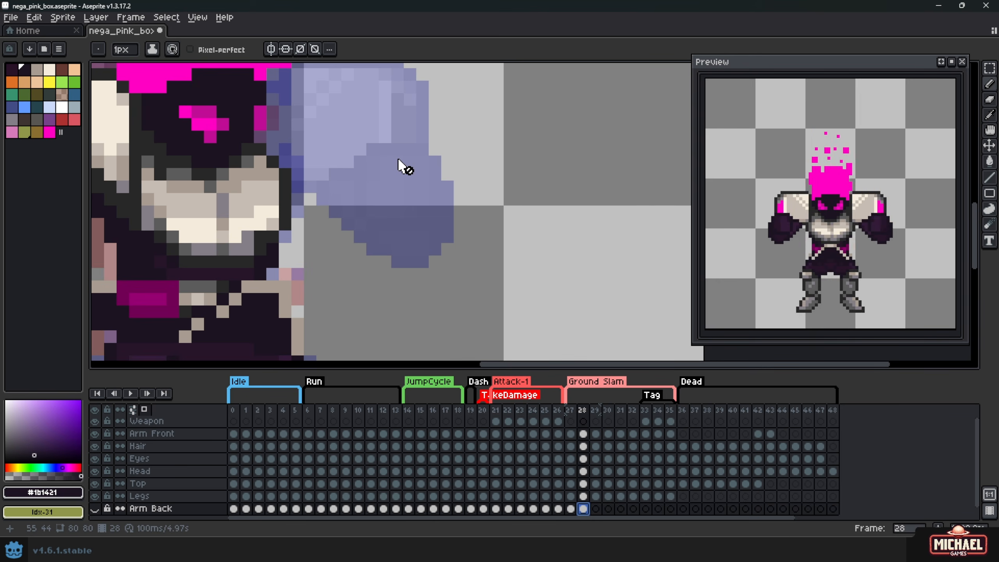
click(95, 508)
drag(336, 217, 458, 233)
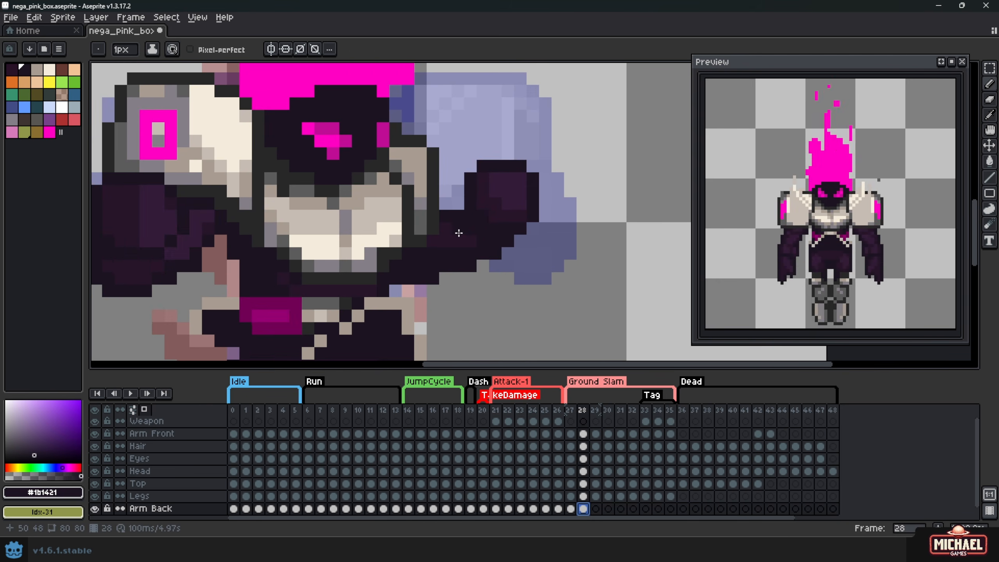
scroll(459, 233, down, 1)
key(e)
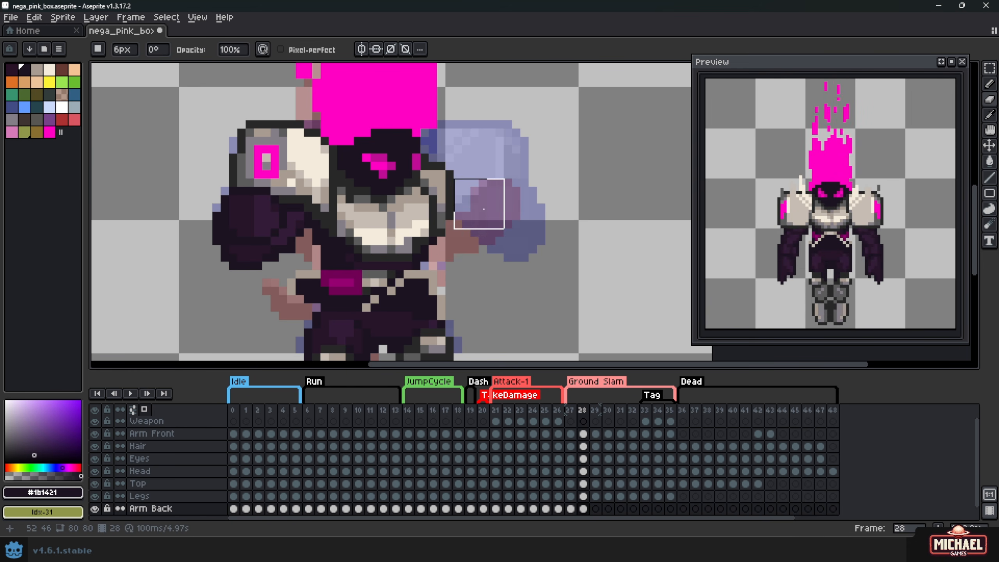
Copy the far arm from frame 29's Arm Front layer into frame 28's Arm Back layer and position it closer to the torso
click(595, 434)
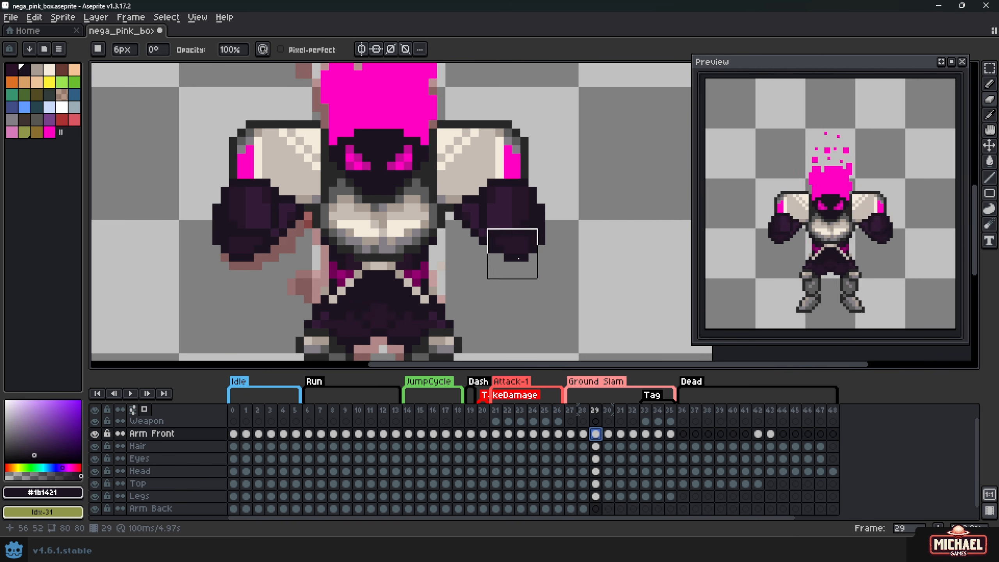
key(m)
drag(410, 103, 589, 272)
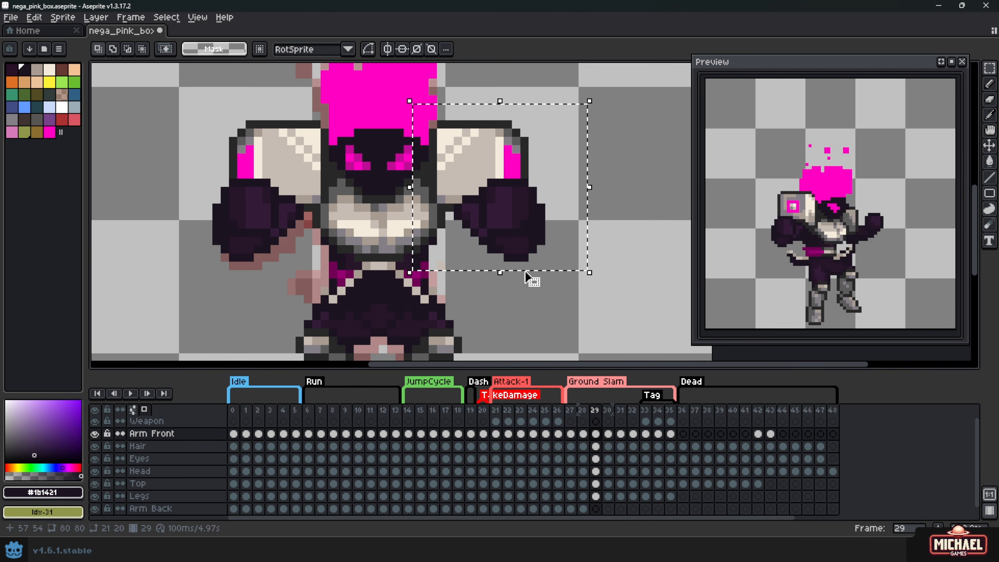
click(608, 508)
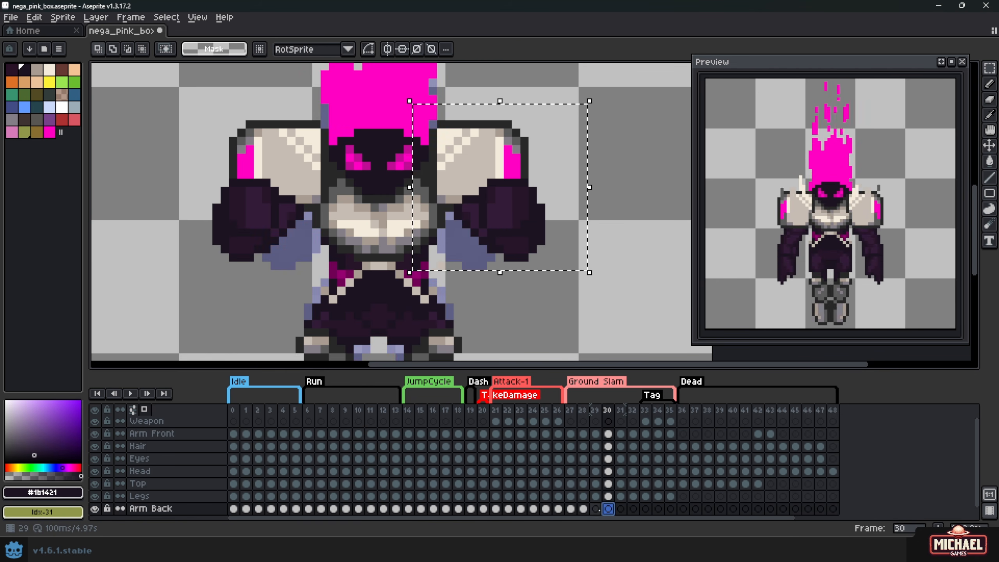
key(Left)
key(Left)
key(v)
drag(483, 194, 450, 212)
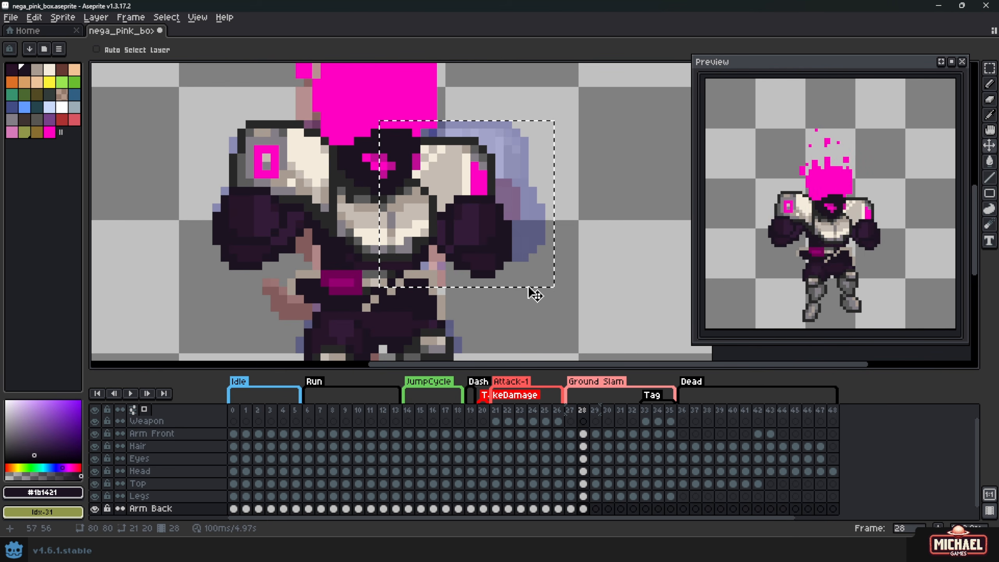
drag(468, 290, 452, 298)
key(ctrl+d)
Narrow the back arm's shoulder in frame 28 by shifting its 2 by 6 pixel outer edge one pixel inward
key(b)
scroll(441, 206, up, 3)
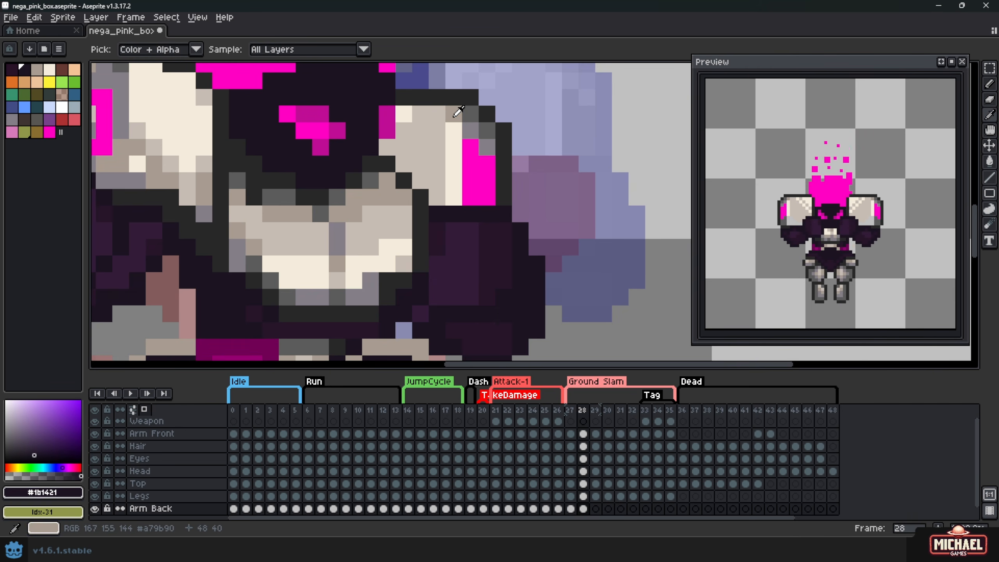
key(m)
drag(479, 105, 512, 199)
key(Left)
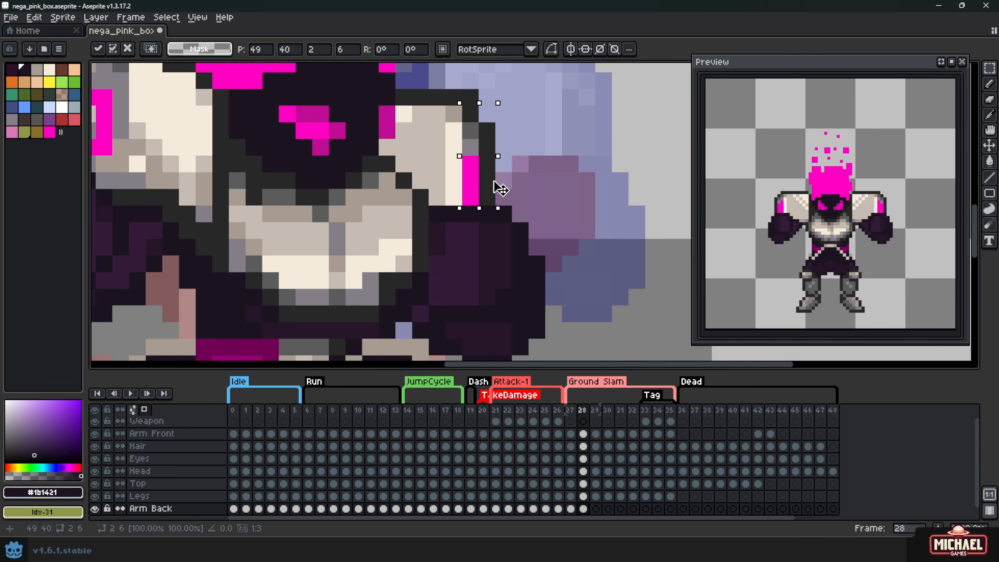
key(ctrl+d)
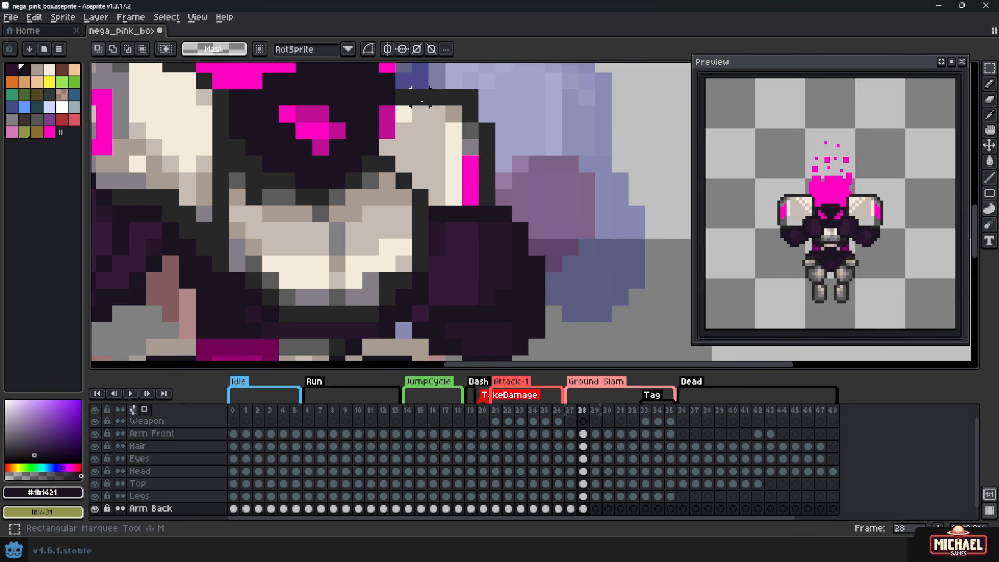
Step back and forth through frames 28 to 30 to check how the reworked back arm reads in the full turn
scroll(404, 98, down, 3)
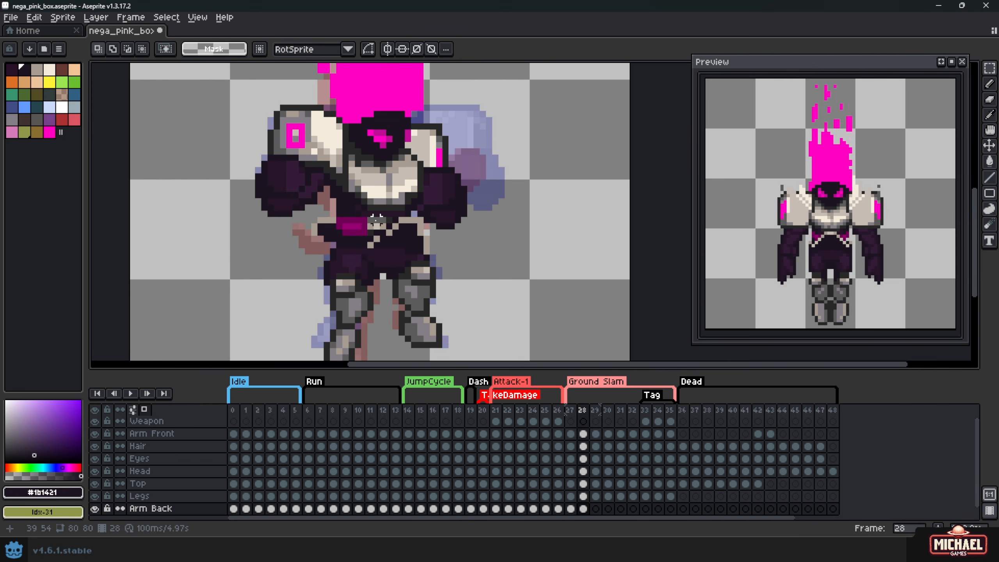
scroll(376, 219, down, 2)
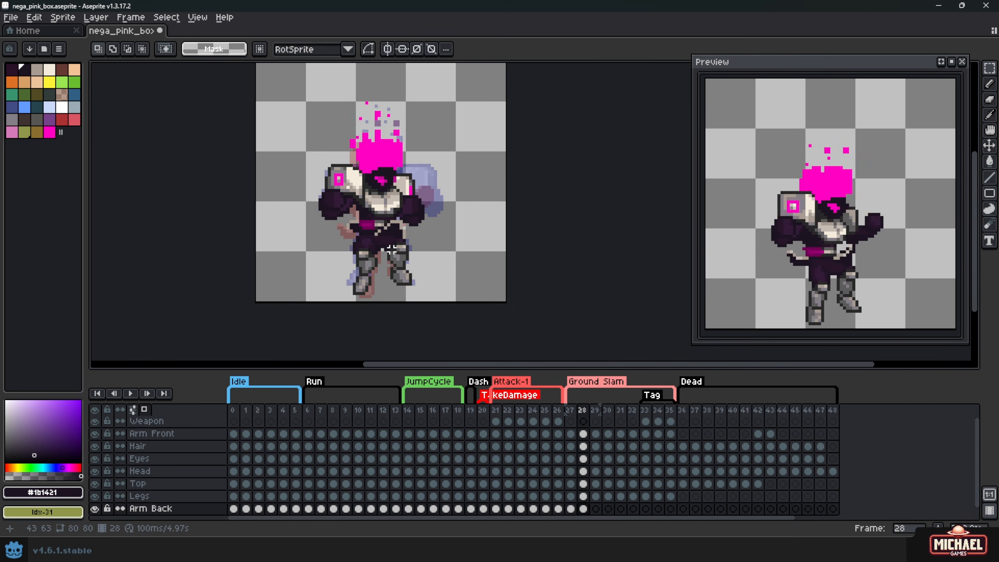
scroll(391, 250, down, 1)
scroll(409, 245, down, 1)
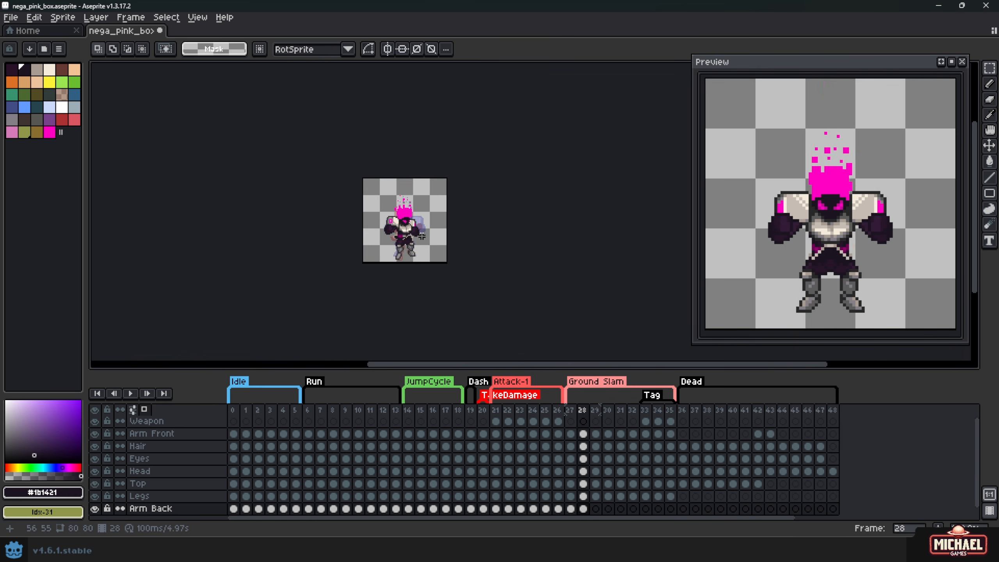
scroll(423, 233, up, 4)
key(Right)
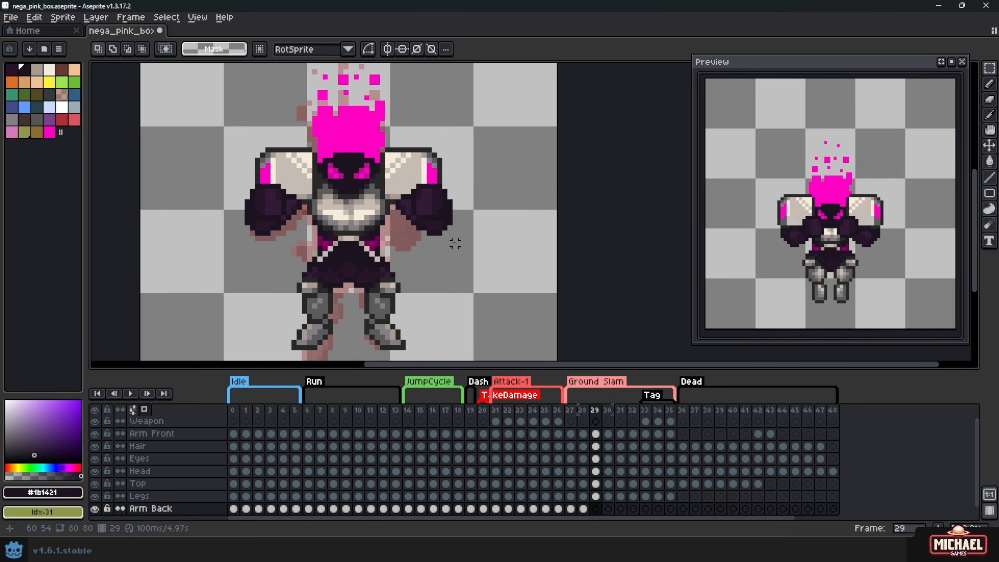
key(Left)
key(Right)
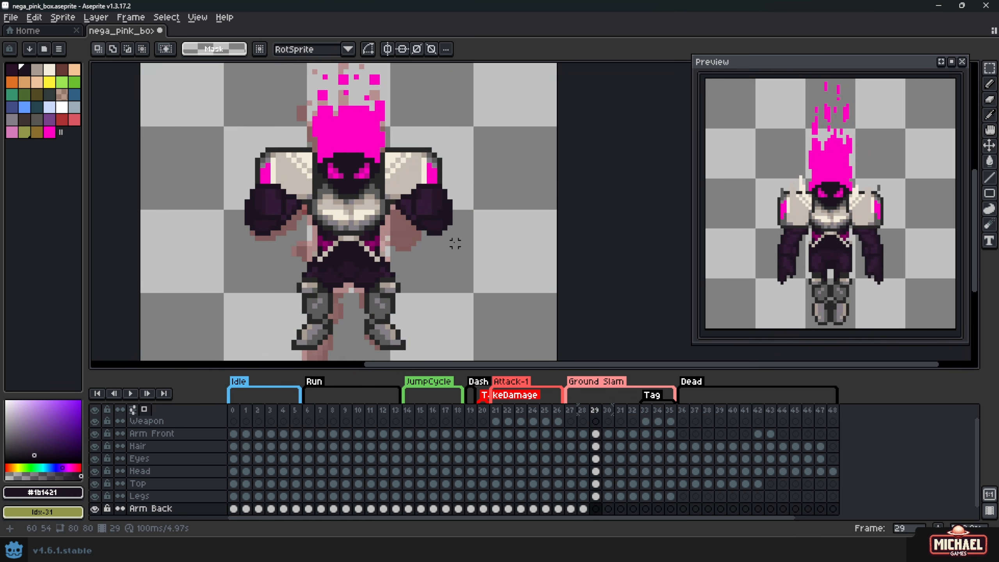
key(Right)
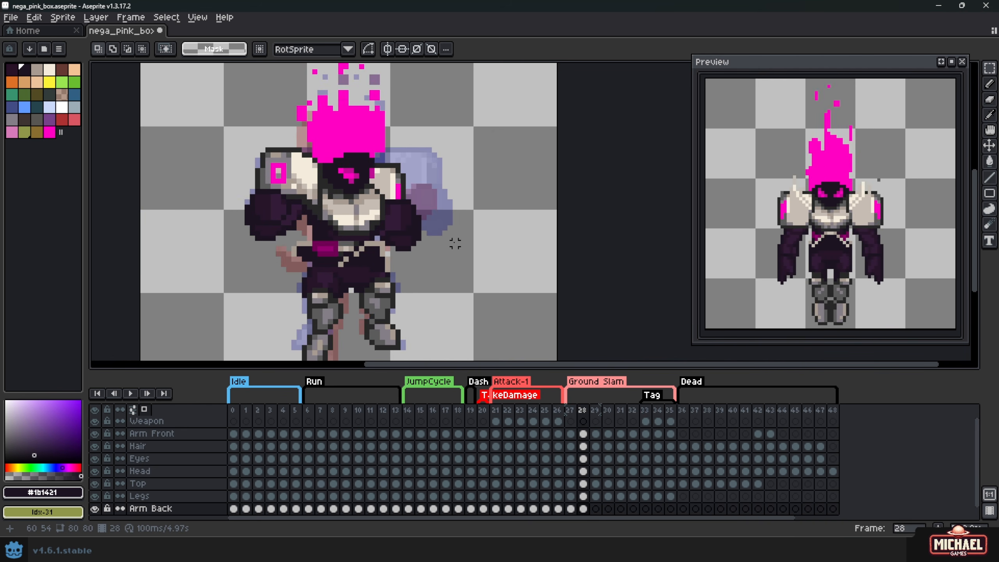
key(Right)
On the Hair layer of frame 30, erase the old hair tips and most of the floating particles above the head
scroll(365, 217, up, 1)
key(b)
key(Left)
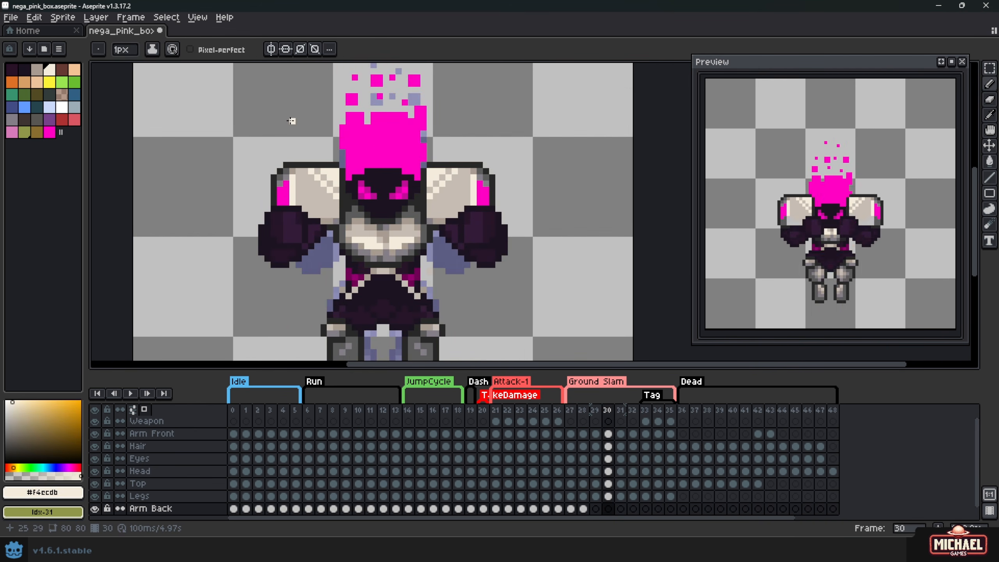
drag(290, 119, 277, 232)
scroll(364, 256, up, 3)
key(Up)
key(Up)
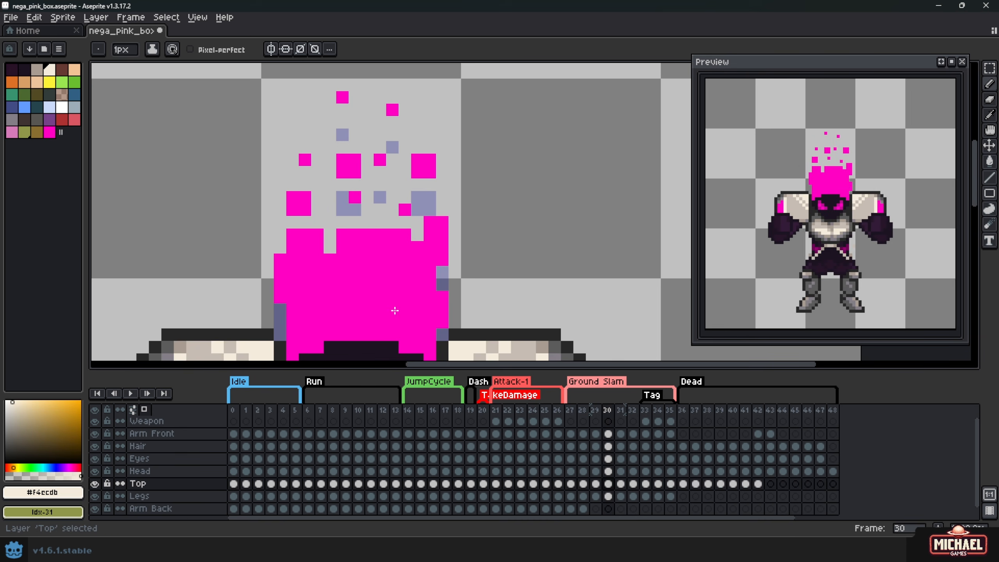
key(Up)
key(Up)
key(Up)
key(e)
mouse_move(305, 197)
mouse_down()
mouse_move(343, 135)
mouse_move(455, 210)
mouse_move(455, 223)
mouse_move(280, 235)
mouse_move(299, 272)
mouse_up()
Paint new hair spikes, side edges and floating particles in pink #ff00c2 on frame 30, in between the neighbouring frames' hair
key(b)
alt+click(311, 260)
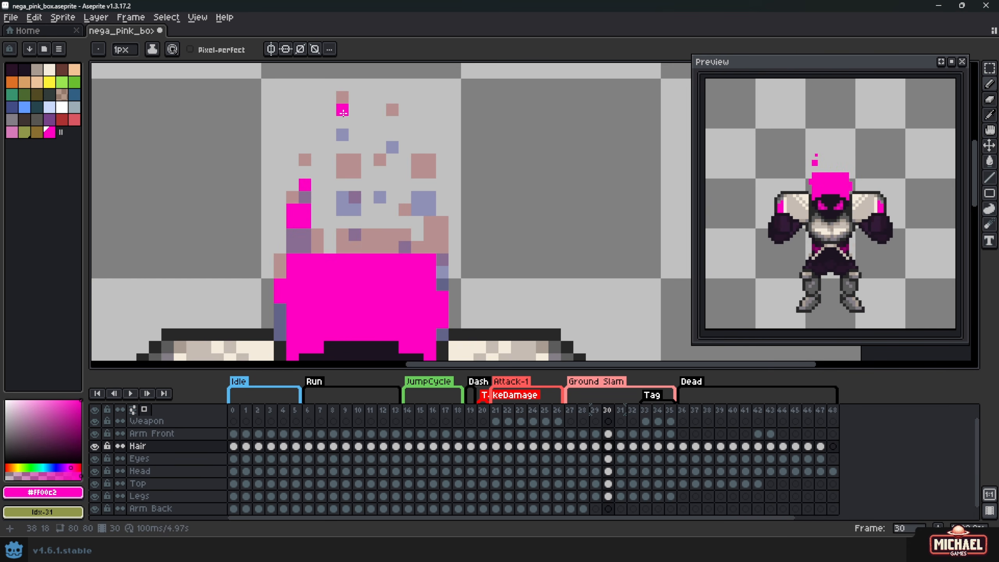
mouse_move(353, 235)
mouse_down()
mouse_move(301, 251)
mouse_move(342, 253)
mouse_move(392, 225)
mouse_up()
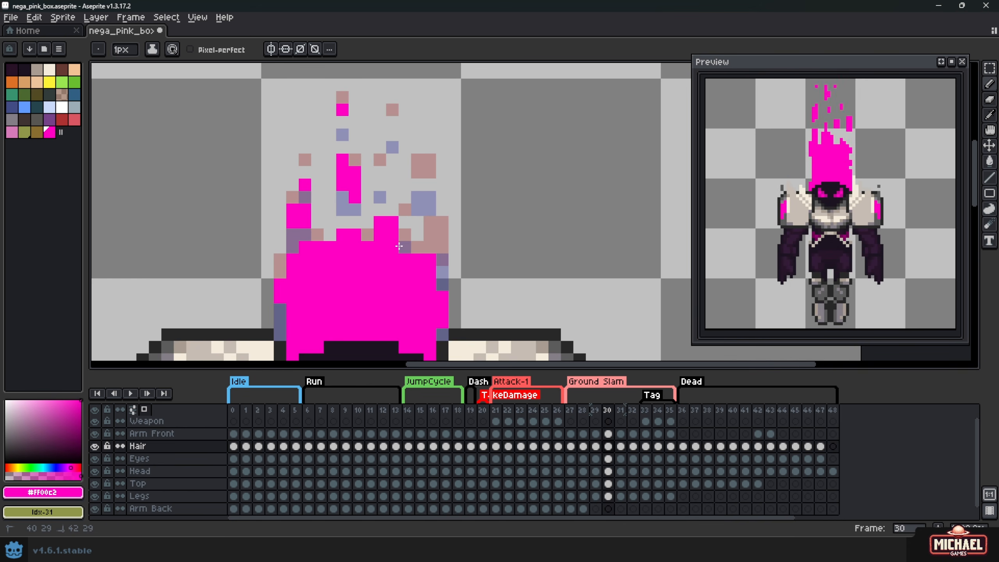
drag(416, 174, 430, 181)
click(383, 172)
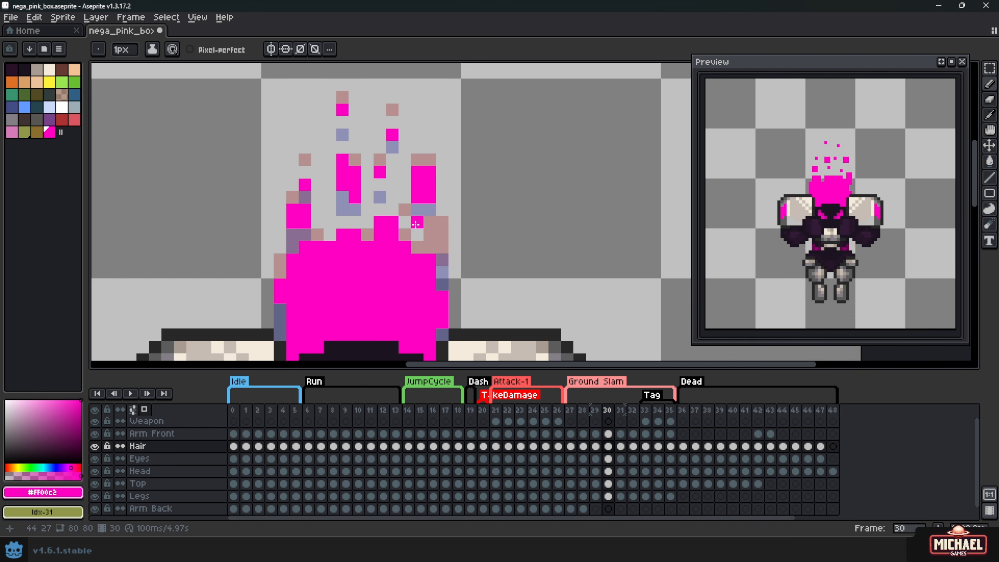
drag(441, 282, 443, 325)
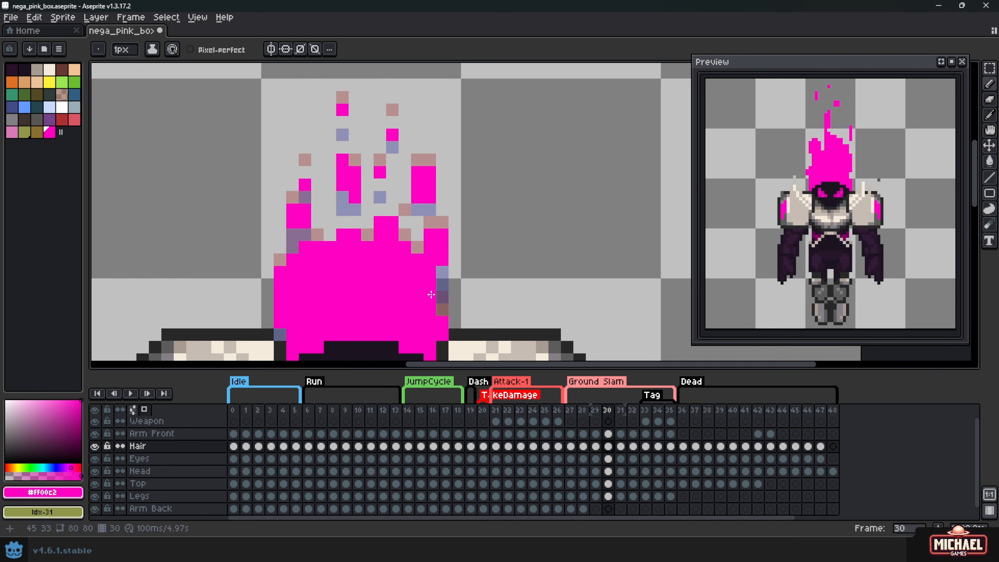
Flip between frames 30 and 31 to check how the repainted hair flows into the following frame
key(Right)
key(Left)
key(Right)
key(Left)
key(Right)
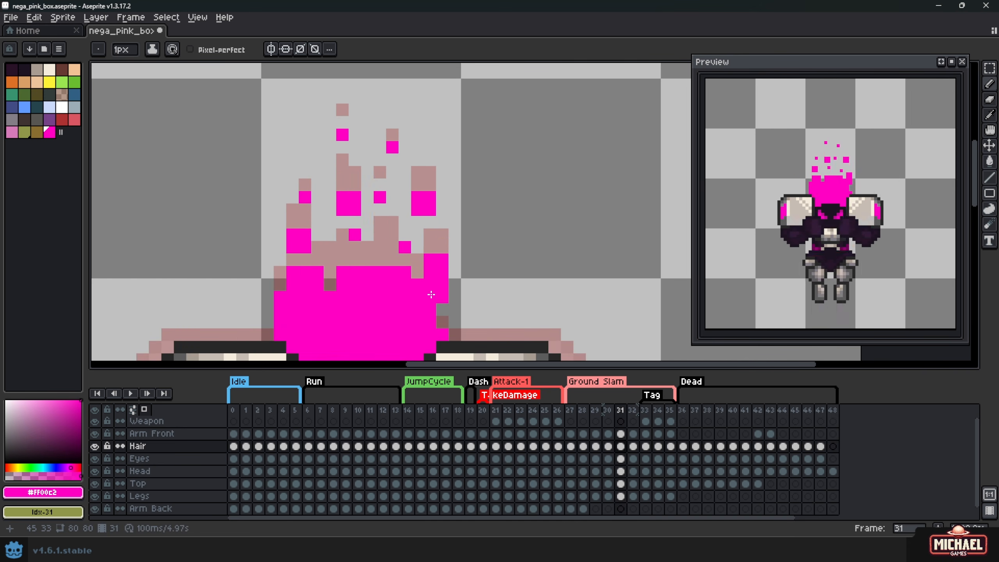
key(Left)
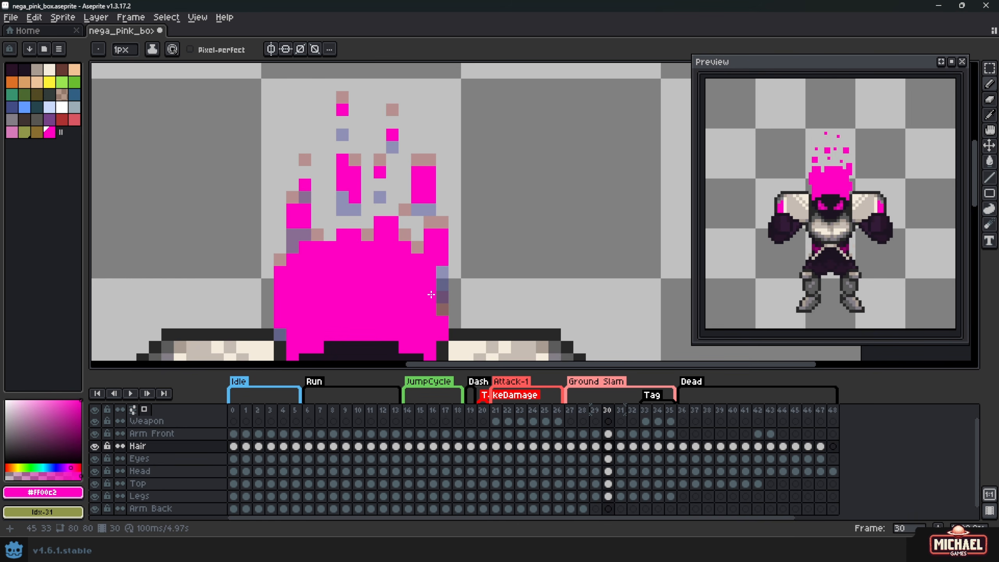
key(Right)
key(Left)
Compare the full body pose across frames 30 and 31, checking how the head, shoulders, arms and legs move
scroll(431, 294, down, 4)
scroll(408, 97, up, 2)
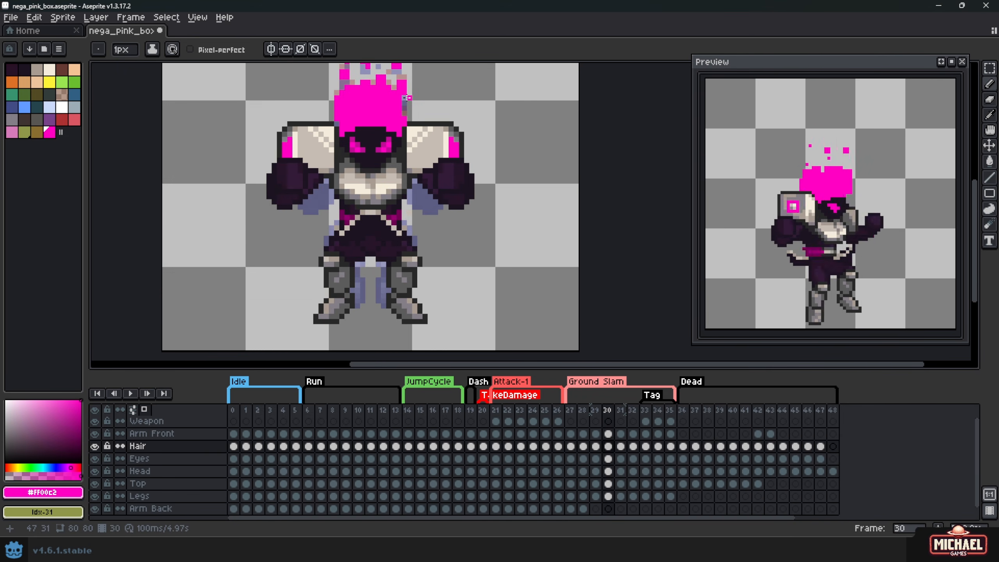
key(Right)
key(Left)
key(Right)
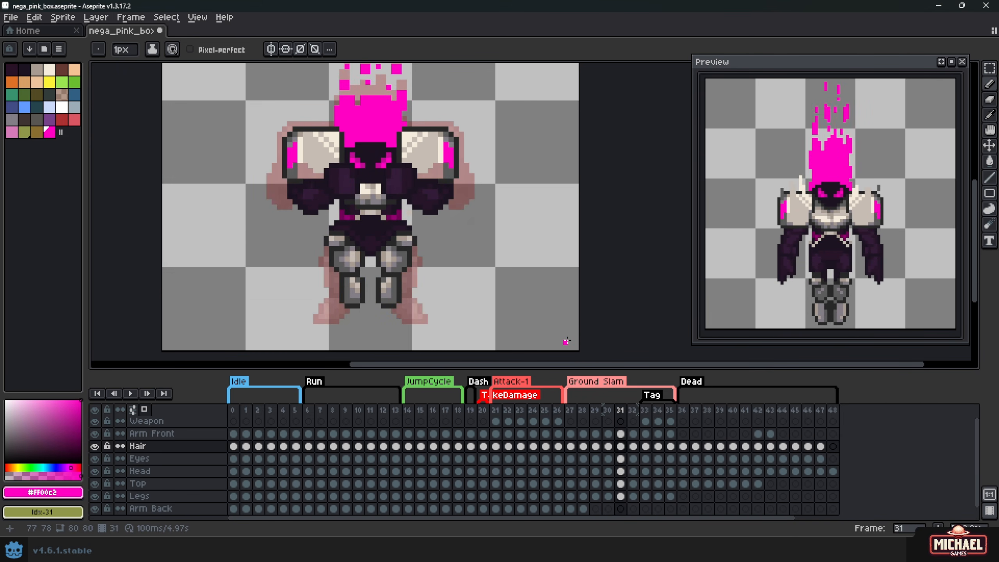
key(Left)
key(Right)
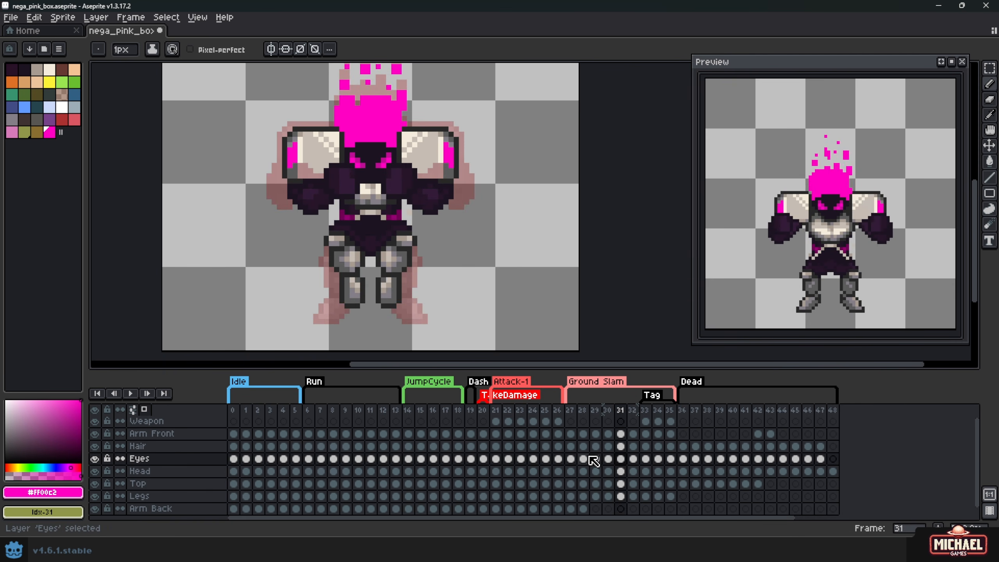
key(Left)
key(Right)
scroll(398, 200, up, 2)
key(Left)
key(Right)
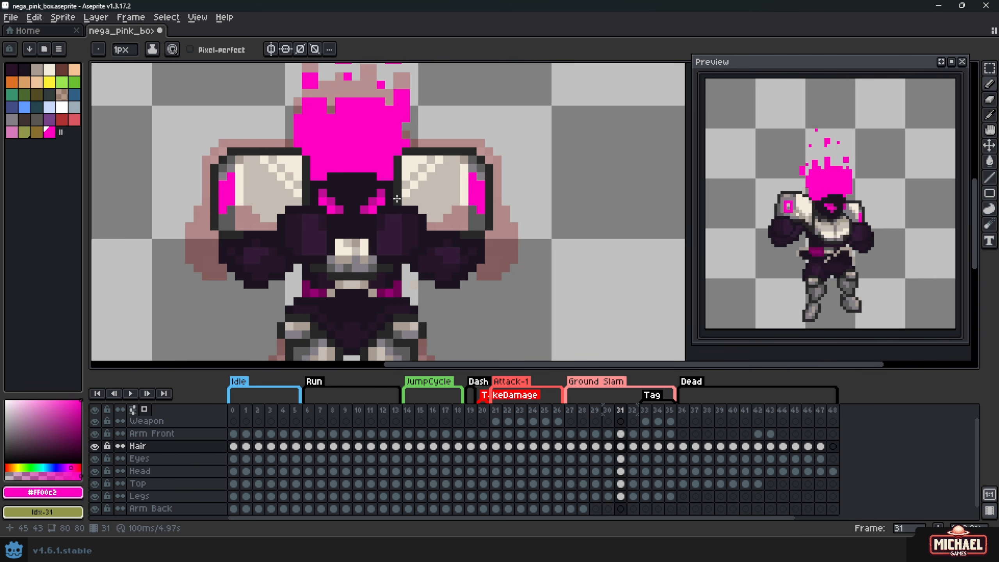
key(Right)
key(Left)
key(Left)
key(Right)
key(Left)
key(Left)
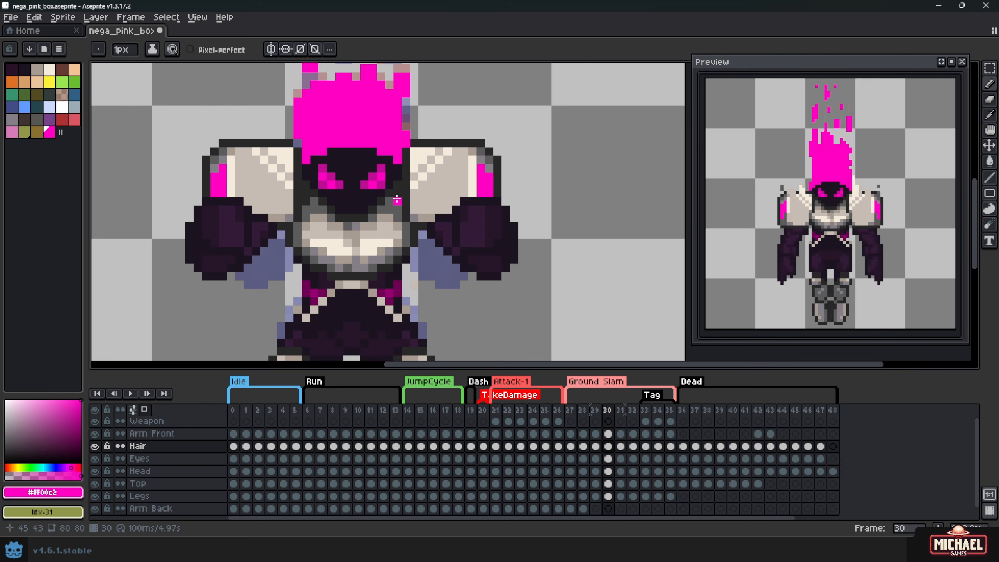
key(Right)
Try to shift the Hair, Eyes and Head cels of frame 31 slightly downward together, and undo the movement
click(620, 446)
key(v)
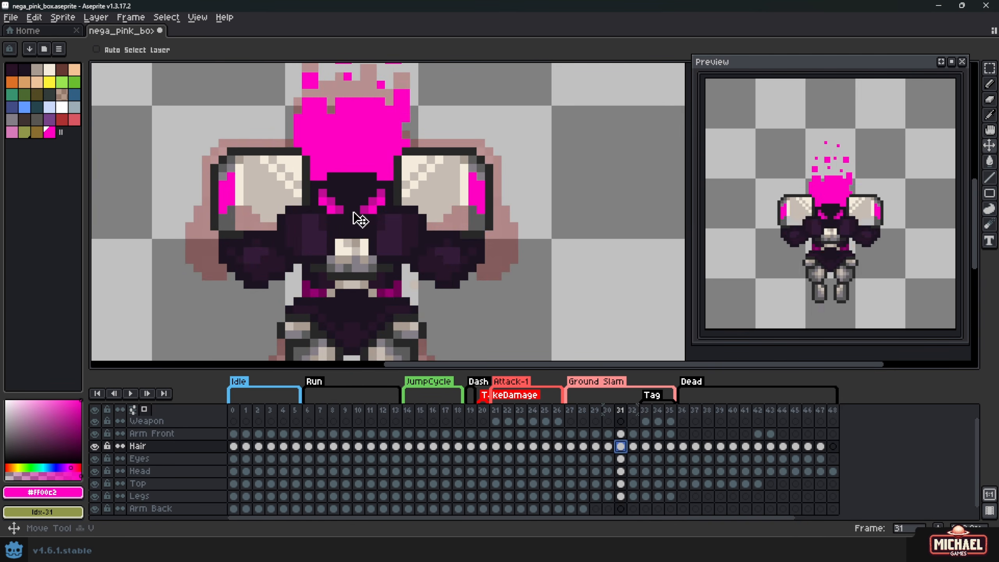
shift+click(621, 471)
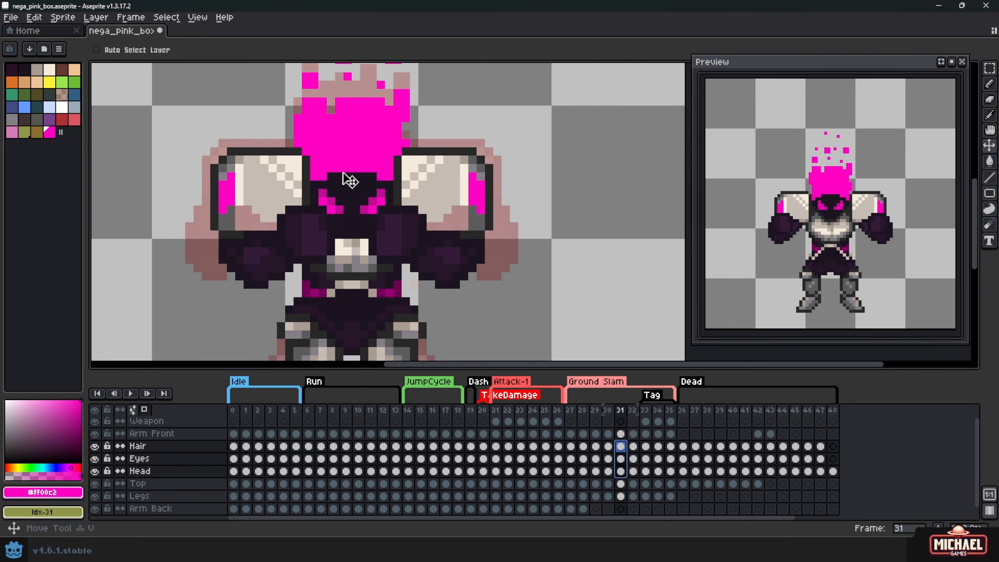
drag(345, 179, 350, 185)
key(Right)
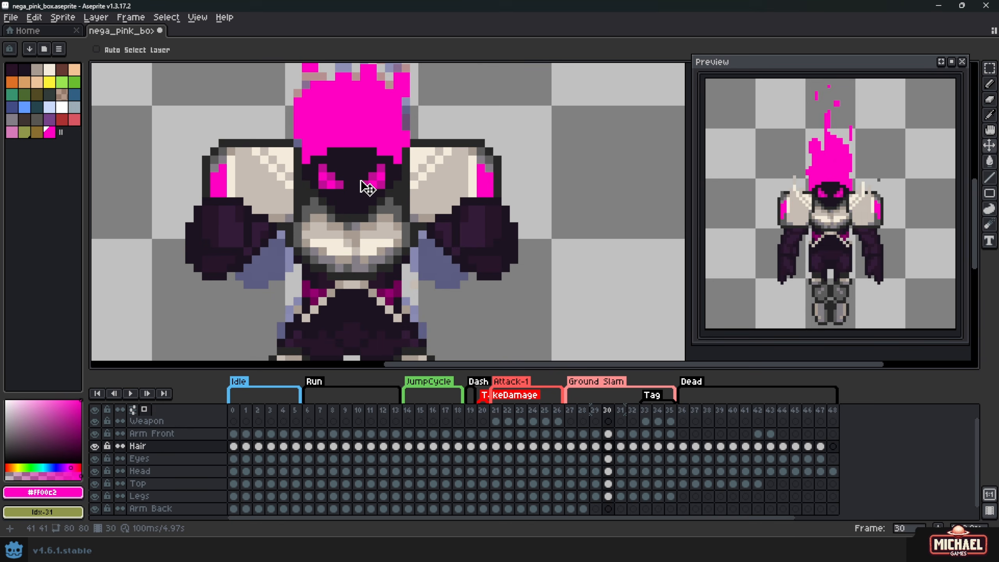
key(Left)
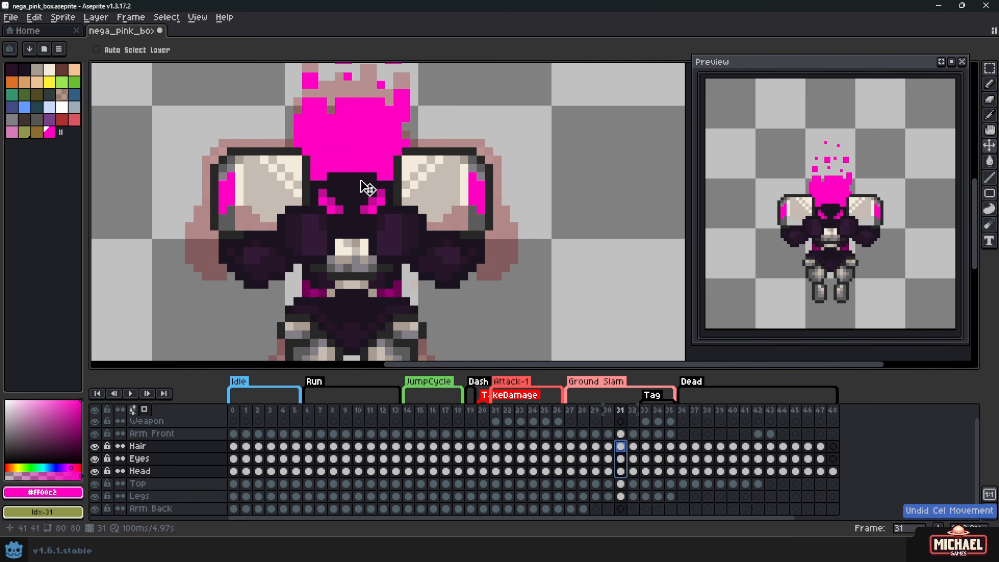
Move the Hair, Eyes and Head cels of frame 30 down together by one pixel
key(Left)
click(609, 459)
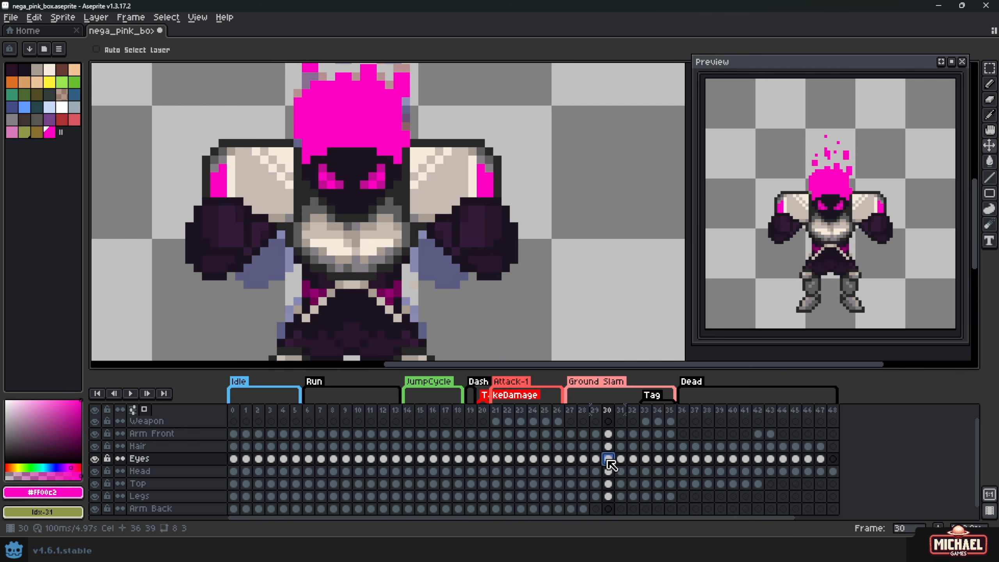
drag(608, 446, 608, 471)
drag(365, 150, 366, 157)
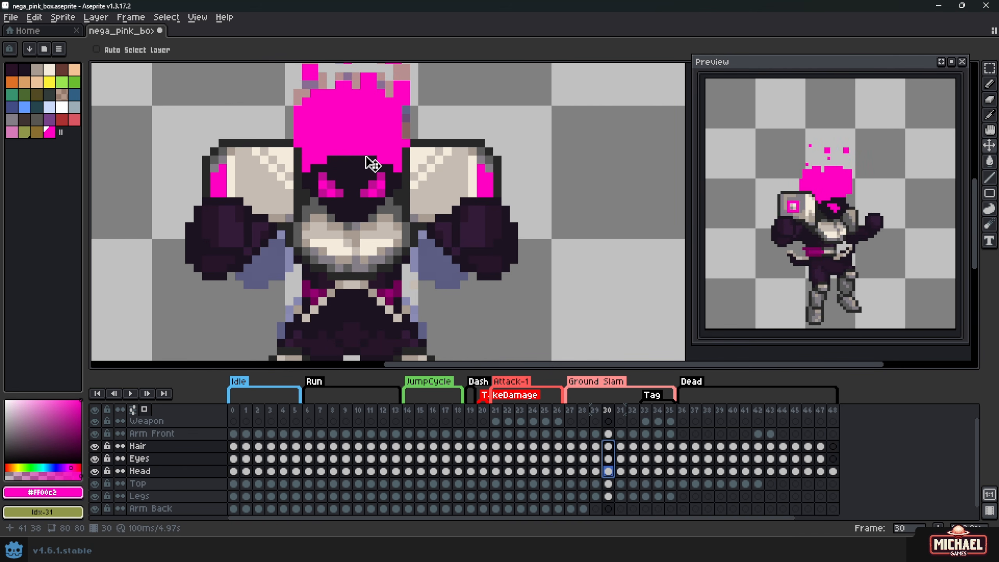
key(Escape)
key(Right)
key(Left)
key(Right)
key(Left)
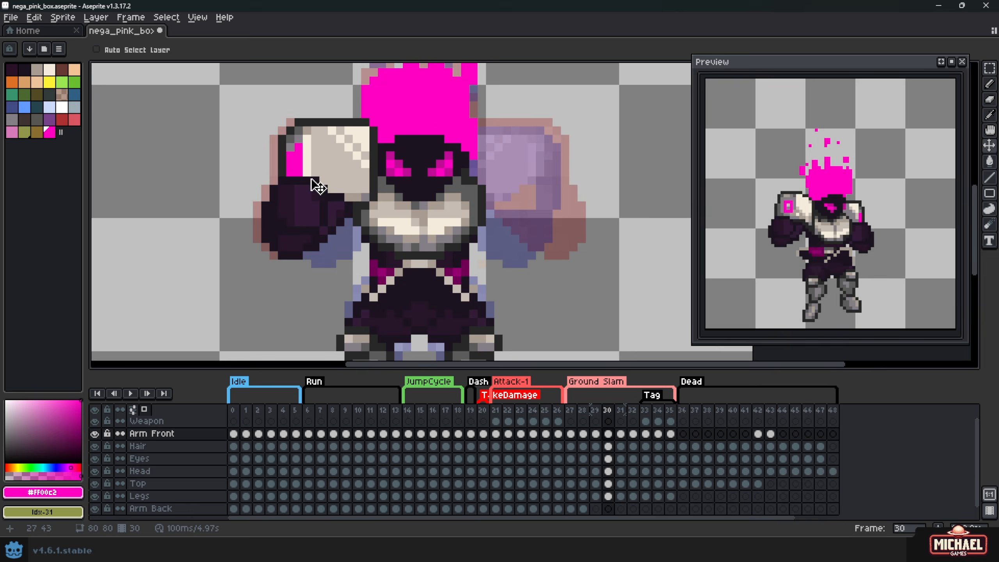
Adjust the forearm of the remaining arm in frame 30's Arm Front layer toward an in-between of the neighbouring poses
scroll(295, 220, up, 2)
key(m)
drag(238, 142, 335, 219)
key(Return)
Step through frames 30 to 32 to compare the arm positions and examine the shoulder pads for transparent gaps
key(Right)
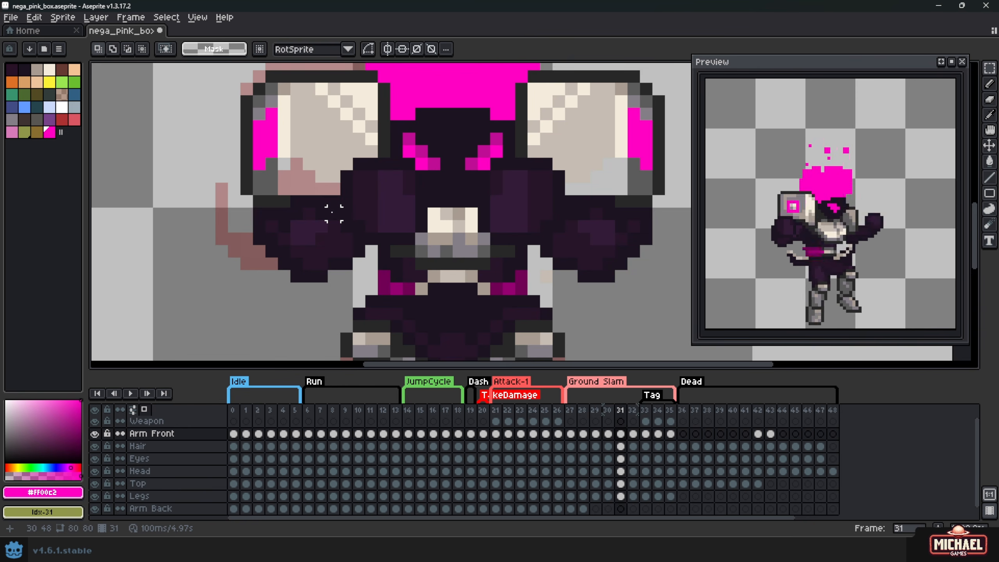
key(Left)
key(Right)
scroll(333, 214, up, 2)
scroll(305, 239, down, 2)
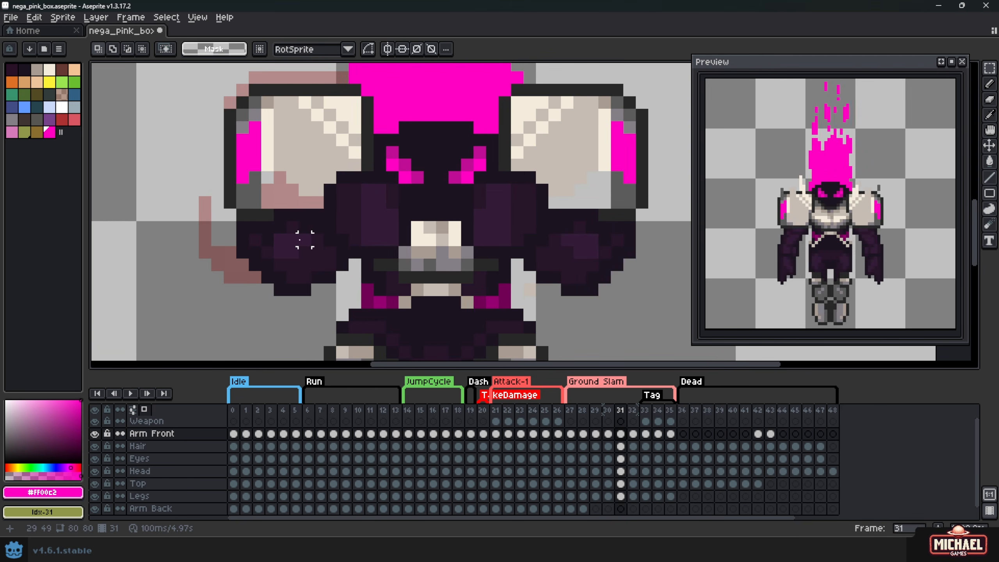
drag(405, 227, 447, 285)
key(Left)
key(Right)
key(Right)
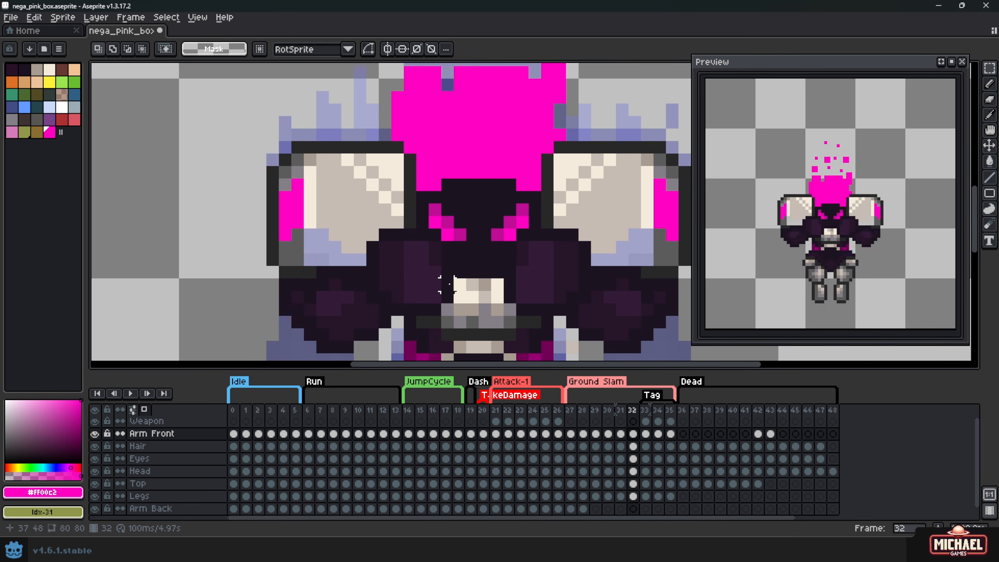
key(Left)
key(Left)
key(Right)
Fill the transparent gaps in the lower corners of both shoulder pads in frames 31 and 32 with #c6bcb3
scroll(449, 283, up, 1)
key(i)
click(321, 203)
key(g)
click(306, 226)
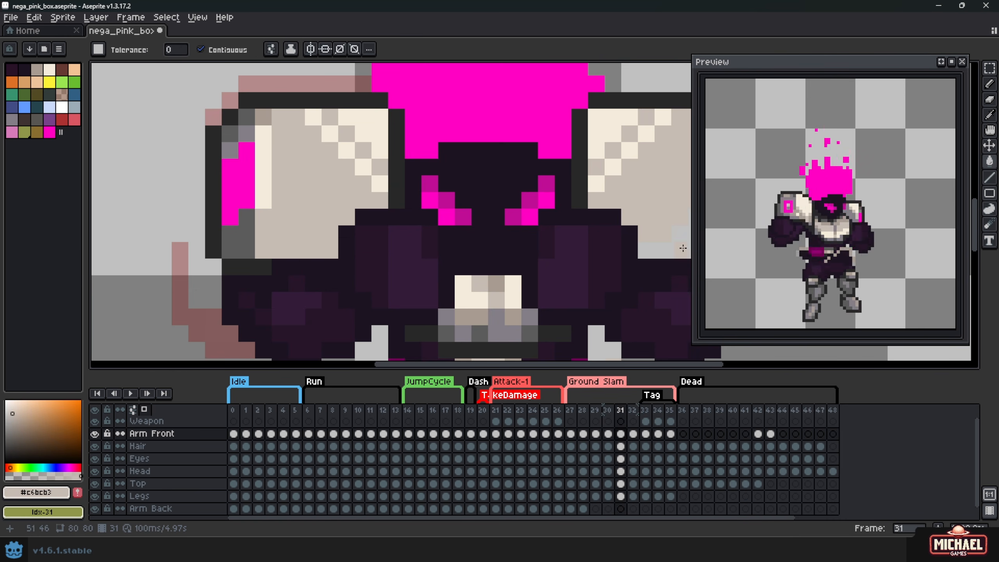
drag(663, 244, 519, 233)
key(Right)
click(505, 235)
click(133, 236)
Step back from frame 33 to frames 30 and 31 to compare the filled shoulder pads and the arm motion
key(Right)
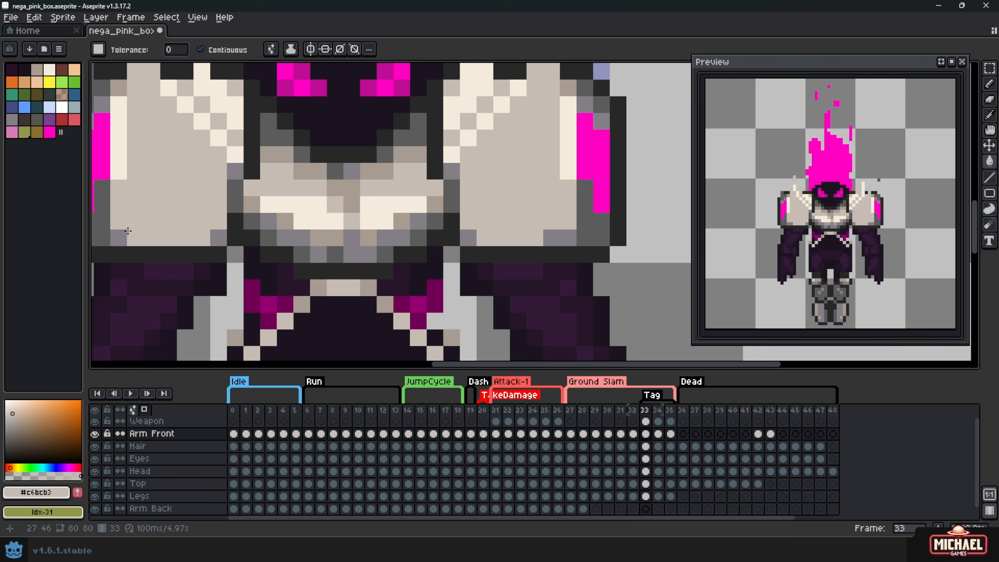
key(Left)
key(Left)
key(Left)
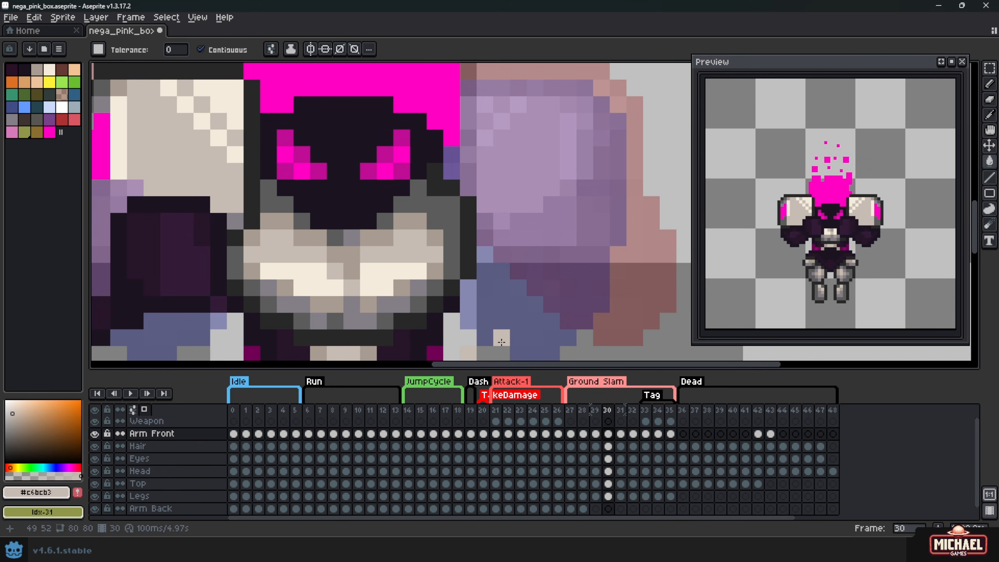
key(Right)
key(Left)
key(Right)
Select the lower outer part of the shoulder pad in frame 31's Arm Front layer
drag(174, 280, 356, 270)
key(m)
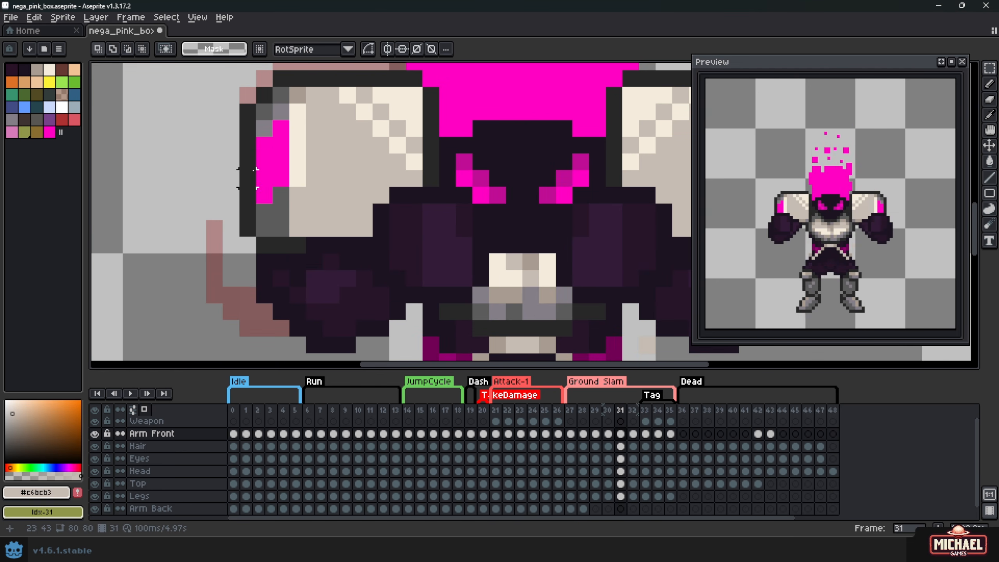
drag(248, 178, 306, 248)
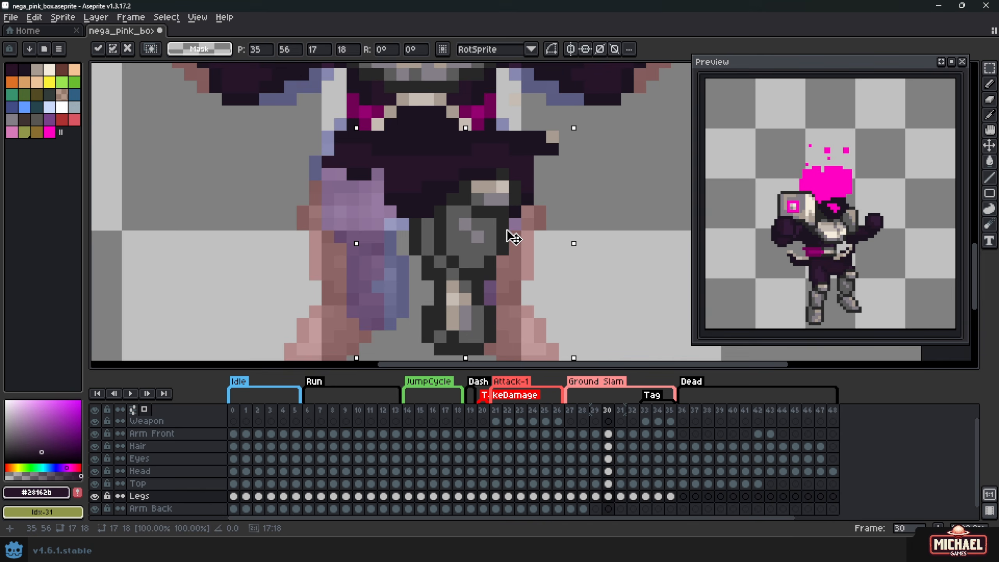
Undo the misplaced leg copy in frame 30, then paste the 16×18 px leg half flipped horizontally as the matching right side
key(ctrl+z)
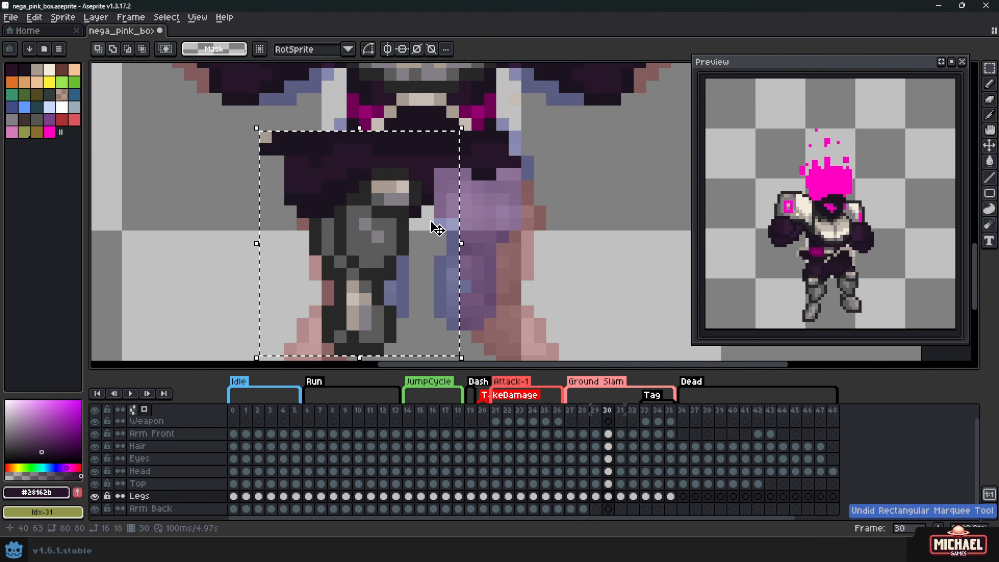
key(ctrl+z)
key(ctrl+v)
key(shift+h)
drag(364, 221, 490, 226)
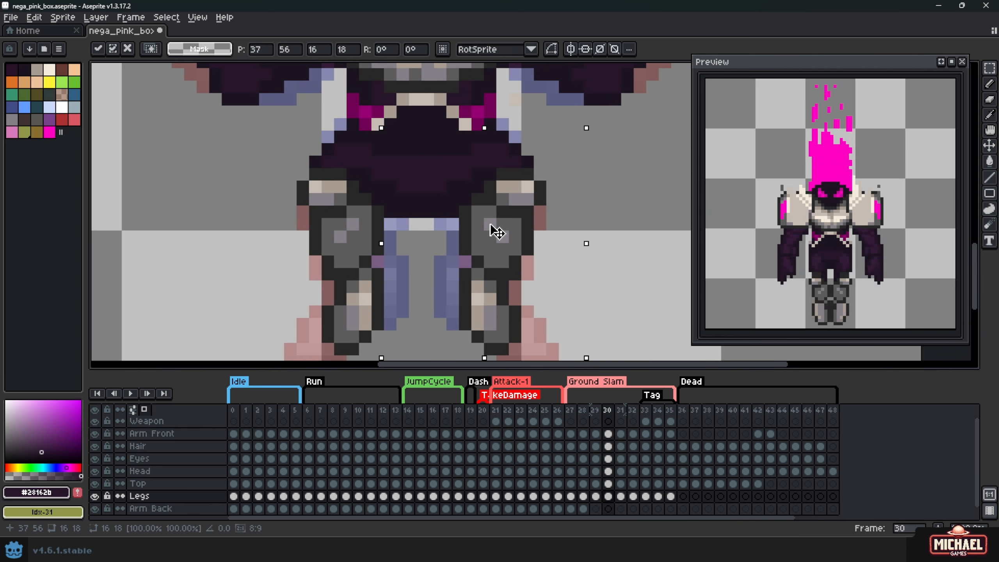
scroll(467, 223, down, 3)
key(Return)
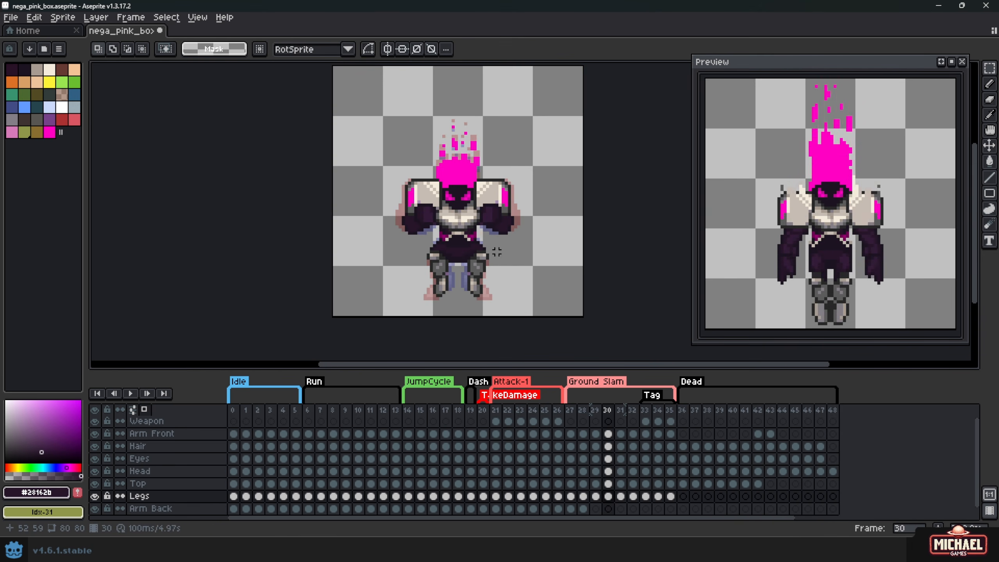
Replace the Arm Front through Legs cels of frame 32 with copies of frame 30's cels
drag(612, 500, 642, 497)
key(ctrl+c)
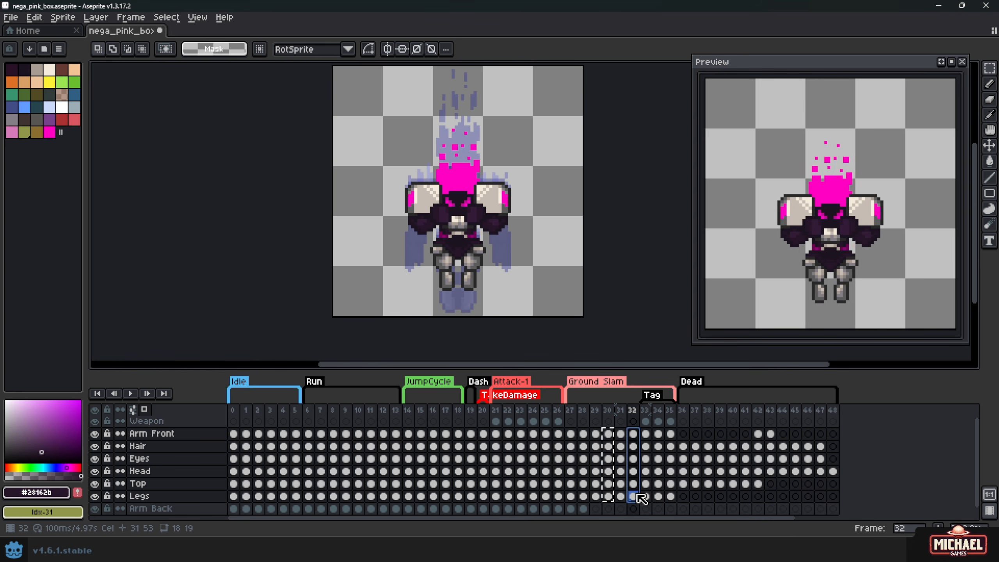
key(Delete)
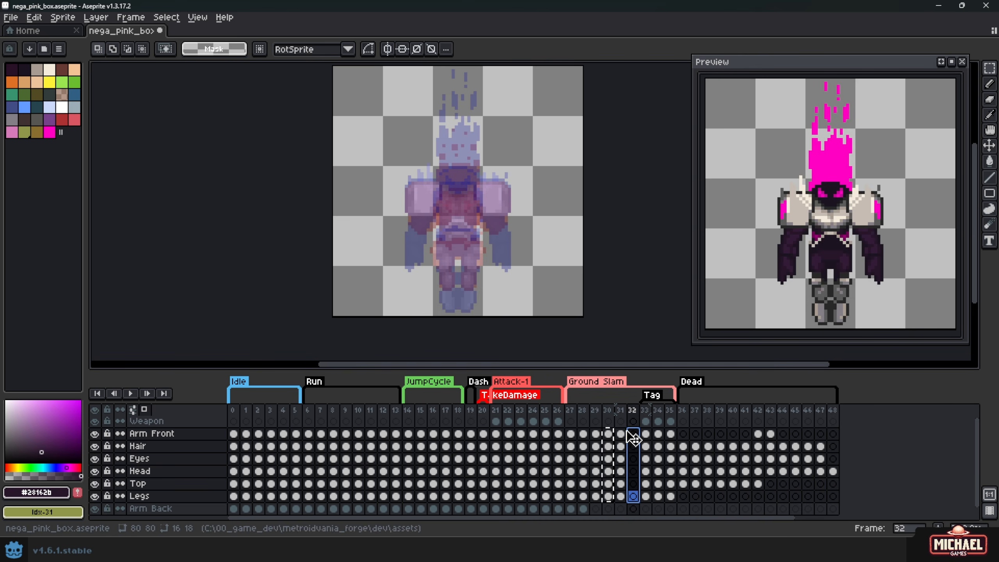
key(ctrl+v)
click(632, 434)
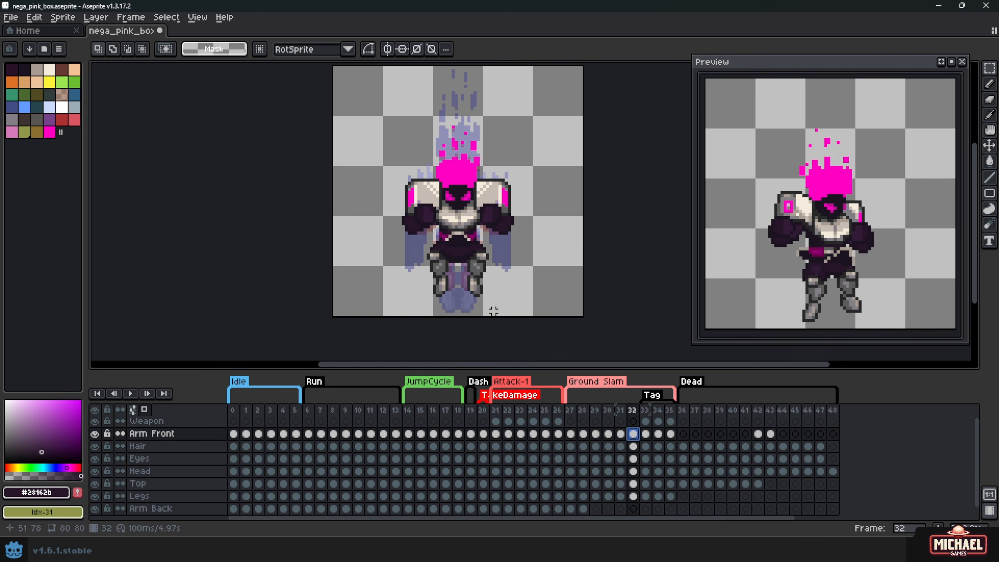
Select the left leg below the skirt in frame 32's Legs layer and move it 2 px inward and 2 px down
scroll(447, 299, up, 2)
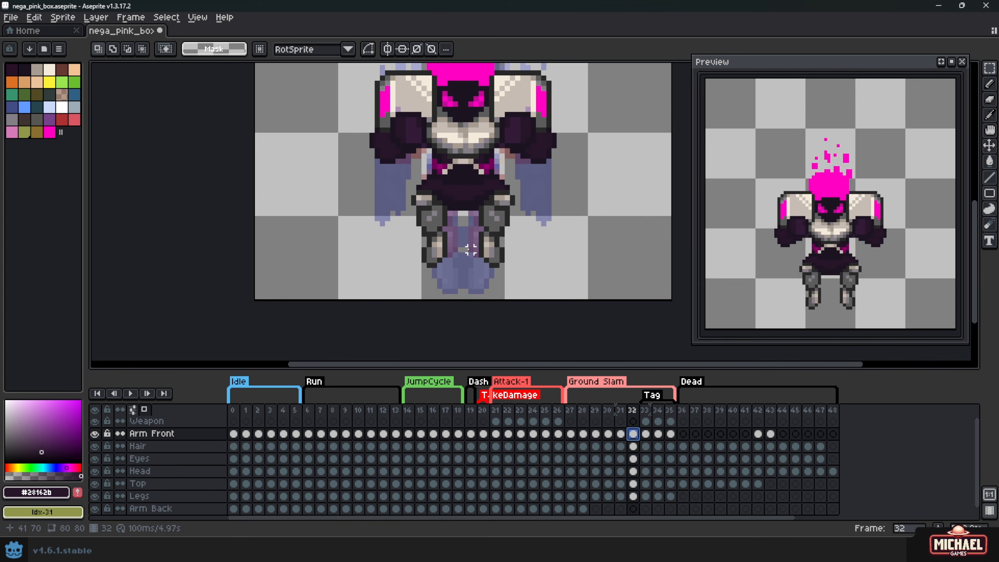
scroll(465, 239, up, 3)
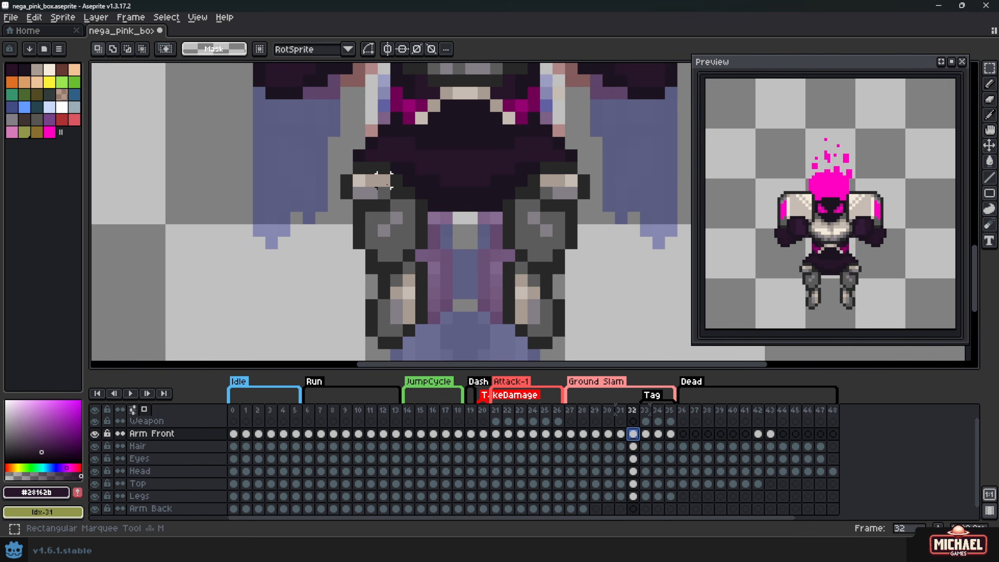
drag(351, 159, 392, 227)
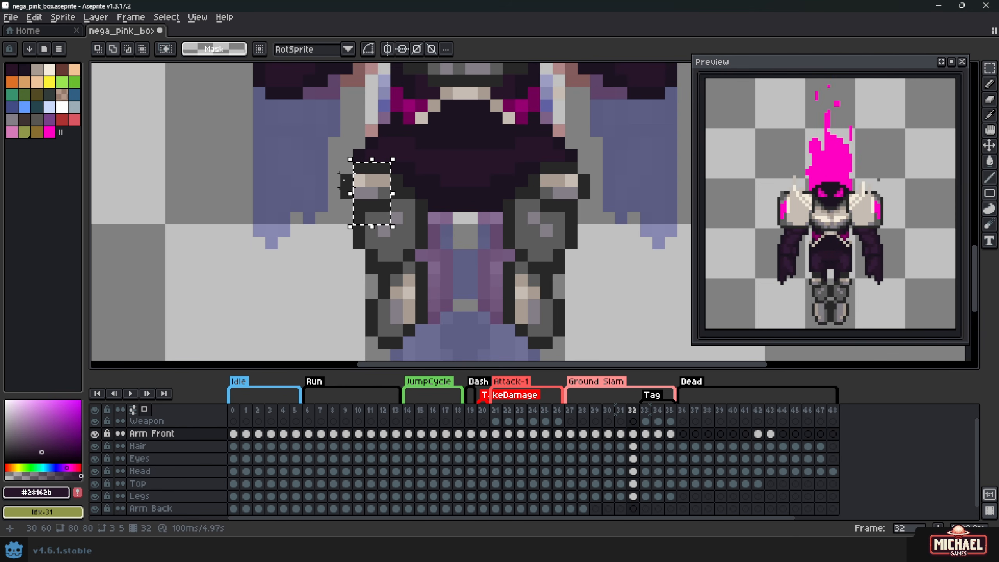
mouse_move(344, 180)
mouse_down()
mouse_move(413, 276)
mouse_move(354, 315)
mouse_move(341, 178)
mouse_up()
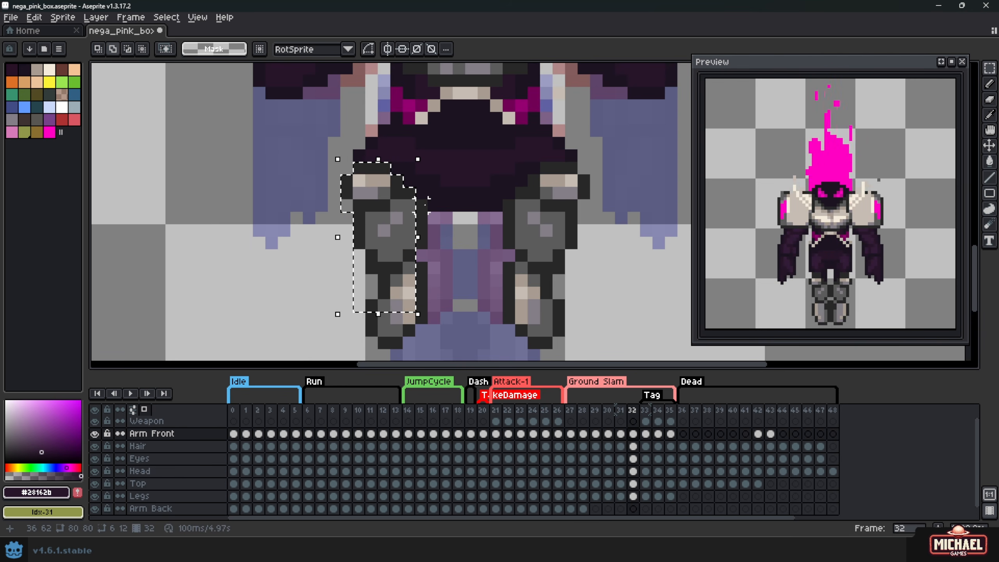
drag(439, 323, 383, 212)
key(Right)
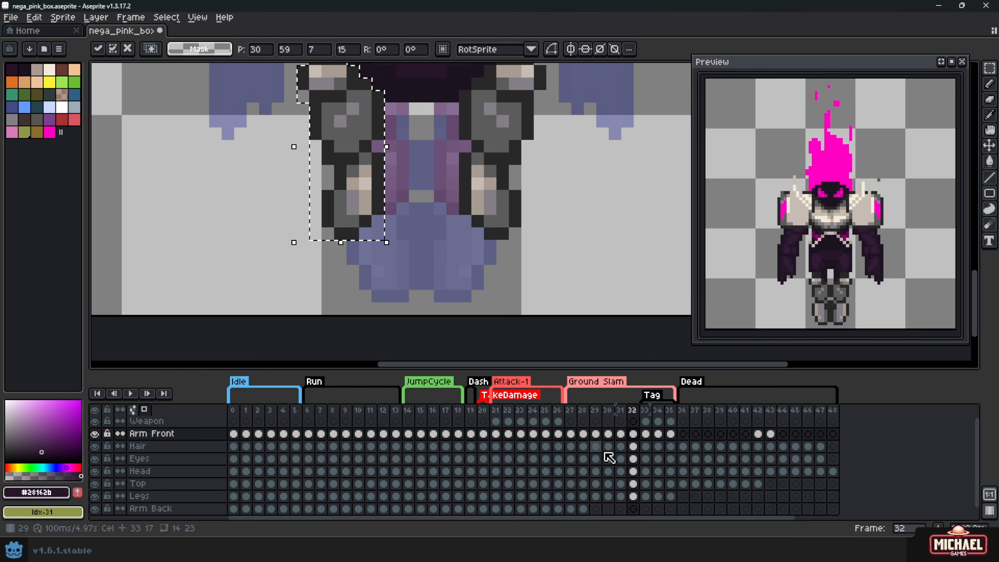
click(632, 496)
drag(359, 163, 384, 188)
key(Return)
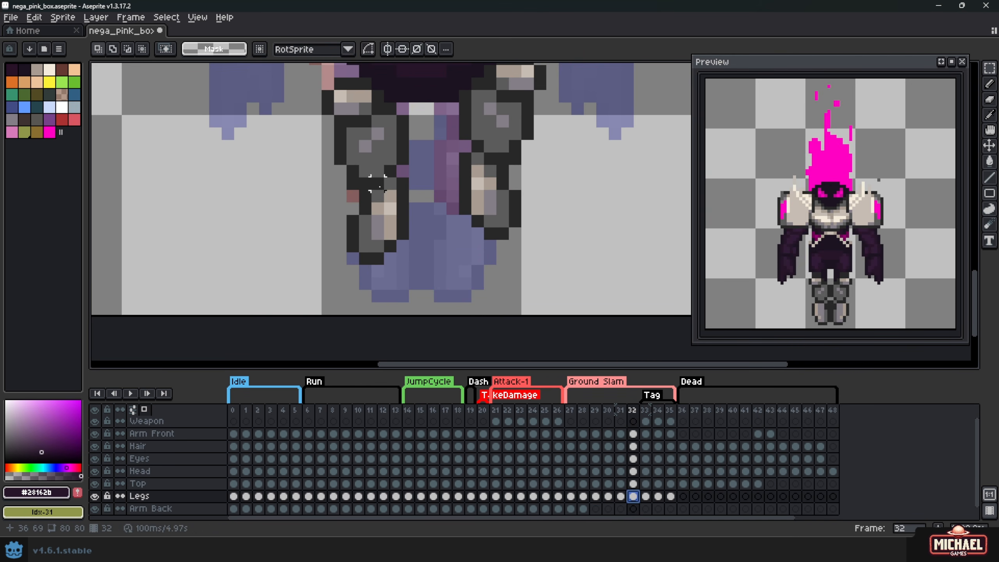
Select the 5×4 px lower part of the left foot in frame 32 and shift it slightly inward
scroll(382, 201, up, 2)
drag(313, 221, 443, 326)
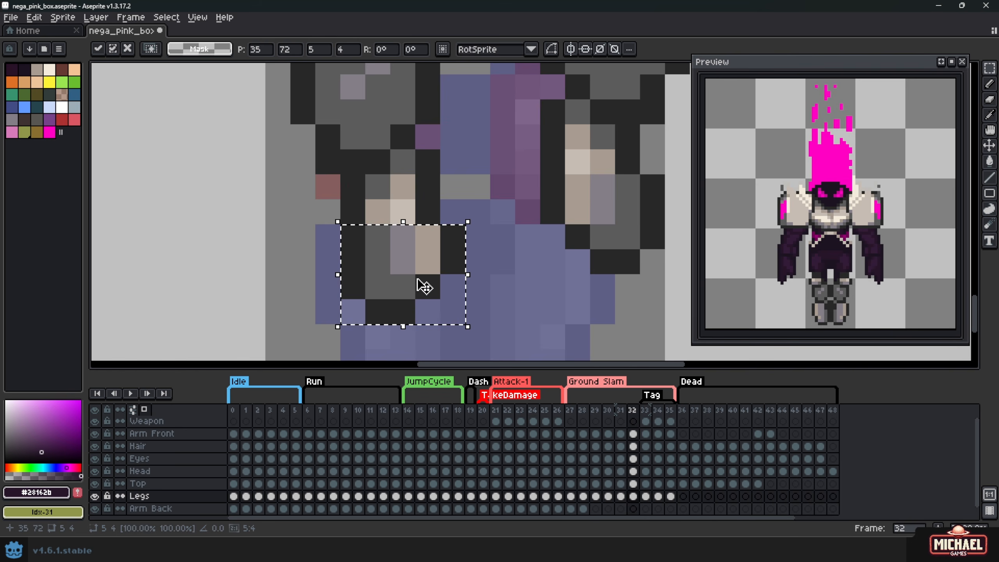
key(ctrl+d)
scroll(412, 230, down, 4)
drag(413, 193, 447, 340)
Stretch the upper part of frame 32's hair upward from 18 to 32 px tall
click(633, 446)
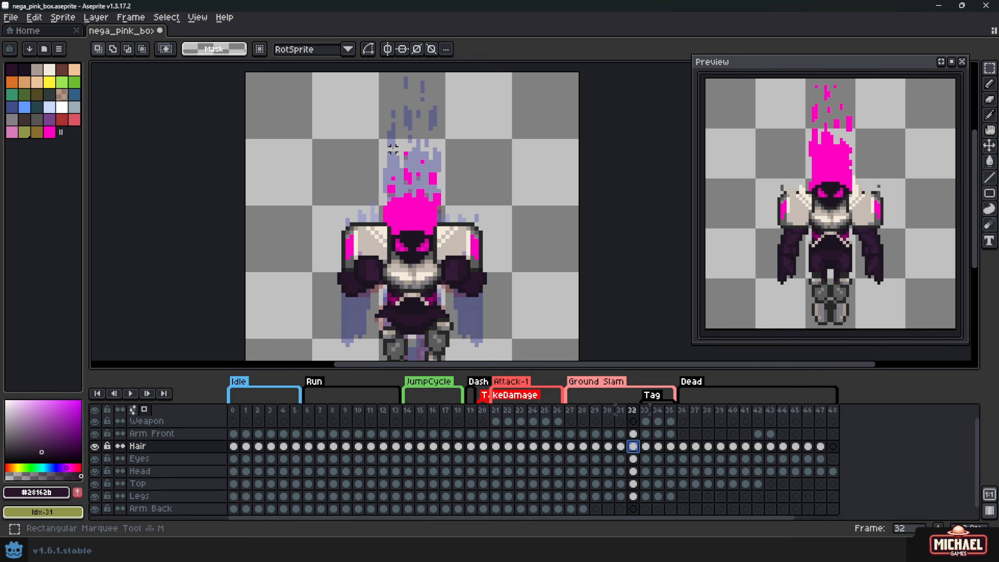
drag(357, 142, 468, 220)
click(420, 128)
drag(414, 125, 413, 82)
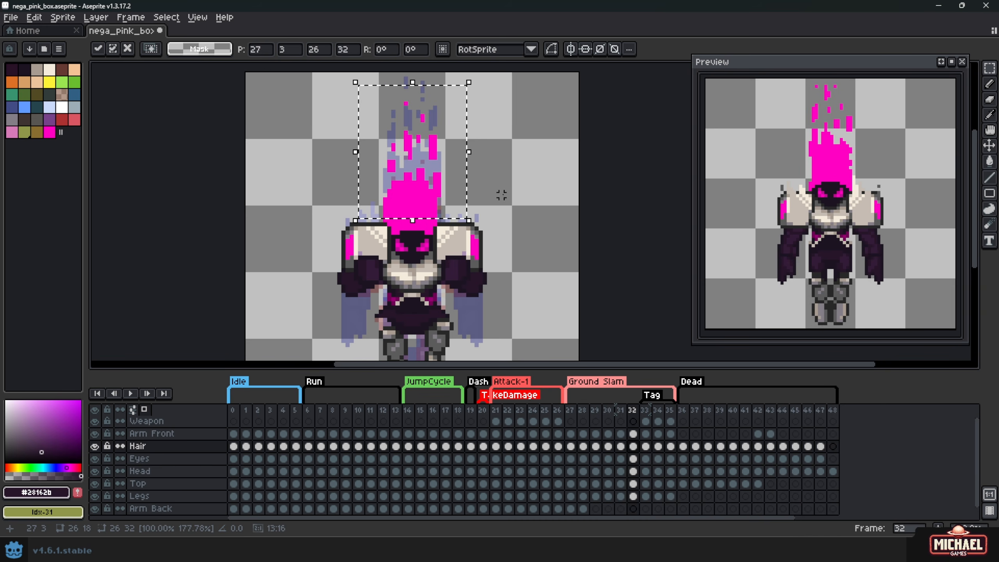
click(506, 175)
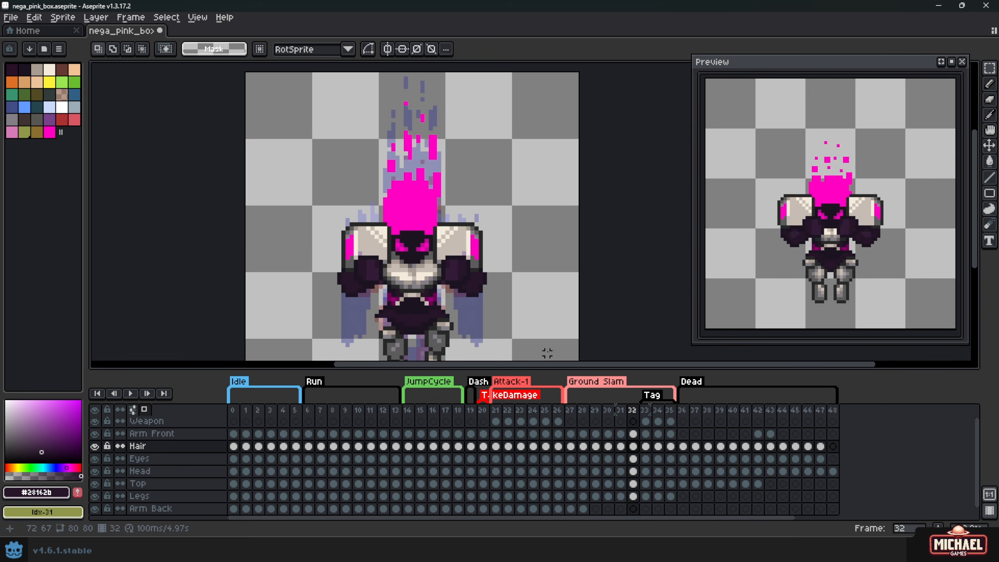
Move the hair, eyes and head of frame 32 up about 2 px and raise the Top layer's torso slightly
drag(640, 454, 634, 472)
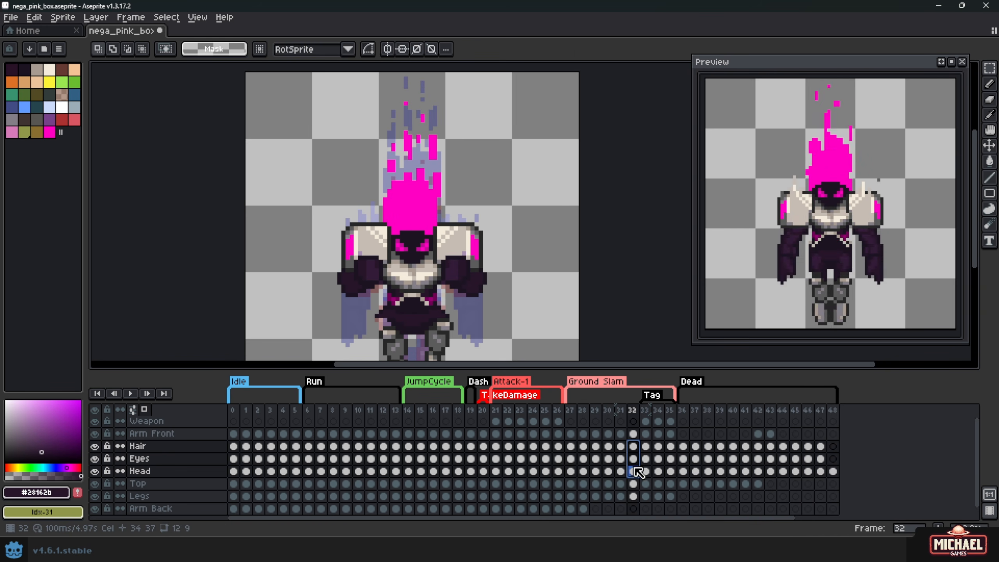
key(v)
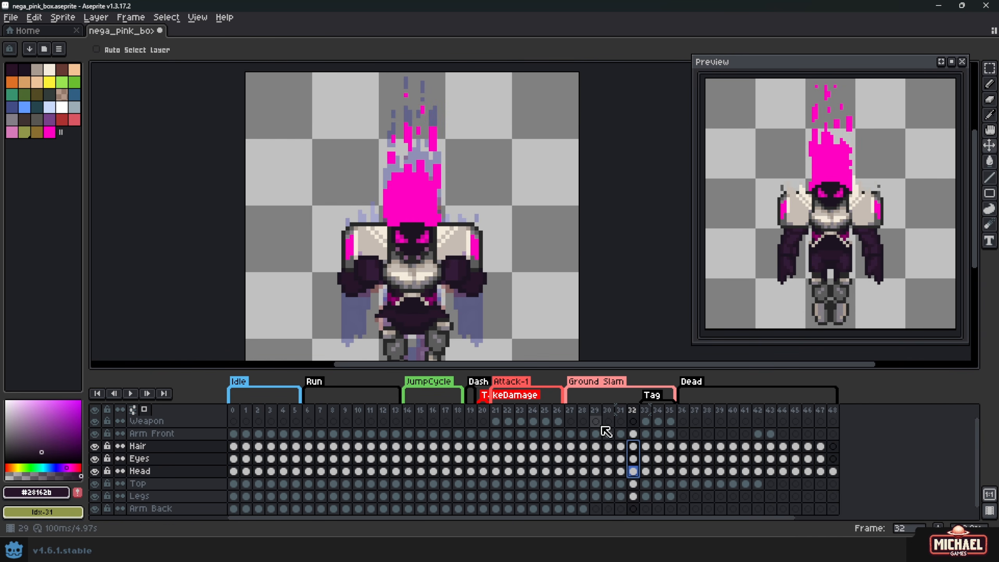
click(633, 483)
scroll(456, 303, down, 3)
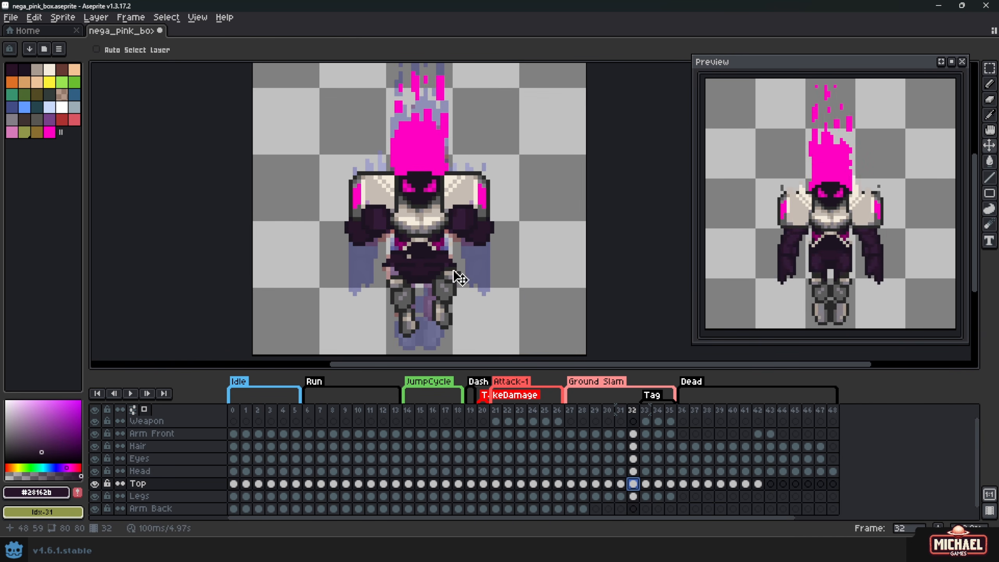
Make both legs match in frame 32's Legs layer and touch up the skirt's upper edge with #1b1421
click(634, 509)
click(633, 496)
key(ctrl+t)
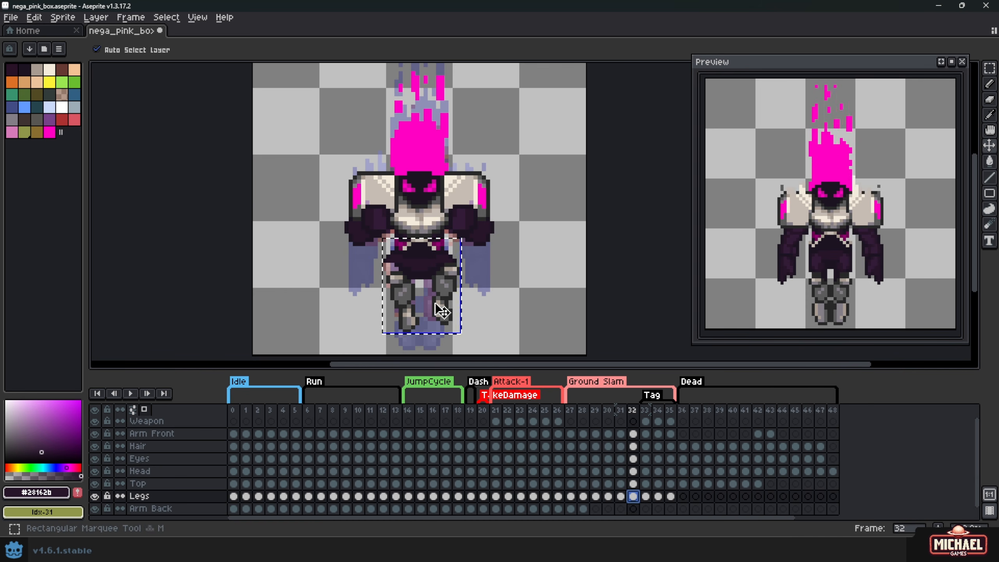
drag(431, 346, 430, 349)
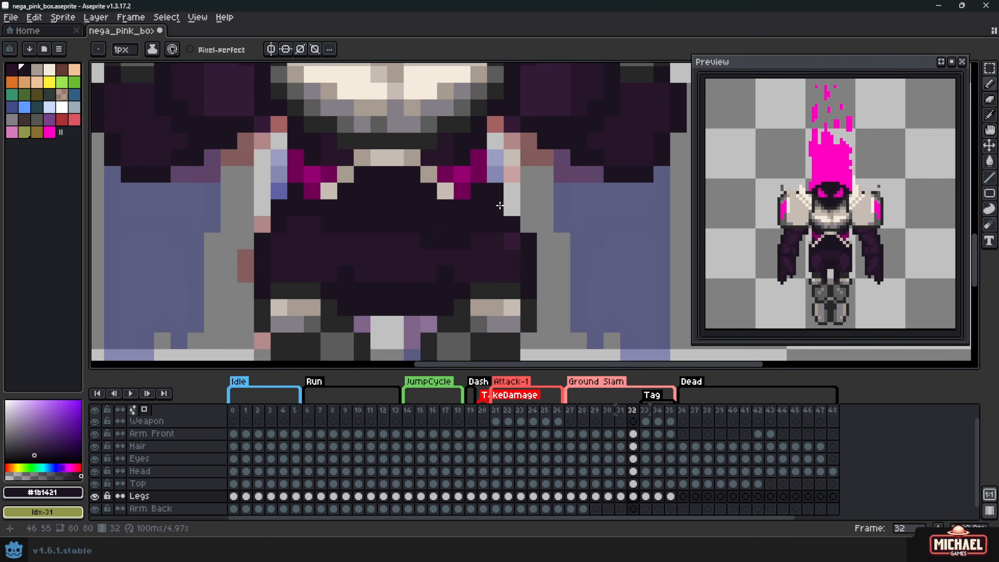
scroll(500, 236, down, 2)
scroll(507, 236, up, 1)
drag(480, 214, 459, 185)
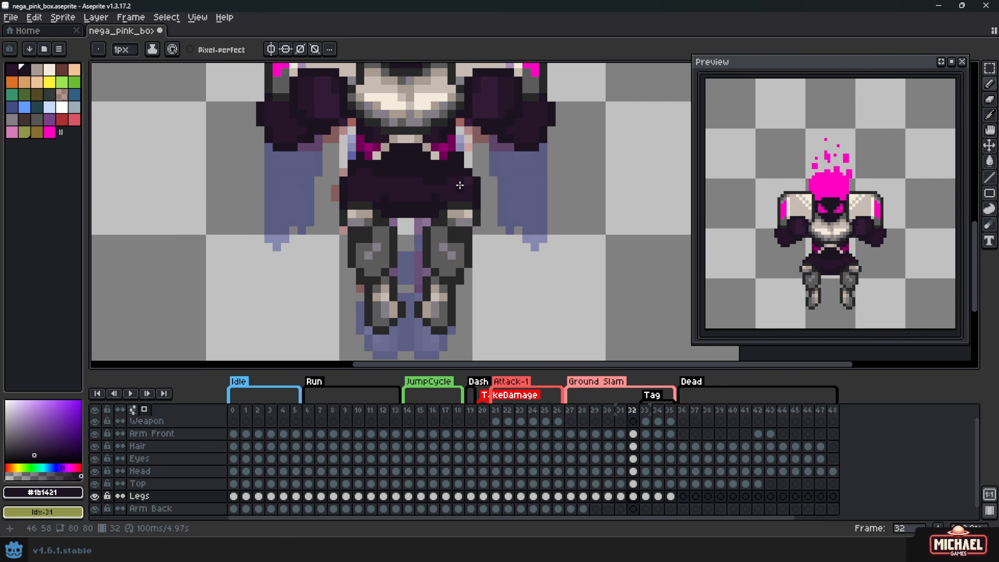
scroll(459, 182, down, 1)
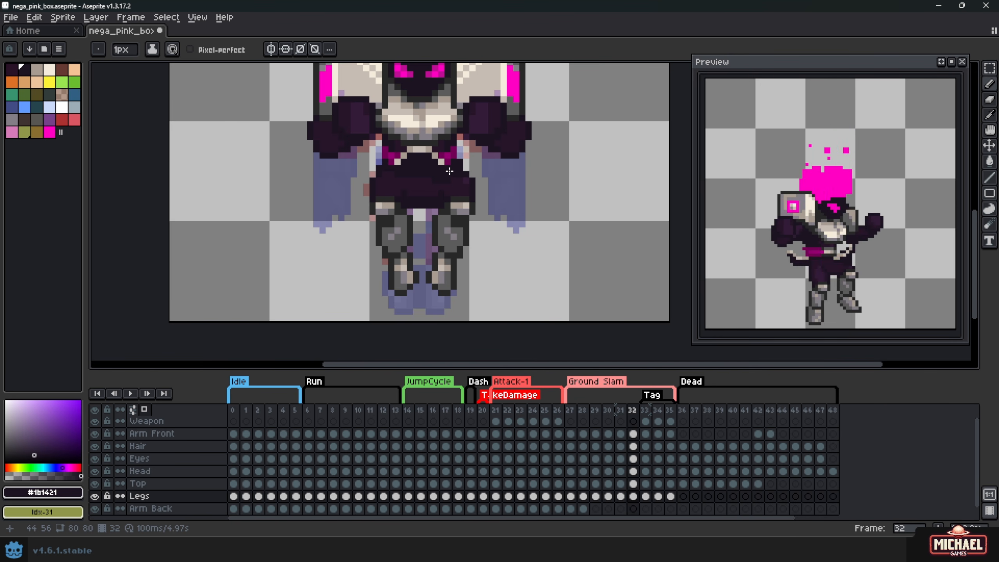
Select frame 32's Arm Front cel with the Rectangular Marquee tool ready for adjusting the arms
scroll(449, 171, down, 1)
scroll(413, 178, up, 2)
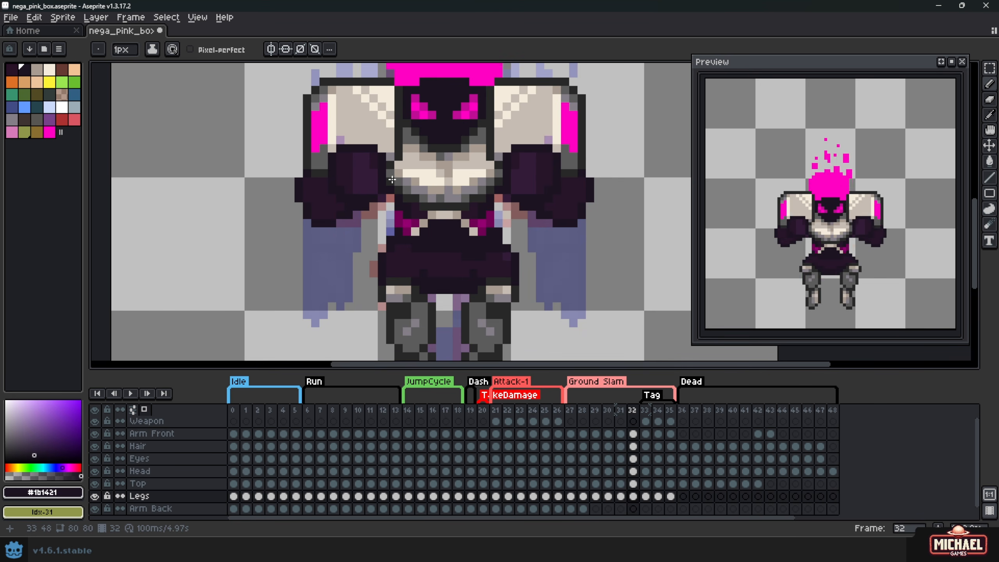
drag(390, 178, 394, 185)
key(m)
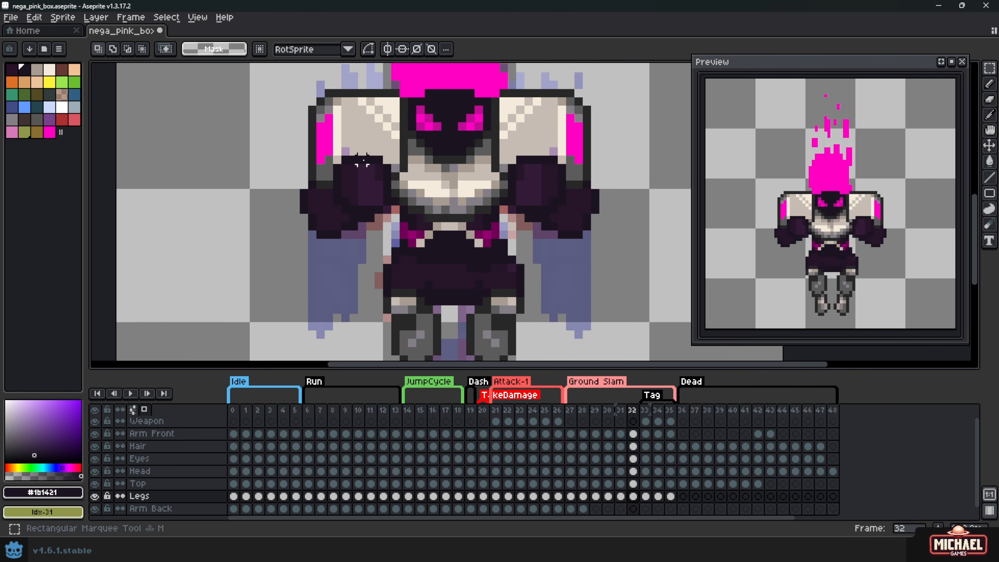
click(632, 483)
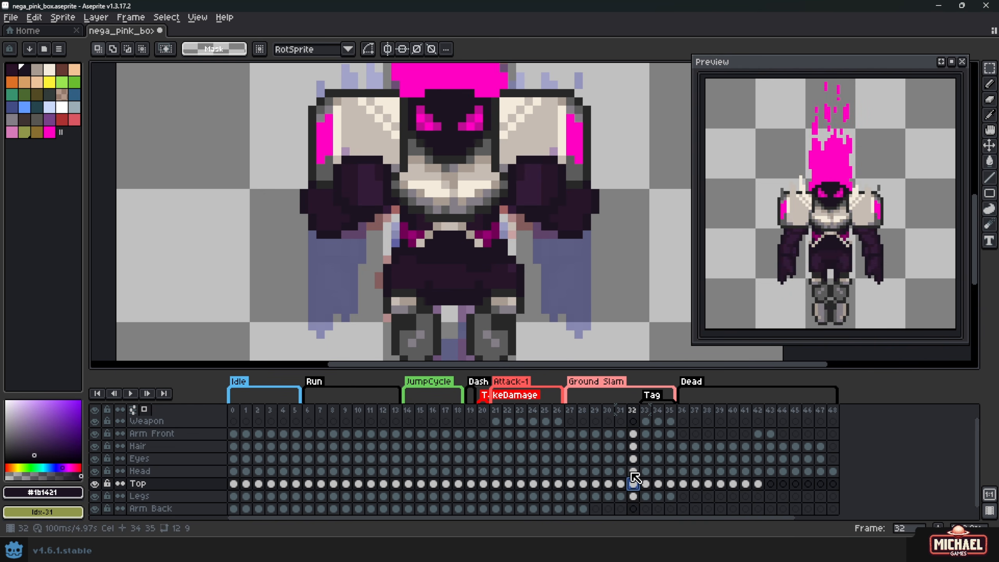
click(632, 434)
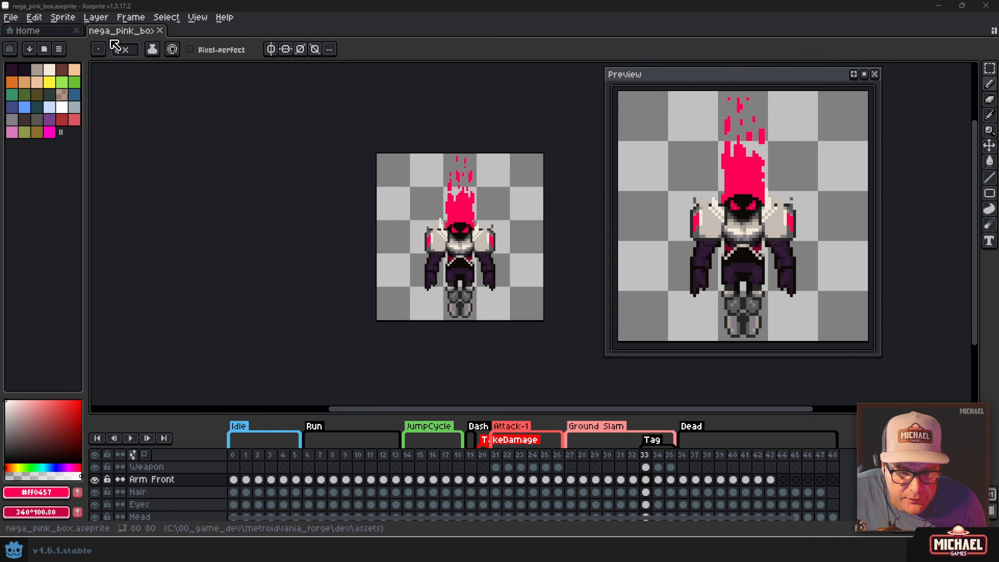
Check the canvas size of nega_pink_box in the sprite properties without changing anything
click(66, 20)
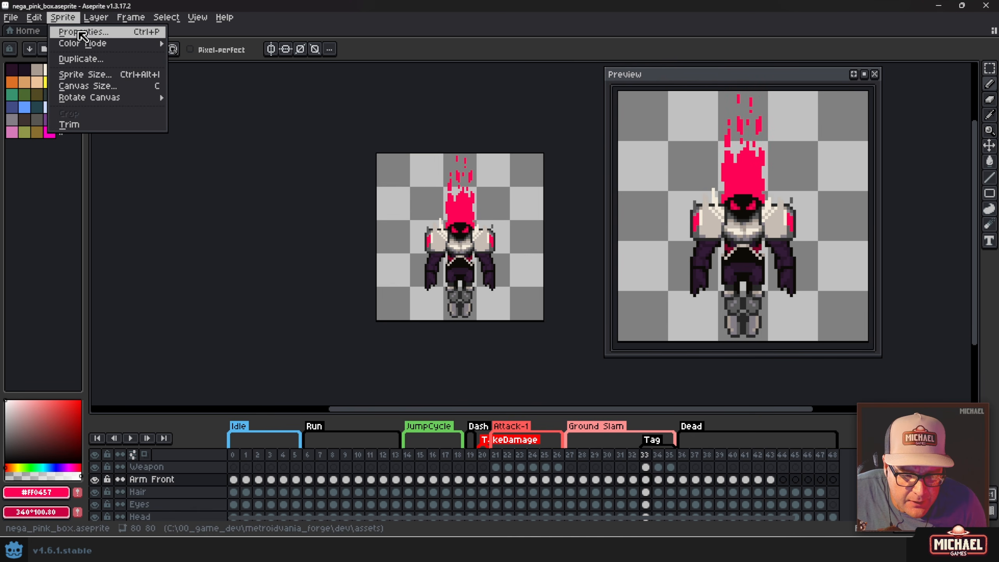
click(80, 33)
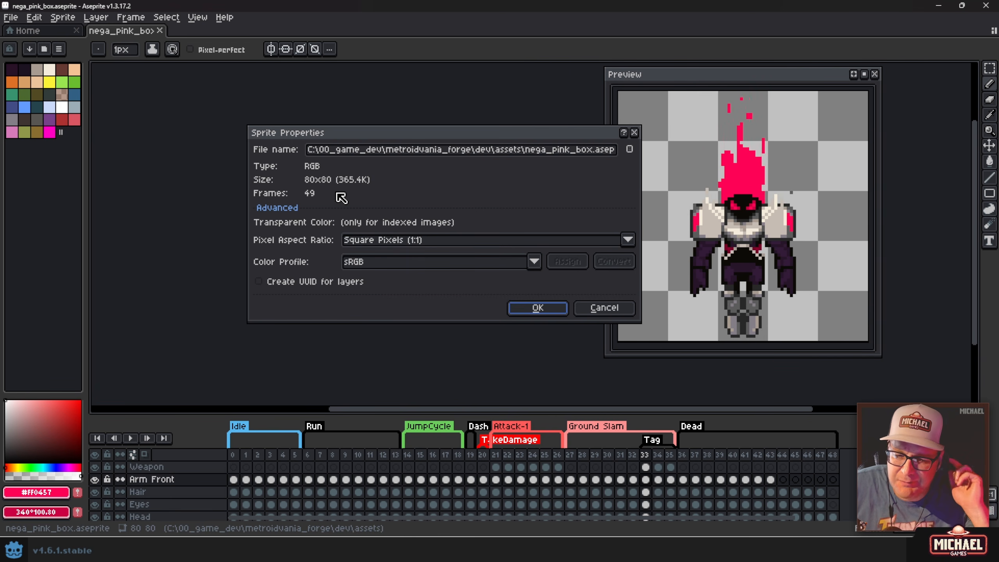
click(601, 308)
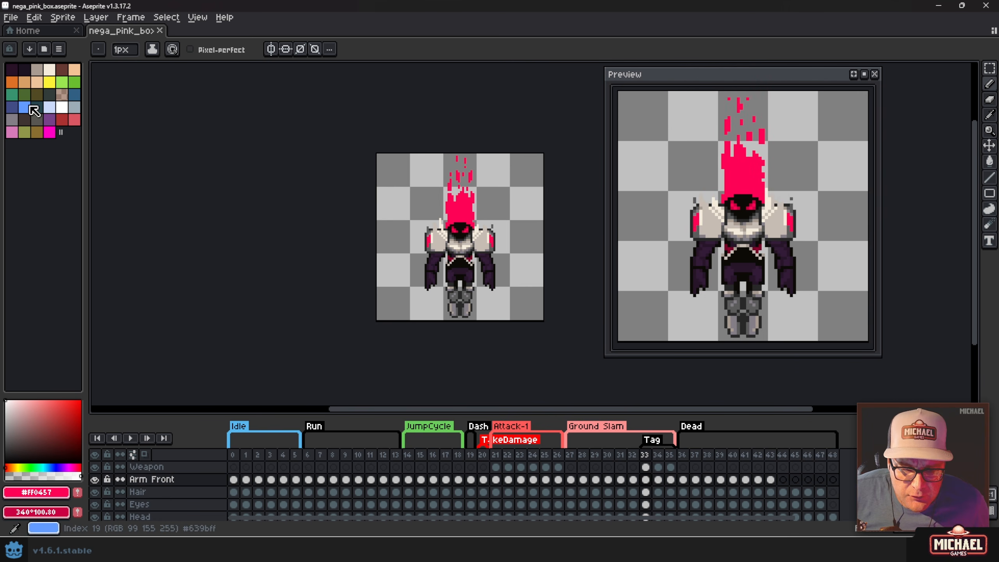
Create a new 128×128 px RGBA sprite with a transparent background, then return to the nega_pink_box sprite
click(11, 17)
click(26, 34)
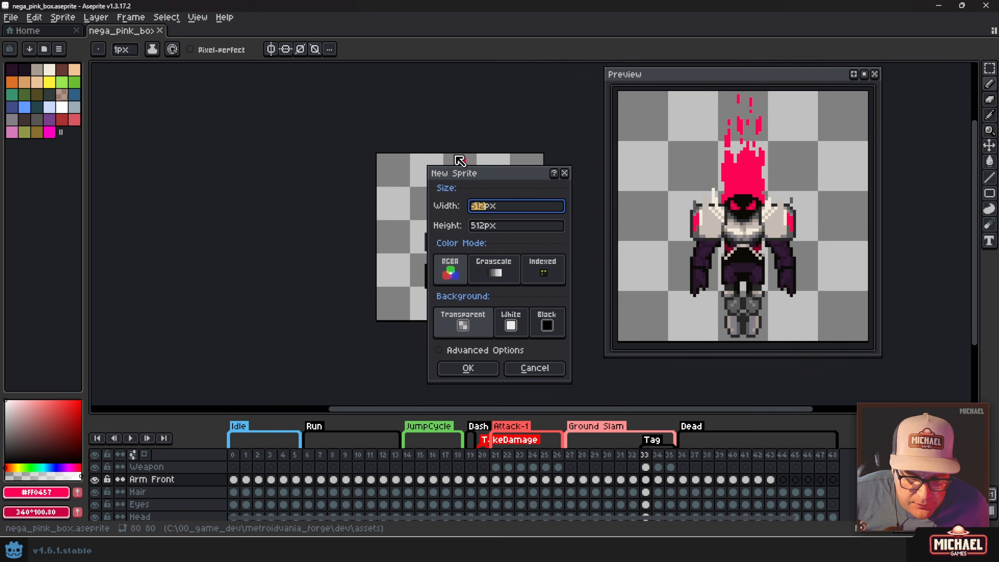
text(128)
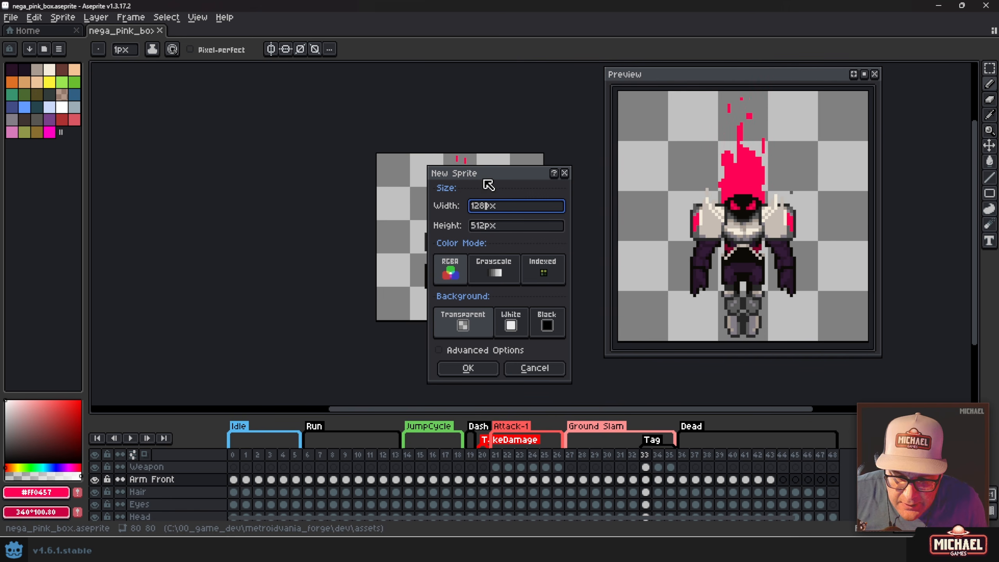
click(482, 227)
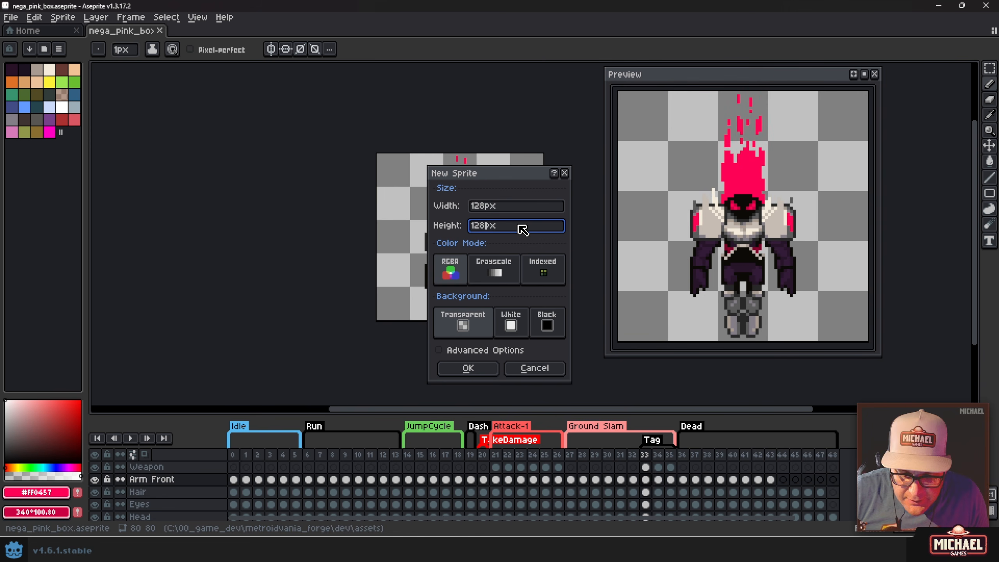
click(473, 370)
drag(493, 243, 323, 261)
scroll(324, 261, up, 2)
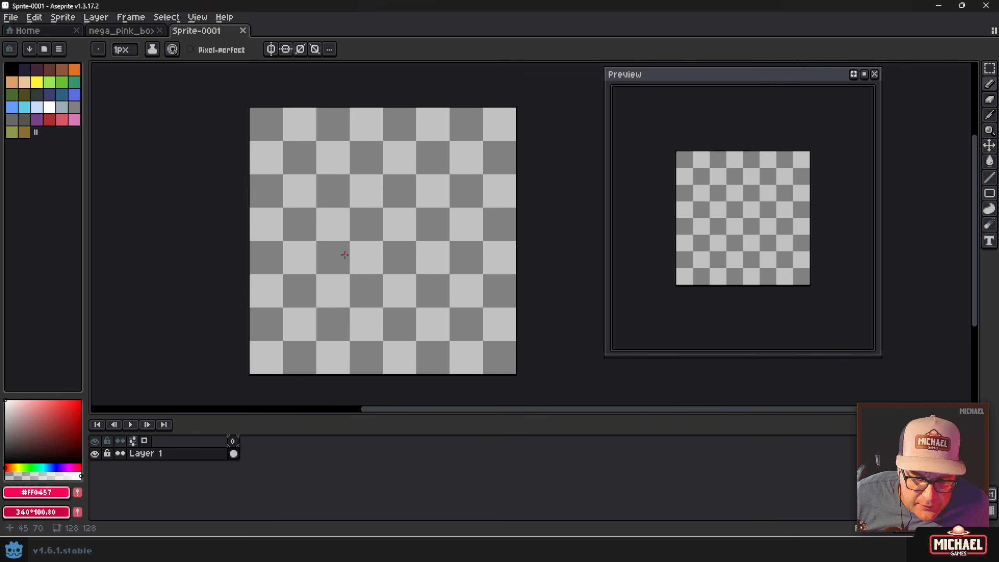
click(130, 31)
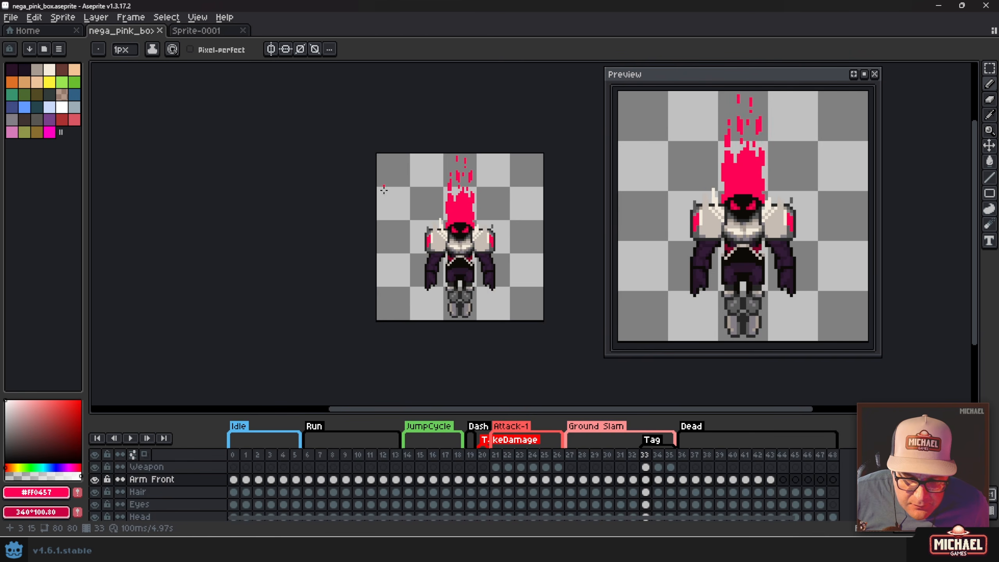
Select the entire canvas of the nega_pink_box sprite's frame 0 and copy the full character with all its layers
click(236, 454)
key(v)
key(ctrl+a)
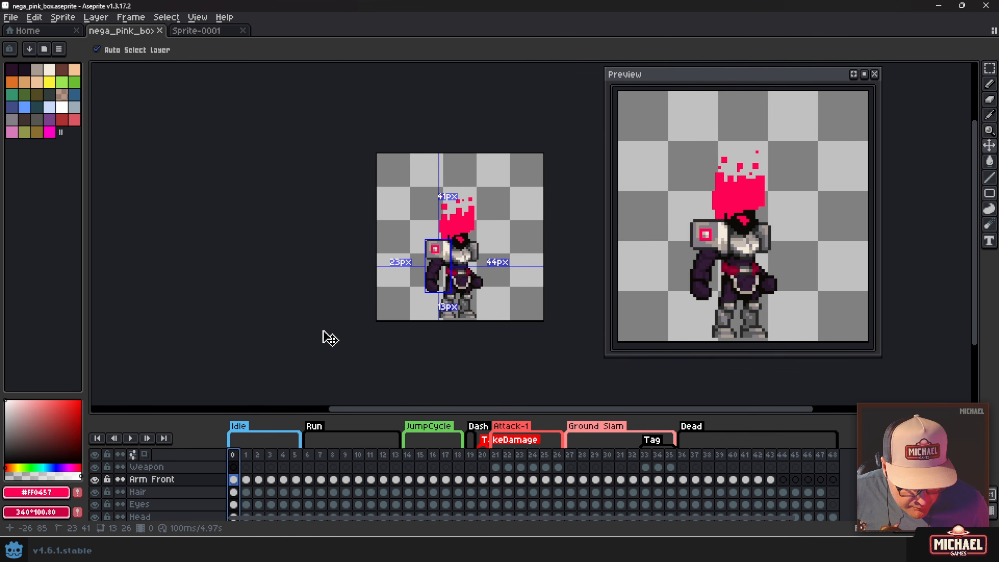
key(b)
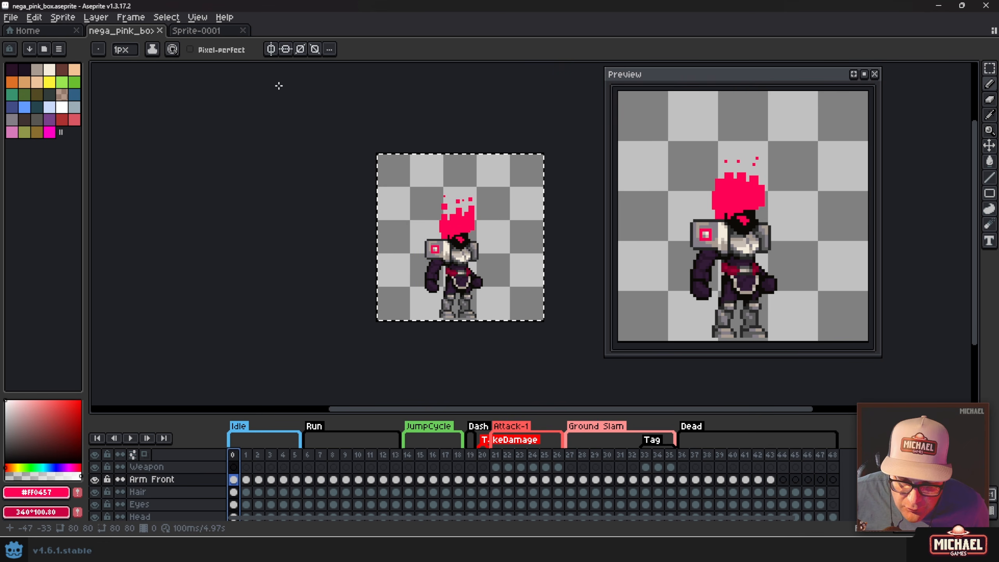
Paste the idle character into Sprite-0001, place it at position 26, 48 on the canvas's lower edge, and deselect it
click(195, 31)
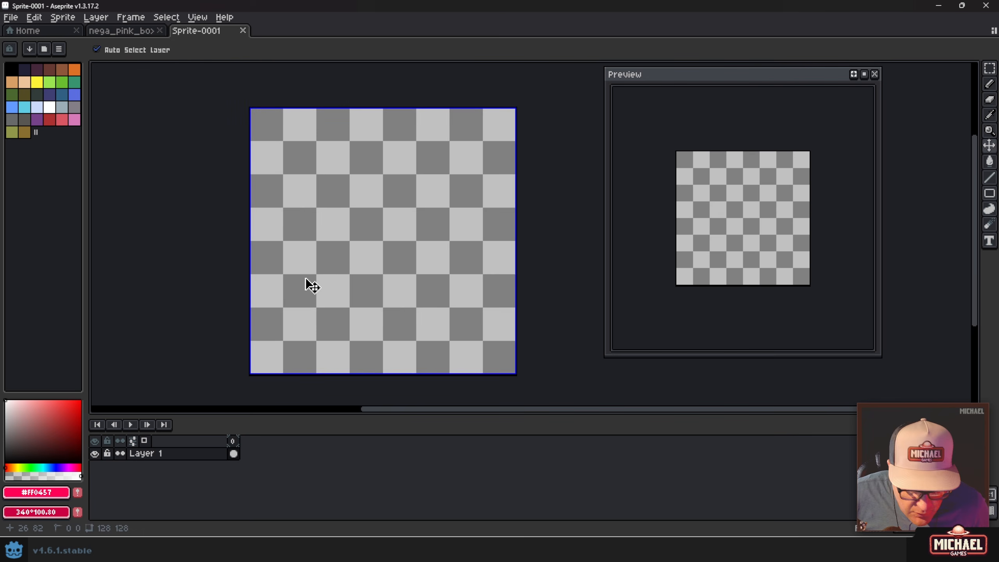
key(ctrl+v)
drag(336, 249, 413, 261)
scroll(385, 341, up, 4)
scroll(386, 341, down, 1)
scroll(429, 309, down, 3)
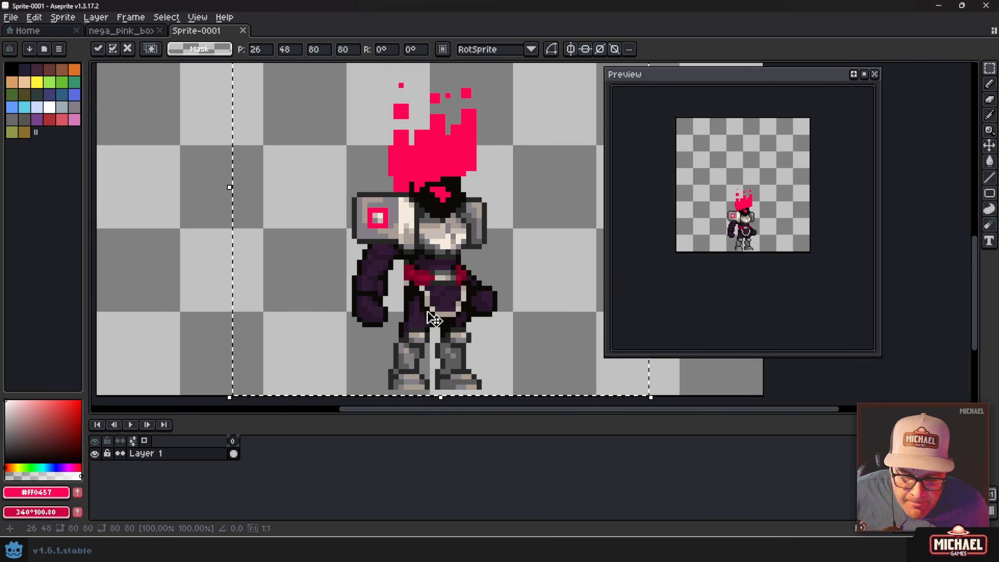
drag(427, 285, 412, 275)
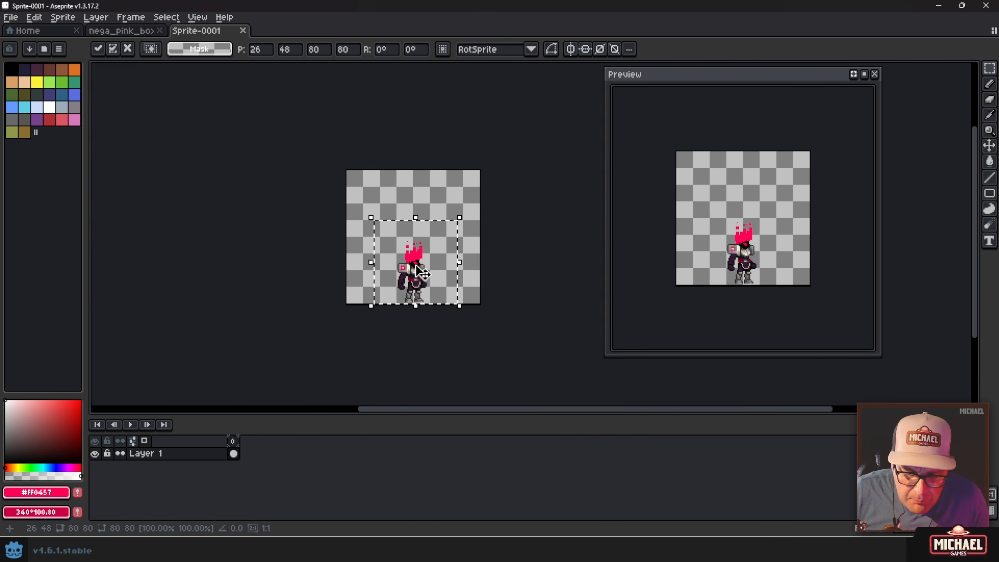
scroll(423, 272, up, 3)
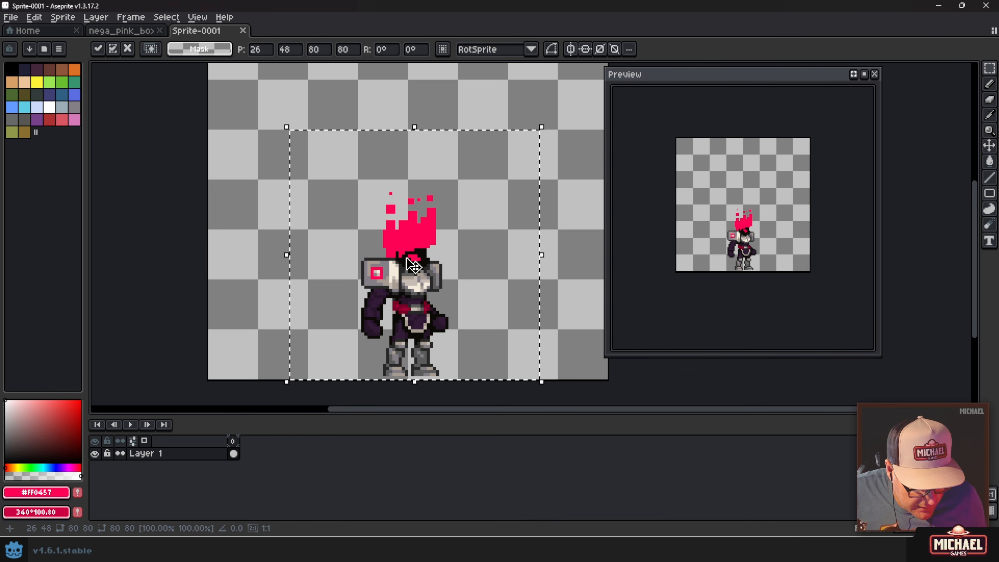
key(ctrl+d)
scroll(409, 258, down, 3)
scroll(397, 236, up, 2)
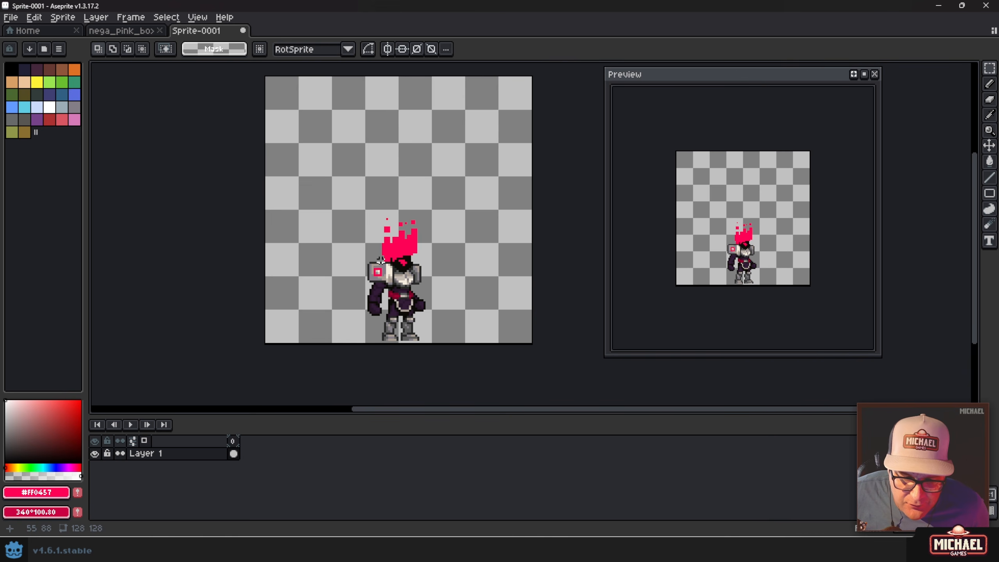
Add a new layer above the character and paint a near full-height vertical #FF0457 bar beside it with a 14 px Pencil brush
right_click(219, 454)
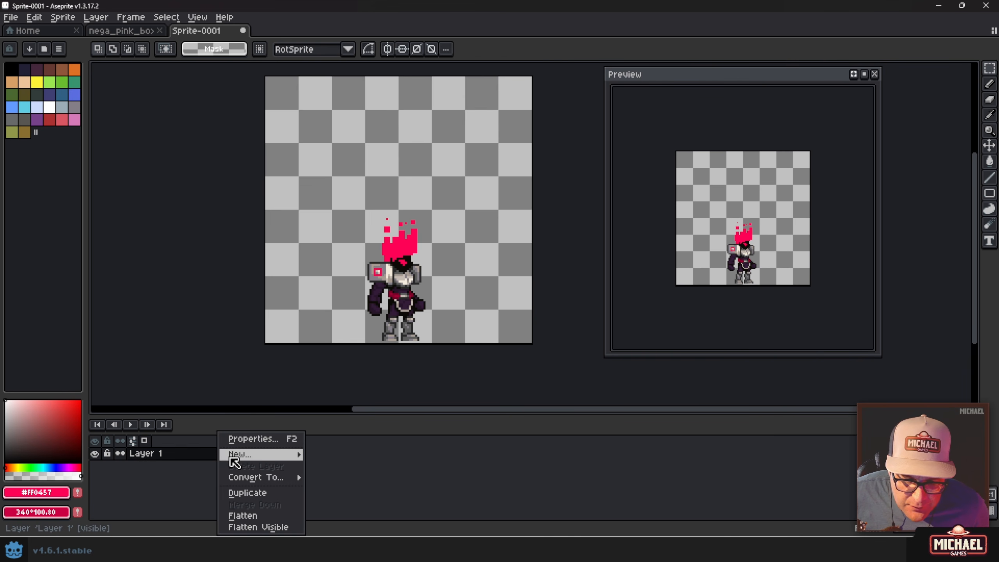
mouse_move(228, 454)
click(349, 456)
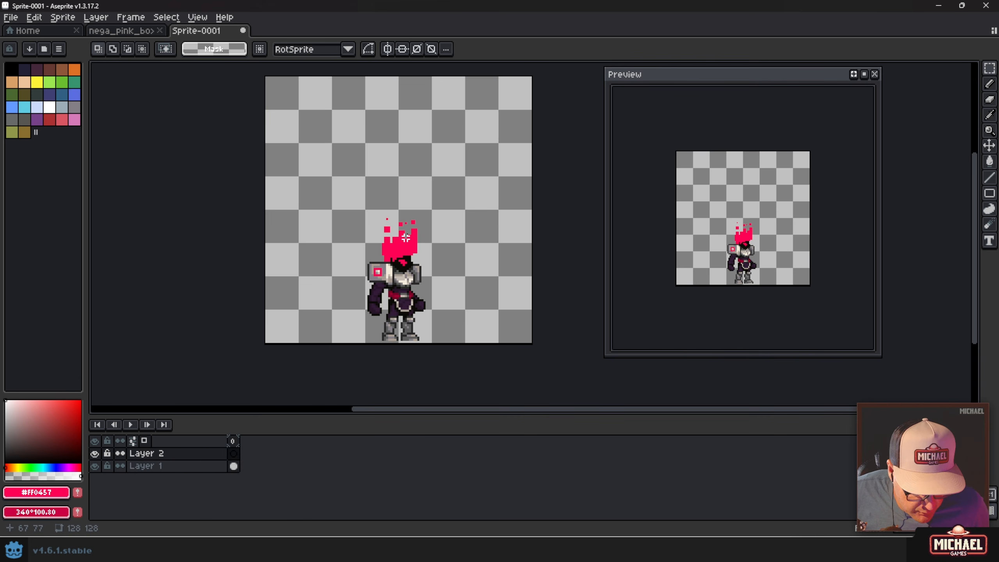
key(b)
ctrl+scroll(468, 263, down, 13)
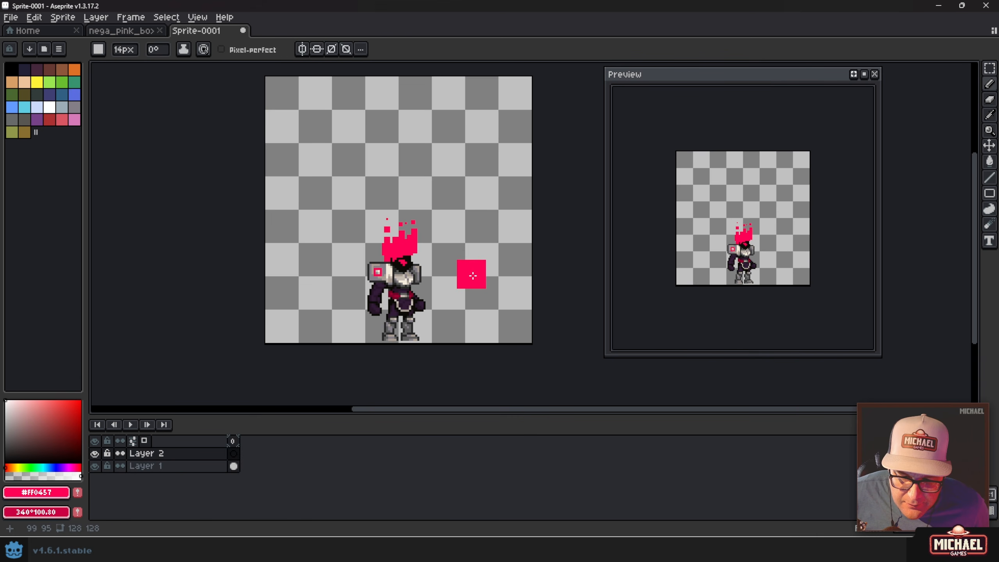
click(459, 324)
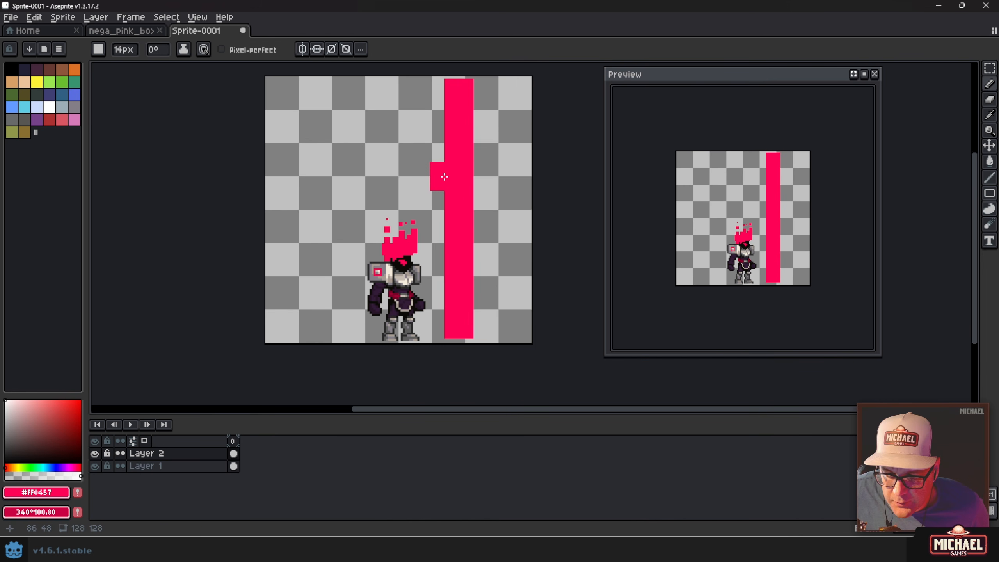
Examine the pink bar's width and height against the character at several zoom levels
drag(440, 181, 415, 201)
scroll(415, 341, up, 4)
drag(466, 348, 423, 186)
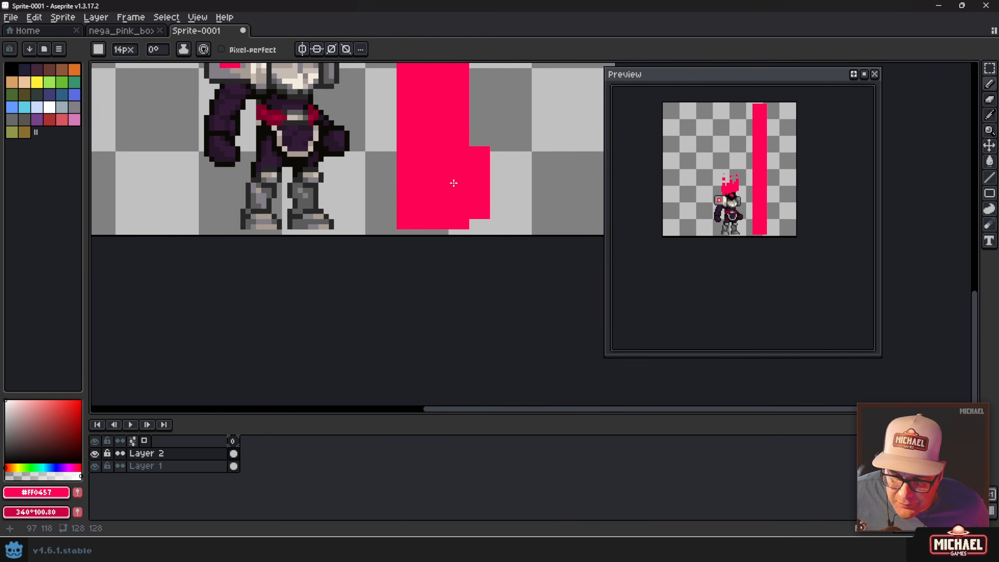
scroll(451, 179, down, 4)
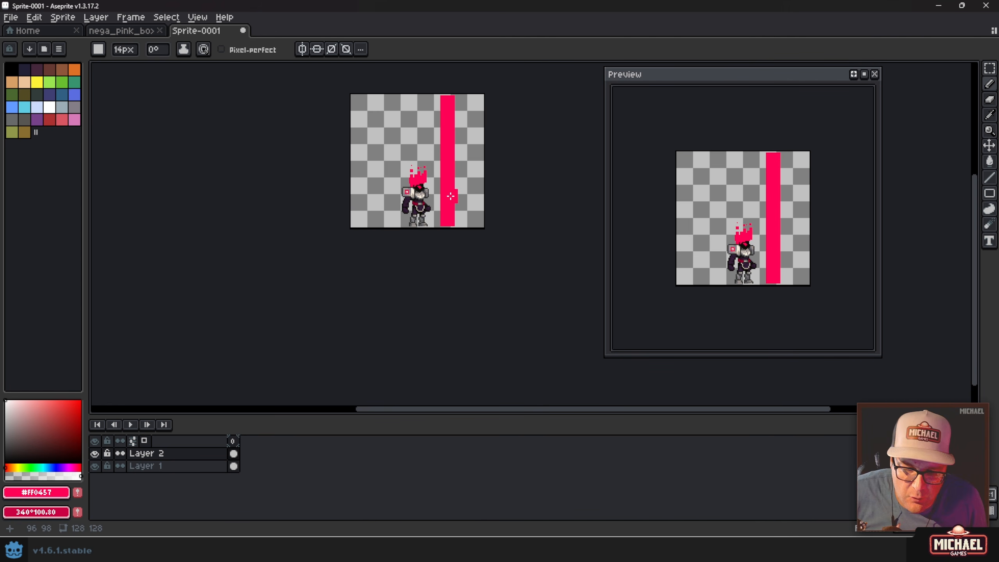
scroll(426, 176, up, 4)
scroll(428, 178, down, 2)
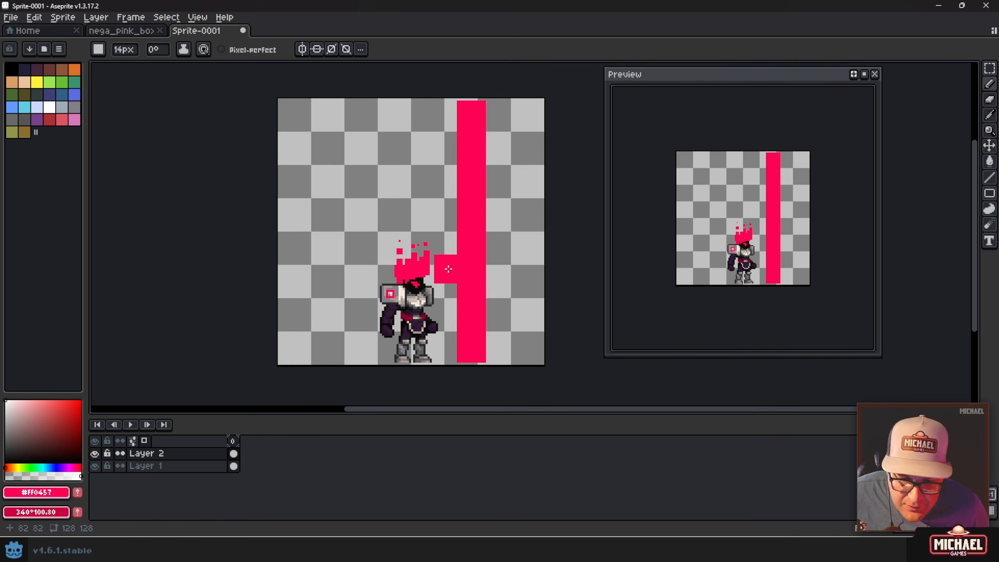
scroll(446, 266, up, 2)
scroll(464, 237, down, 3)
scroll(464, 238, up, 2)
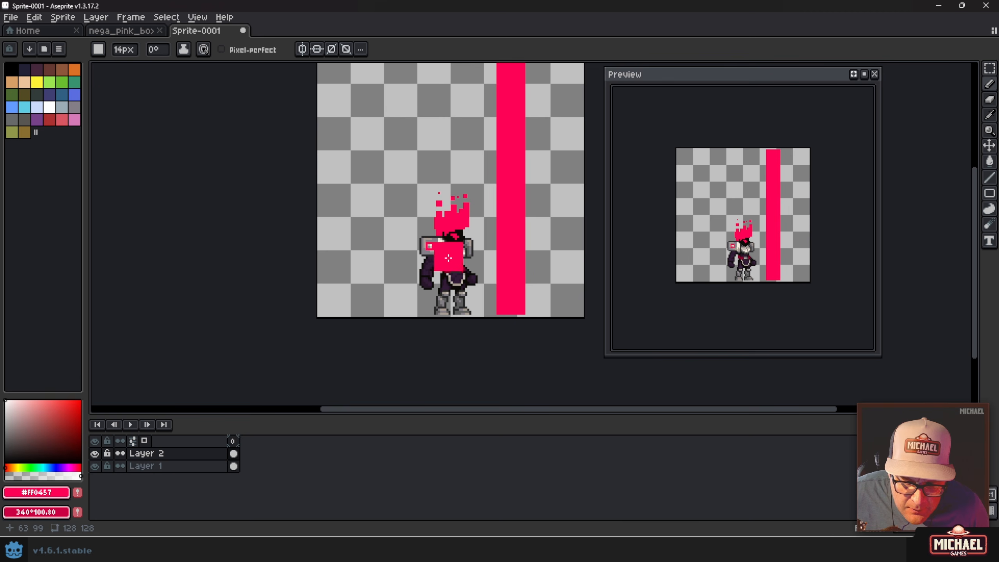
Move Layer 2's pink bar 29 px left so it overlaps the middle of the character
click(189, 452)
key(v)
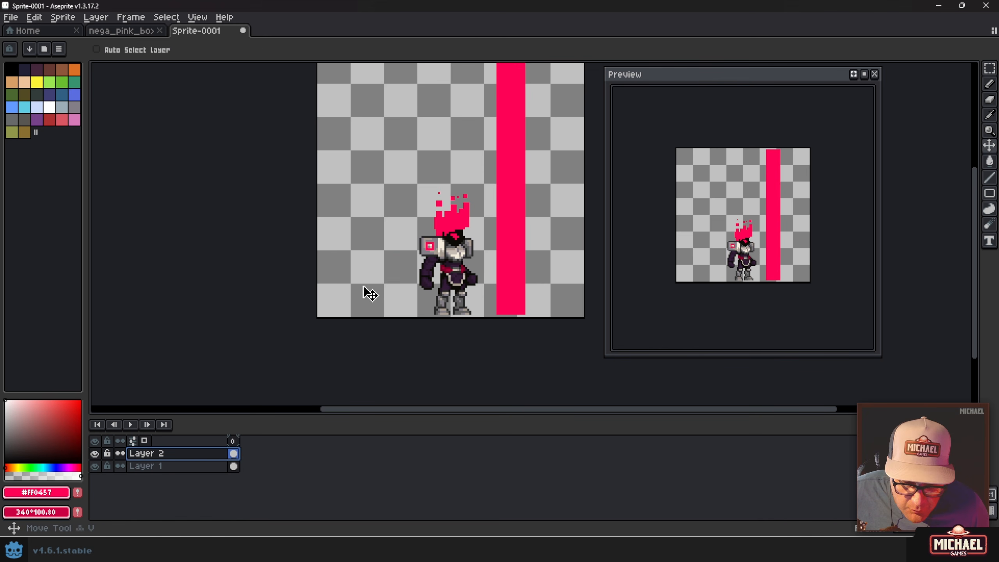
drag(503, 202, 441, 202)
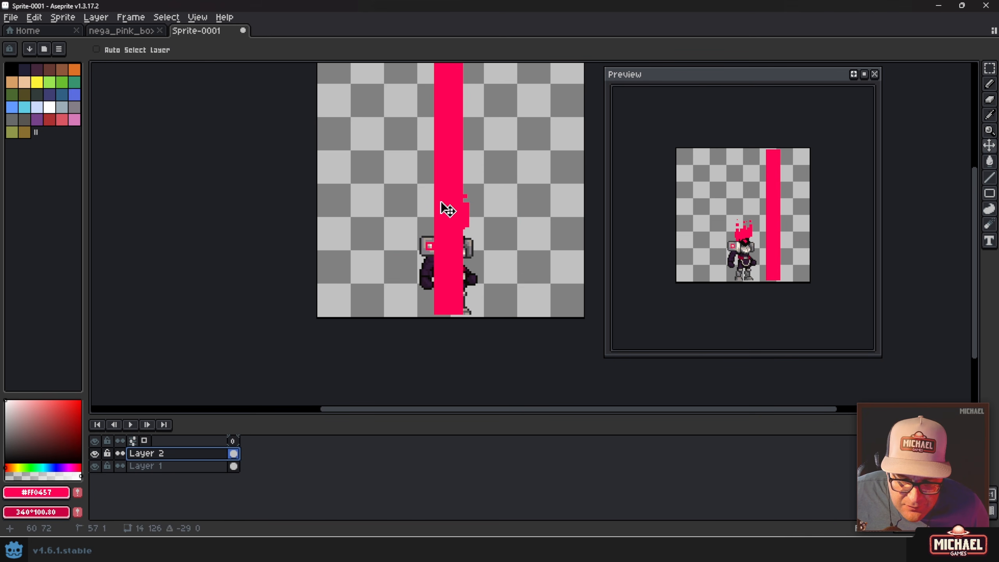
scroll(441, 202, down, 4)
scroll(442, 201, up, 4)
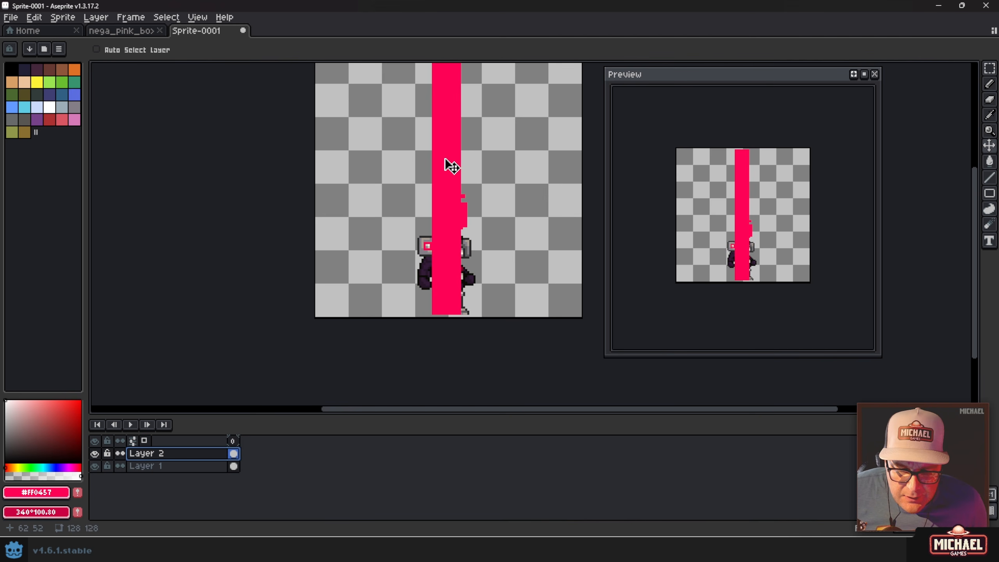
Switch to the nega_pink_box sprite and copy the full front-facing character from frame 34, including all its layers
click(134, 31)
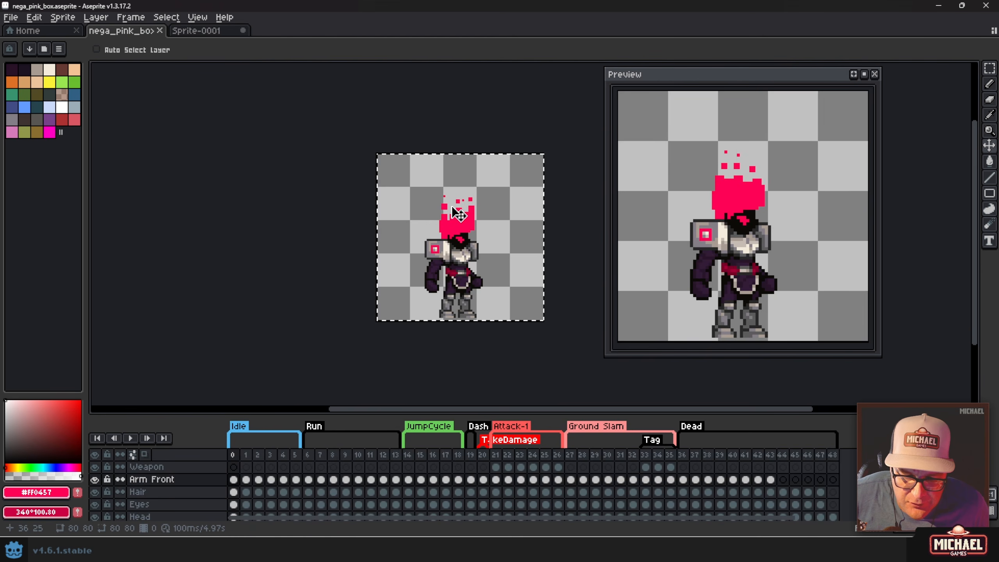
click(581, 464)
click(662, 461)
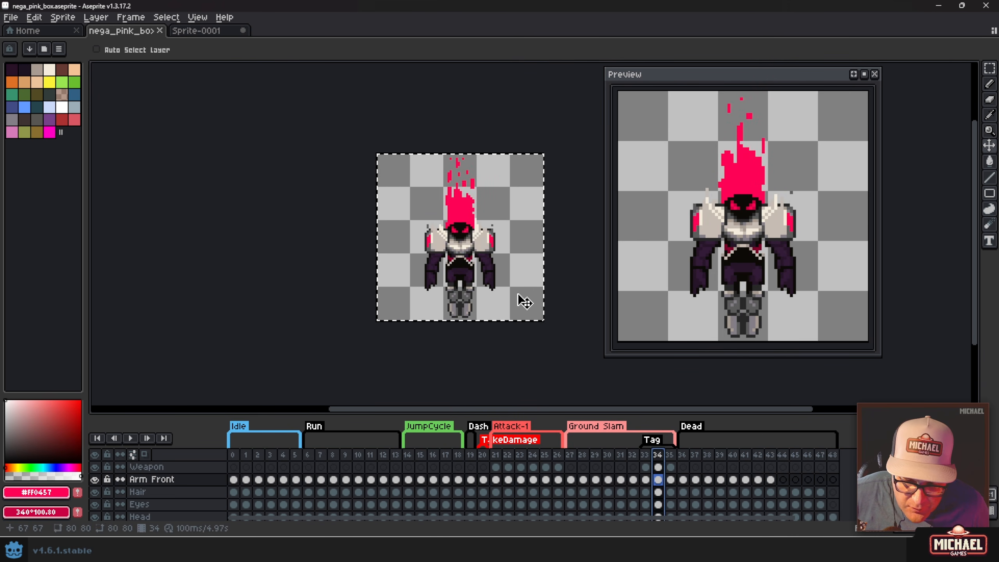
key(ctrl)
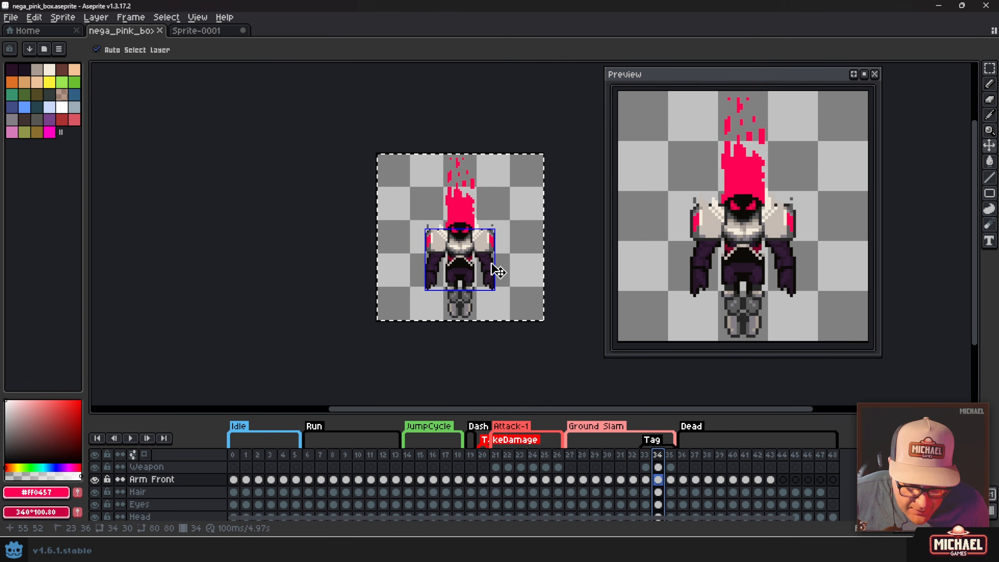
Return to Sprite-0001 and add a new empty frame after frame 0
click(176, 31)
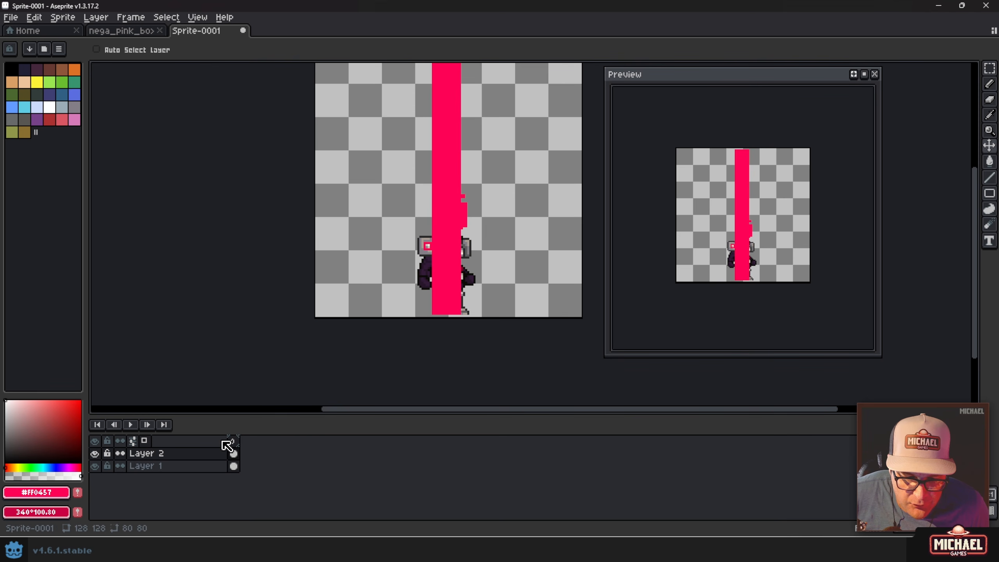
click(234, 441)
key(alt+b)
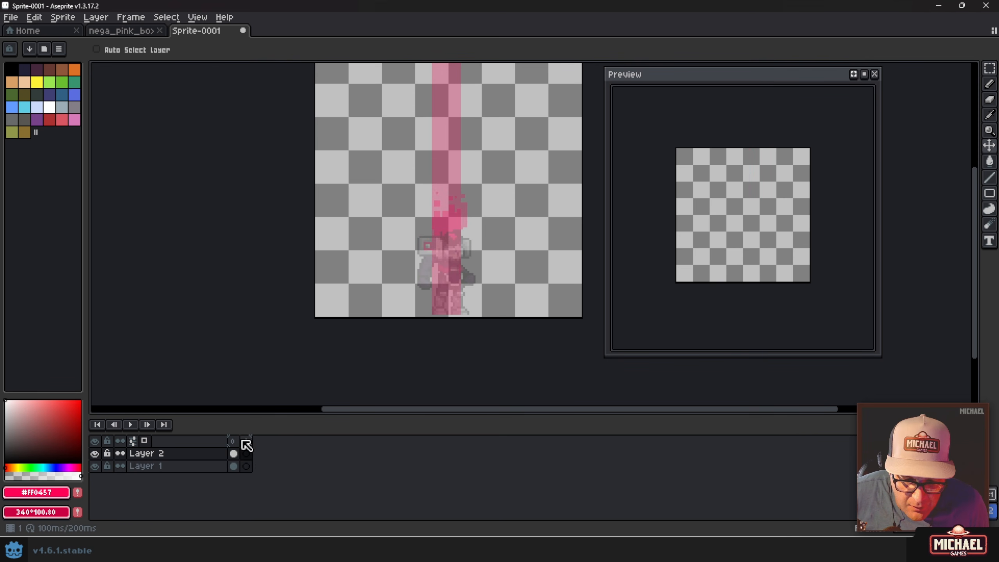
Paste the front-facing character into Layer 1 of frame 1 and place it at position 25, 48 over the onion-skinned idle pose
click(247, 466)
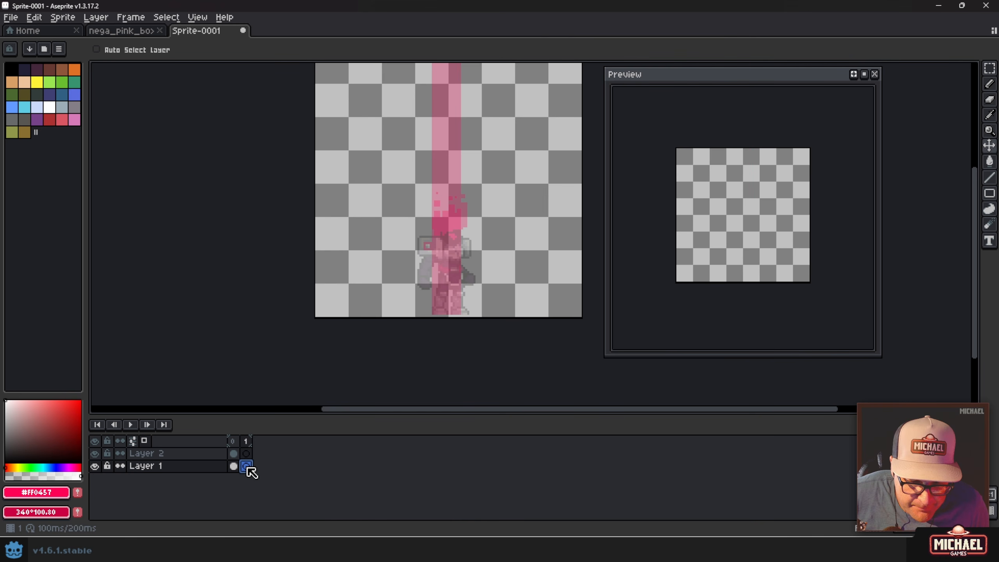
key(ctrl+v)
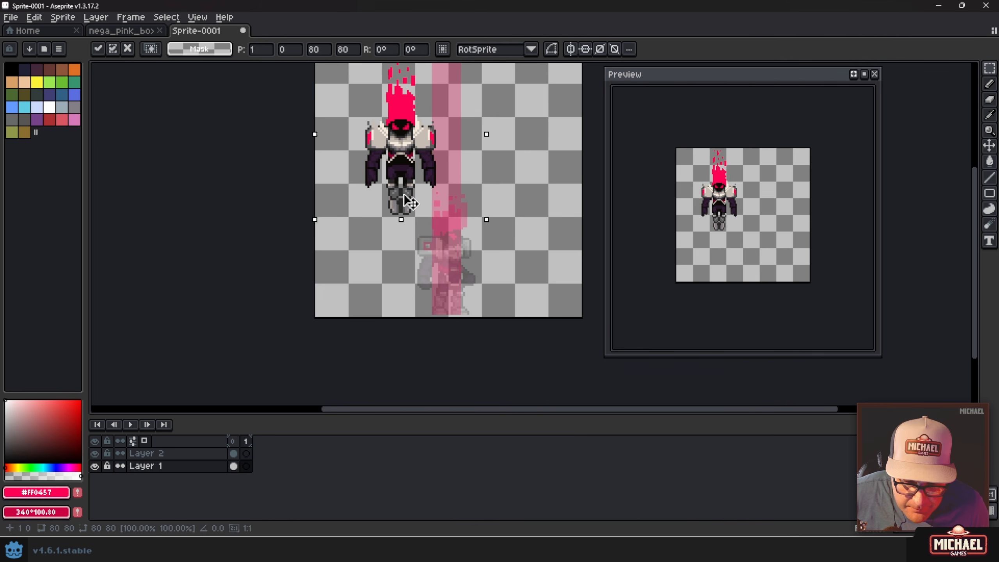
drag(405, 199, 459, 303)
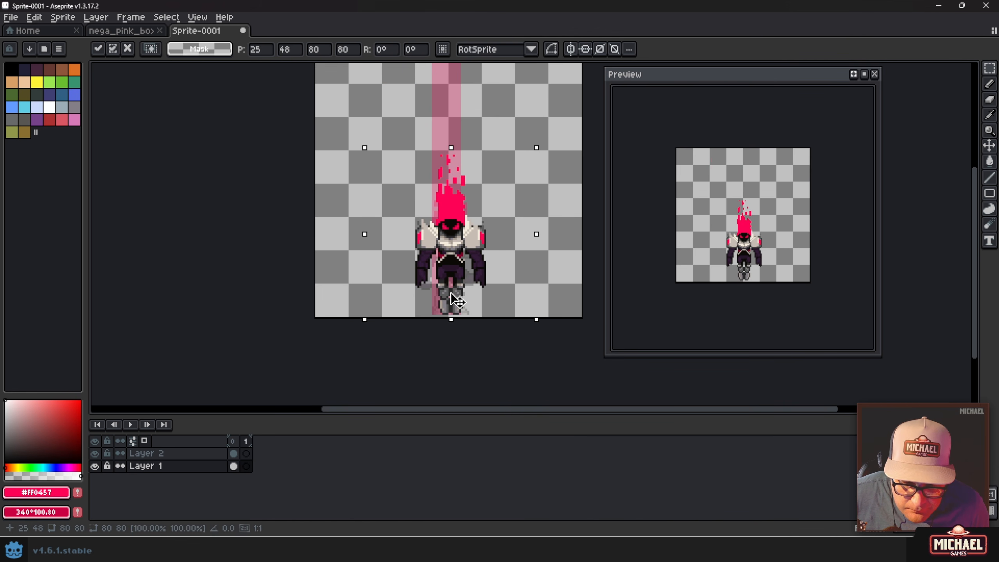
scroll(459, 309, up, 5)
scroll(460, 161, down, 5)
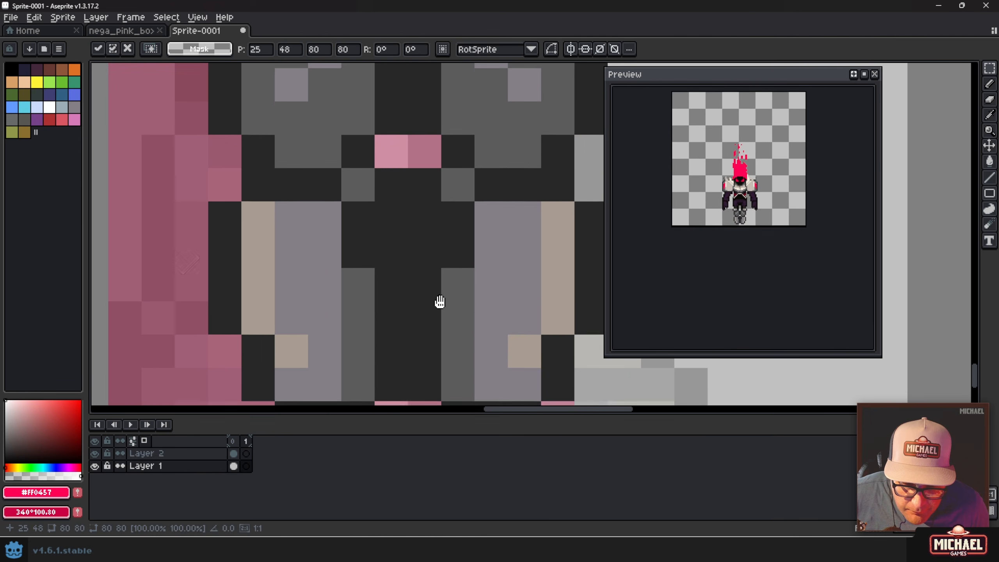
scroll(467, 160, down, 4)
scroll(467, 160, up, 4)
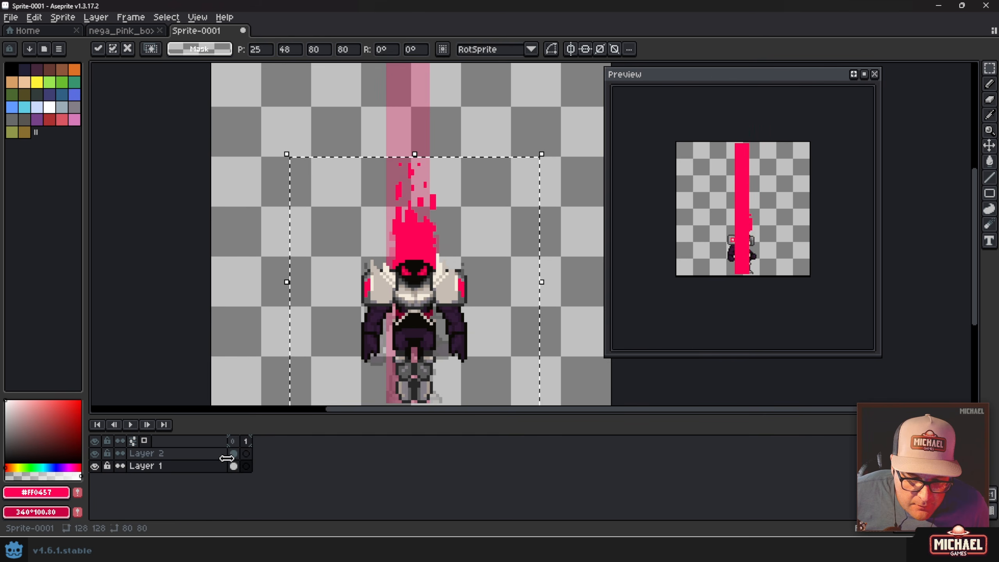
Drop the pasted selection and copy Layer 2's pink bar cel from frame 0 into frame 1
click(234, 453)
key(ctrl+d)
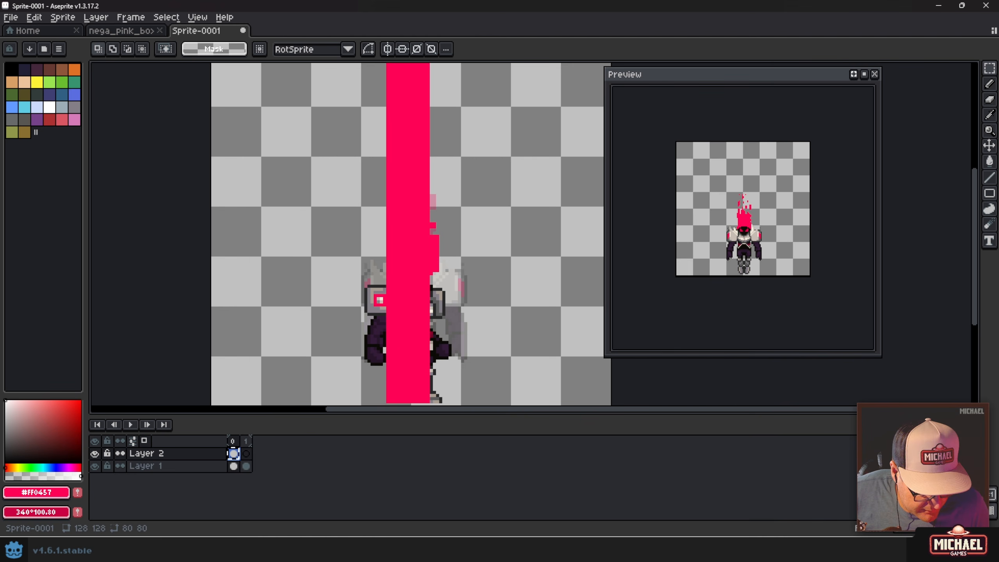
click(248, 460)
scroll(422, 203, down, 2)
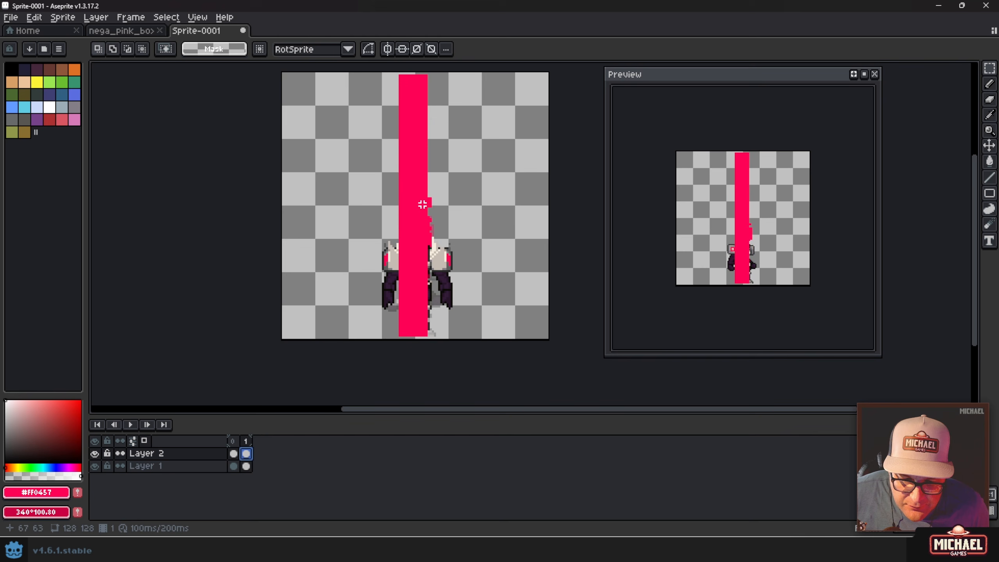
scroll(410, 304, up, 3)
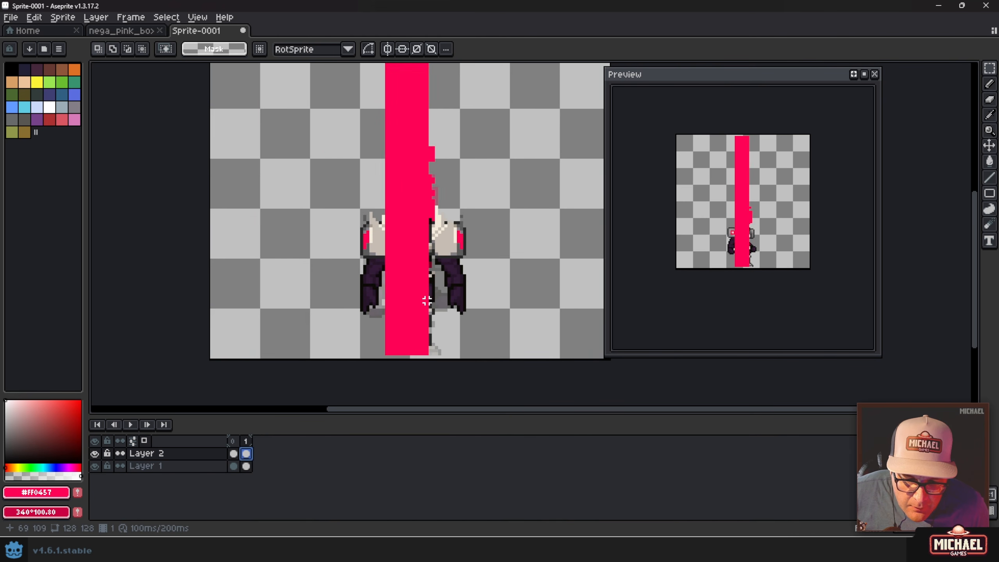
Hide Layer 2 and shift the front-facing character in Layer 1 of frame 1 about 1 px left
click(95, 454)
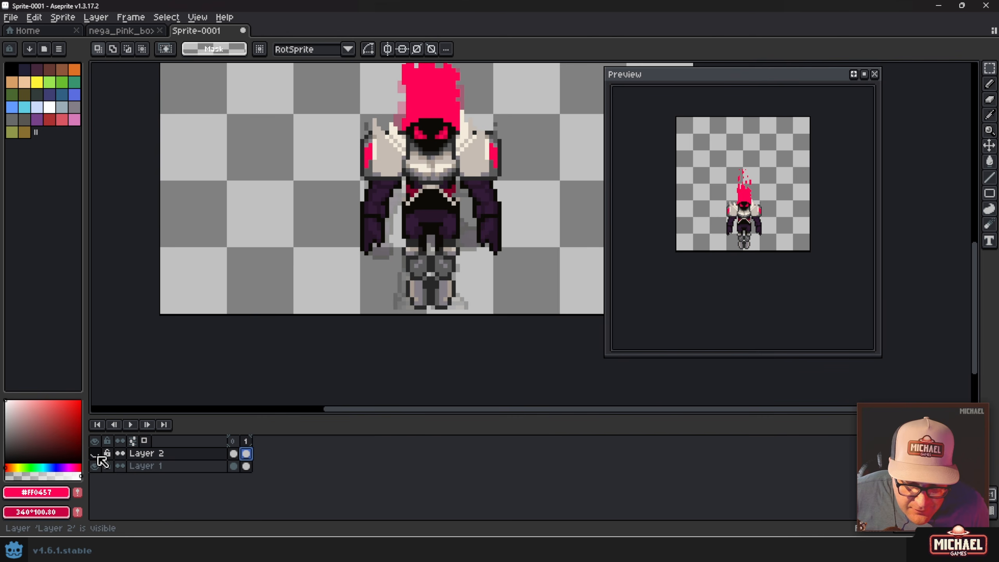
scroll(434, 286, up, 1)
key(v)
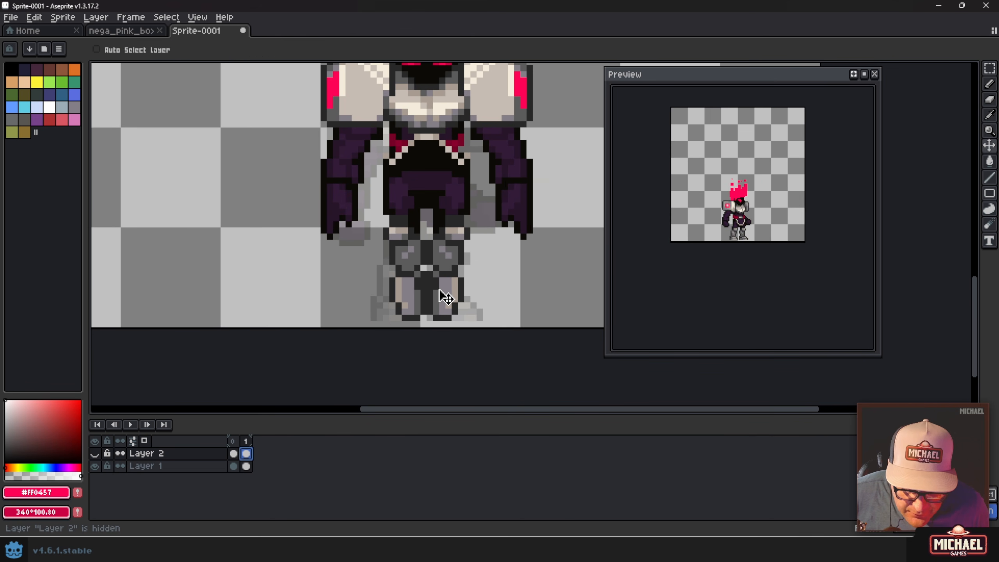
click(244, 467)
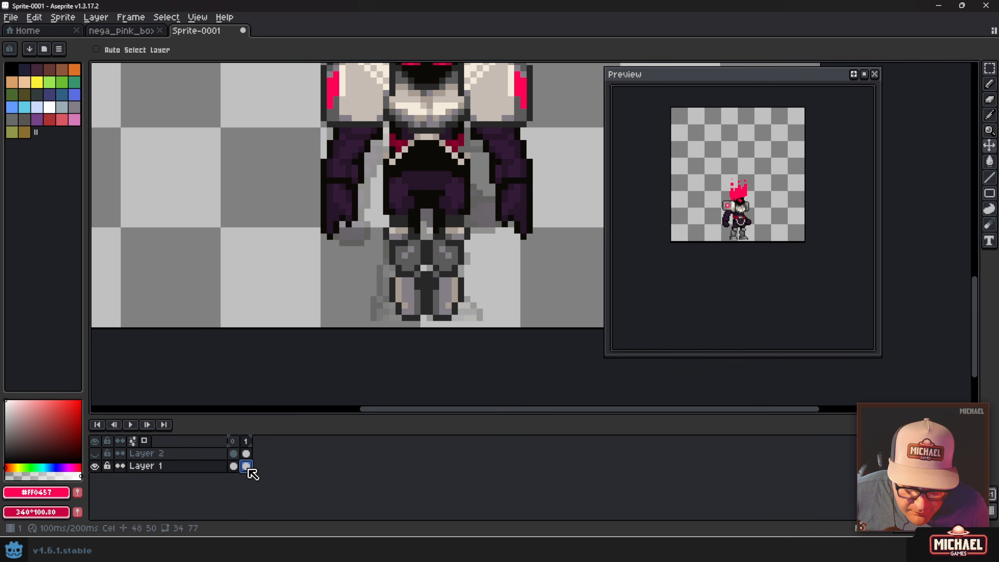
drag(455, 277, 448, 279)
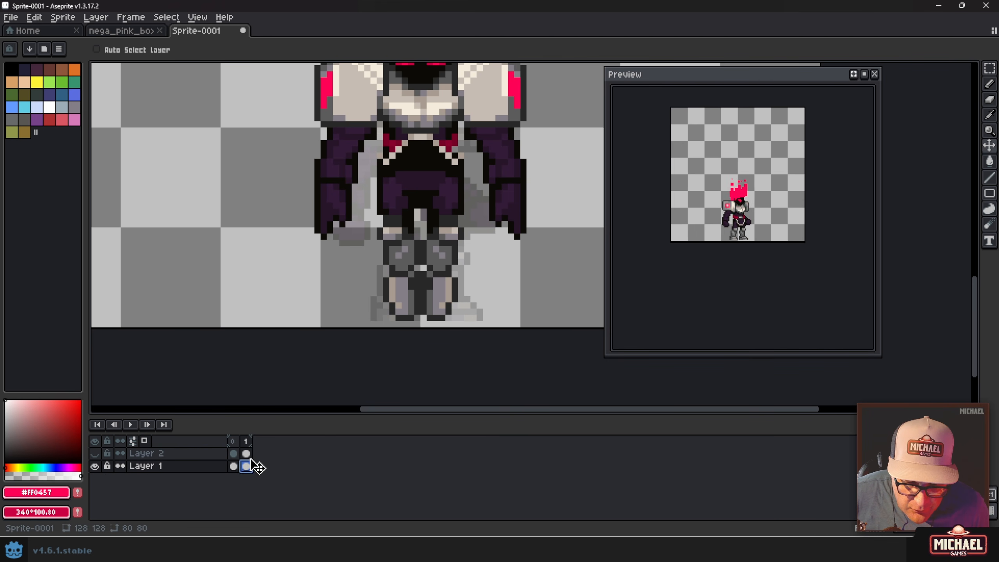
Show Layer 2 again and shift its pink bar in frame 1 about 1 px right to position 57, 1
click(94, 454)
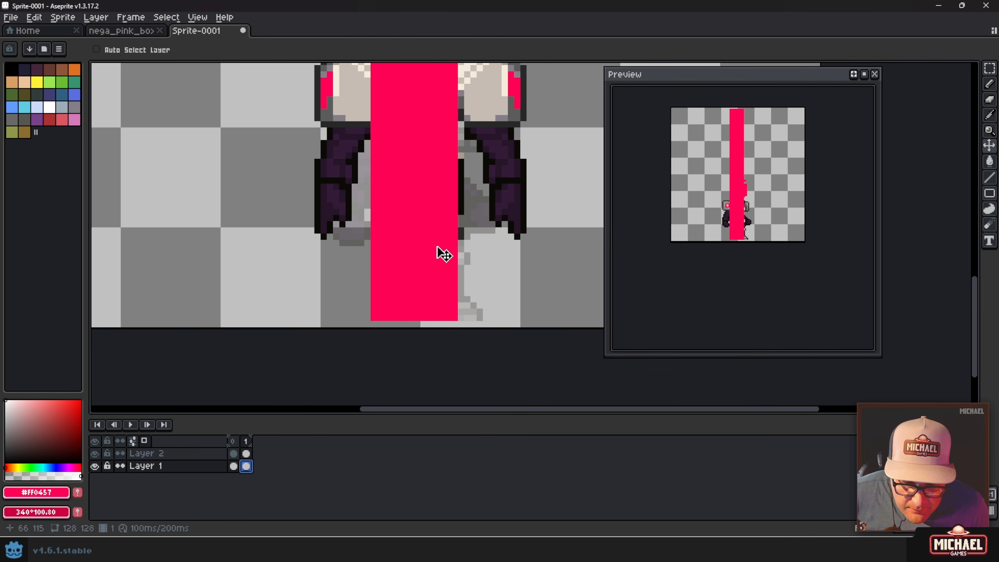
click(247, 454)
drag(447, 254, 448, 252)
scroll(439, 185, down, 4)
drag(423, 155, 419, 301)
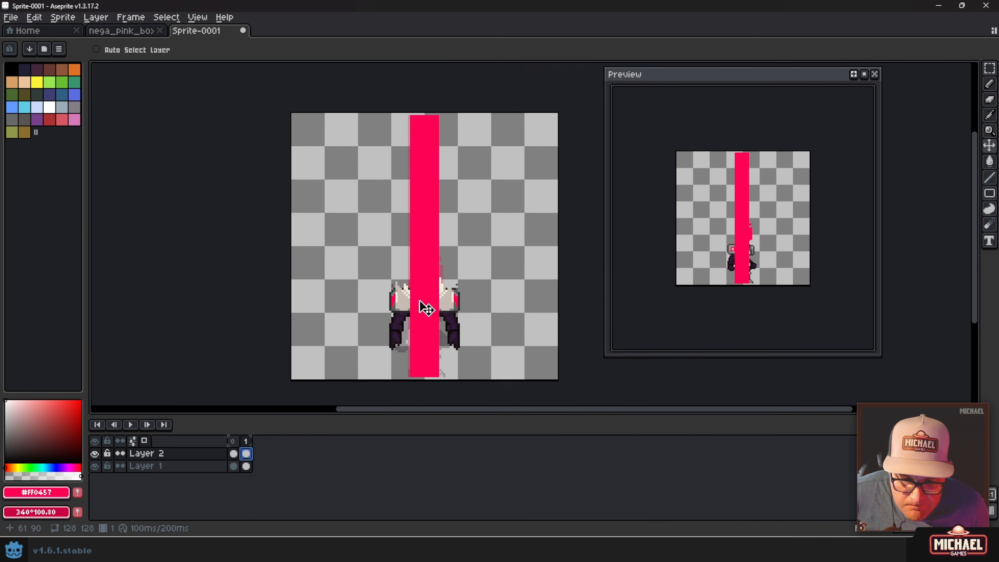
drag(714, 278, 774, 279)
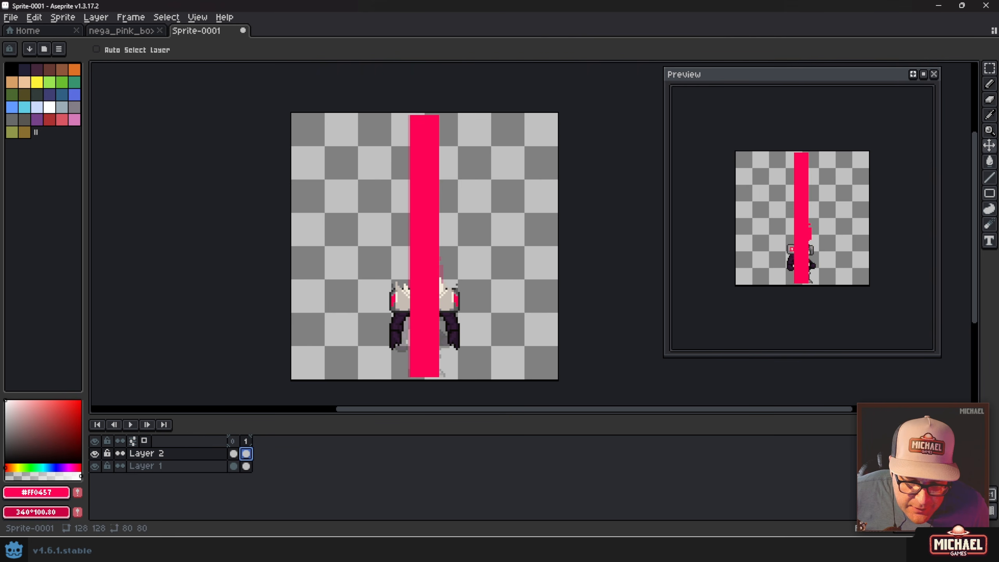
Shift Layer 2's pink bar in frame 0 about 1 px right so it lines up with the bar in frame 1
click(234, 454)
scroll(390, 272, up, 2)
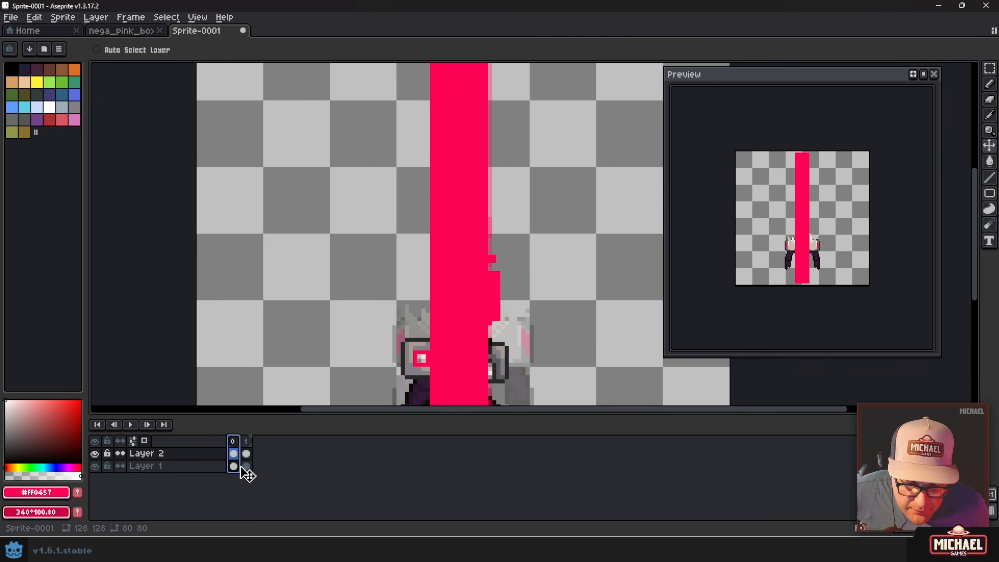
click(234, 454)
scroll(452, 308, down, 3)
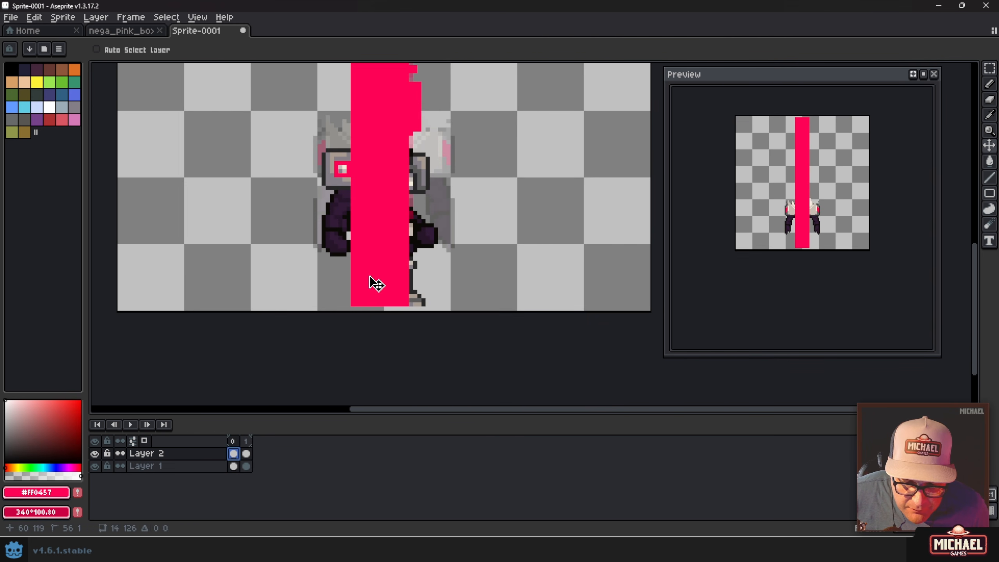
drag(374, 278, 388, 305)
scroll(384, 279, down, 2)
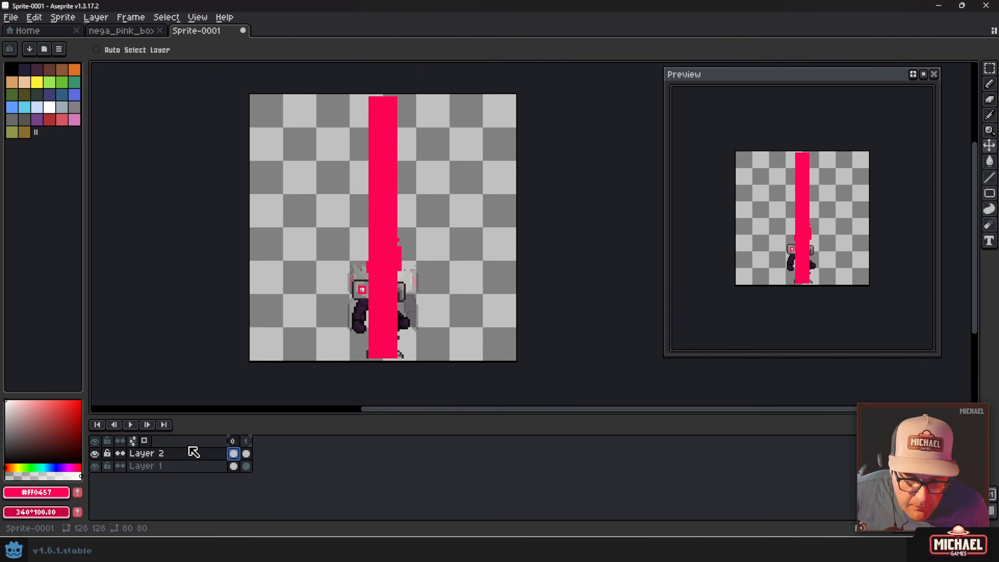
Try moving Layer 1 above Layer 2 in frame 1 so the character stands in front of the pink bar
click(246, 440)
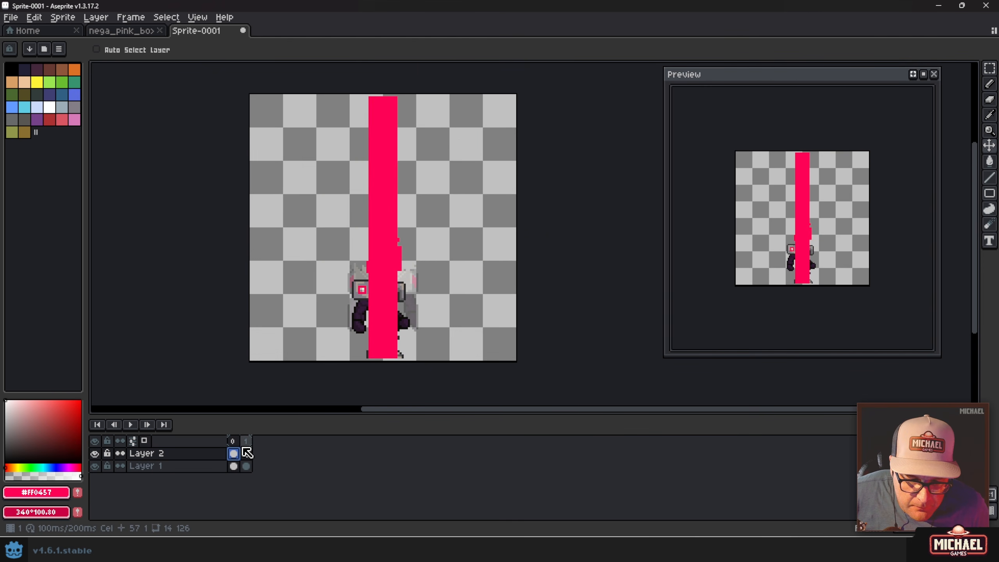
click(154, 467)
drag(153, 466, 157, 456)
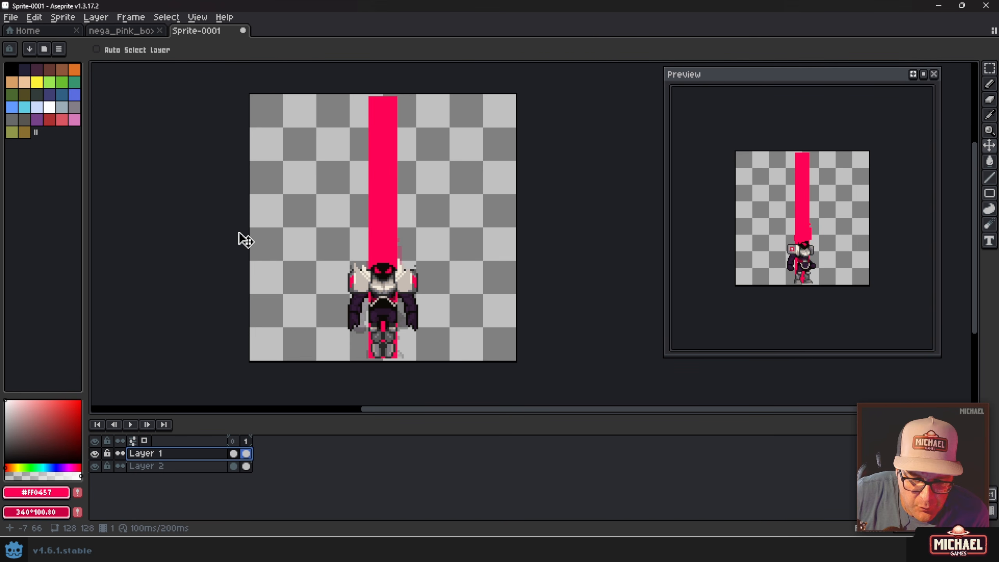
View the Run pose in frame 8 and the first Ground Slam pose in frame 27 of nega_pink_box
click(135, 32)
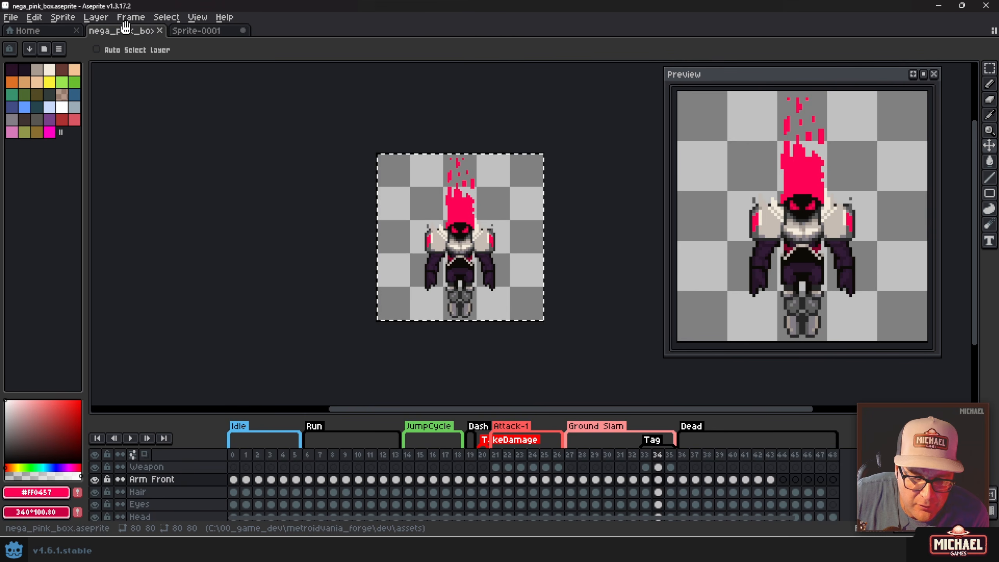
click(333, 467)
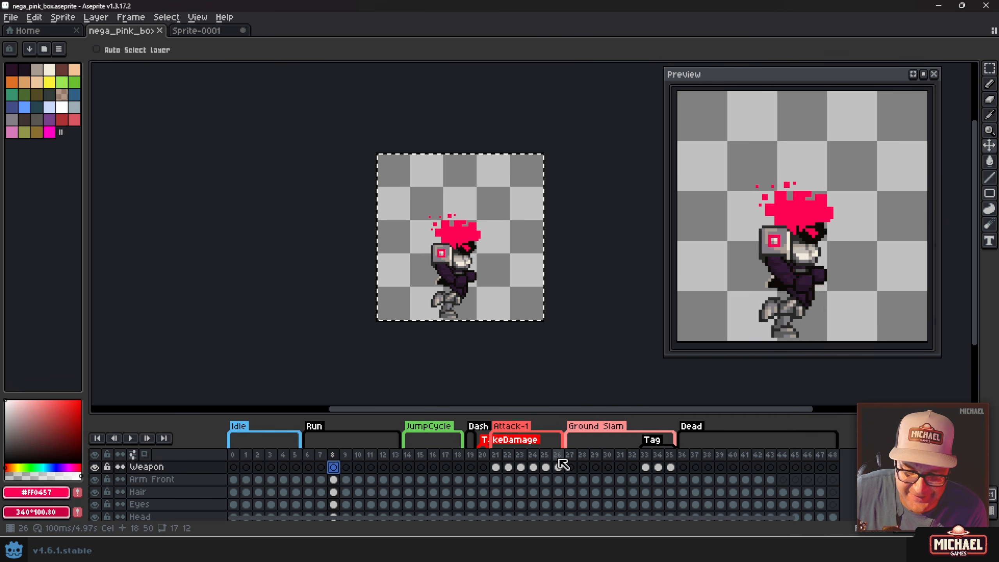
click(573, 466)
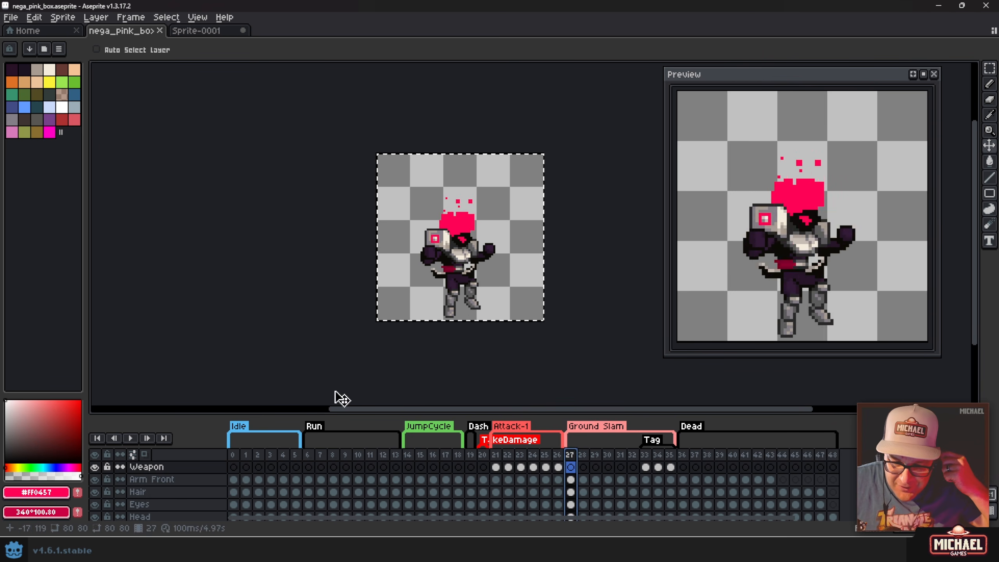
Return to Sprite-0001 and compare the beam with Layer 1 shown and hidden, rechecking the Ground Slam poses in nega_pink_box
click(199, 31)
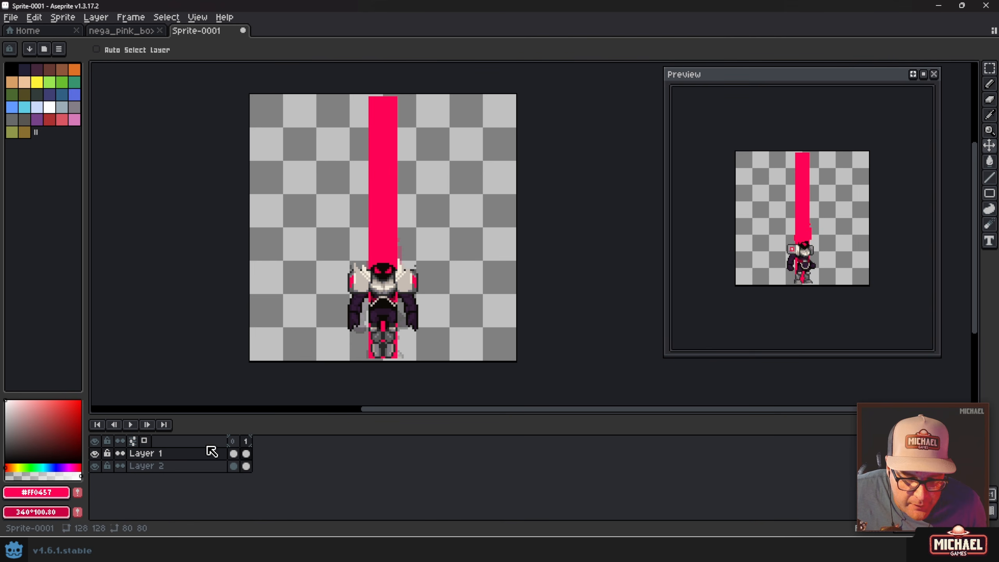
click(95, 454)
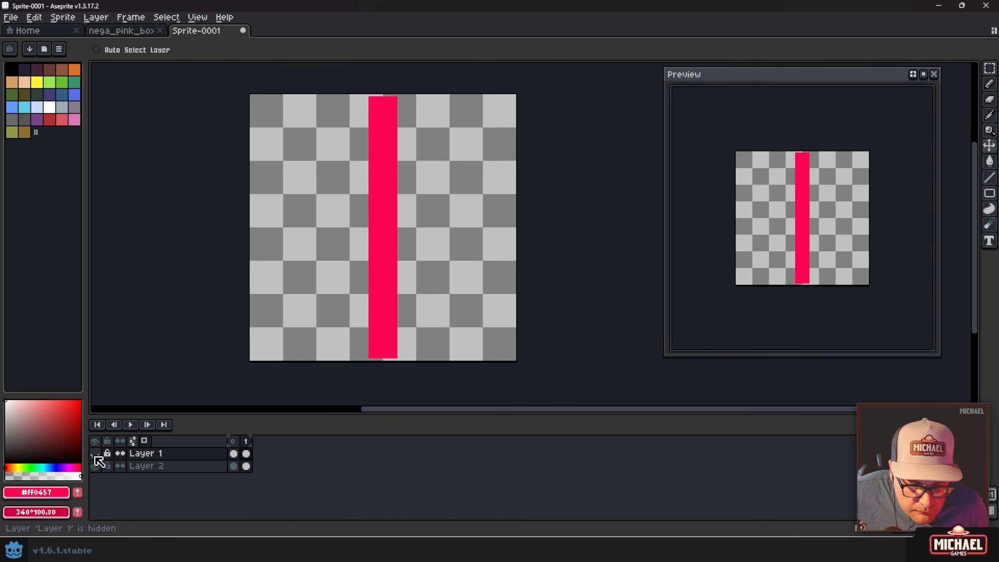
click(95, 454)
click(95, 455)
click(95, 454)
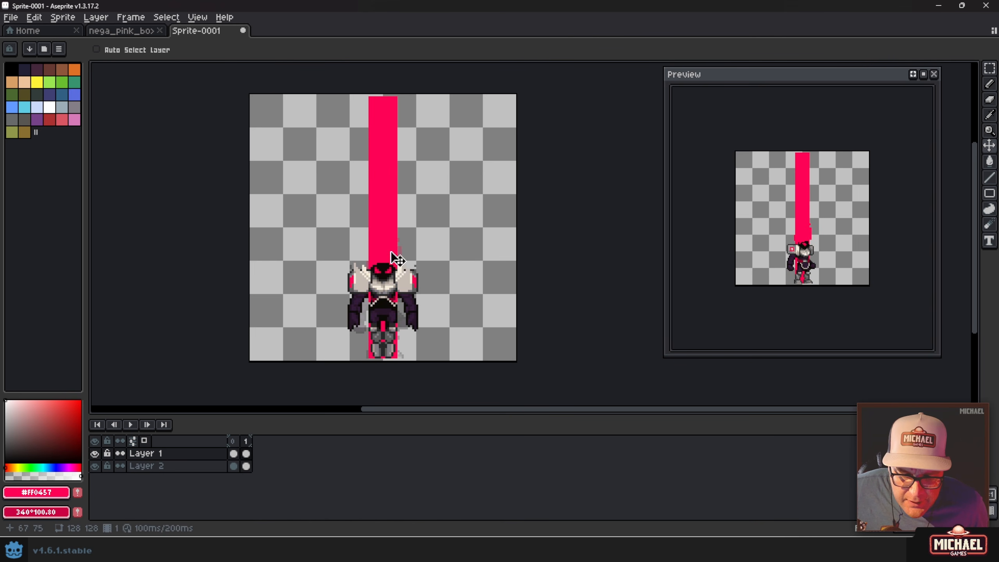
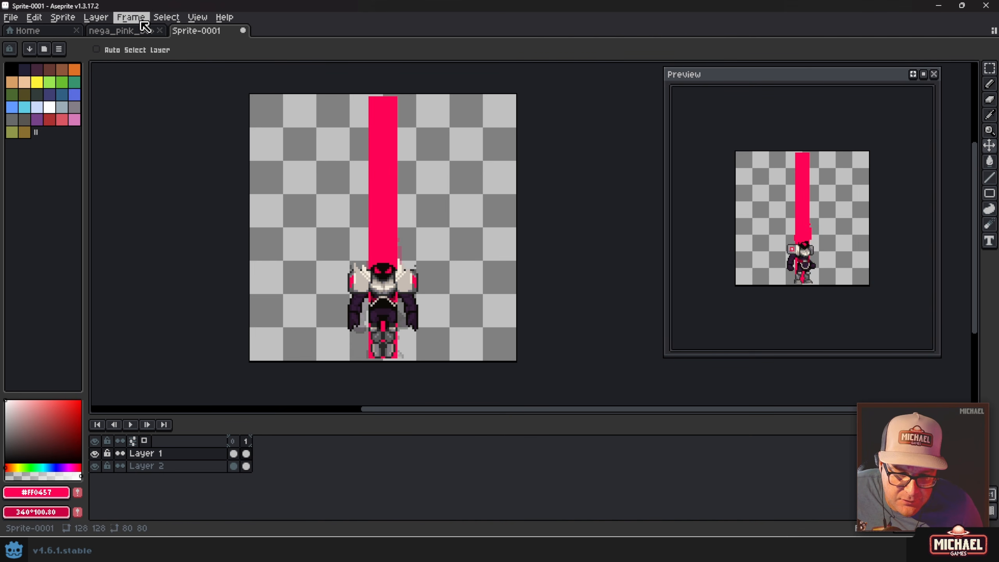
click(126, 30)
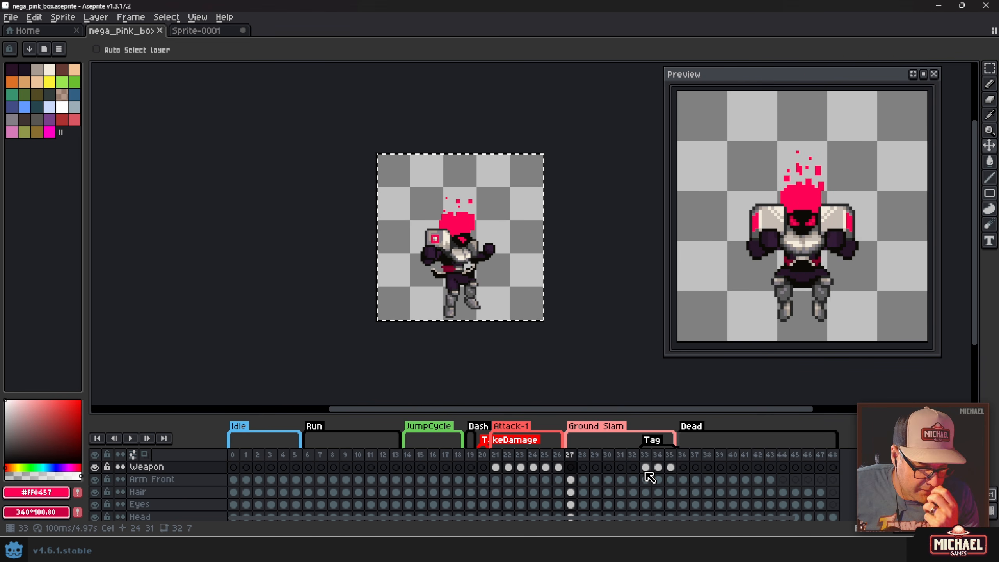
click(195, 31)
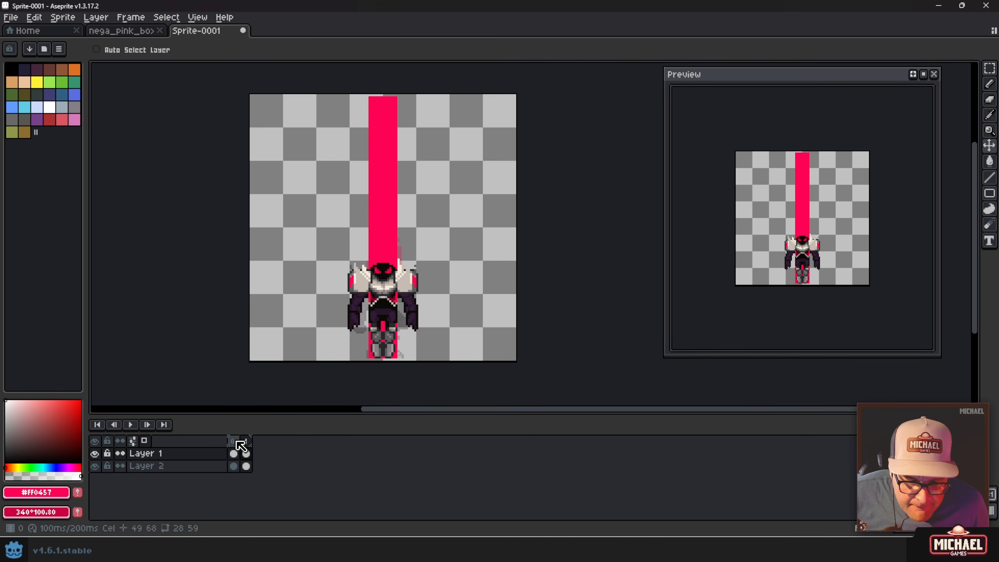
click(95, 455)
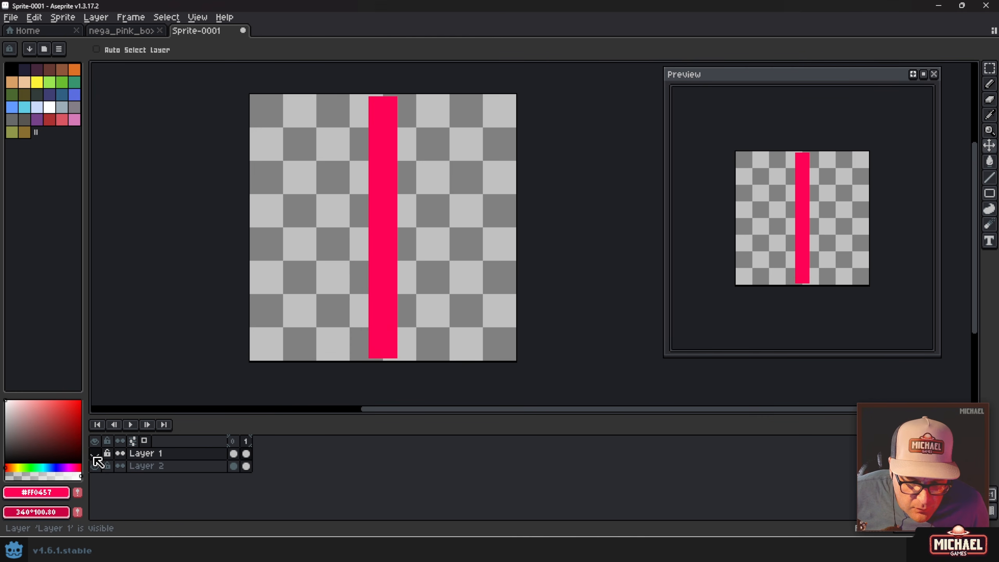
click(95, 455)
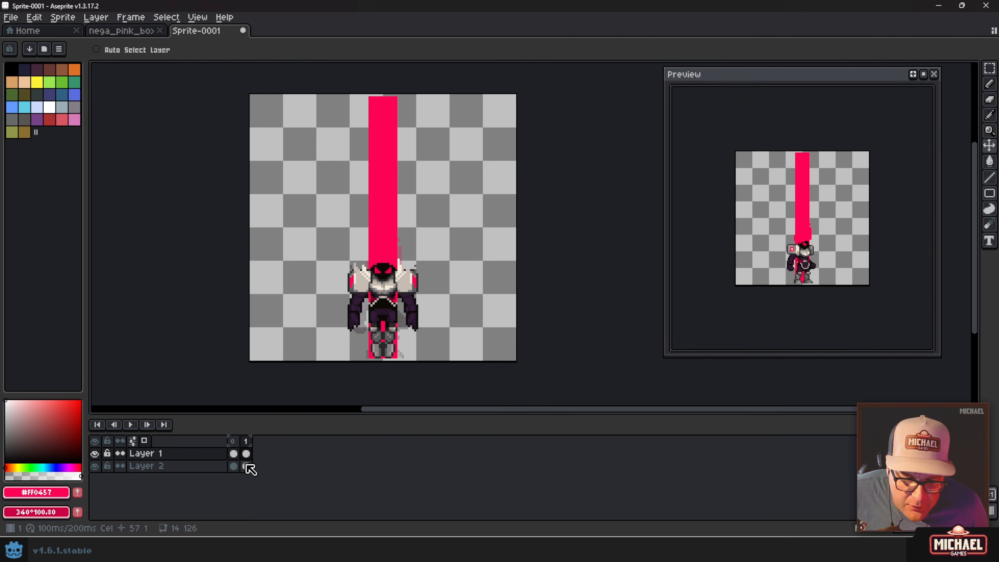
Check the beam with Layer 1 hidden, show it again and move Layer 1 back below Layer 2
click(165, 455)
click(95, 454)
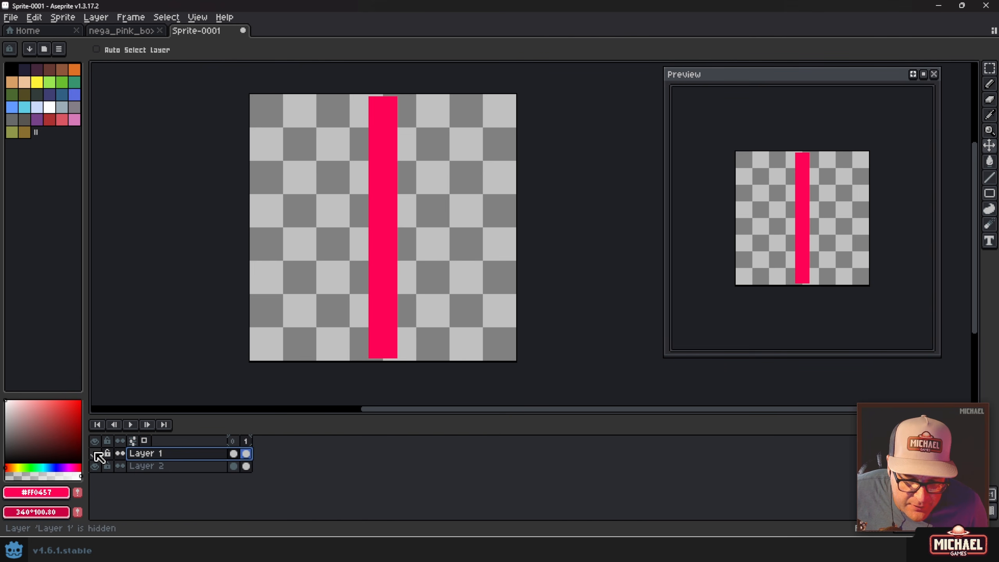
click(95, 455)
mouse_move(199, 456)
mouse_down()
mouse_move(204, 480)
mouse_move(167, 469)
mouse_up()
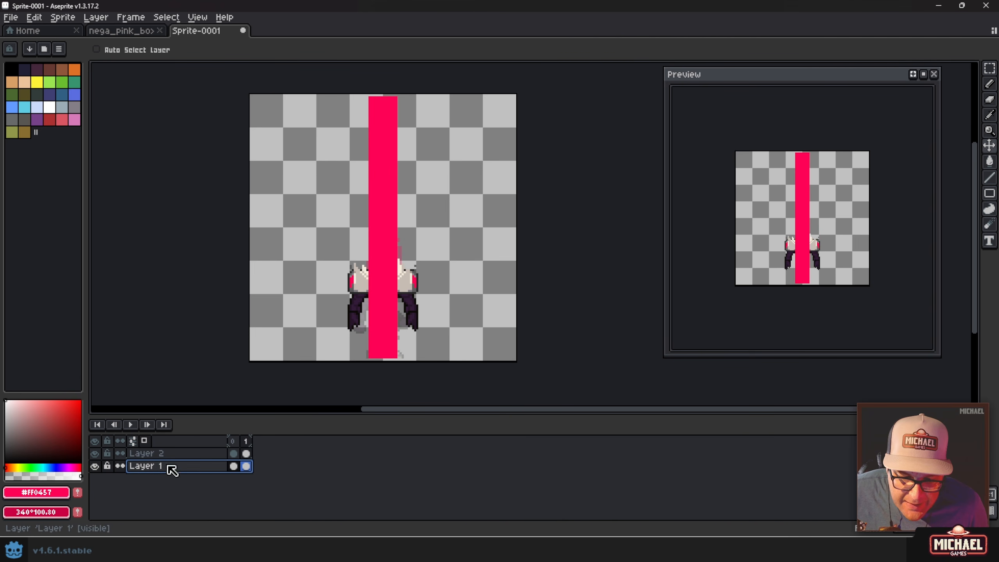
Rename the character layer, Layer 1, to "ref" and lock it against editing
double_click(156, 466)
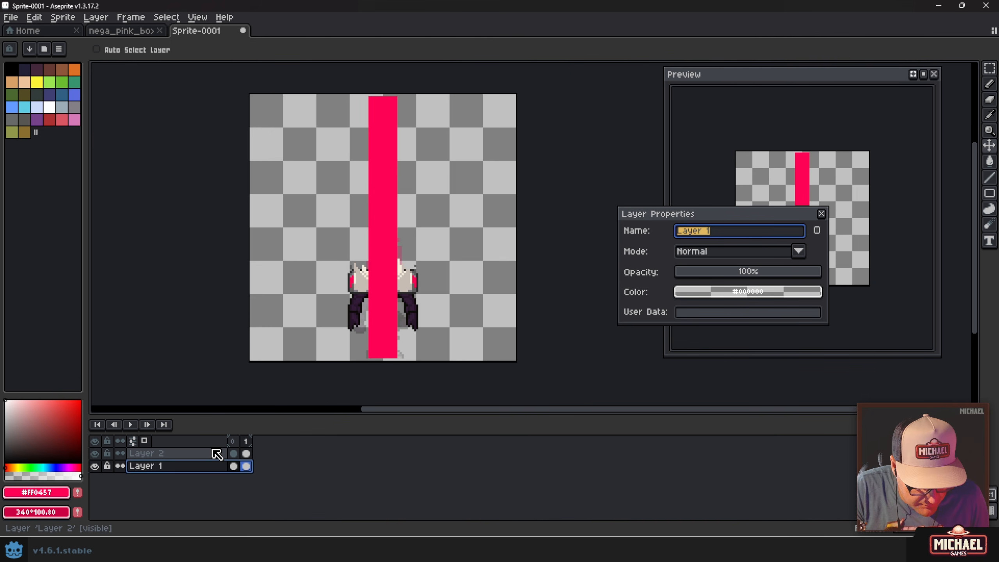
text(ref)
key(Return)
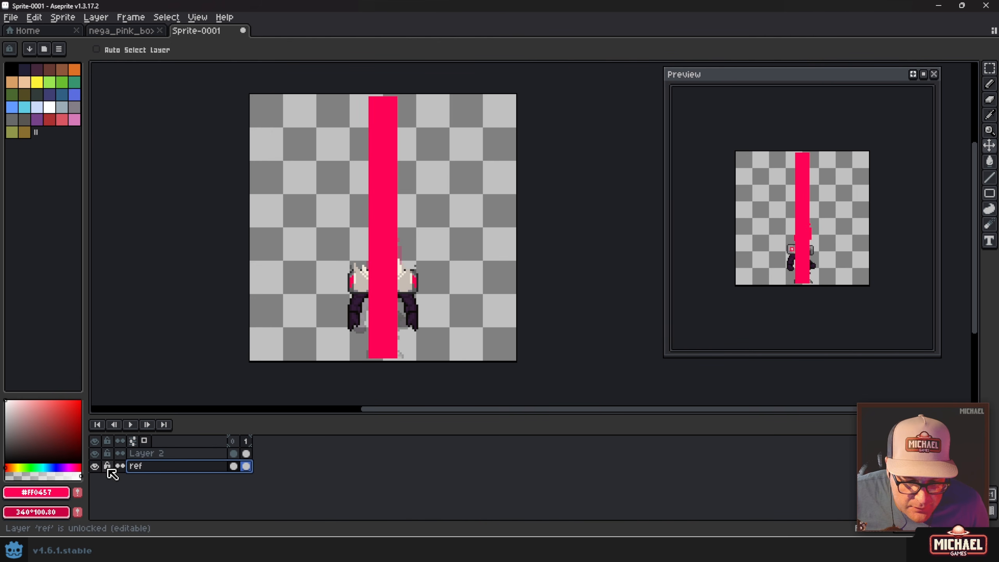
click(95, 466)
click(94, 466)
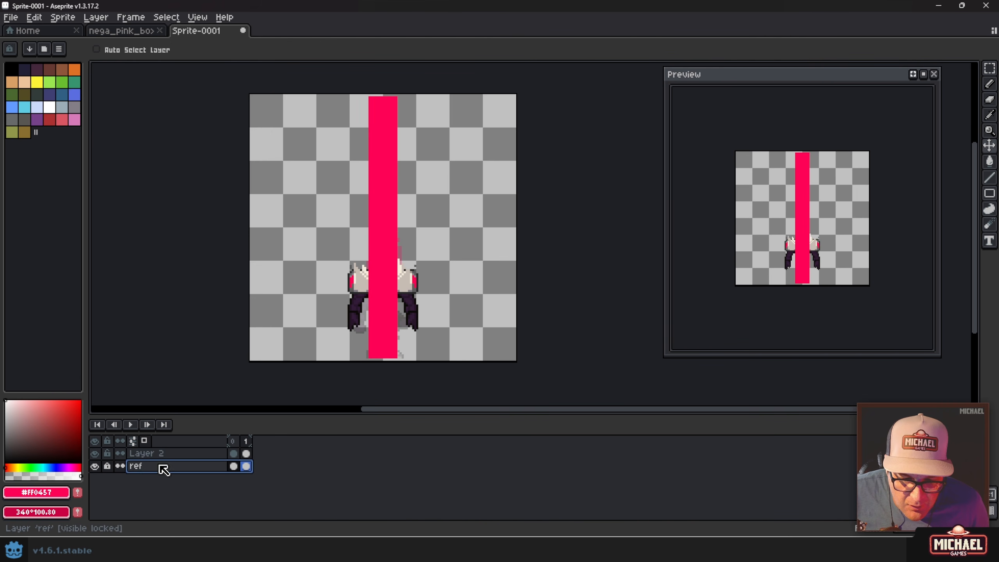
Select Layer 2's cel in frame 1 and set up an 8 px square pencil with left-right symmetry about the canvas centre
click(246, 454)
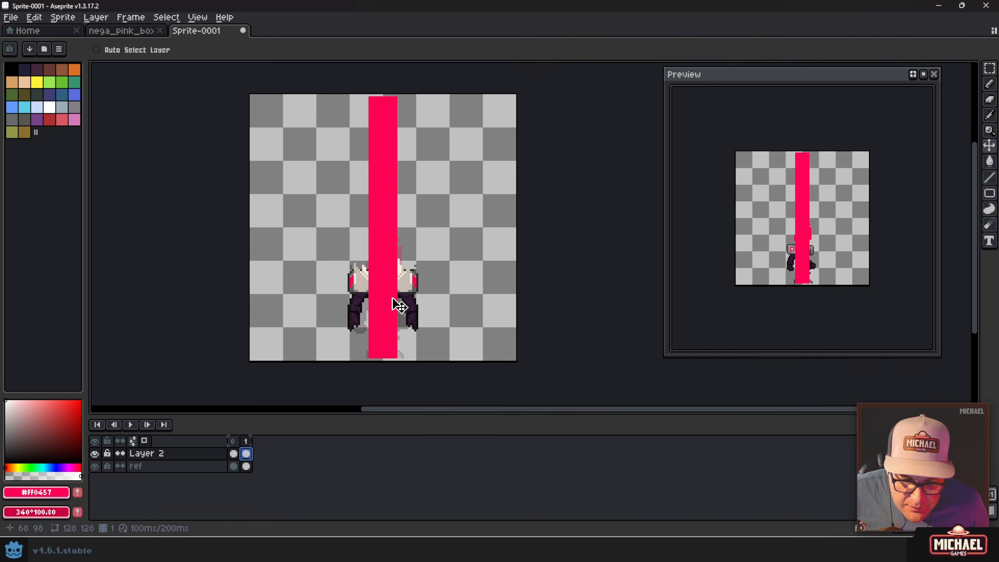
key(b)
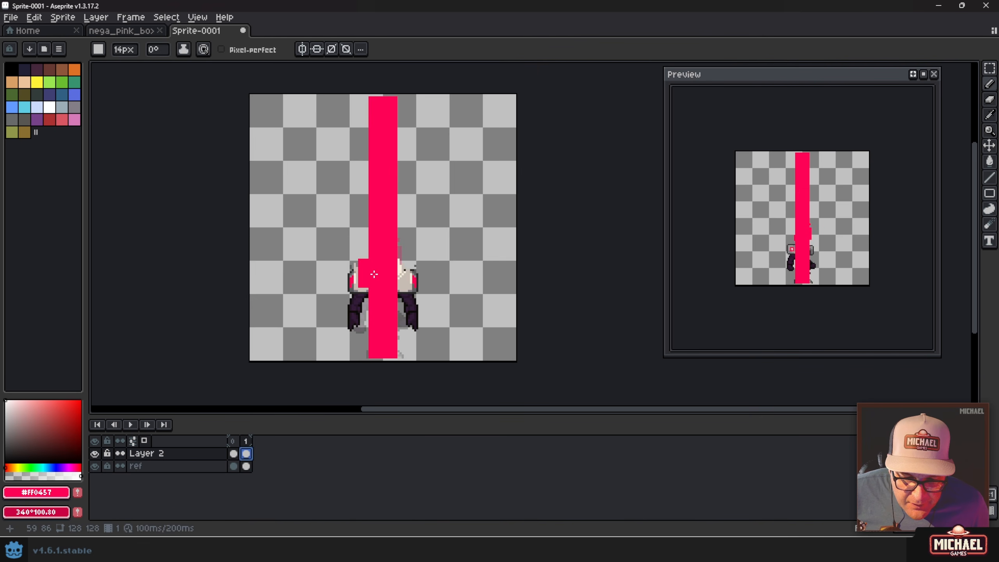
key(plus)
key(plus)
key(plus)
key(plus)
key(plus)
key(plus)
key(plus)
key(plus)
key(plus)
key(plus)
key(plus)
key(plus)
key(plus)
key(plus)
key(plus)
key(plus)
key(plus)
key(plus)
key(plus)
key(plus)
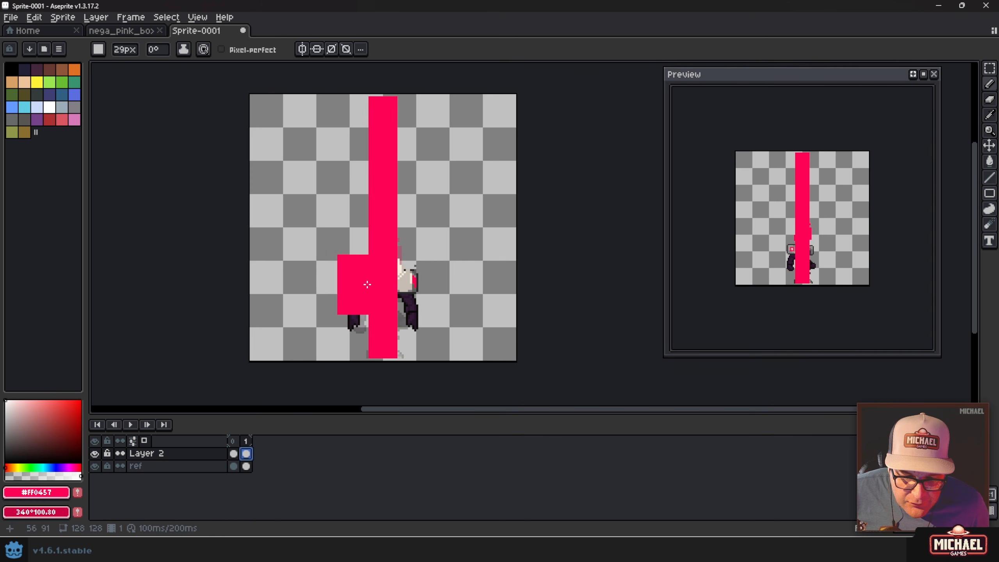
key(minus)
key(minus)
key(minus)
key(minus)
key(minus)
key(minus)
key(minus)
key(minus)
key(minus)
key(minus)
key(minus)
key(minus)
key(minus)
key(minus)
key(minus)
key(minus)
key(minus)
key(minus)
key(minus)
key(minus)
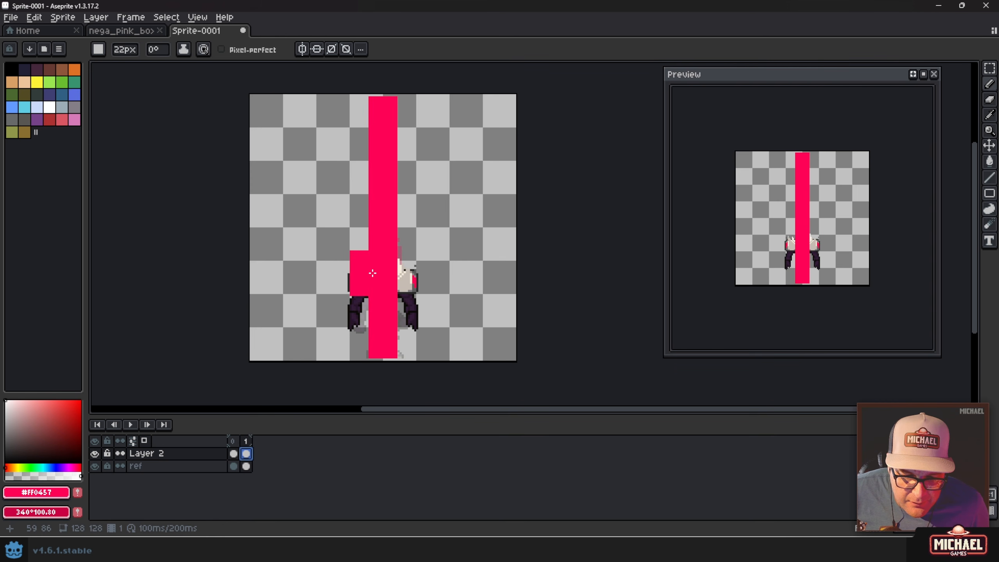
key(minus)
click(303, 49)
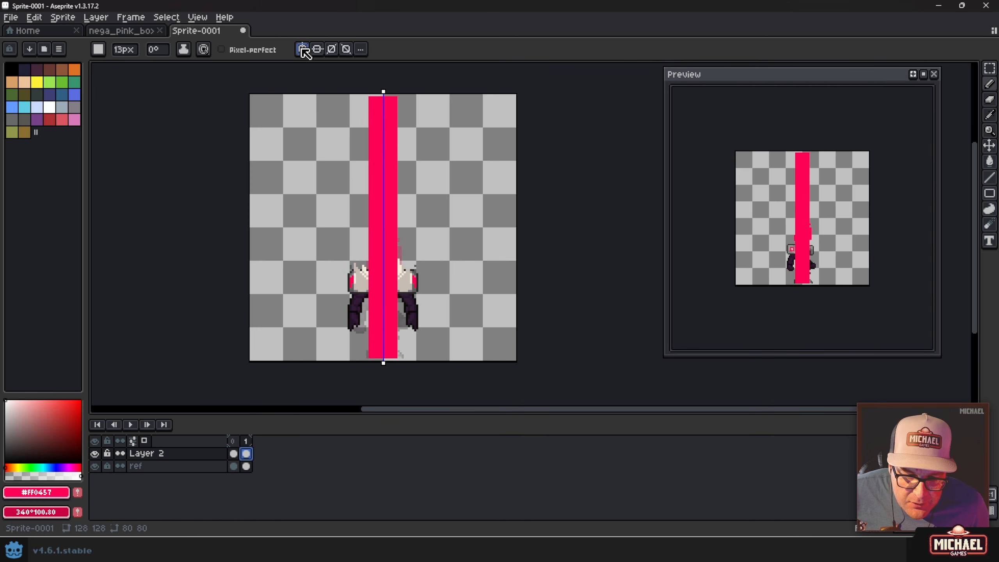
key(minus)
key(minus)
key(minus)
key(minus)
key(minus)
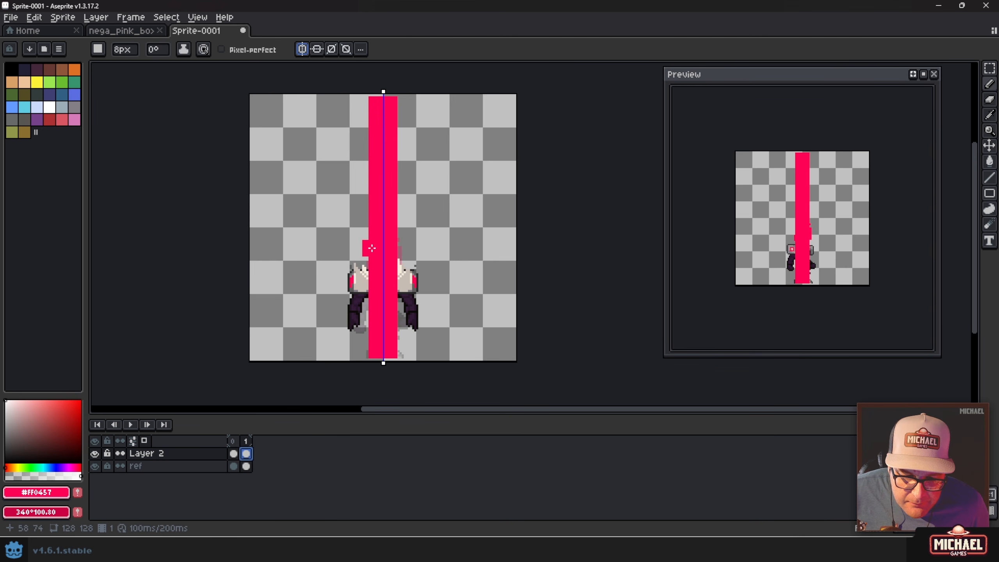
Draw a mirrored base about 82 px wide at the beam's foot, undo the upright strokes, and slope its top edges up to the beam
scroll(370, 348, up, 2)
mouse_move(370, 348)
mouse_down()
mouse_move(392, 272)
mouse_move(274, 278)
mouse_move(261, 272)
mouse_move(267, 211)
mouse_up()
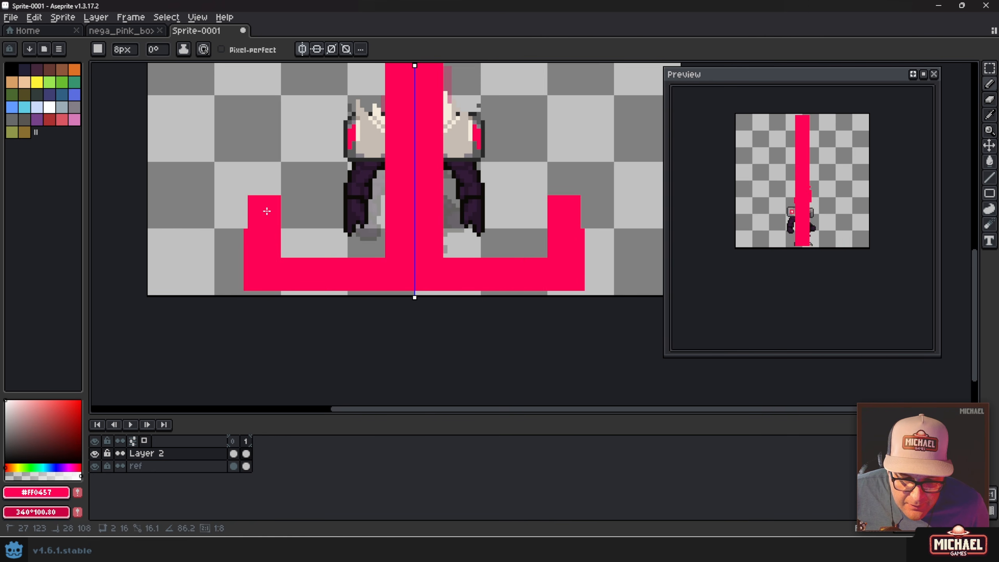
key(ctrl+z)
mouse_move(256, 258)
mouse_down()
mouse_move(345, 252)
mouse_move(384, 236)
mouse_up()
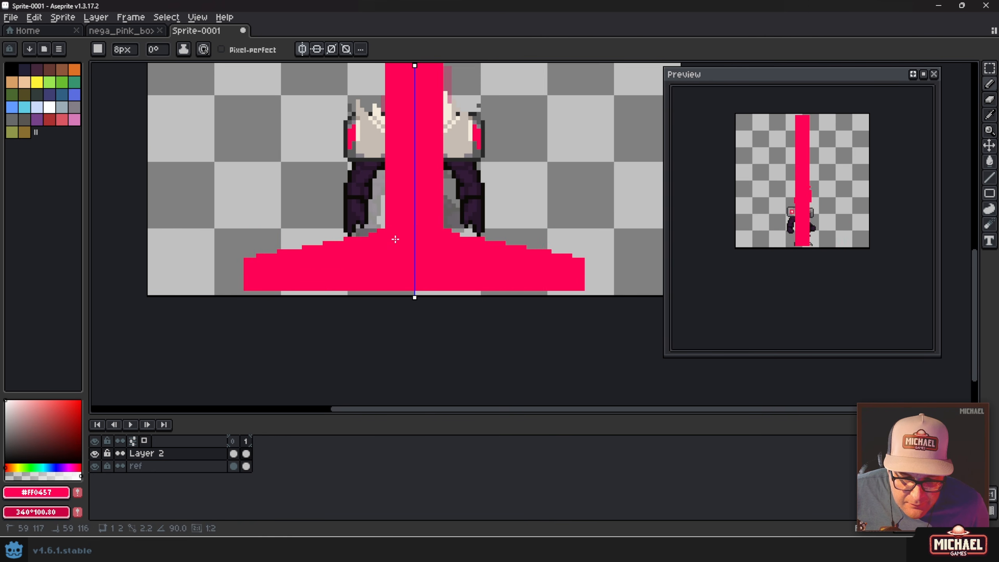
Widen the lower half of the beam with mirrored diagonal strokes into a solid pink cone covering the character and meeting the base
scroll(395, 239, up, 3)
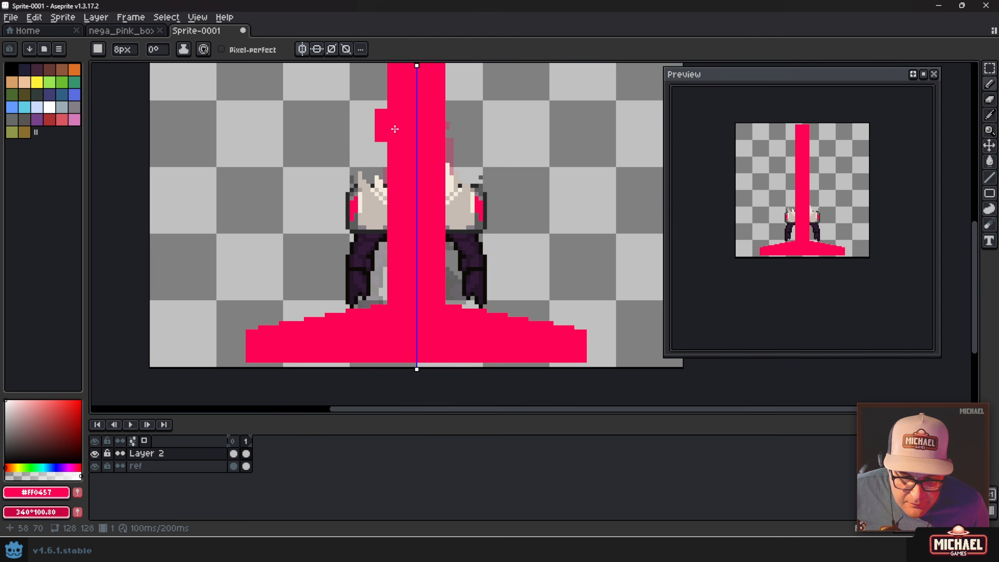
drag(401, 116, 317, 307)
drag(372, 237, 363, 308)
scroll(384, 276, down, 5)
scroll(384, 268, up, 4)
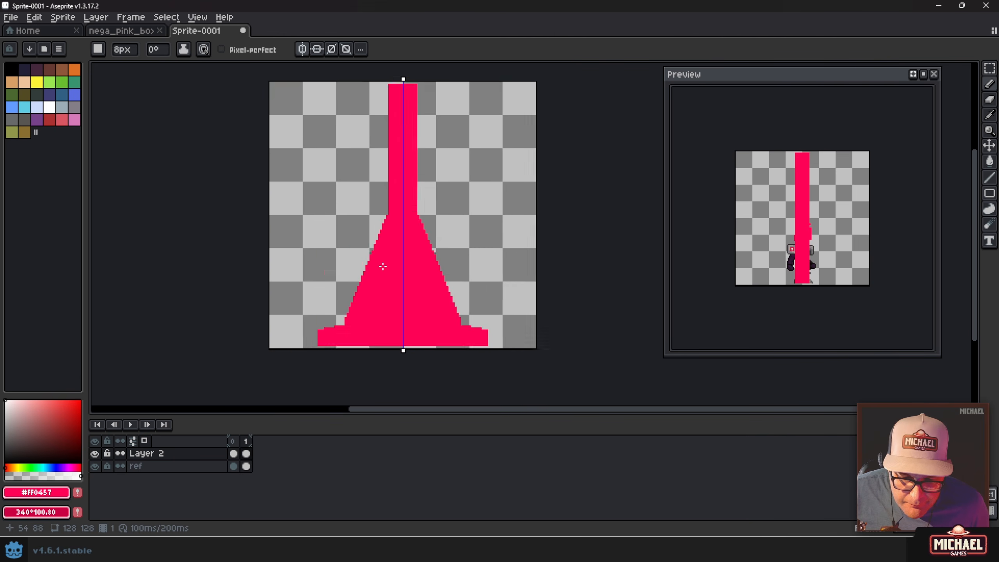
key(v)
key(b)
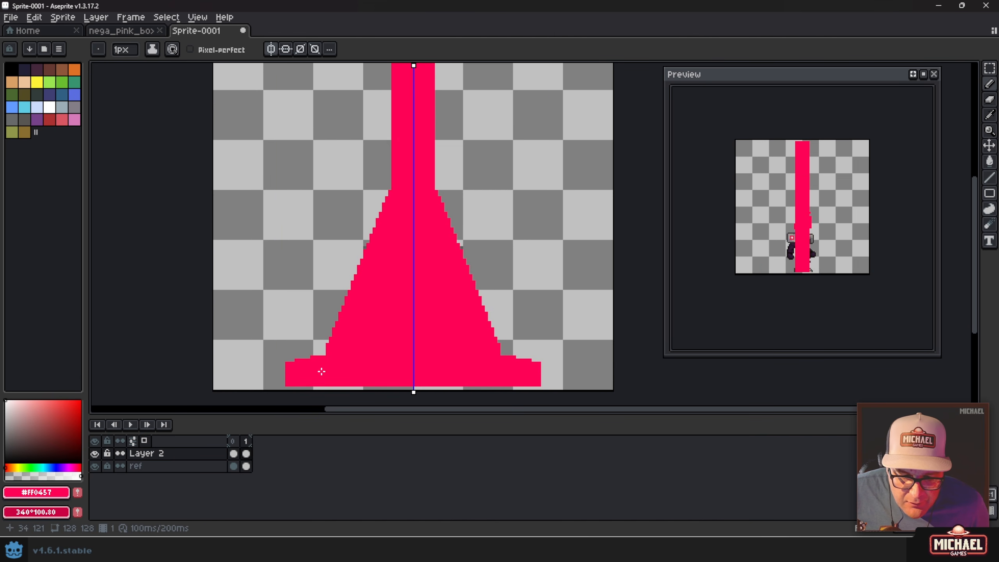
Extend the base outward into mirrored pointed tips about 120 px wide overall, filling the outlined gaps with a contiguous Paint Bucket fill
drag(285, 384, 297, 337)
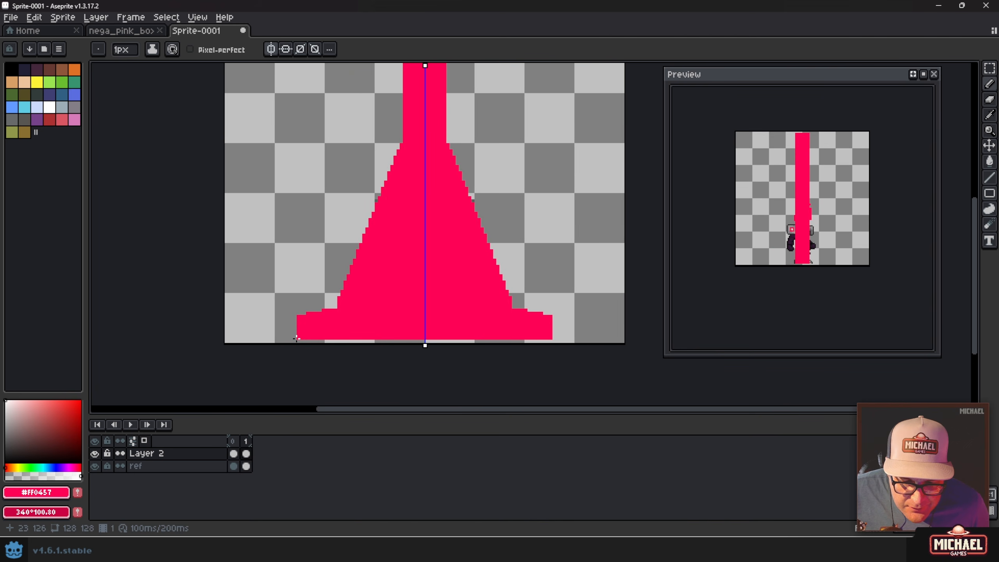
scroll(295, 338, up, 3)
shift+click(144, 337)
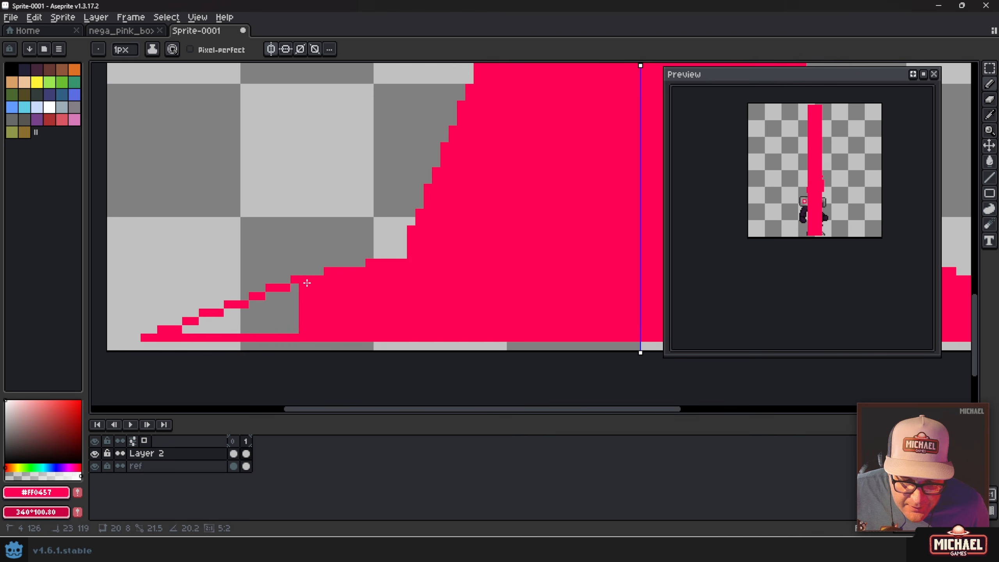
key(g)
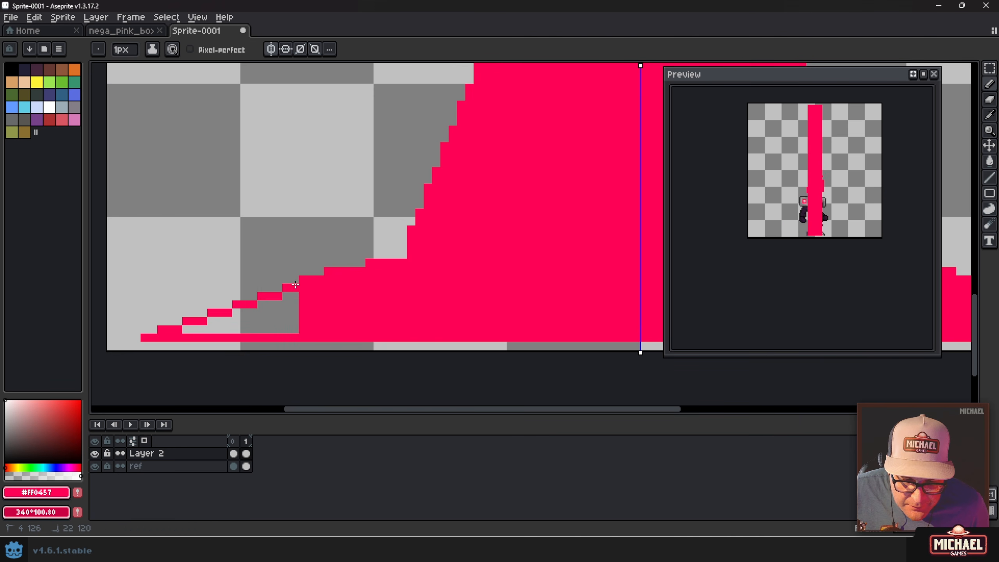
click(291, 312)
key(ctrl+z)
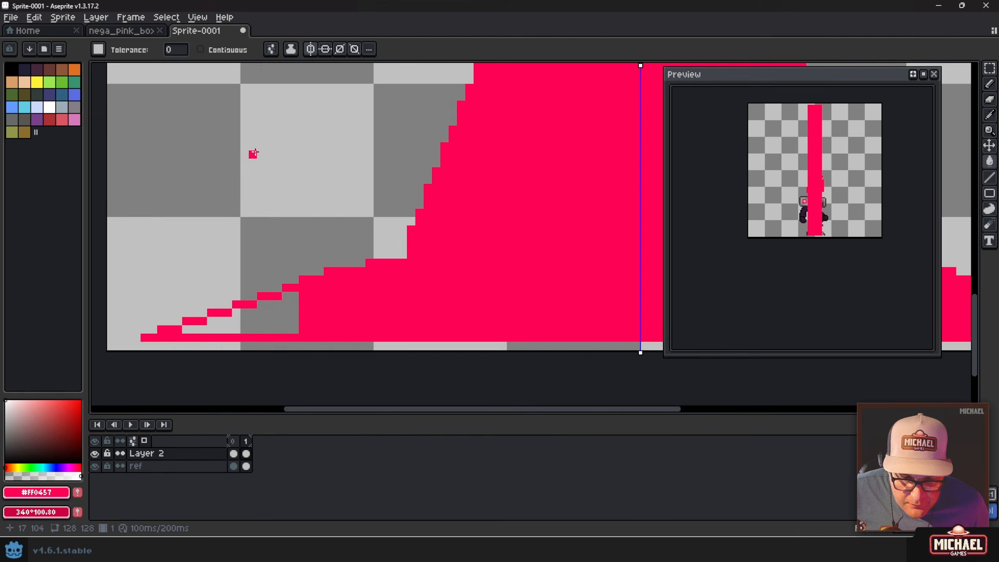
click(214, 50)
click(291, 313)
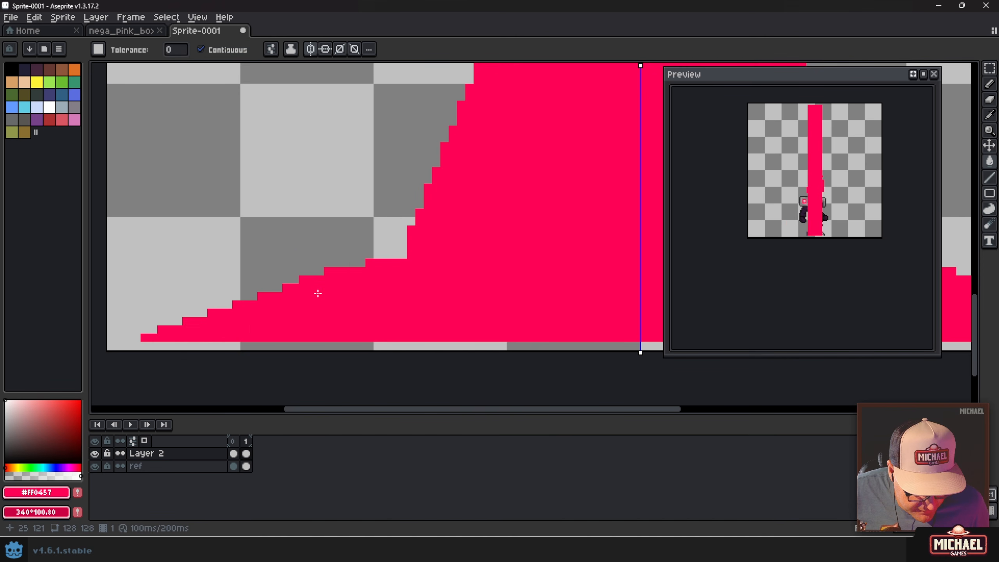
Smooth the mirrored inner corners where the cone meets the base using a 1 px pencil
key(b)
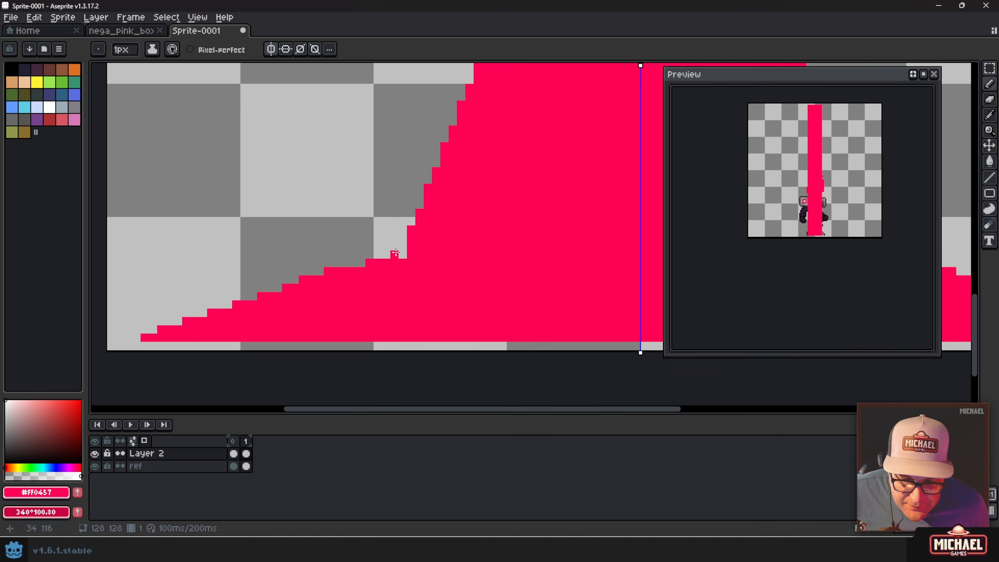
click(361, 263)
click(403, 255)
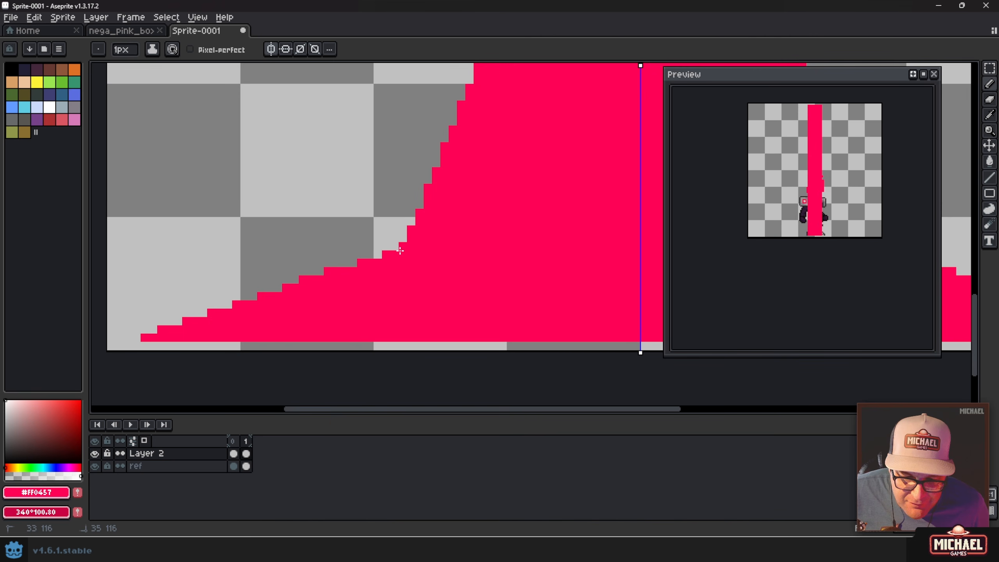
scroll(419, 210, down, 2)
drag(432, 194, 409, 247)
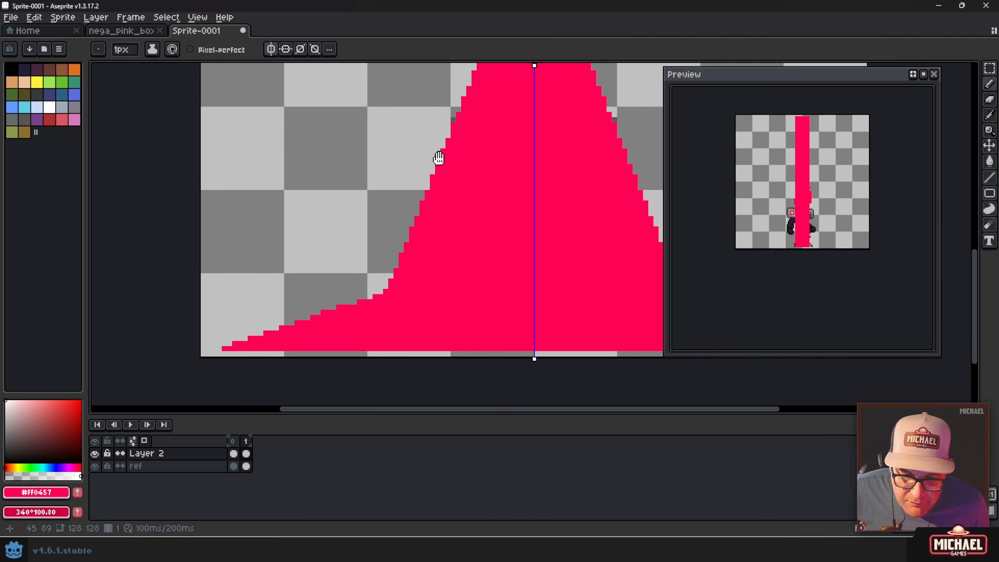
drag(440, 156, 401, 245)
scroll(416, 171, down, 1)
scroll(428, 168, down, 2)
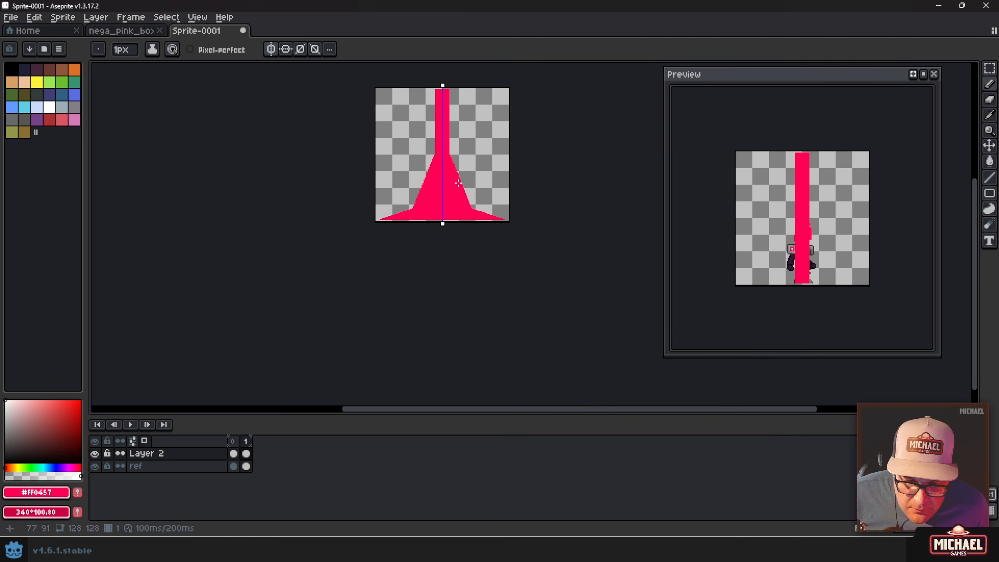
Stop the preview's animation playback so it shows the current frame's beam
scroll(428, 169, up, 1)
click(924, 74)
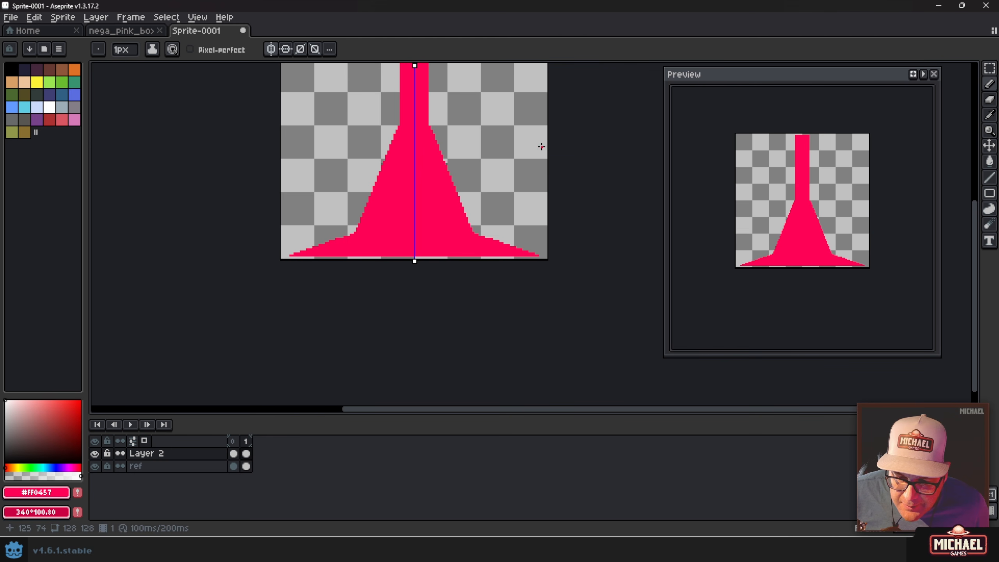
drag(459, 159, 444, 252)
scroll(427, 260, up, 2)
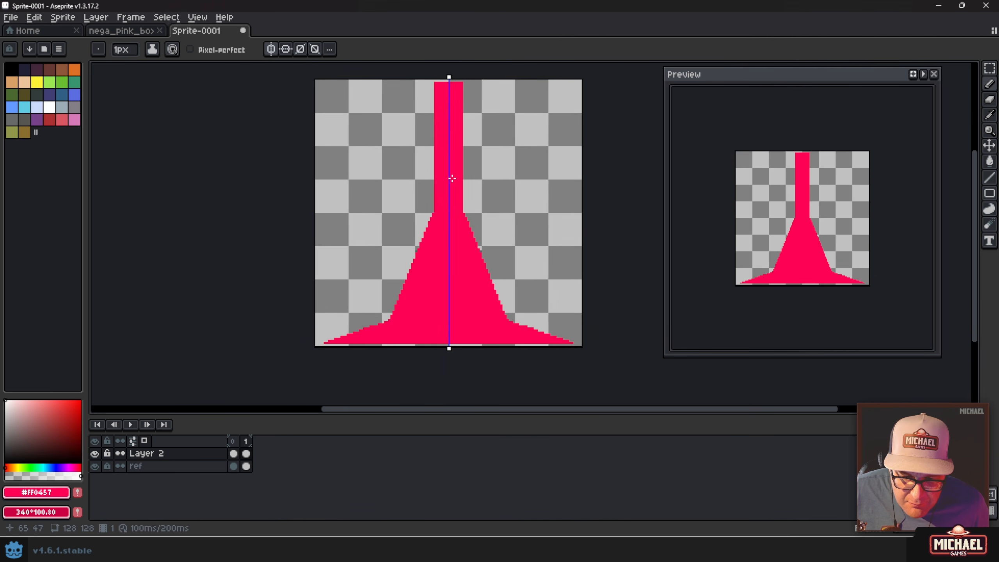
Cut mirrored sloping lines from the beam's top down to its outer edges above the cone with a 1 px eraser
scroll(422, 157, up, 1)
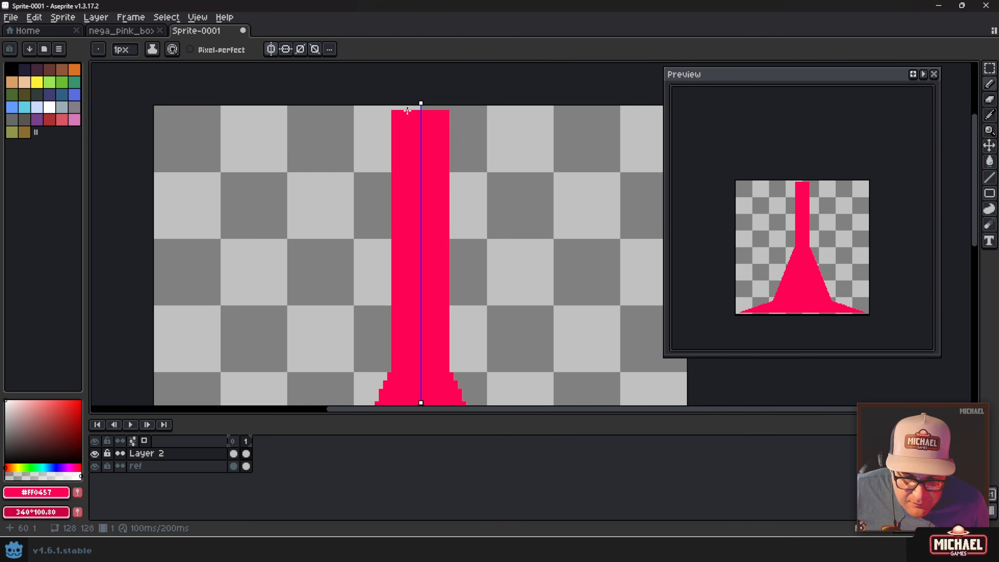
key(e)
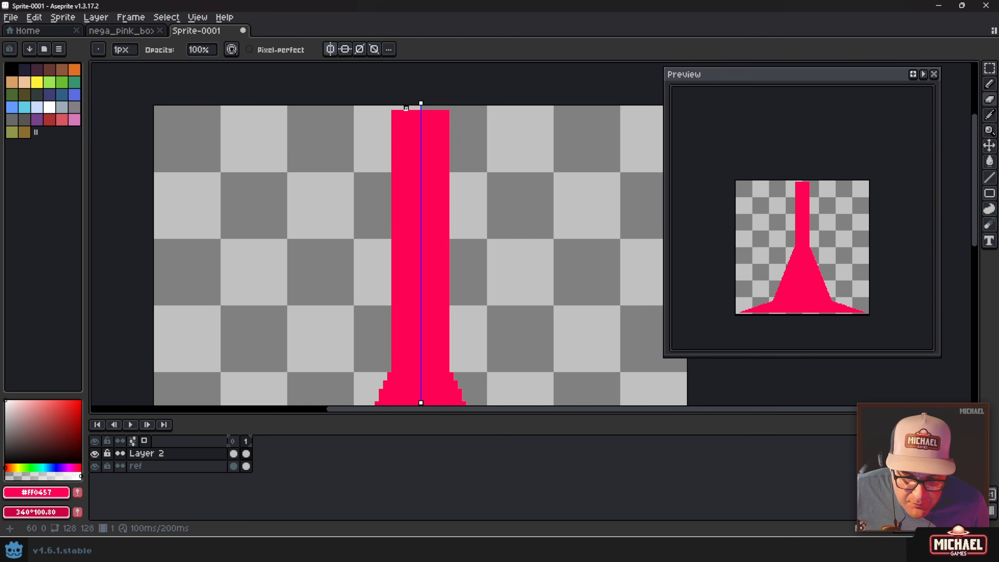
drag(406, 108, 393, 276)
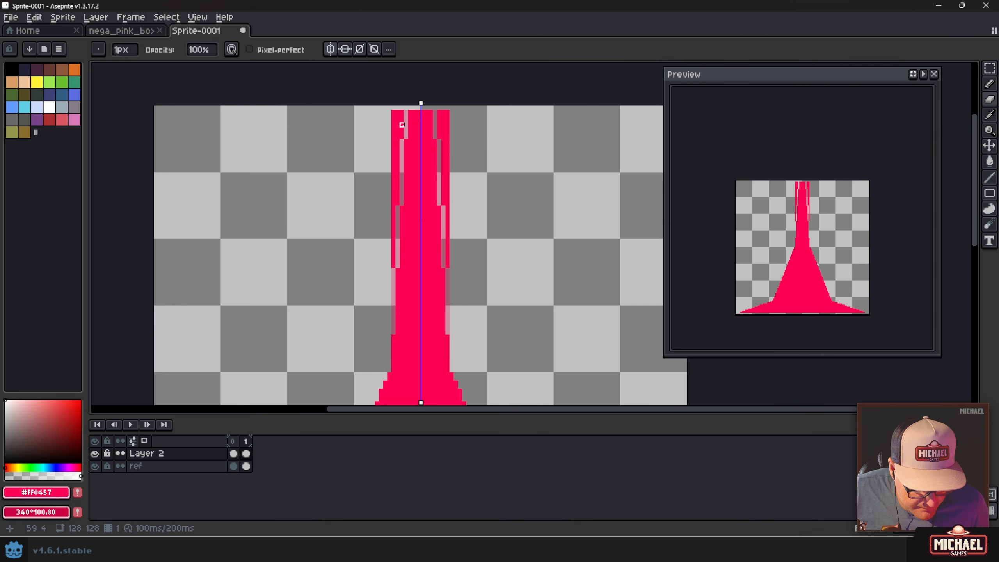
Enlarge the eraser to 5 px, clear the leftover strips outside the sloping cuts, and trim the beam's top to a narrower tip
key(plus)
key(plus)
key(plus)
key(plus)
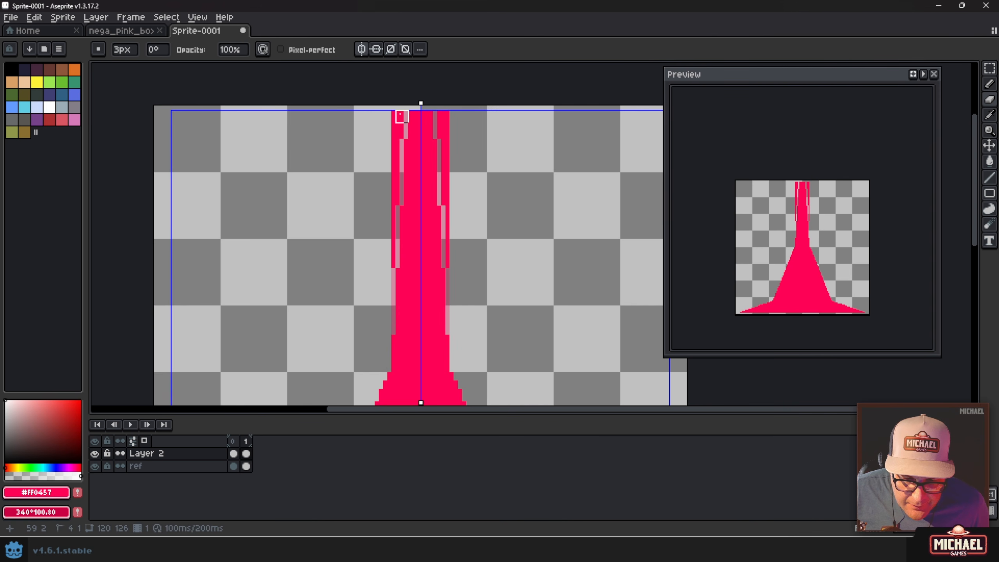
drag(399, 114, 373, 245)
shift+click(381, 262)
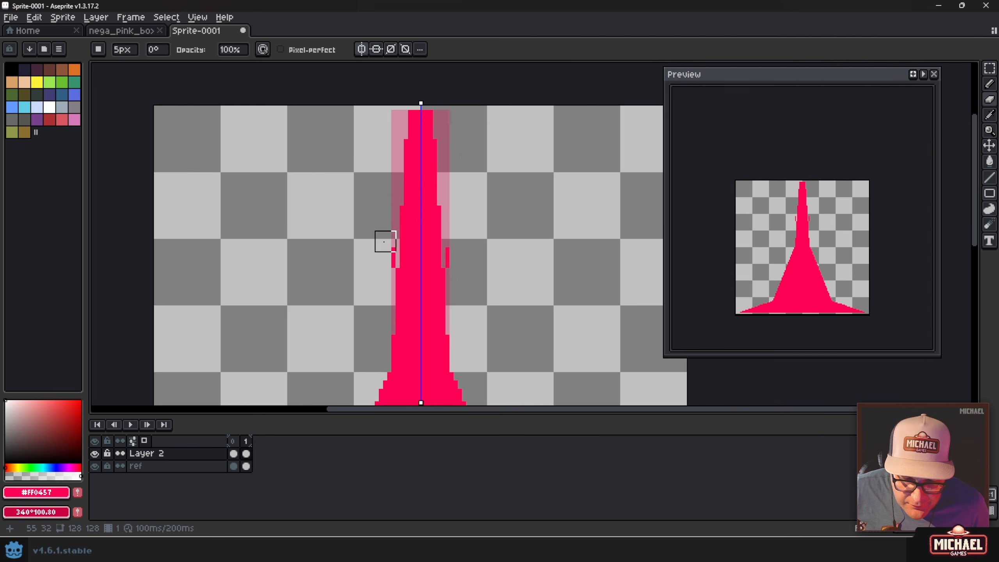
click(405, 110)
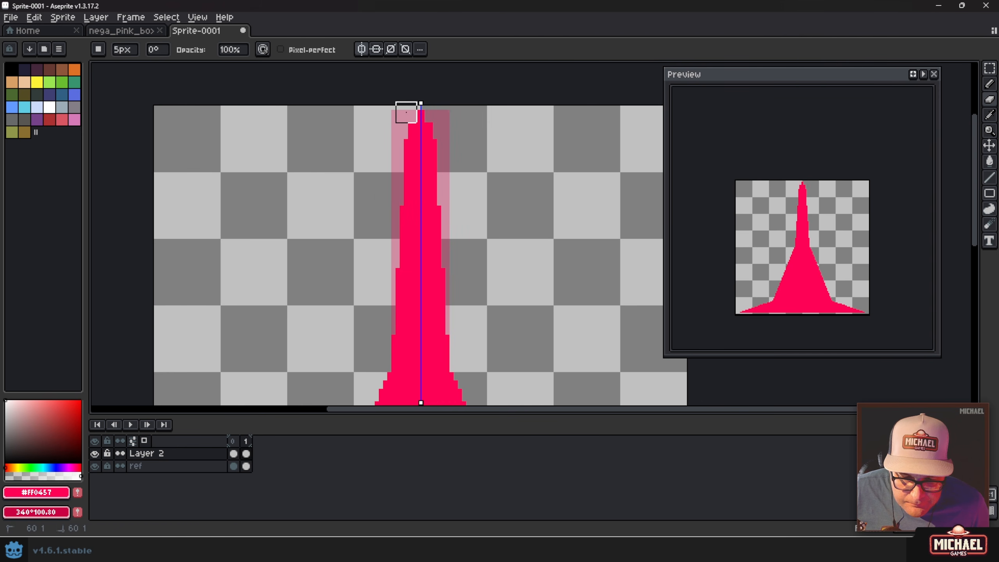
Erase both sides of the upper spire in frame 1 along straight lines with the 5 px mirrored eraser, tapering it to a thin point
shift+click(385, 262)
shift+click(385, 353)
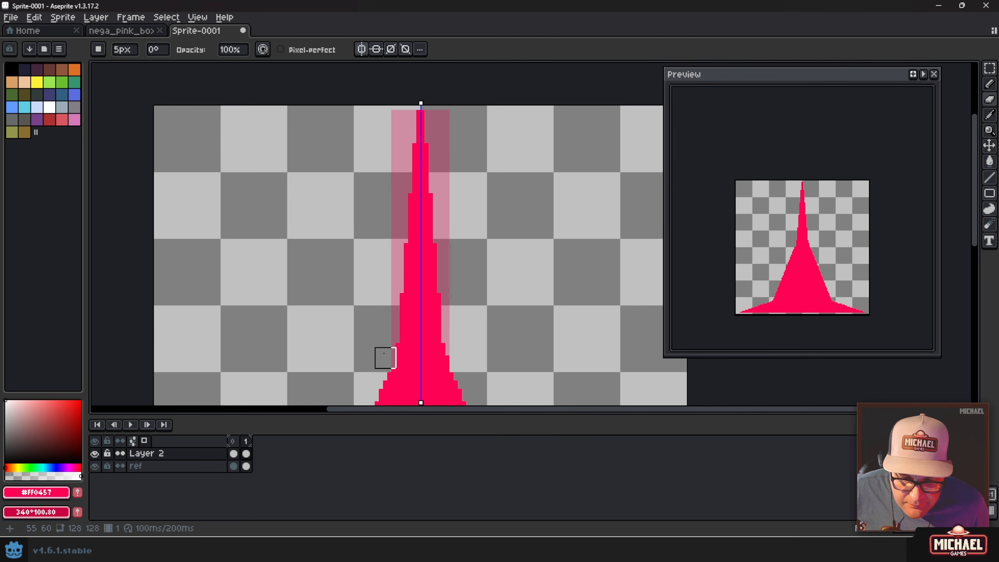
scroll(347, 263, down, 2)
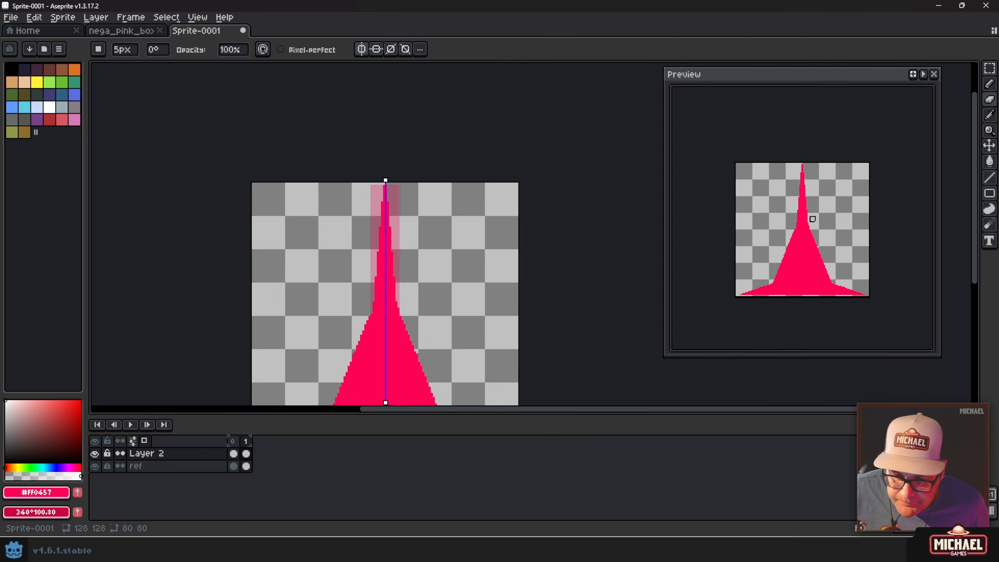
scroll(440, 292, down, 2)
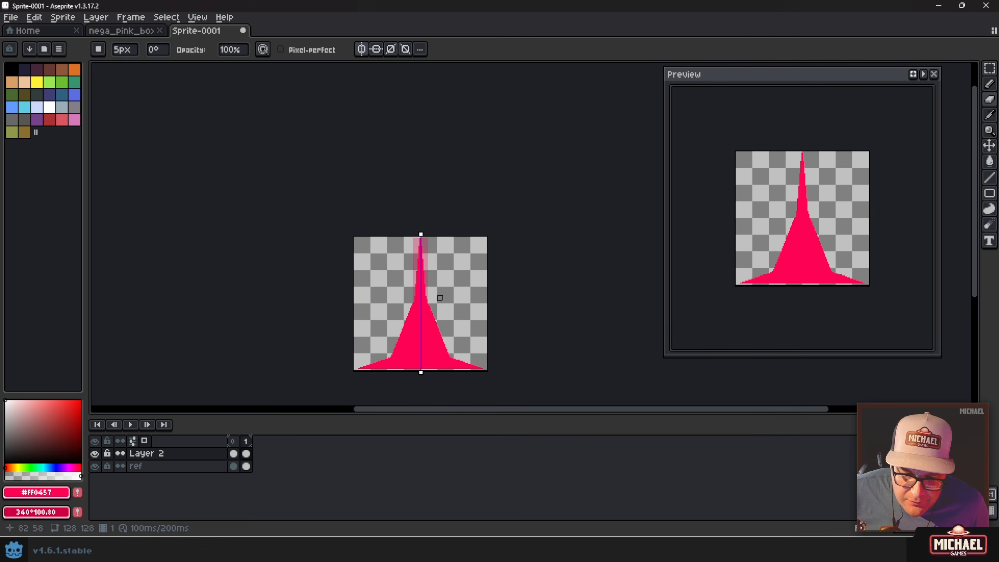
scroll(431, 286, up, 4)
Duplicate frame 1 twice to create frames 2 and 3
click(236, 448)
click(246, 449)
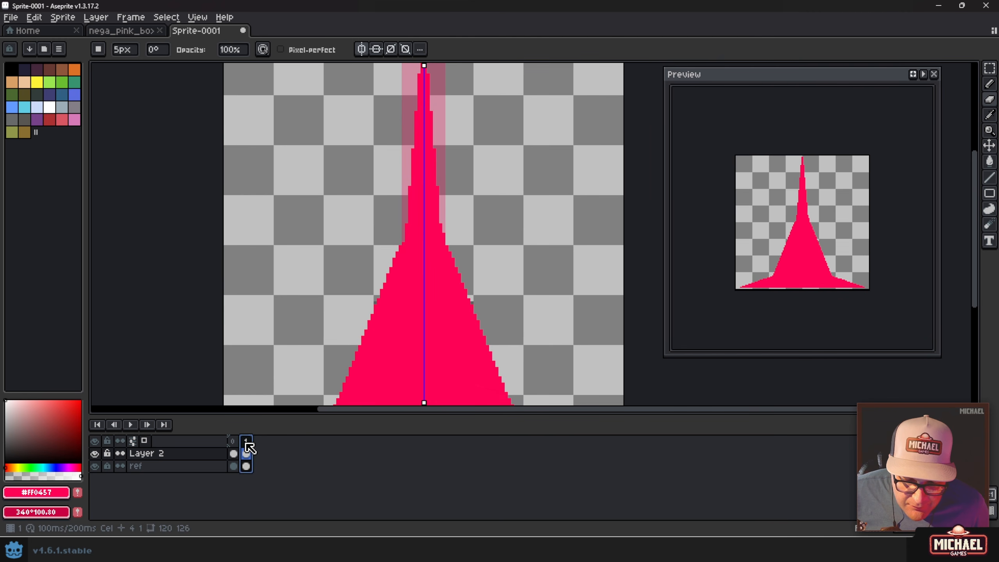
scroll(447, 281, down, 1)
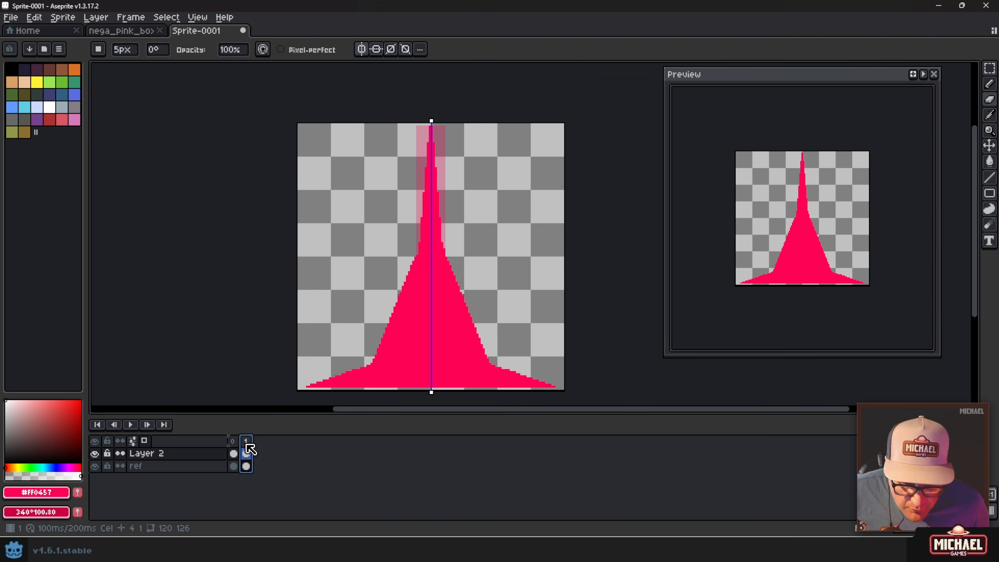
key(alt+n)
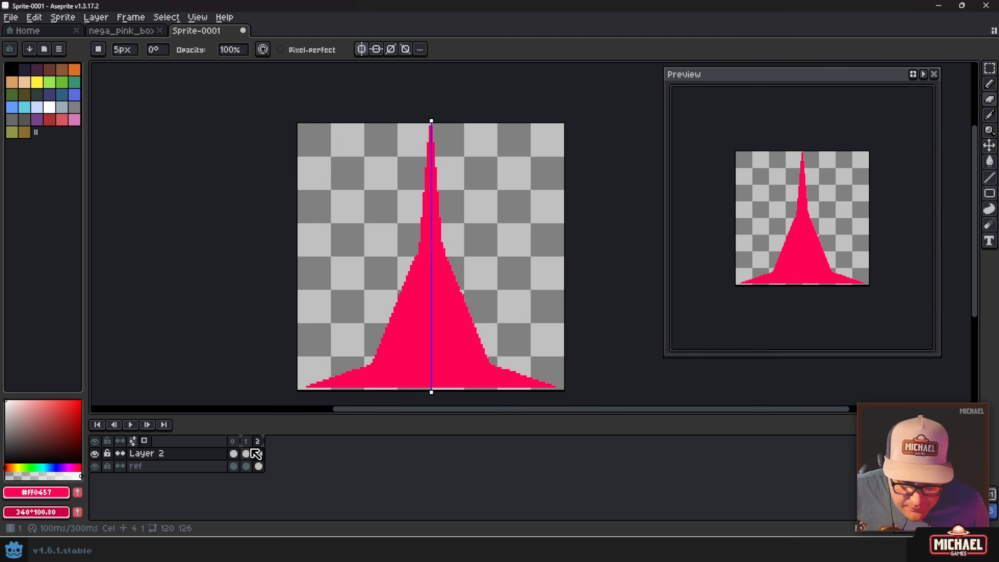
key(alt+n)
Tag frames 1 to 3 as "hit ground" and extend the tag's start to frame 0
drag(245, 441, 277, 450)
right_click(277, 450)
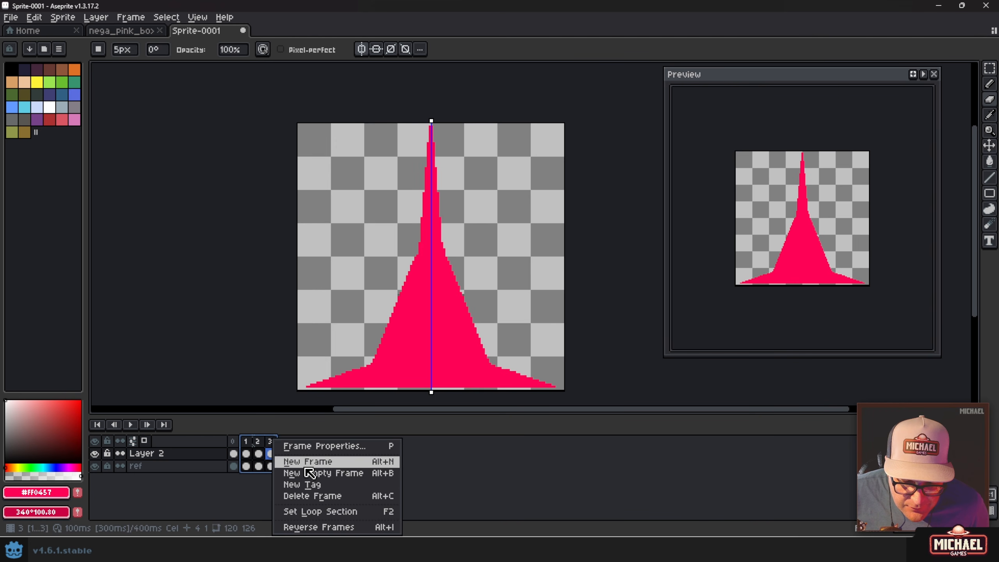
click(301, 486)
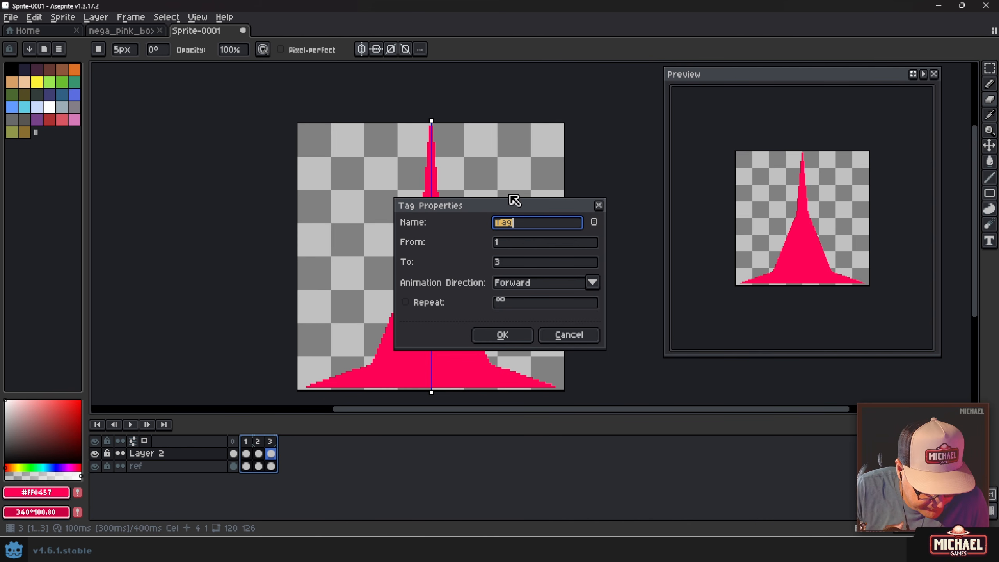
text(hit ground)
key(Return)
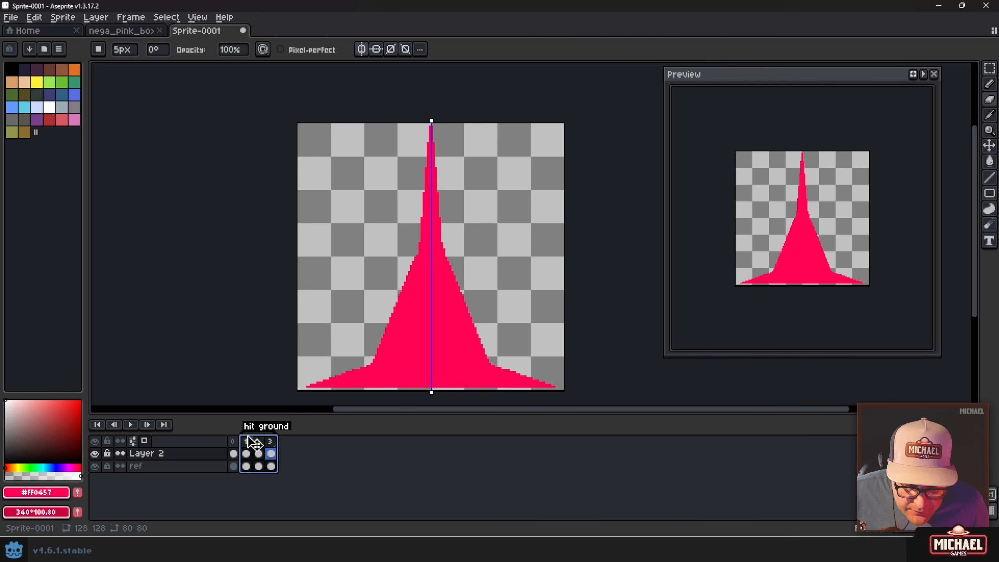
click(236, 441)
drag(241, 444, 273, 443)
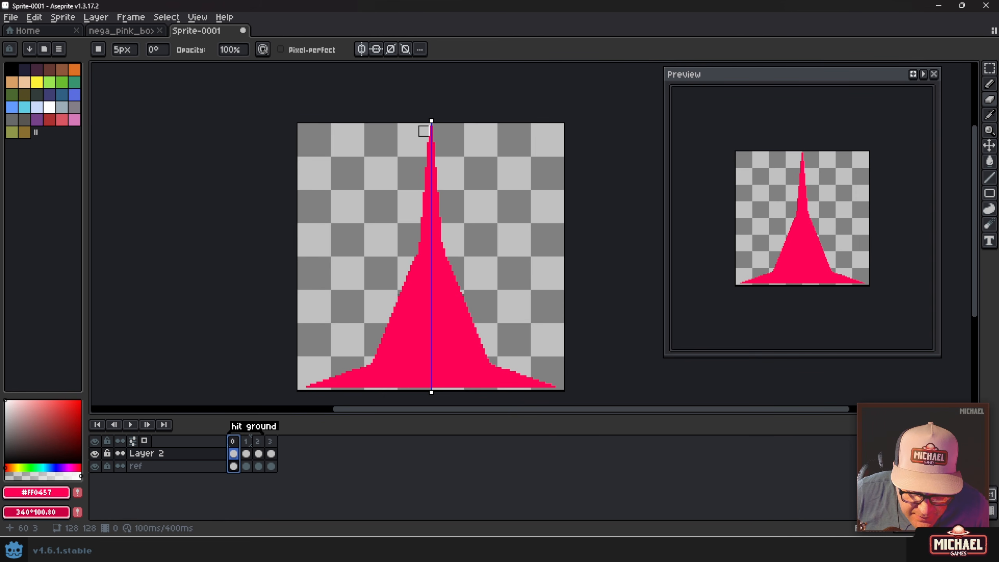
Erase the outer sides of the pink shape in frame 0 of Layer 2, leaving a slimmer spire with a narrower base
click(233, 453)
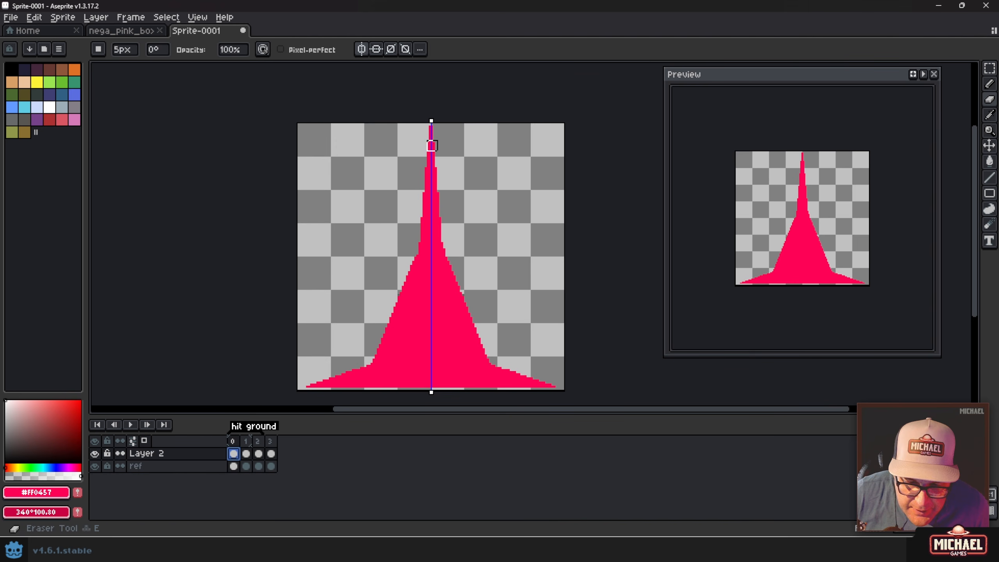
mouse_move(365, 353)
mouse_down()
mouse_move(403, 312)
mouse_move(407, 339)
mouse_move(388, 376)
mouse_move(305, 384)
mouse_move(368, 369)
mouse_move(402, 327)
mouse_move(407, 283)
mouse_move(395, 324)
mouse_move(398, 295)
mouse_up()
key(ctrl+z)
Flip back and forth between frames 0 and 1 to compare the two spire shapes
key(Right)
key(Left)
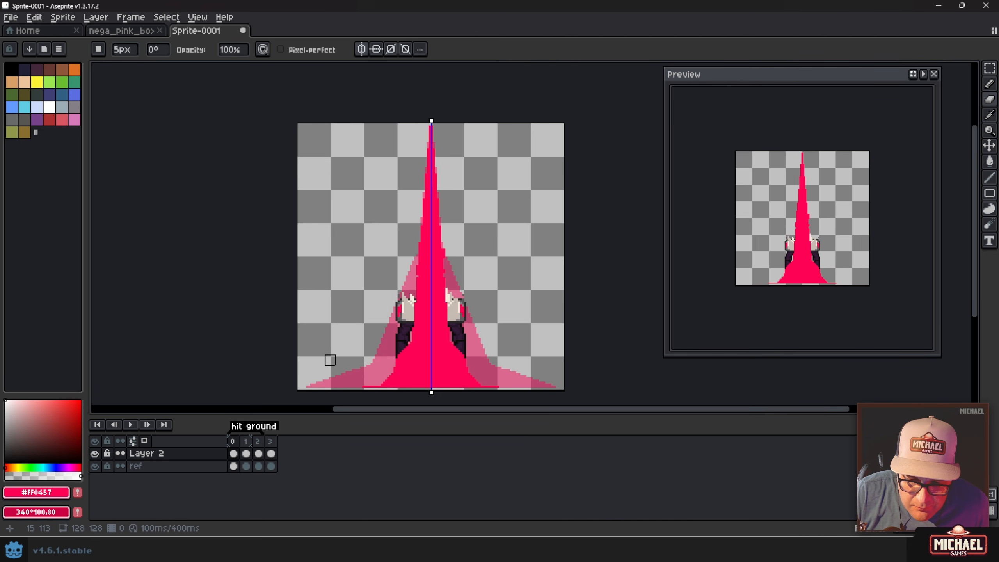
key(Right)
key(Left)
key(Right)
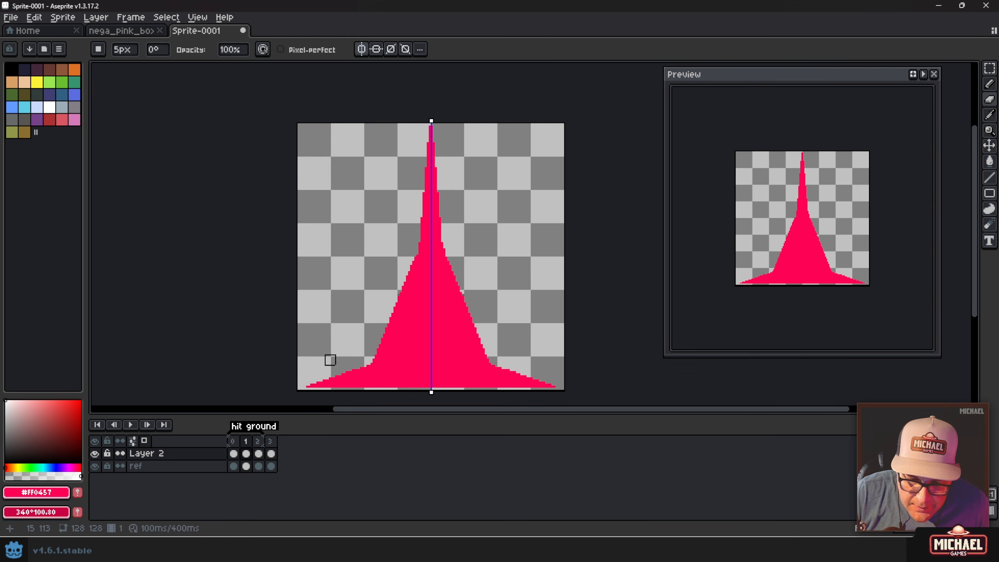
key(Left)
key(Right)
In frame 2, paint mirrored blocky bulges out of both sides of the spire's base with a 16 px pencil
key(Right)
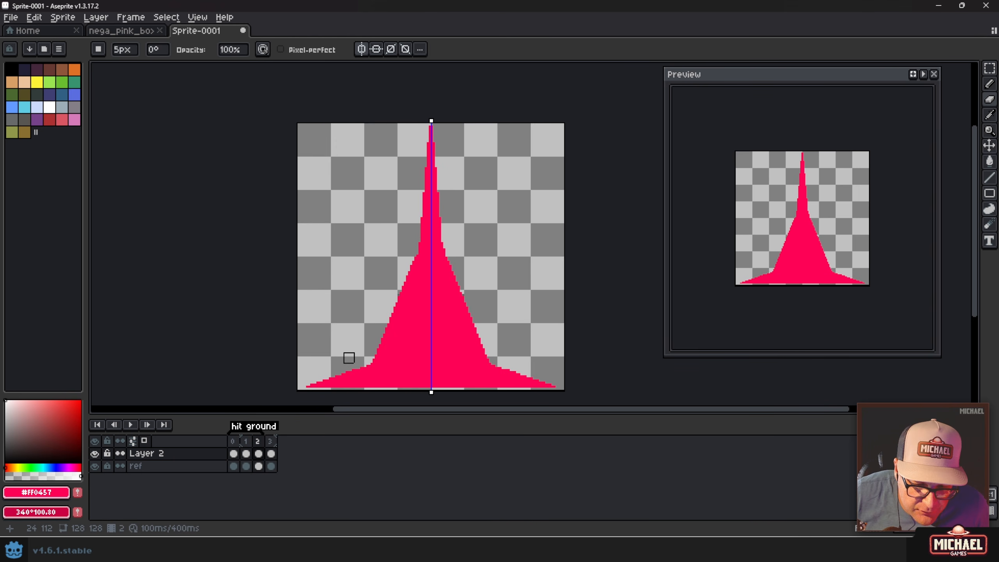
key(b)
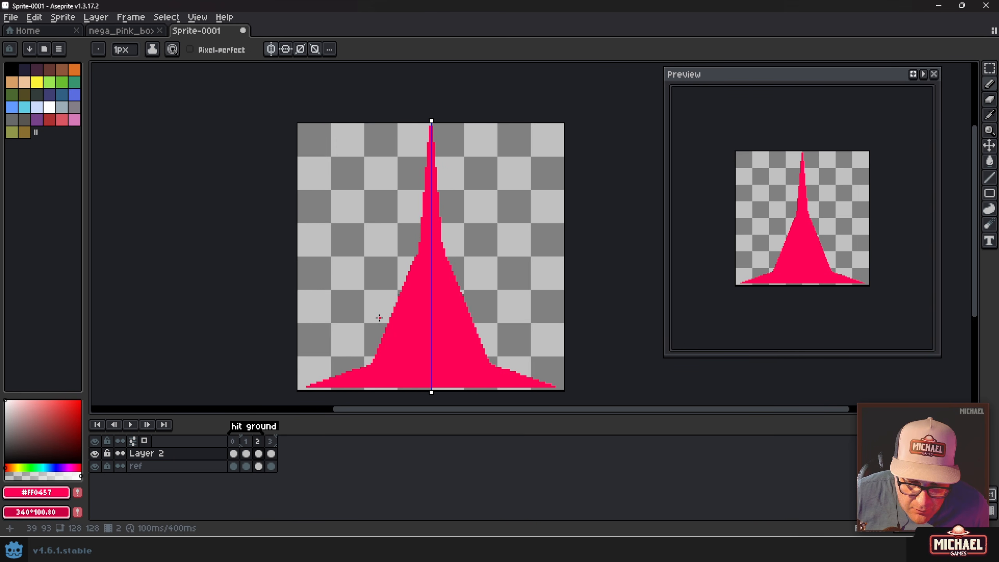
key(ctrl)
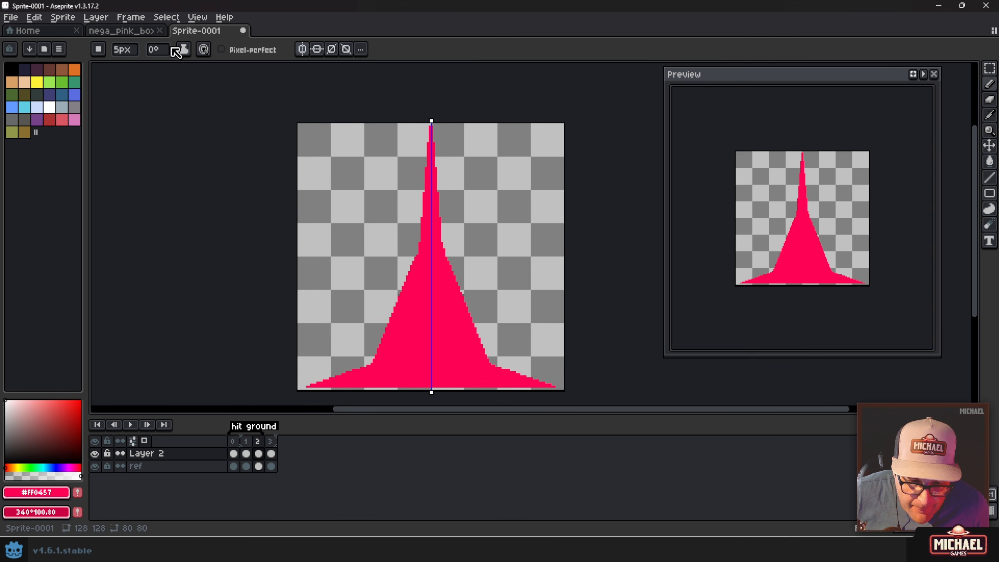
key(ctrl)
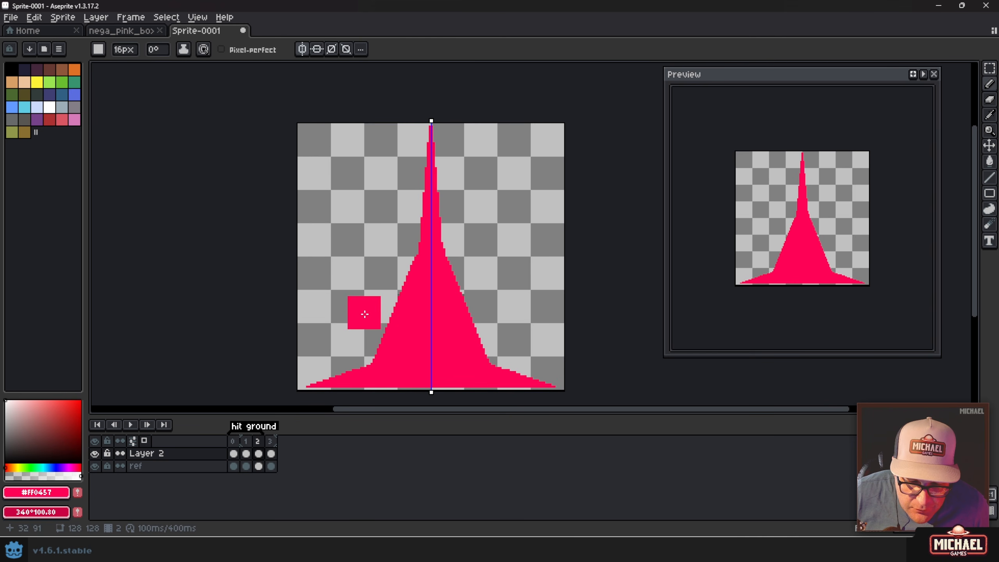
mouse_move(346, 338)
mouse_down()
mouse_move(368, 354)
mouse_move(339, 330)
mouse_up()
key(ctrl+z)
key(ctrl+z)
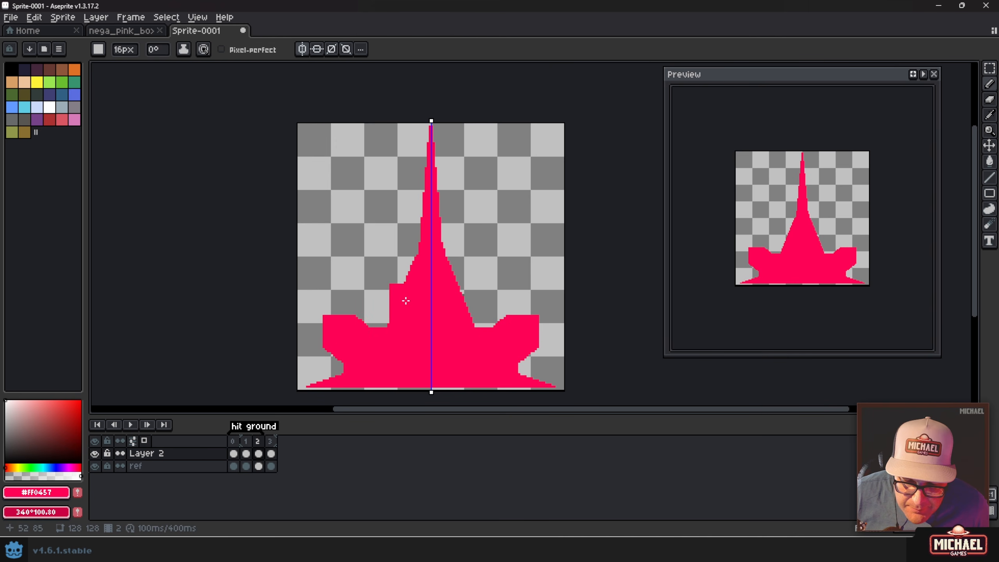
Paint a rounded middle and two diagonal upper horns onto the frame 2 splash with a 9 px pencil
key(minus)
key(minus)
key(minus)
key(minus)
key(minus)
key(minus)
key(minus)
mouse_move(402, 292)
mouse_down()
mouse_move(395, 312)
mouse_move(393, 301)
mouse_move(413, 289)
mouse_move(414, 257)
mouse_move(405, 277)
mouse_move(383, 247)
mouse_up()
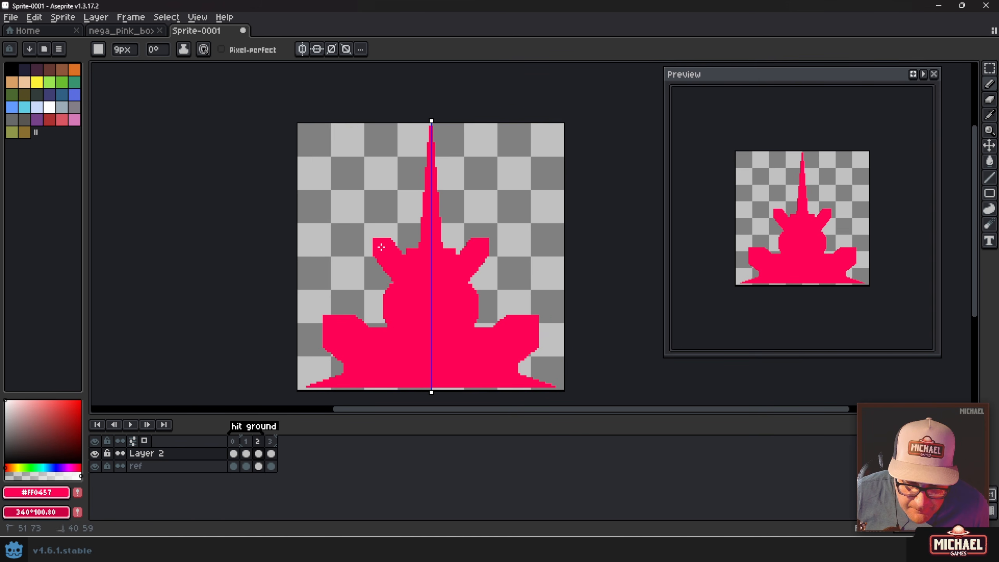
Thin and shorten the spire's tip in frame 2 with the 5 px mirrored eraser, and play the animation
scroll(422, 153, up, 1)
scroll(423, 153, up, 1)
key(e)
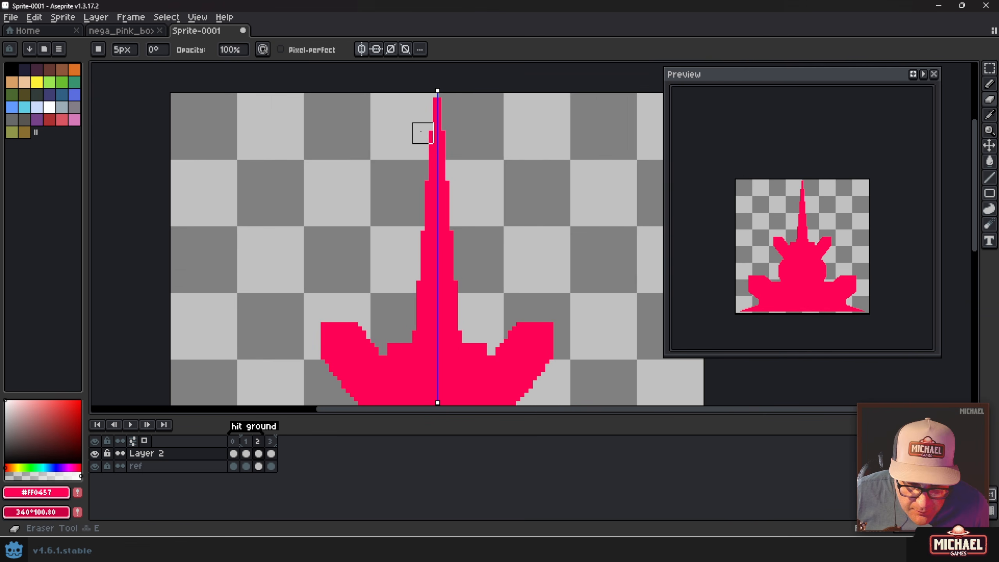
drag(427, 103, 410, 329)
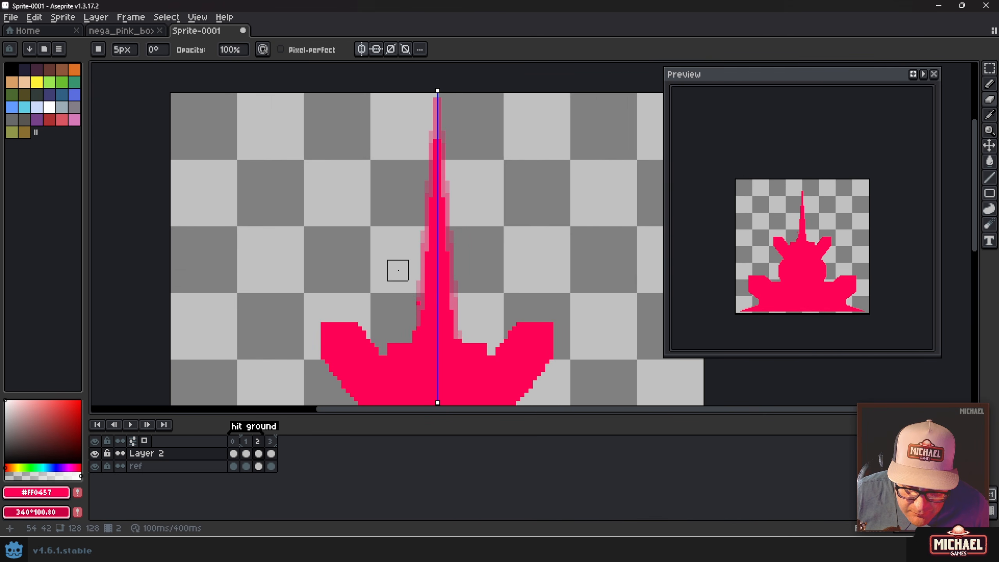
key(Return)
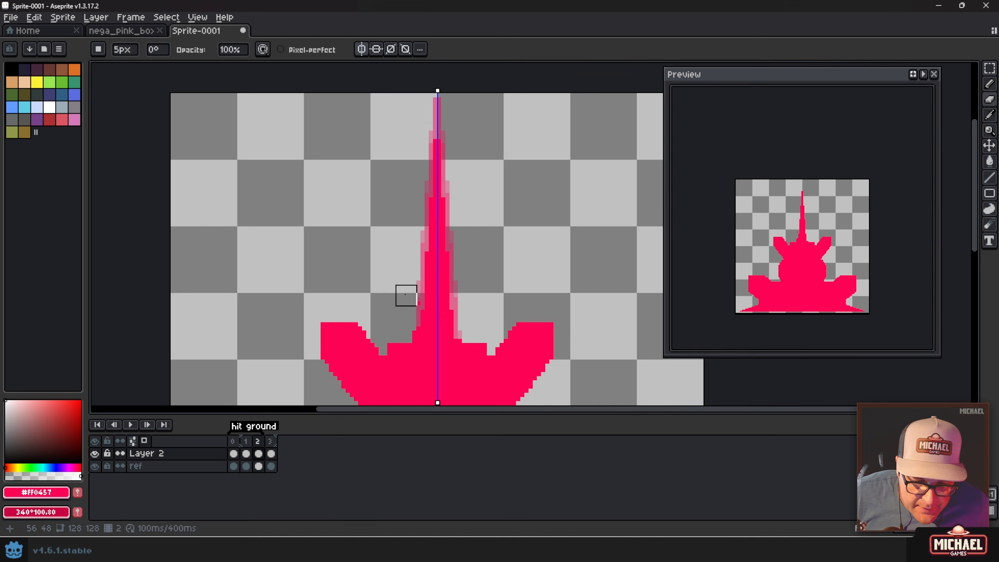
key(alt+n)
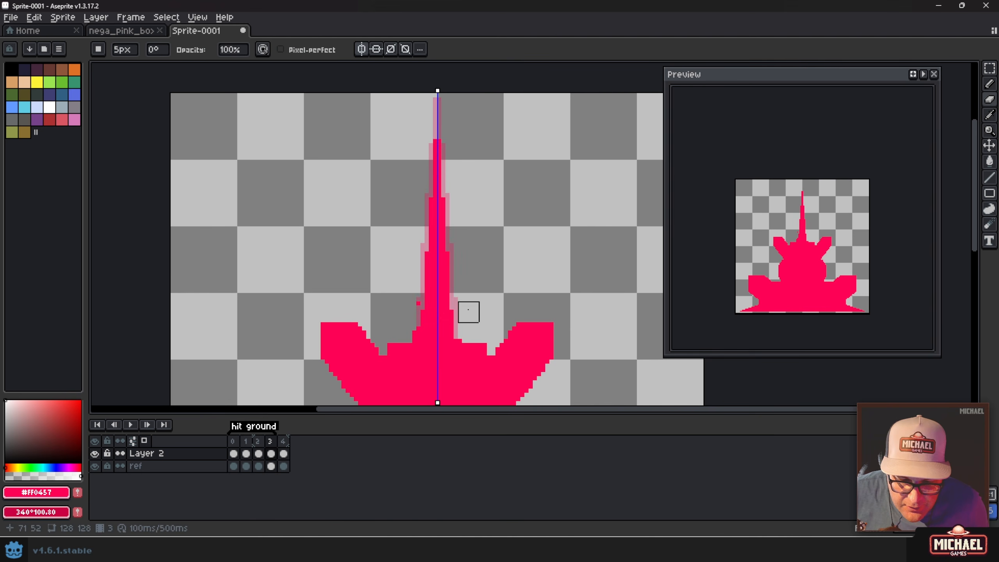
scroll(440, 320, down, 2)
drag(439, 320, 421, 257)
key(alt+BackSpace)
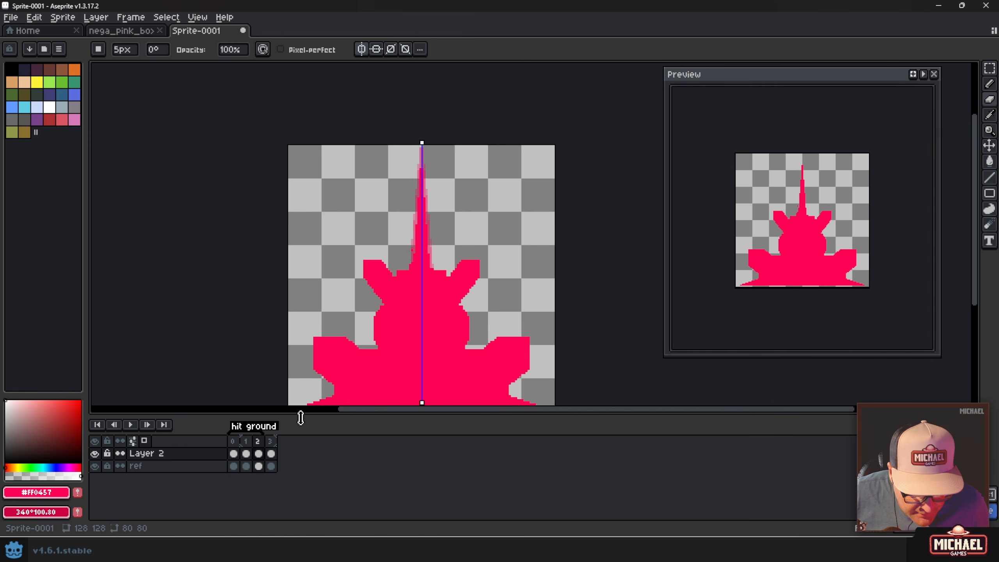
Insert an empty frame after frame 2 and copy the ref layer's character cel into it
key(alt+n)
click(258, 466)
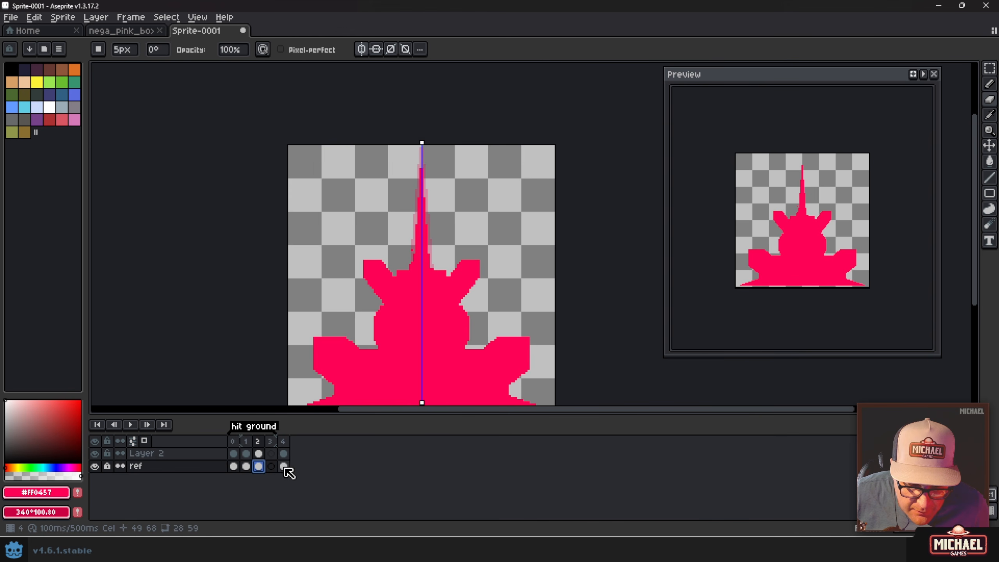
click(284, 467)
click(271, 467)
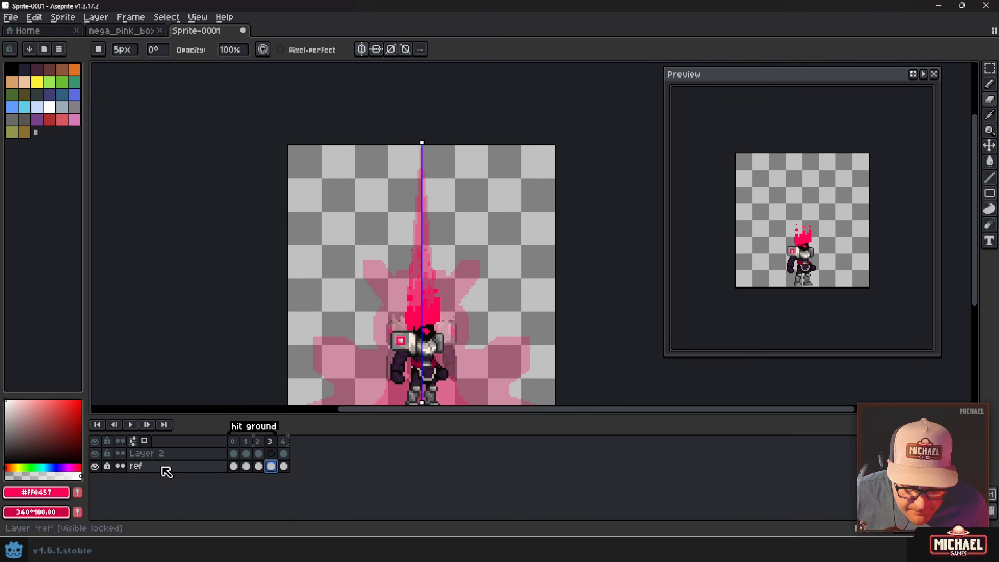
Turn off mirror symmetry and scatter six 9 px pink squares around the character in frame 3 of Layer 2
click(269, 454)
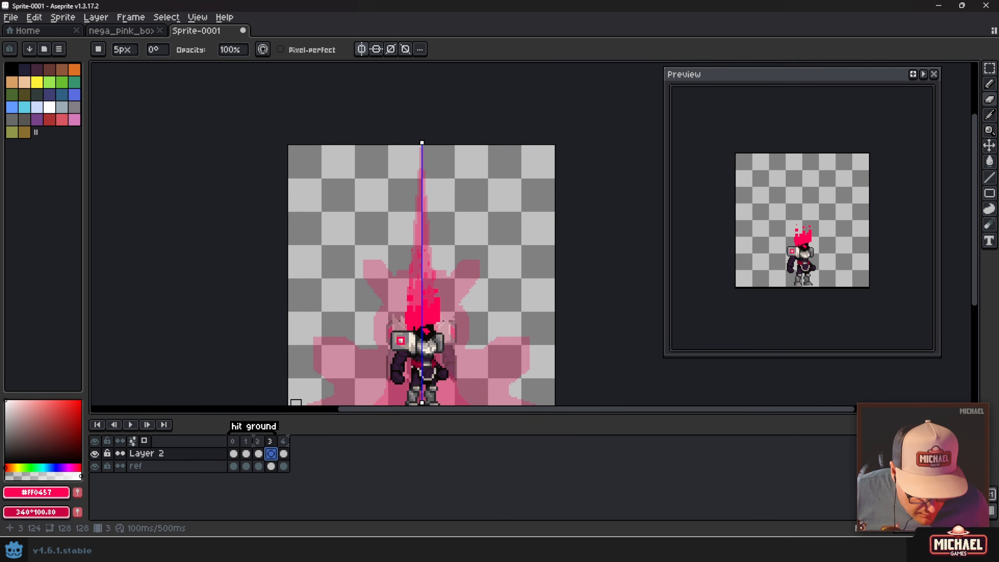
key(b)
drag(393, 279, 384, 219)
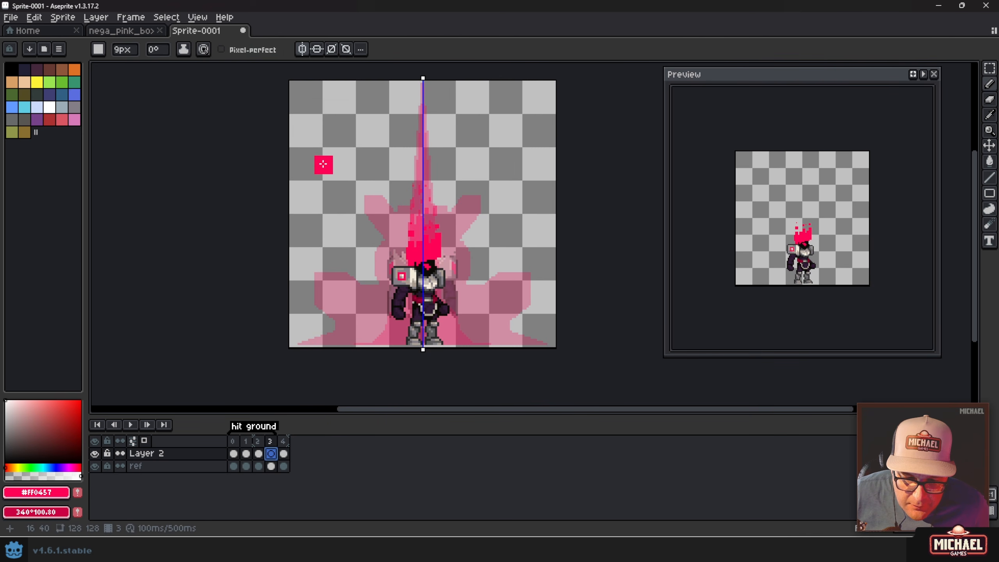
click(302, 49)
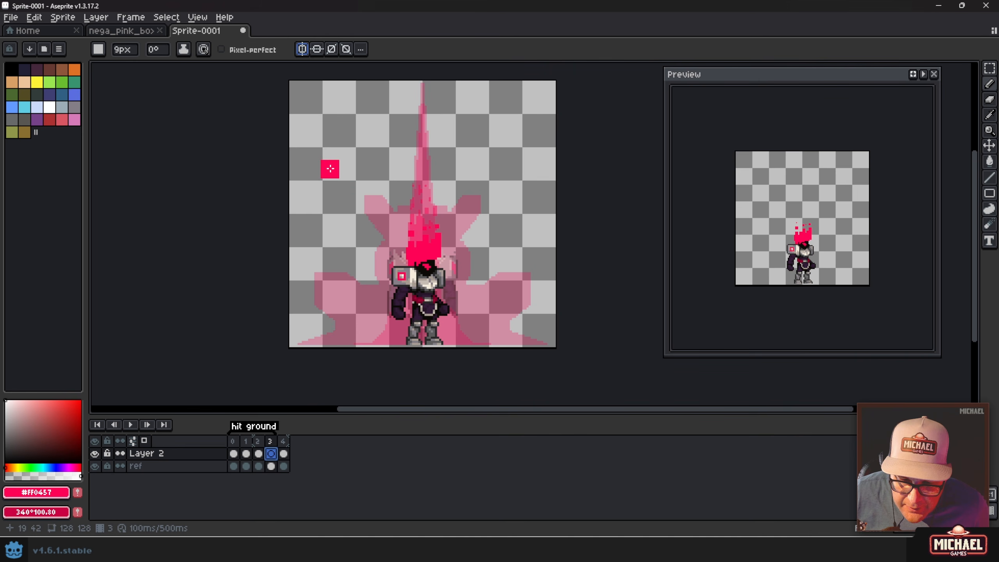
click(330, 169)
click(527, 166)
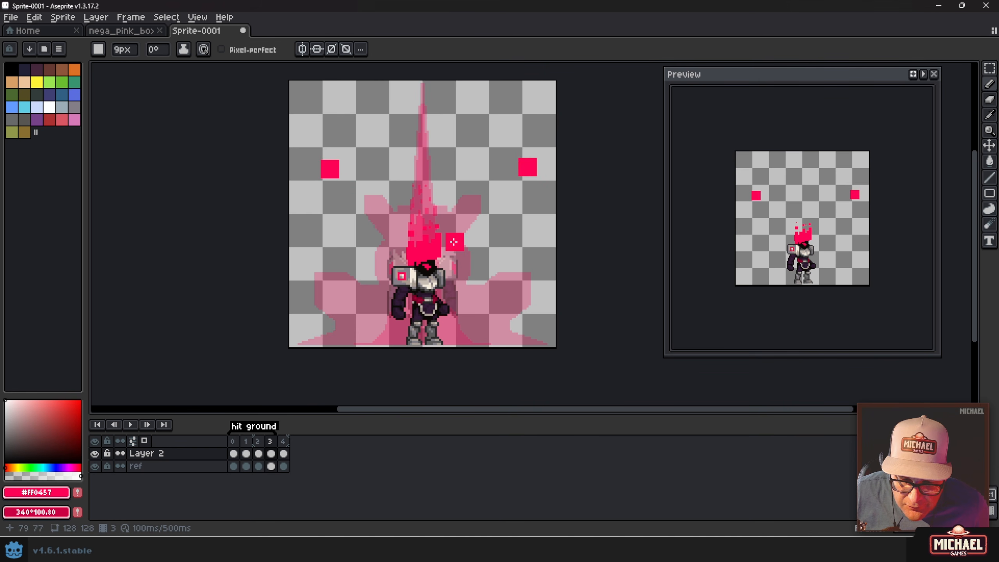
click(343, 281)
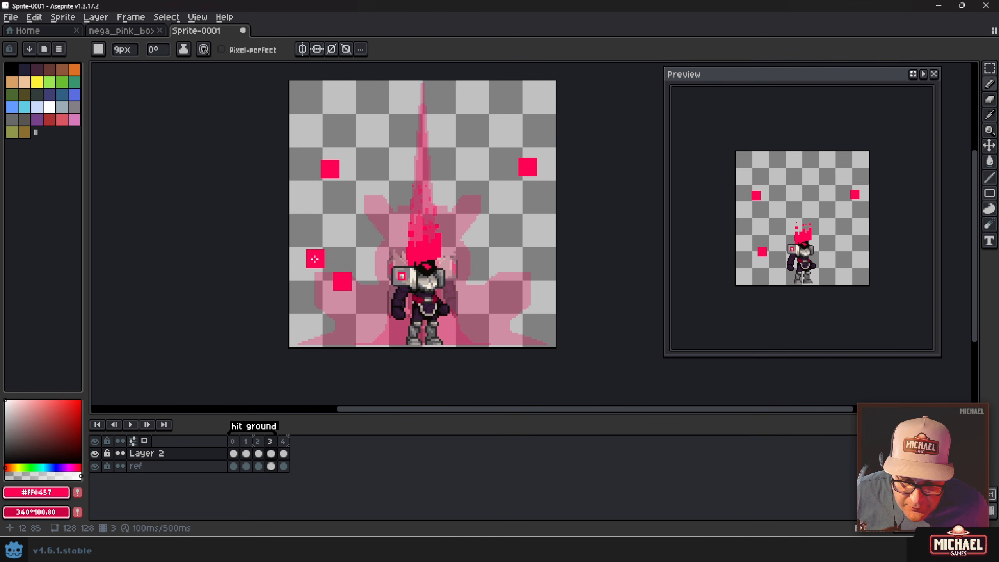
click(305, 319)
click(512, 304)
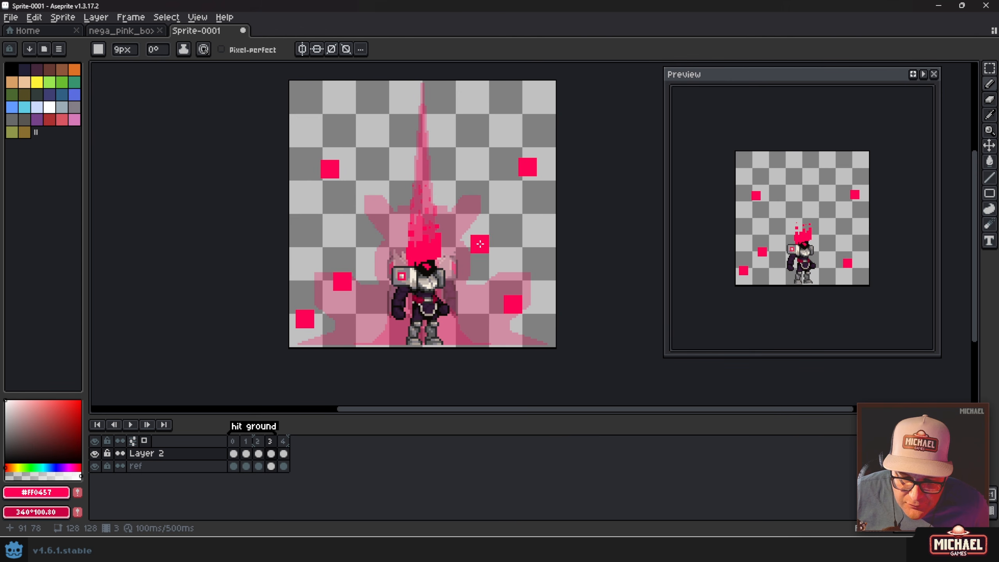
click(479, 213)
Scatter about eleven 3 px pink squares between the larger particles around the character in frame 3 of Layer 2
key(minus)
key(minus)
key(minus)
key(minus)
key(minus)
key(minus)
click(471, 142)
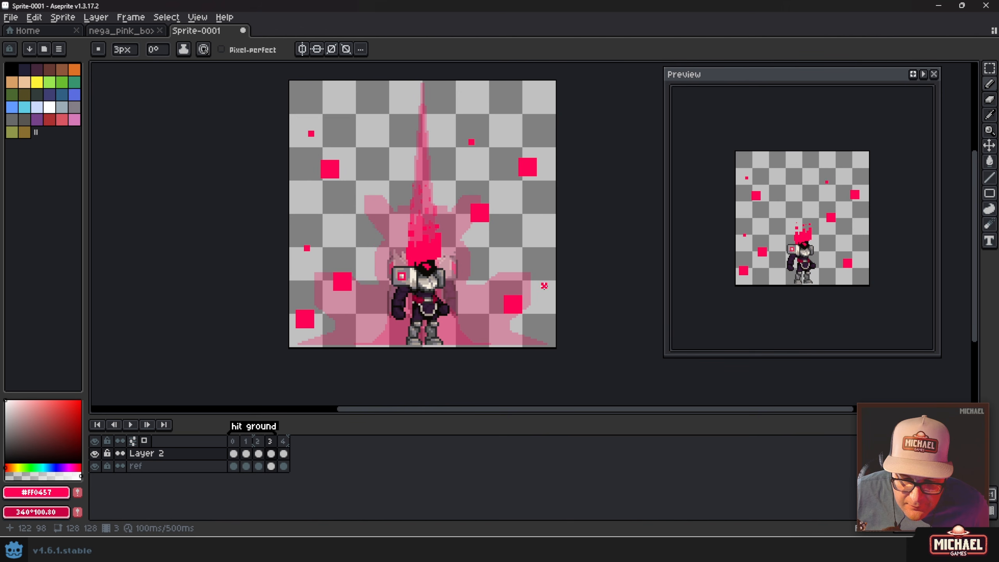
click(542, 313)
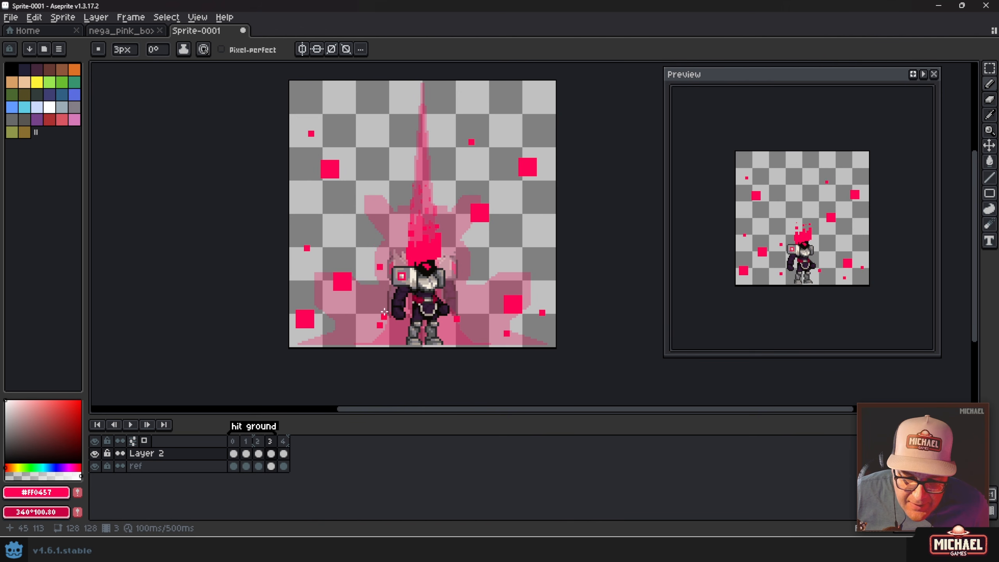
click(405, 146)
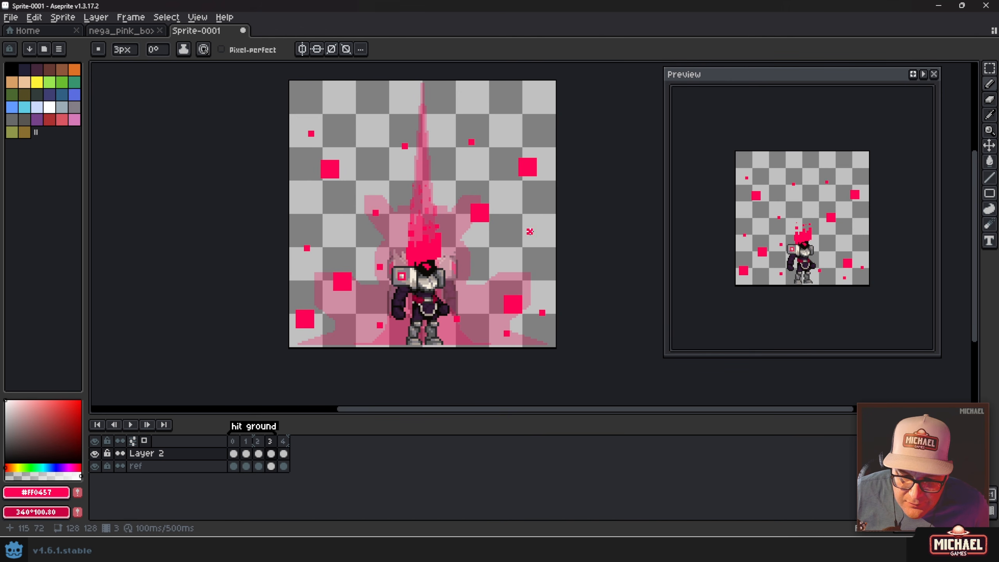
Step back and forth through frames 0 to 3 to examine how the spire, splash and particles flow together
key(Left)
key(Left)
key(Left)
key(Left)
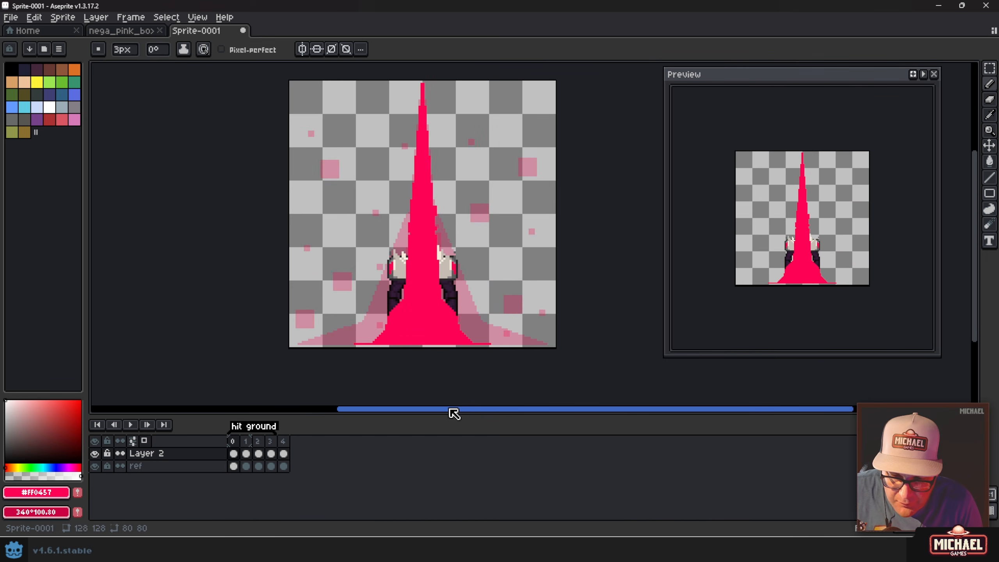
key(Right)
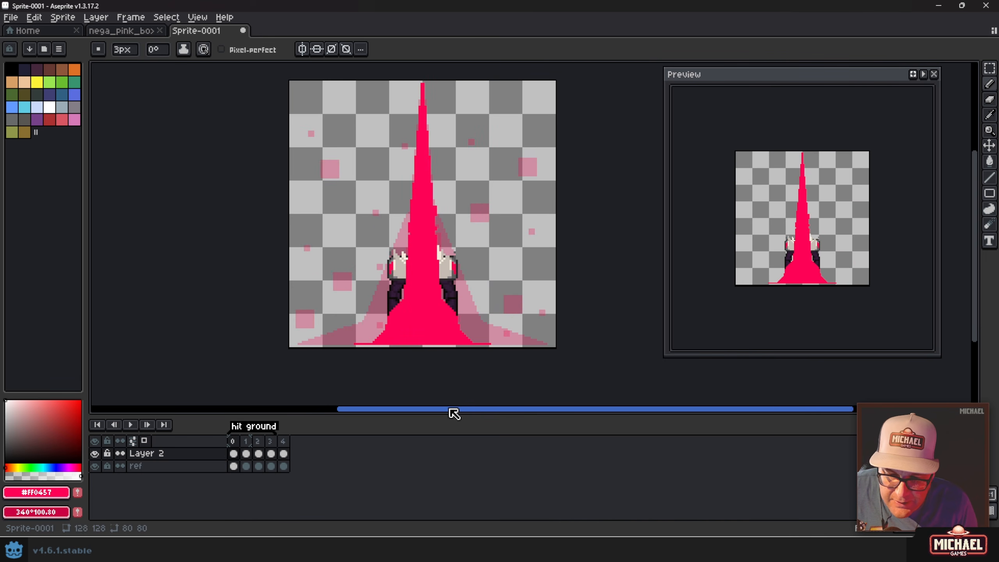
key(Right)
key(Right)
key(Right)
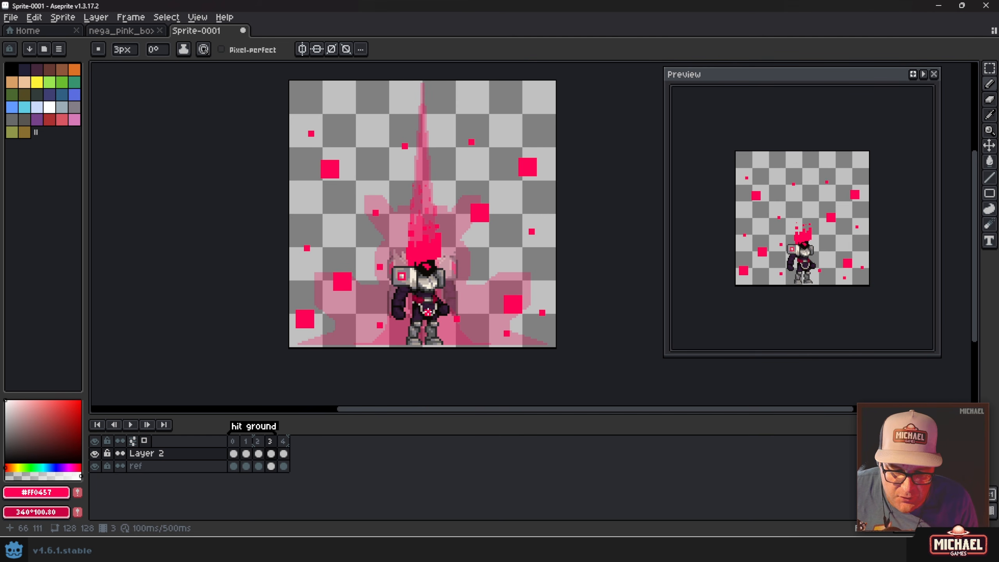
key(Left)
key(Left)
key(Right)
key(Right)
key(Left)
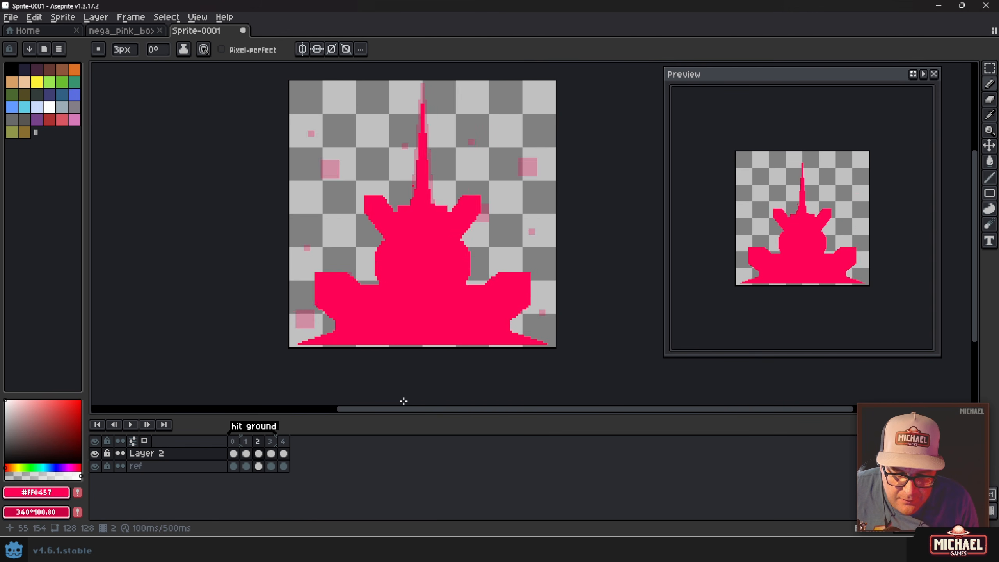
key(Left)
key(Left)
key(Right)
key(Right)
key(Right)
key(Left)
key(Left)
key(Left)
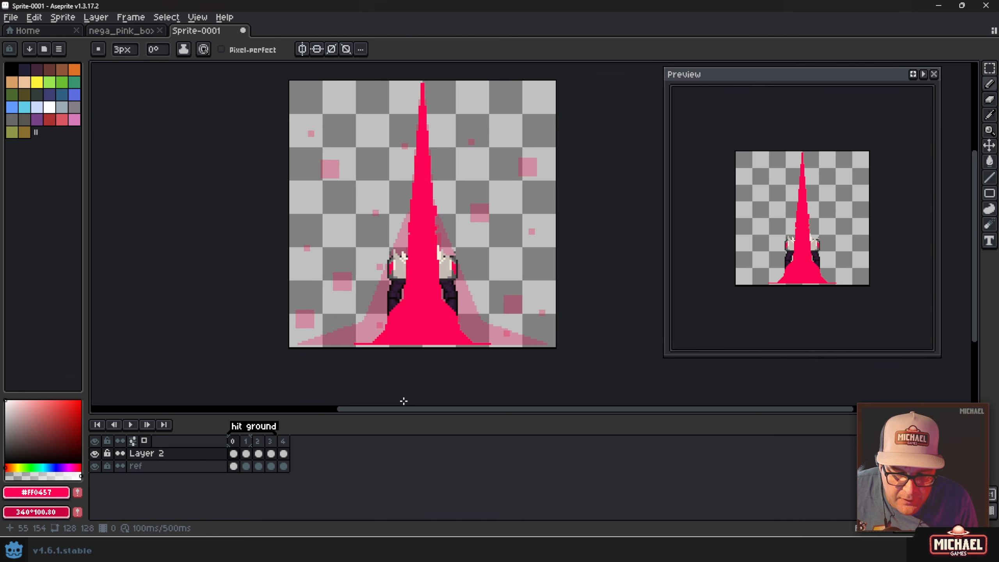
key(Right)
key(Right)
key(Right)
key(Left)
key(Left)
key(Left)
key(Right)
key(Right)
key(Right)
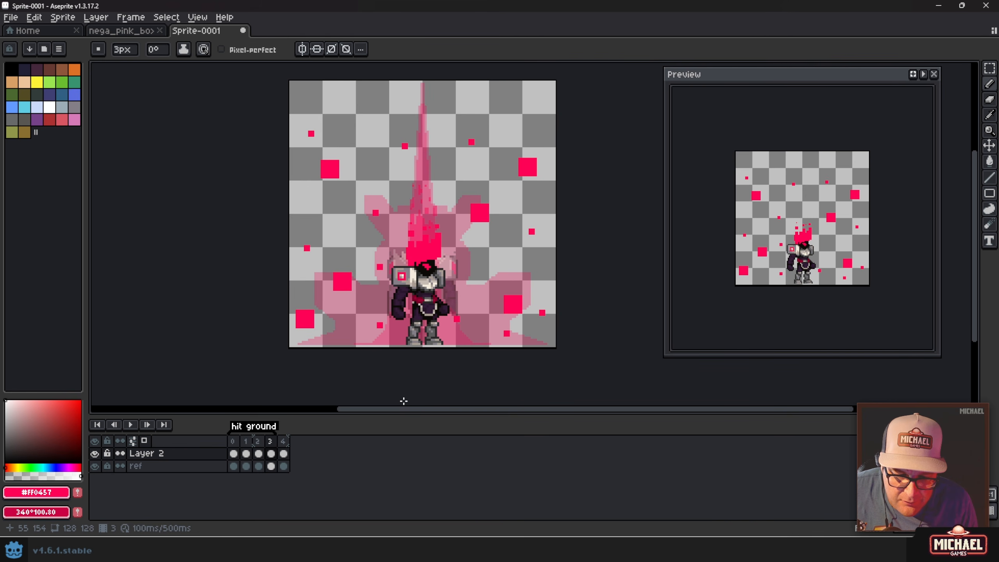
key(Left)
key(Left)
key(Left)
key(Left)
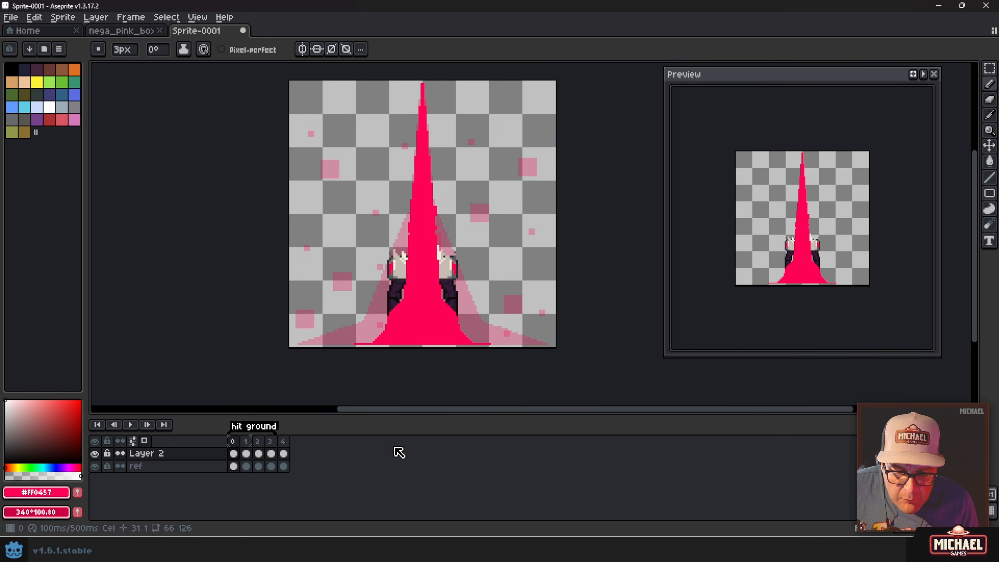
key(Right)
key(Right)
key(Right)
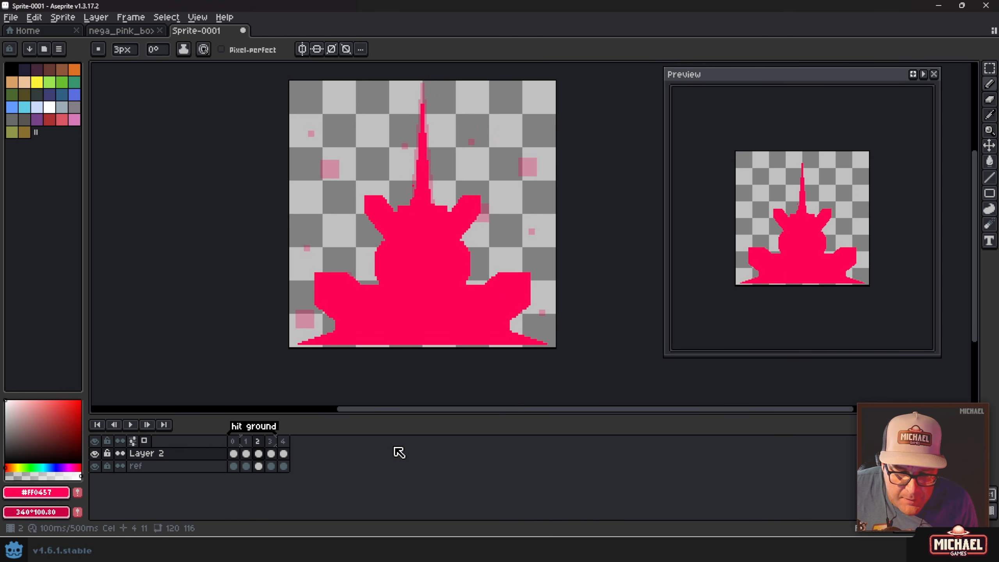
key(Right)
key(Left)
key(Left)
key(Right)
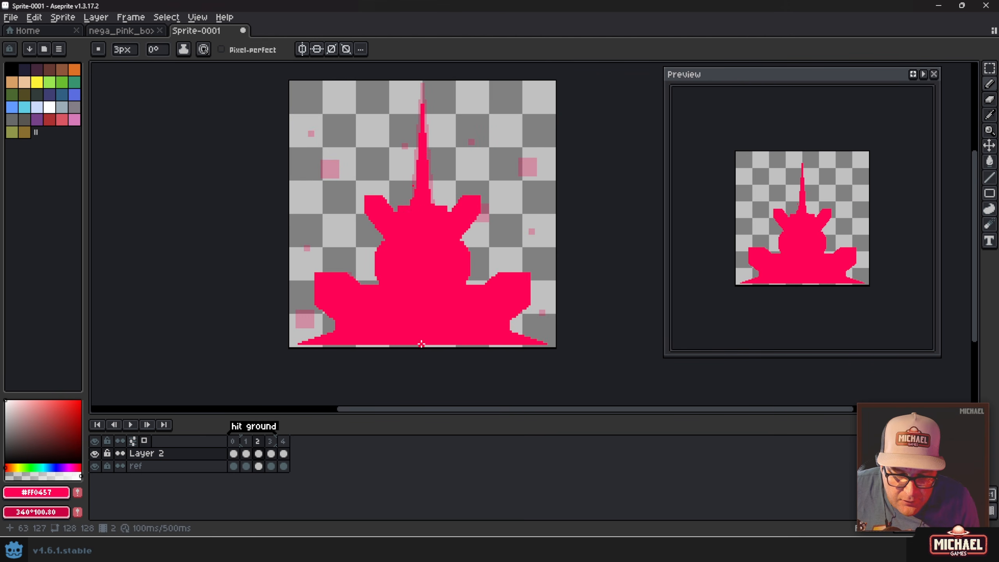
Fill the notches on the frame 2 splash's lower right and upper left flanks with the 3 px pencil
scroll(470, 275, up, 2)
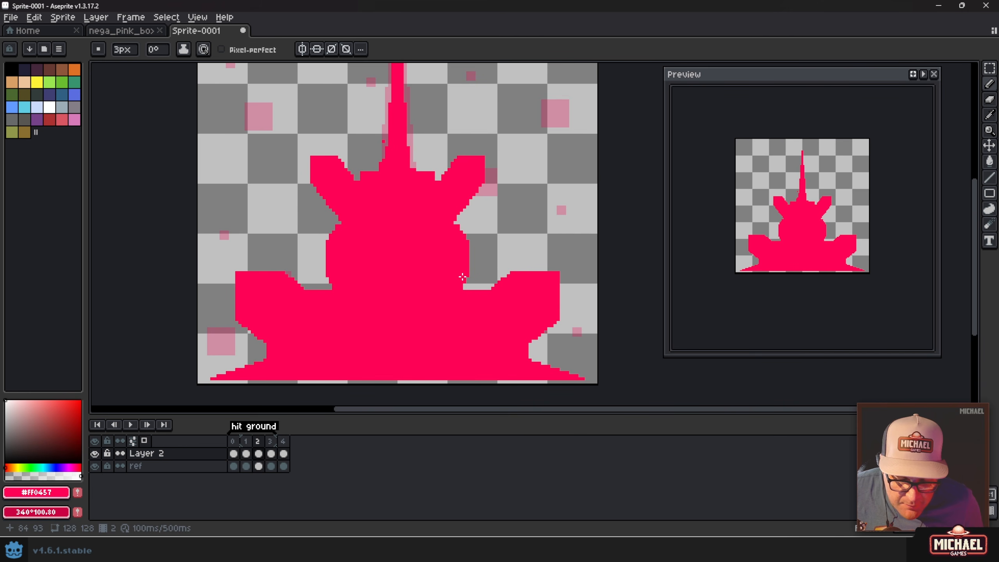
mouse_move(463, 265)
mouse_down()
mouse_move(489, 301)
mouse_move(453, 270)
mouse_up()
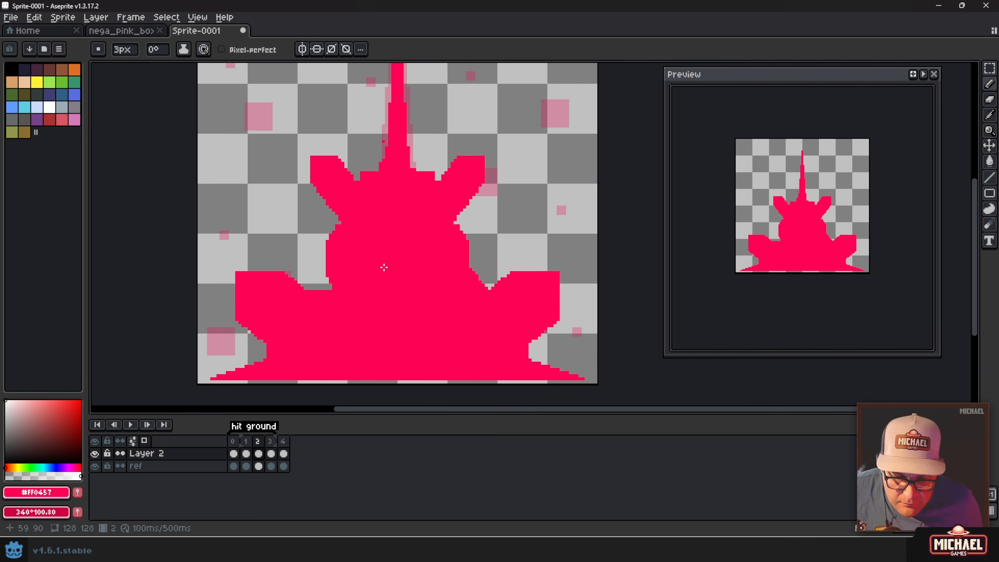
mouse_move(336, 209)
mouse_down()
mouse_move(331, 244)
mouse_move(339, 221)
mouse_up()
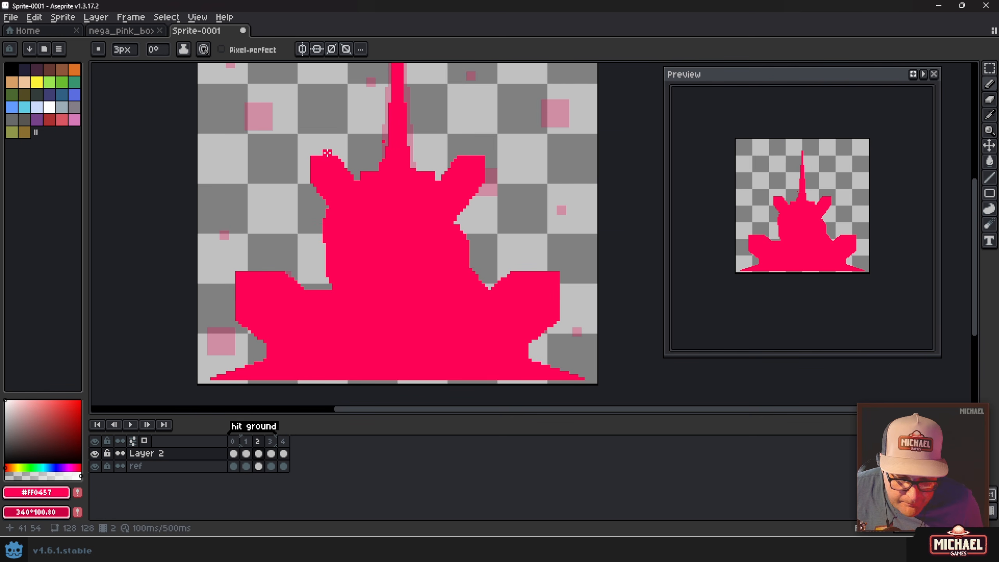
Trim the upper and lower horns of the frame 2 splash into uneven, sharper points with the 5 px eraser
key(e)
drag(318, 150, 352, 174)
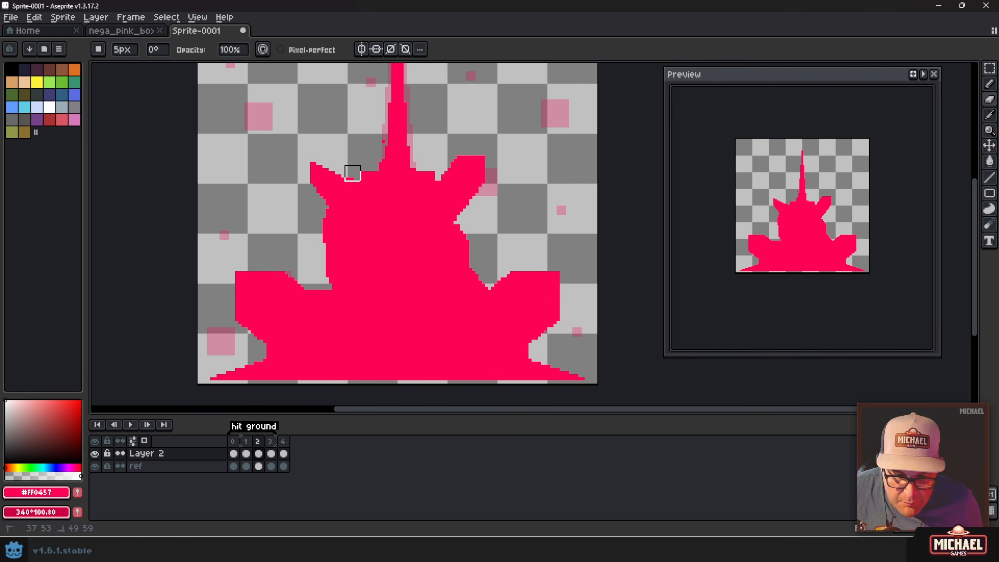
drag(493, 165, 471, 217)
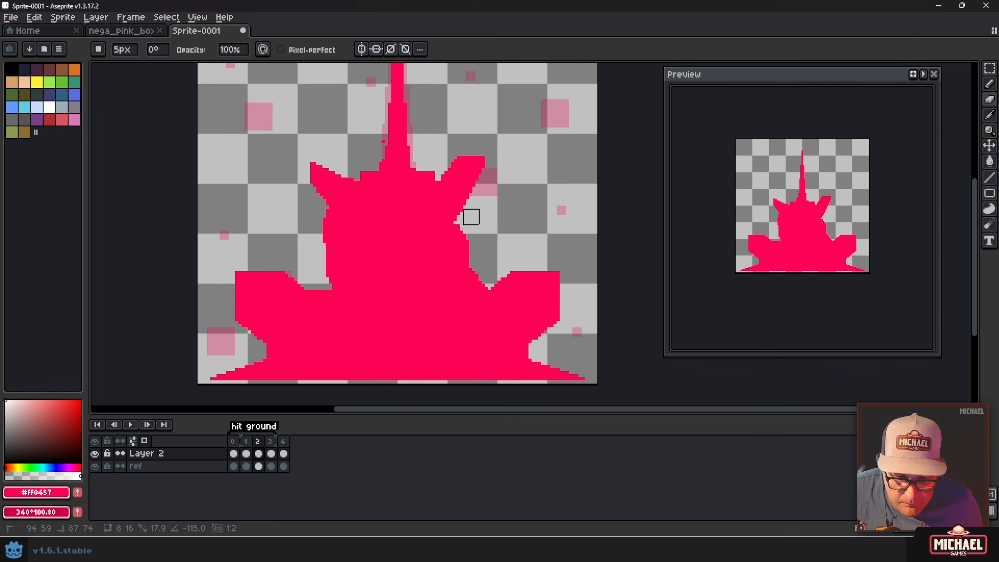
mouse_move(509, 263)
mouse_down()
mouse_move(502, 279)
mouse_move(546, 267)
mouse_up()
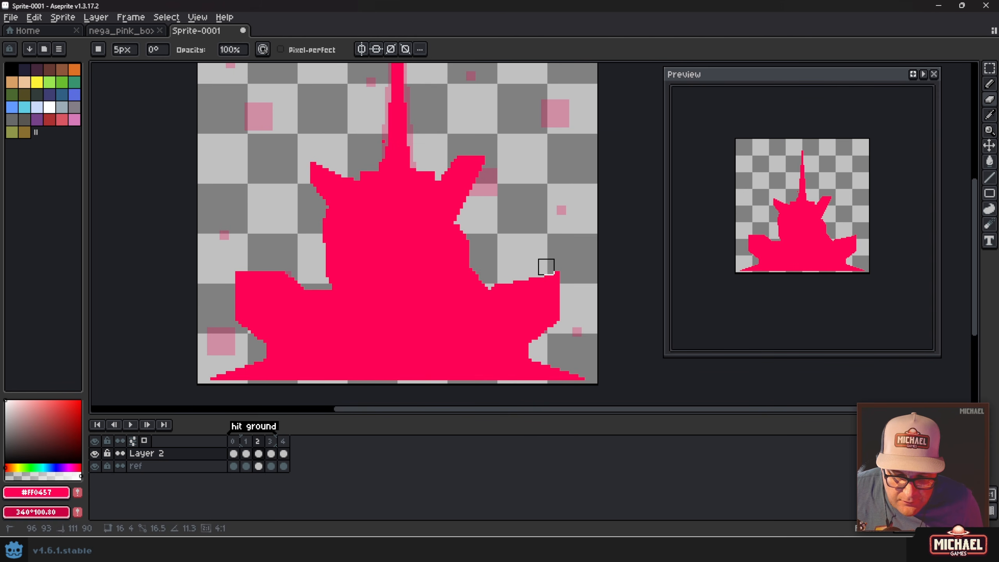
drag(230, 300, 253, 342)
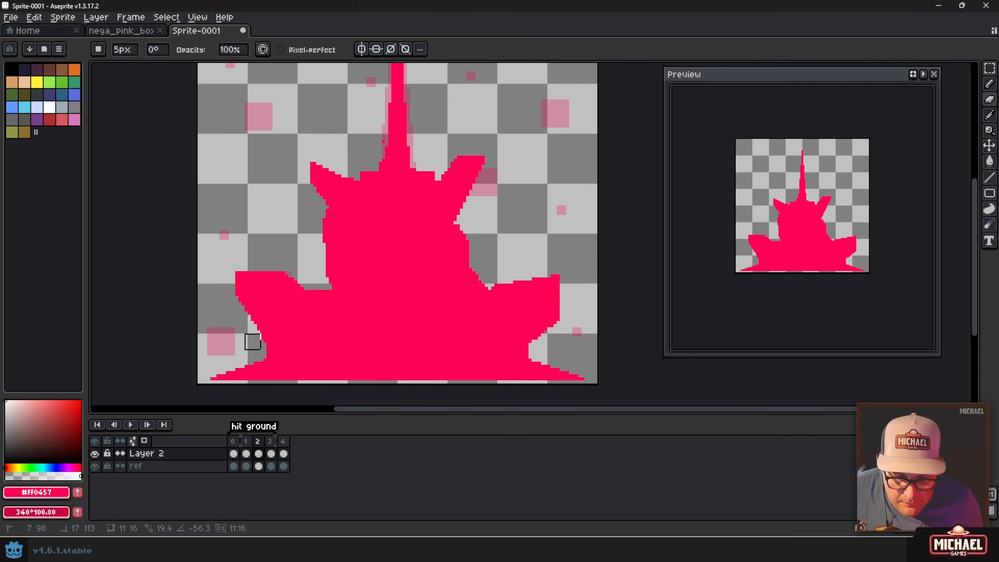
scroll(344, 270, down, 4)
scroll(341, 279, up, 4)
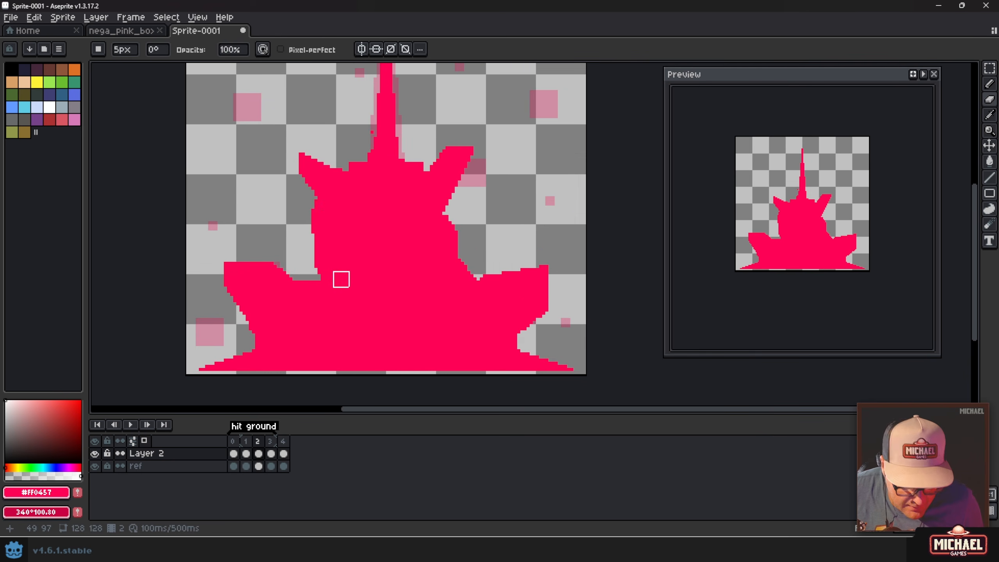
Widen the frame 2 splash's left flank and add side spikes, a 7 px one on the right and a 2 px one on the left
key(b)
drag(305, 279, 325, 246)
scroll(296, 275, up, 4)
drag(439, 243, 470, 227)
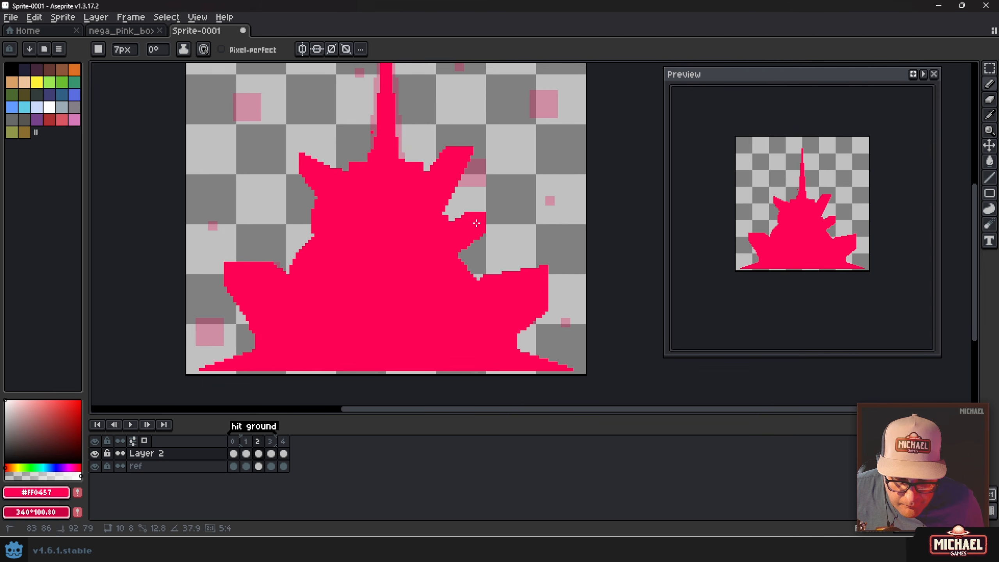
scroll(298, 214, down, 5)
drag(309, 231, 316, 247)
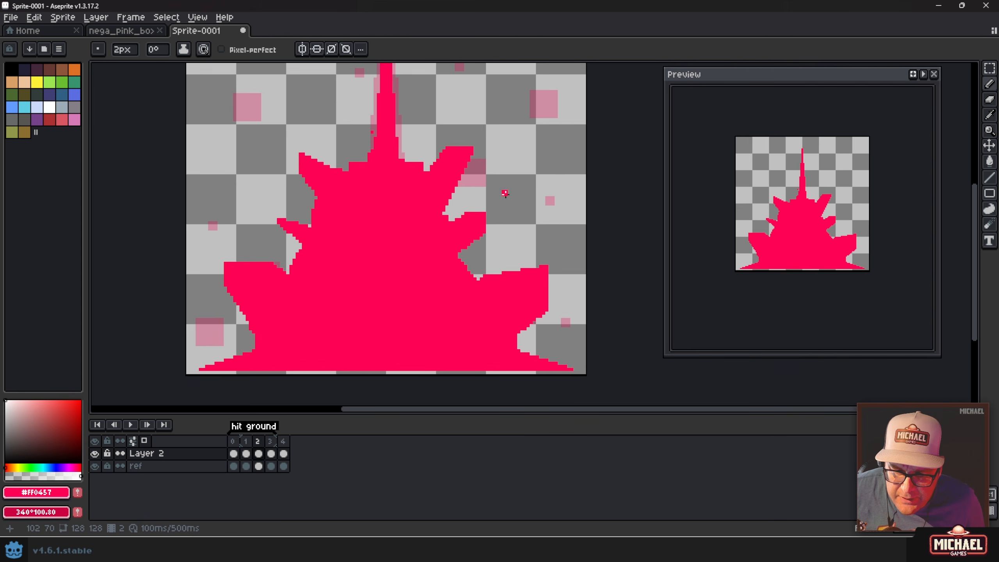
Flip repeatedly between frames 0 to 3 to examine the transition from the spire to the reshaped splash
key(Left)
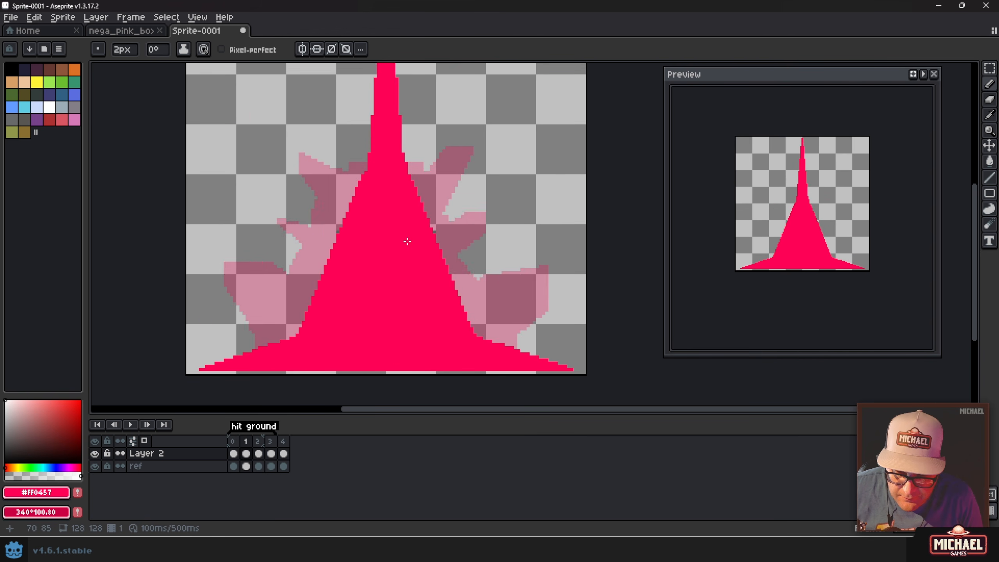
key(Right)
key(Left)
key(Left)
key(Right)
key(Right)
key(Right)
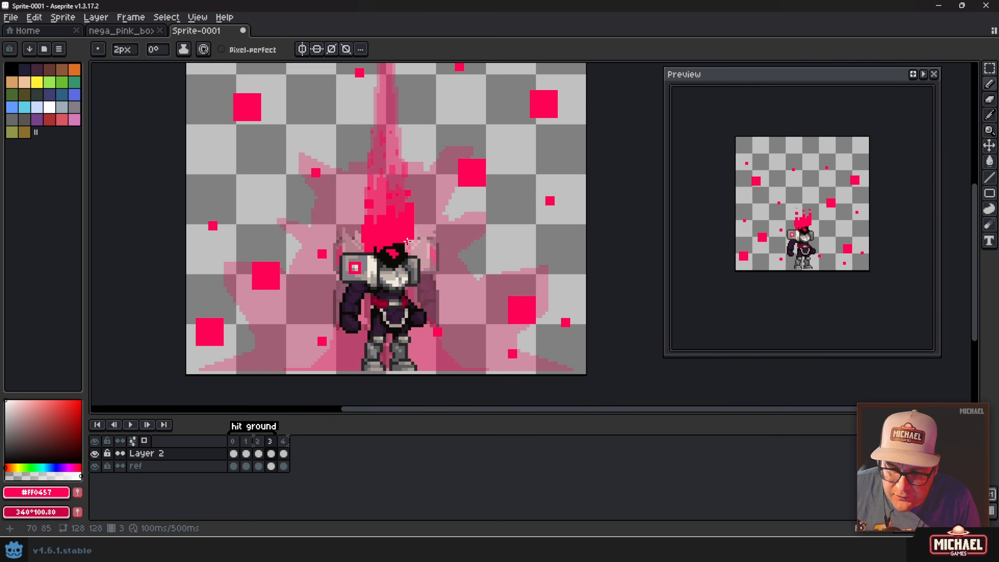
key(Left)
key(Left)
key(Left)
key(Right)
key(Right)
key(Left)
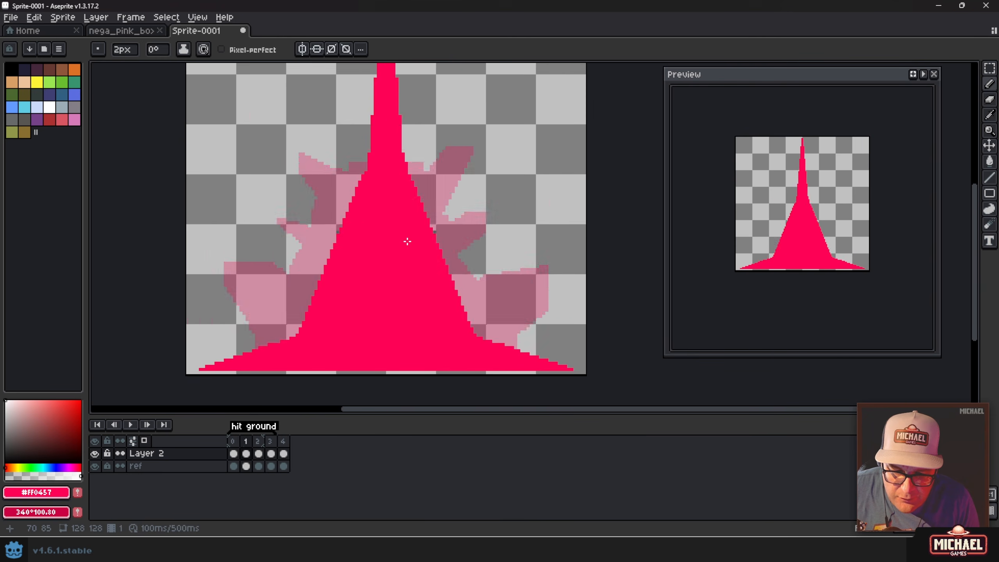
key(Left)
key(Right)
key(Right)
key(Left)
key(Left)
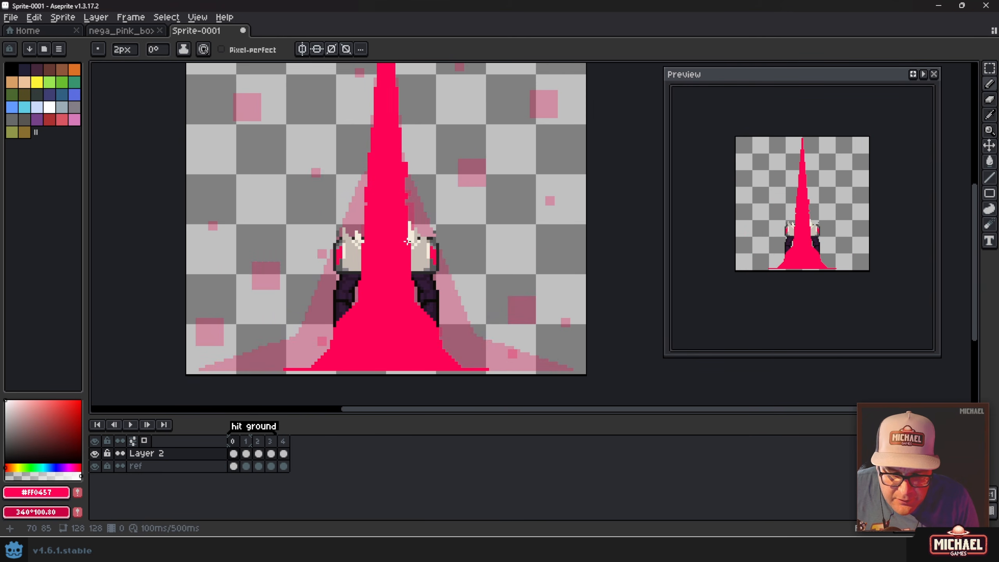
key(Right)
key(Left)
key(Right)
key(Right)
key(Left)
key(Left)
key(Right)
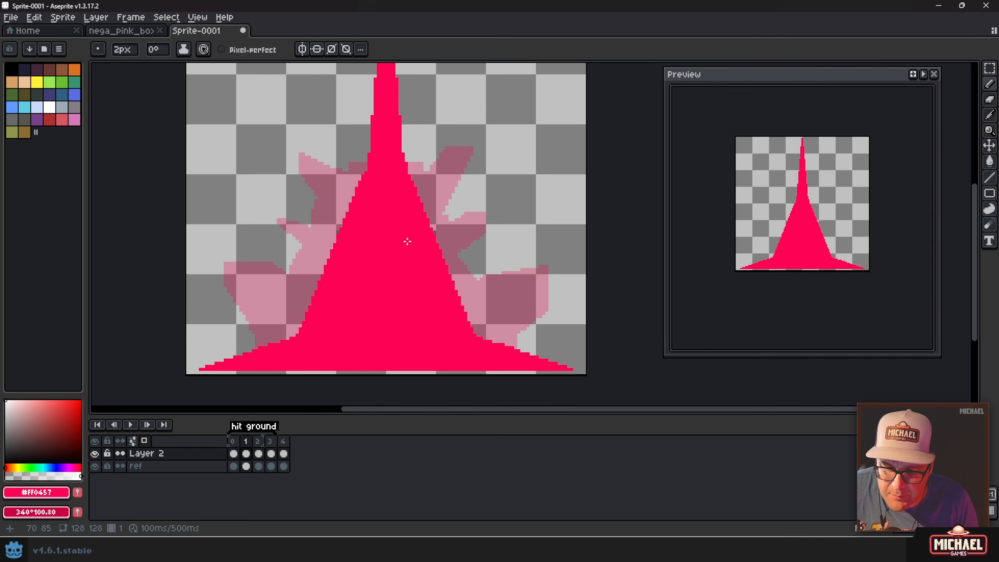
key(Right)
key(Left)
key(Left)
key(Right)
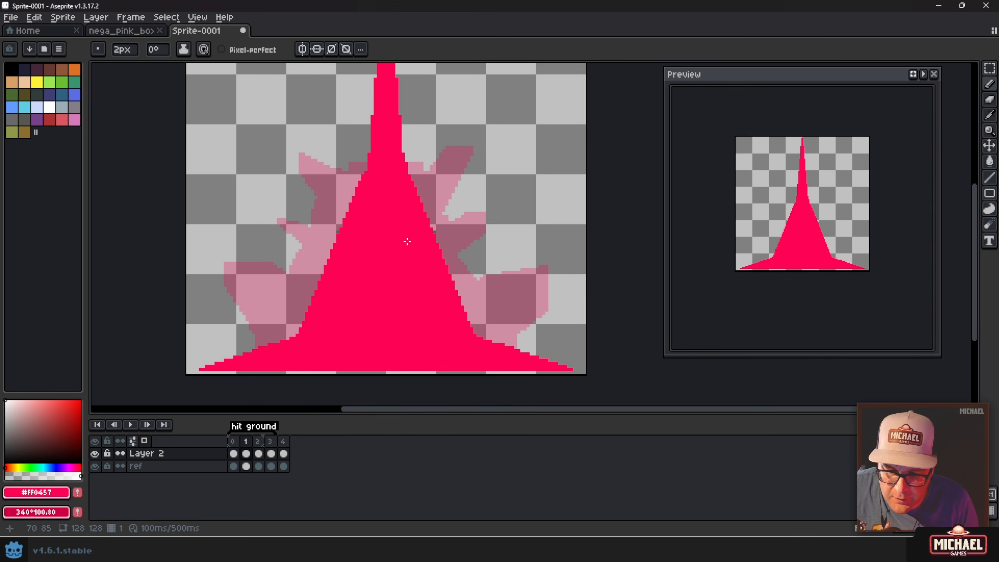
key(Right)
key(Left)
key(Left)
key(Right)
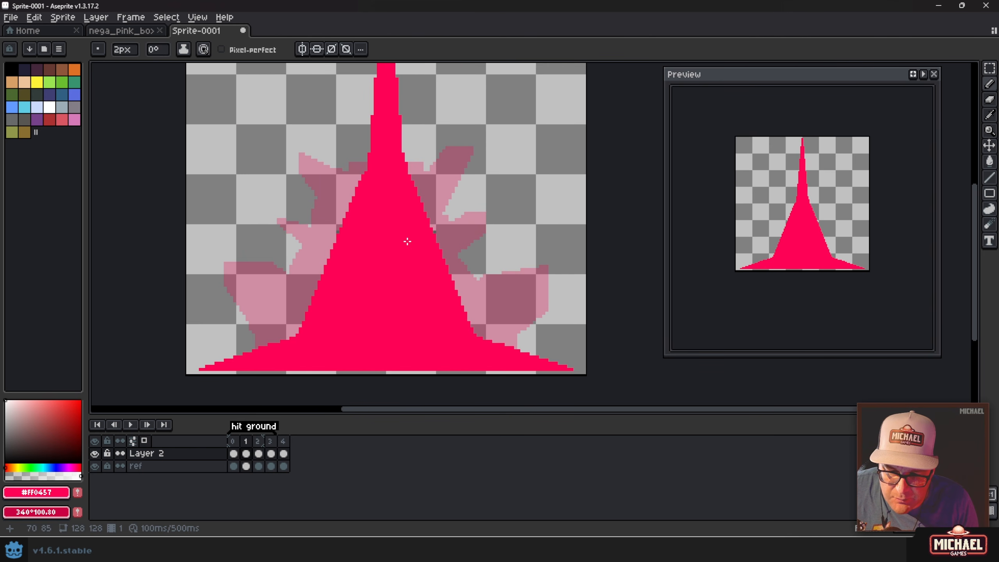
key(Right)
key(Left)
key(Right)
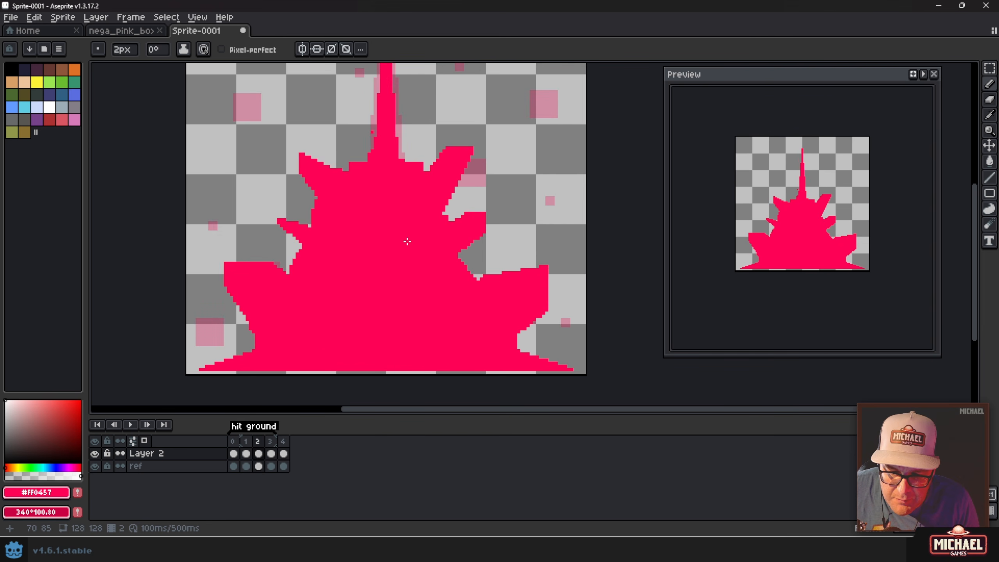
key(Left)
key(Right)
key(Left)
key(Right)
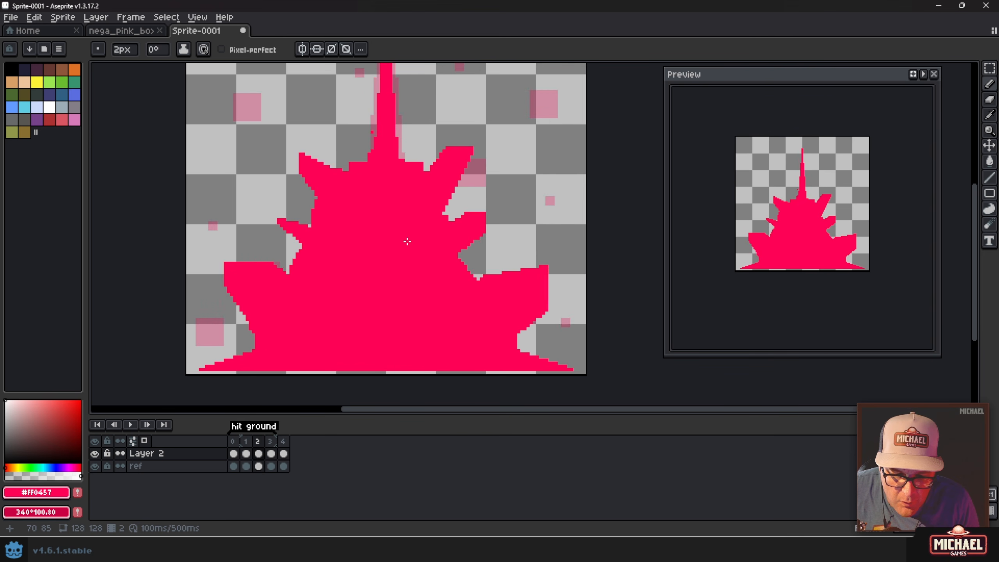
key(Left)
key(Right)
key(Left)
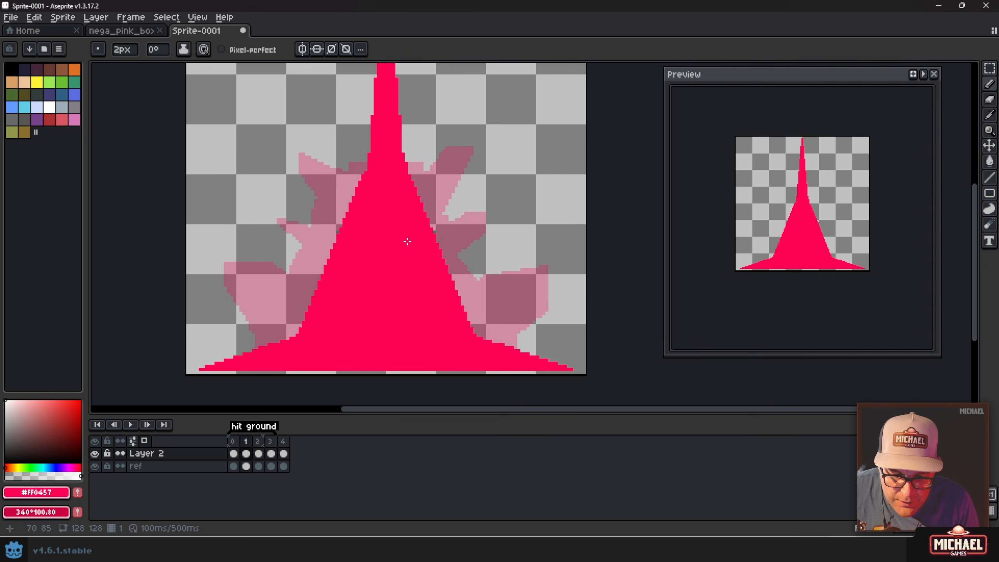
key(Right)
key(Left)
key(Right)
key(Right)
key(Left)
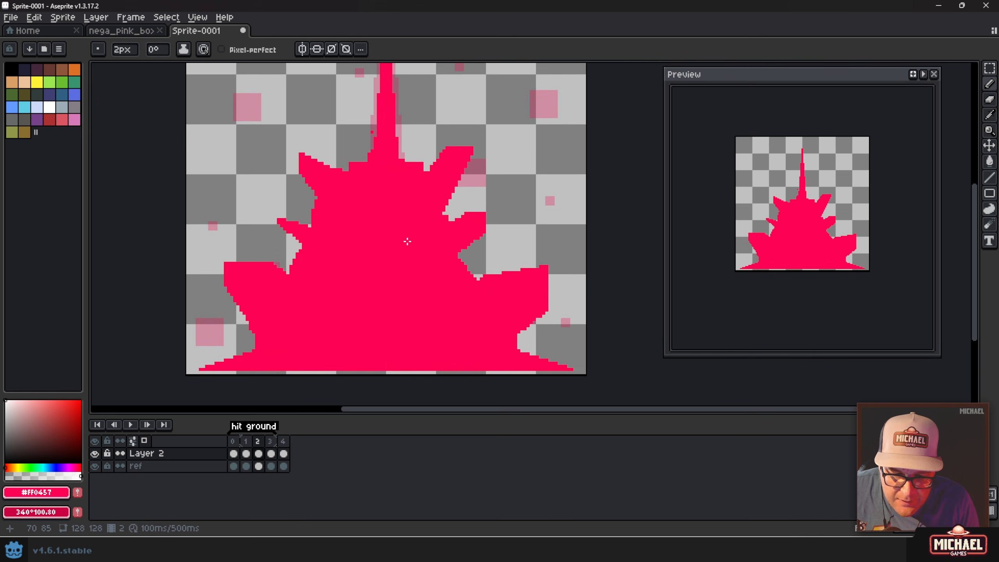
key(Right)
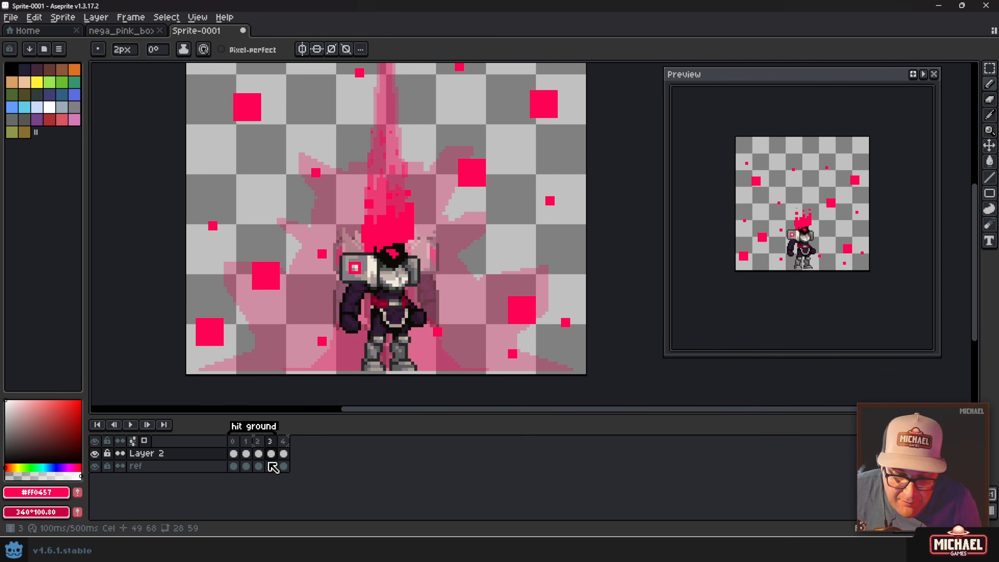
Duplicate frame 1 to add a copy of the wide spire directly after it
click(247, 442)
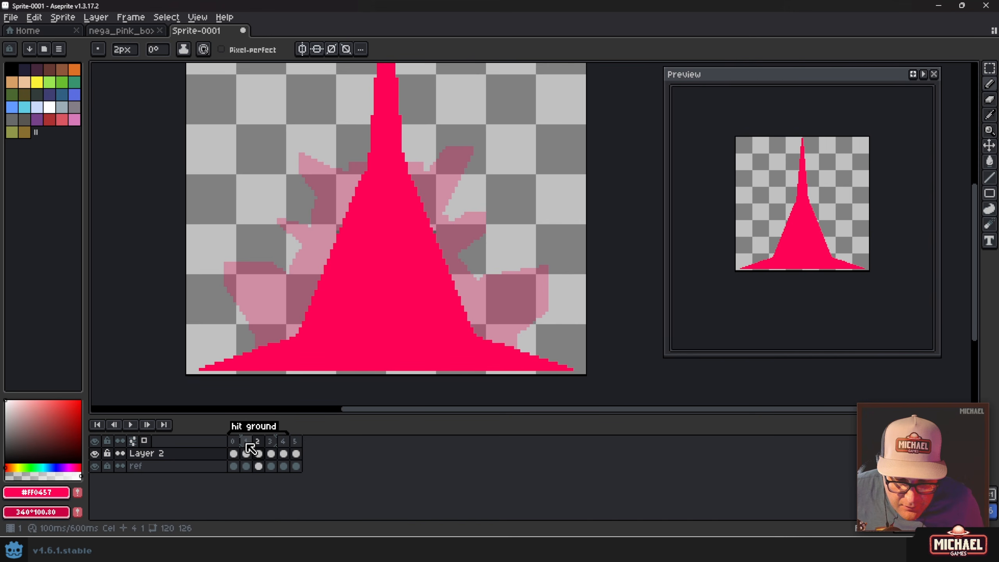
Toggle onion skin off and on at frame 2 to examine the duplicated spire against its neighbouring frames
key(alt+n)
click(258, 443)
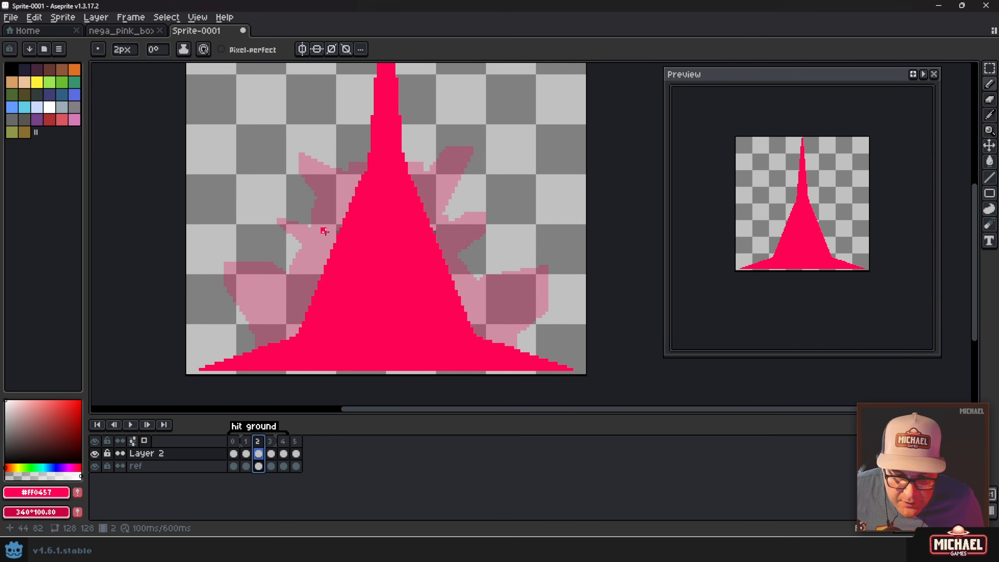
click(144, 441)
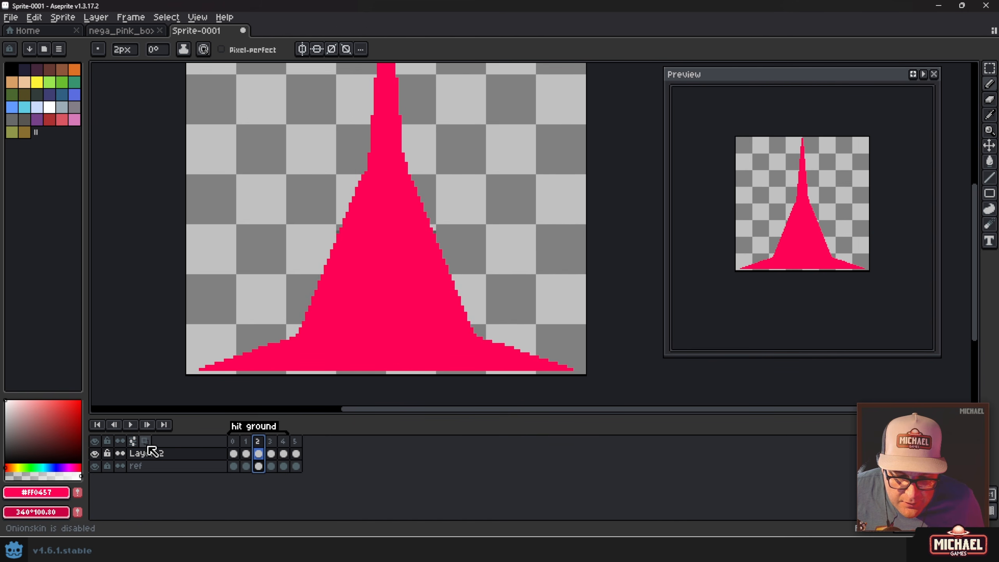
click(145, 441)
click(148, 443)
click(148, 443)
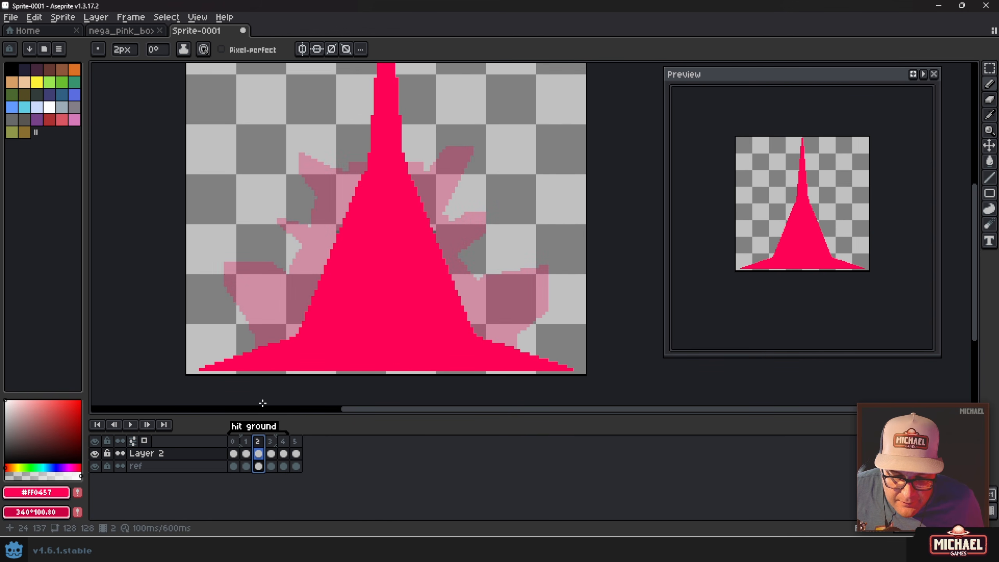
scroll(315, 283, up, 2)
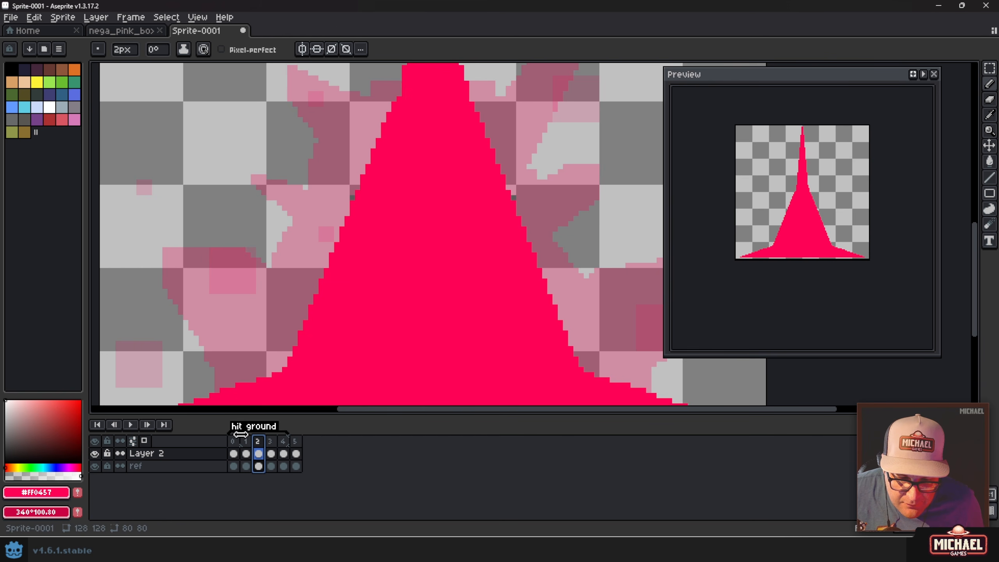
scroll(346, 243, down, 6)
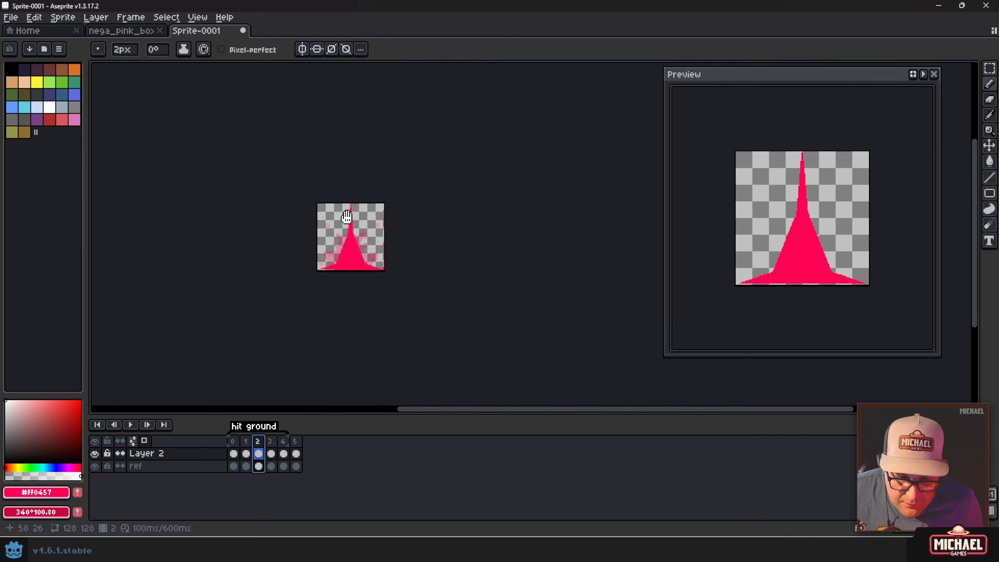
scroll(344, 236, up, 4)
drag(337, 345, 356, 219)
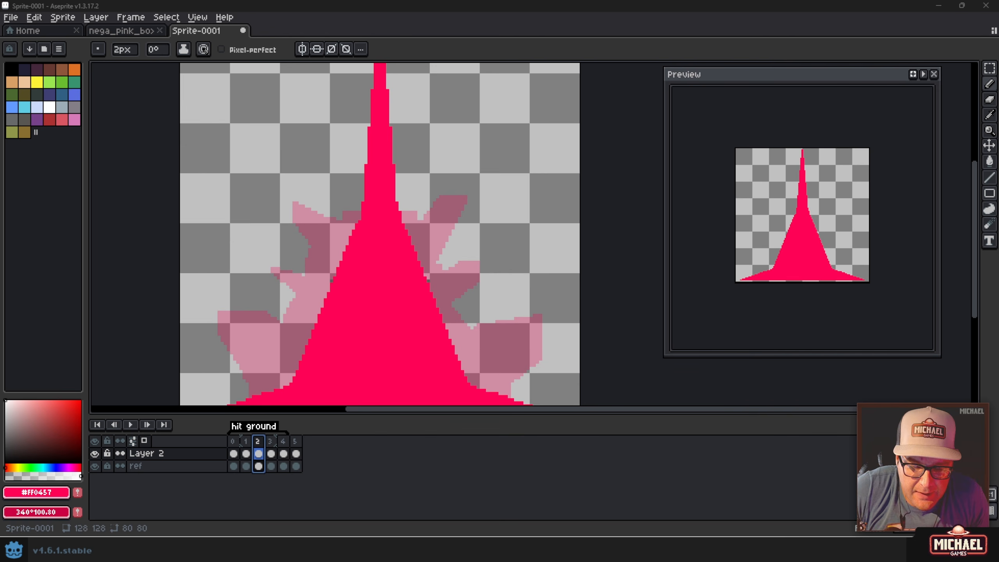
click(234, 453)
click(247, 451)
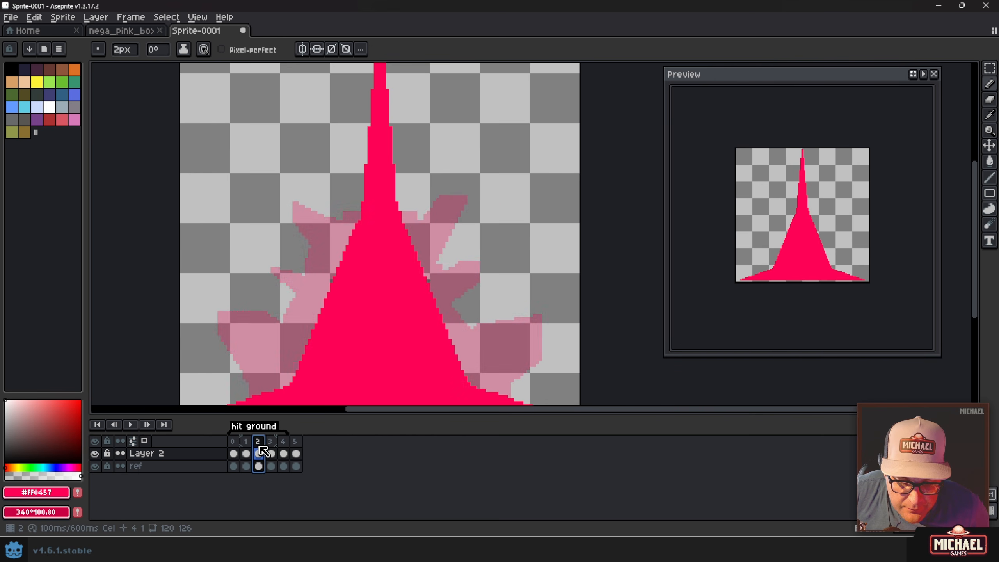
click(258, 452)
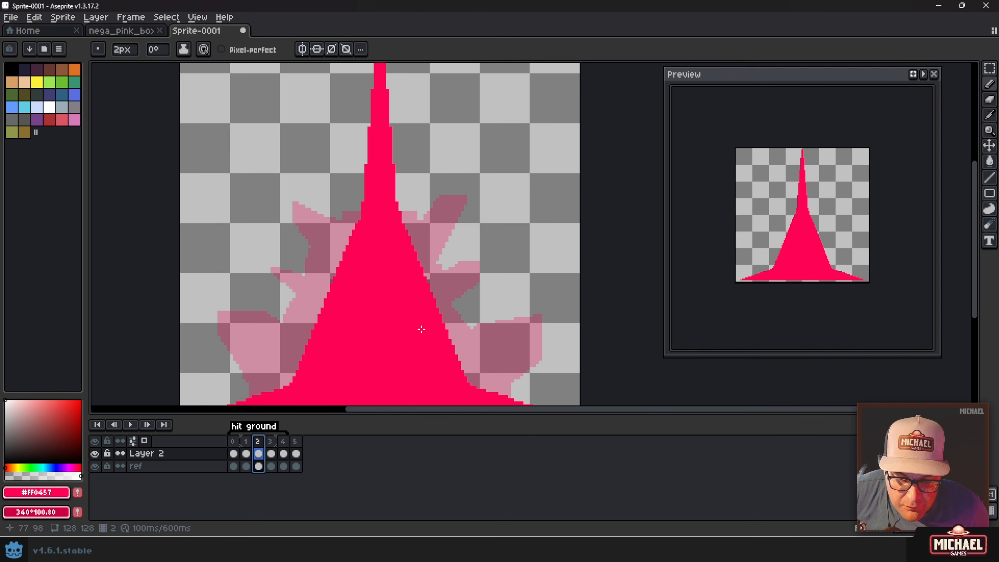
Thin both sides of the frame 2 spire's upper shaft and shorten its tip with the 5 px eraser
scroll(352, 226, up, 1)
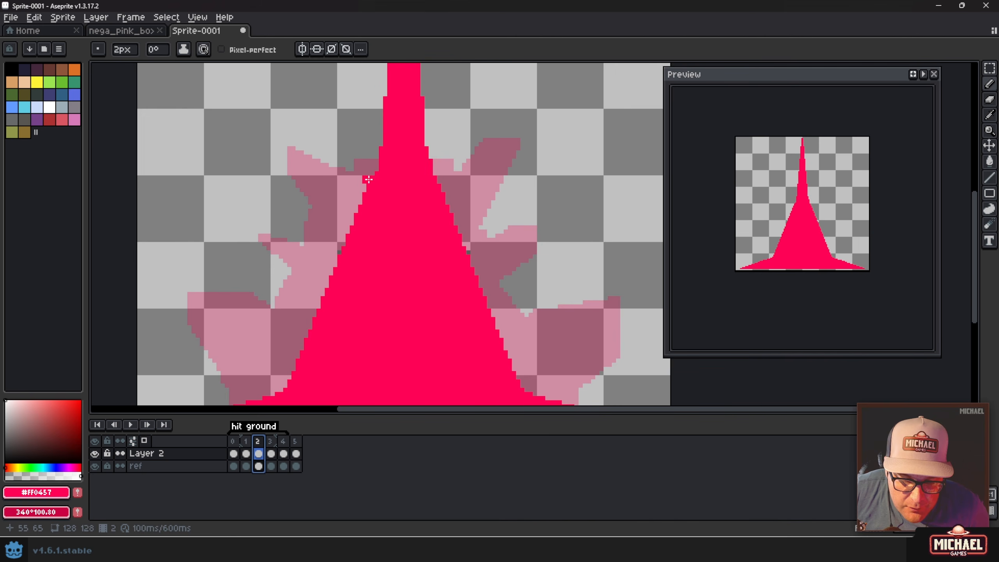
scroll(366, 198, down, 1)
key(e)
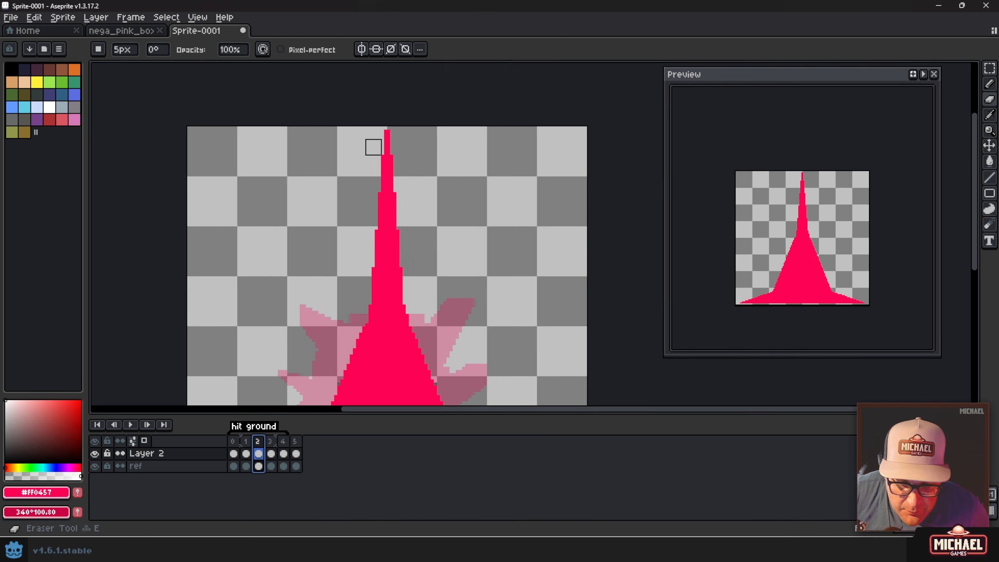
drag(379, 131, 376, 174)
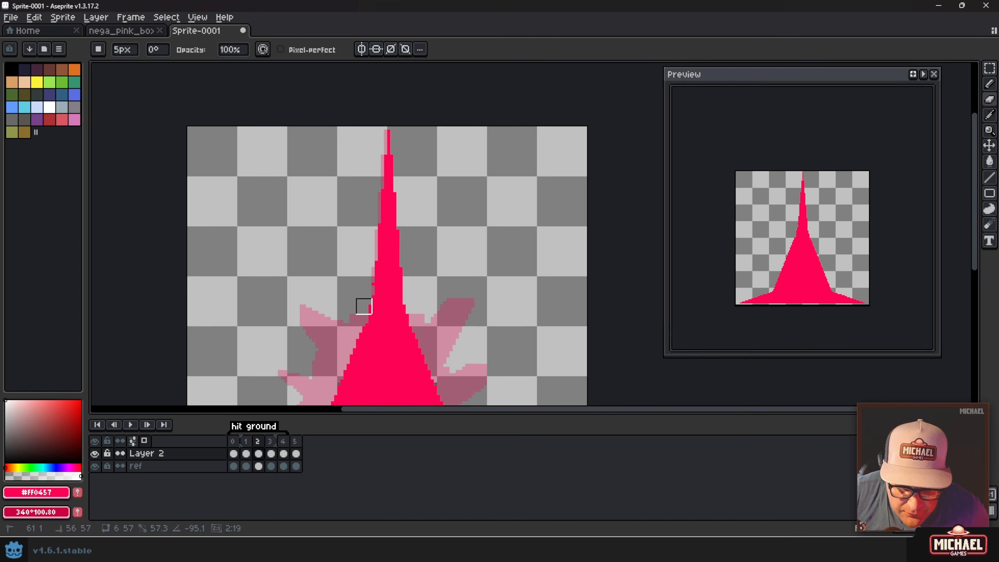
drag(367, 303, 373, 238)
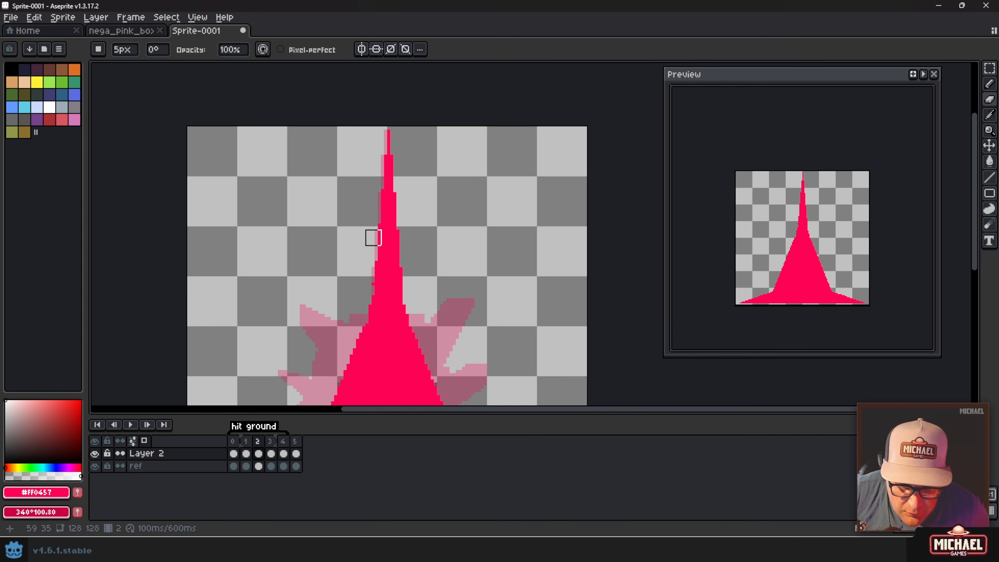
drag(396, 138, 409, 293)
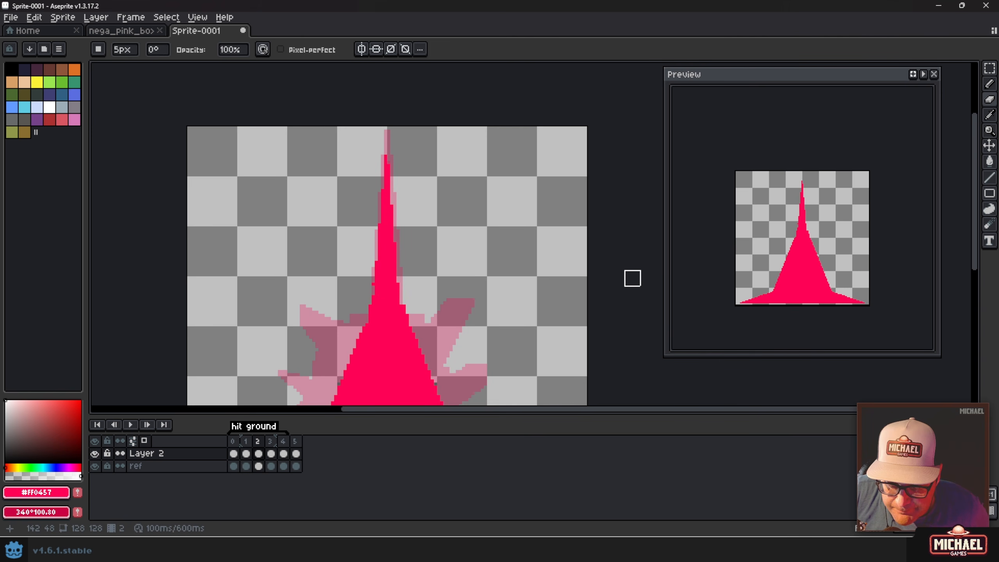
Flip repeatedly between frame 2 and its neighbours to examine how the thinned spire transitions into the splash
key(Left)
key(Right)
key(Right)
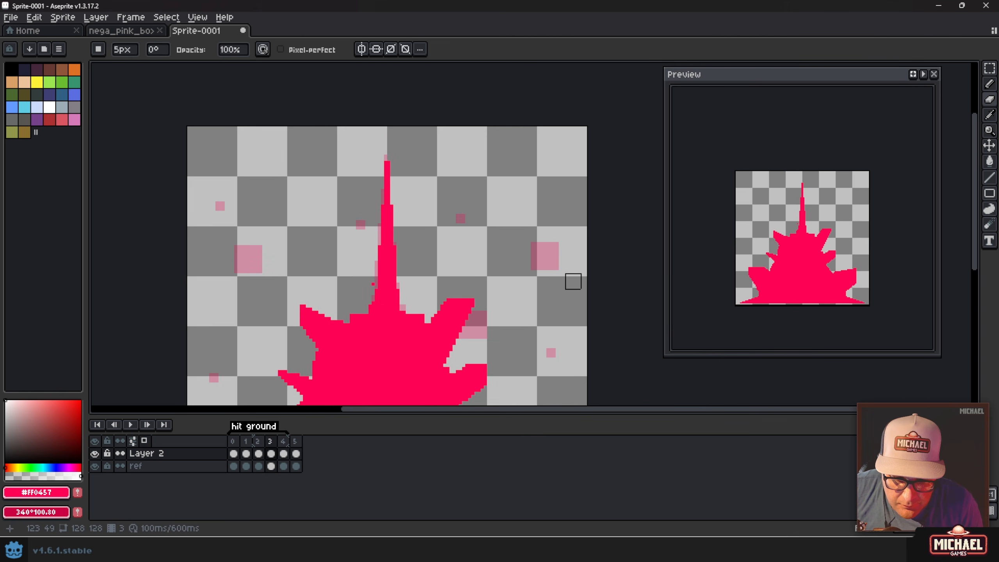
key(Left)
key(Left)
key(Right)
key(Right)
key(Right)
key(Left)
key(Right)
key(Right)
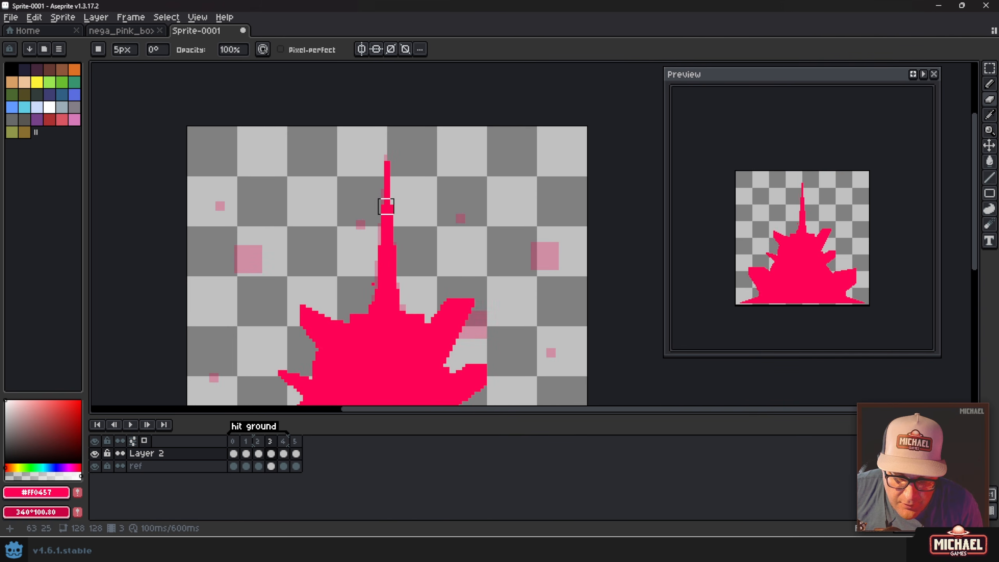
key(Left)
key(Left)
key(Right)
key(Left)
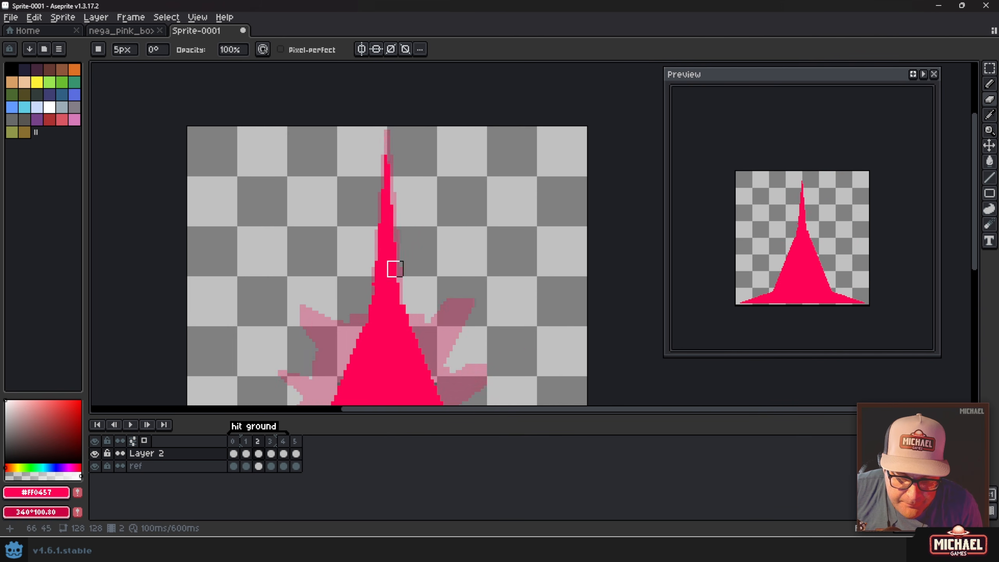
key(Left)
key(Left)
key(Right)
Draw and fill an angular shoulder on the upper left flank of the frame 2 spire with the 2 px pencil
scroll(330, 284, down, 2)
scroll(346, 264, up, 1)
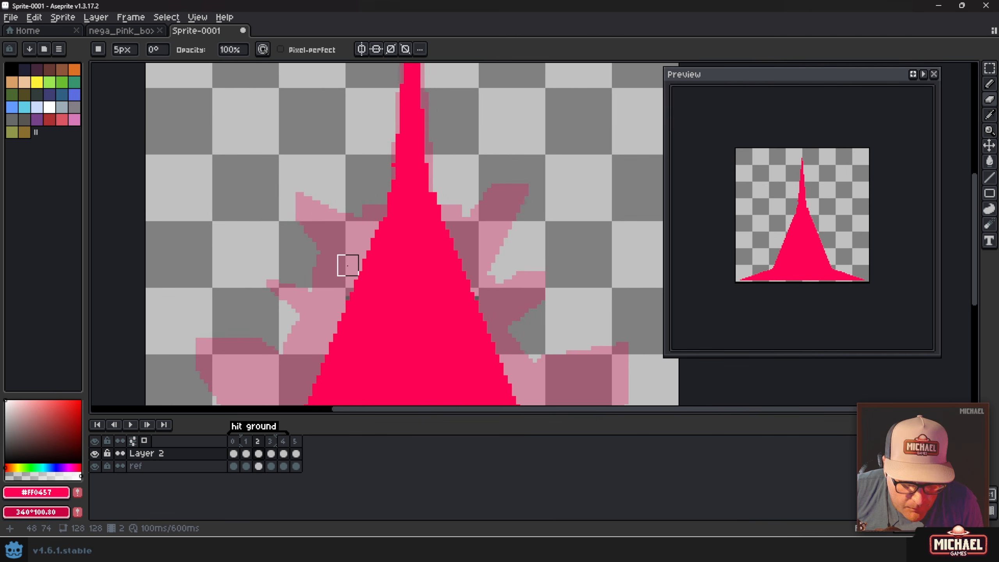
key(b)
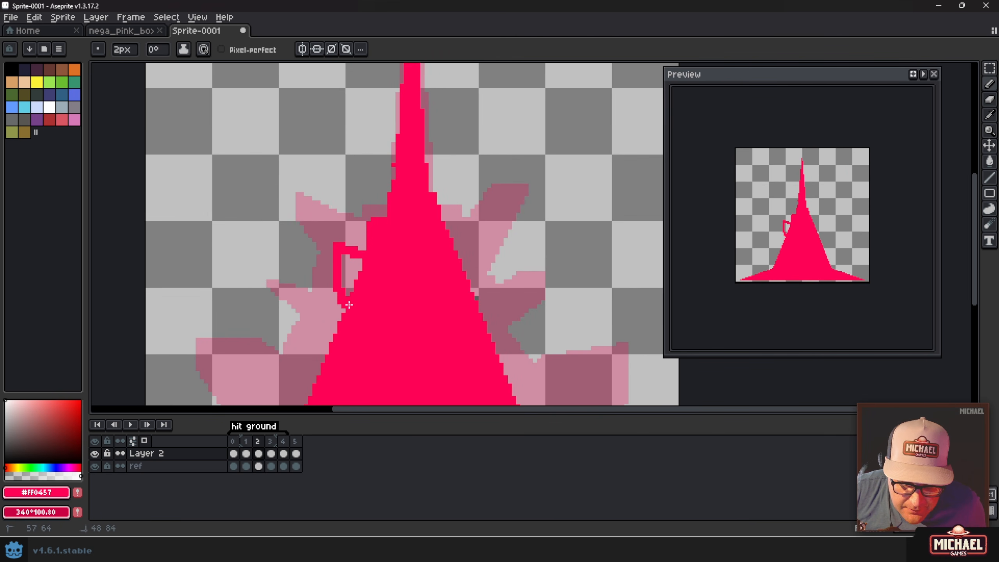
key(g)
click(348, 281)
key(b)
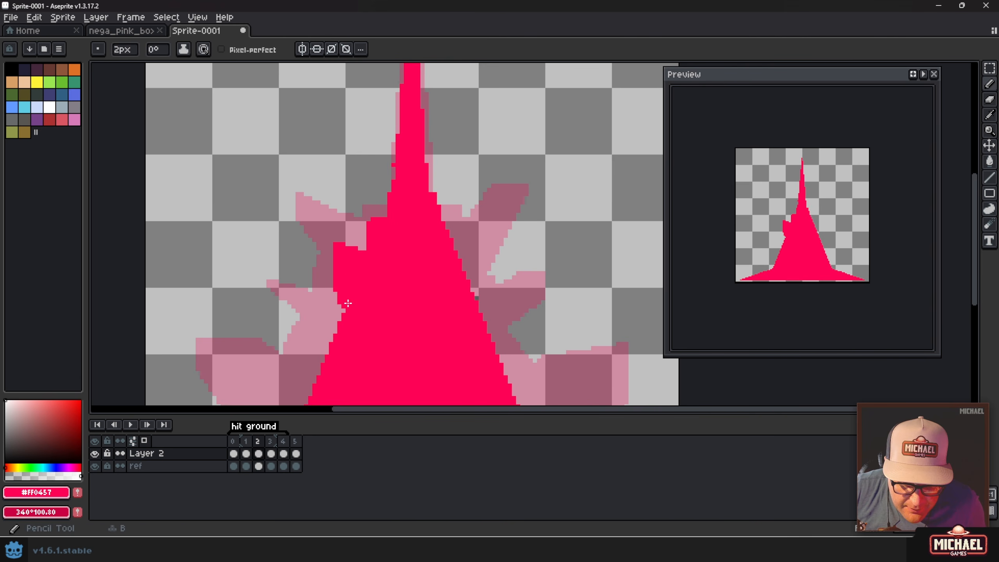
Add a small left side spike and a large filled horn at the lower left of the frame 2 spire
scroll(354, 256, down, 2)
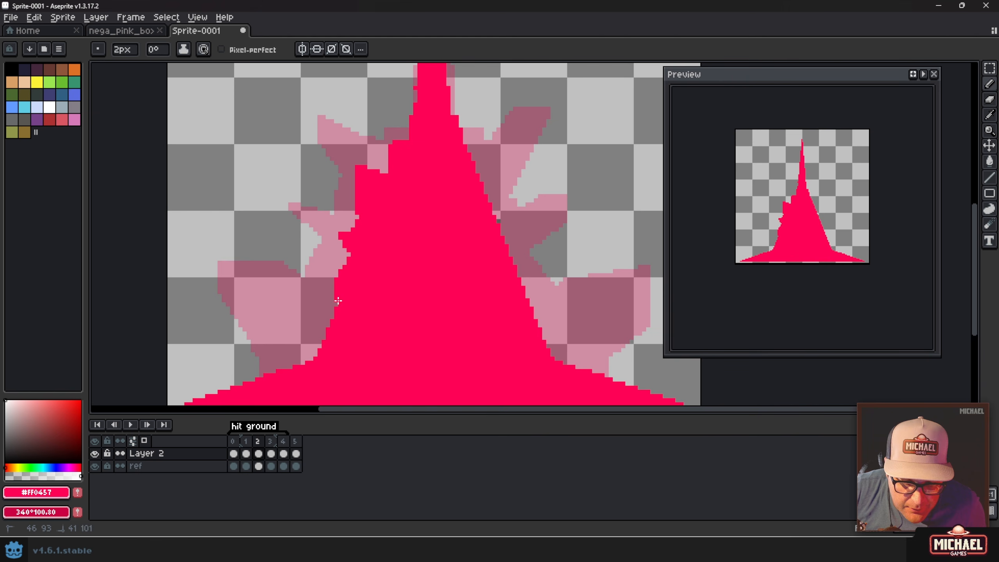
drag(333, 282, 330, 304)
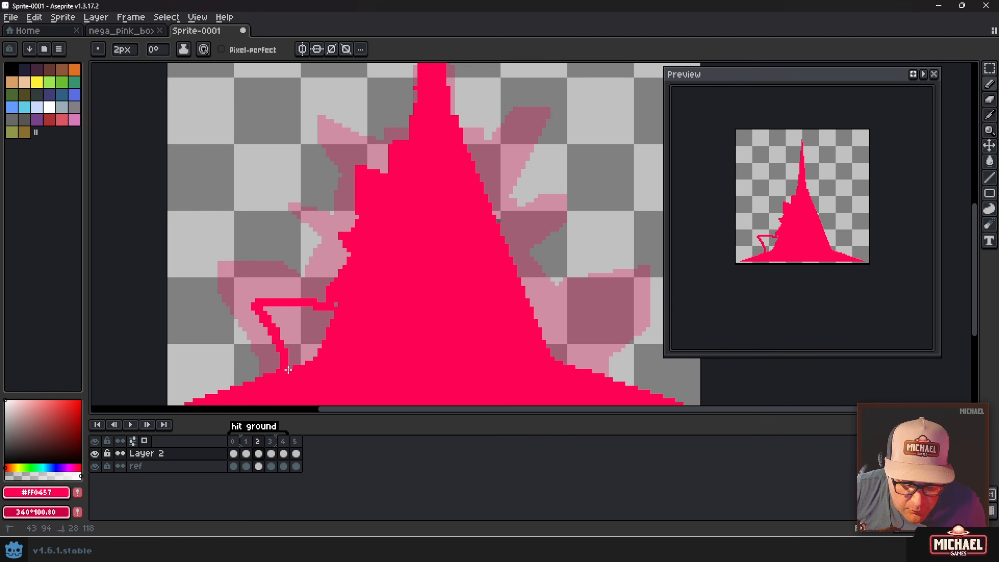
key(g)
click(297, 346)
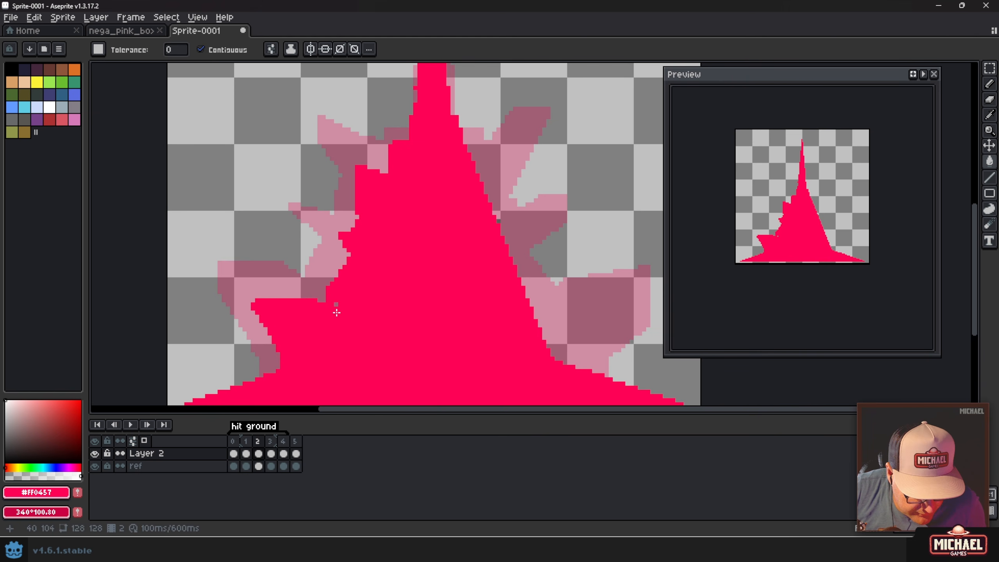
key(b)
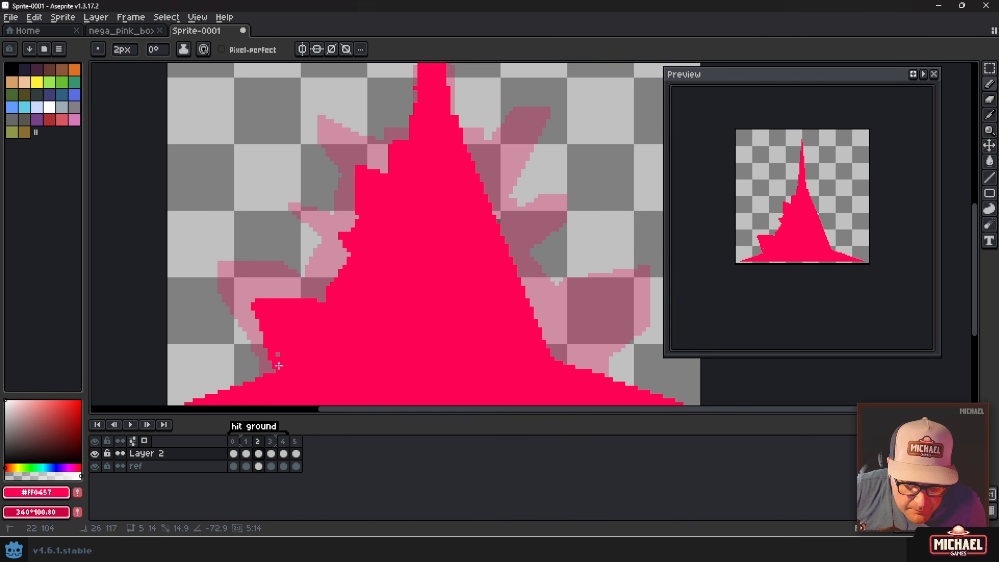
scroll(323, 353, down, 3)
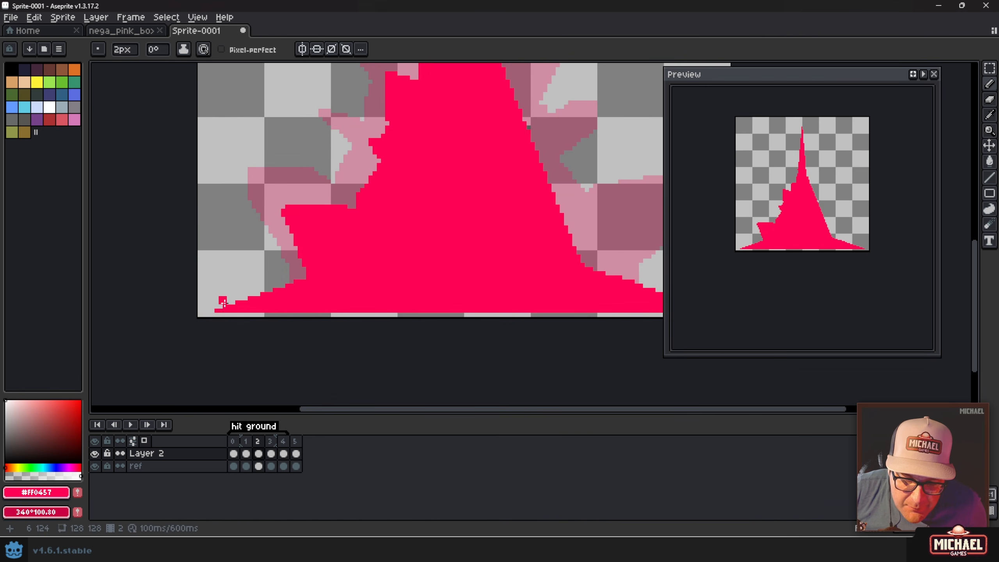
drag(227, 305, 210, 324)
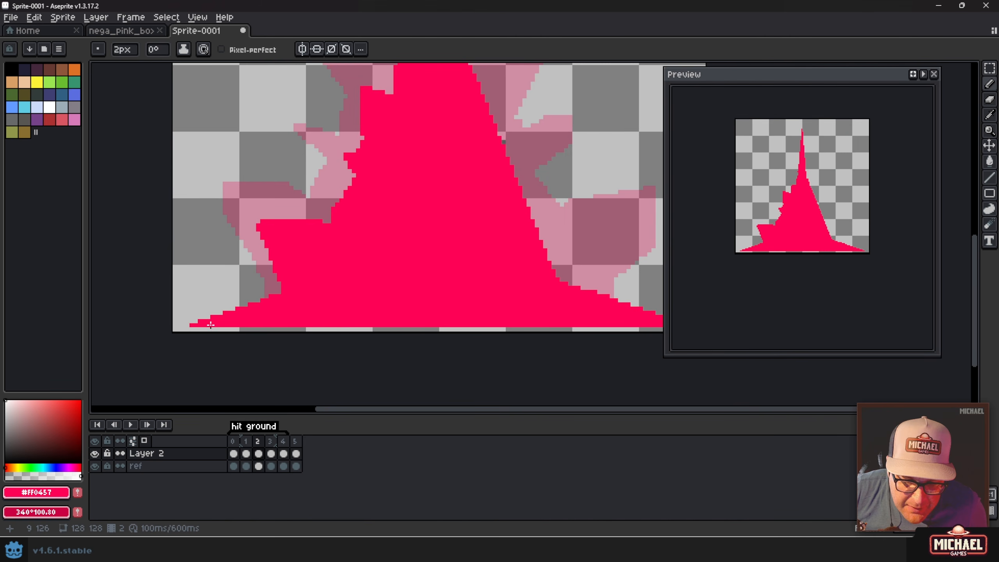
Draw an upper horn and a smaller middle spike on the right flank of the frame 2 spire
drag(549, 279, 471, 288)
scroll(434, 173, up, 3)
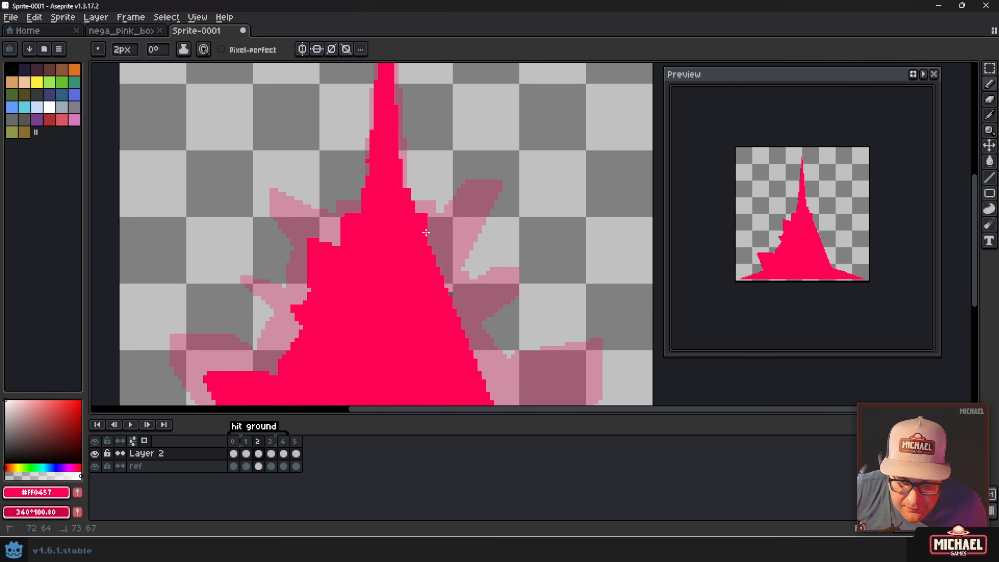
mouse_move(445, 229)
mouse_down()
mouse_move(473, 203)
mouse_move(433, 267)
mouse_move(463, 212)
mouse_move(433, 252)
mouse_up()
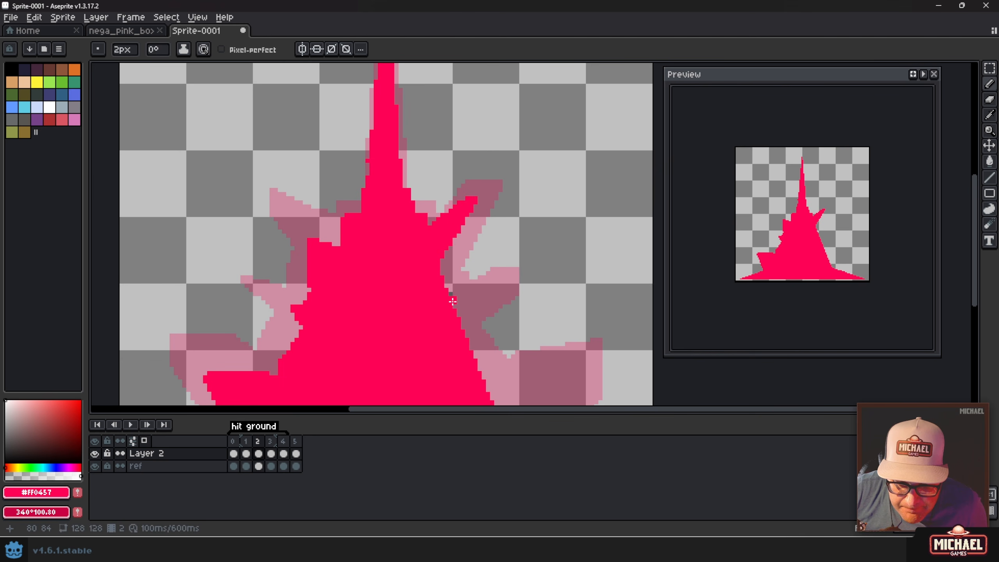
mouse_move(452, 301)
mouse_down()
mouse_move(489, 291)
mouse_move(449, 340)
mouse_move(403, 220)
mouse_up()
drag(410, 262, 458, 345)
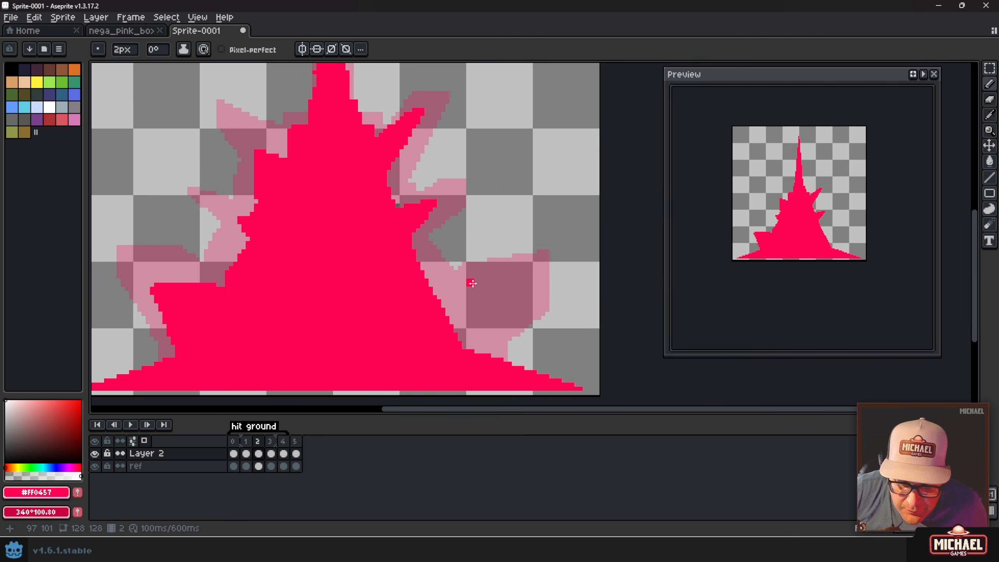
Outline a large pointed horn at the lower right of the frame 2 spire and fill it with pink
mouse_move(437, 291)
mouse_down()
mouse_move(500, 281)
mouse_move(523, 290)
mouse_move(482, 354)
mouse_up()
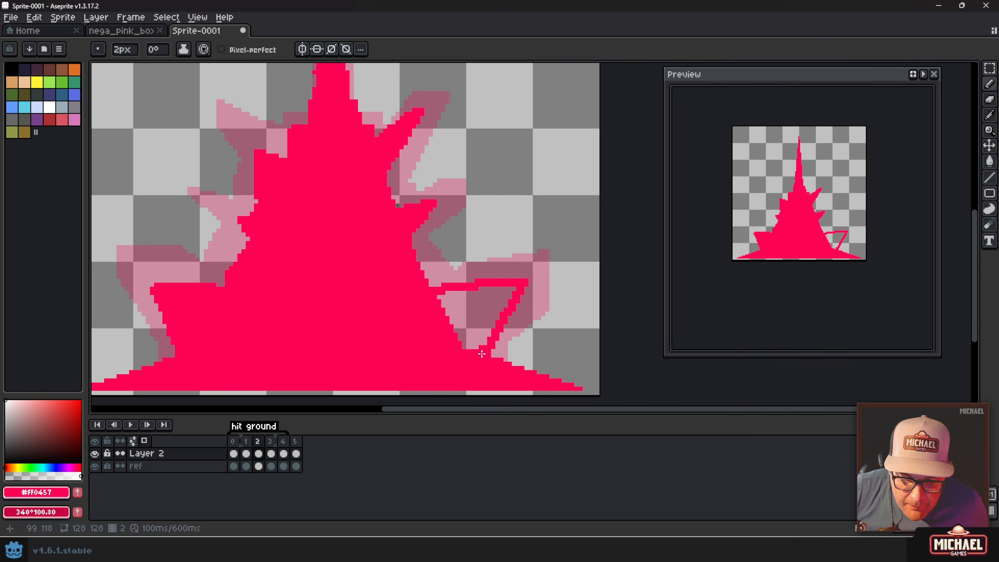
key(g)
click(471, 329)
key(b)
Fill in the notch below the small left side spike on frame 2 with the 2 px pencil
scroll(420, 295, down, 2)
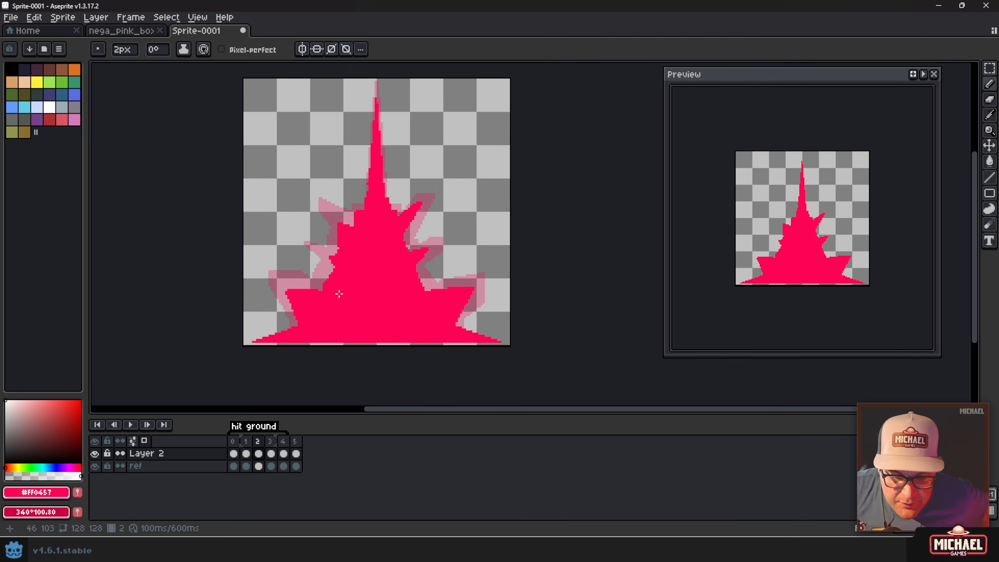
scroll(339, 294, up, 3)
scroll(316, 269, up, 1)
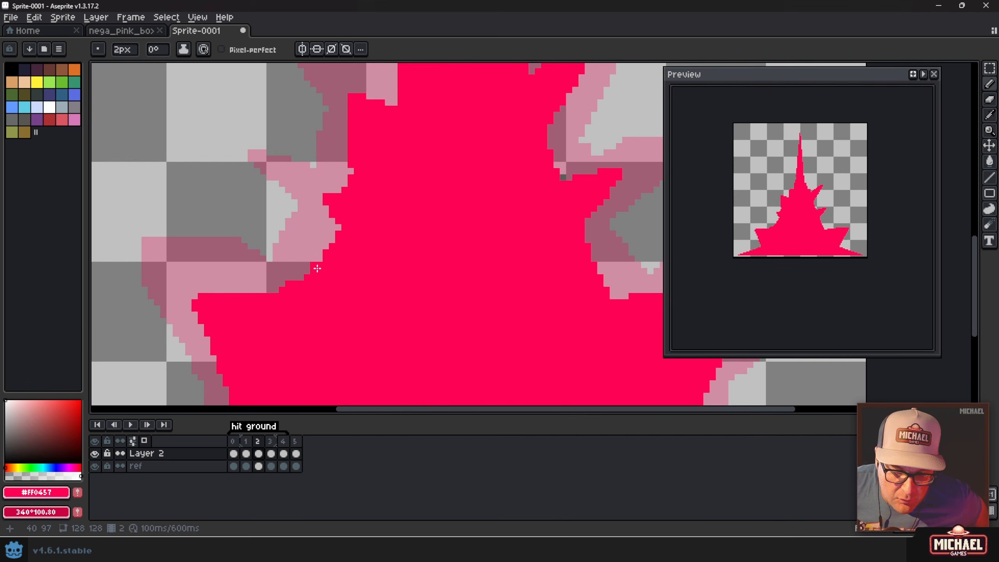
drag(344, 229, 329, 259)
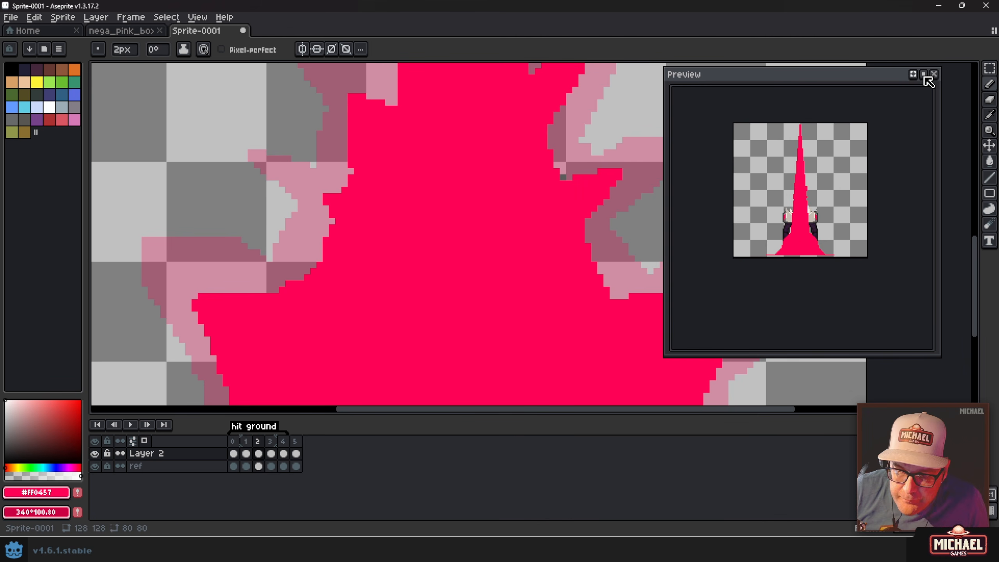
Enlarge the playing preview animation and set its playback speed to 1.5x
scroll(830, 201, up, 4)
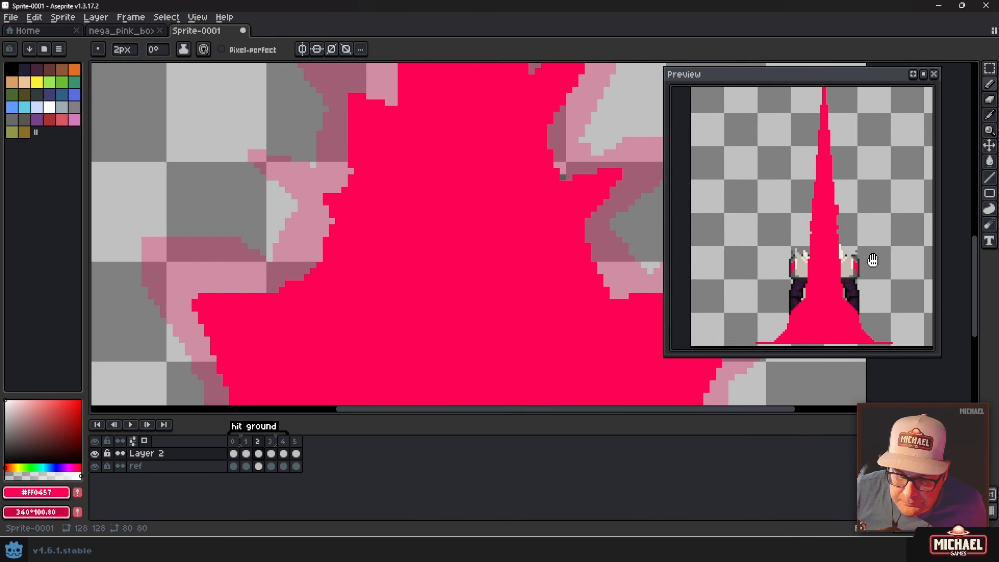
right_click(922, 74)
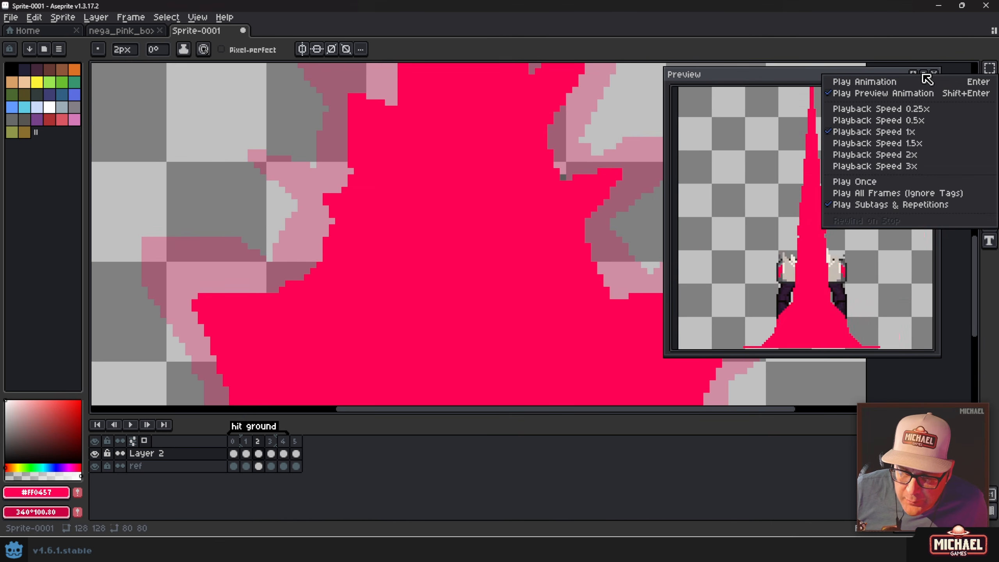
click(869, 143)
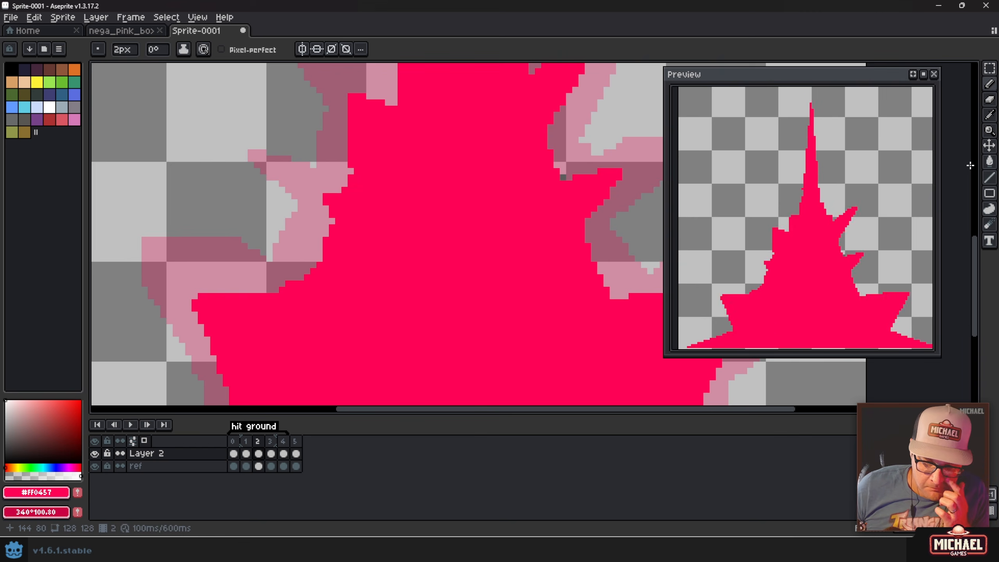
Stop the preview animation and compare the plain spire on frame 1 with the horned spire on frame 2
scroll(316, 294, down, 1)
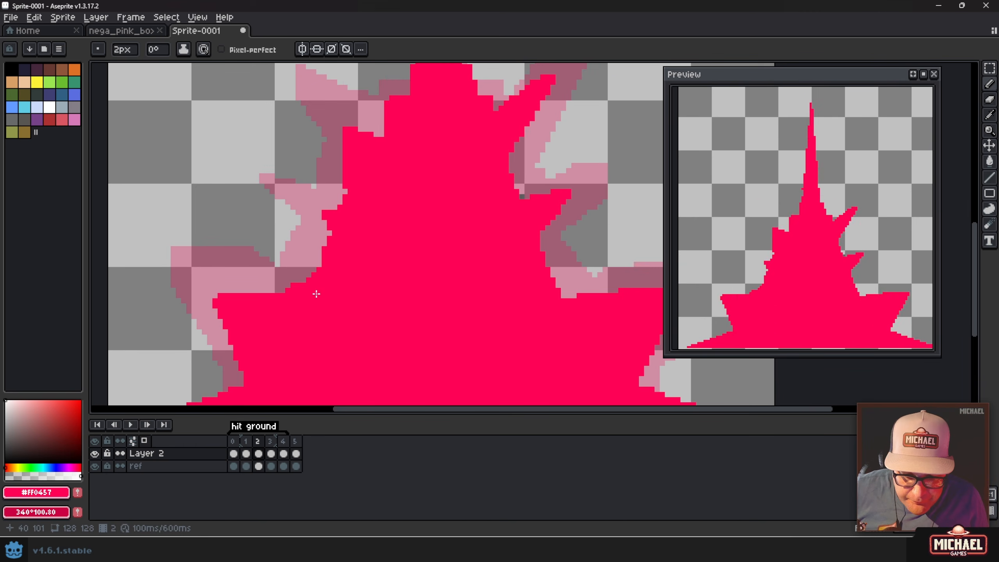
key(Return)
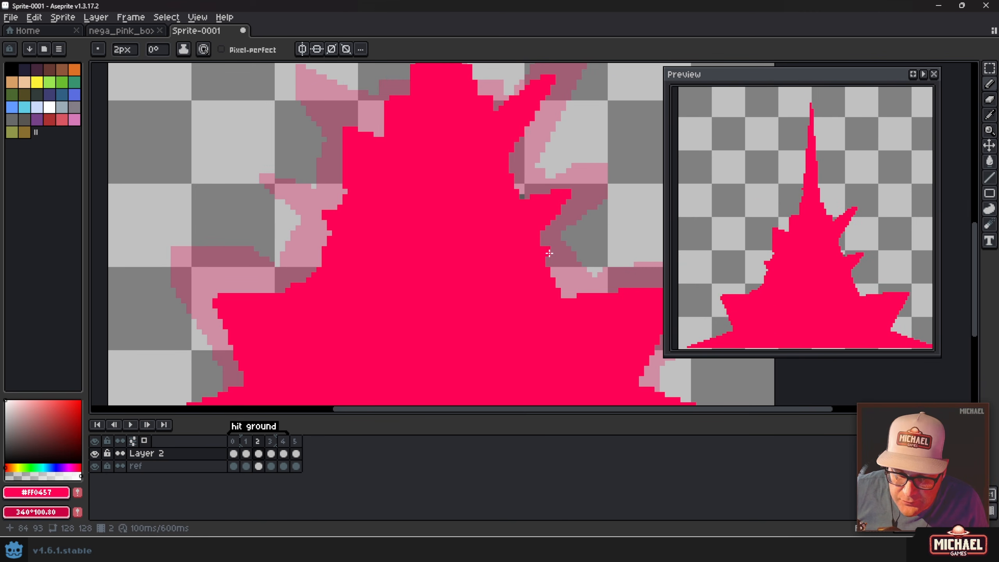
scroll(398, 222, down, 2)
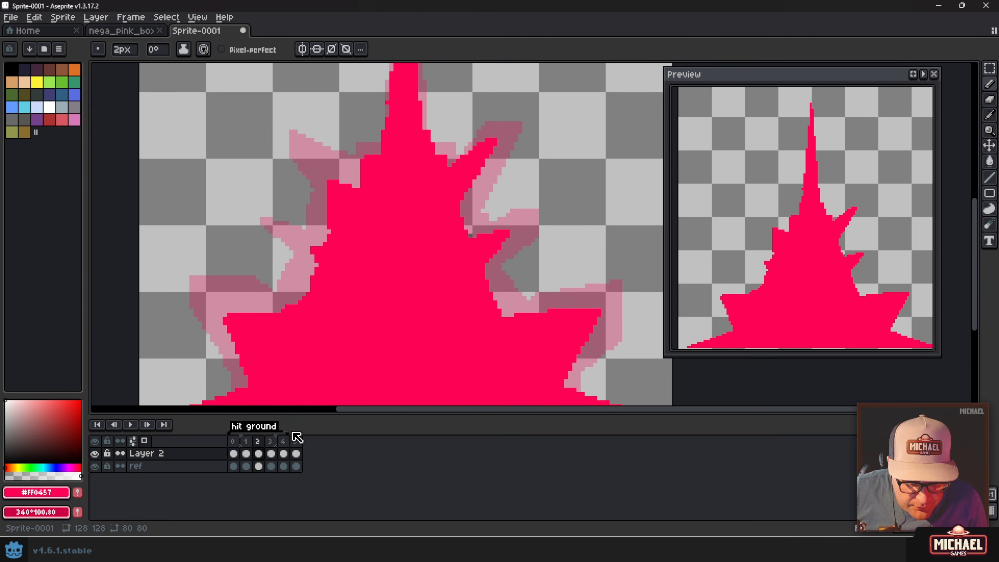
click(246, 453)
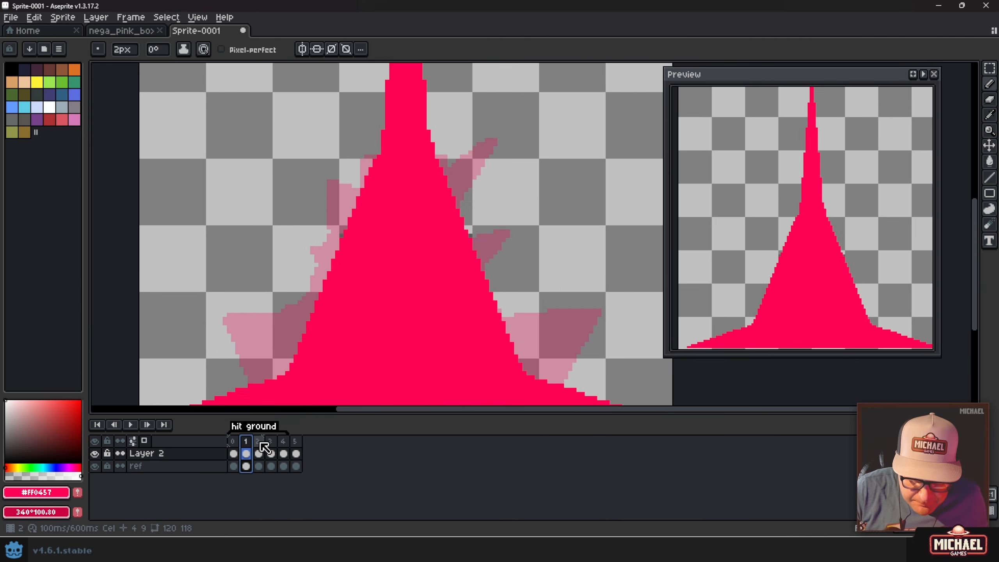
click(258, 441)
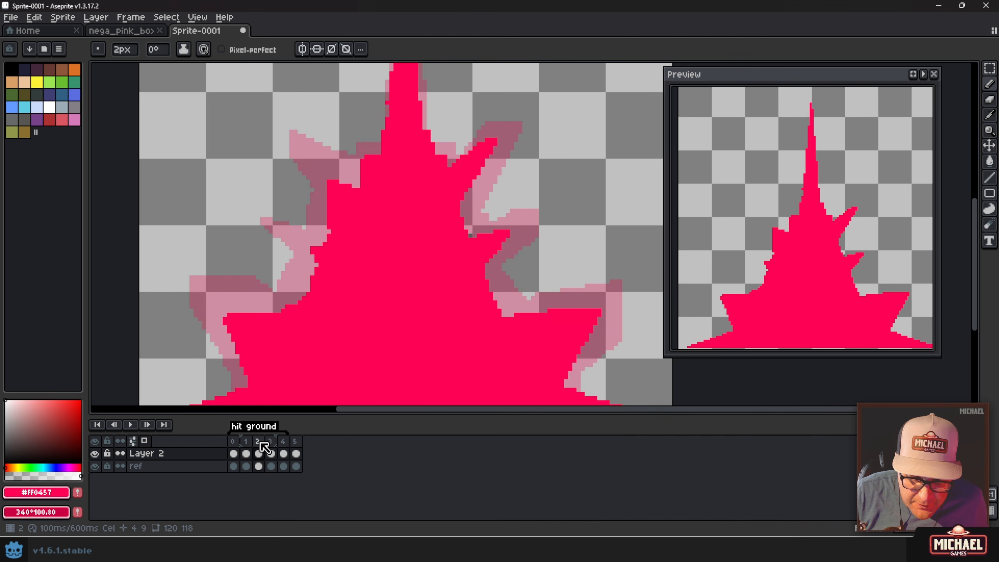
Flip back and forth between the spiky splash on frame 3 and the scattered particles on frame 4 to judge the transition
key(Right)
key(Right)
key(Left)
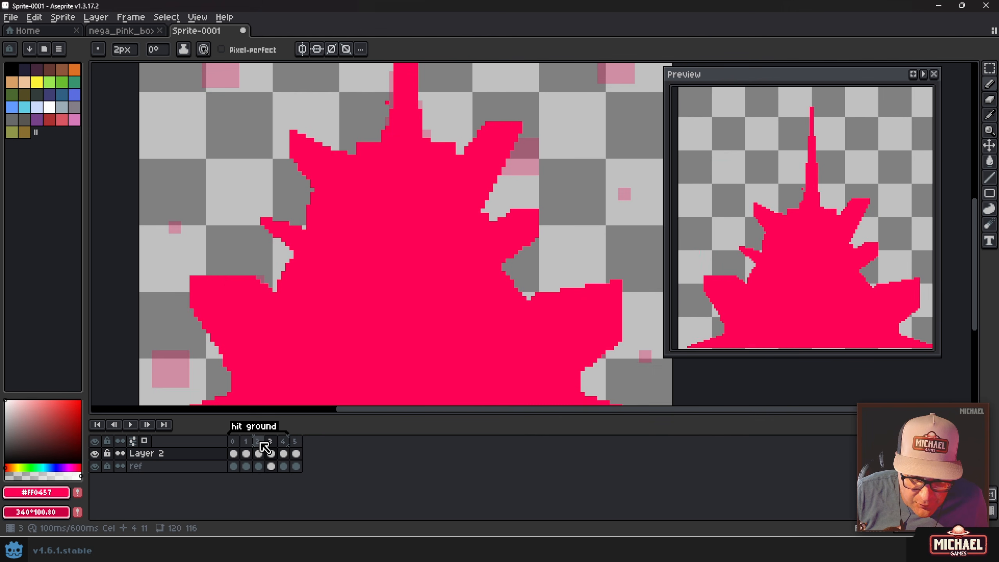
key(Right)
key(Left)
key(Right)
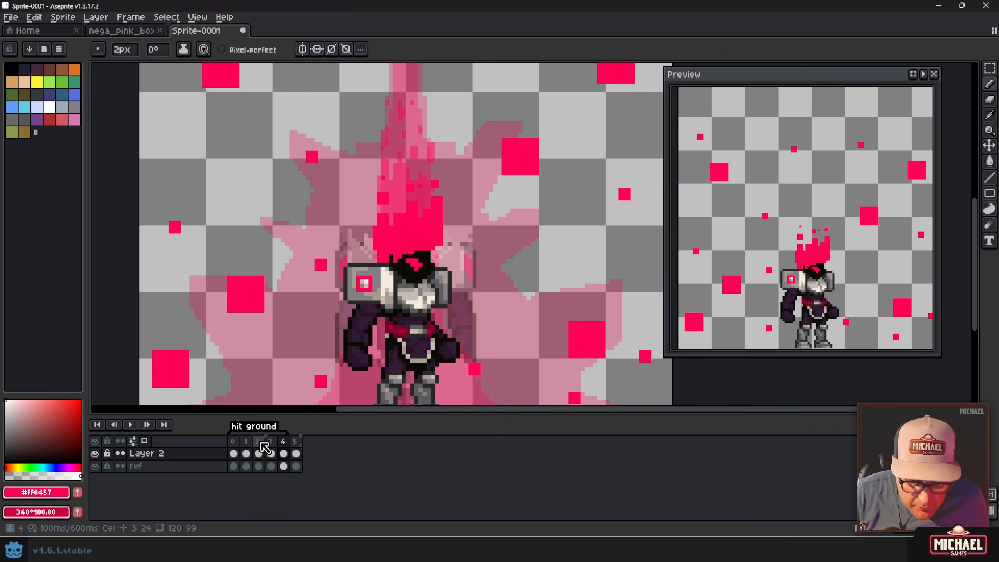
key(Left)
key(Right)
key(Left)
key(Right)
key(Left)
key(Right)
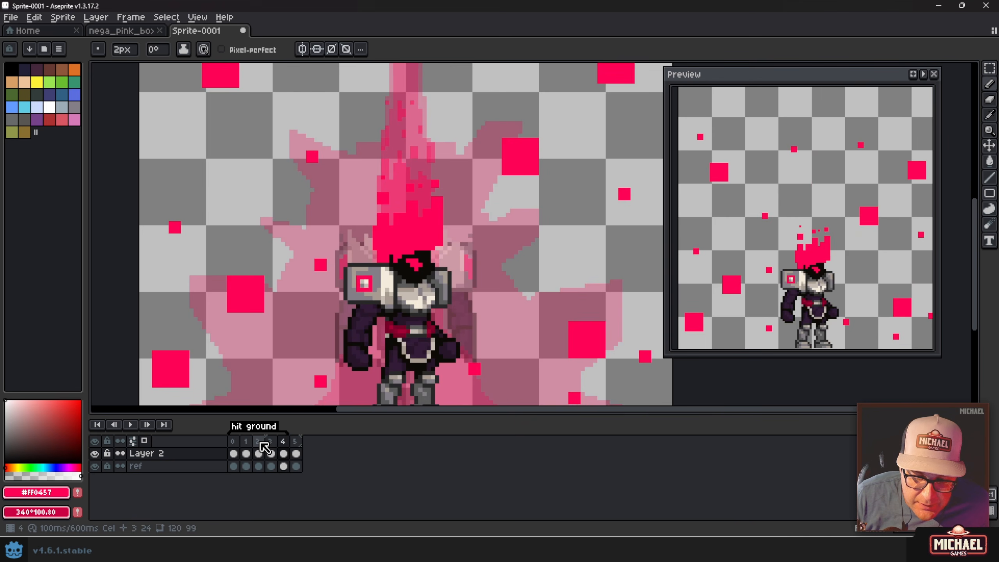
key(Left)
key(Right)
key(Left)
key(Right)
key(Left)
key(Right)
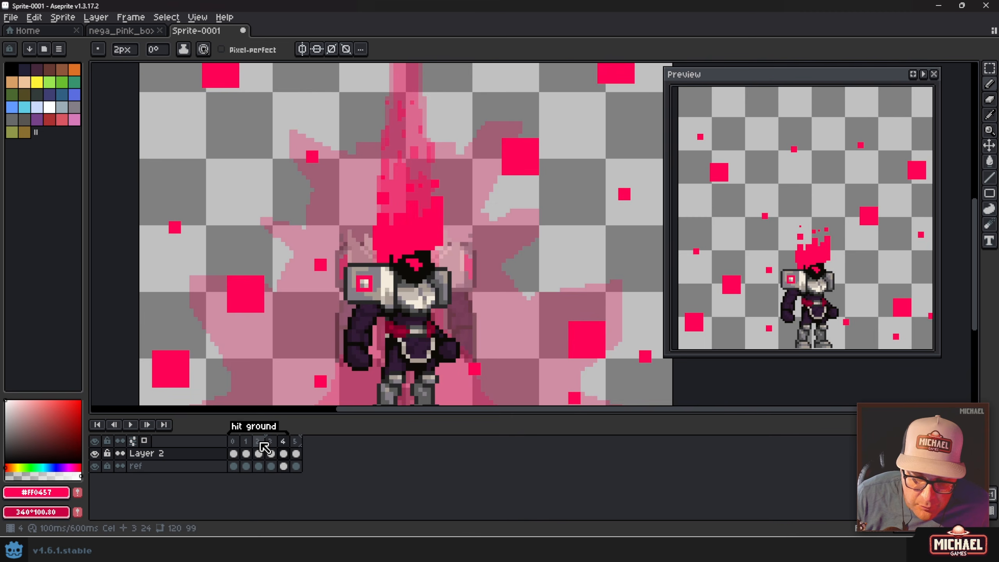
key(Left)
key(Right)
key(Left)
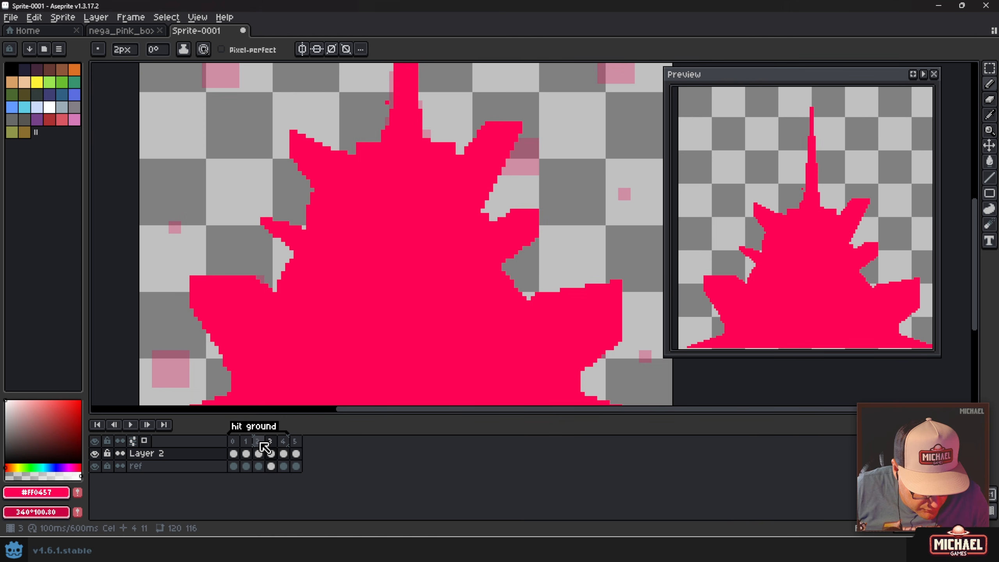
Insert an empty frame after frame 3 and copy the ref layer's character cel from frame 5 into it
key(alt+n)
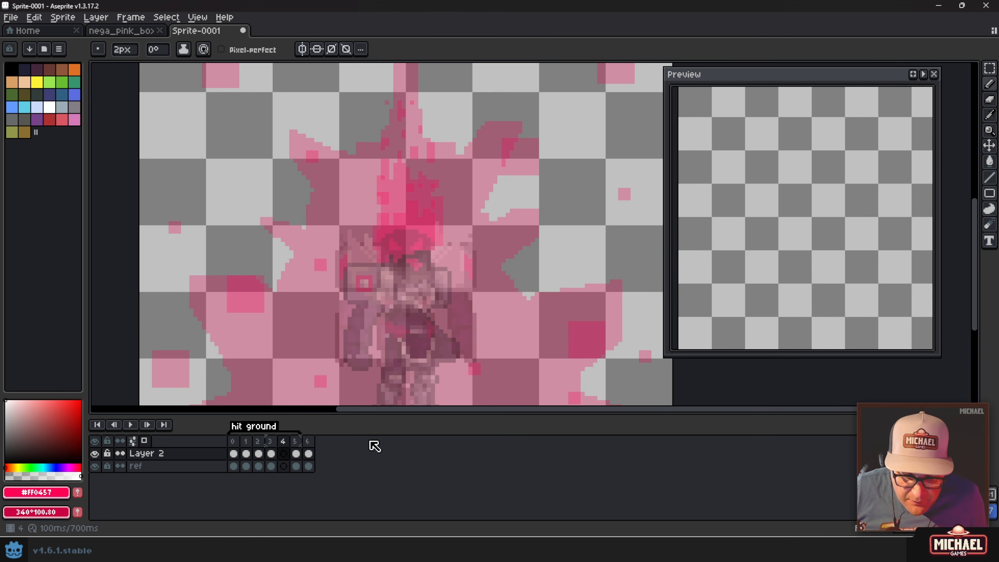
click(297, 467)
key(ctrl+c)
click(285, 467)
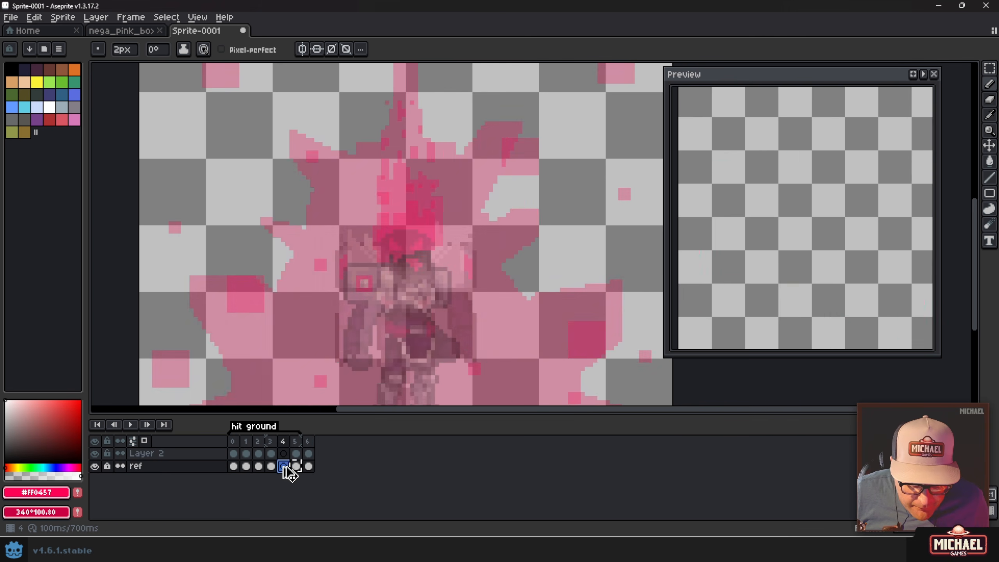
key(ctrl+v)
Select the Layer 2 cel on frame 4 and set the square pencil brush to 9 px
click(284, 453)
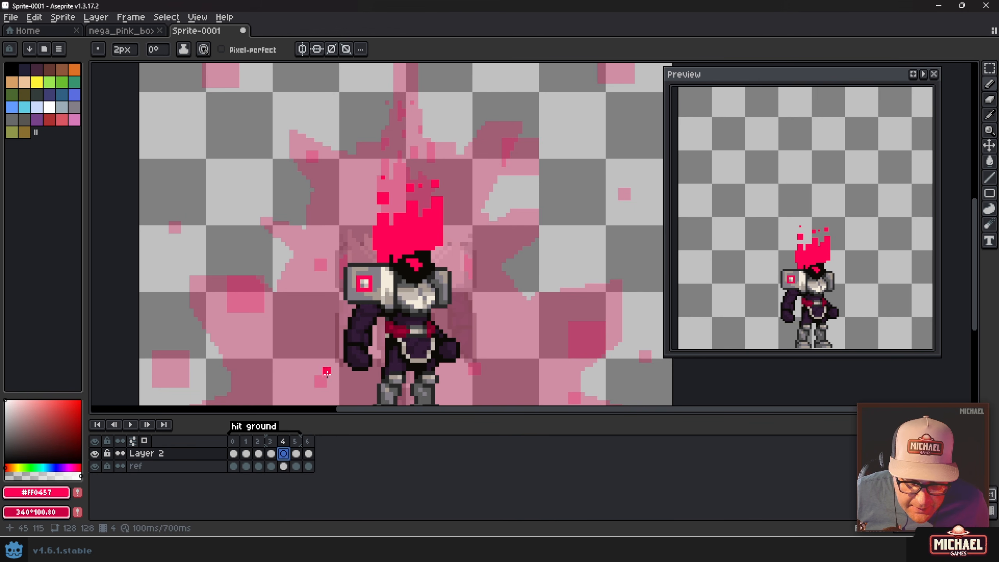
scroll(328, 195, down, 1)
scroll(264, 99, up, 1)
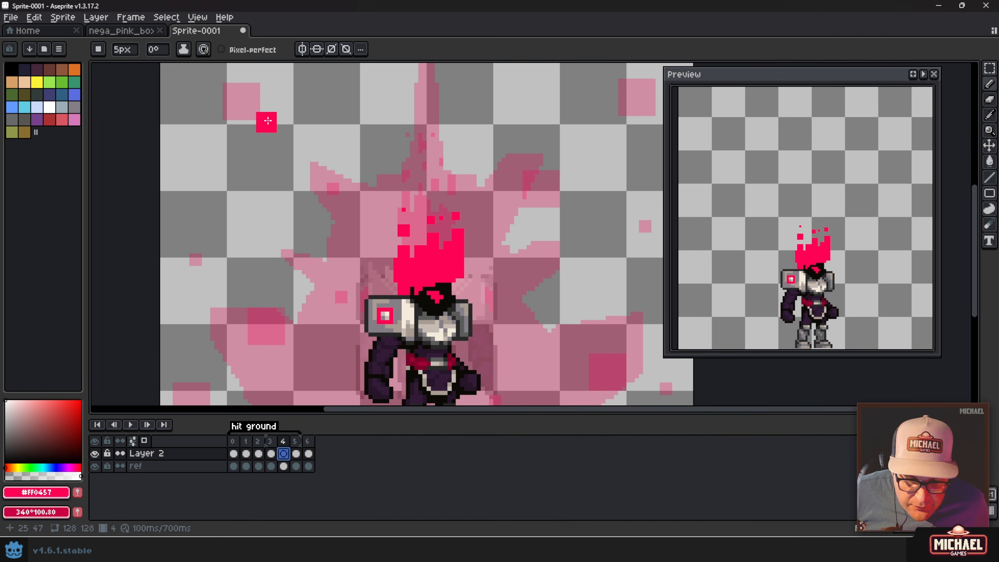
ctrl+scroll(268, 121, down, 8)
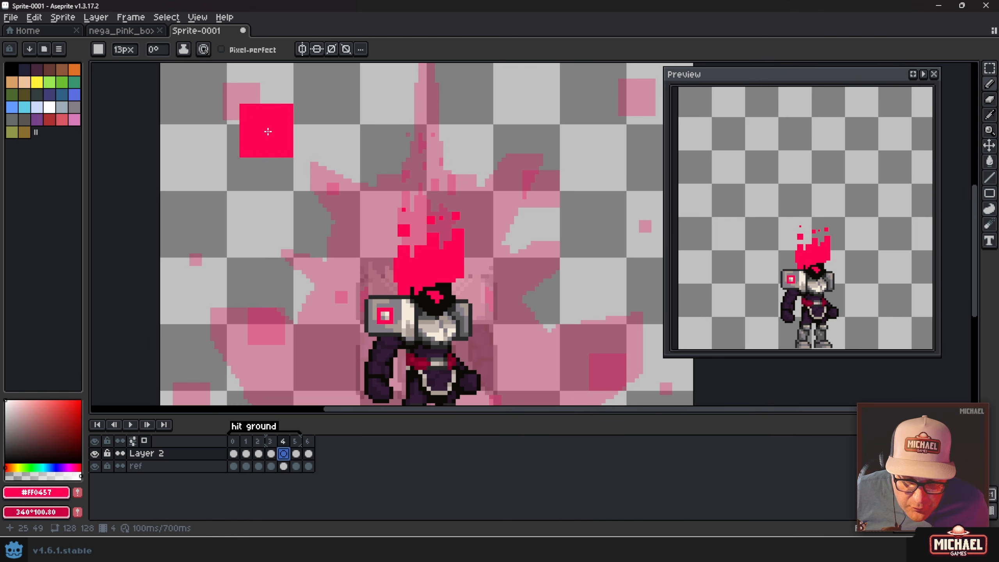
ctrl+scroll(268, 132, up, 4)
click(266, 127)
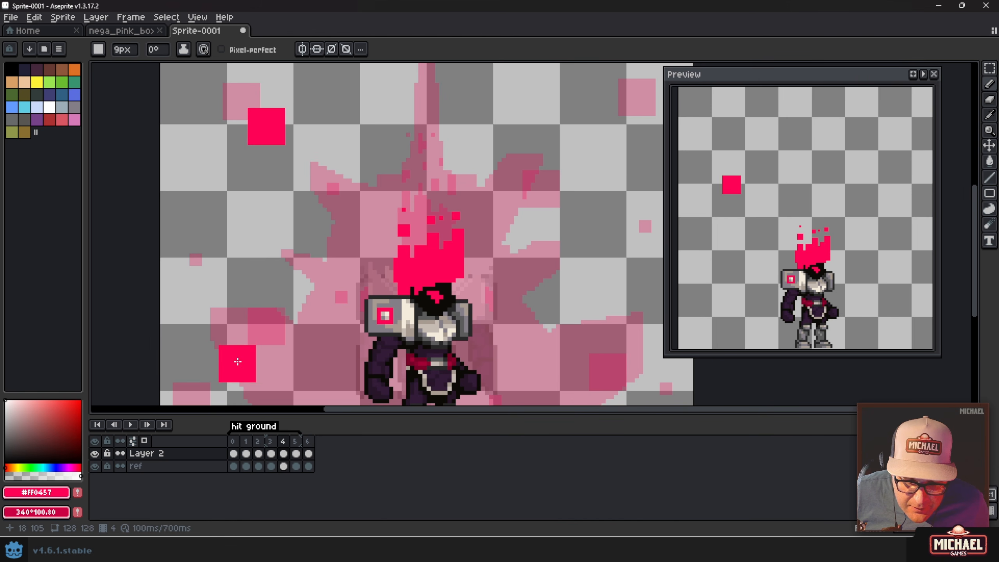
key(v)
key(b)
click(295, 315)
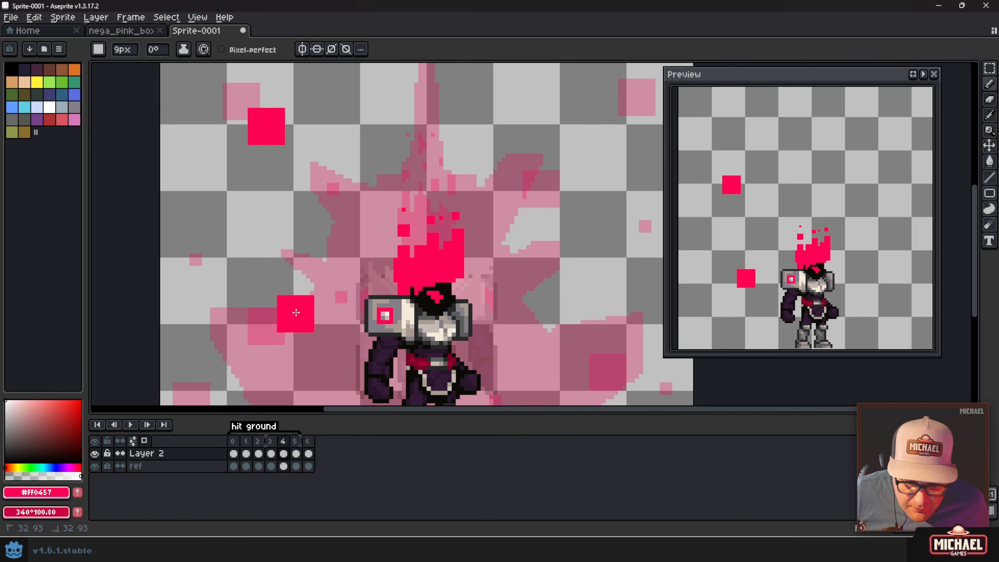
scroll(217, 347, down, 2)
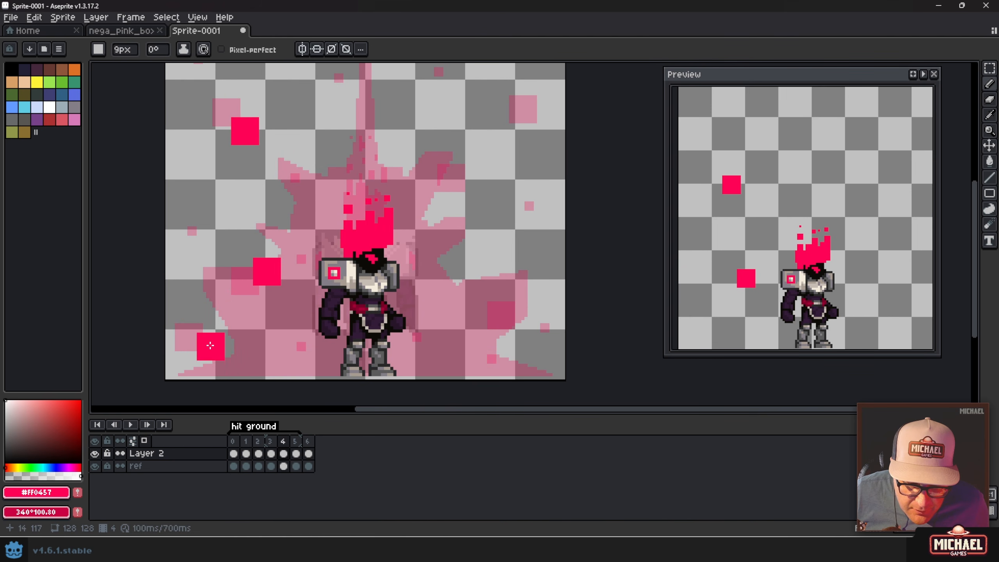
click(210, 345)
key(ctrl)
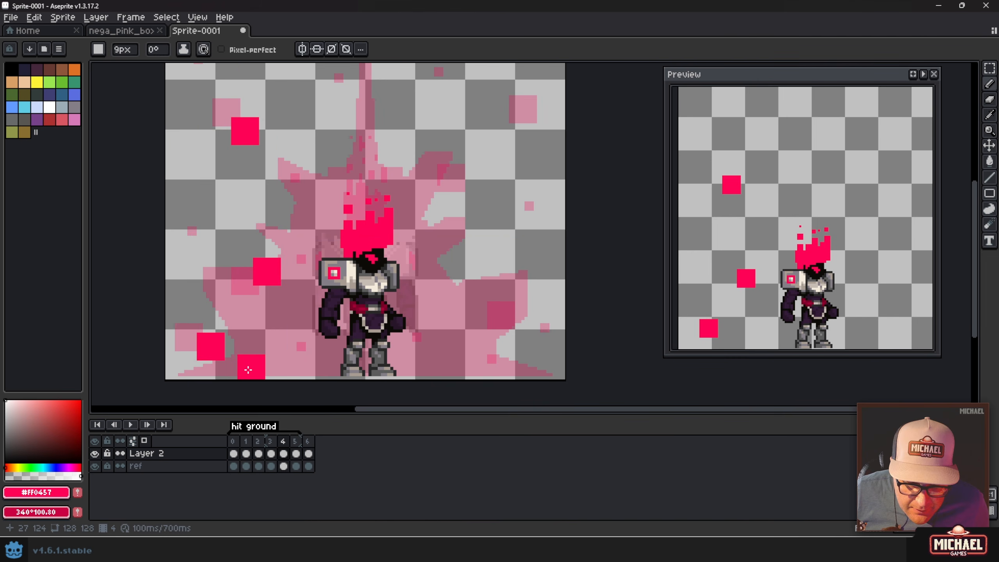
scroll(253, 364, down, 3)
scroll(258, 353, up, 4)
drag(478, 195, 403, 228)
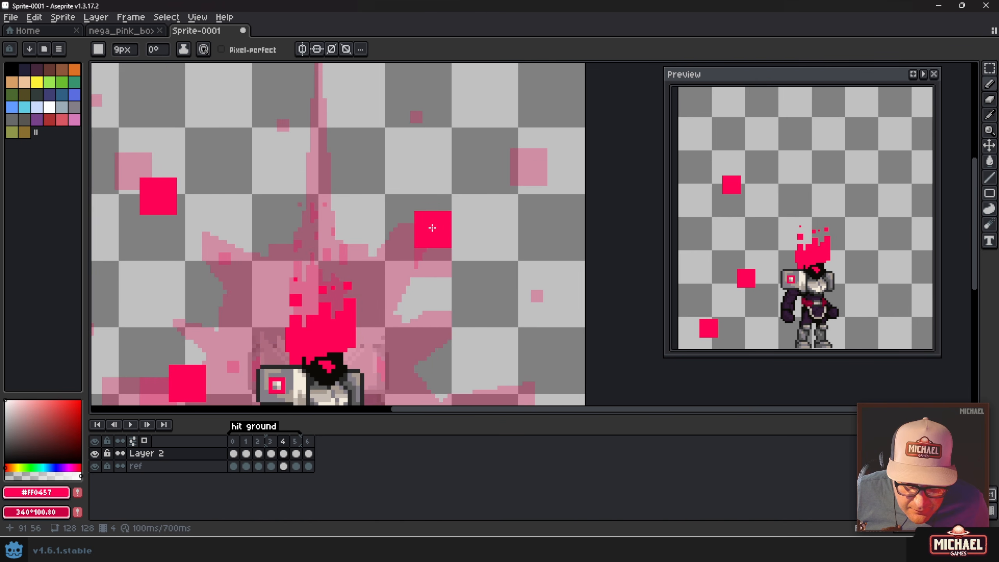
click(436, 220)
scroll(436, 219, down, 2)
scroll(342, 293, up, 2)
click(342, 295)
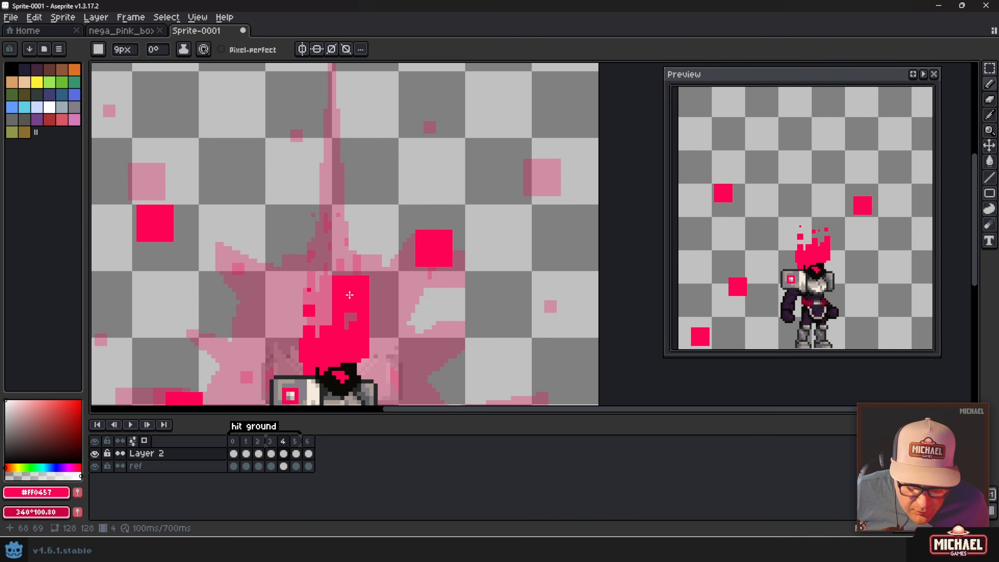
drag(342, 296, 367, 157)
key(ctrl+z)
key(ctrl+z)
key(ctrl+z)
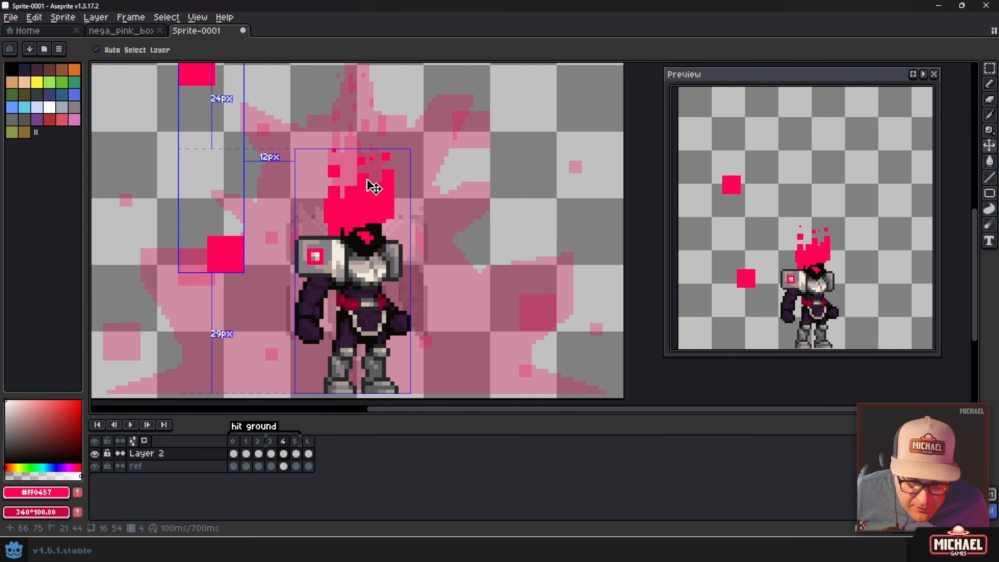
key(ctrl+z)
Paint a solid pink mound over the character on frame 4 with the 9 px pencil, wide at the base and narrower above
scroll(372, 177, down, 2)
drag(369, 179, 353, 231)
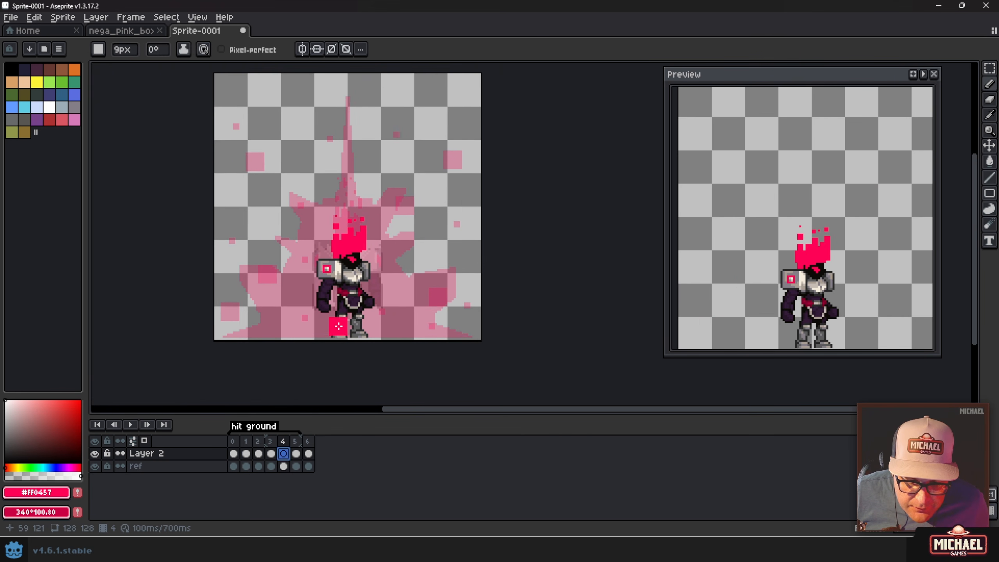
key(Left)
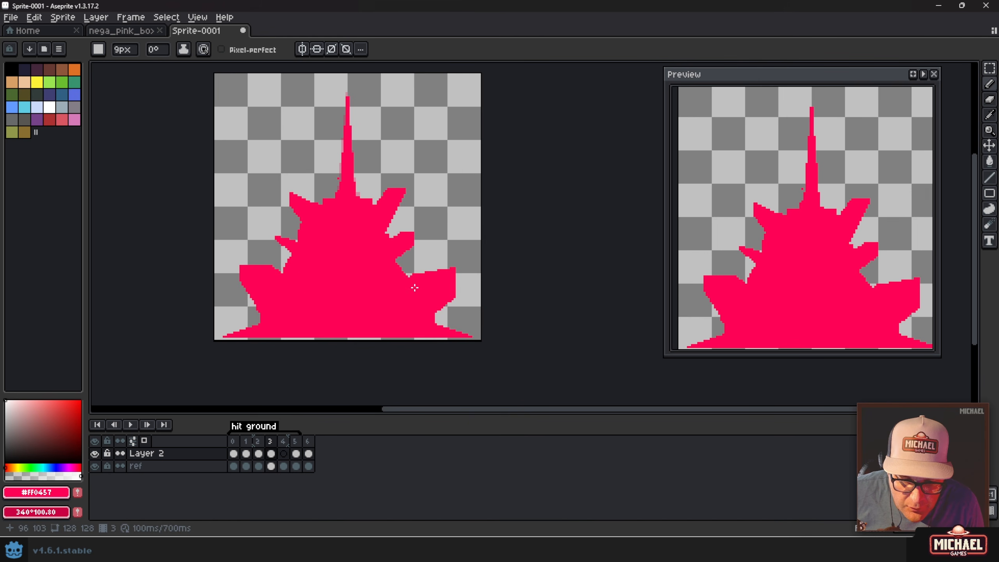
key(Right)
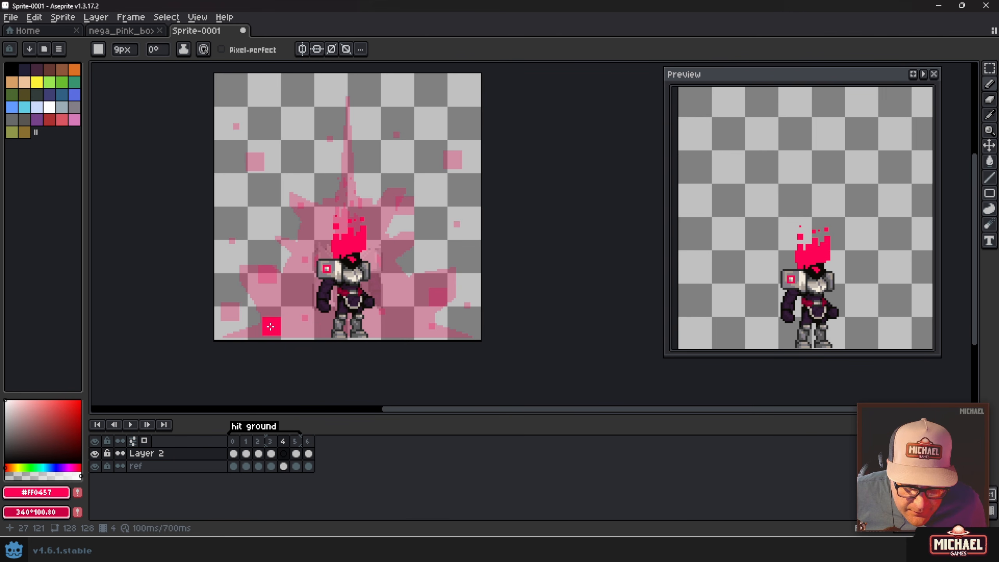
mouse_move(288, 328)
mouse_down()
mouse_move(327, 282)
mouse_move(395, 328)
mouse_move(321, 326)
mouse_move(346, 313)
mouse_move(304, 326)
mouse_move(319, 288)
mouse_move(349, 265)
mouse_move(340, 263)
mouse_move(366, 286)
mouse_move(381, 256)
mouse_up()
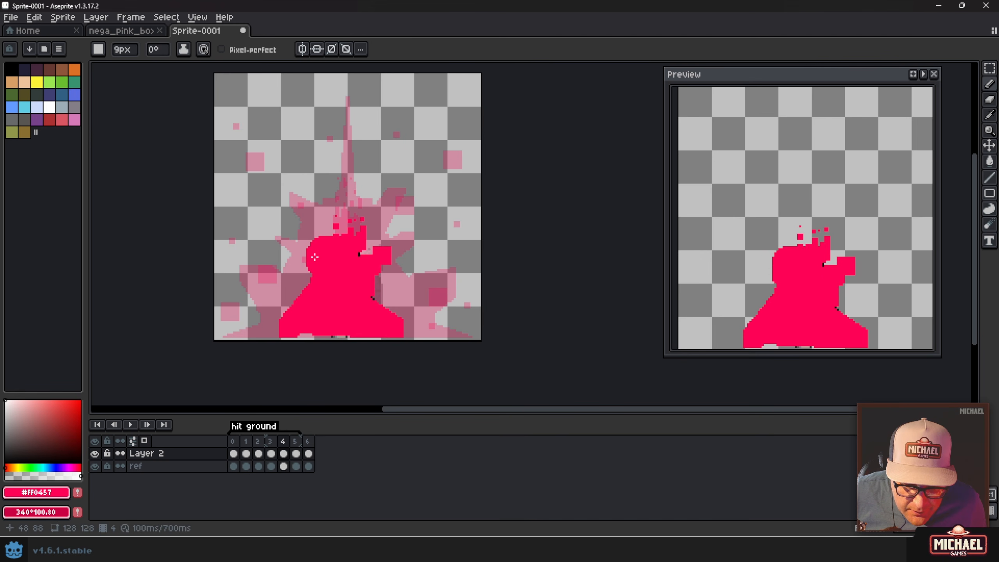
Trim the underside of the frame 4 mound into a rounded base with the 5 px eraser, cutting in from both sides
scroll(281, 307, down, 2)
key(e)
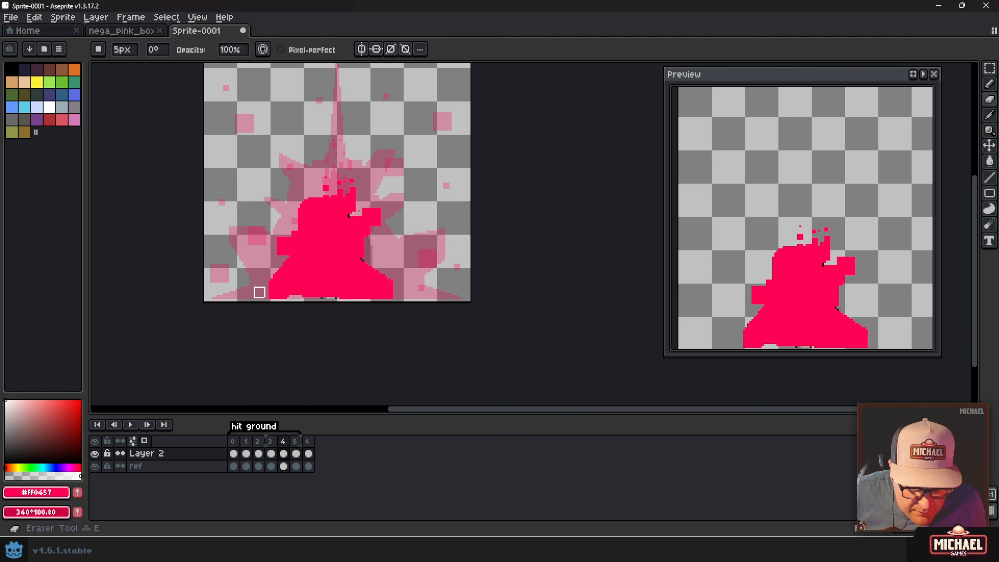
drag(263, 277, 330, 310)
mouse_move(428, 282)
mouse_down()
mouse_move(353, 304)
mouse_move(307, 295)
mouse_move(347, 309)
mouse_move(318, 306)
mouse_up()
Flip through frames 3 to 5 to compare the new mound with the splash before it and the particles after it
key(Left)
key(Right)
key(Right)
key(Left)
key(Left)
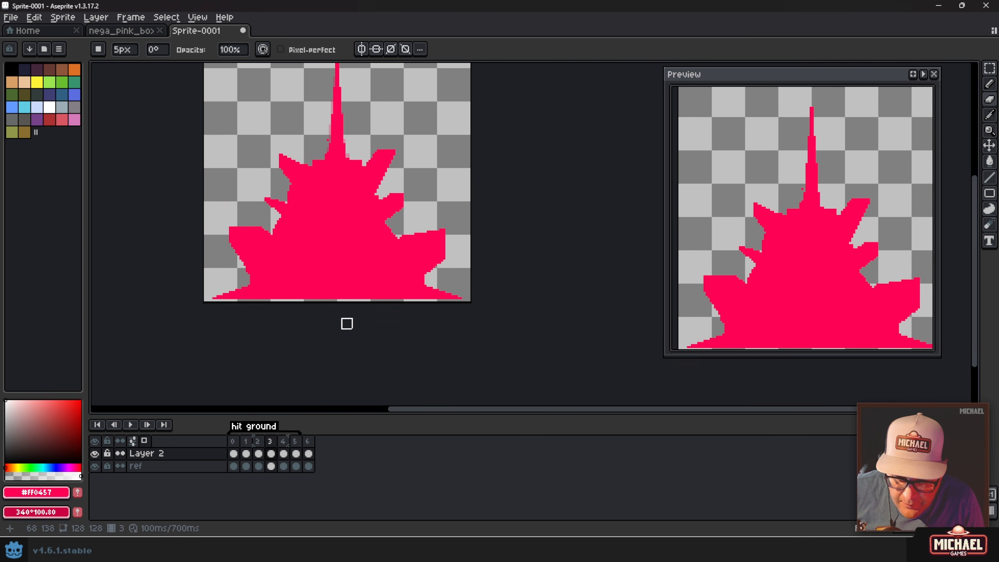
key(Right)
key(Left)
key(Right)
key(Left)
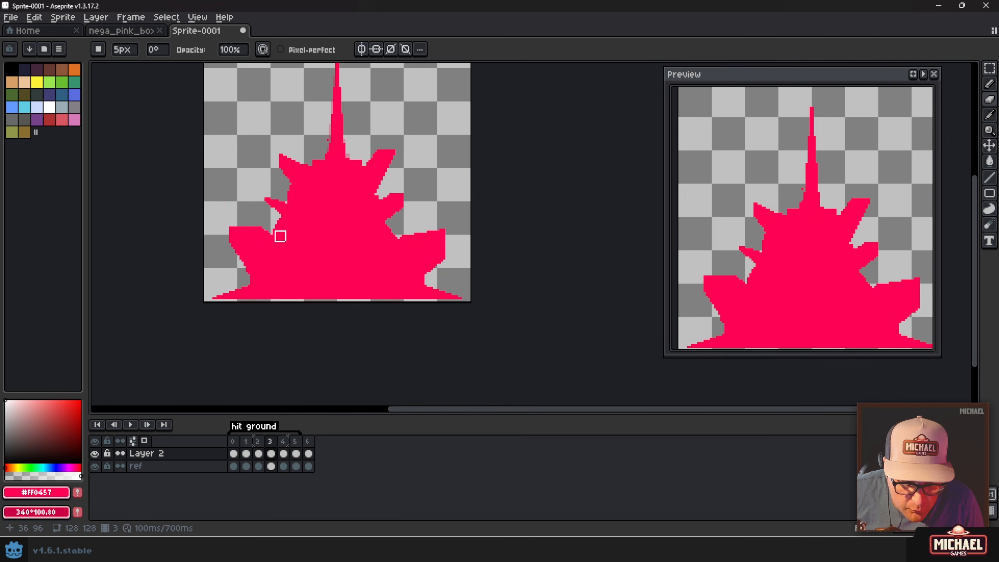
key(Right)
key(Right)
key(Left)
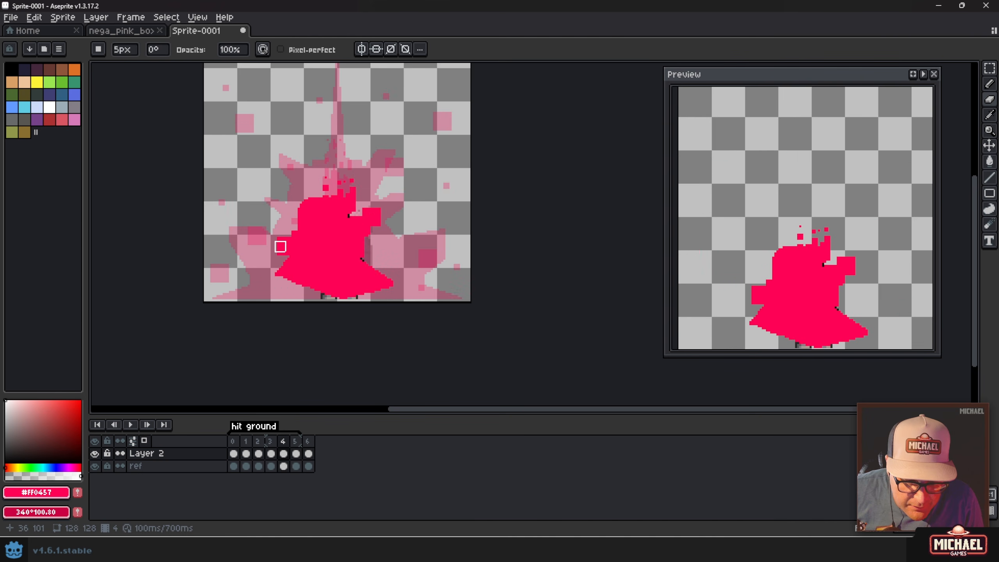
Extend the frame 4 mound's left side and stamp 9 px pink blocks at its upper left and above its top
scroll(281, 242, up, 2)
key(e)
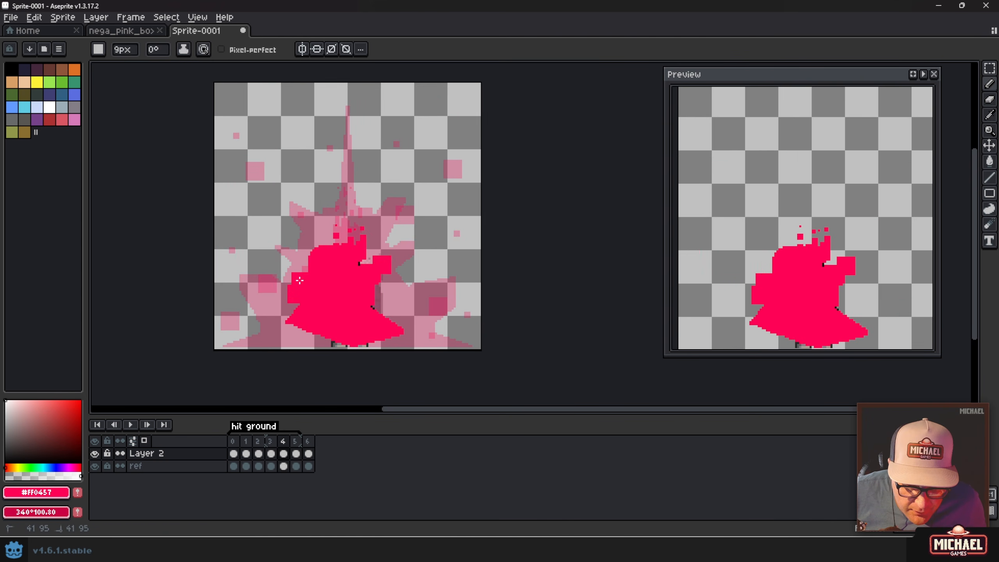
click(309, 239)
click(338, 226)
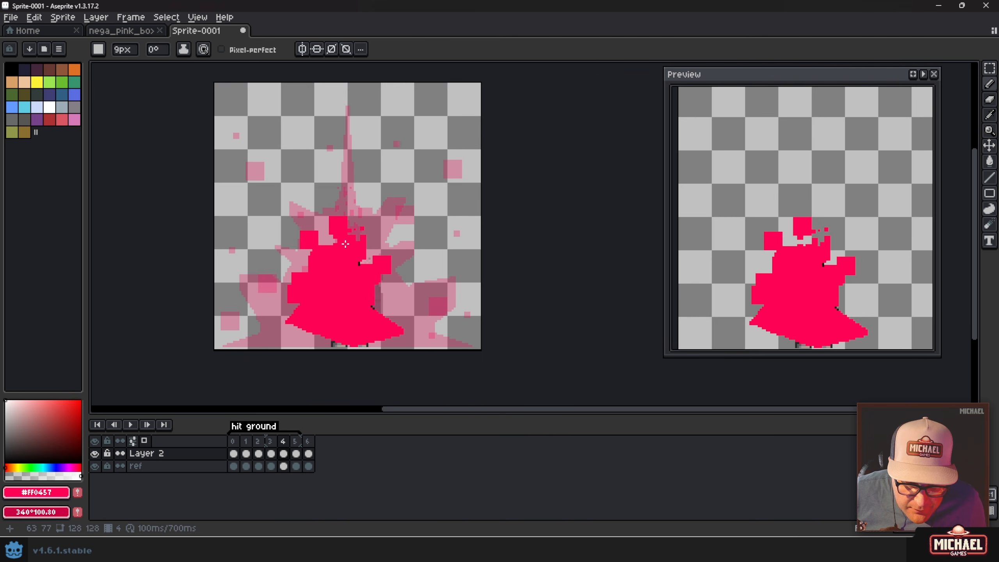
Enlarge the pencil to 11 px and stamp detached square particles to the upper left and lower left of the frame 4 mound
key(minus)
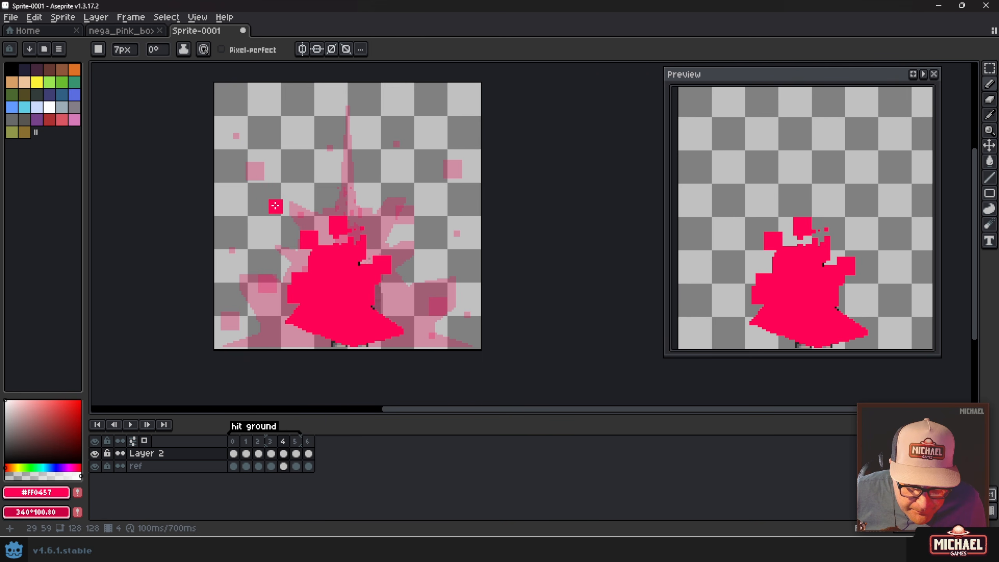
key(plus)
key(plus)
key(plus)
key(plus)
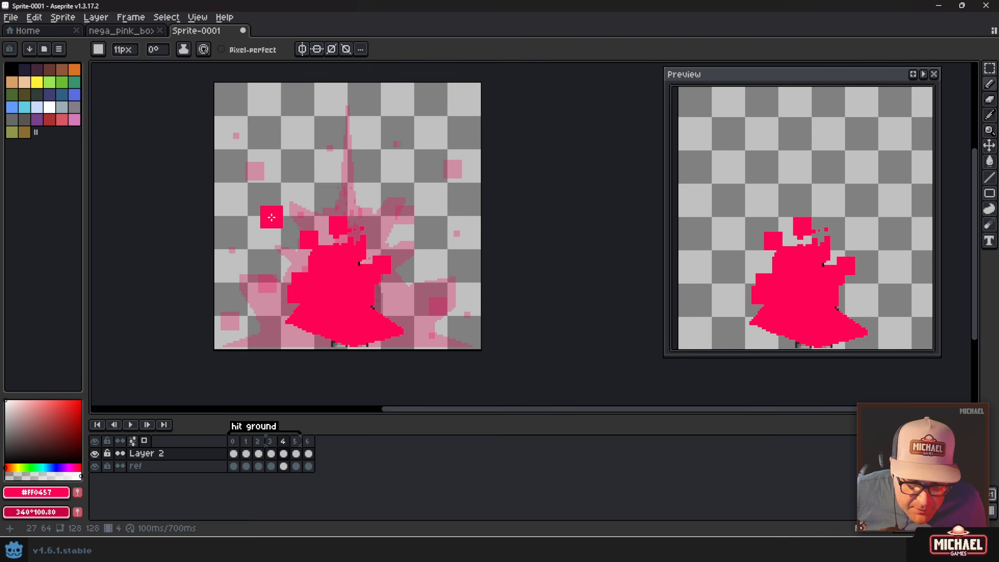
click(269, 223)
click(257, 325)
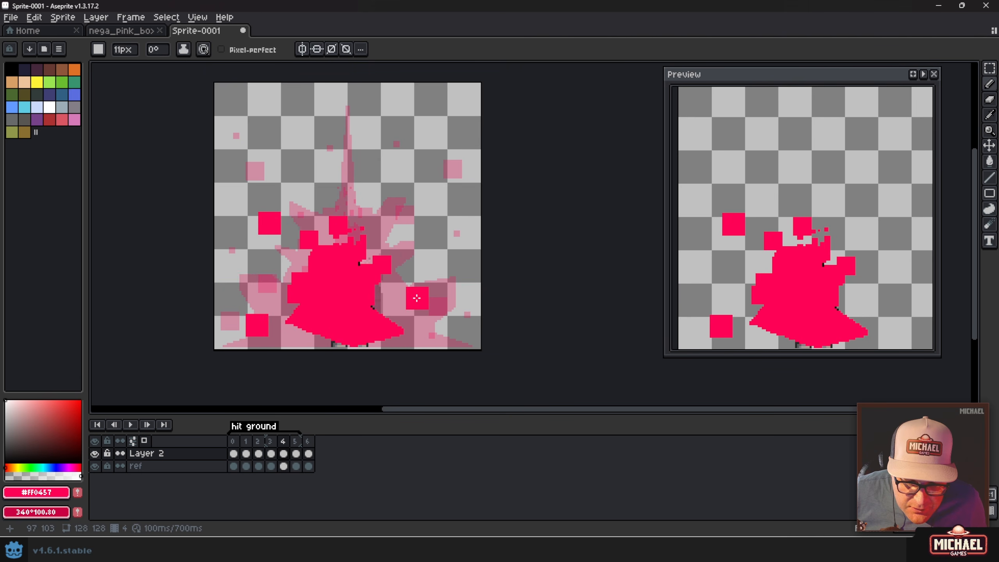
Stamp 11 px particles to the right and upper right of the frame 4 mound, plus 4 px squares above it
click(411, 301)
click(409, 188)
key(minus)
key(minus)
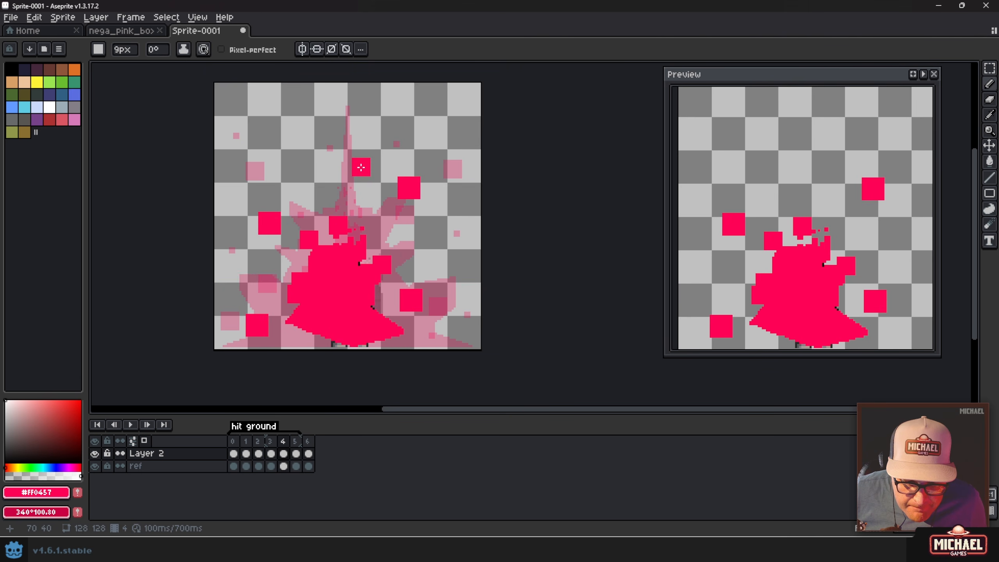
scroll(358, 177, down, 3)
scroll(354, 192, up, 6)
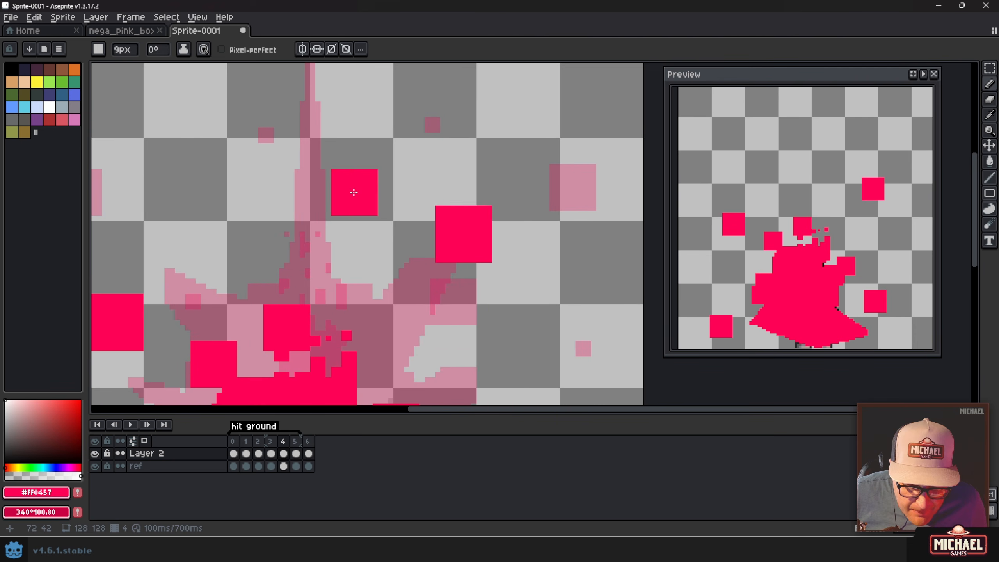
key(minus)
key(minus)
key(minus)
key(minus)
key(minus)
click(346, 226)
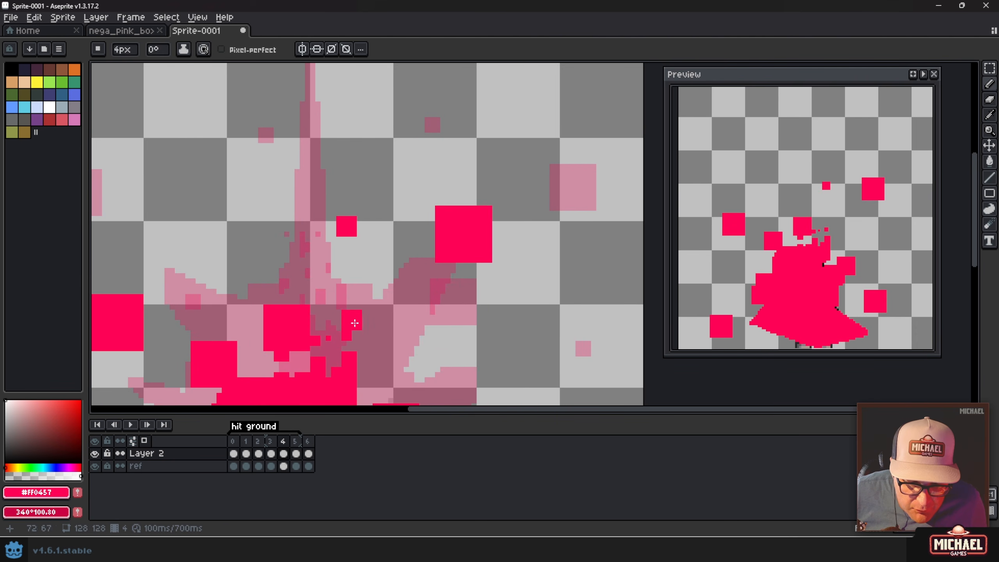
click(389, 336)
Roughen the left, right and bottom edges of the frame 4 mound with 4 px pink blocks
scroll(359, 354, down, 5)
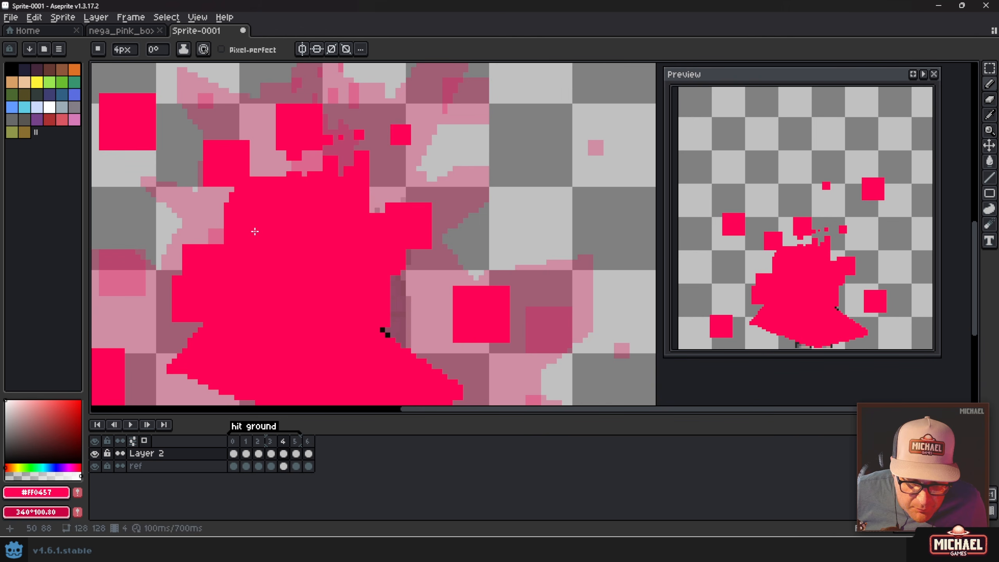
scroll(243, 240, down, 3)
scroll(244, 240, left, 3)
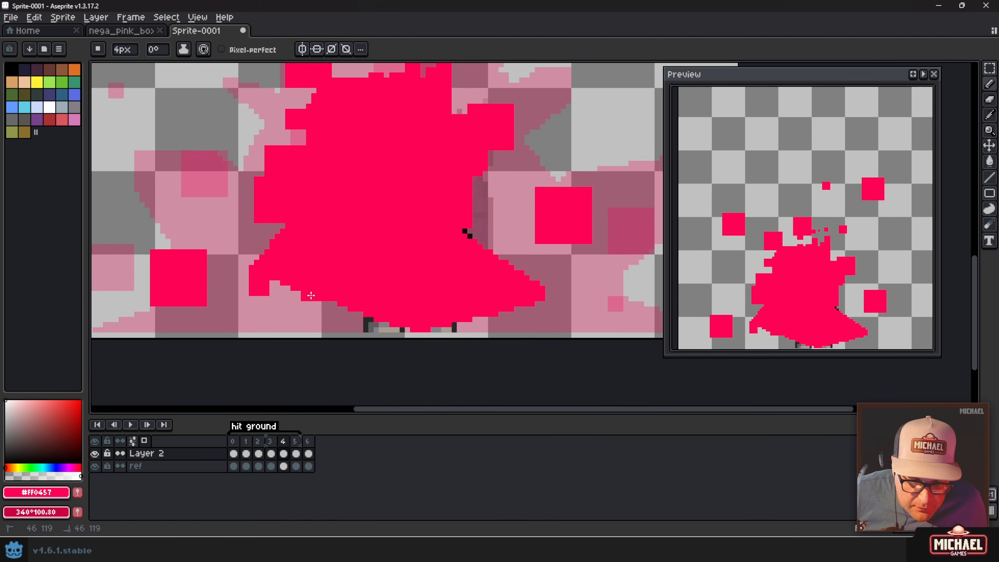
click(249, 234)
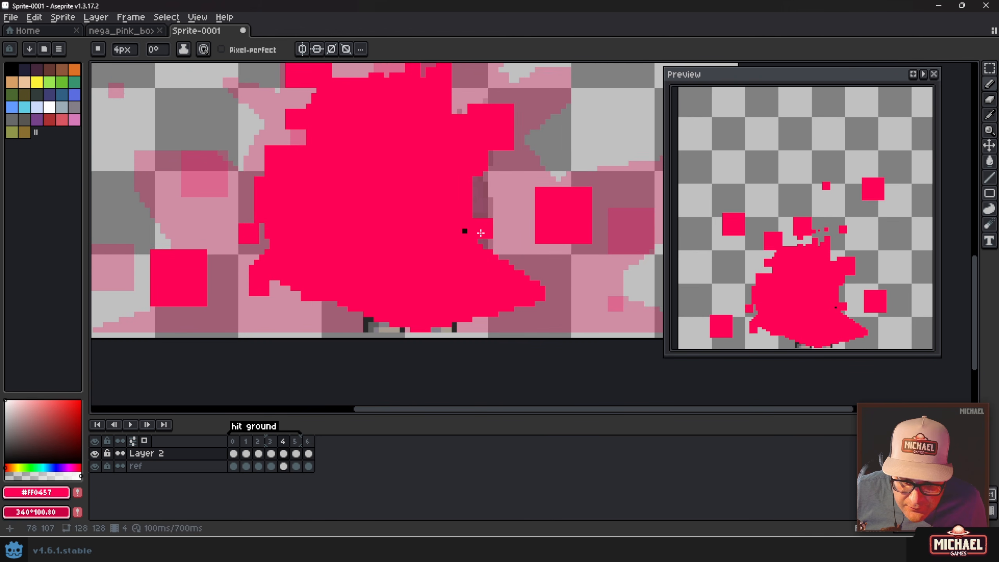
drag(477, 189, 477, 206)
click(337, 320)
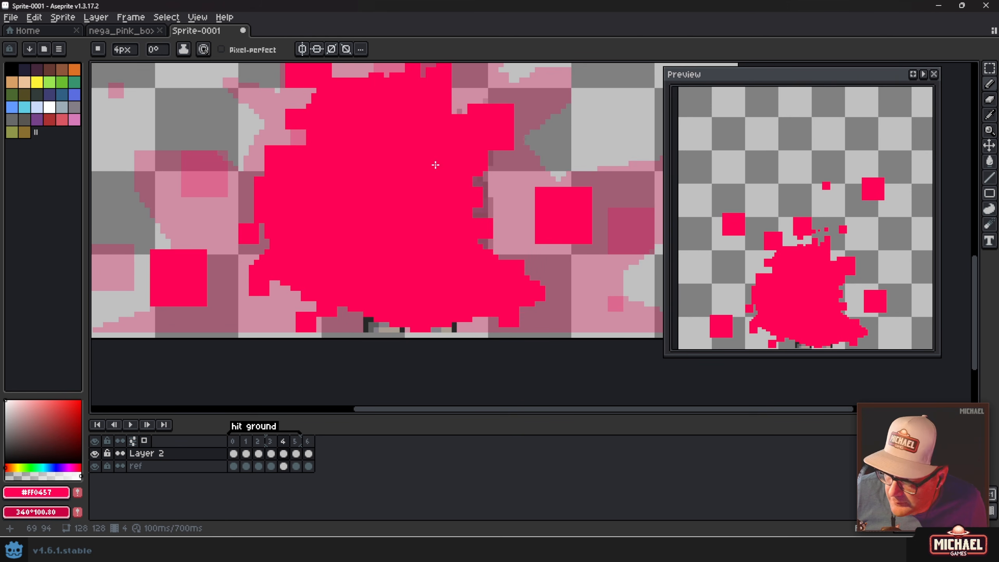
Scatter 4 px particles around the frame 4 mound, to its left, above it and along its right side
scroll(436, 165, down, 1)
scroll(228, 205, down, 1)
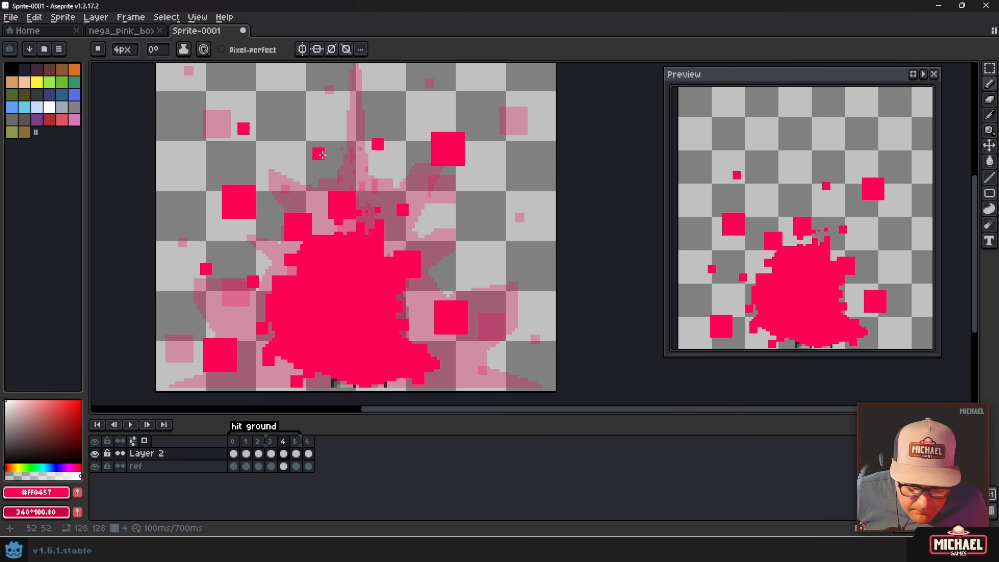
drag(319, 155, 267, 196)
click(263, 197)
click(354, 159)
click(435, 275)
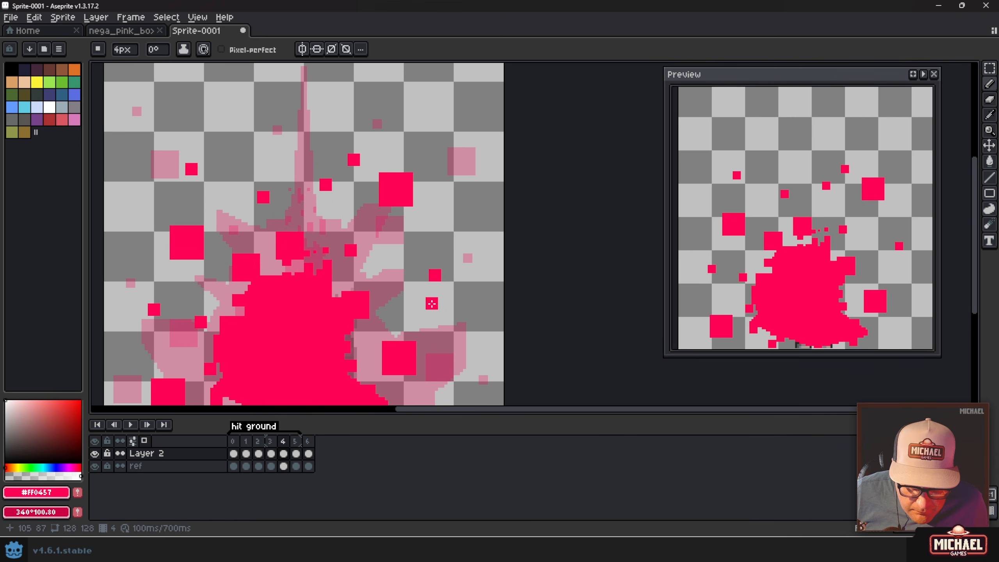
drag(432, 303, 437, 194)
click(396, 188)
click(421, 293)
Play the animation preview and flip through frames 3 to 5 to check the finished mound frame
click(923, 74)
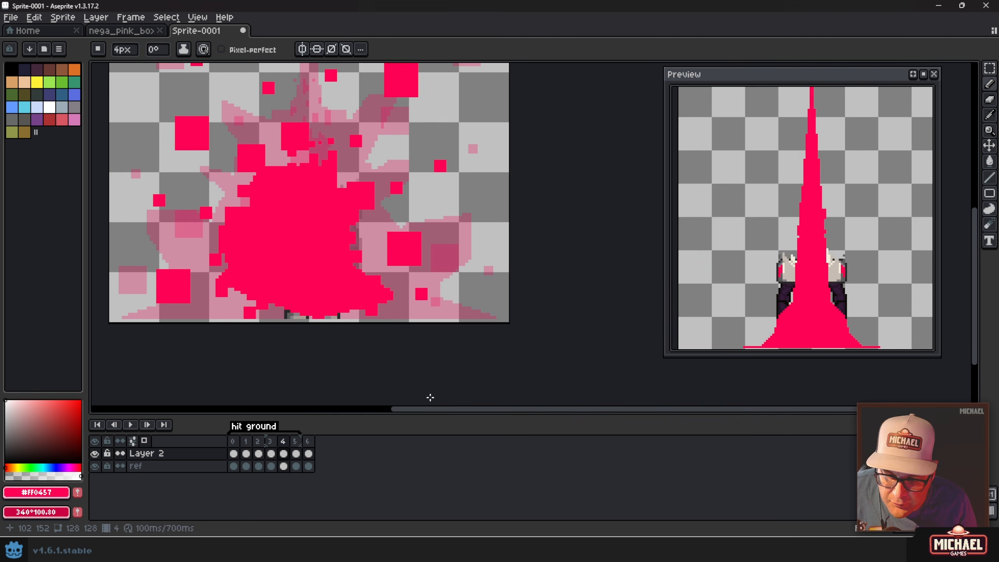
scroll(356, 205, up, 3)
scroll(356, 205, left, 2)
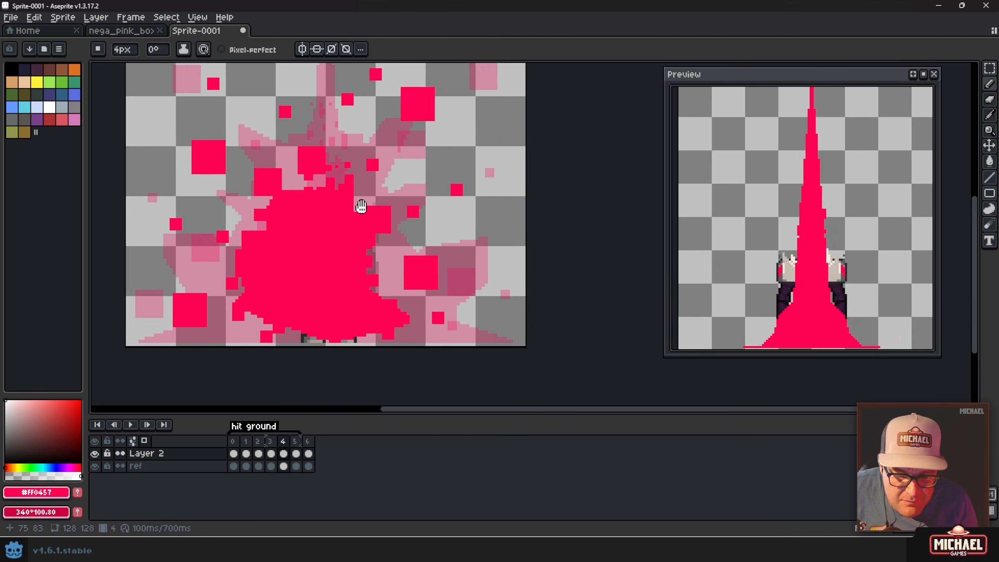
key(comma)
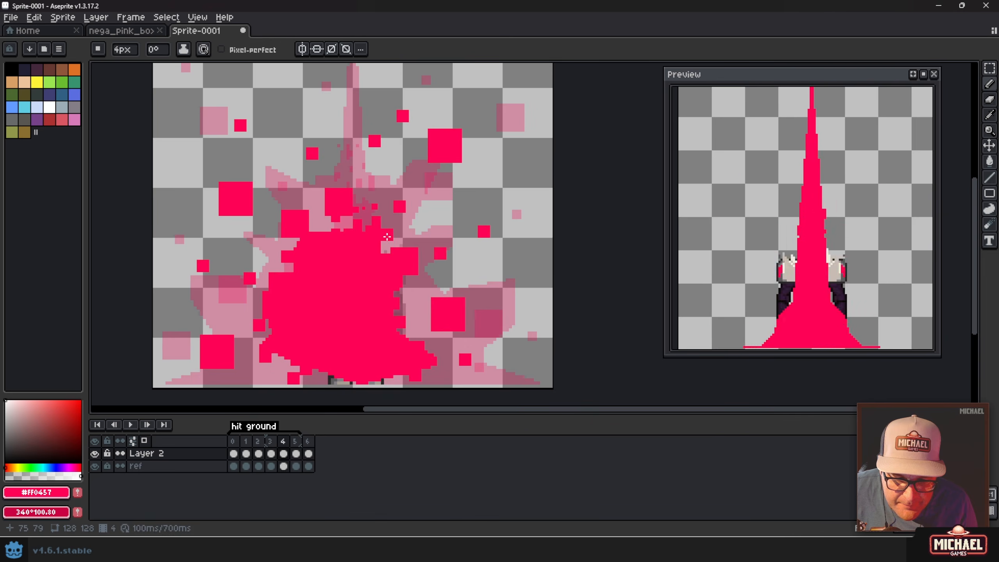
key(period)
key(period)
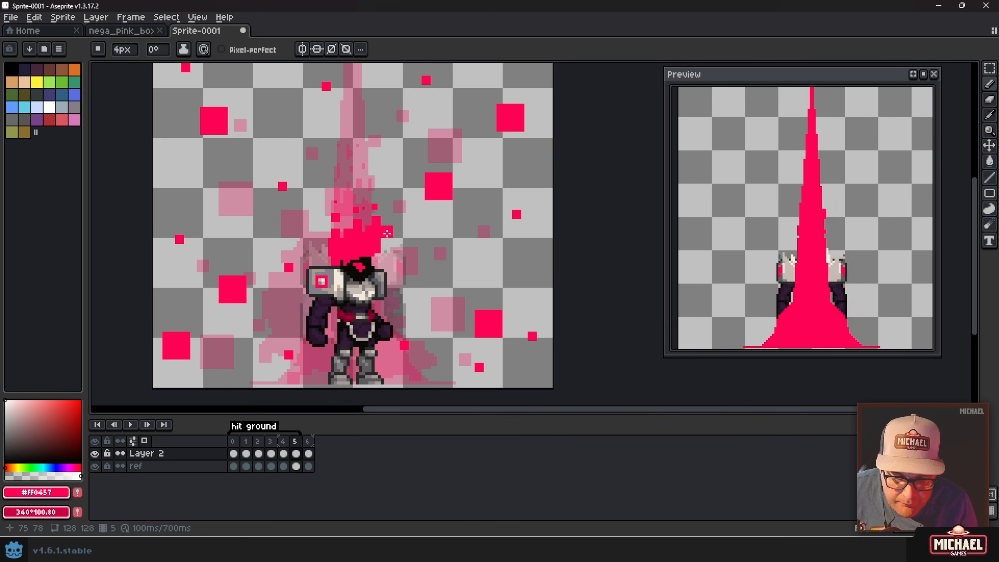
key(comma)
key(comma)
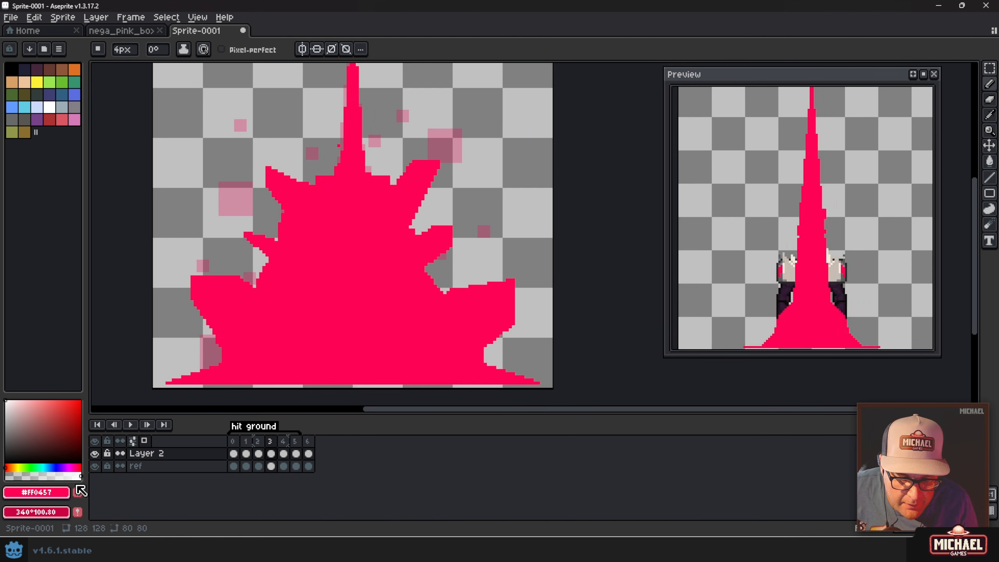
Hide the ref layer and flip repeatedly between frames 3 and 4 to examine the change from splash to mound
click(95, 466)
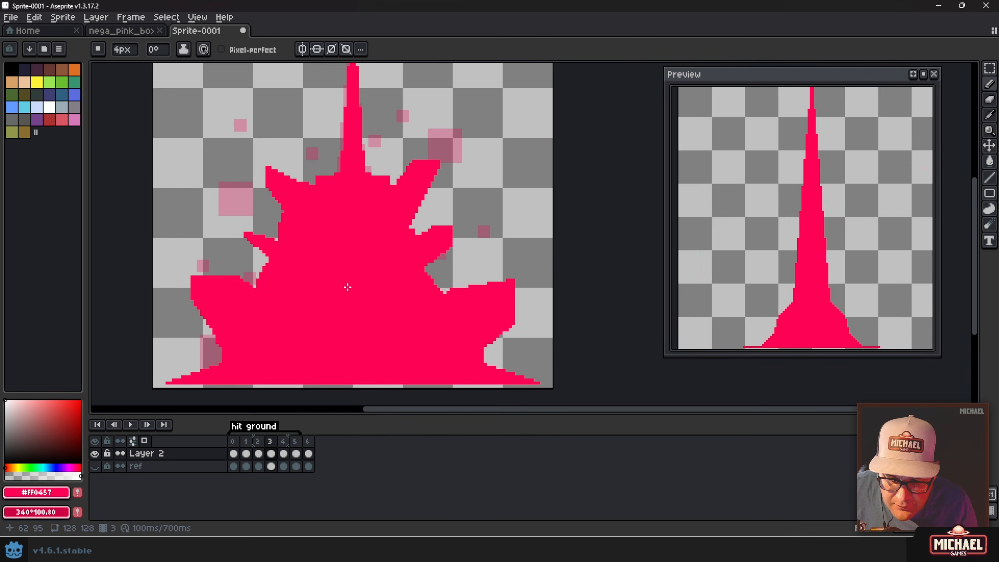
key(Left)
key(Left)
key(Right)
key(Right)
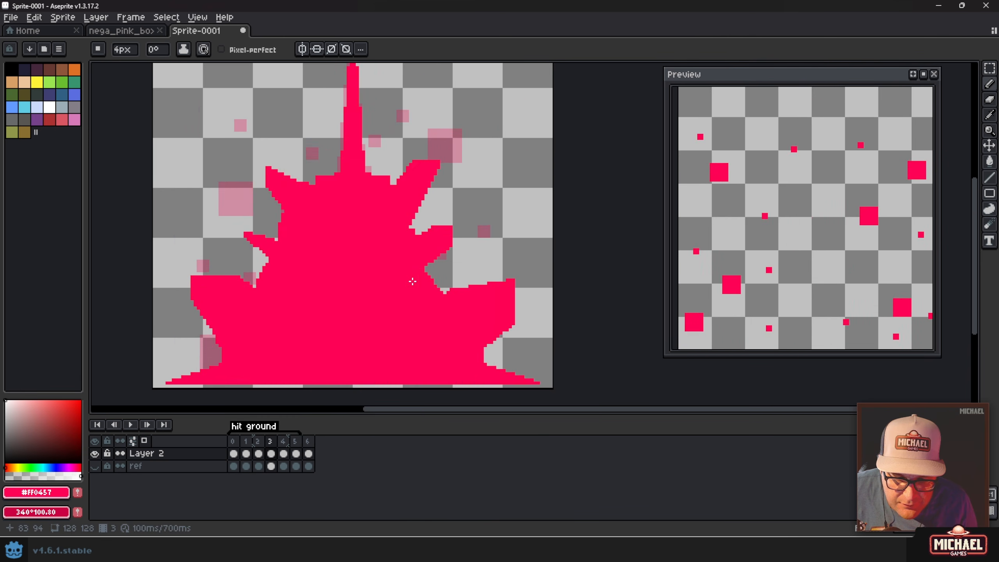
key(Left)
key(Left)
key(Right)
key(Right)
key(Right)
key(Left)
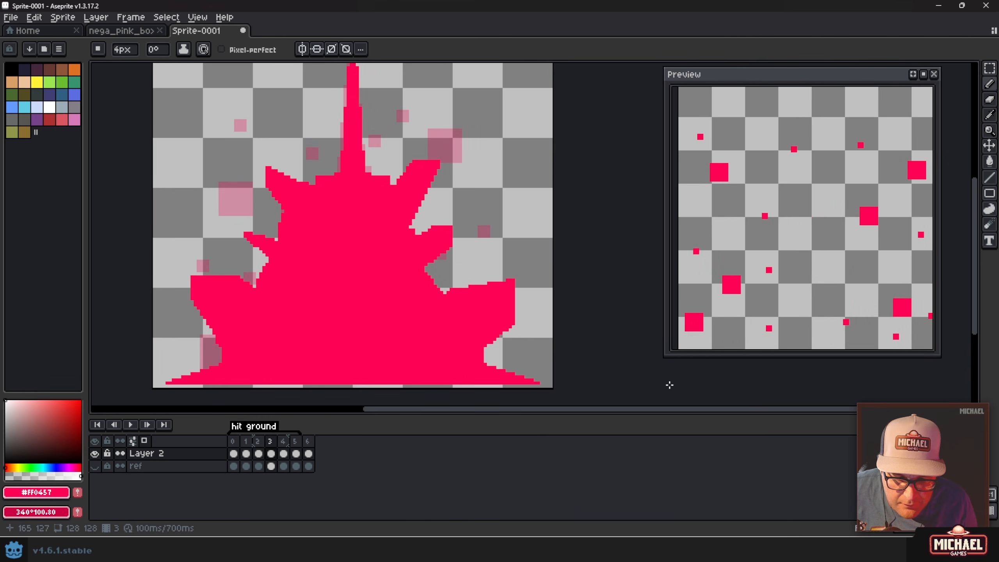
key(Right)
key(Left)
key(Right)
key(Left)
key(Right)
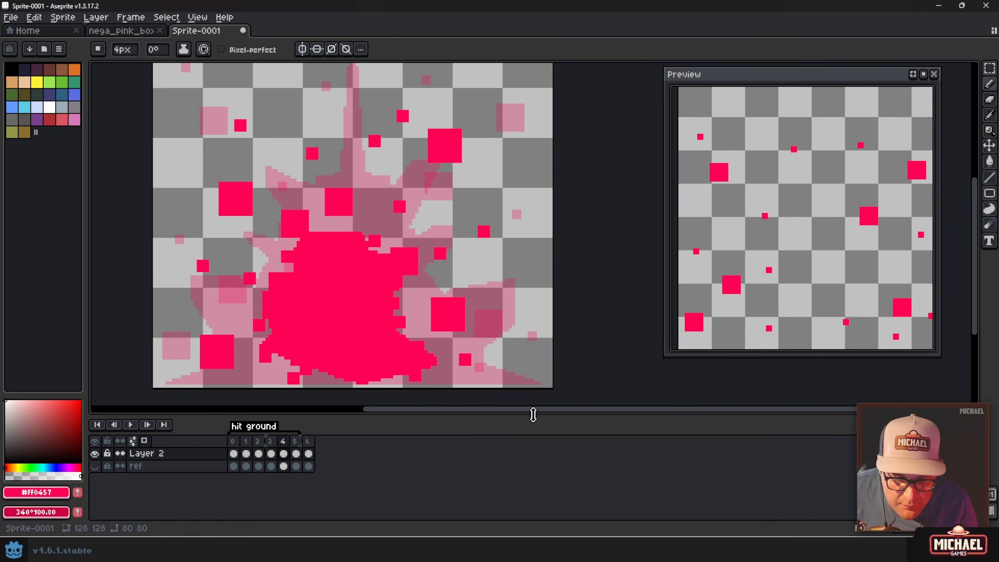
key(Left)
key(Right)
key(Left)
key(Right)
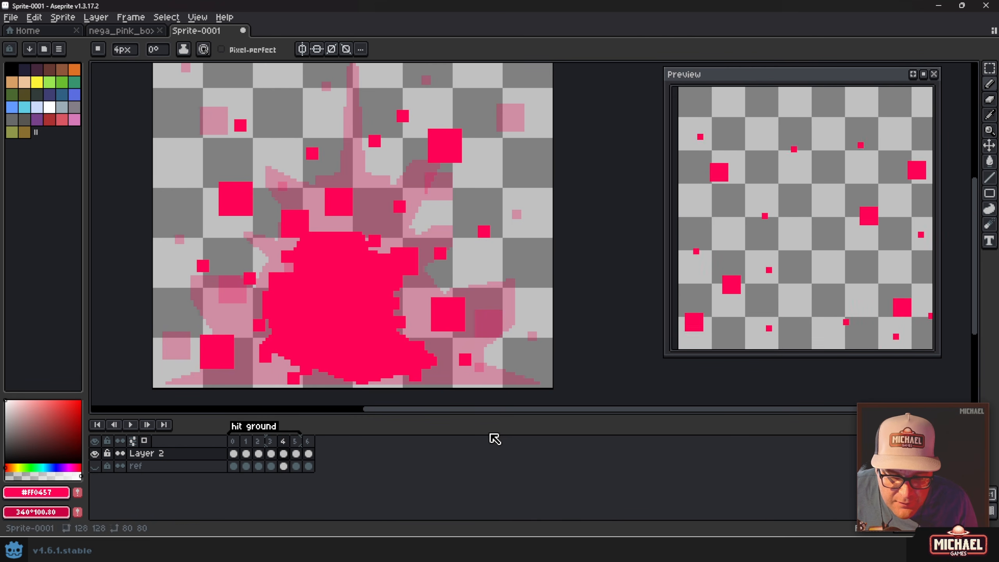
key(Right)
key(Left)
key(Left)
key(Right)
key(Left)
key(Right)
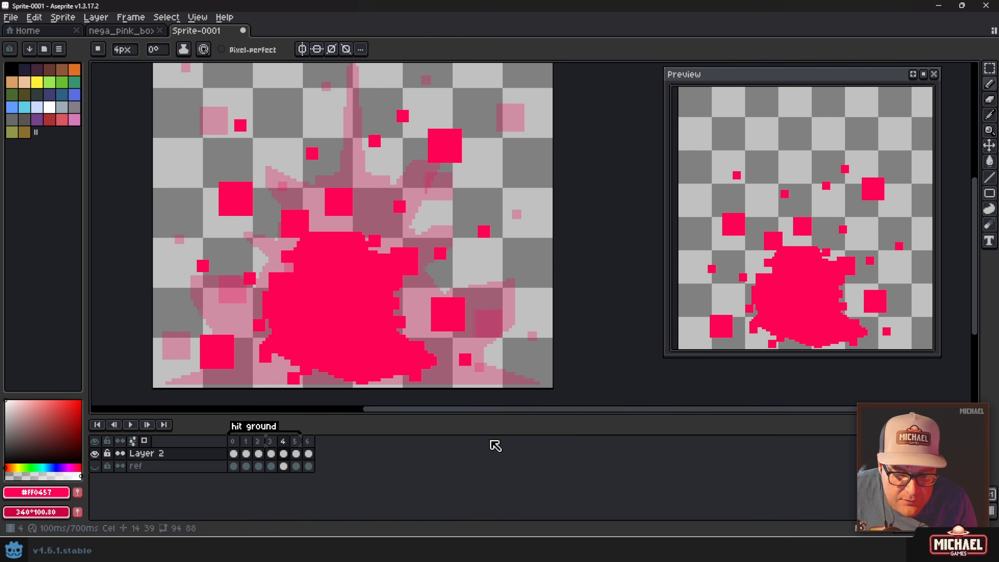
key(Left)
key(Right)
key(Left)
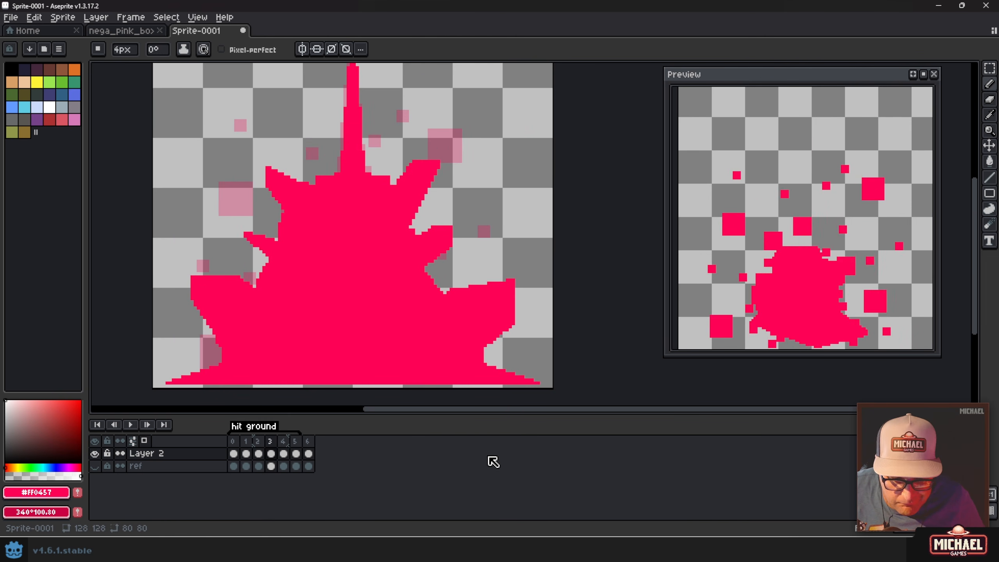
Insert an empty frame before and after the mound frame, stop the preview and select the empty frame 4 on Layer 2
key(alt+b)
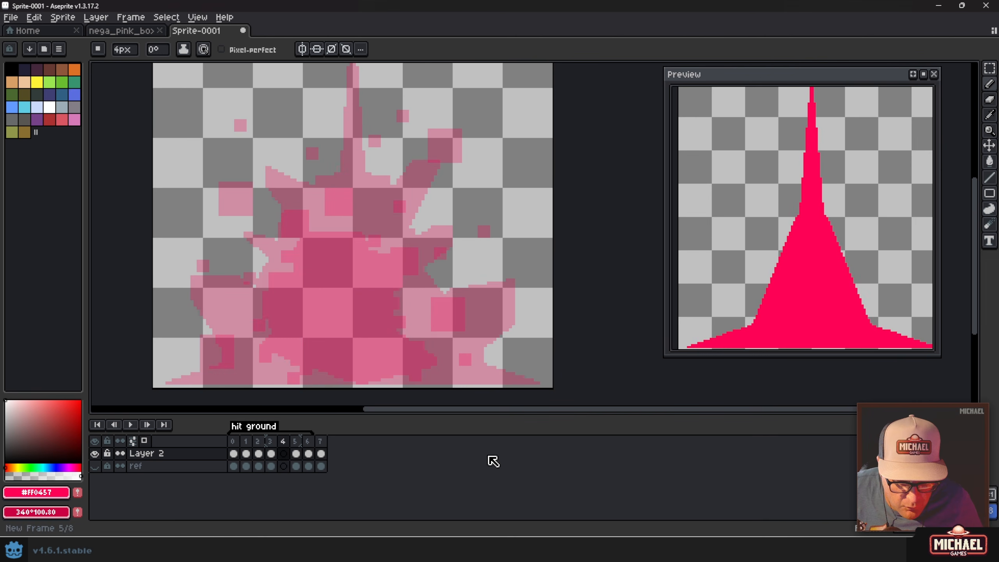
click(300, 451)
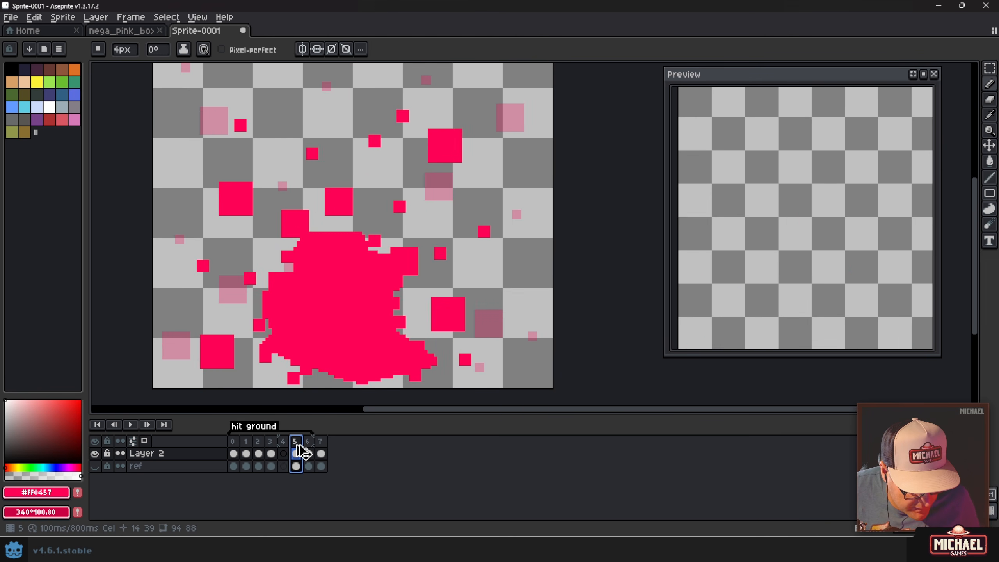
key(alt+b)
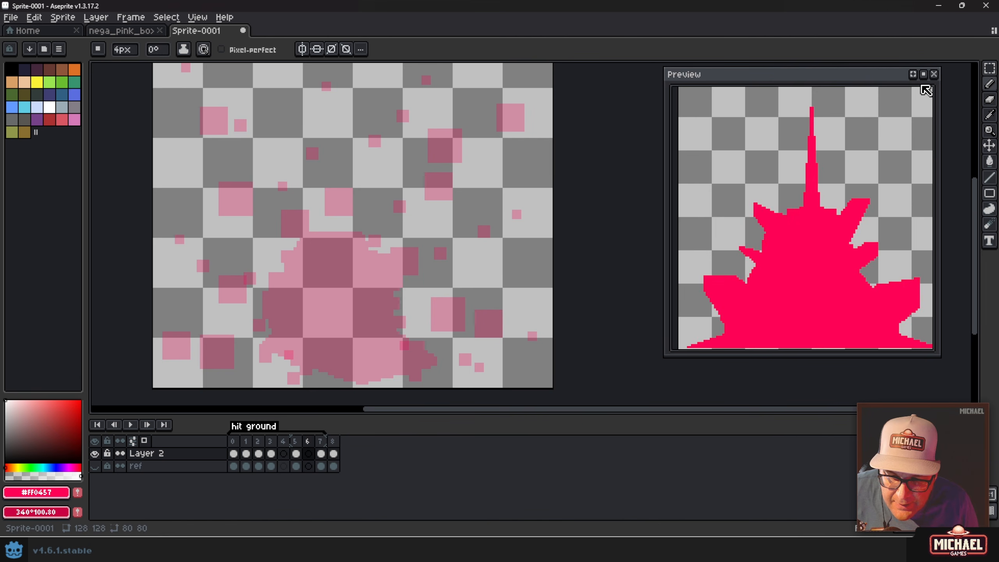
click(923, 74)
click(285, 453)
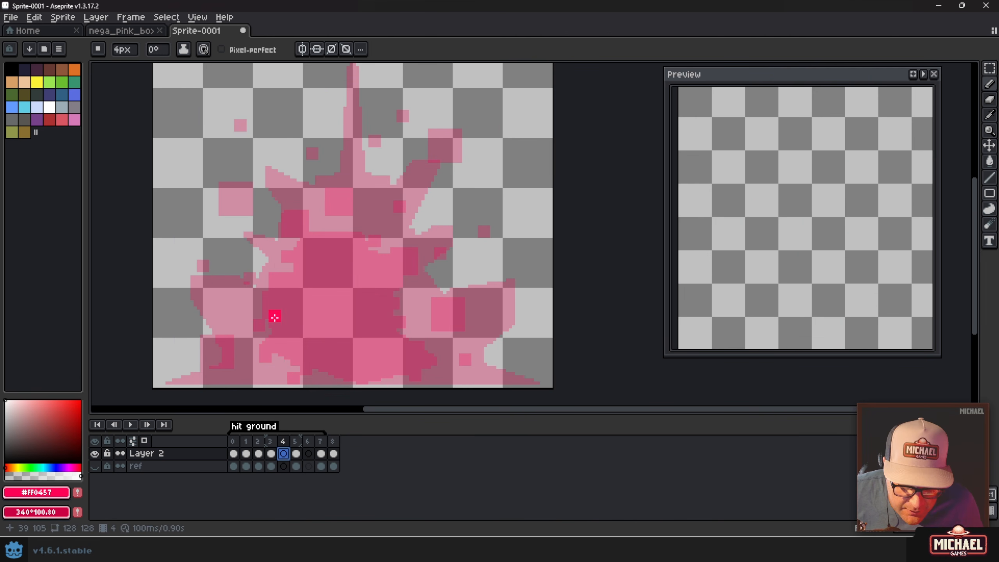
Flip between frames 3 and 5 around the empty frame 4 to compare the splash and mound shapes
key(Left)
key(Right)
key(Right)
key(Left)
key(Left)
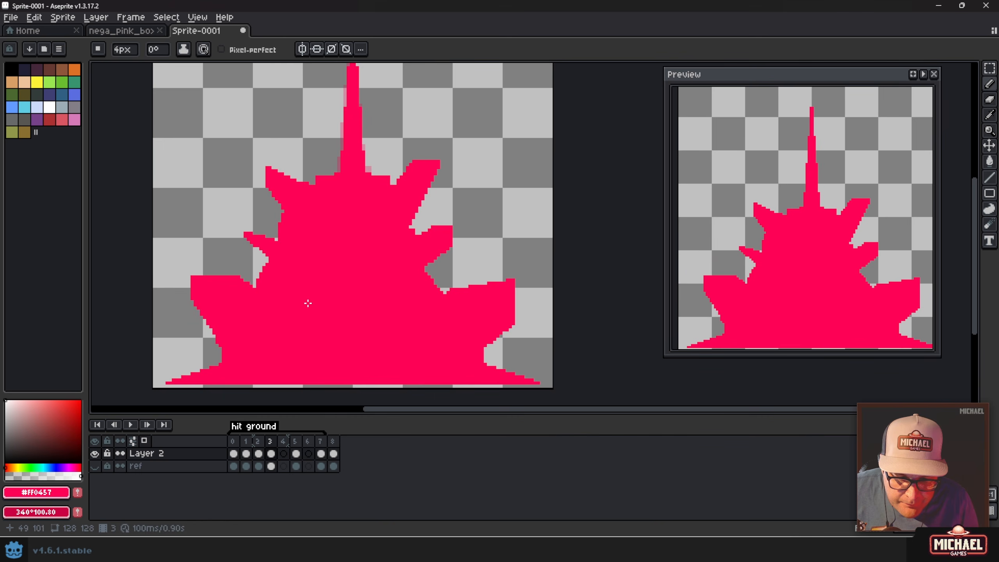
key(Right)
key(Left)
key(Right)
key(Right)
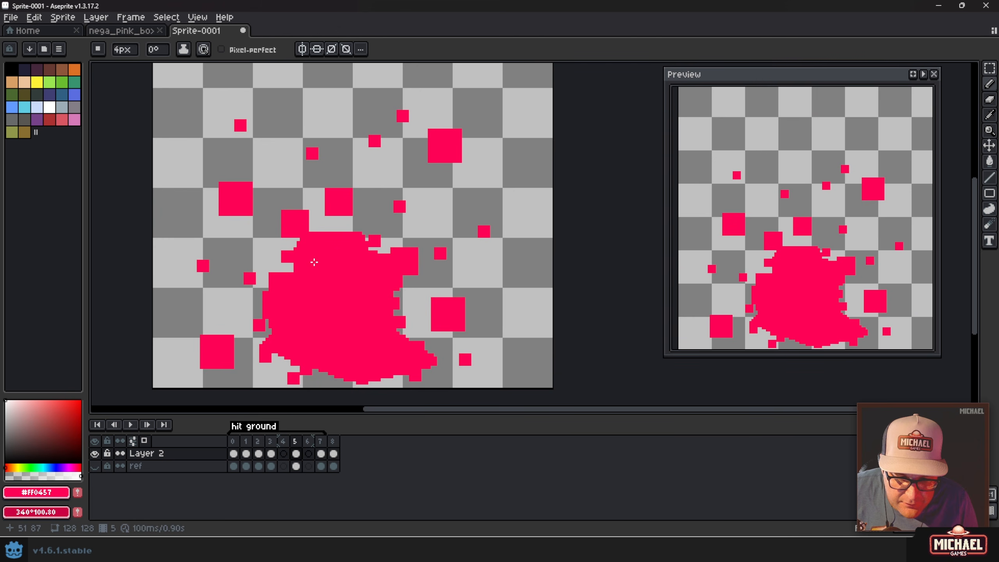
key(Left)
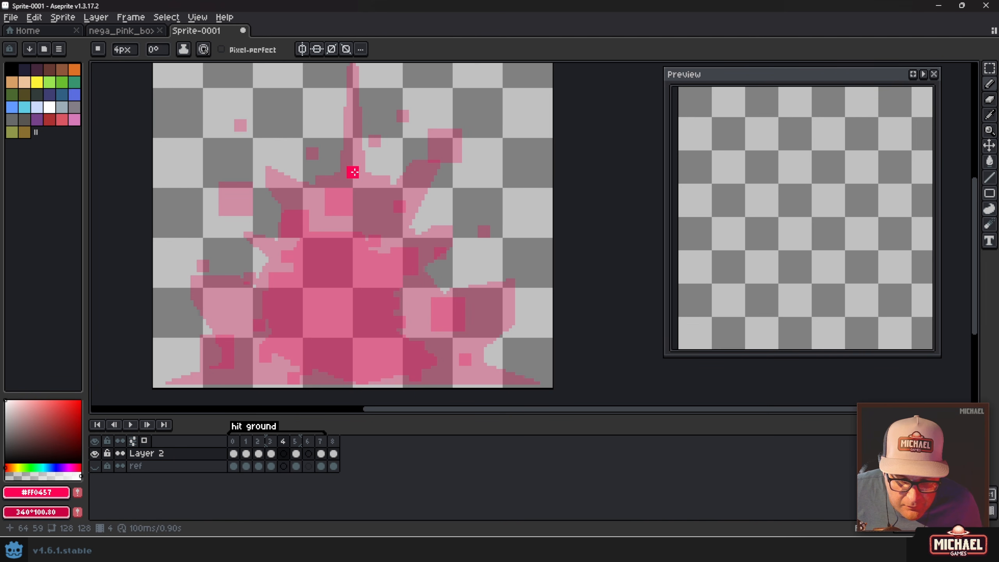
Outline a smaller, jagged spiky splash on frame 4 with the 1 px pencil, between the onion-skinned splash and mound
key(minus)
key(minus)
key(minus)
drag(354, 125, 330, 208)
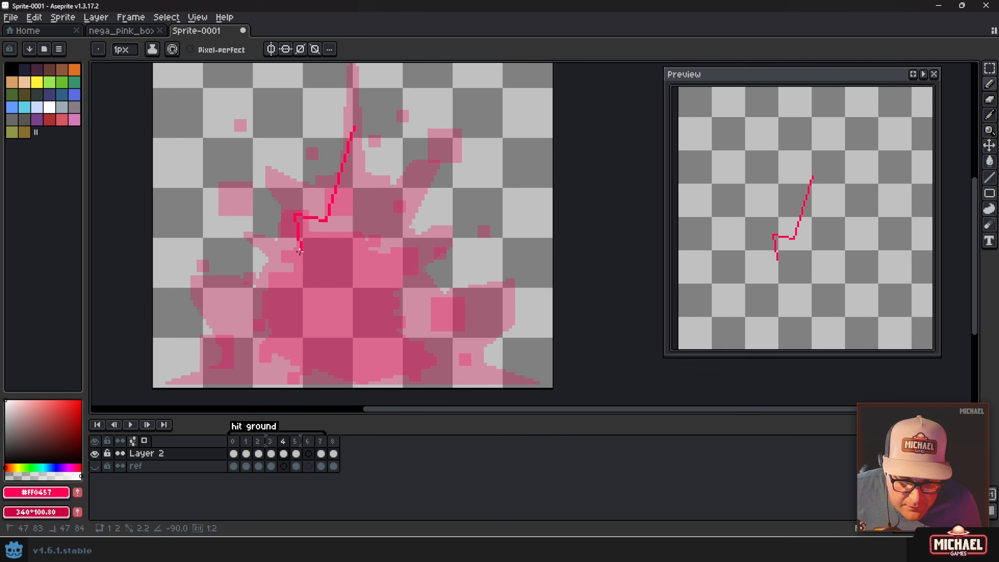
mouse_move(239, 298)
mouse_down()
mouse_move(326, 285)
mouse_move(245, 330)
mouse_up()
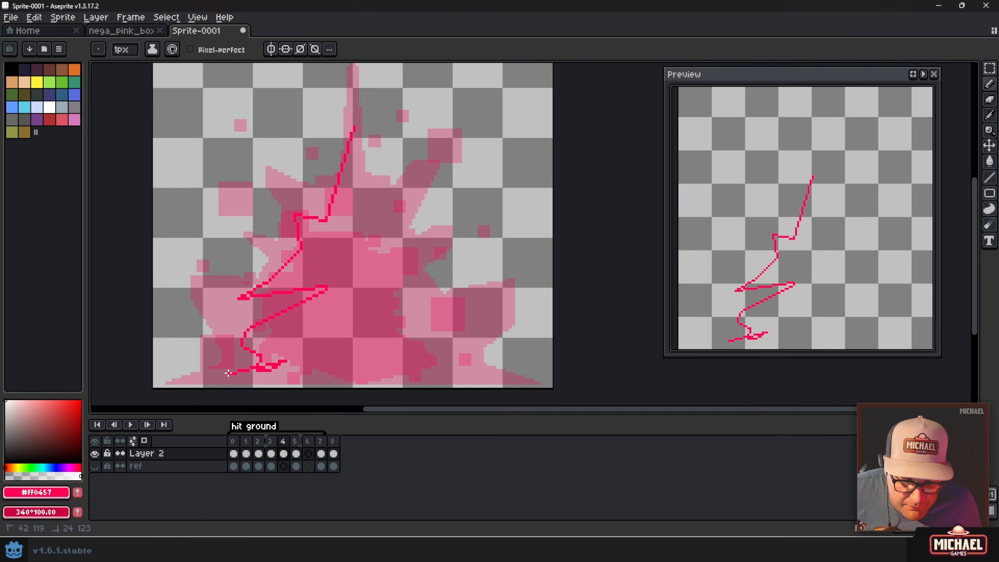
drag(228, 372, 302, 372)
drag(361, 359, 413, 377)
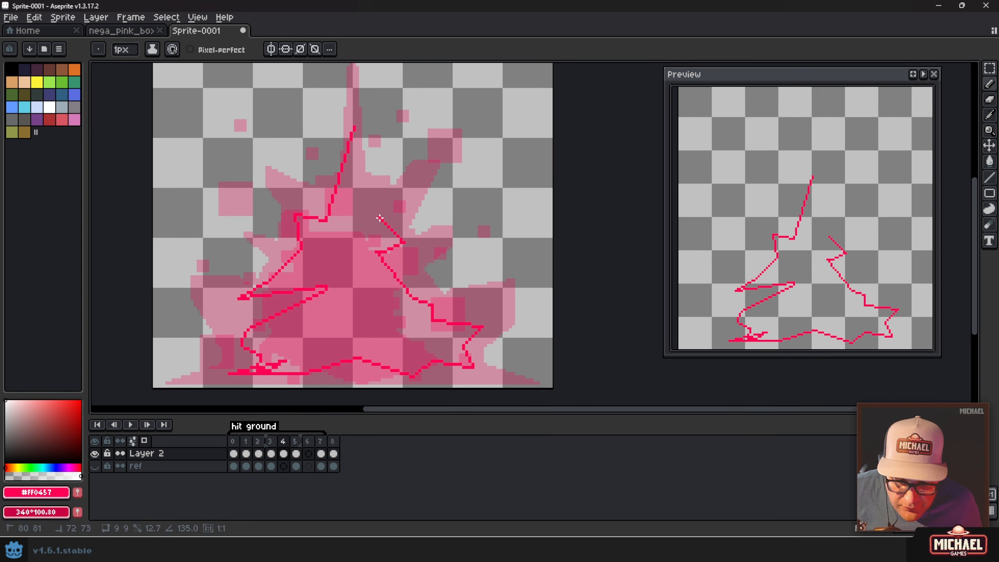
Fill the frame 4 splash outline with solid pink and return to the pencil
key(g)
click(335, 251)
key(b)
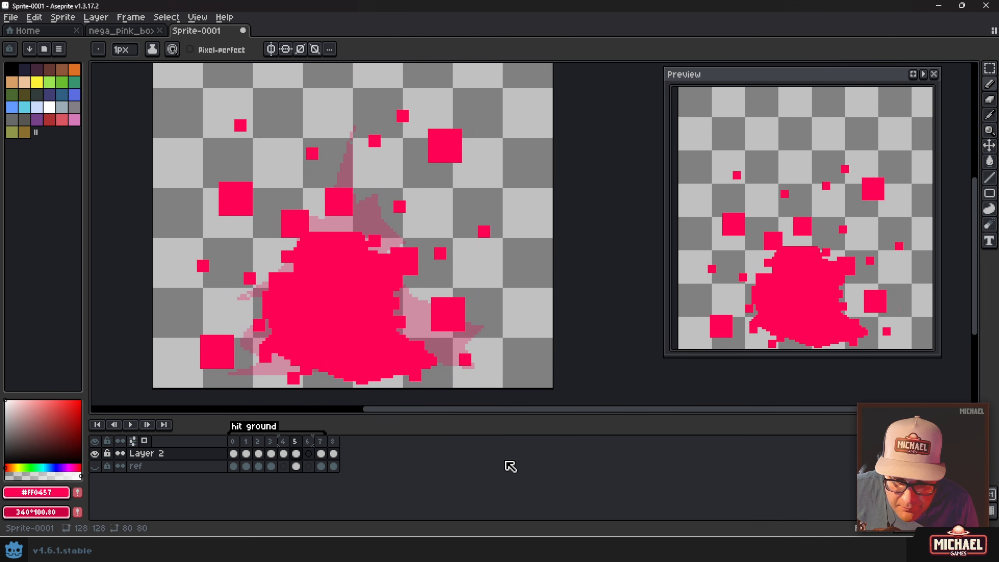
Play the animation preview to check the new in-between splash, and return to frame 4
click(929, 77)
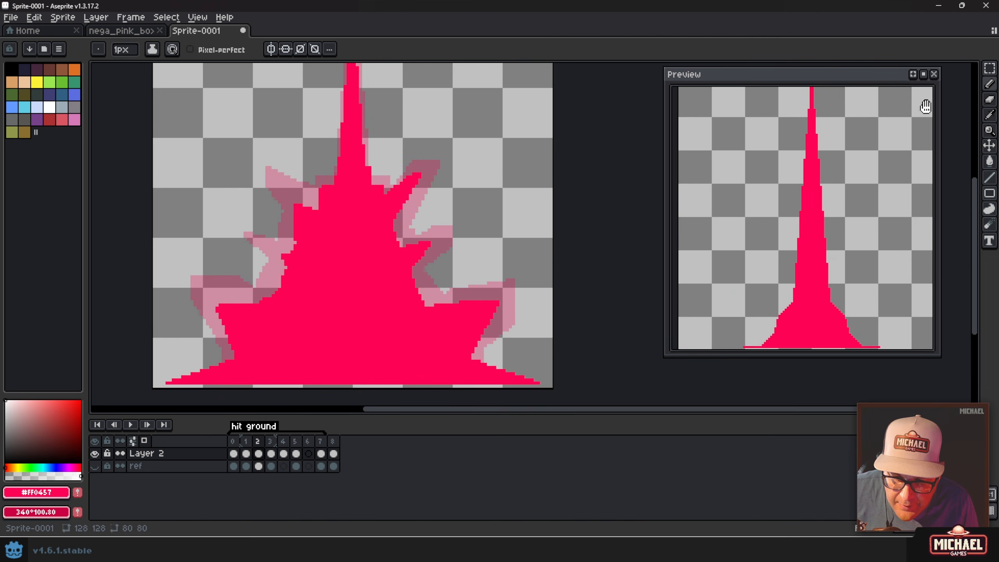
key(Right)
key(Right)
key(Right)
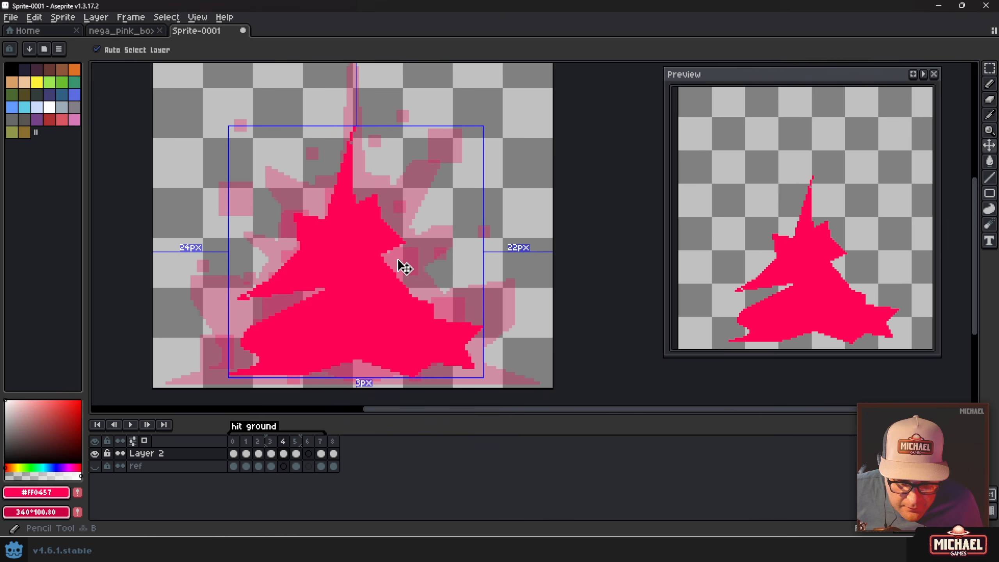
Flip between frames 3, 4 and 5 to compare the splash shapes, with the pencil set to 8 px
scroll(397, 260, up, 13)
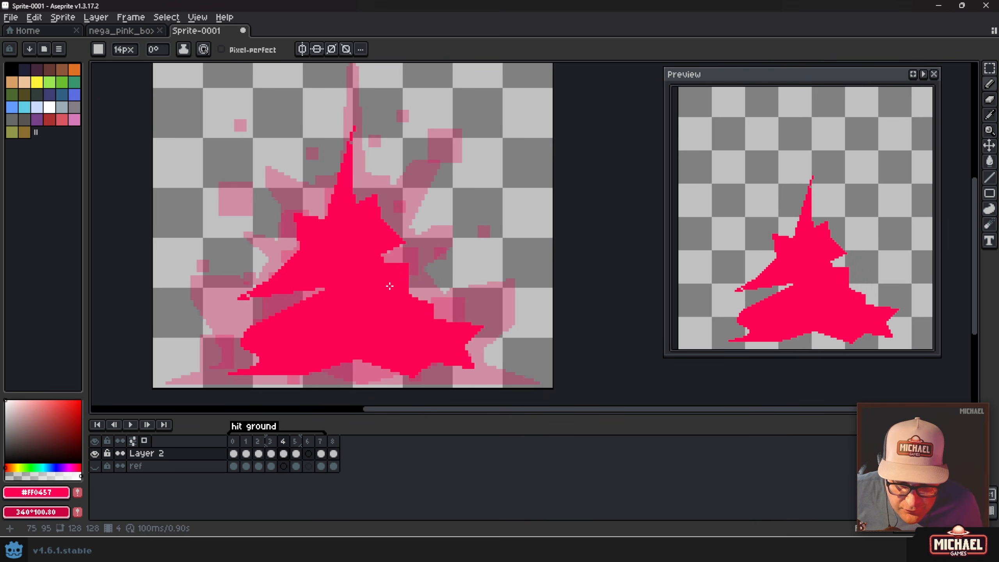
scroll(436, 267, down, 6)
key(Left)
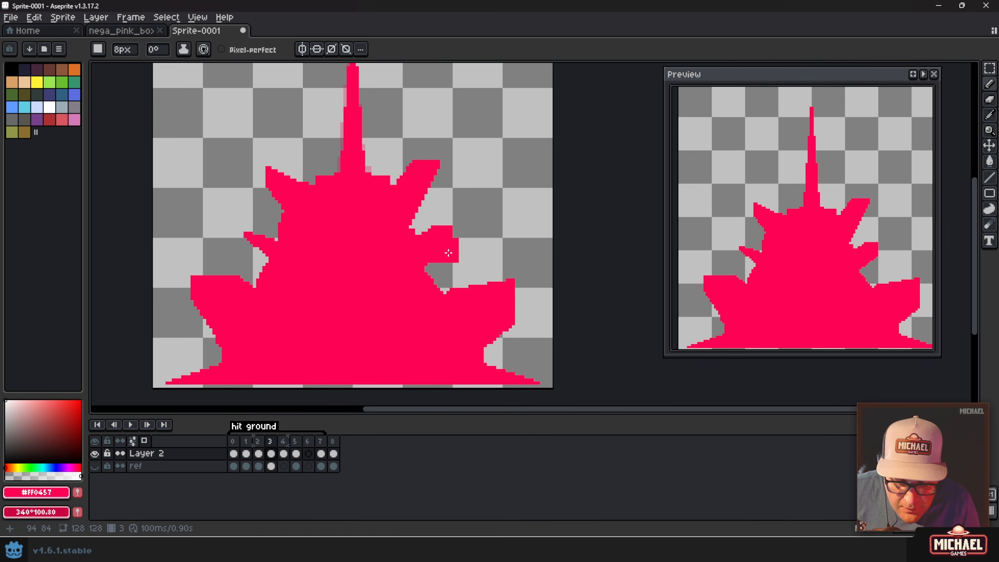
key(Right)
key(Right)
key(Left)
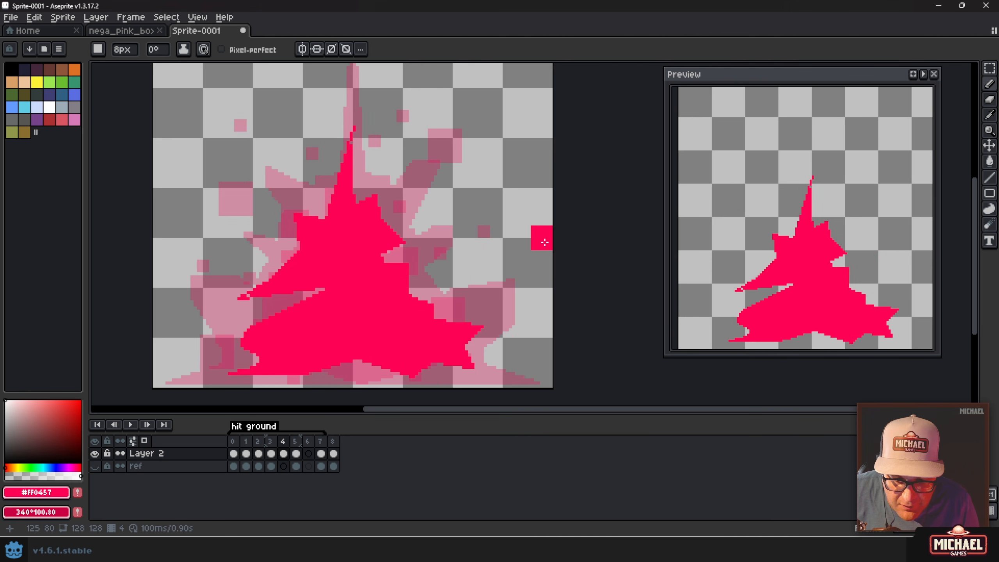
key(Left)
key(Right)
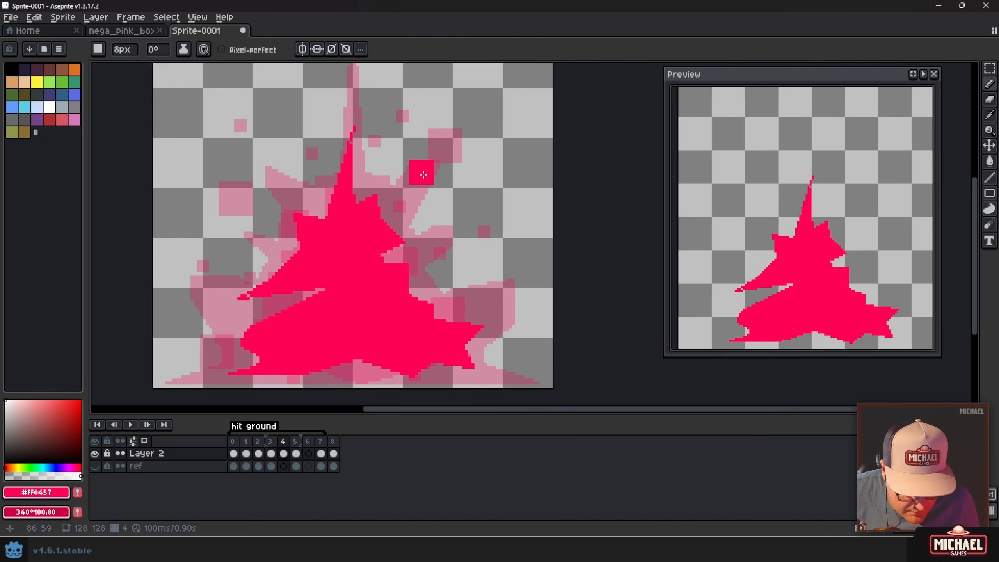
Sample the splash pink and stamp a 14 px square right of the frame 4 spike and a 12 px square left of it
alt+click(421, 175)
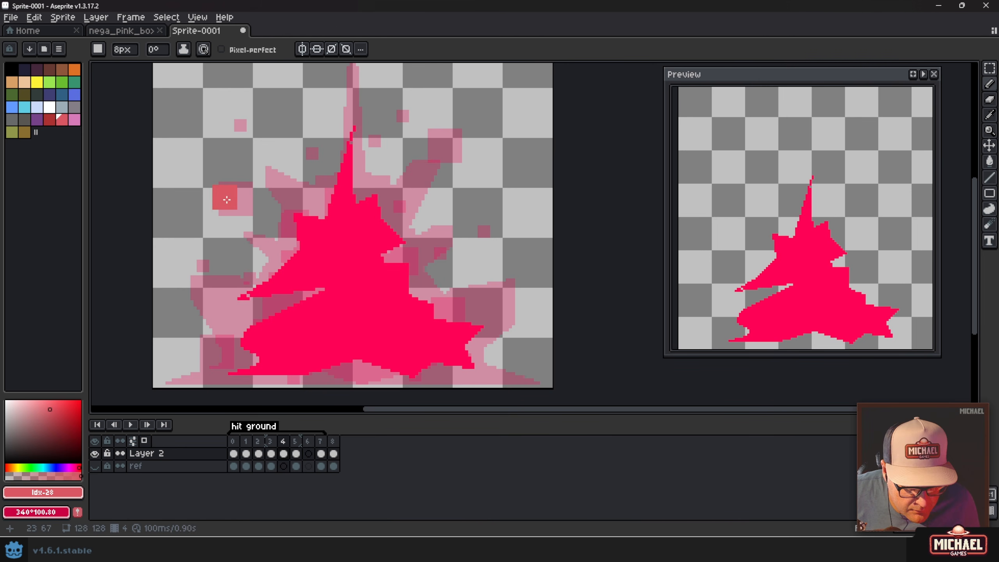
alt+click(319, 307)
key(ctrl)
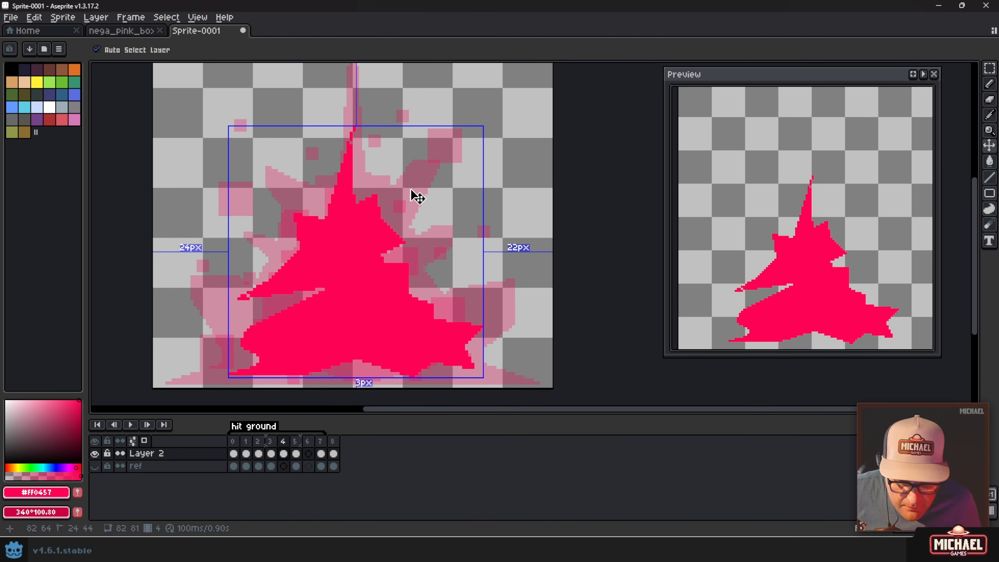
key(ctrl)
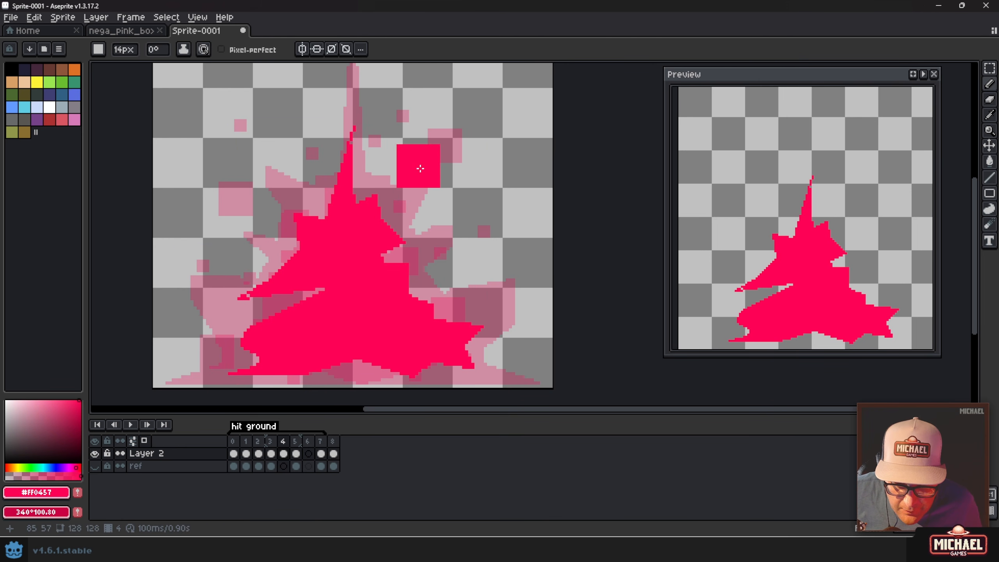
click(415, 175)
click(265, 228)
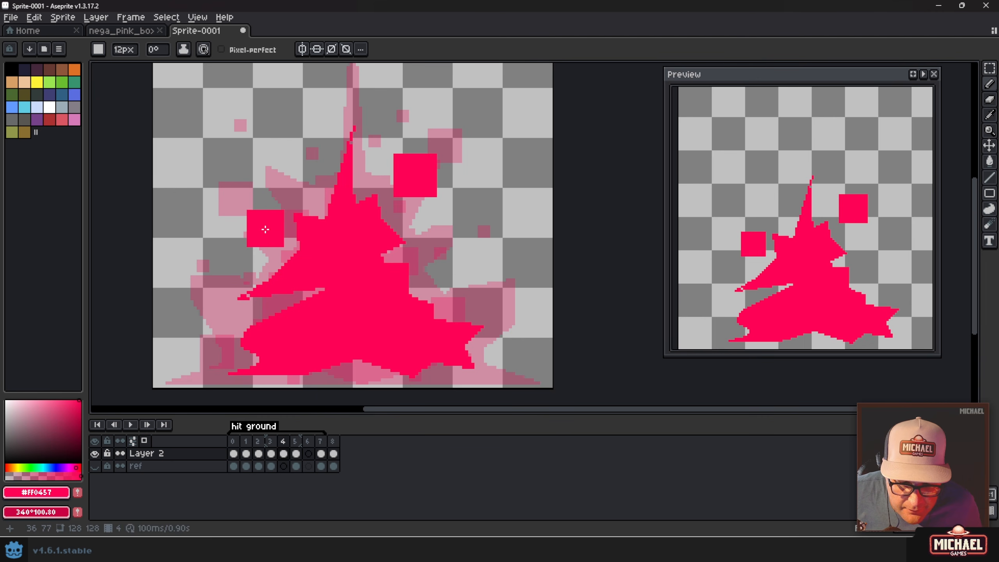
Stamp a 9 px square on each side of the frame 4 splash and a 5 px square farther to the right
key(minus)
key(minus)
key(minus)
click(223, 286)
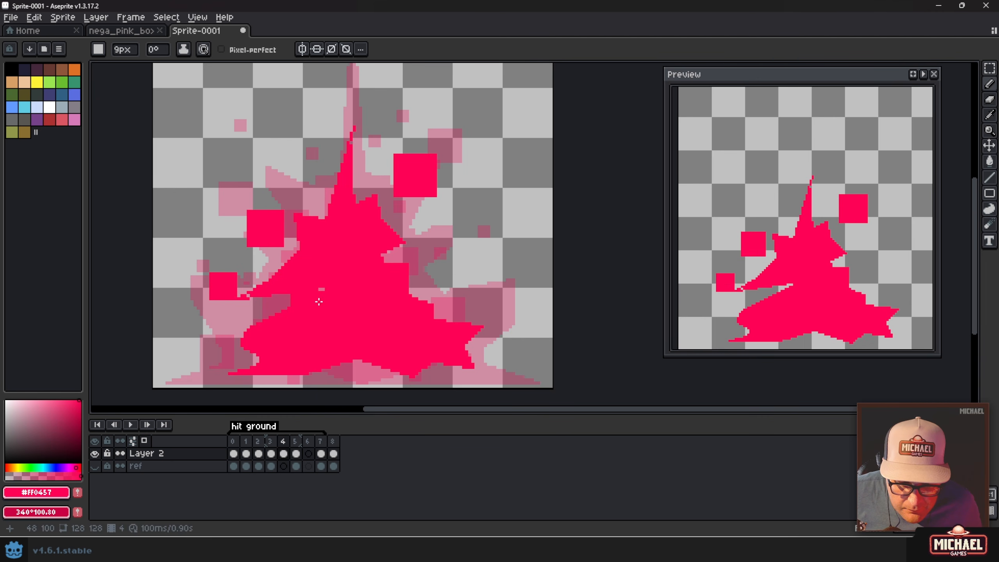
click(421, 268)
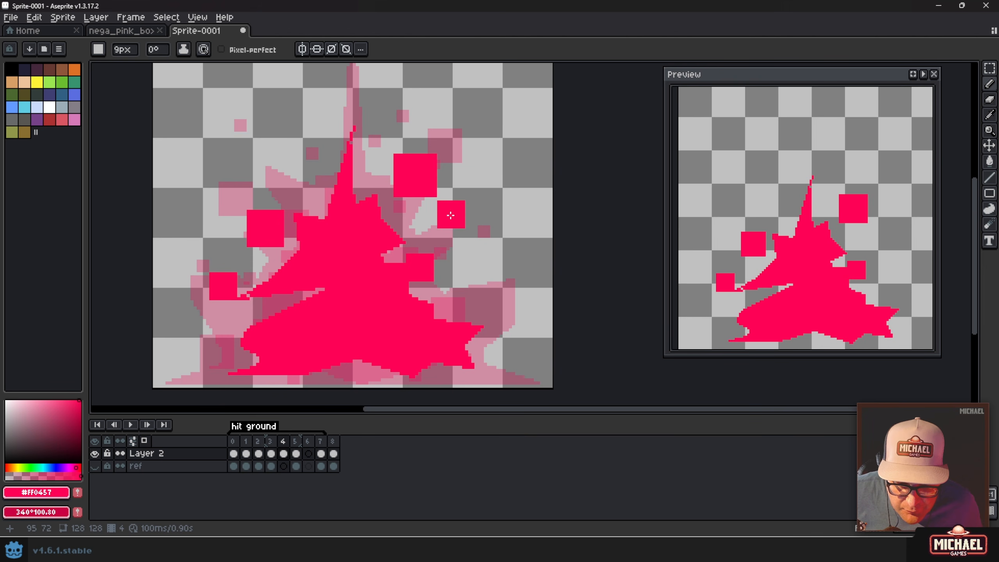
key(minus)
key(minus)
click(457, 256)
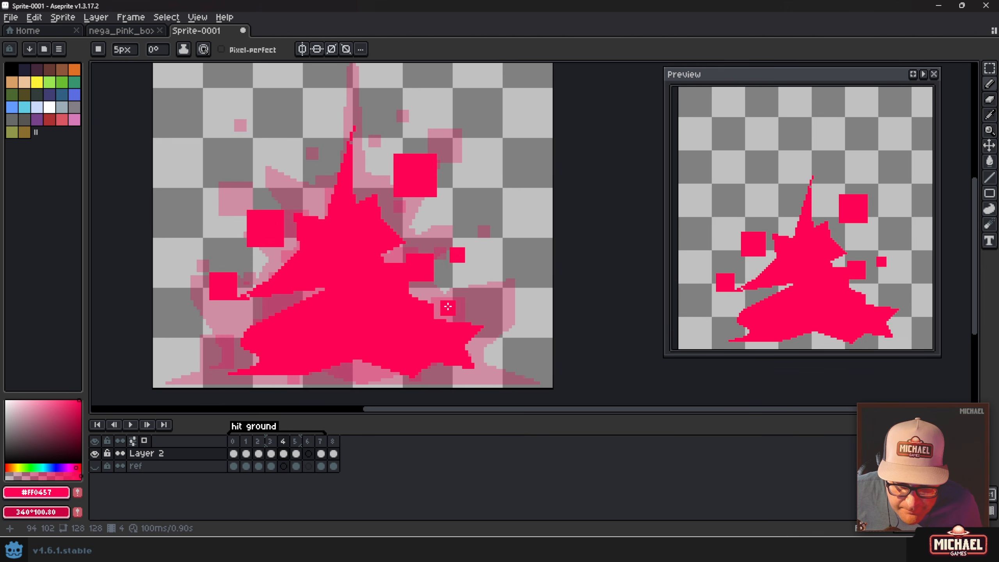
Fill the splash's lower notches with a 9 px pencil, and add 7 px squares at its upper left and on the spike
key(plus)
key(plus)
key(plus)
key(plus)
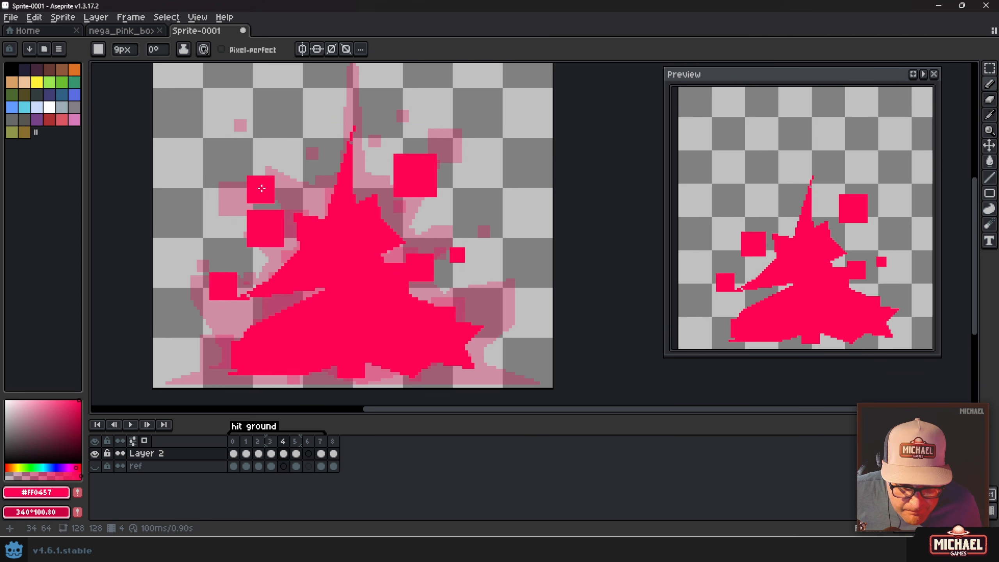
key(minus)
click(261, 151)
click(277, 166)
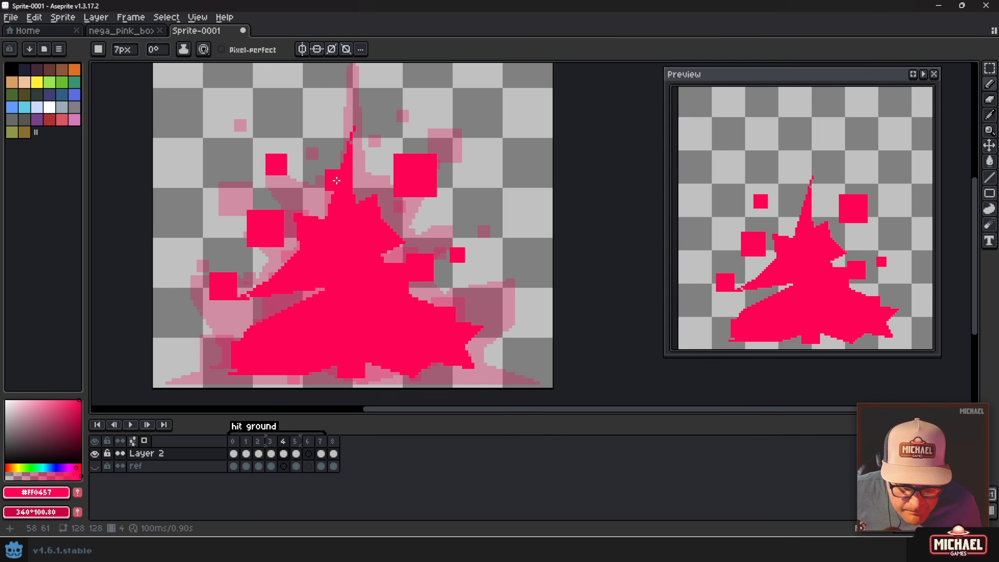
click(342, 170)
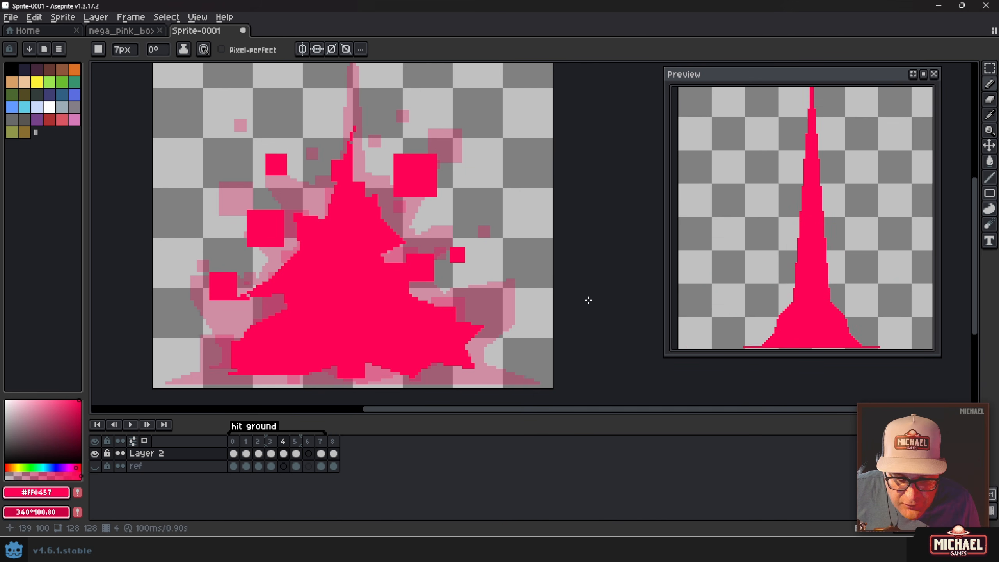
Flip between frames 5, 6 and 7 to compare the mound with the scattered particles around the empty frame 6
click(297, 466)
key(Right)
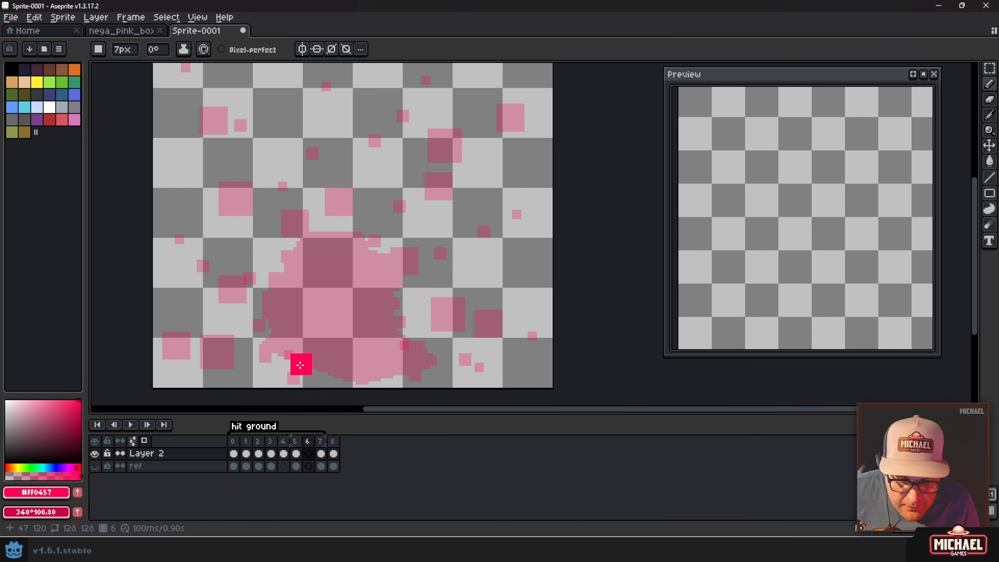
key(Right)
key(Left)
key(Left)
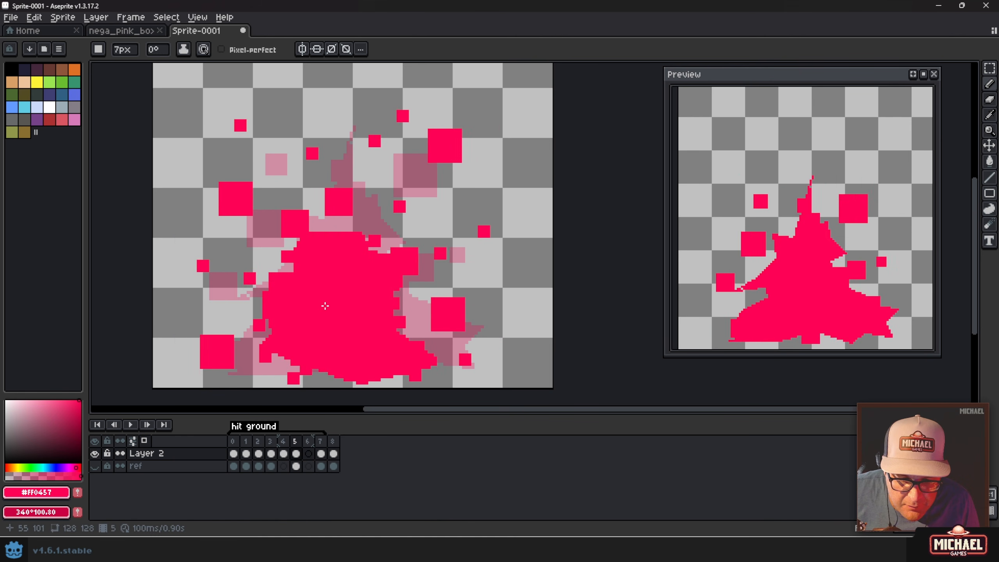
key(Right)
key(Right)
key(Left)
key(Left)
key(Right)
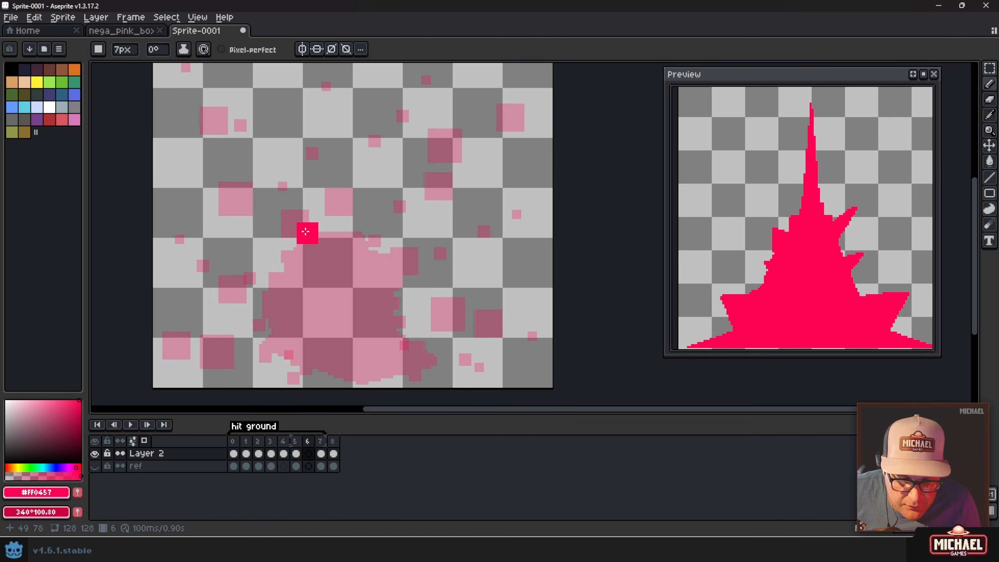
key(Left)
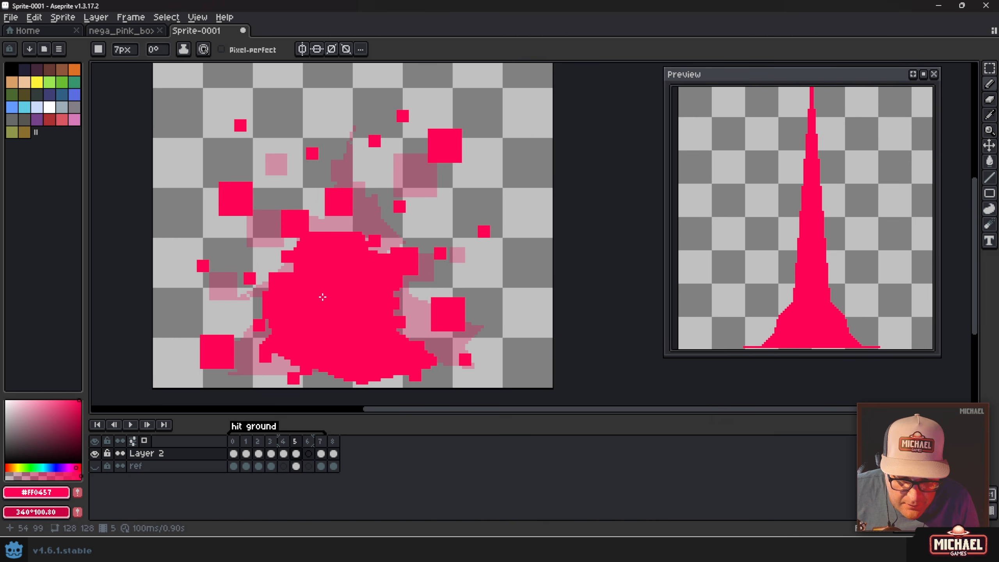
key(Right)
Stamp a 24 px pink square with the pencil in the middle of the onion-skinned mound on frame 6
key(v)
key(b)
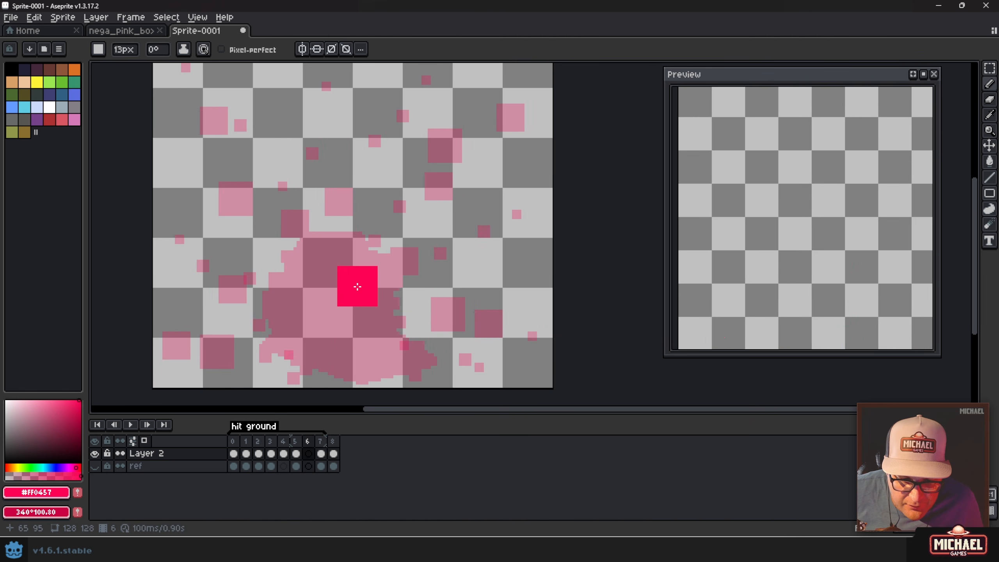
key(plus)
key(plus)
key(plus)
key(plus)
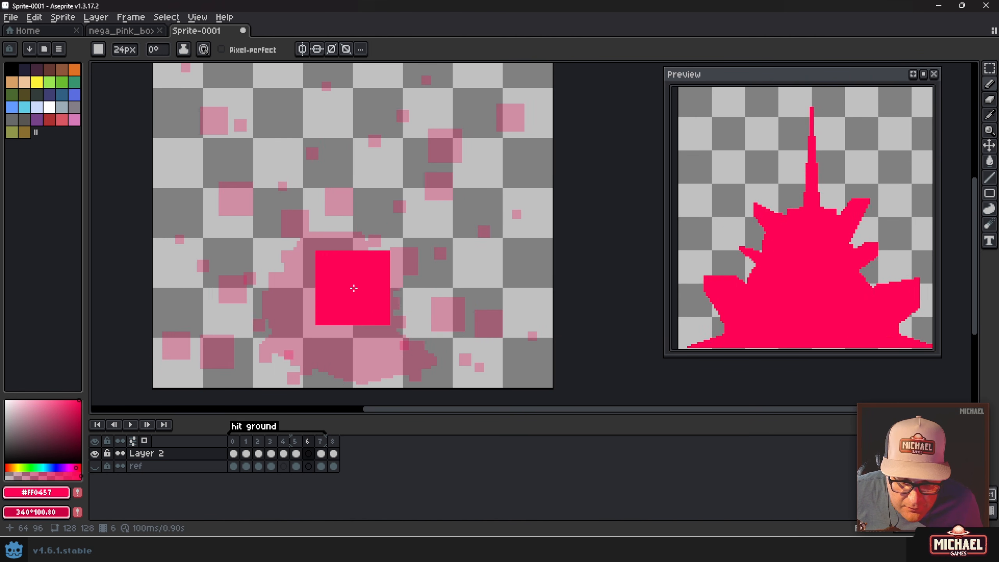
click(353, 288)
Overlap the large square's upper and lower-right corners with 14 px squares, and its lower-left corner with a 12 px square
key(minus)
key(minus)
key(minus)
key(minus)
key(minus)
key(minus)
key(minus)
key(minus)
key(minus)
key(minus)
key(minus)
key(minus)
key(minus)
key(minus)
key(minus)
key(minus)
key(minus)
key(minus)
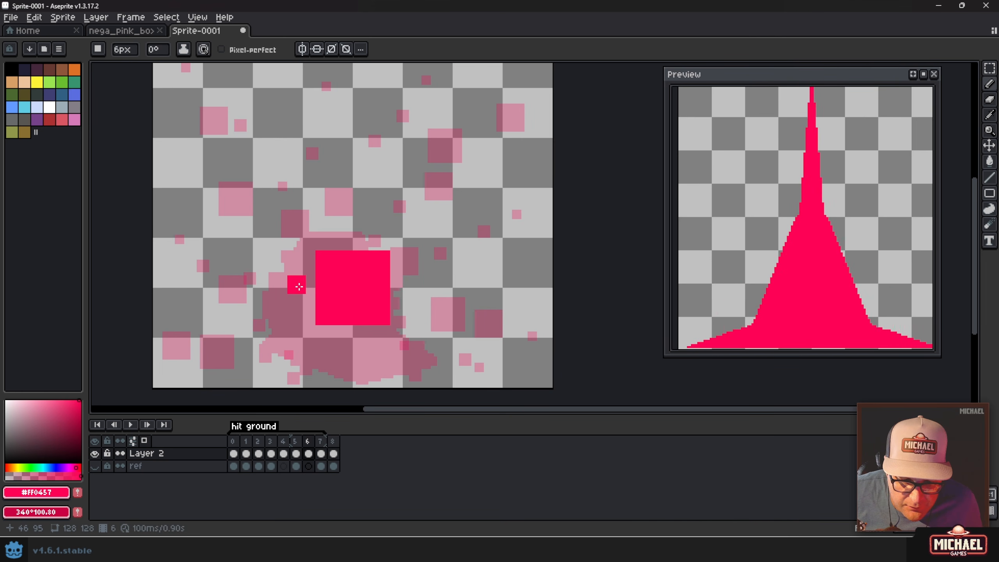
key(plus)
key(plus)
key(plus)
key(plus)
key(plus)
key(plus)
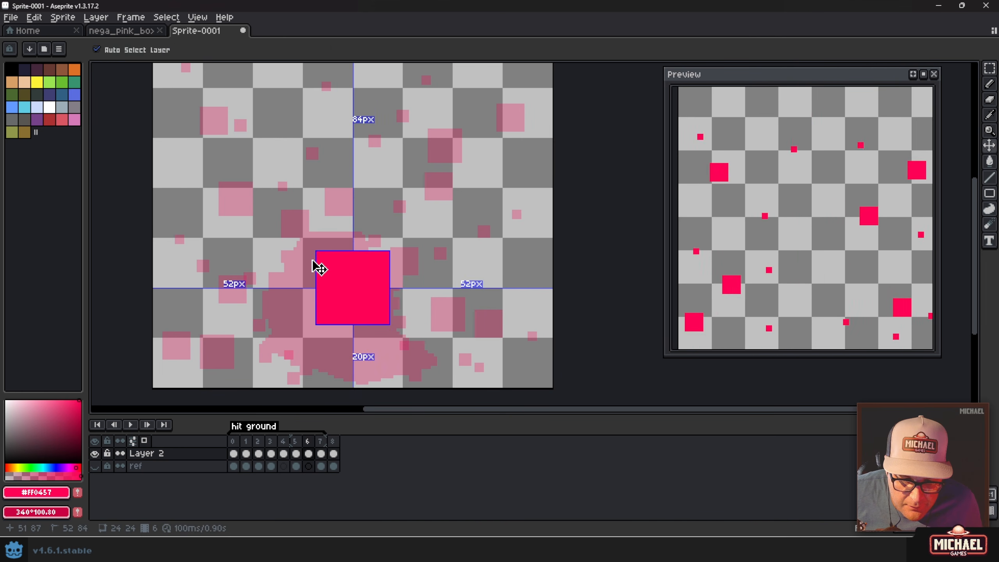
click(310, 246)
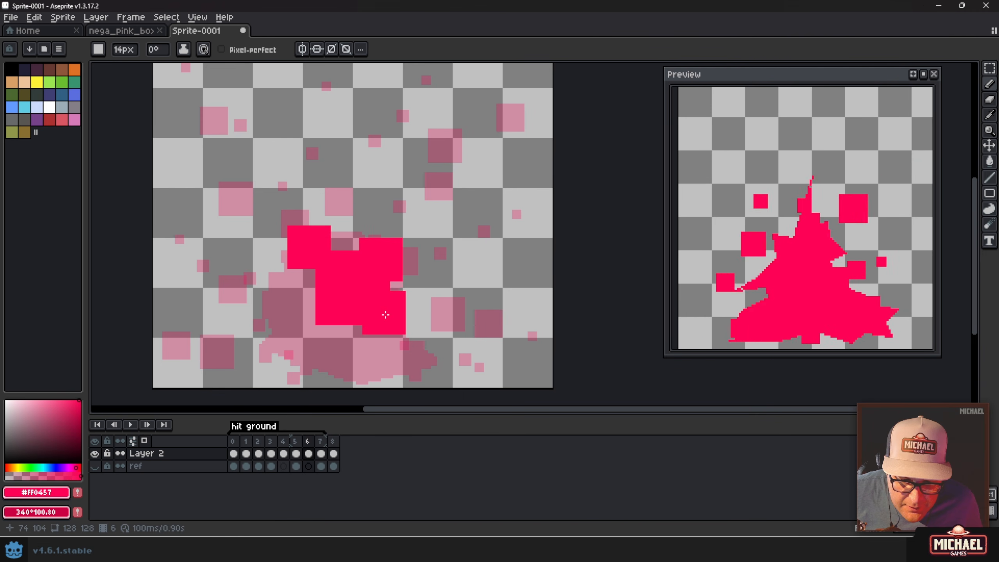
scroll(320, 313, down, 2)
click(318, 310)
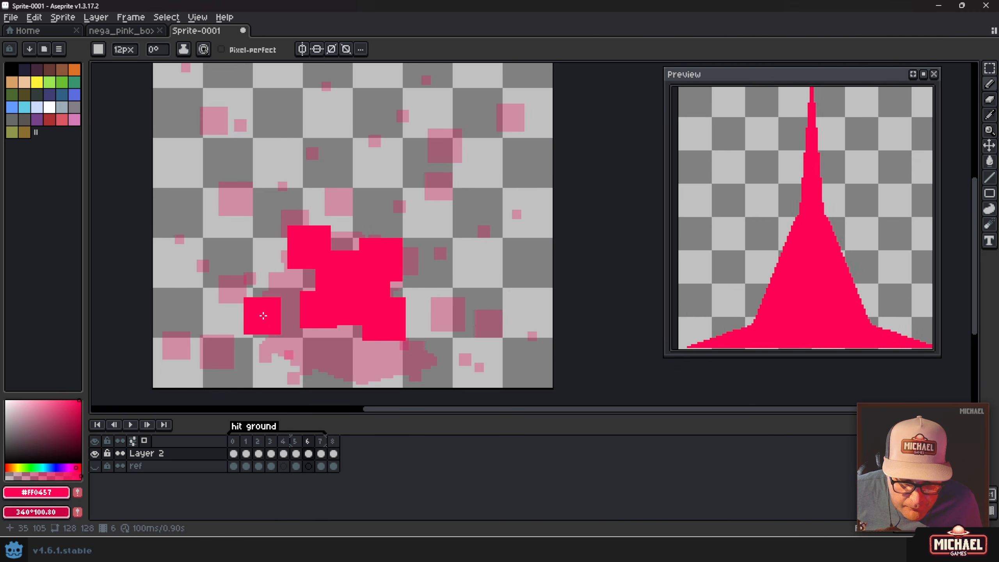
Stamp three 10 px squares on frame 6: left, lower left and upper left of the central cluster
scroll(261, 317, down, 1)
scroll(261, 317, down, 1)
click(265, 296)
click(241, 343)
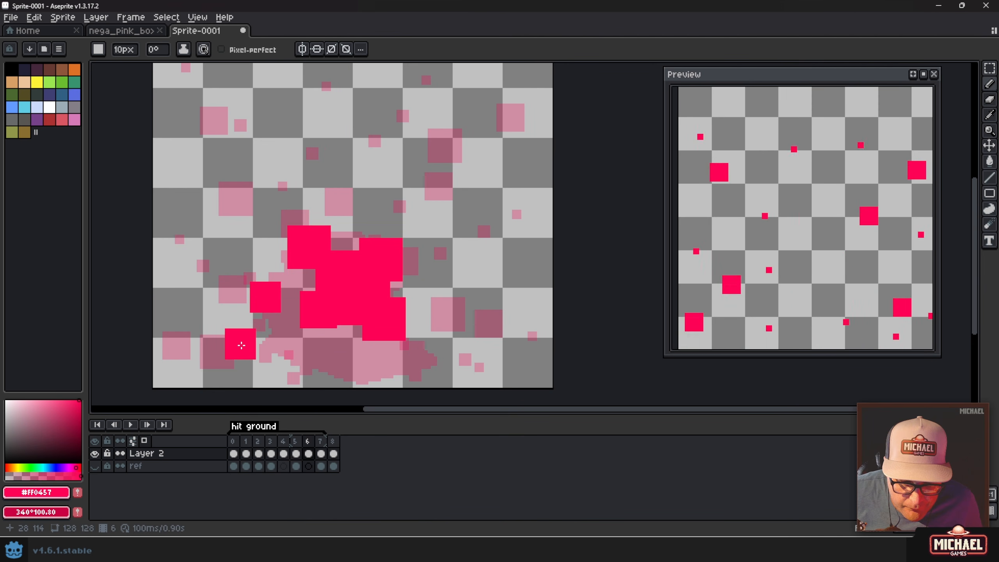
click(244, 169)
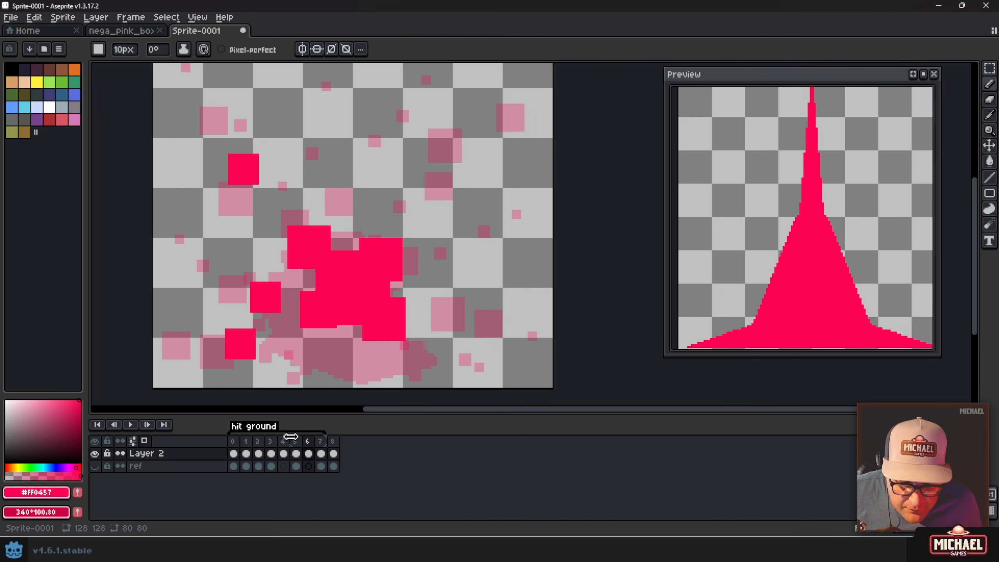
Shorten the onion-skin range to hide the preceding frames, keeping only the following particles as a guide on frame 6
click(305, 437)
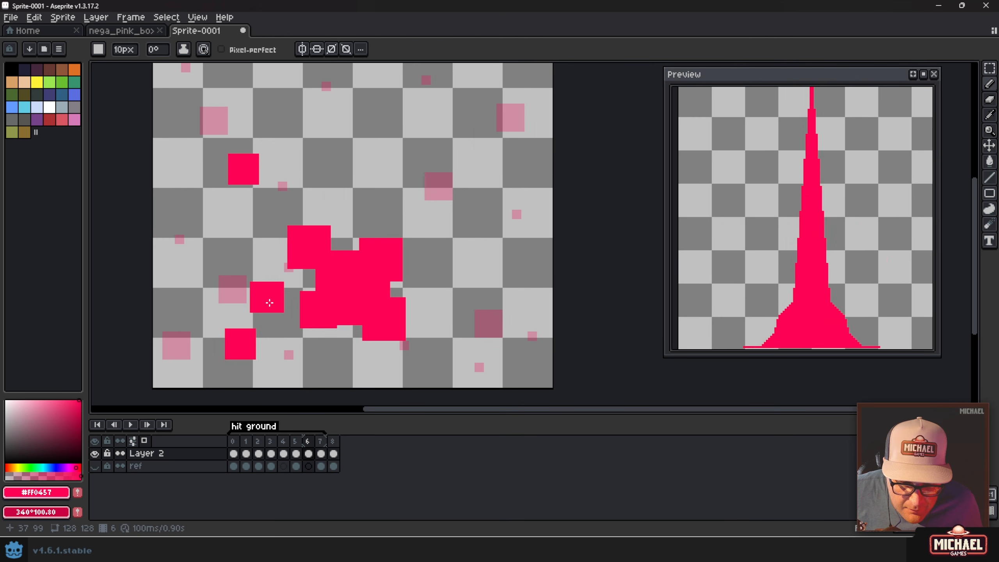
click(309, 441)
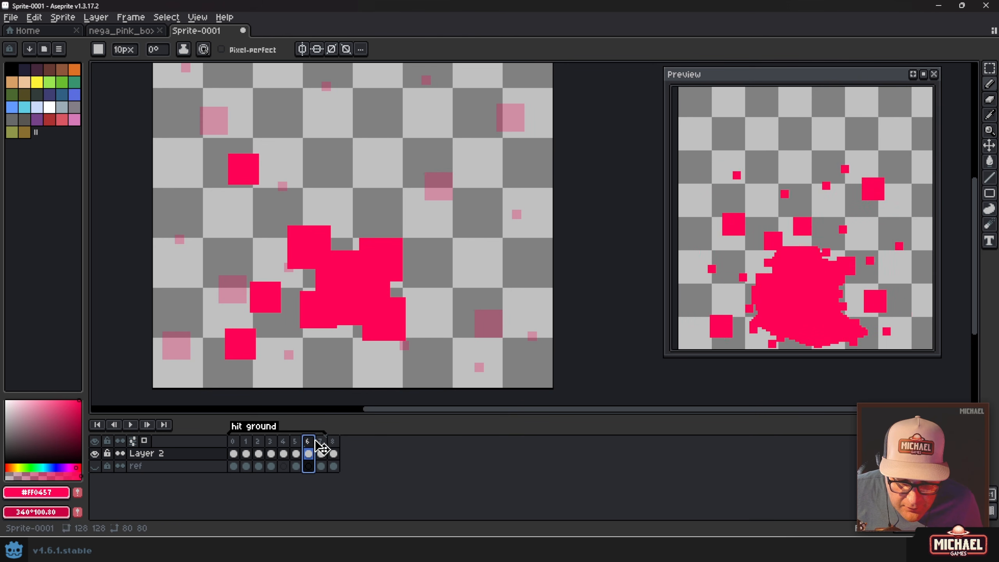
click(320, 441)
click(309, 441)
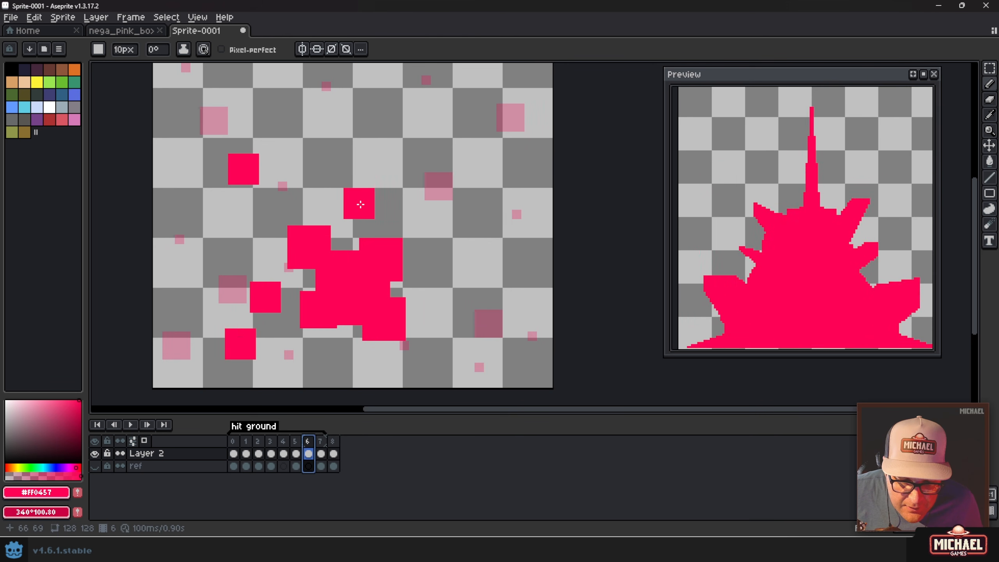
Stamp two 10 px squares right of the frame 6 cluster and 7 px squares just below and above its left side
click(411, 206)
click(432, 329)
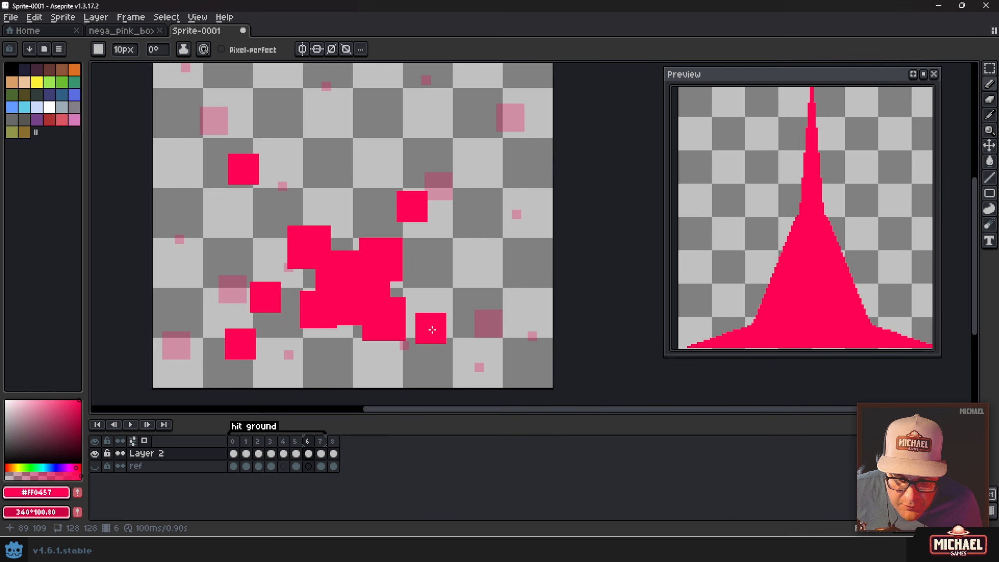
key(minus)
click(302, 346)
click(295, 339)
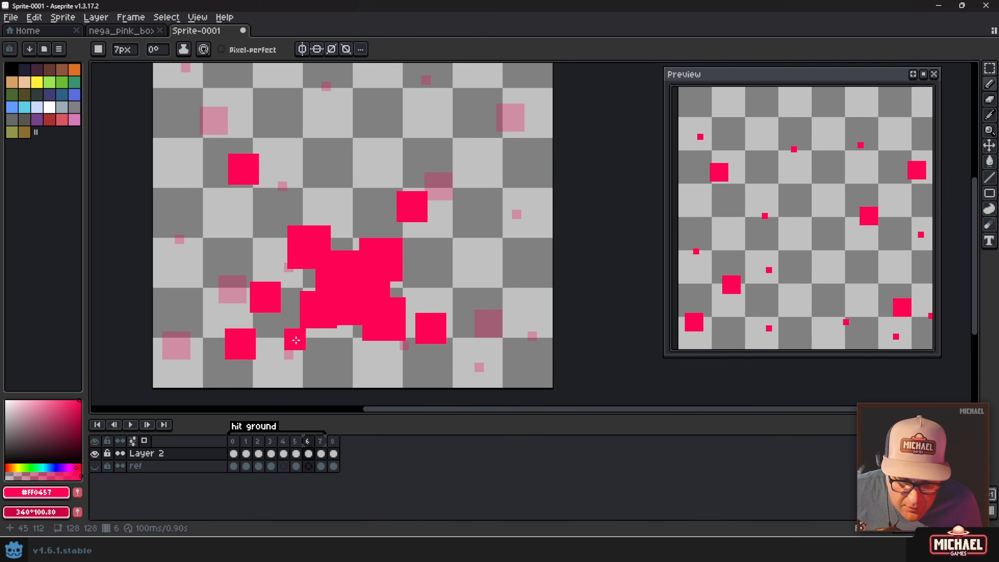
click(298, 212)
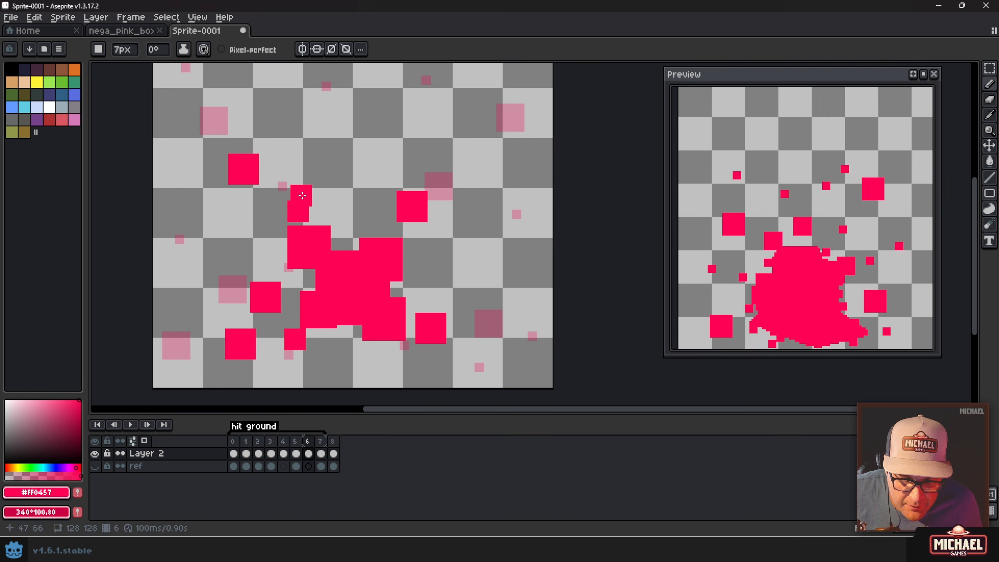
Stamp two 7 px squares above the frame 6 cluster and scatter 4 px squares along its right and left sides
scroll(304, 162, up, 2)
click(320, 190)
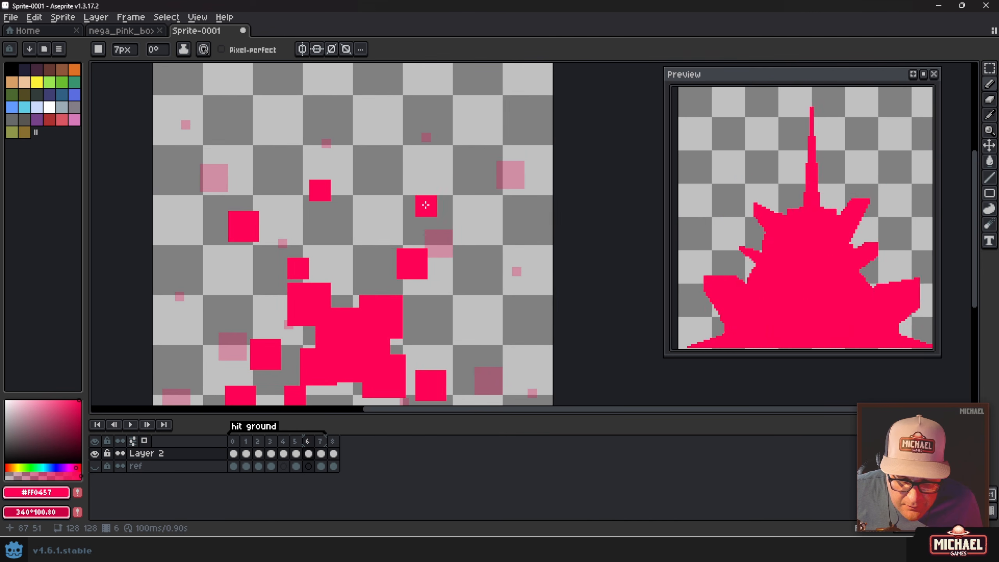
click(407, 196)
scroll(462, 233, down, 3)
click(462, 224)
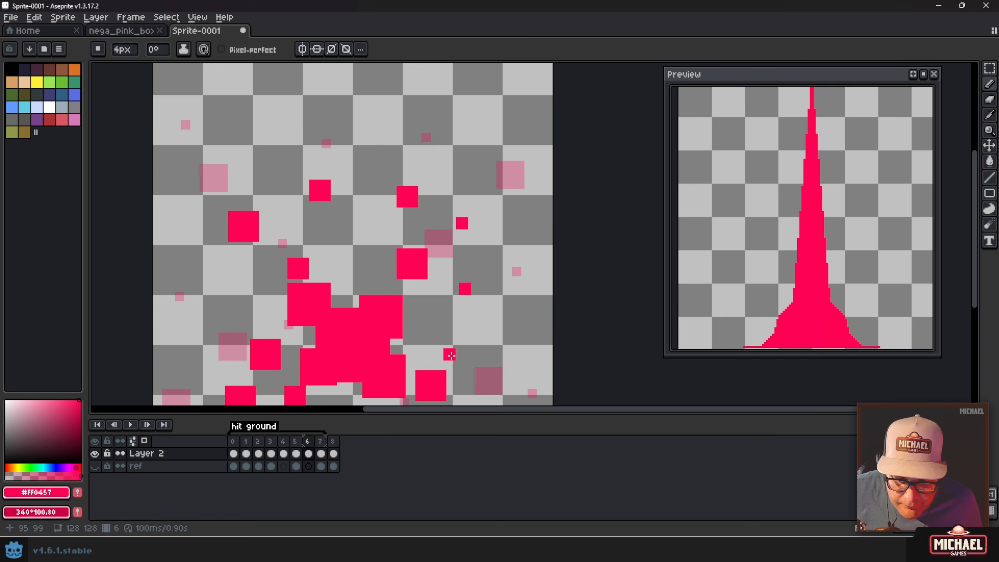
scroll(450, 355, down, 1)
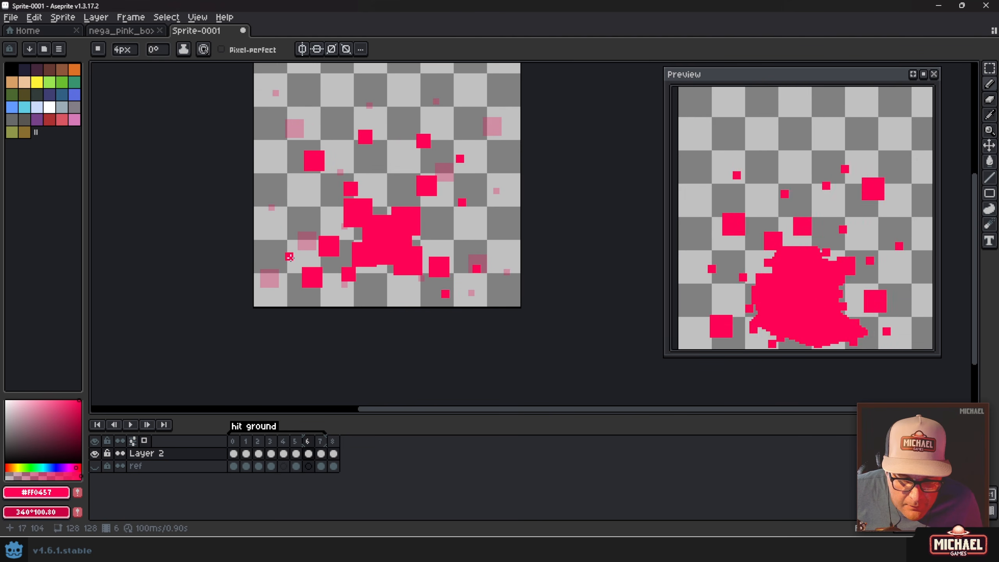
scroll(281, 214, up, 3)
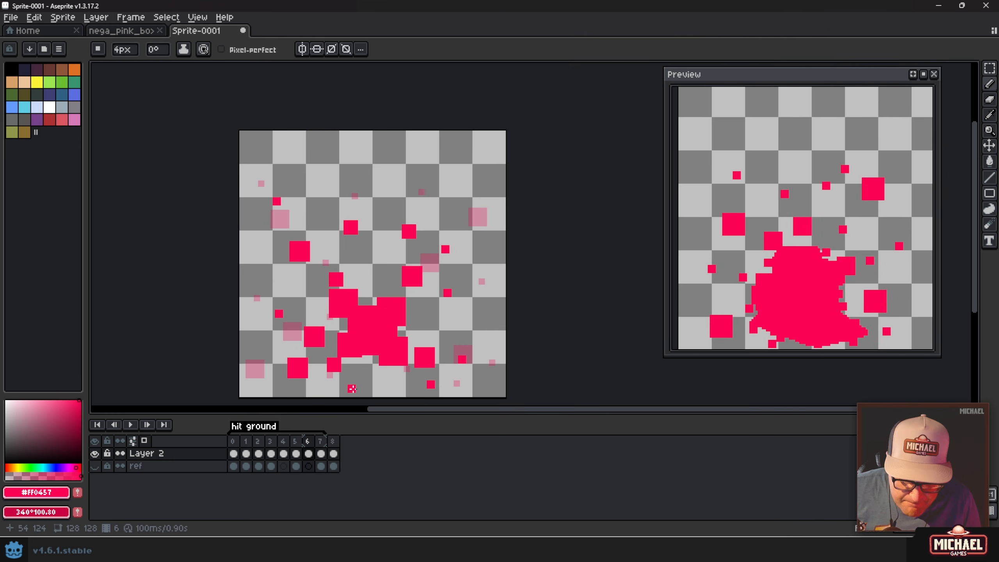
Insert an empty frame 8 after frame 7 and adjust the onion-skin range to show only the preceding frame's particles
key(Right)
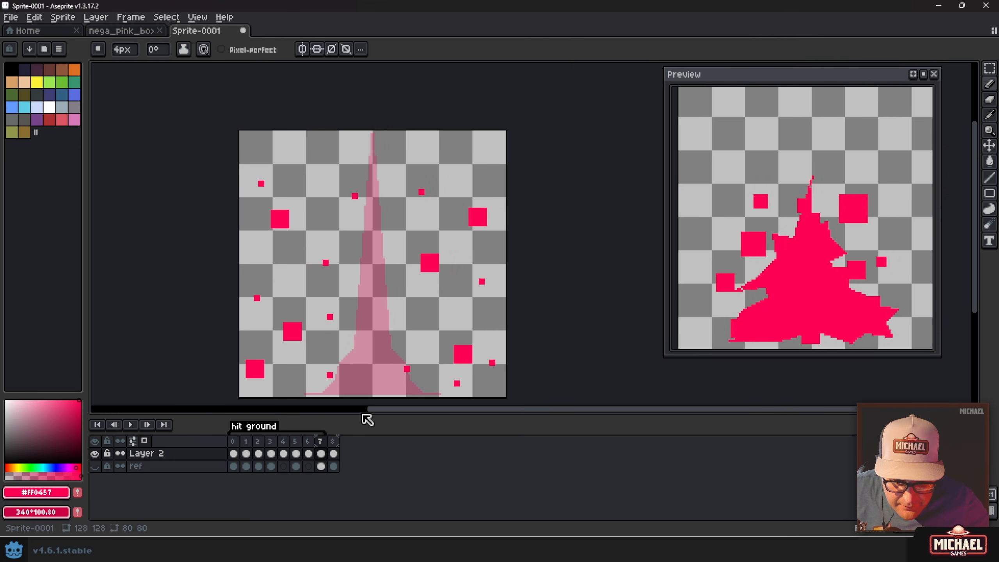
key(alt+b)
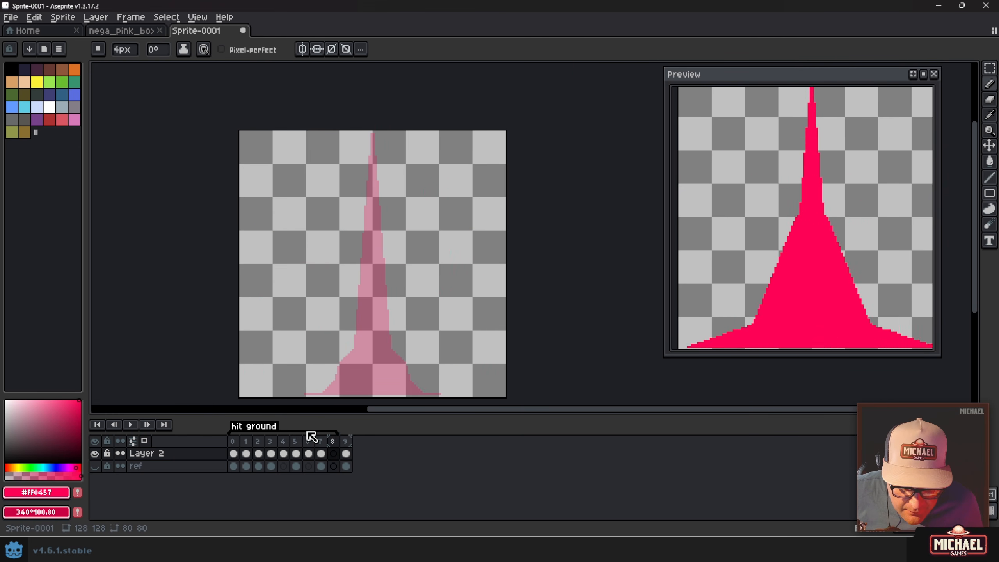
click(323, 436)
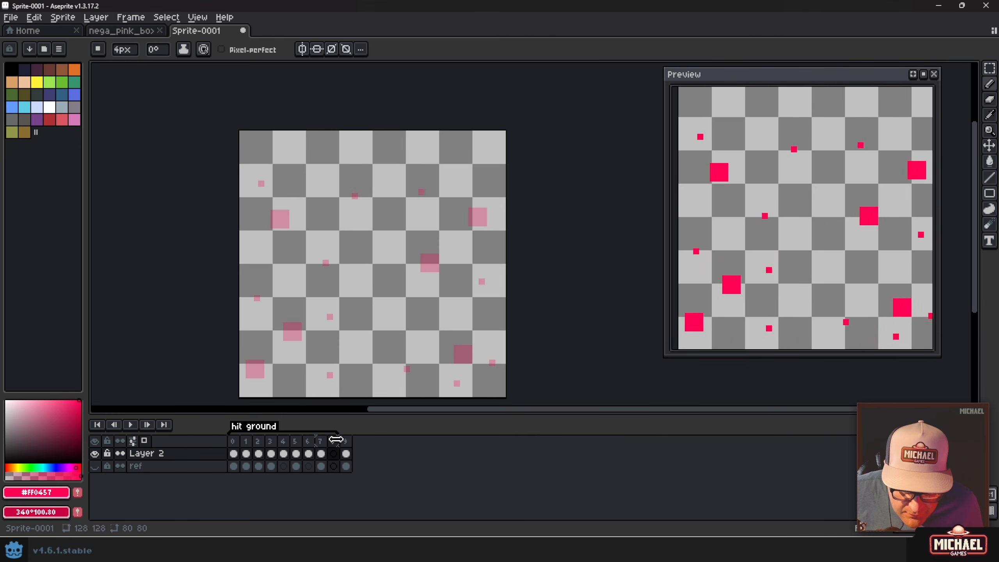
Place 1 px dots just above the three small ghosted particles in the upper part of frame 8
scroll(244, 169, up, 4)
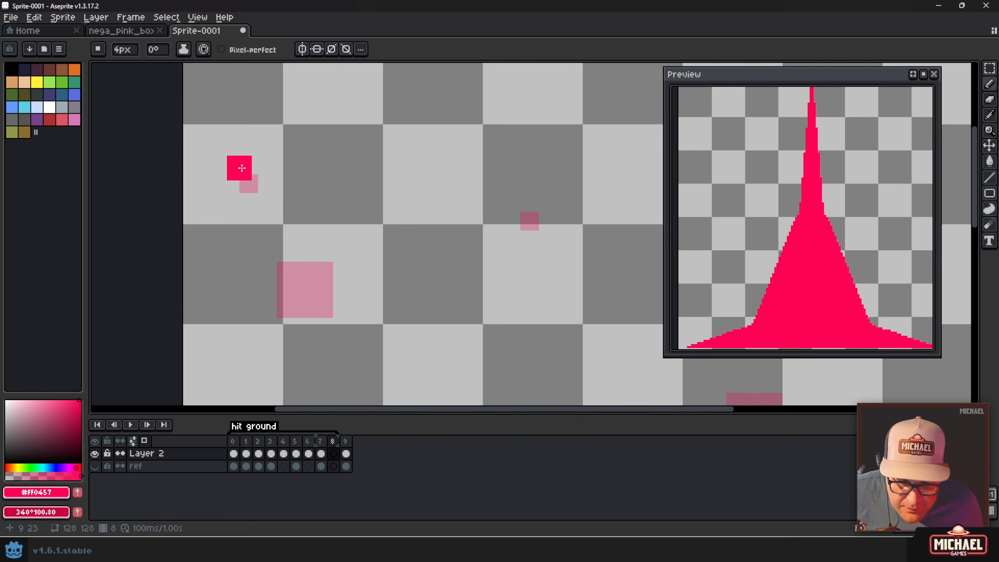
key(minus)
key(minus)
key(minus)
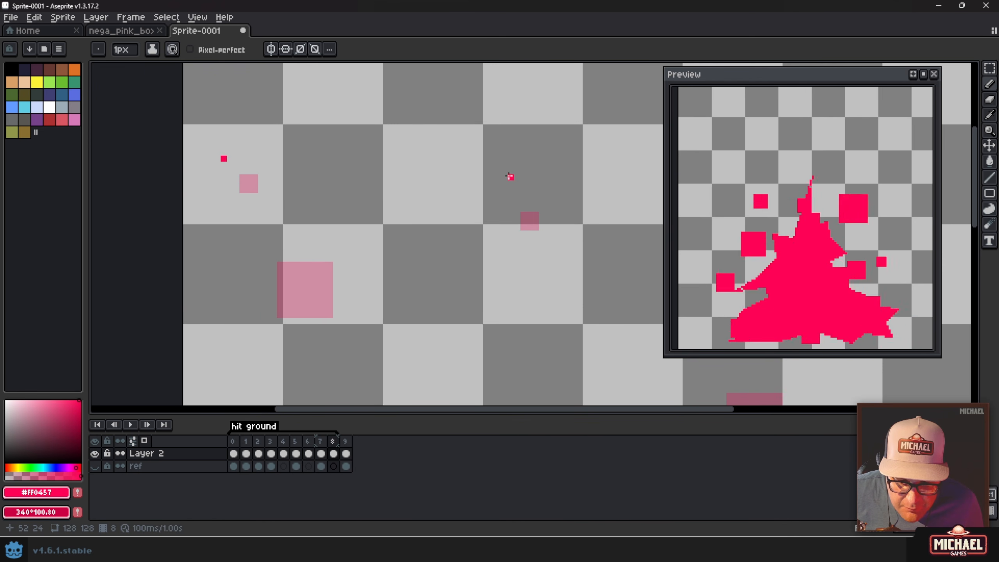
scroll(468, 167, down, 1)
scroll(512, 223, up, 1)
scroll(463, 182, down, 1)
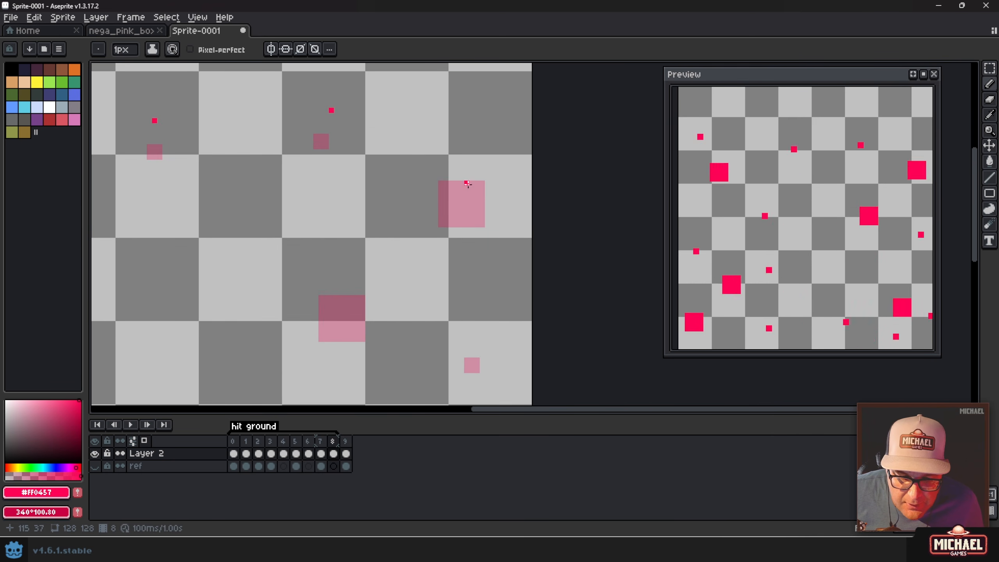
Stamp a 3 px square inside the upper-right large ghost and a 1 px dot beside the small ghost near the right edge
key(plus)
key(plus)
scroll(482, 196, down, 5)
scroll(482, 196, left, 1)
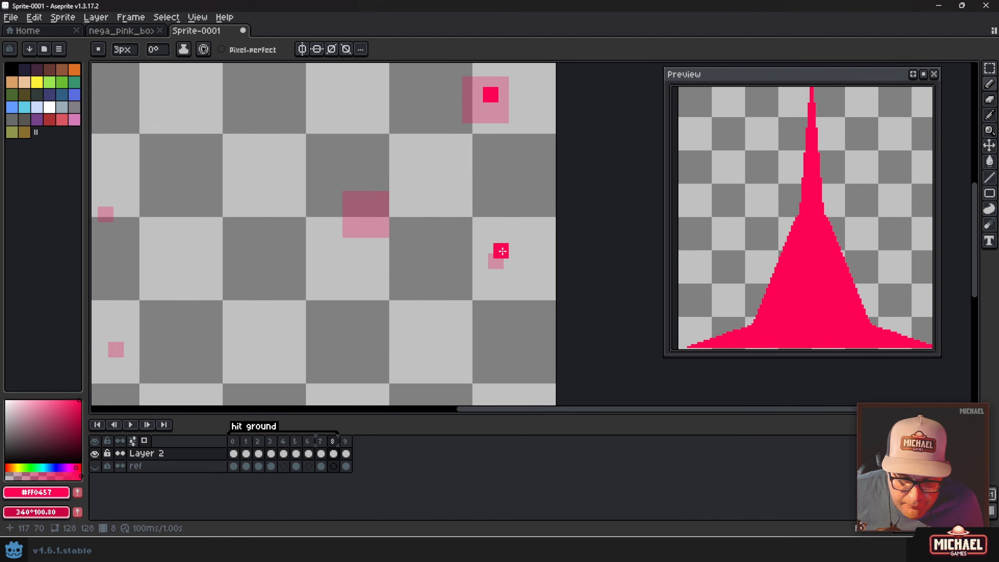
key(minus)
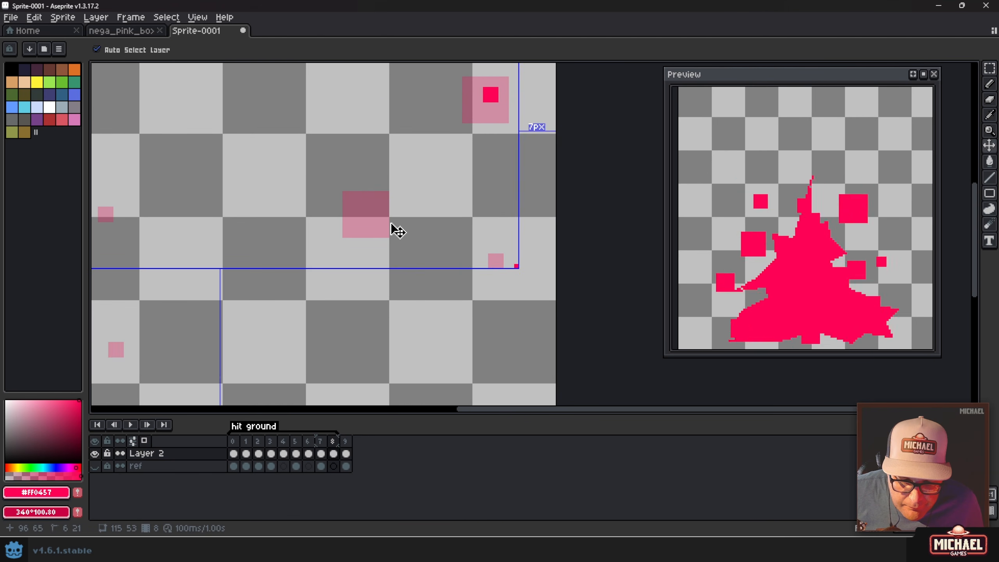
Stamp 3 px squares at the outer corners of the centre-right and lower-right large ghosts on frame 8
scroll(437, 214, down, 3)
scroll(437, 214, left, 2)
scroll(453, 111, down, 2)
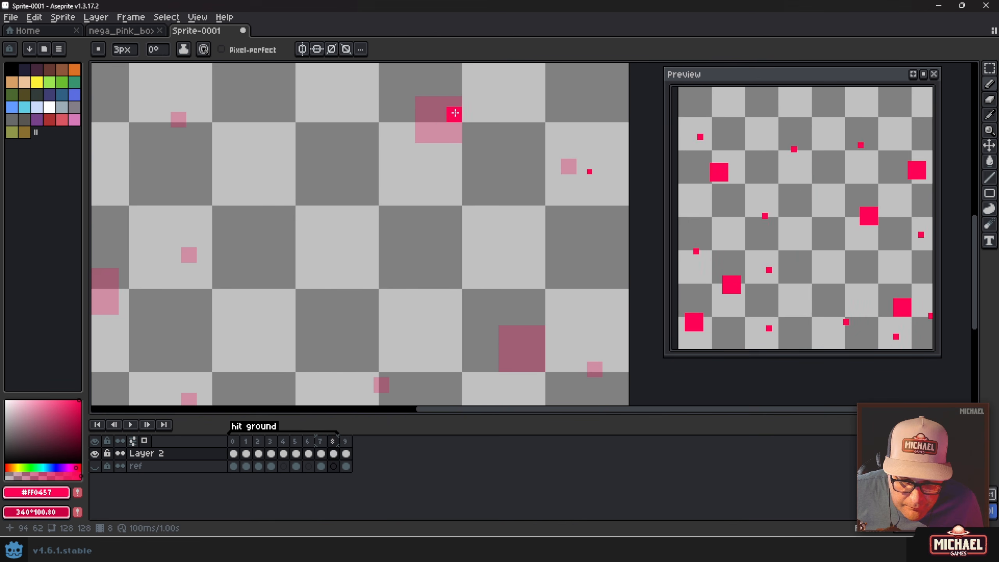
scroll(464, 283, down, 1)
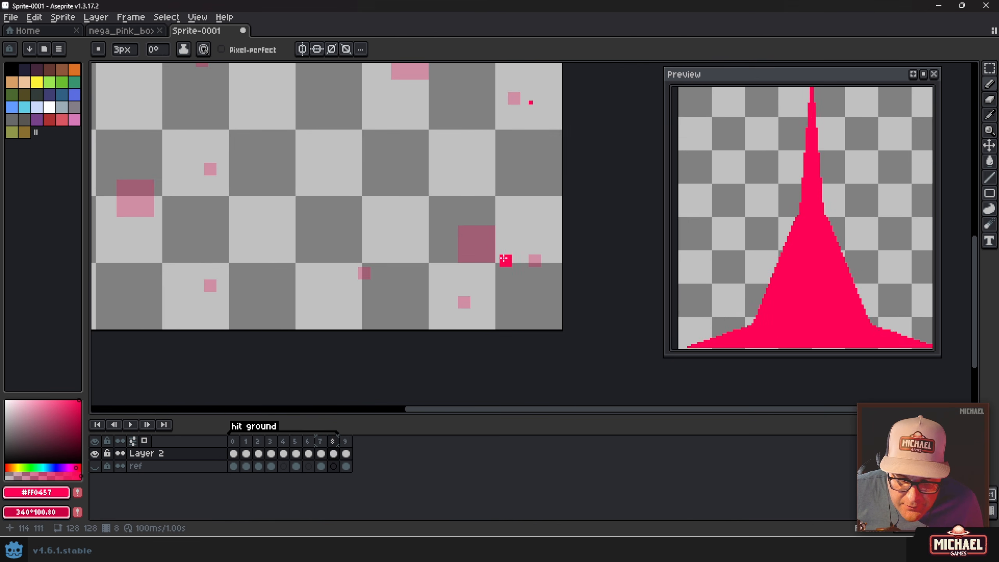
click(506, 256)
Place 1 px dots by the small ghosts in the lower part of frame 8, erasing and redrawing distant ones closer to their ghosts
key(minus)
key(minus)
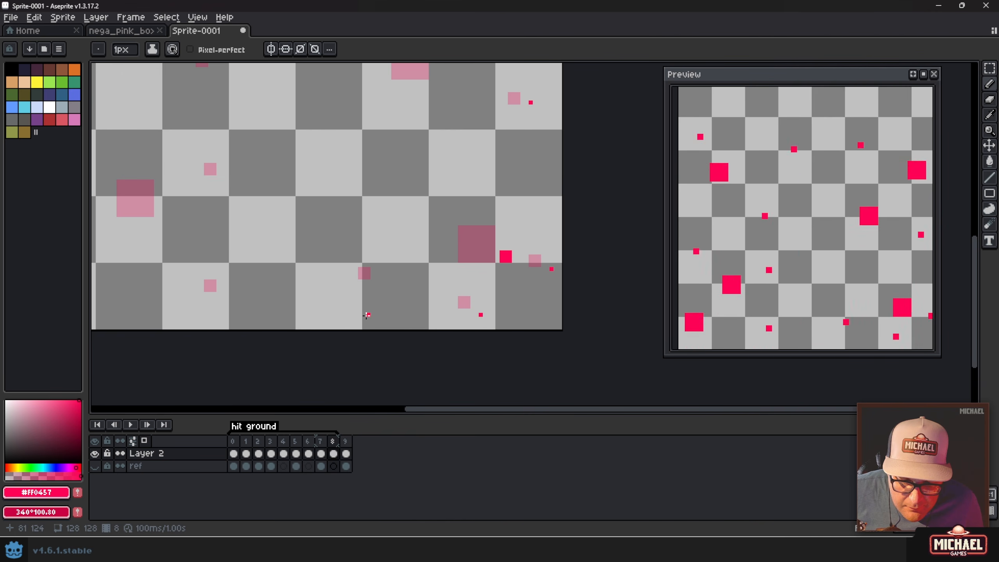
scroll(475, 281, left, 3)
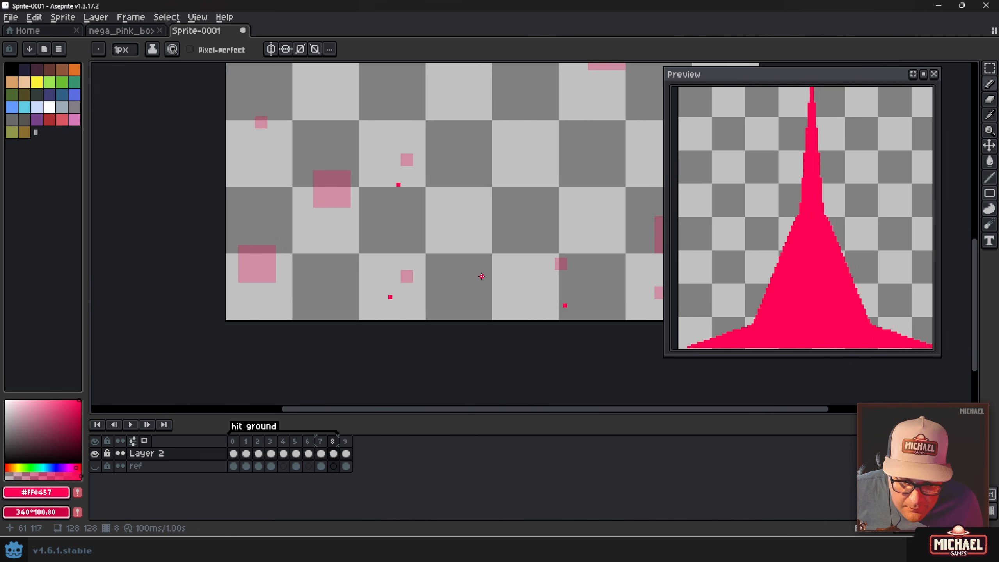
key(e)
key(b)
click(569, 276)
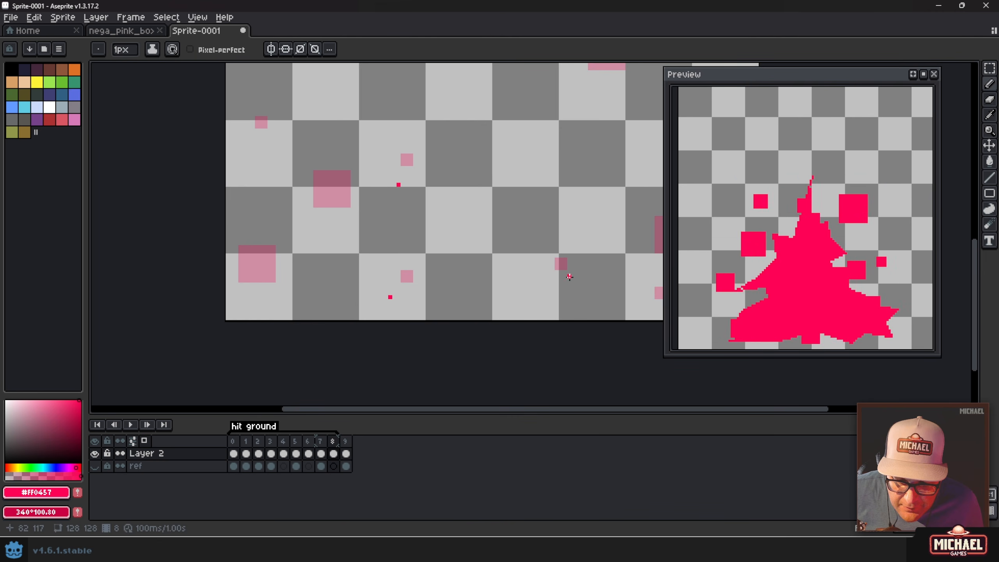
key(e)
key(b)
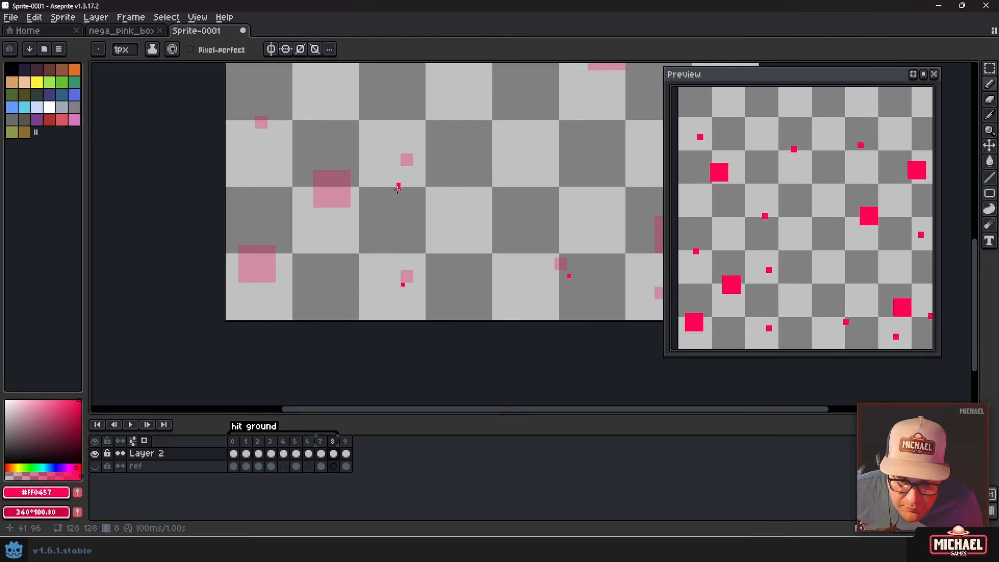
Add 1 px dots beside the left and centre-left small ghosts, and redraw the upper-left and upper-right dots closer to theirs
drag(282, 140, 320, 198)
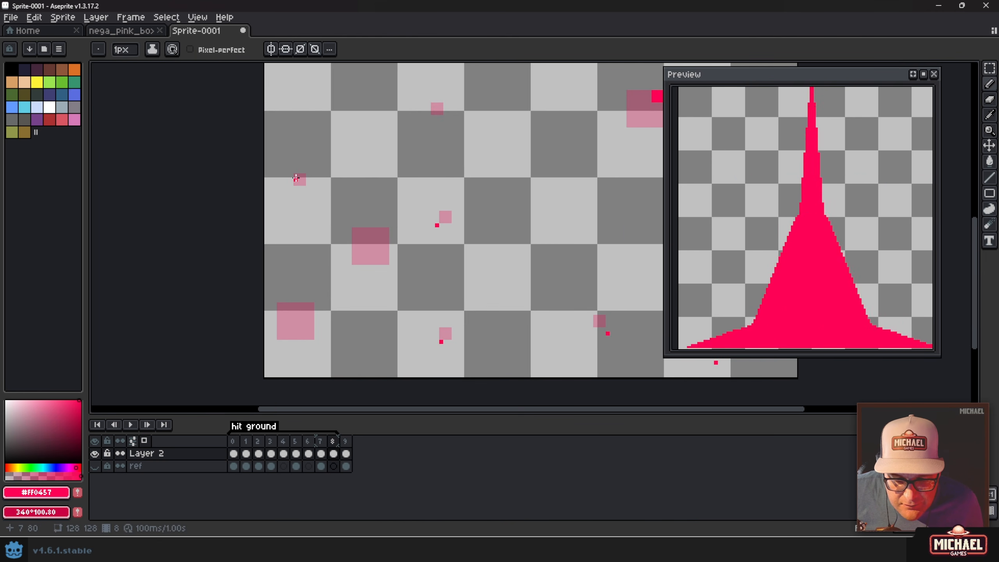
scroll(357, 148, up, 4)
scroll(357, 148, right, 2)
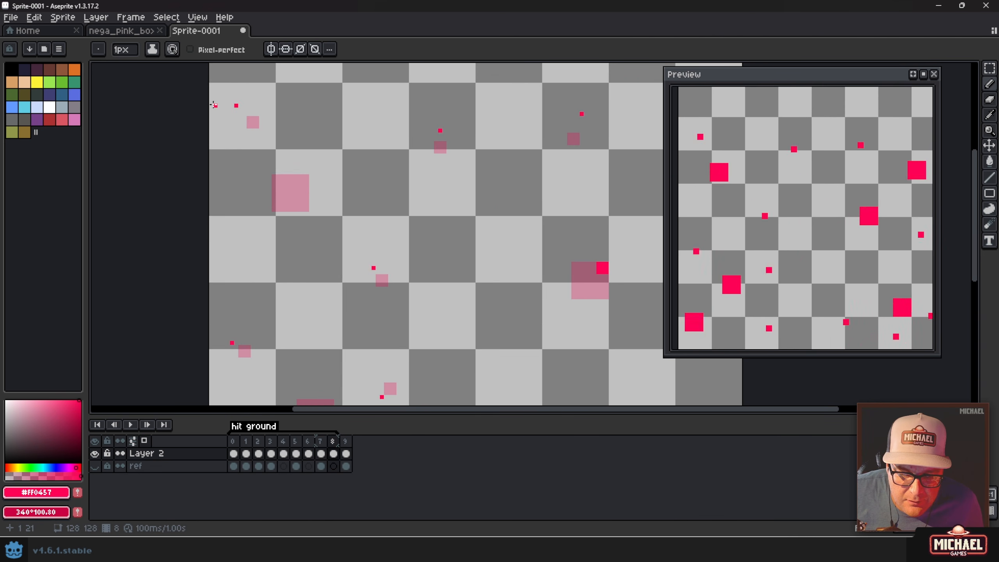
key(b)
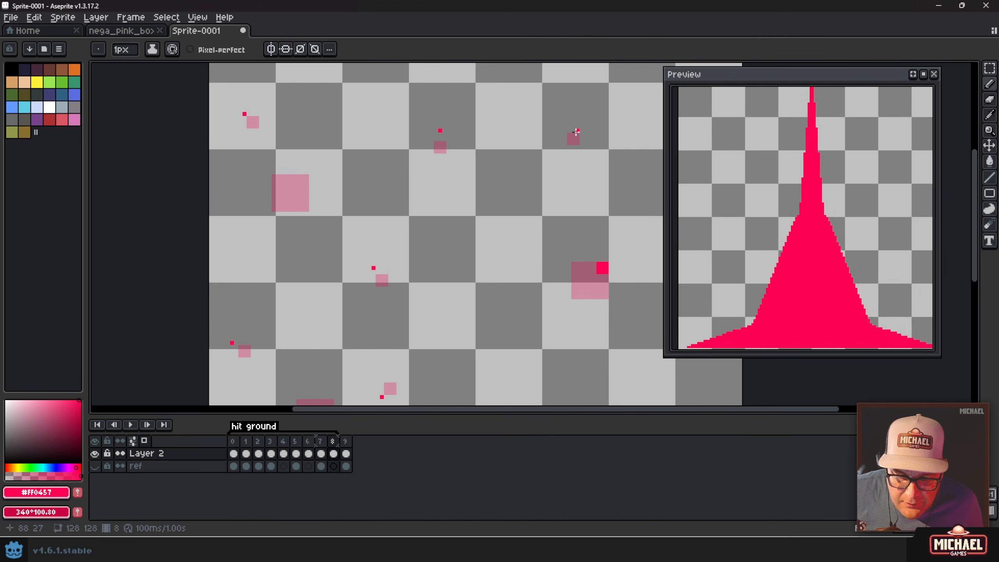
Stamp a 3 px square at the lower-left corner of the left large ghost and a 2 px square inside the bottom-left one
scroll(567, 152, right, 5)
scroll(473, 205, up, 2)
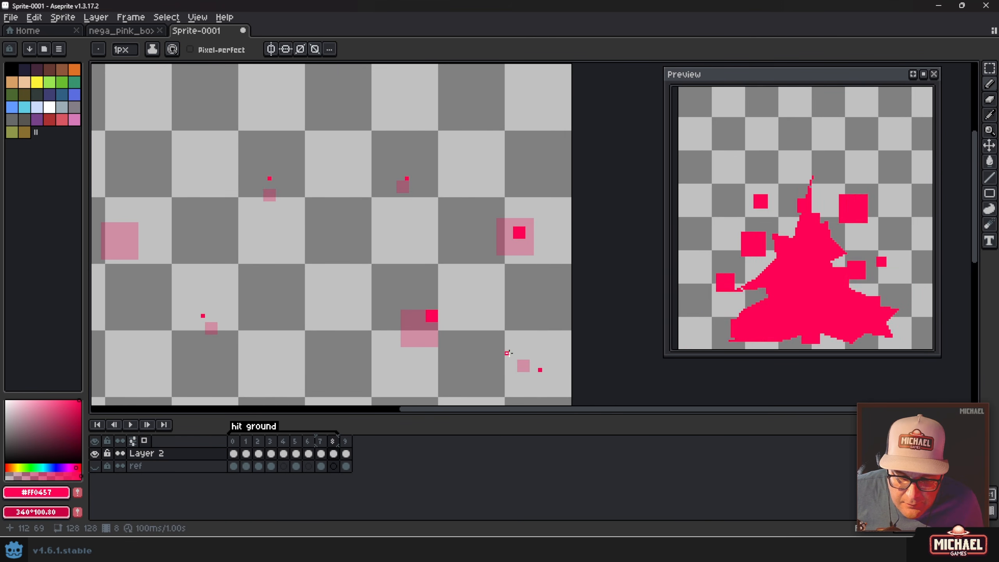
scroll(354, 276, down, 3)
scroll(354, 276, left, 2)
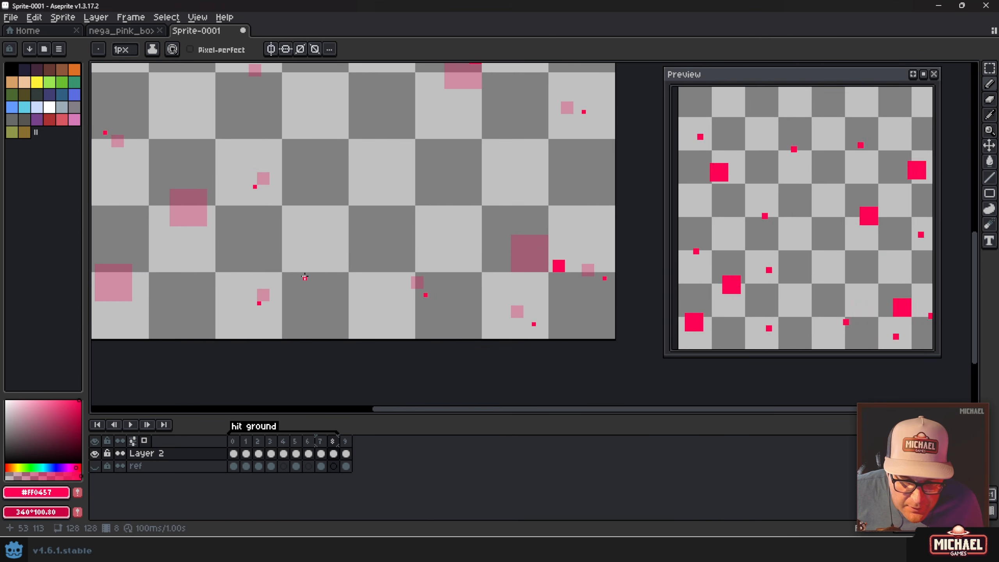
drag(304, 276, 541, 301)
scroll(415, 241, down, 2)
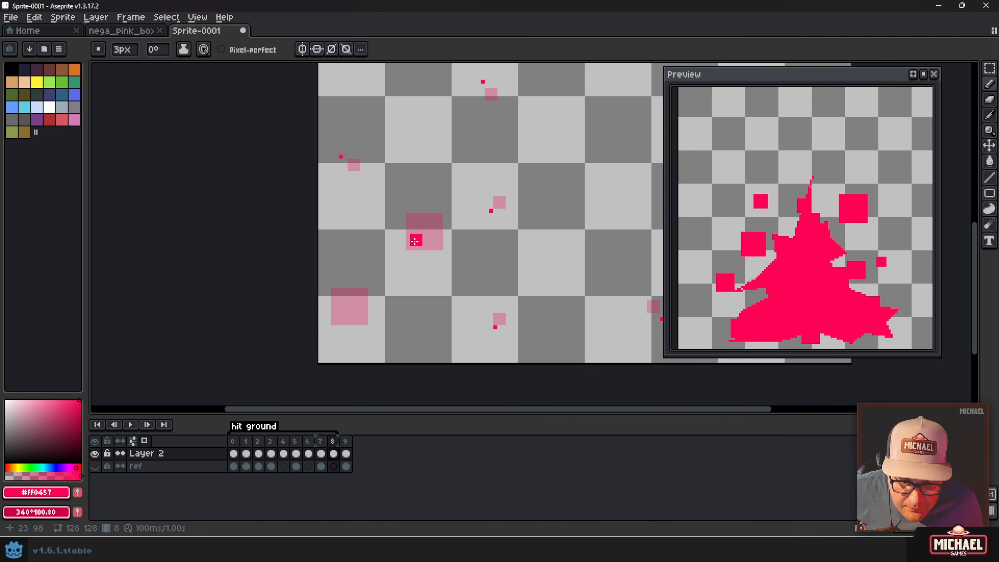
click(408, 252)
scroll(346, 308, up, 1)
click(335, 316)
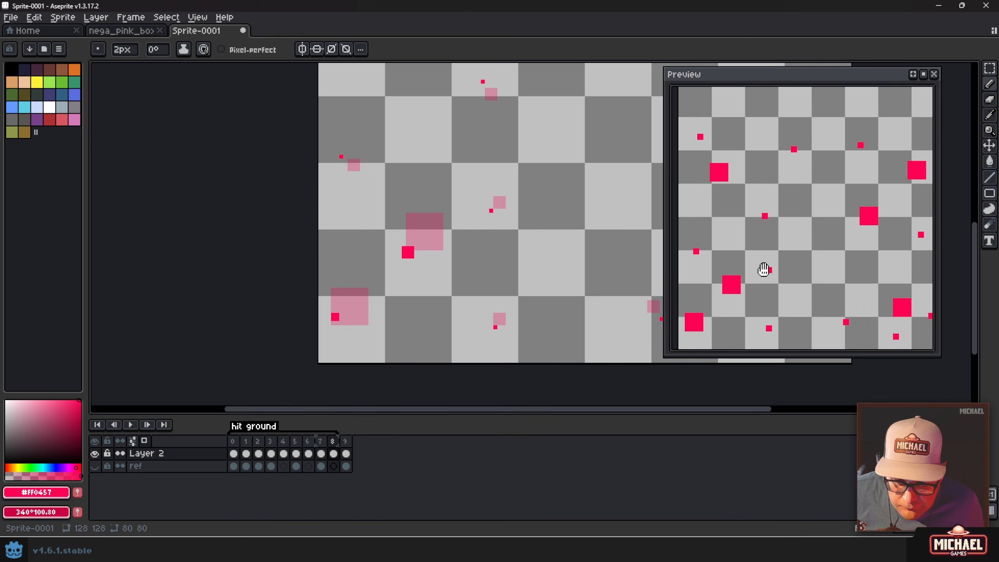
Shrink the animation preview and step through frames 0 to 7 to review how the splash breaks apart
scroll(764, 270, down, 2)
scroll(764, 271, up, 2)
scroll(763, 272, down, 2)
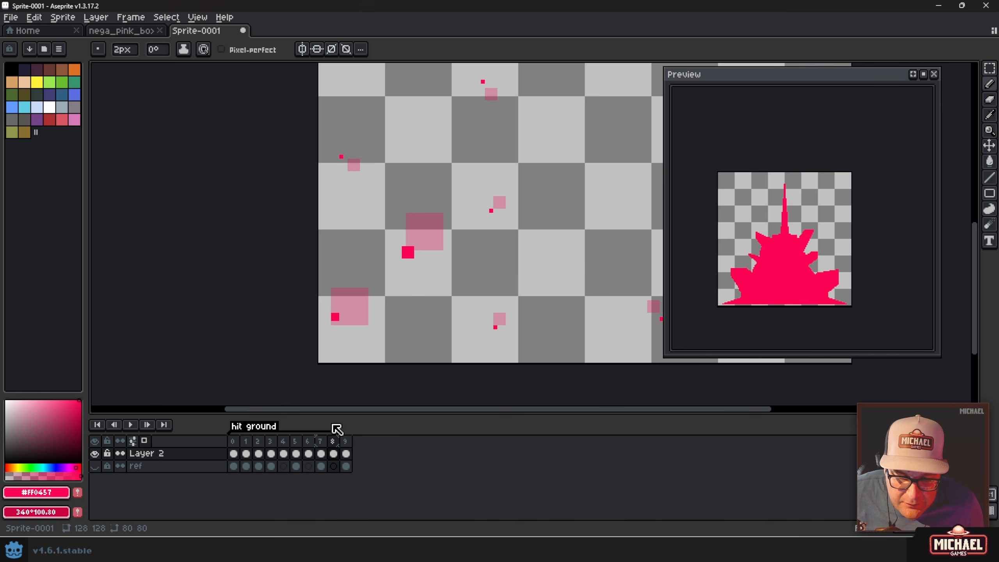
click(232, 441)
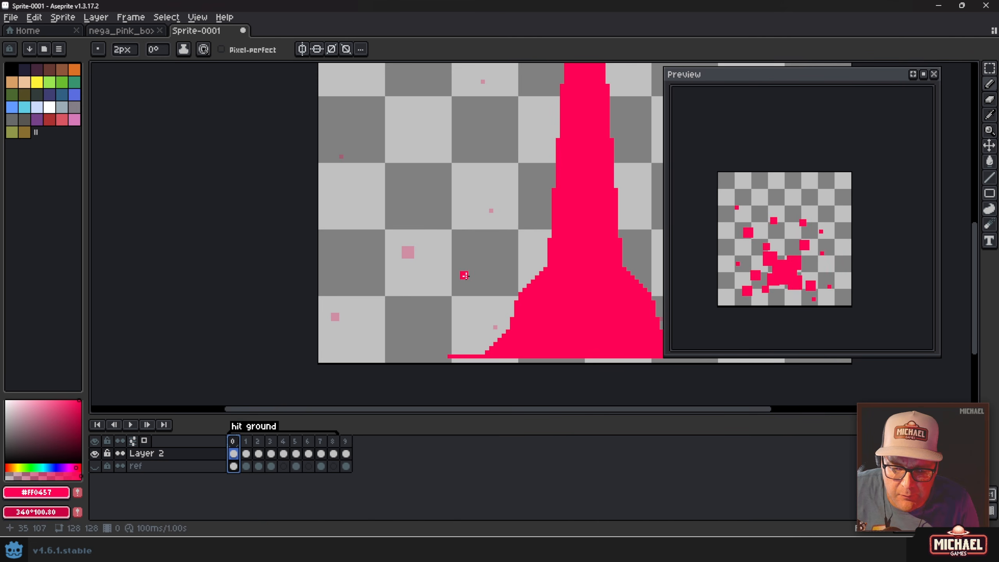
scroll(491, 275, down, 1)
drag(490, 275, 352, 348)
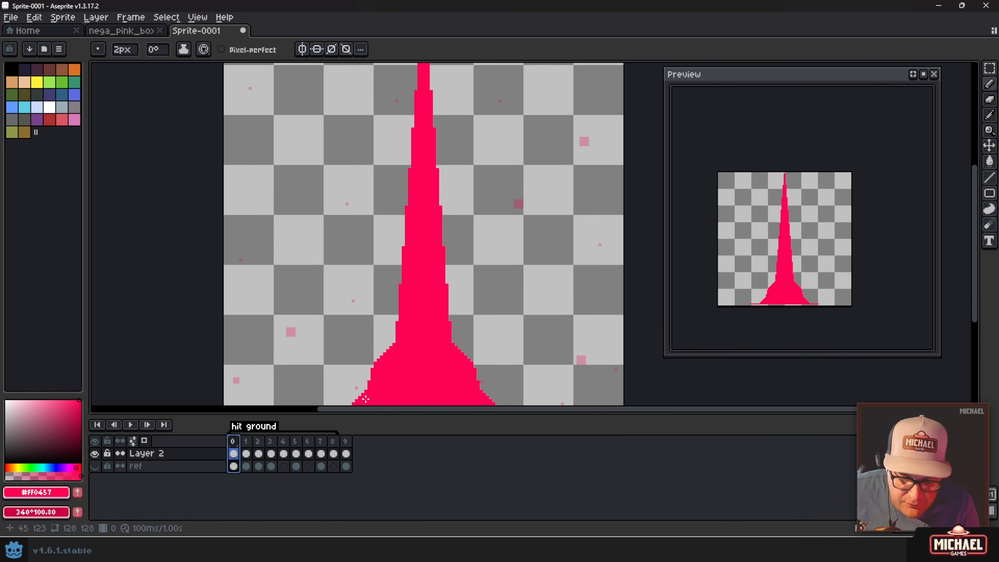
key(Right)
key(Right)
key(Right)
key(Right)
key(Right)
key(Right)
key(Right)
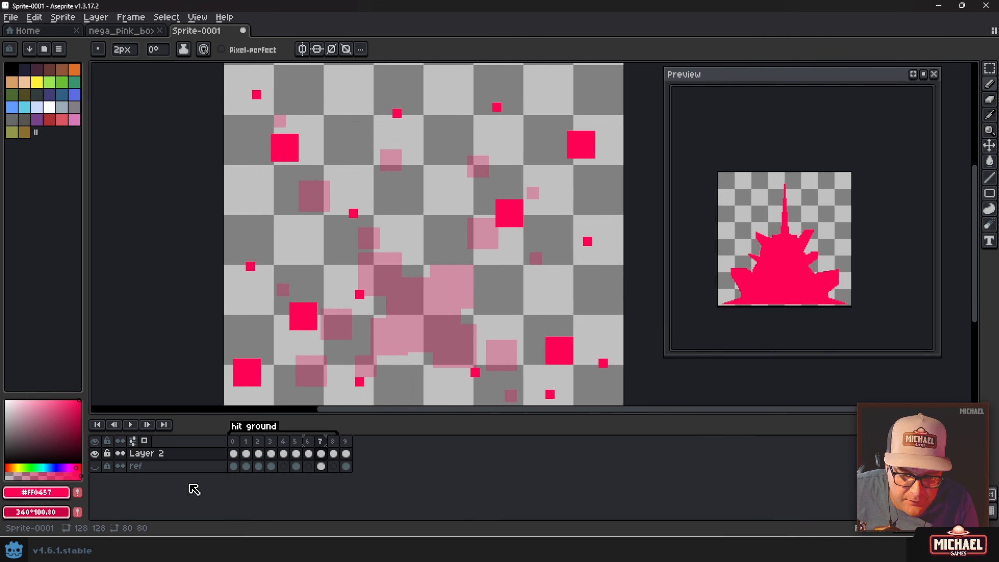
Show the ref layer and step back to frame 0 to check the effect against the reference character
click(95, 466)
key(Left)
key(Left)
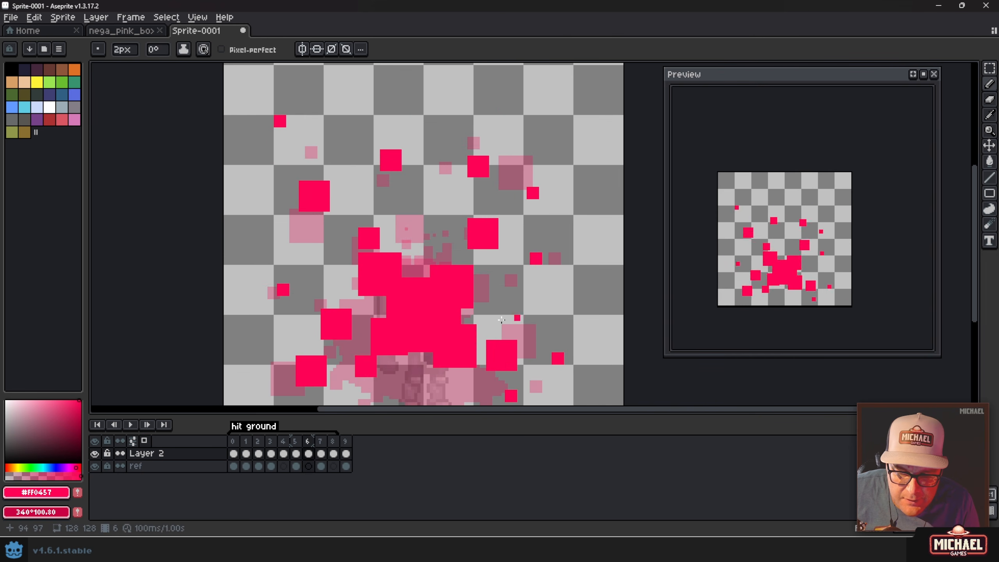
key(Left)
key(Left)
key(Left)
key(Left)
scroll(633, 307, down, 5)
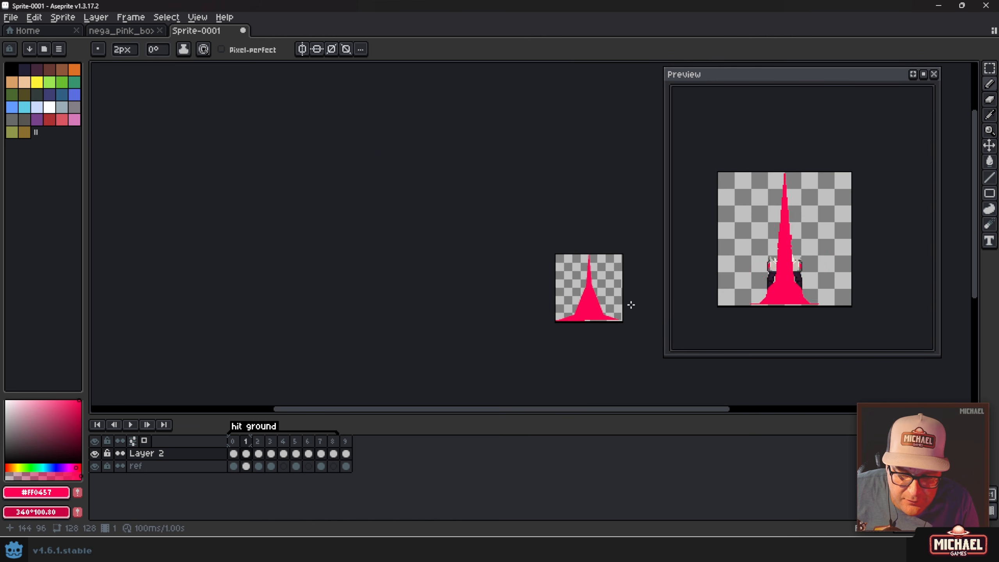
scroll(481, 283, up, 1)
key(Left)
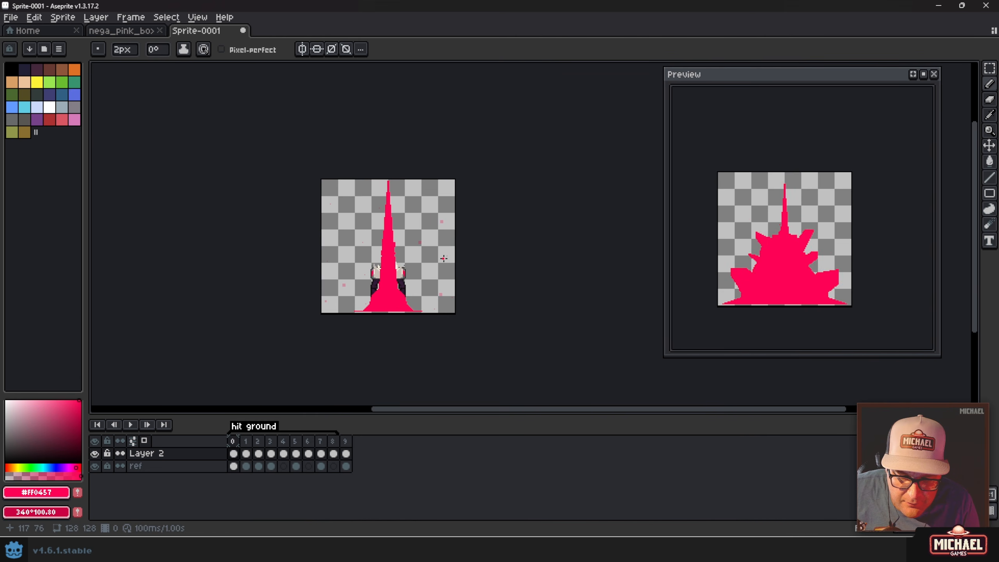
Fill the ref layer's empty frames 4, 6 and 8 with copies of its frame 3 cel
key(Right)
key(Right)
key(Right)
key(Right)
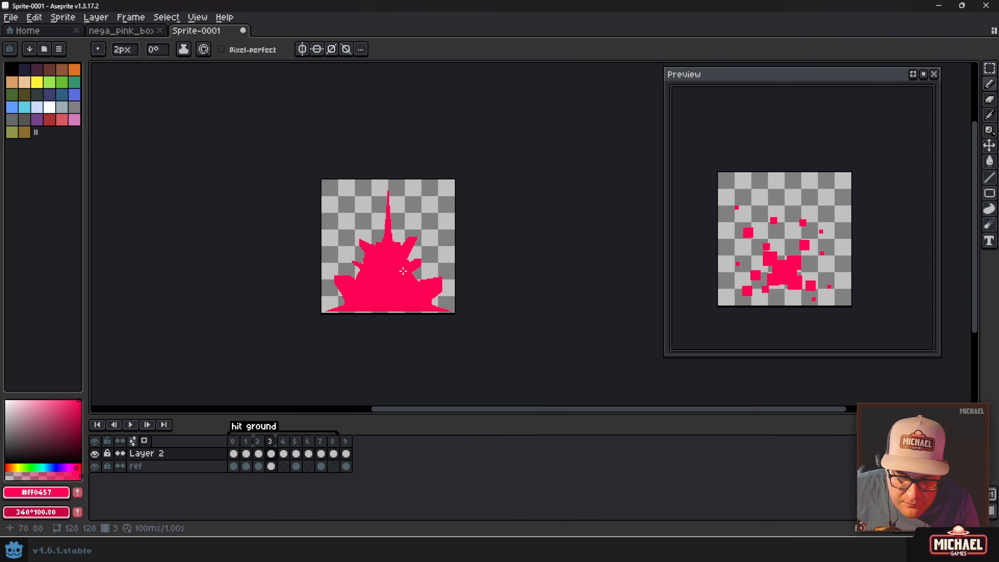
key(Right)
key(Right)
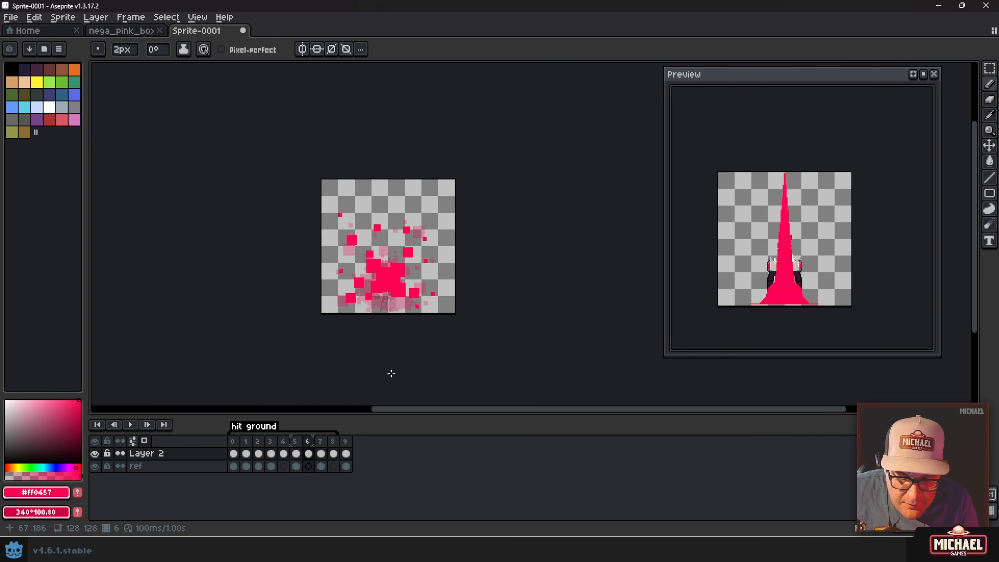
click(274, 468)
key(ctrl+c)
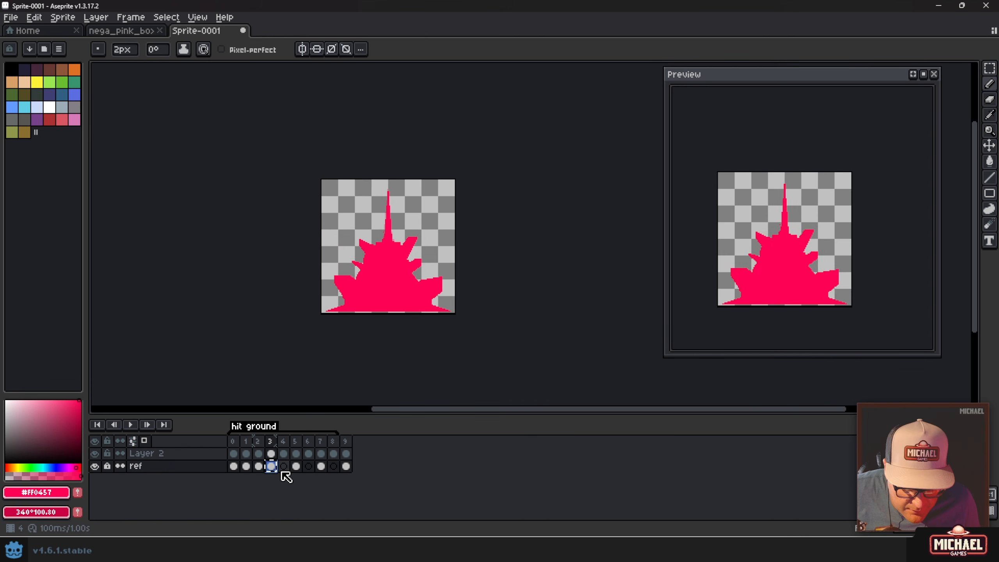
click(284, 469)
click(310, 467)
key(ctrl+v)
click(333, 467)
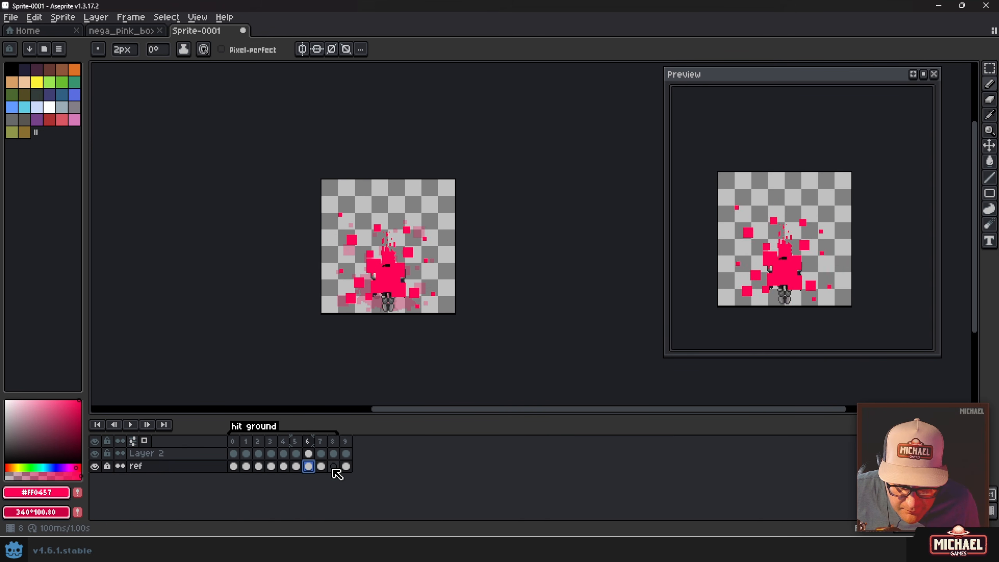
key(ctrl+v)
Copy the ref layer's standing pose in frame 7 onto its neighbouring frames, including frames 6 and 8
click(296, 466)
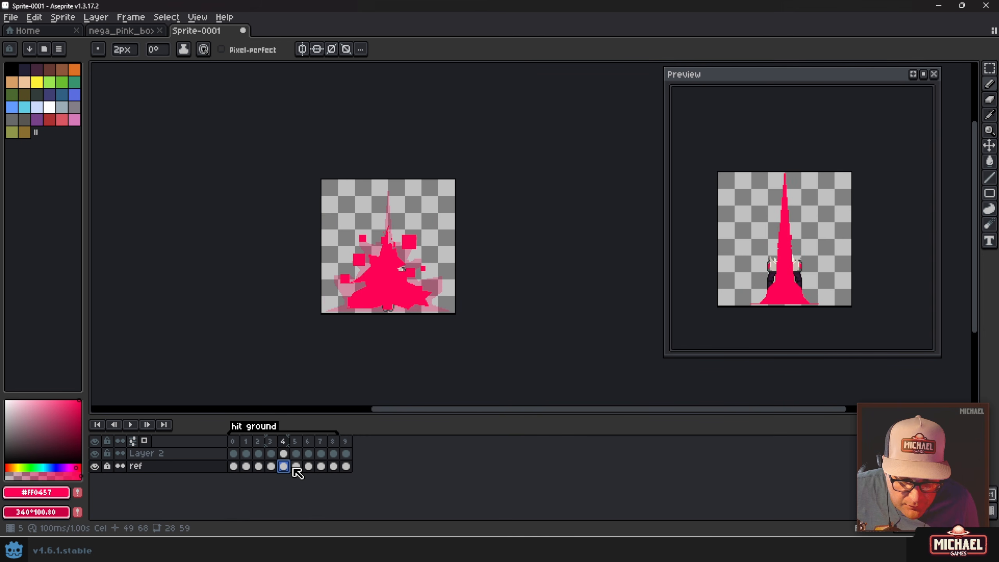
click(307, 466)
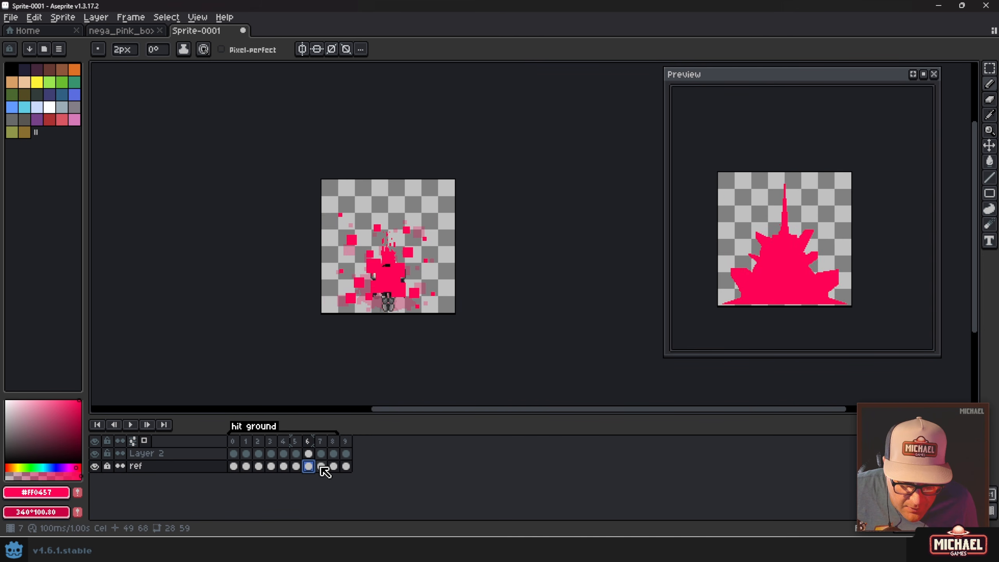
click(322, 467)
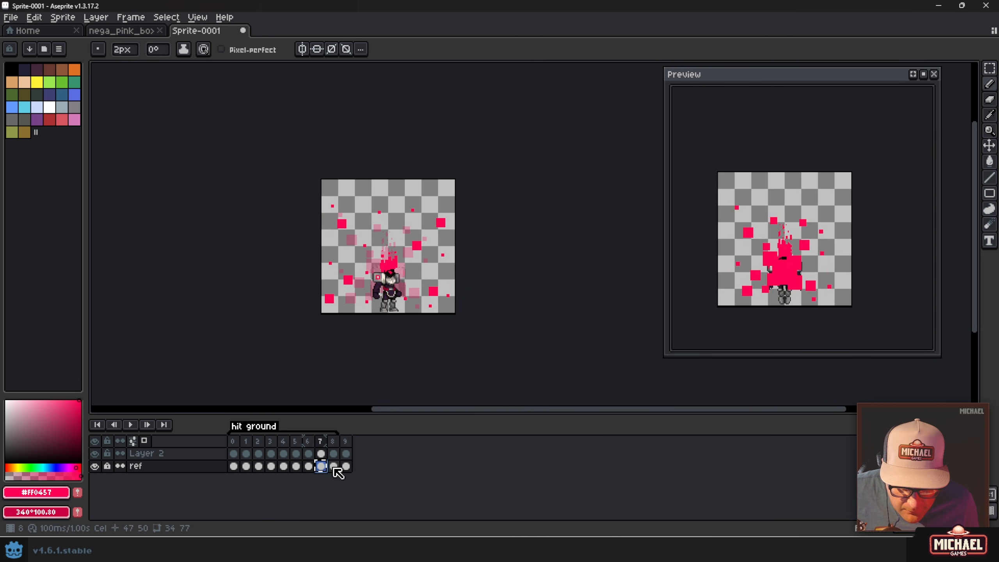
click(333, 467)
click(320, 466)
click(308, 467)
click(296, 466)
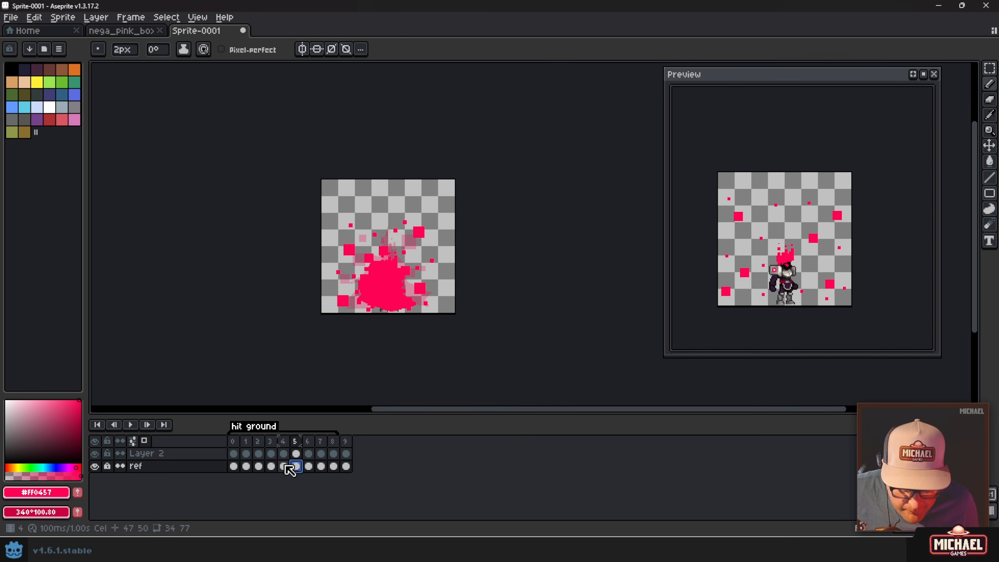
click(284, 467)
Step through the frames and enlarge the animation preview to check the splash against the updated ref poses
key(Left)
key(Left)
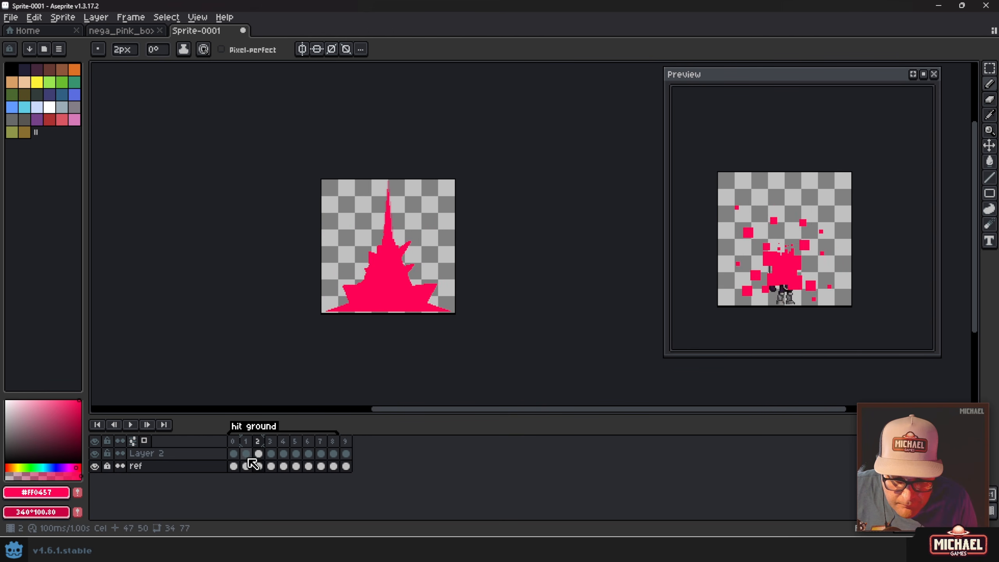
key(Right)
key(Right)
key(Right)
key(Right)
key(Right)
key(Right)
key(Right)
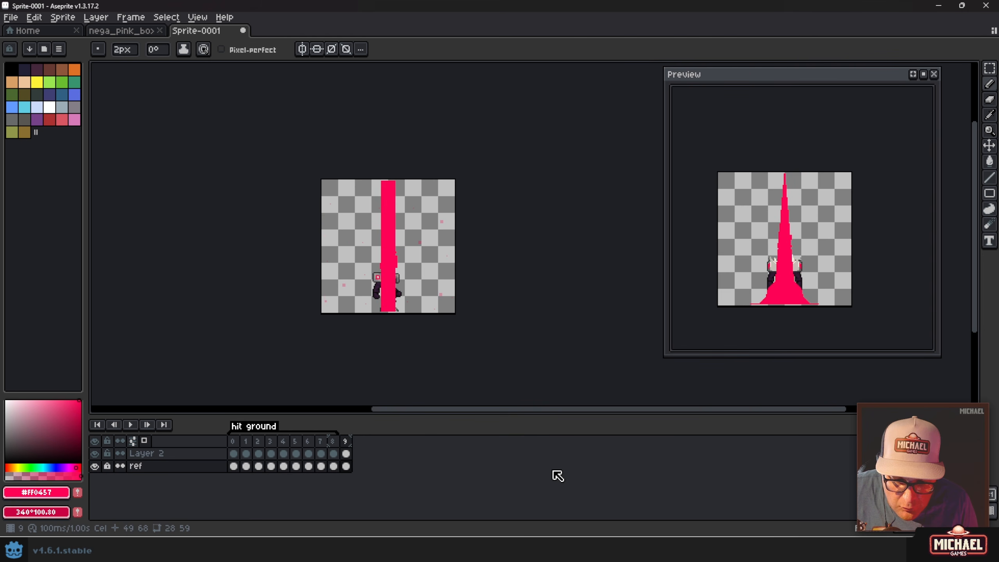
key(Left)
key(Left)
key(Left)
key(Left)
key(Left)
key(Left)
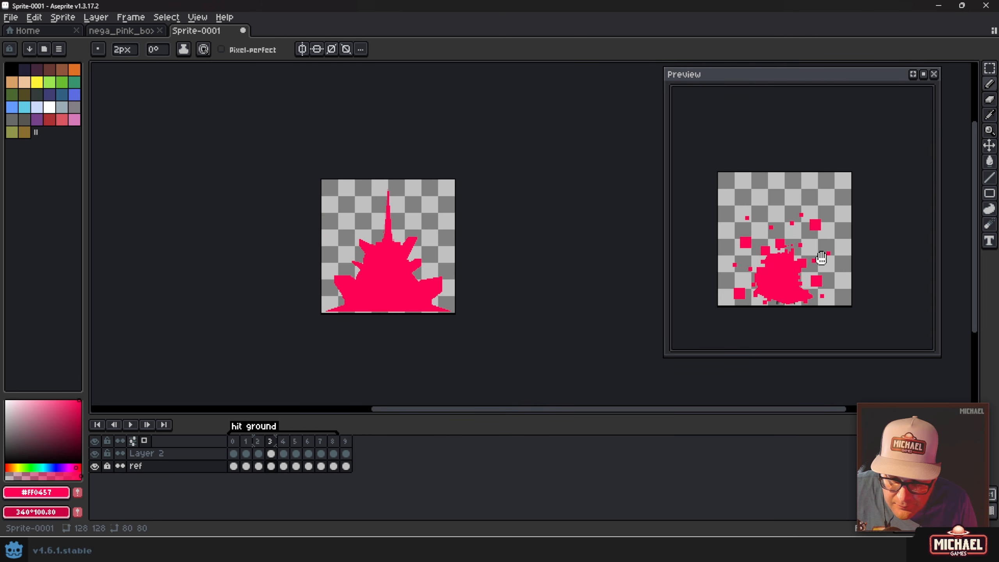
scroll(772, 273, up, 5)
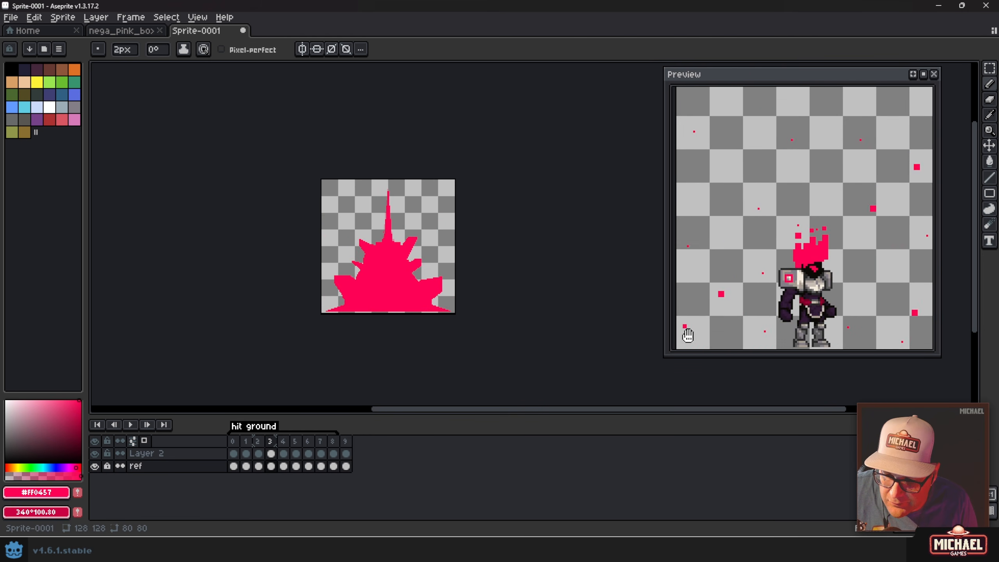
drag(675, 353, 664, 365)
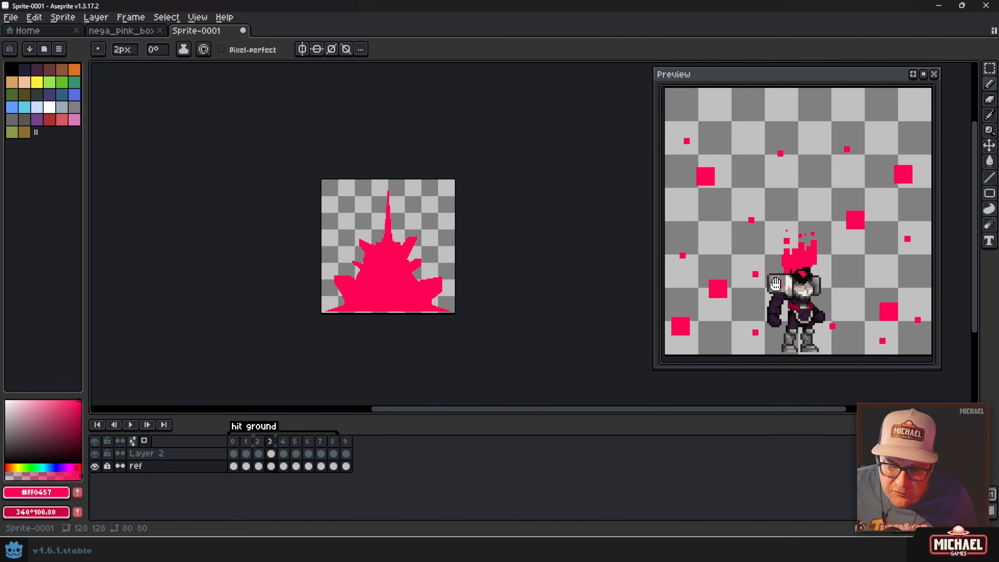
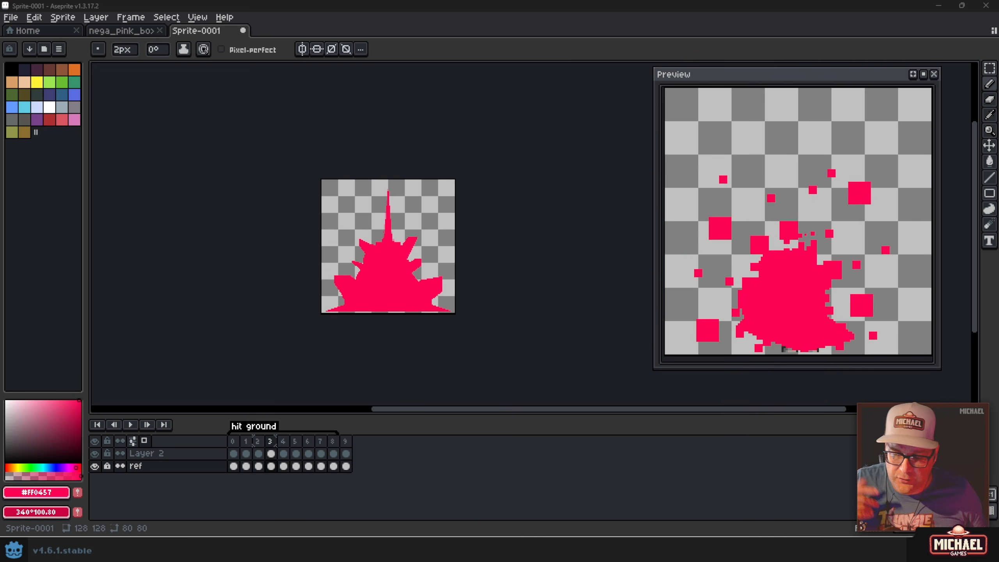
In frame 9 of Layer 2, move the vertical pink bar about 50 px to the right, clear of the visible reference character
click(347, 440)
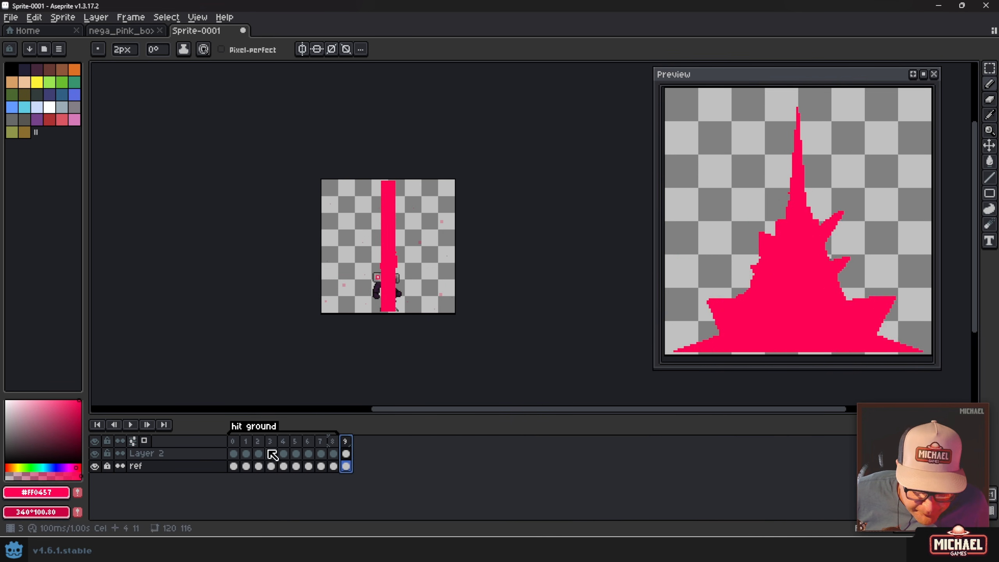
click(96, 467)
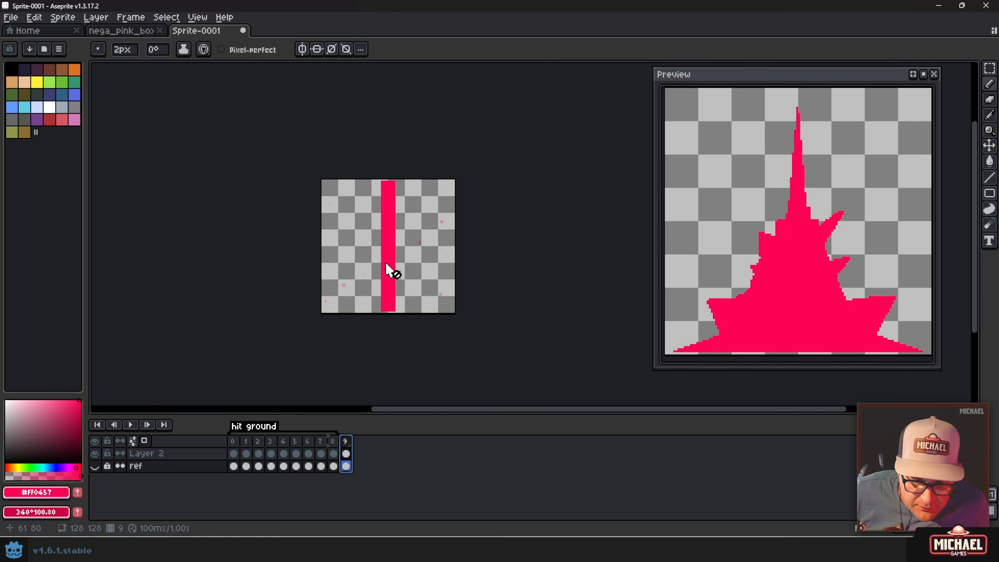
scroll(386, 265, up, 2)
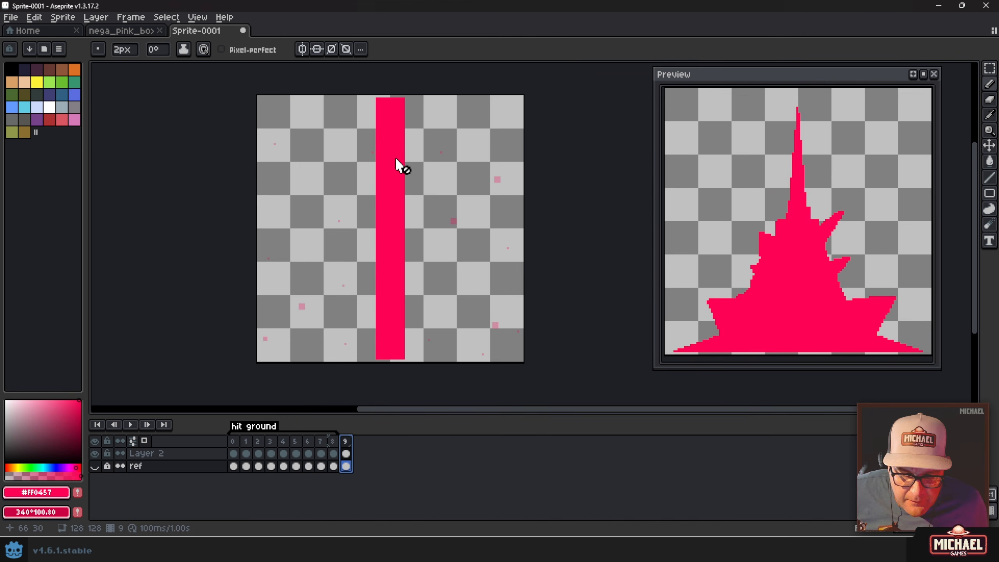
key(v)
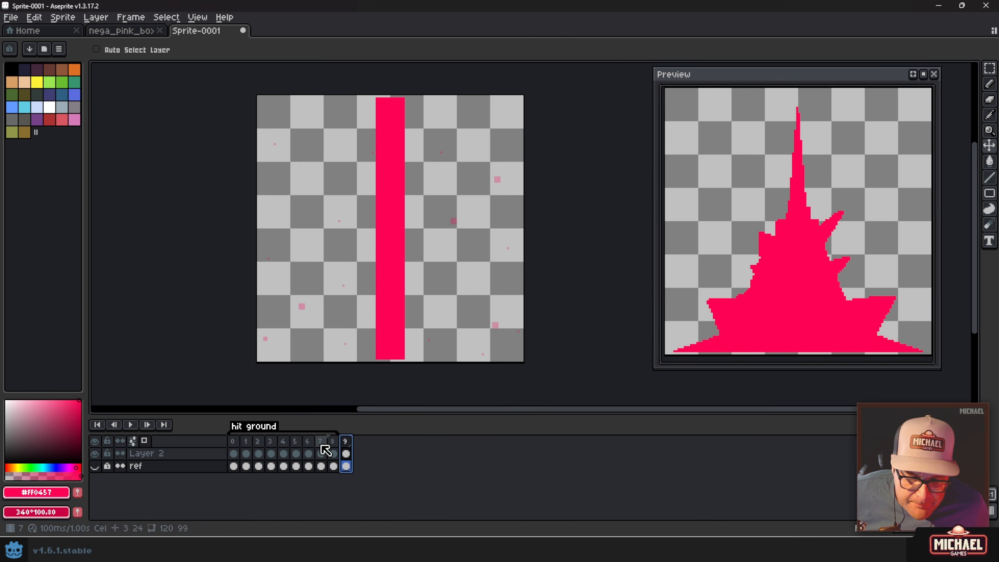
click(335, 440)
click(347, 441)
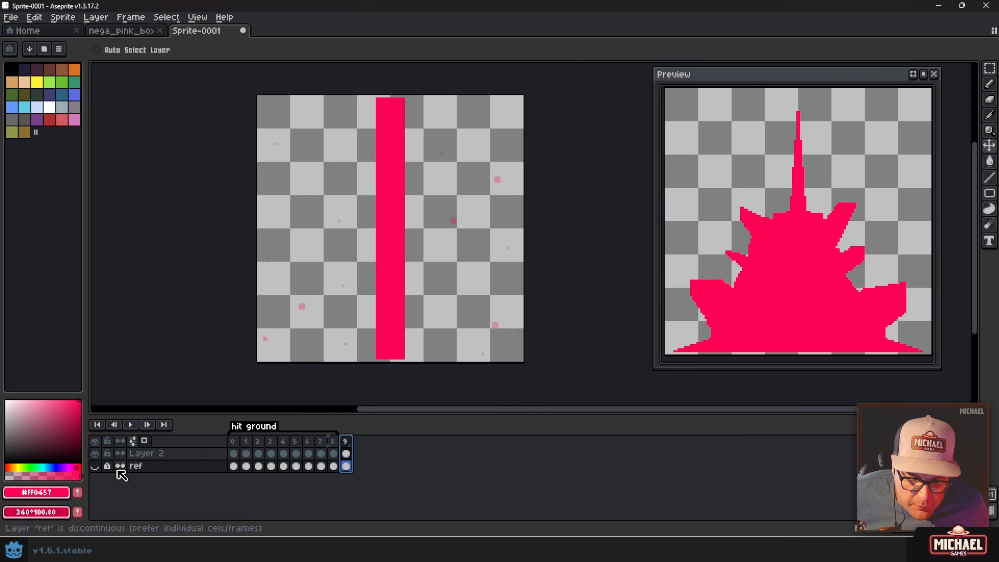
click(94, 466)
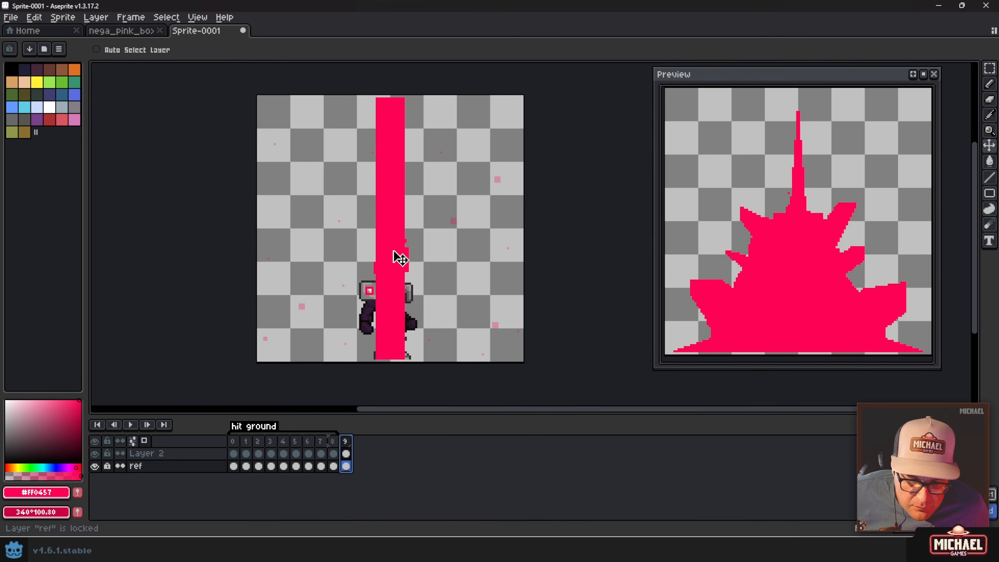
click(346, 454)
drag(393, 264, 494, 263)
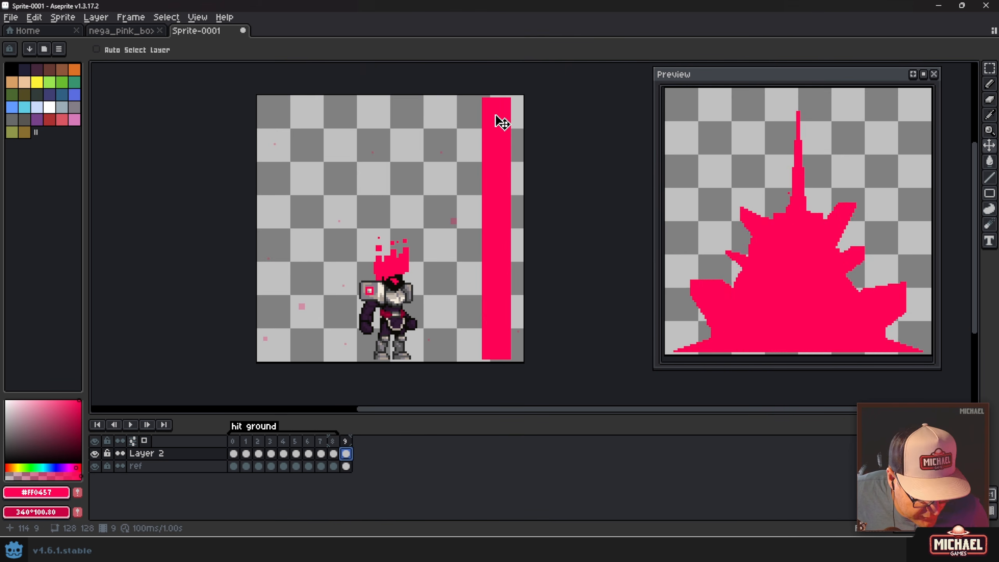
Stamp pink squares of about 9 to 14 px along the bar's left edge, spreading wider near the ground
key(b)
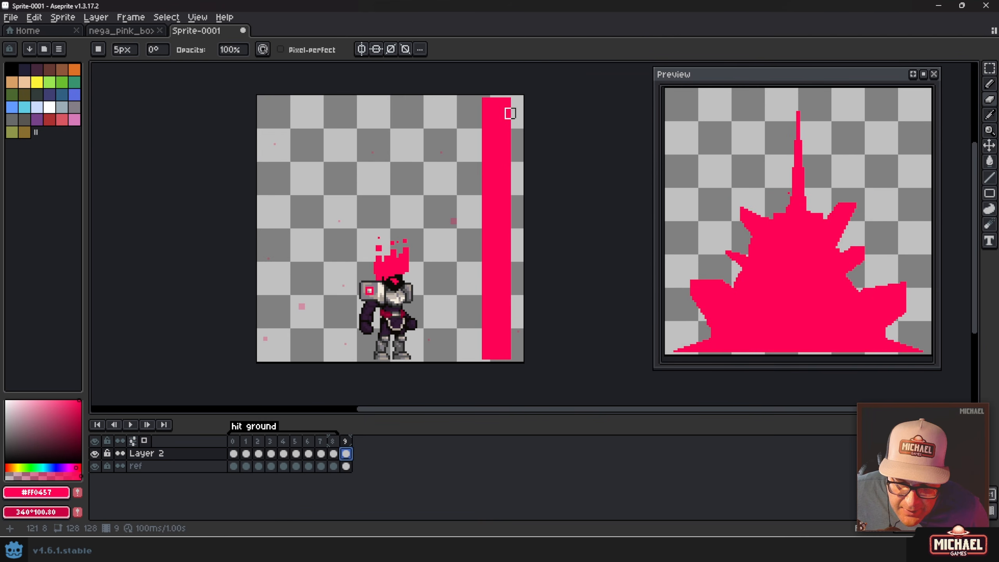
key(e)
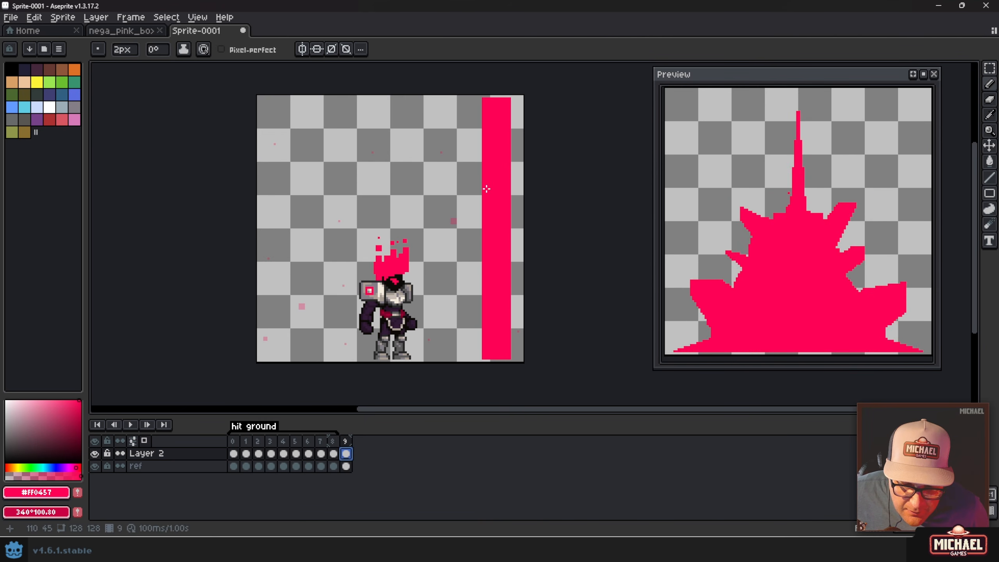
key(plus)
key(plus)
key(plus)
key(plus)
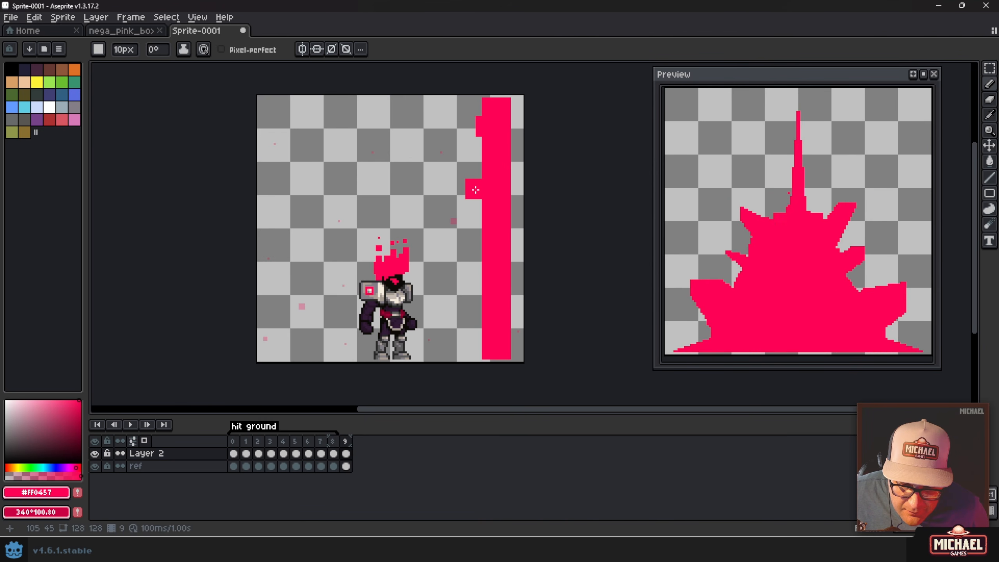
click(469, 203)
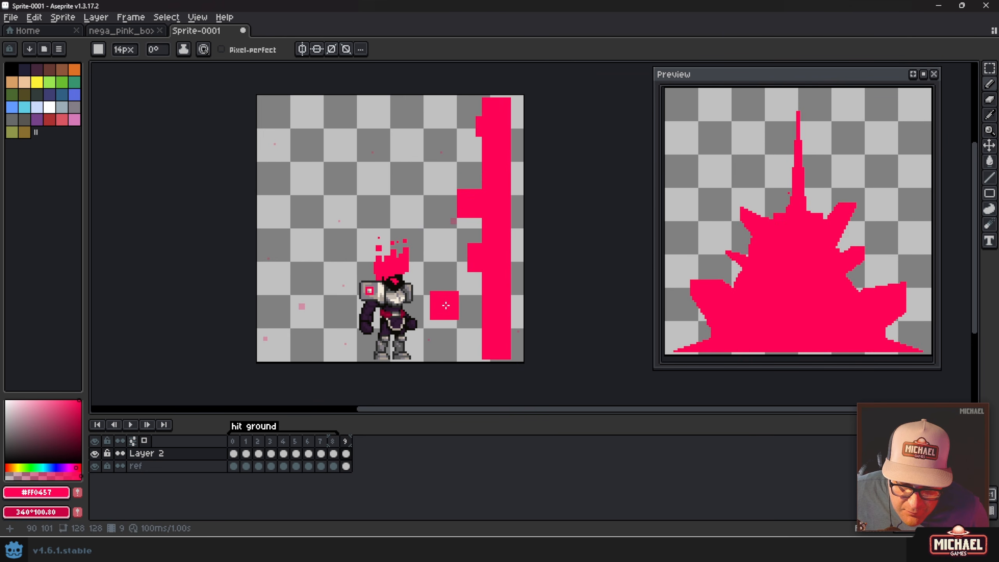
key(ctrl)
click(465, 324)
key(ctrl)
click(476, 296)
key(plus)
key(plus)
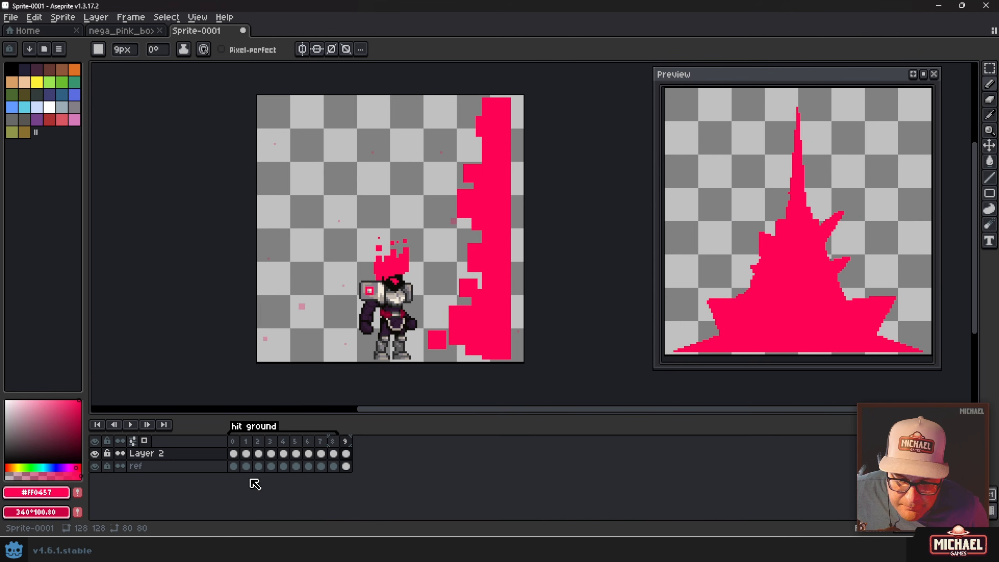
Add a new tag named "wave" to frame 9
click(346, 442)
right_click(348, 443)
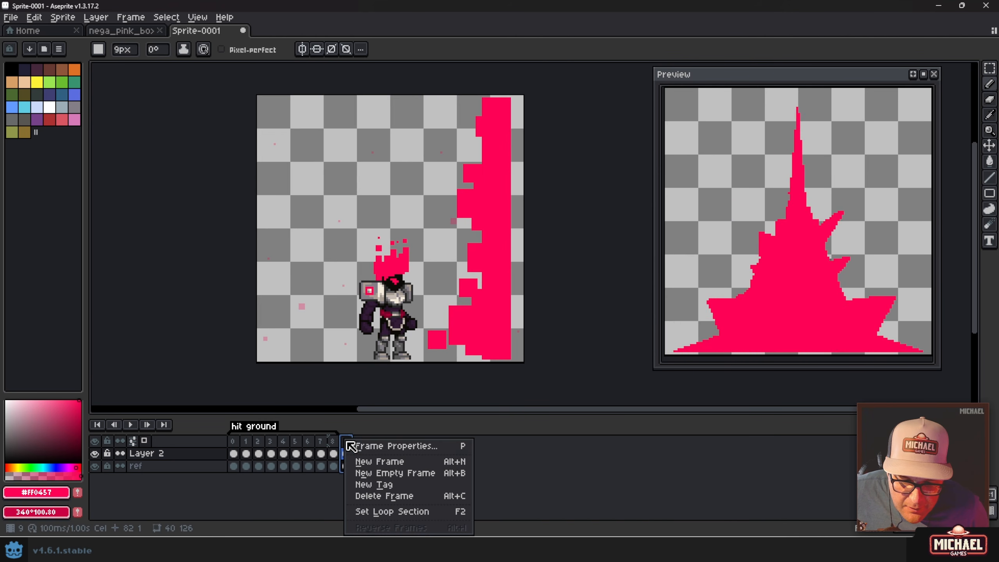
click(397, 489)
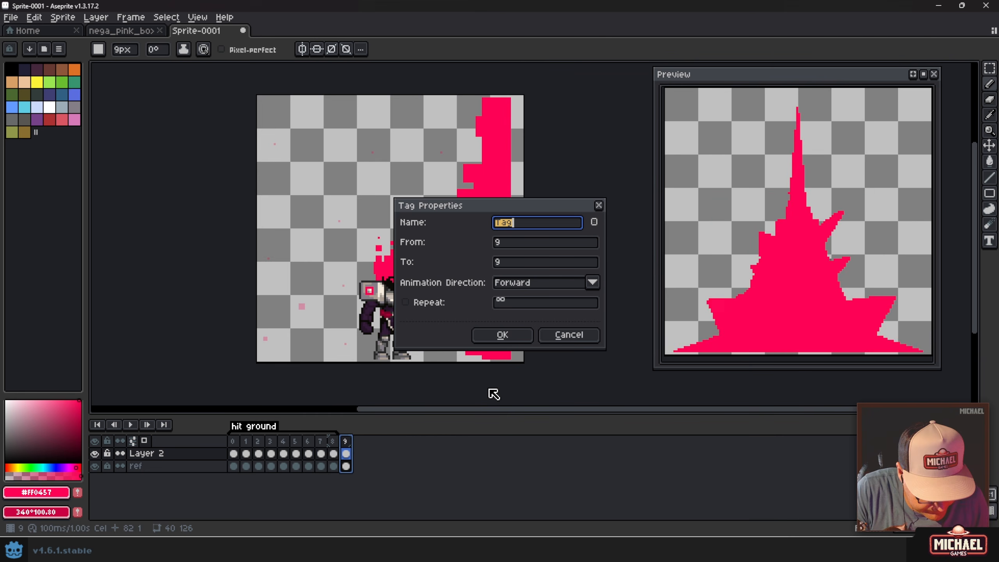
text(wave)
key(Return)
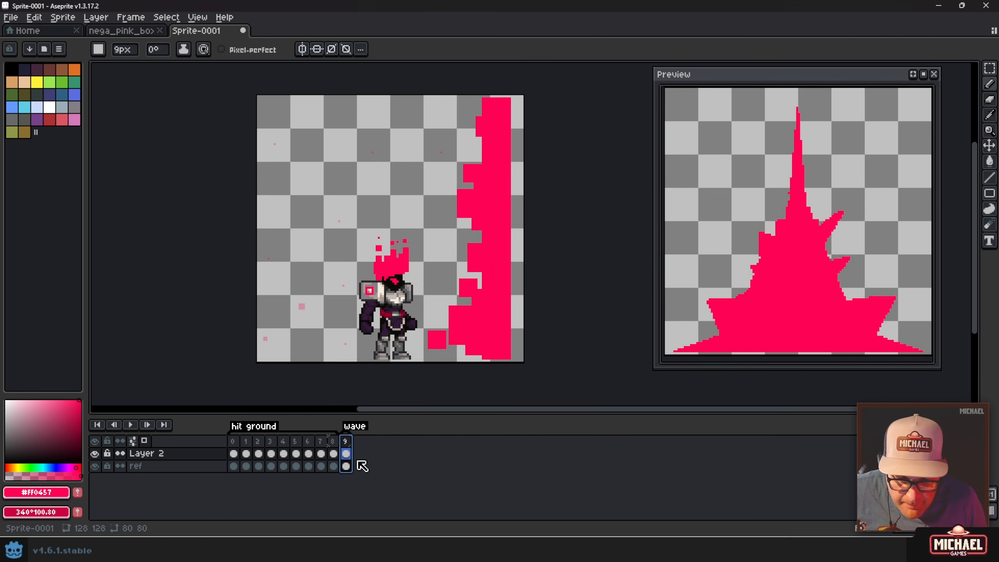
Add an empty frame 10 after the wave frame, hide the ref layer and select Layer 2's empty cel
key(alt+b)
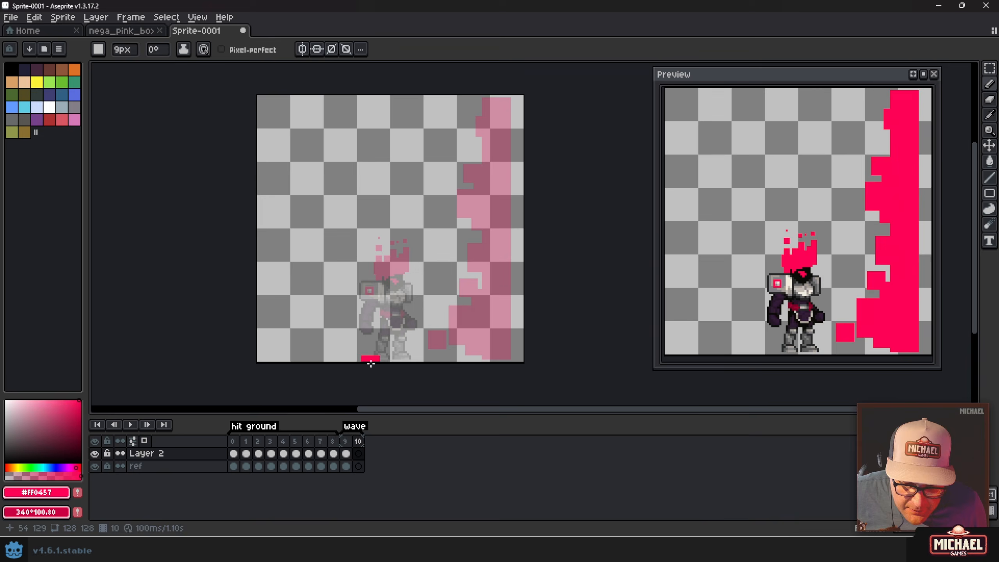
click(95, 467)
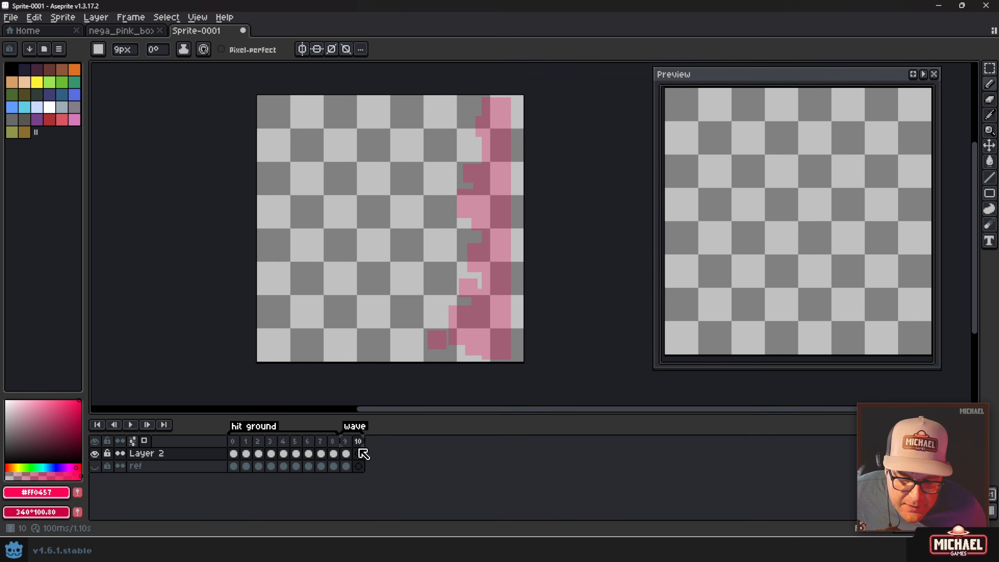
click(345, 454)
click(358, 454)
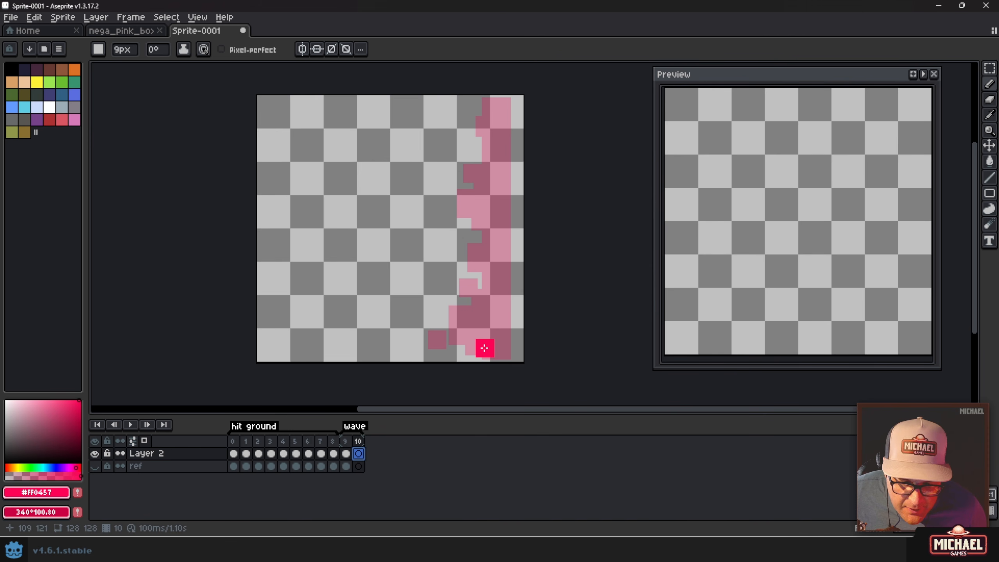
Draw a straight 13 px wide vertical bar in frame 10 over the ghost of the previous bar, from the canvas top to the ground
key(plus)
key(plus)
key(plus)
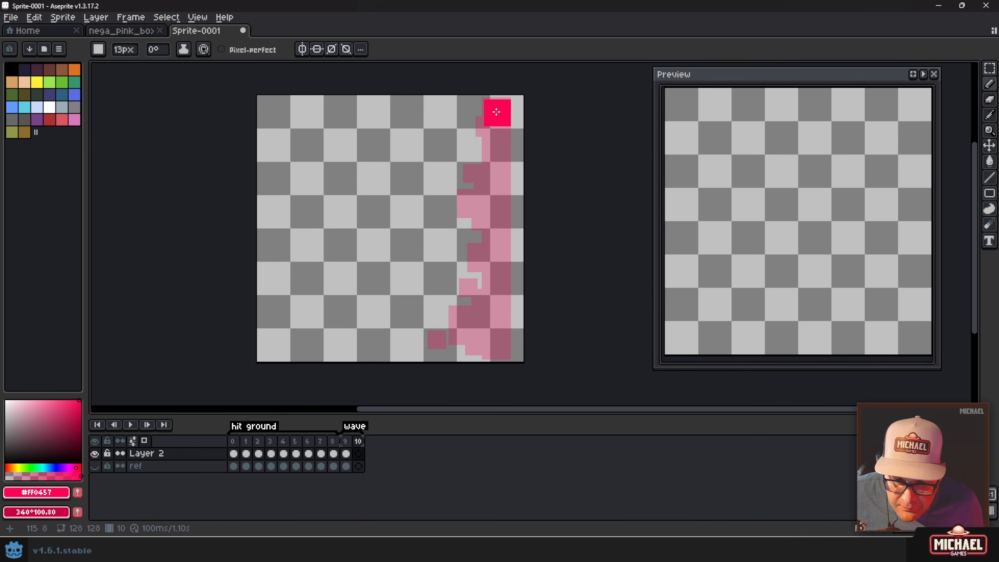
click(497, 111)
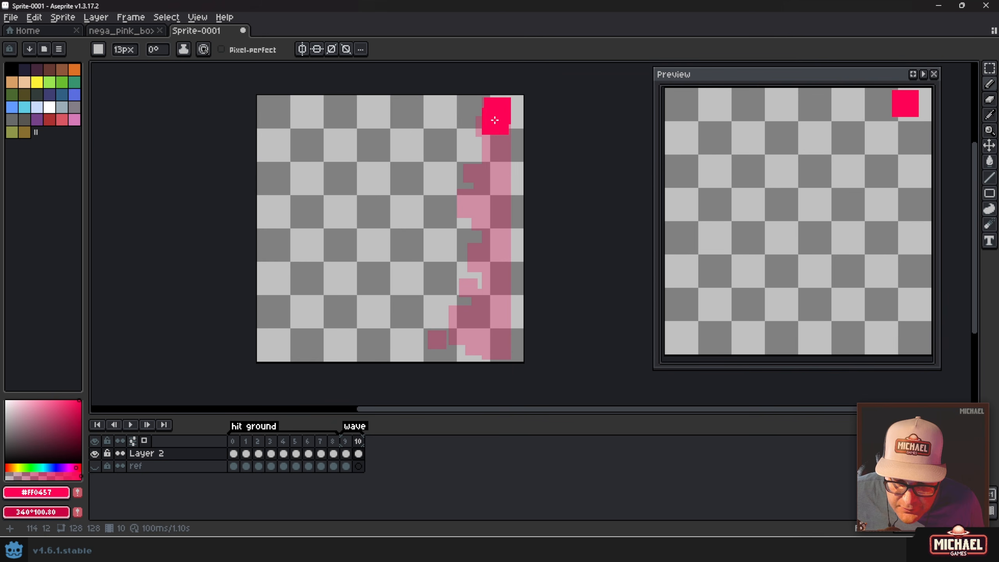
shift+click(498, 345)
key(plus)
key(plus)
key(plus)
key(plus)
key(plus)
key(plus)
key(plus)
key(plus)
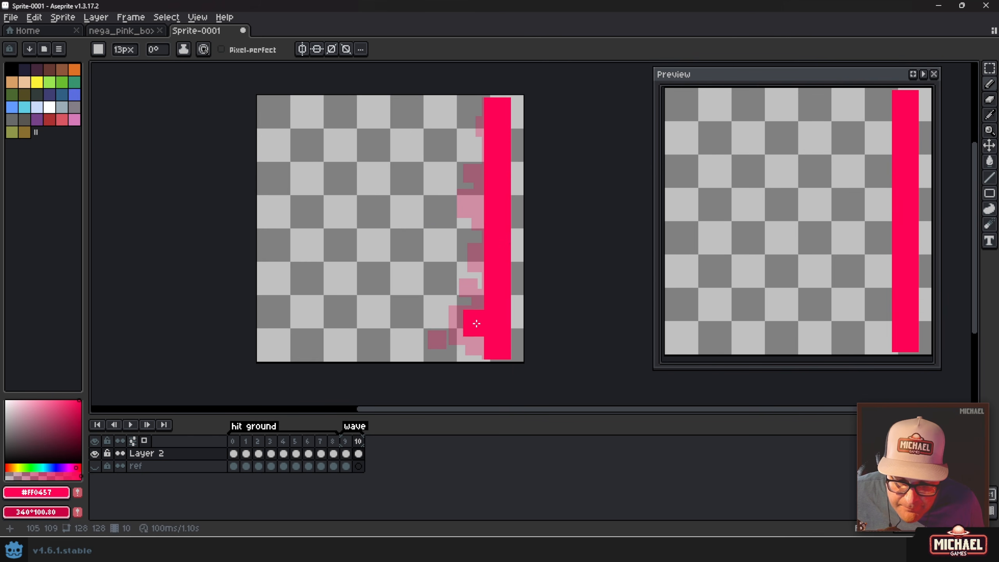
Paint a stepped pink clump with a 17 px brush reaching outward from the bar's foot in frame 10
key(minus)
key(minus)
key(minus)
key(minus)
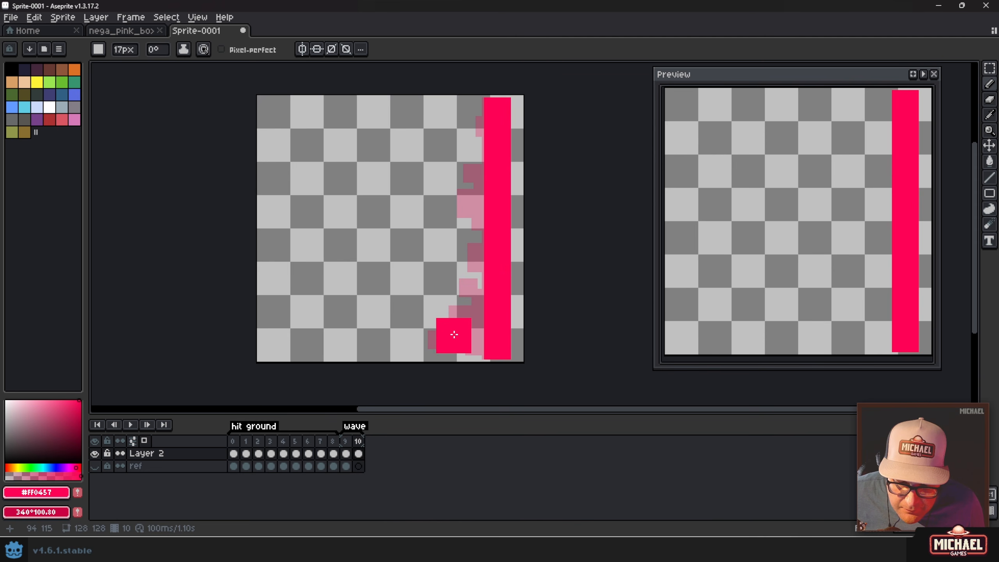
drag(454, 334, 476, 317)
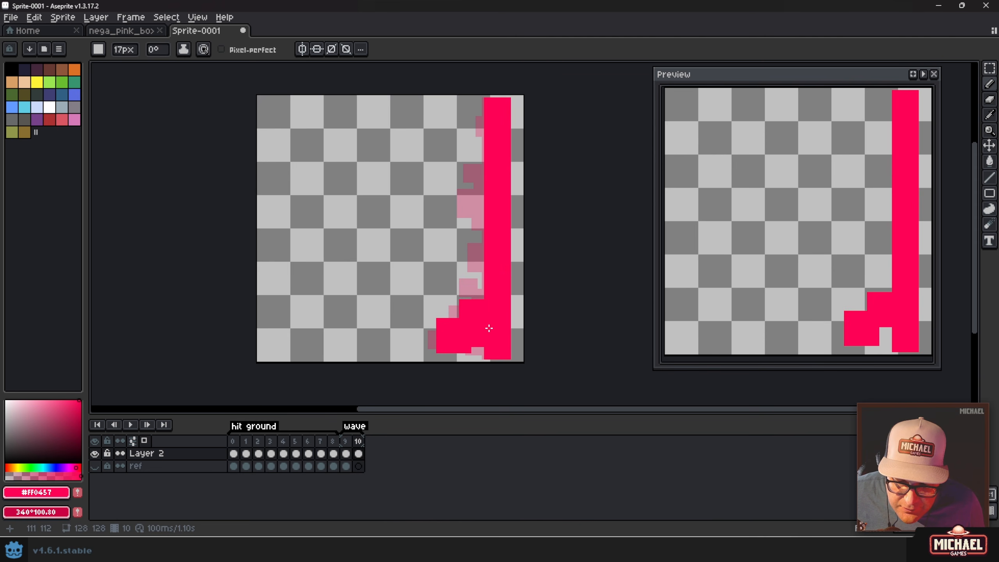
Stamp 11 px squares along the bar's left edge, with two detached blocks above the foot and one arm sticking out higher up
key(minus)
key(minus)
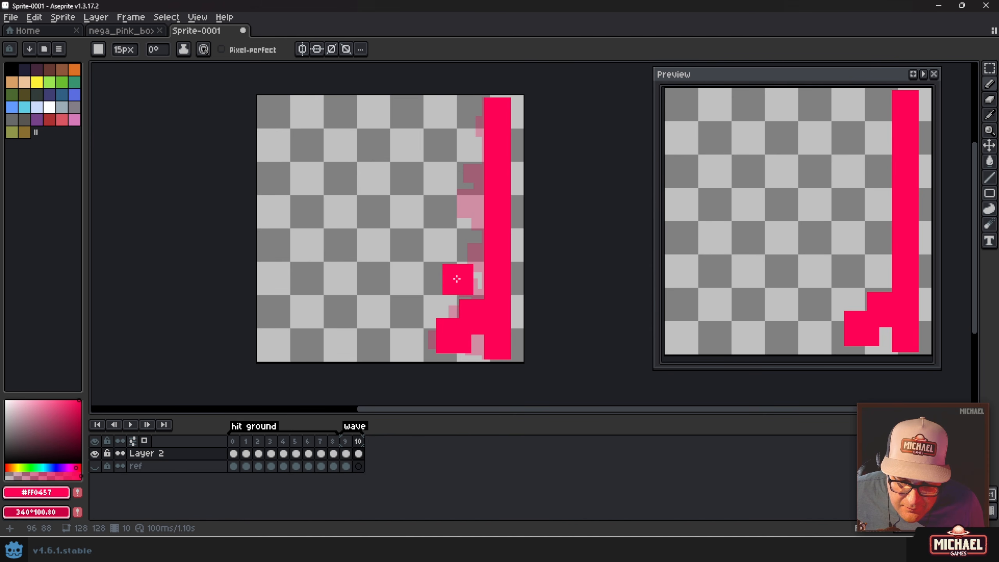
click(455, 280)
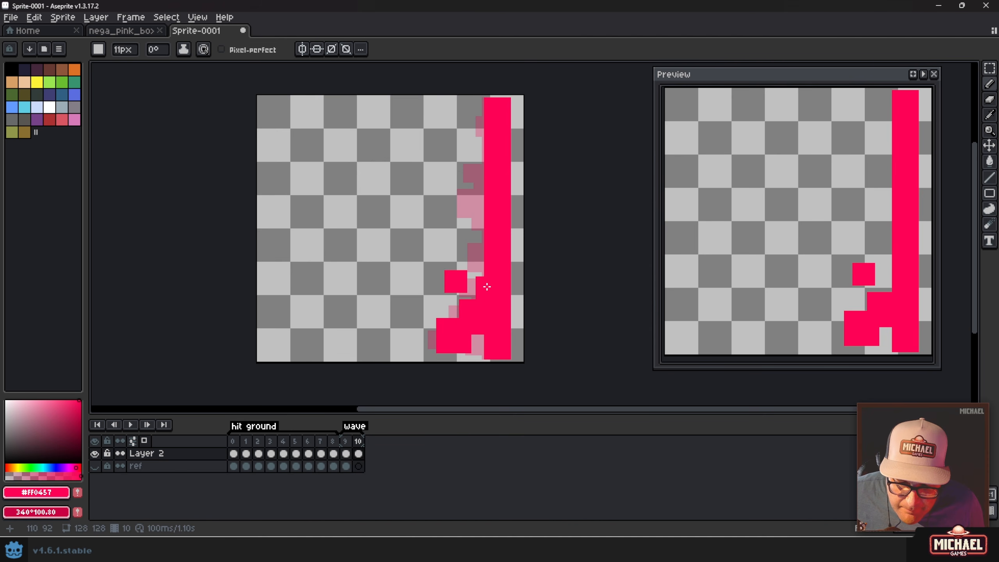
click(460, 252)
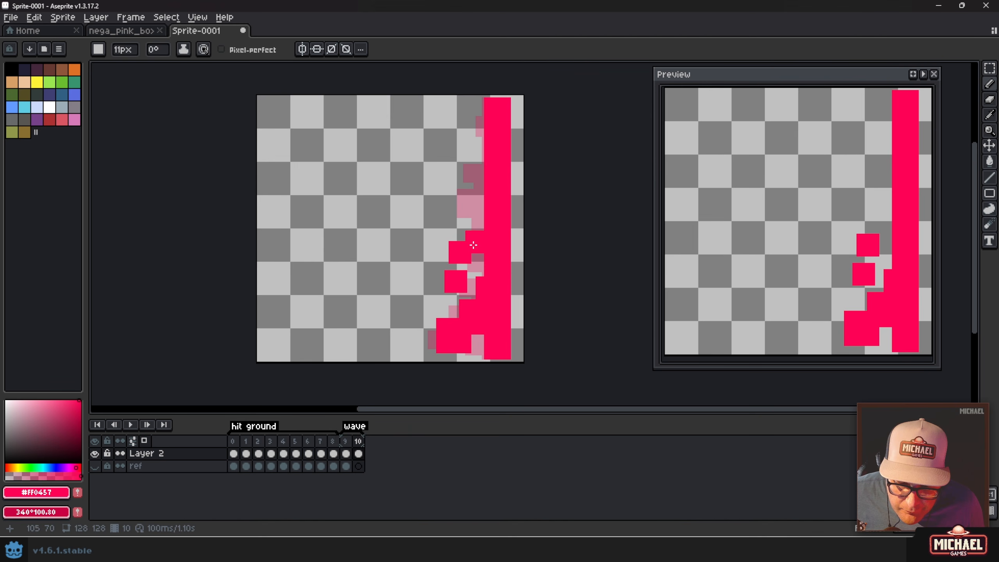
click(491, 209)
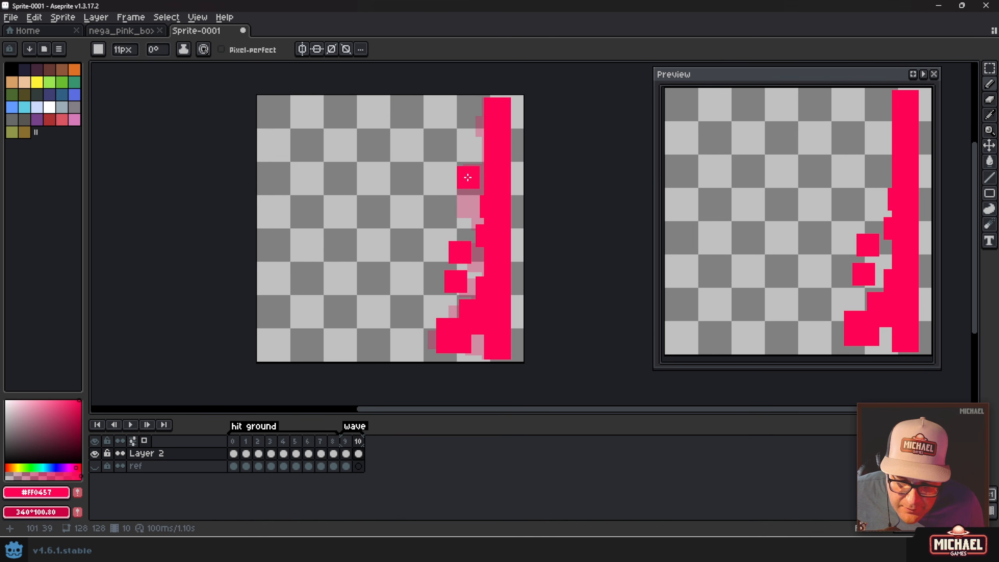
click(449, 173)
click(470, 174)
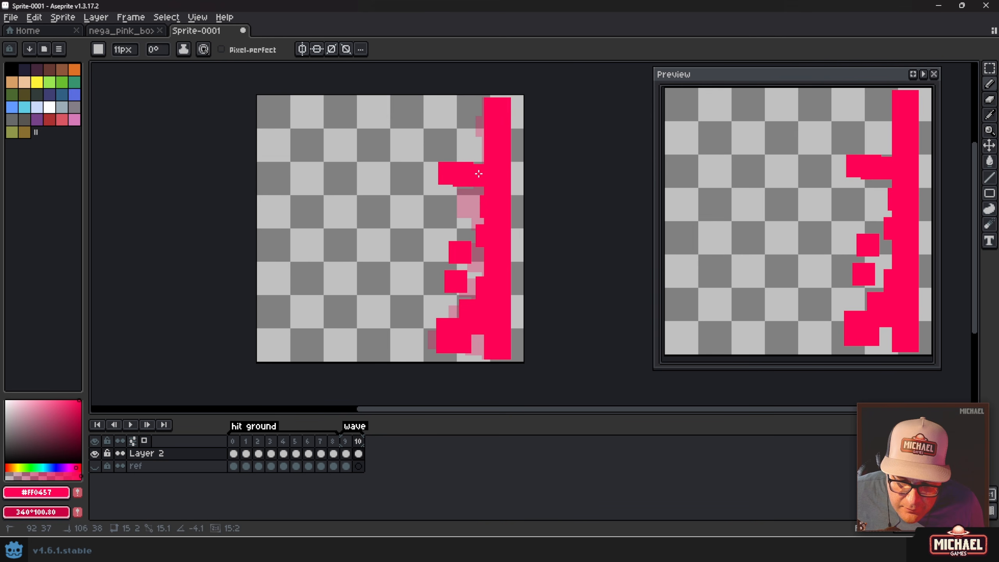
click(481, 162)
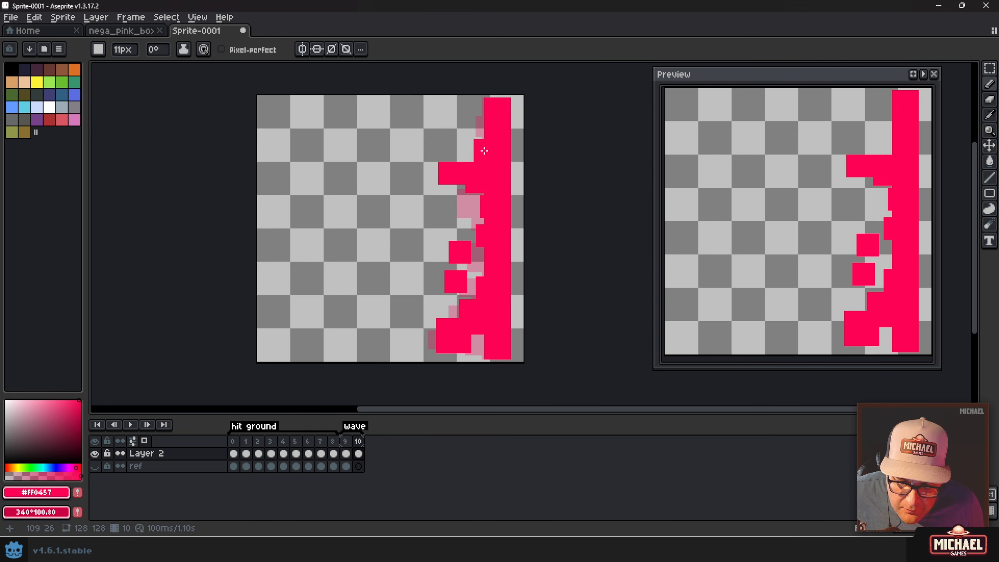
Add small detached squares left of the bar: one of 9 px near the top and 8 px ones at mid-height and near the ground
click(464, 123)
key(ctrl+z)
key(minus)
key(minus)
click(470, 123)
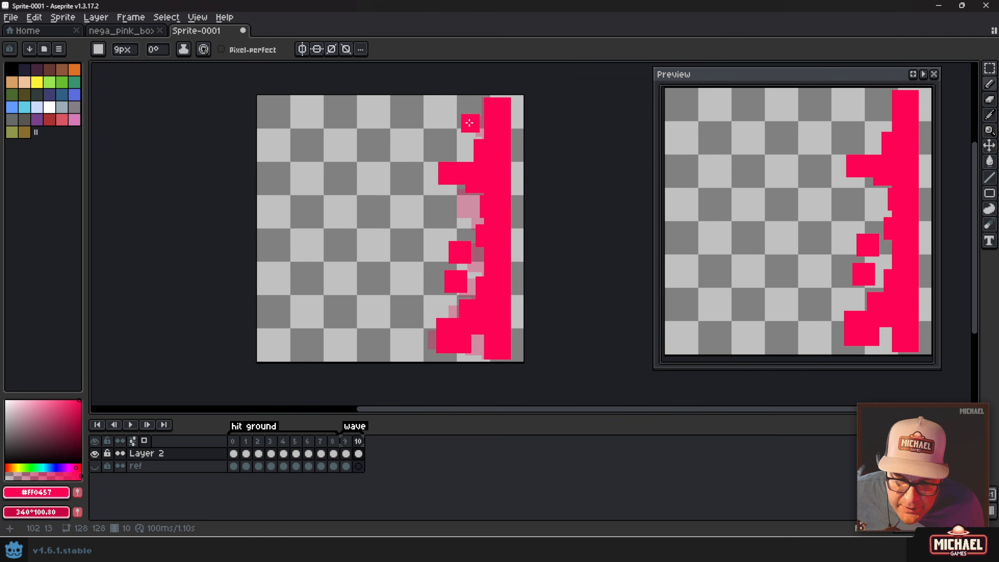
click(460, 200)
key(minus)
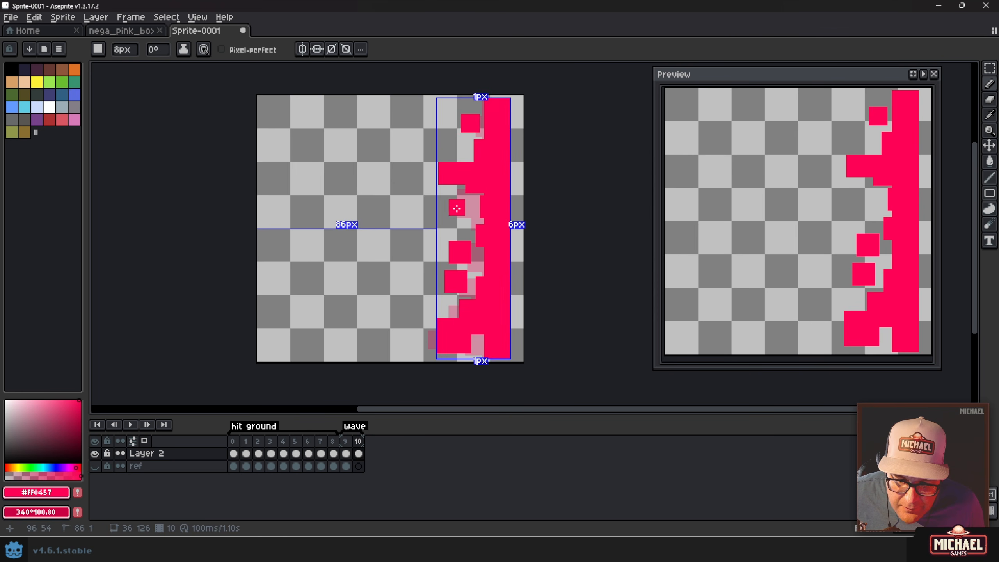
click(459, 207)
click(418, 341)
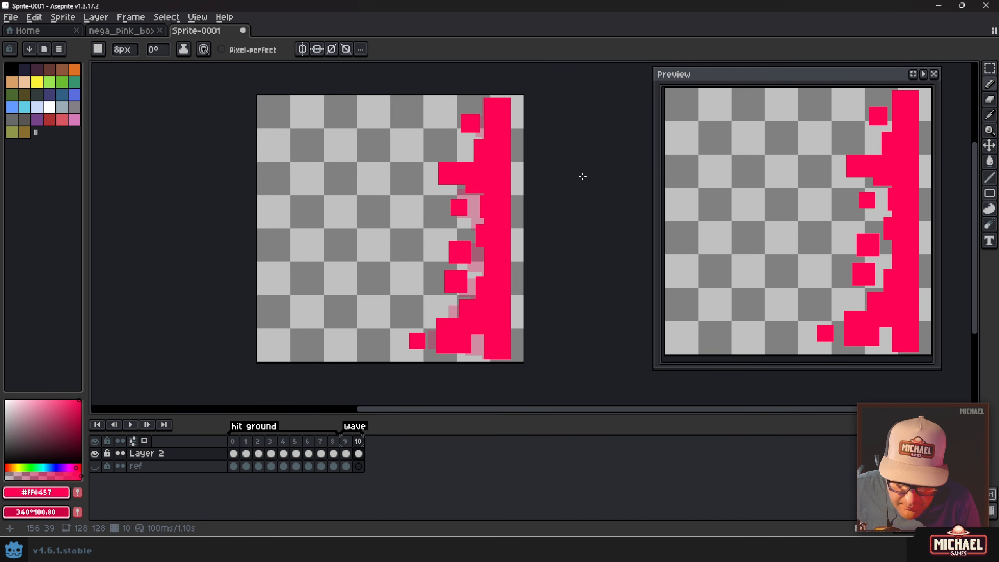
Play the wave animation in the preview and add an empty frame 11 after frame 10
click(922, 75)
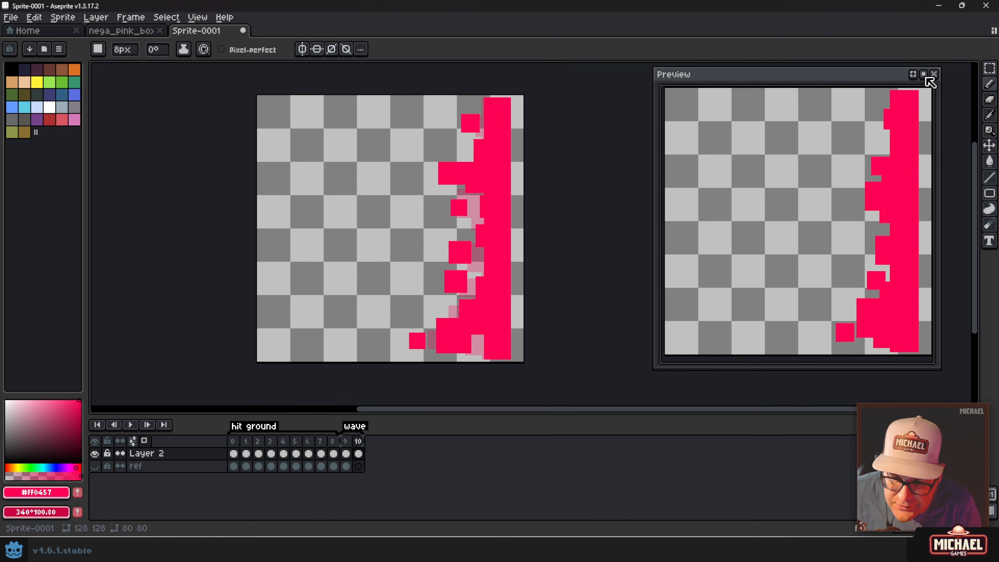
click(345, 454)
click(361, 442)
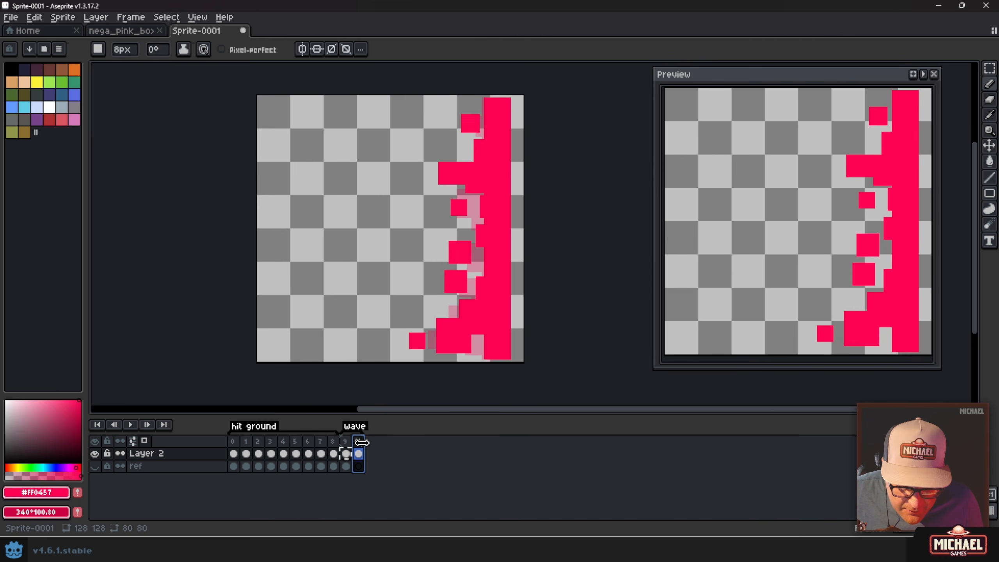
key(alt+n)
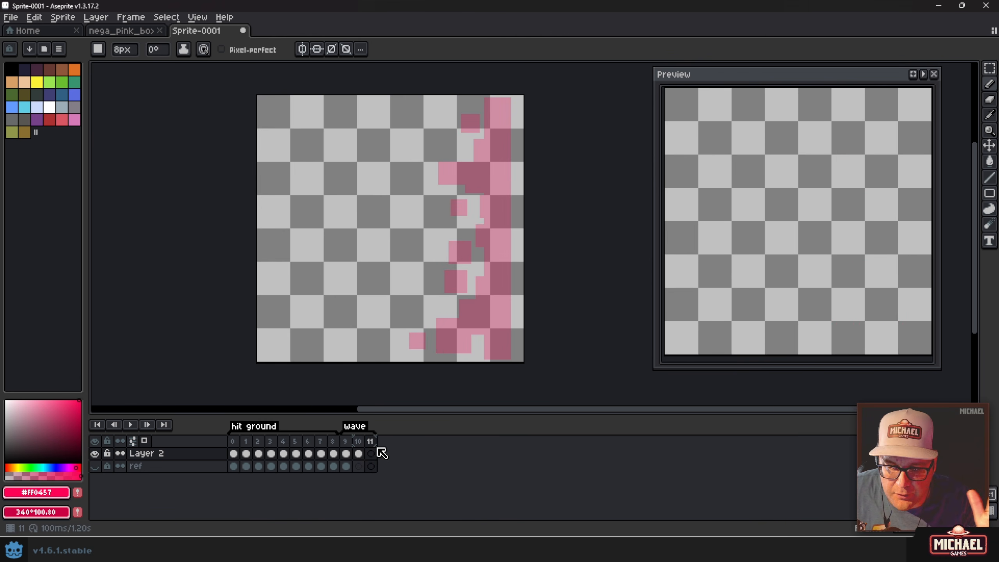
Copy Layer 2's drawing from frame 9 into the empty frame 11 and return to the Pencil tool
key(v)
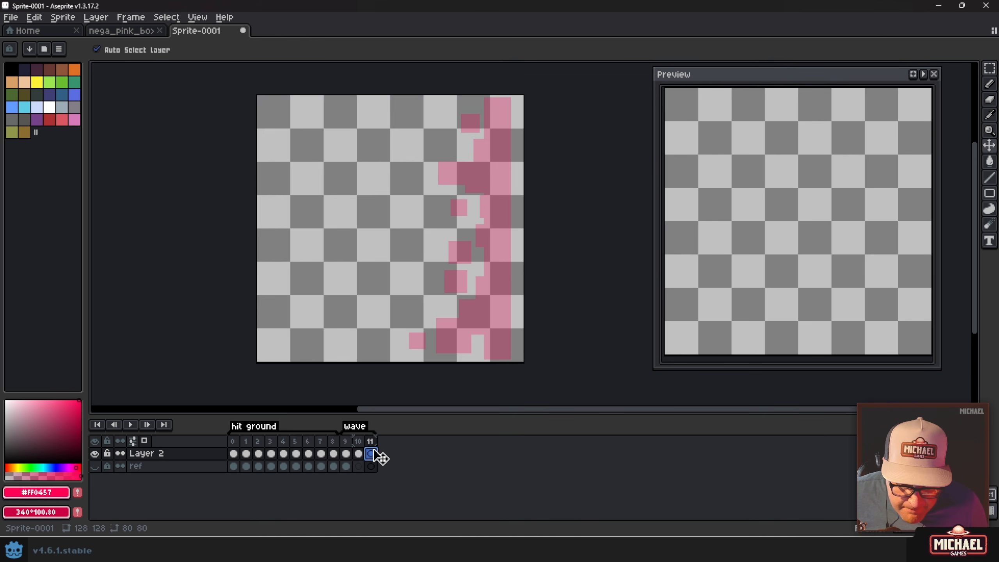
click(346, 454)
click(373, 455)
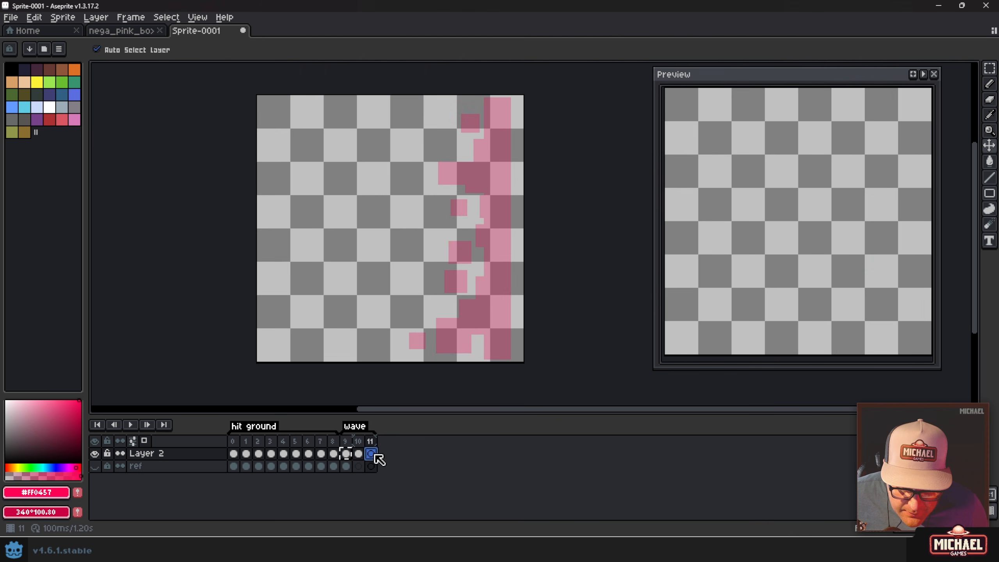
key(ctrl+v)
key(b)
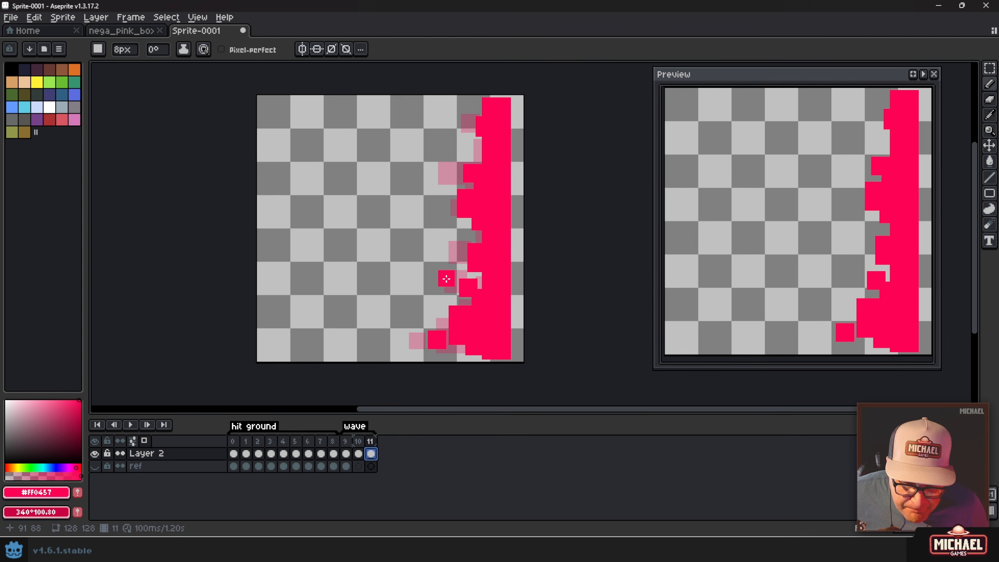
Compare the three wave frames, insert an empty frame 10 after frame 9 and extend the onion skin to the following frame
click(346, 441)
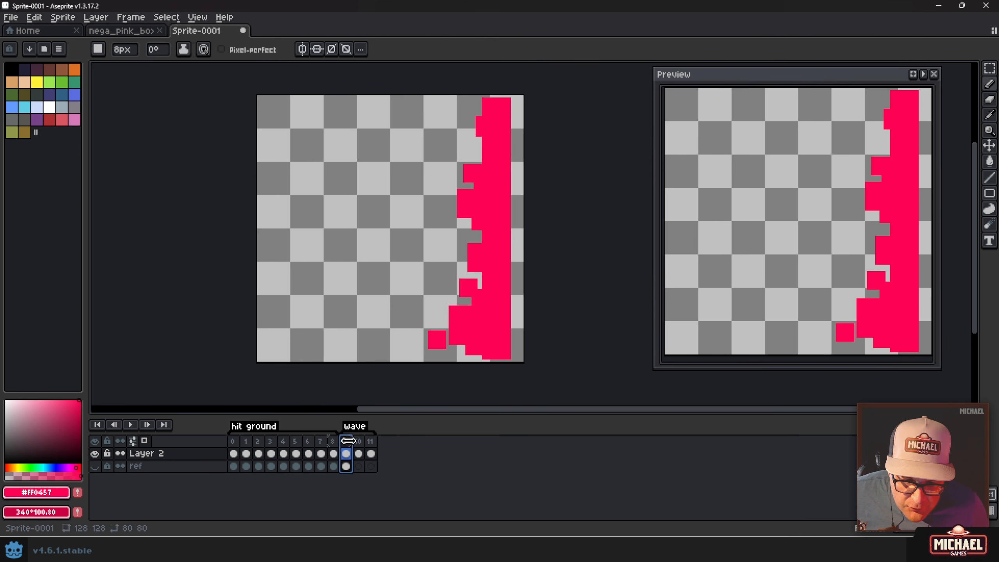
click(358, 440)
click(370, 442)
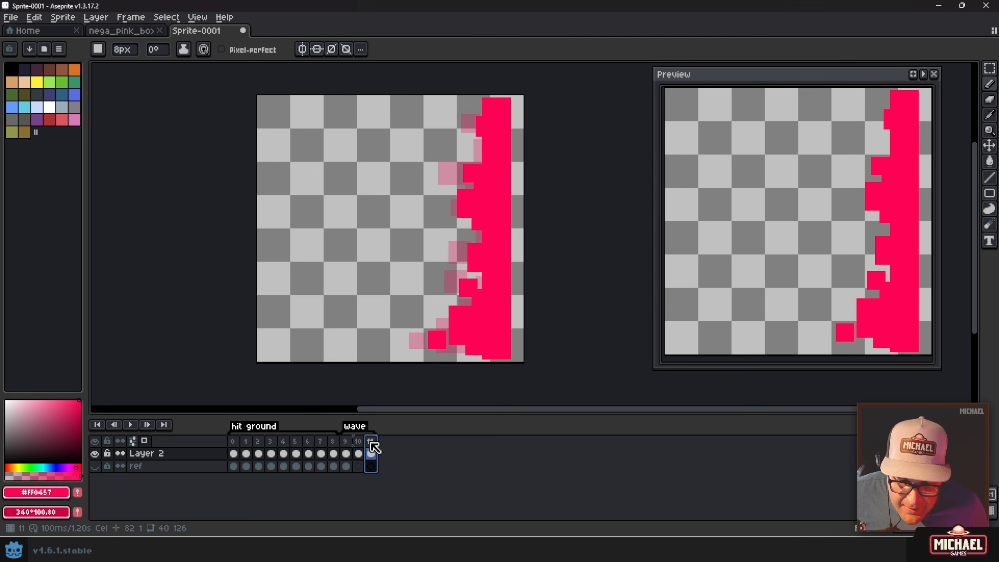
click(360, 443)
click(350, 444)
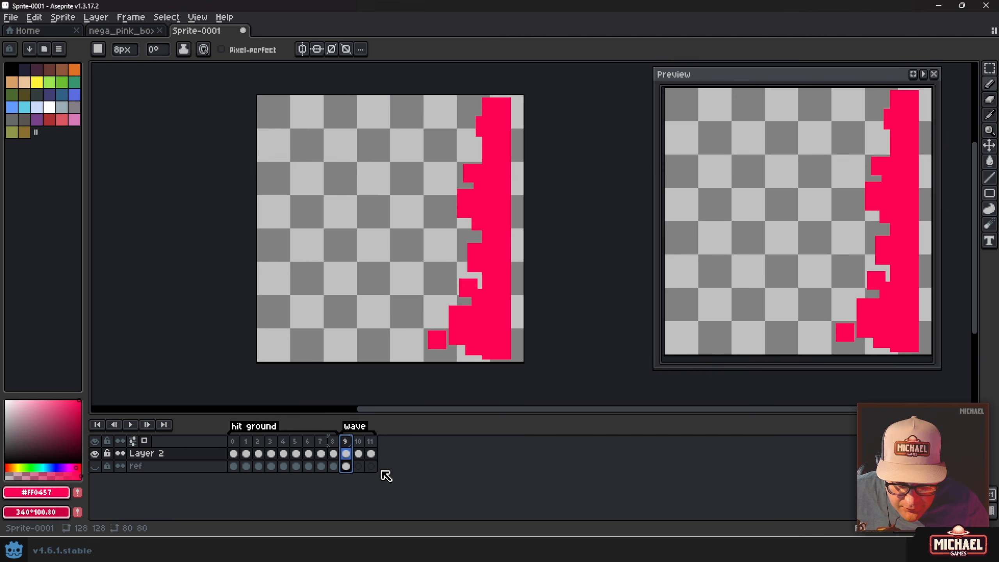
key(alt+b)
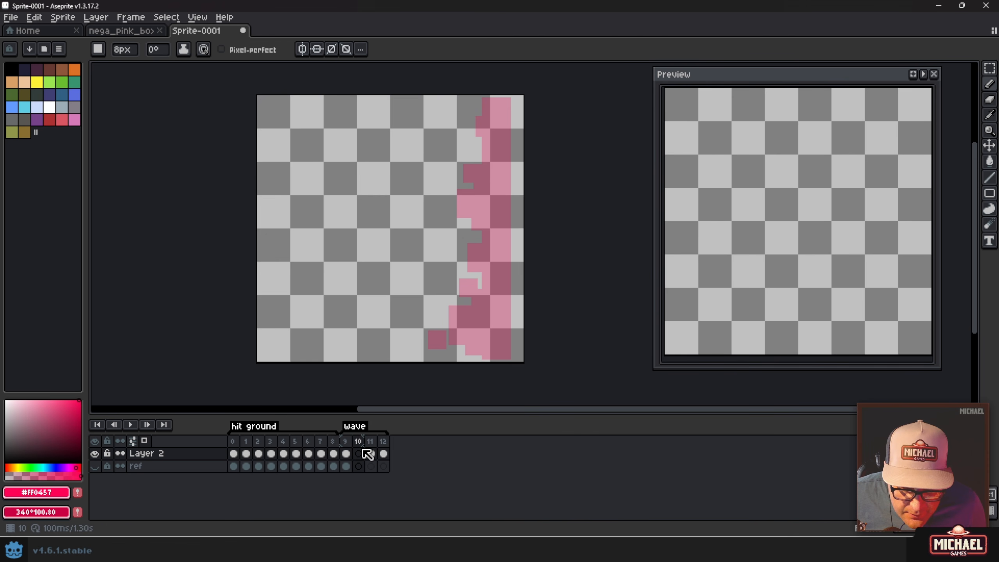
drag(359, 437, 366, 437)
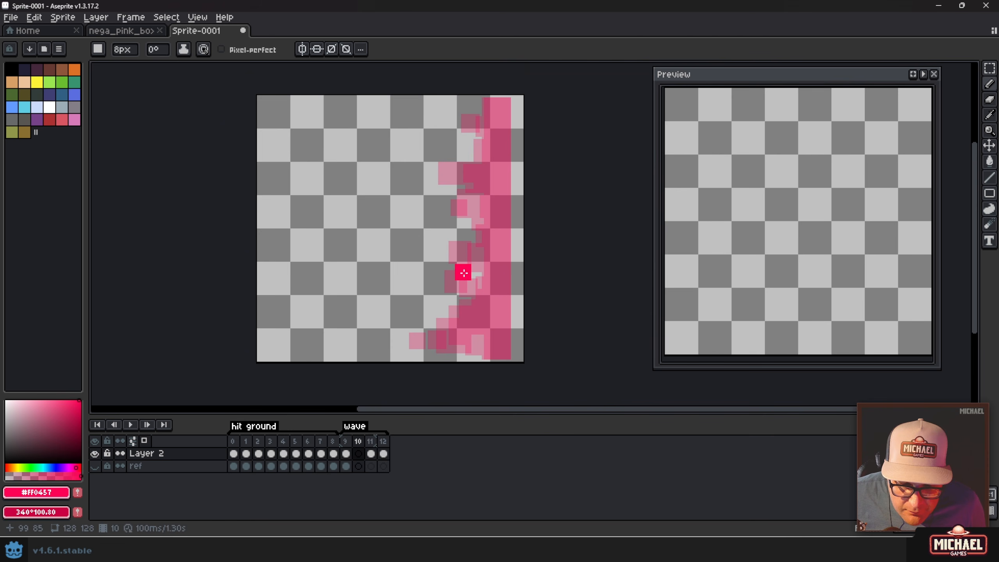
Draw a straight 12 px wide vertical bar in frame 10 over the ghosted bars, from the canvas top to the ground
scroll(462, 272, up, 1)
key(plus)
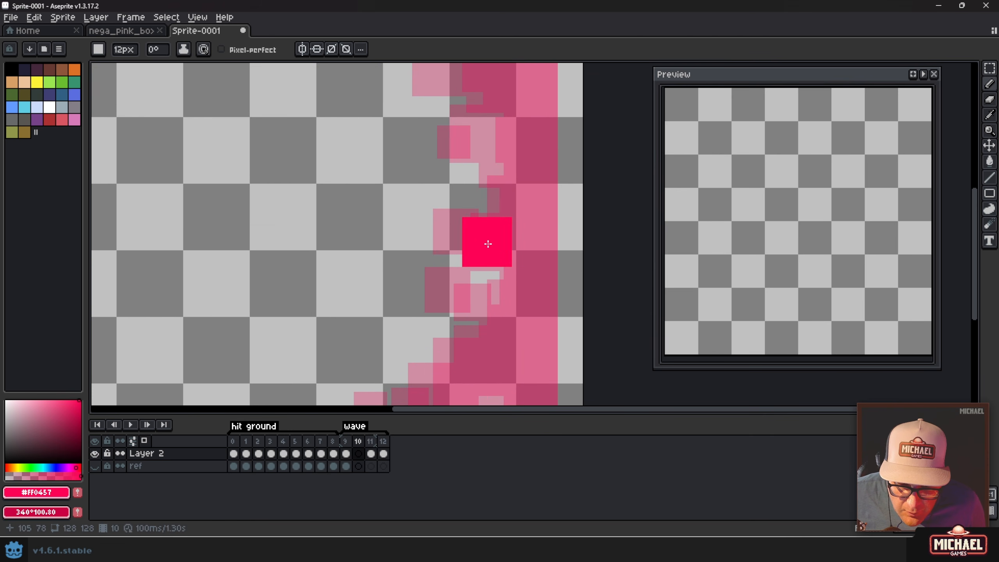
key(plus)
drag(499, 223, 460, 313)
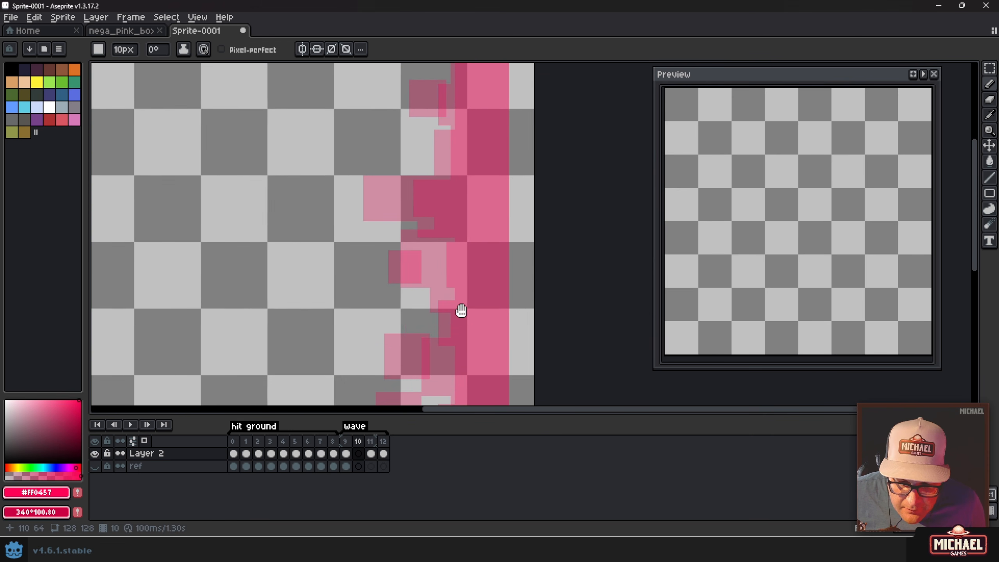
drag(482, 116, 468, 219)
key(plus)
key(plus)
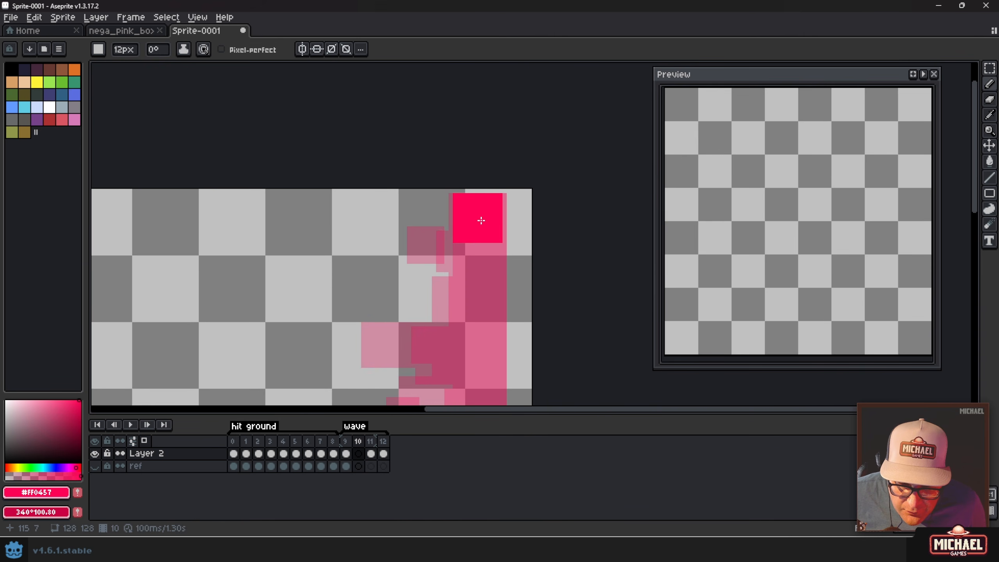
click(481, 221)
scroll(487, 209, down, 10)
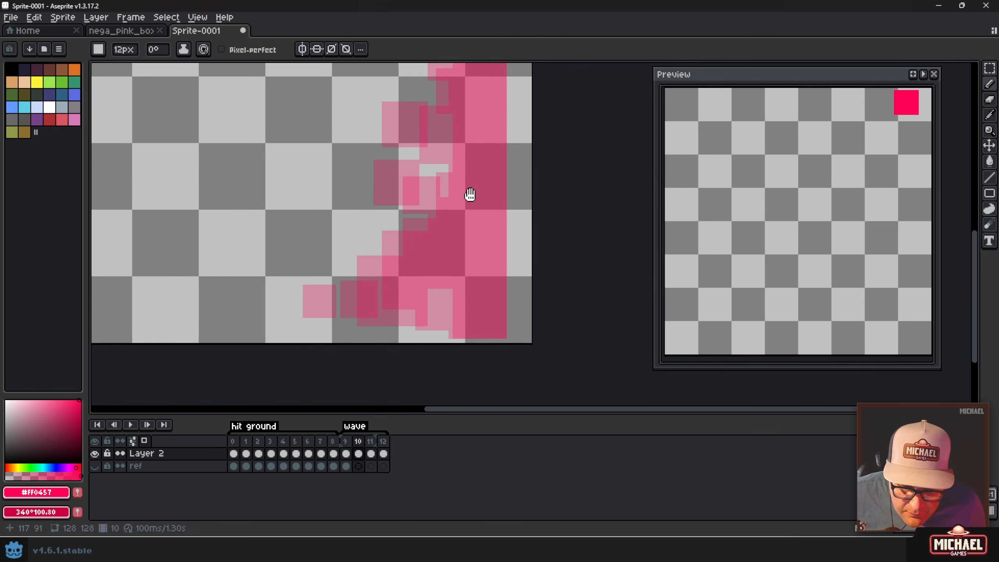
scroll(470, 194, down, 1)
shift+click(481, 305)
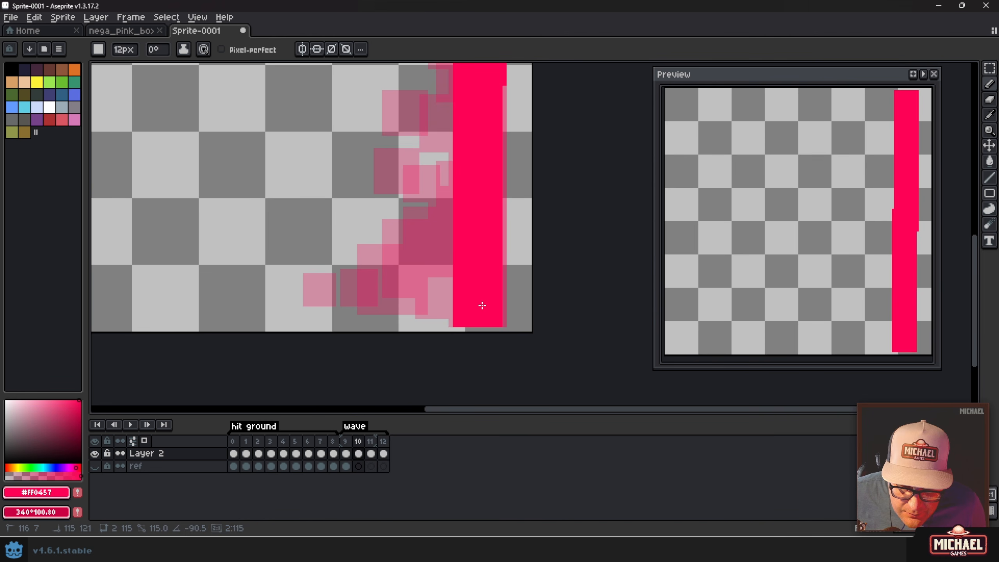
Compare the neighbouring wave frames and paint a blocky clump with the 12 px brush left of the bar's foot in frame 10
key(Right)
key(Right)
key(Left)
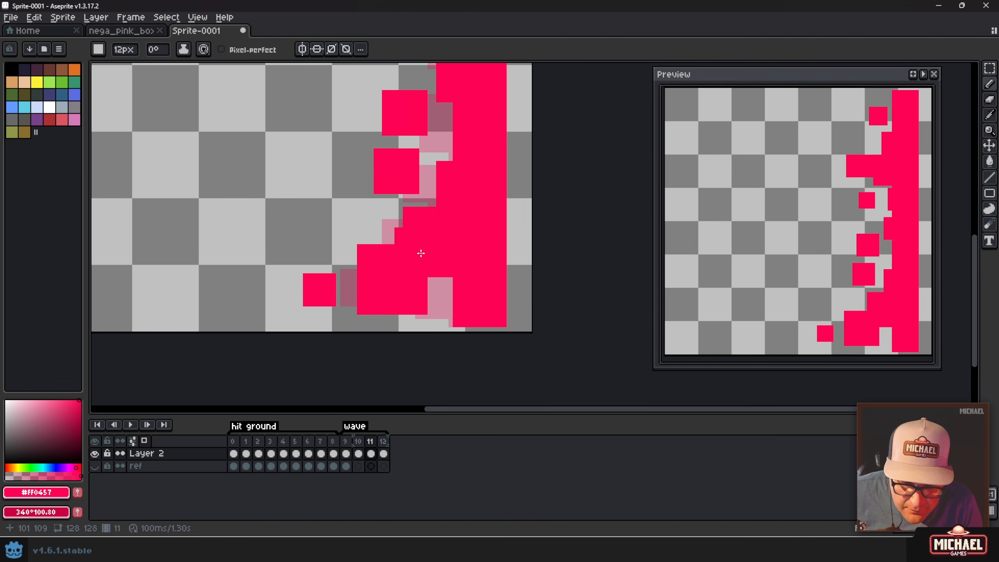
key(Left)
key(Left)
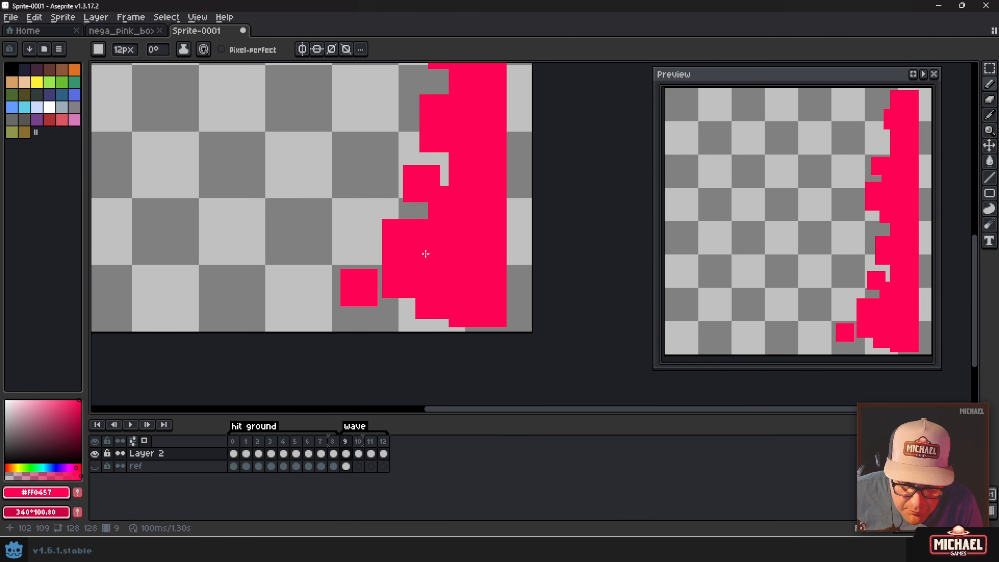
key(Right)
key(Left)
key(Right)
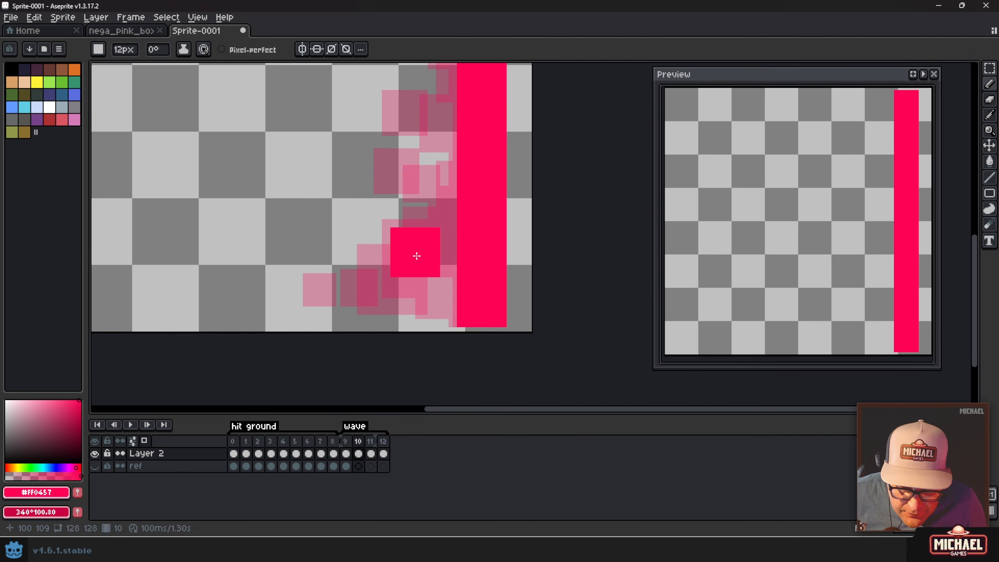
mouse_move(395, 258)
mouse_down()
mouse_move(448, 260)
mouse_move(398, 285)
mouse_move(448, 284)
mouse_move(408, 307)
mouse_up()
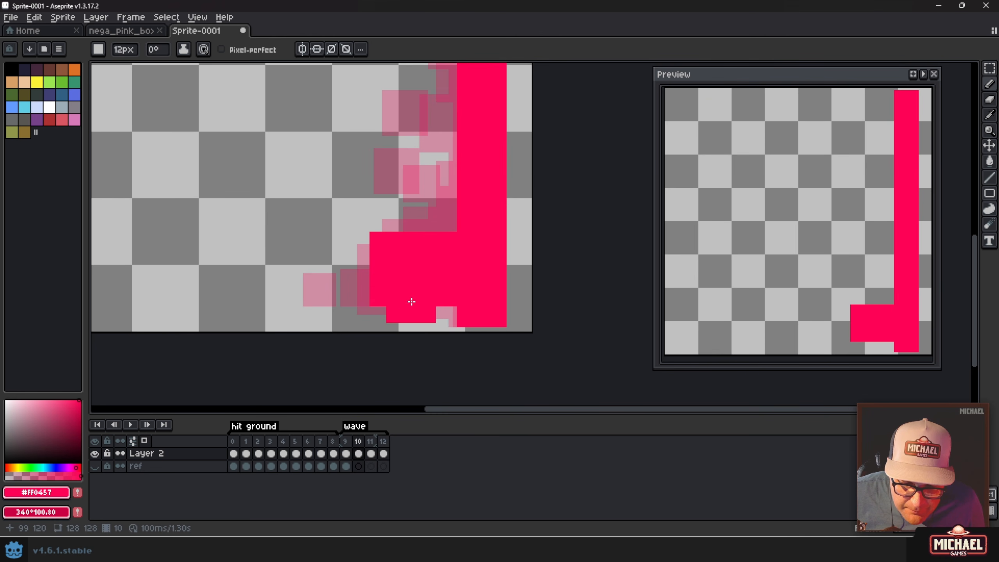
scroll(411, 302, up, 1)
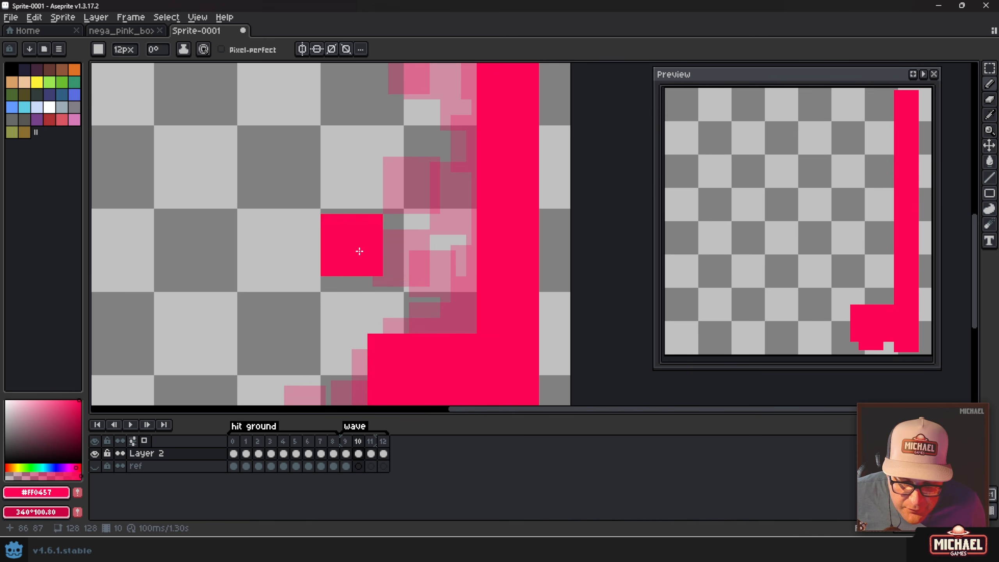
Compare frame 10 with the neighbouring wave frames 9 and 11 to judge where the shed squares belong
key(Right)
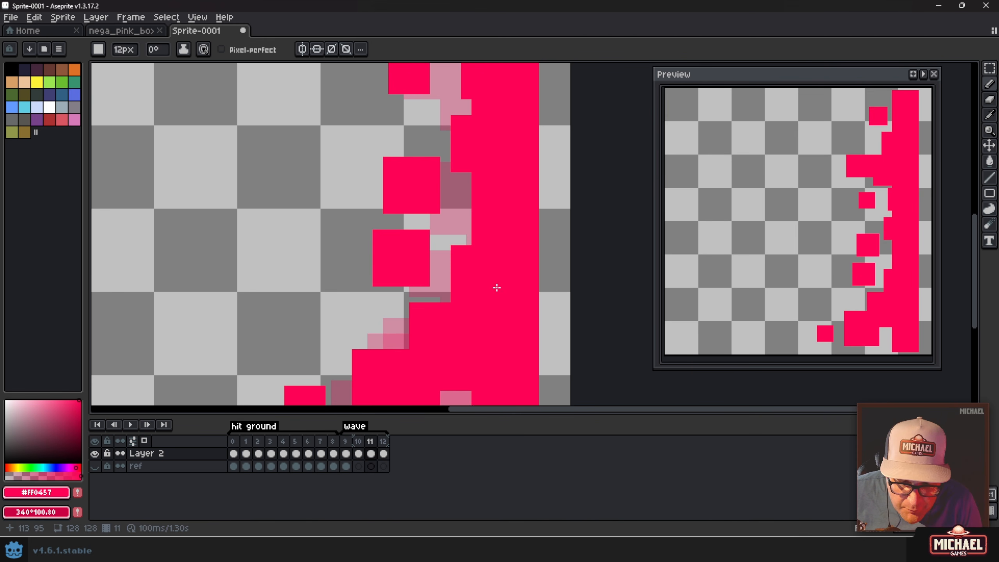
key(Left)
key(Right)
key(Left)
key(Right)
key(Left)
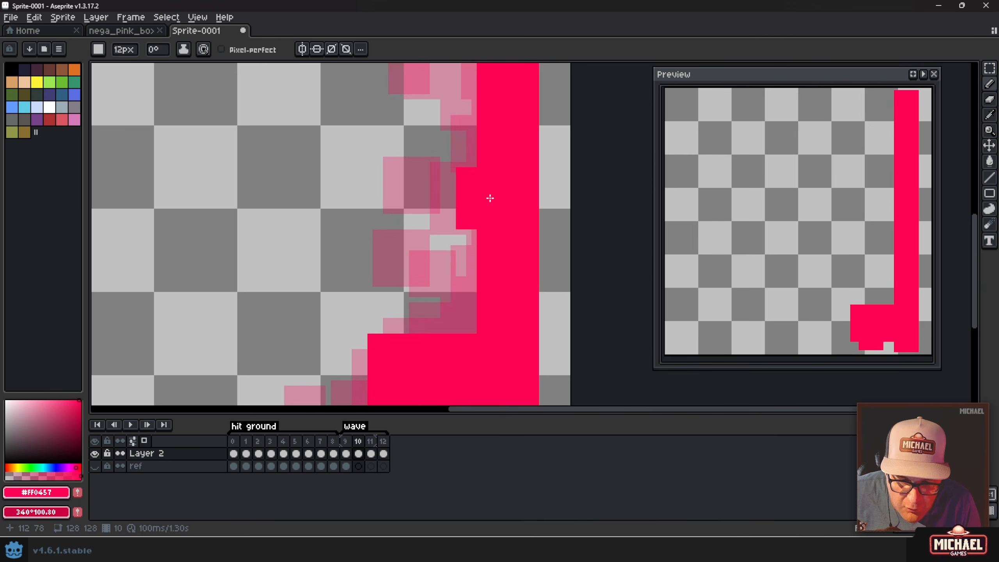
key(Left)
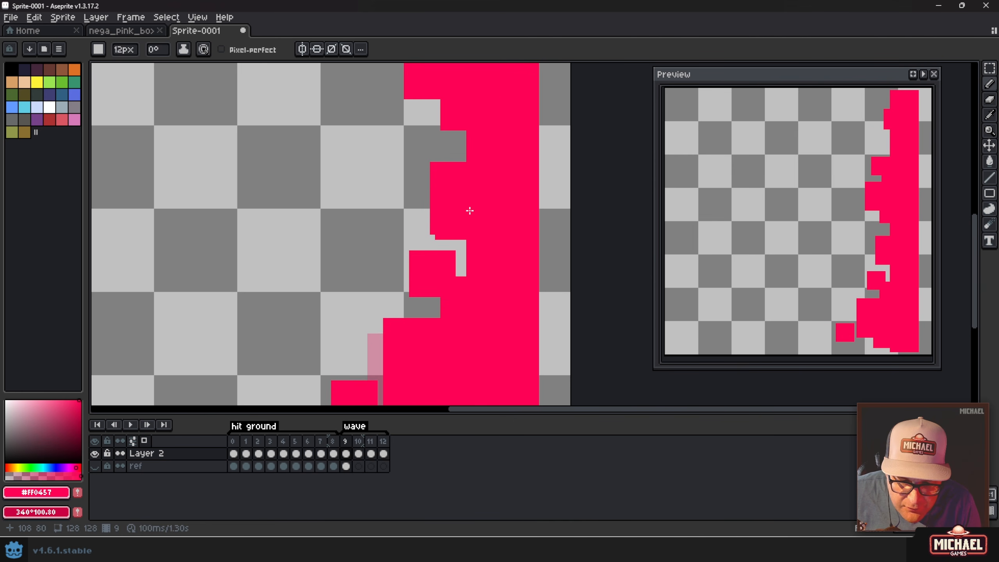
key(Right)
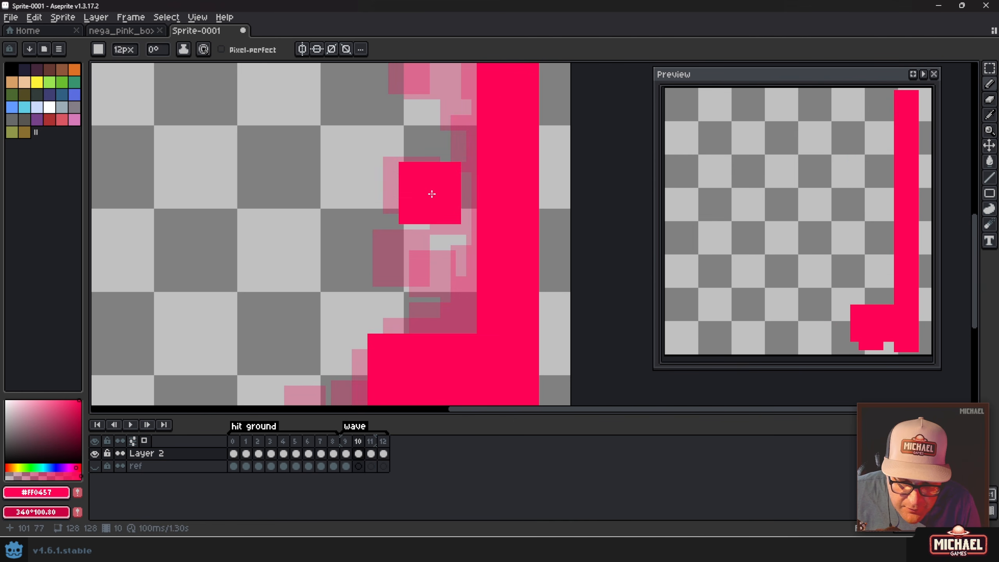
Stamp a 12 px square and an 11 px square below it in frame 10, left of the bar's lower half
click(430, 198)
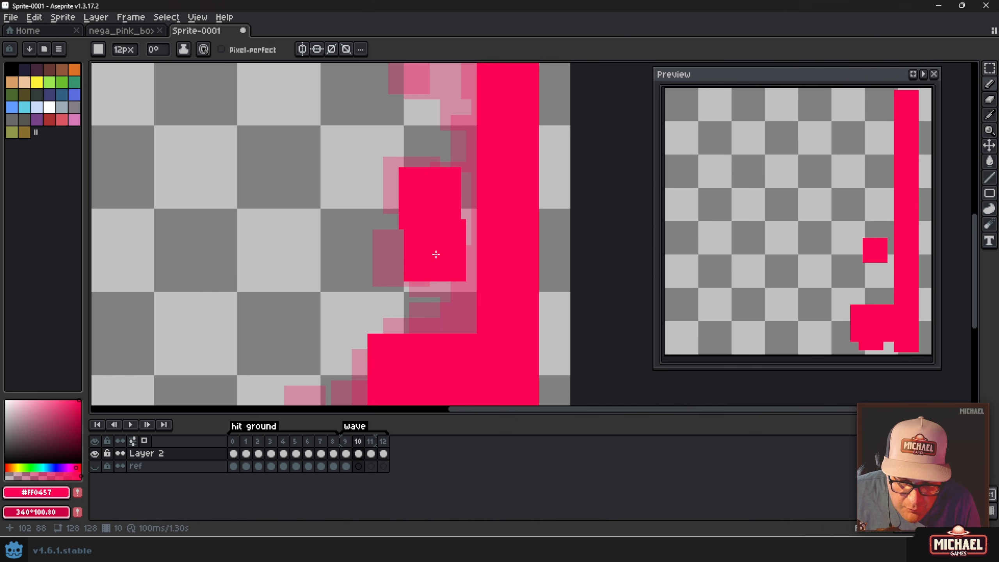
scroll(416, 275, down, 1)
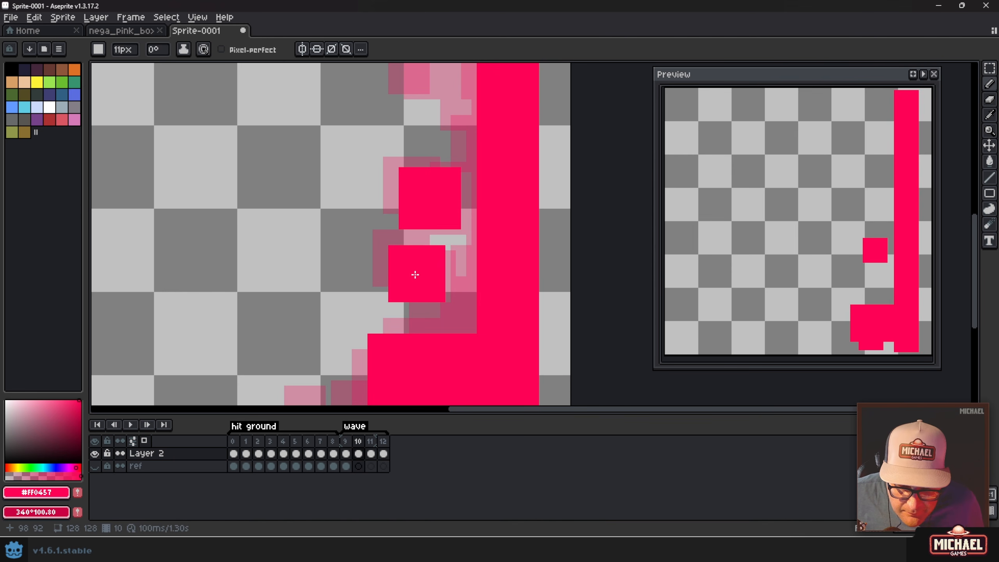
click(415, 275)
Check the previous frame and stamp an 11 px square left of the bar's middle, above the two lower squares in frame 10
drag(446, 76, 457, 215)
scroll(451, 201, down, 2)
scroll(451, 201, down, 1)
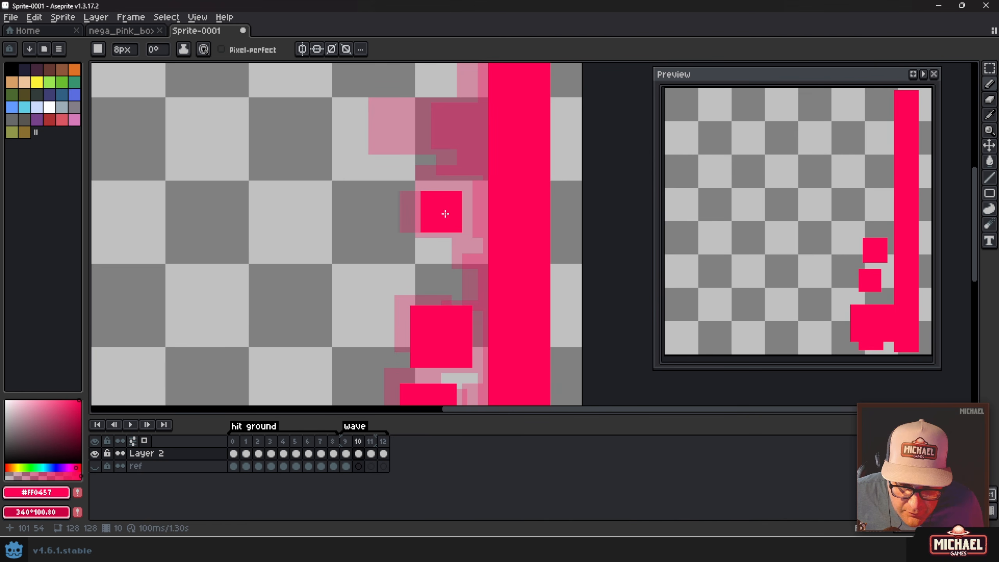
key(Left)
key(Right)
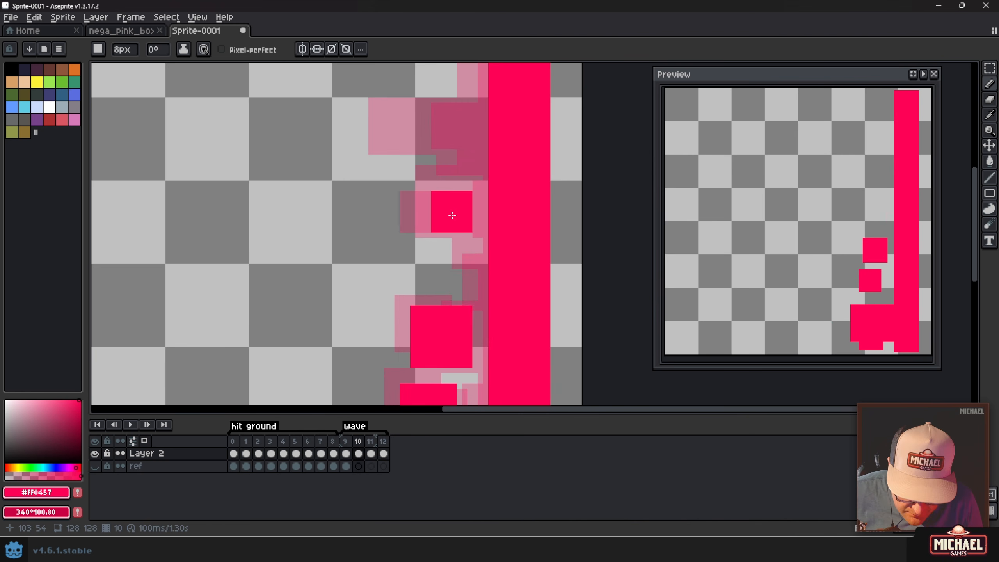
scroll(452, 217, up, 2)
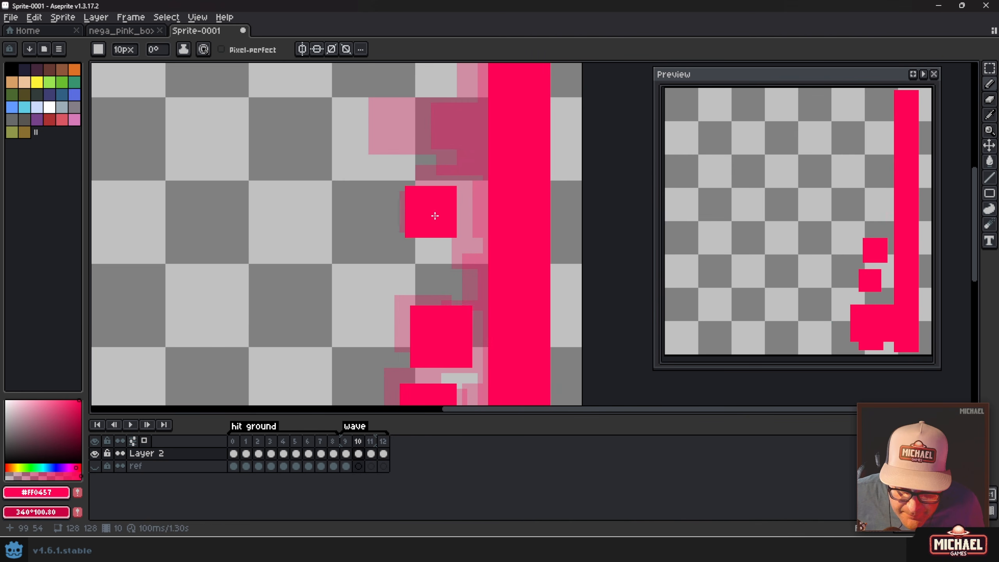
scroll(440, 212, up, 1)
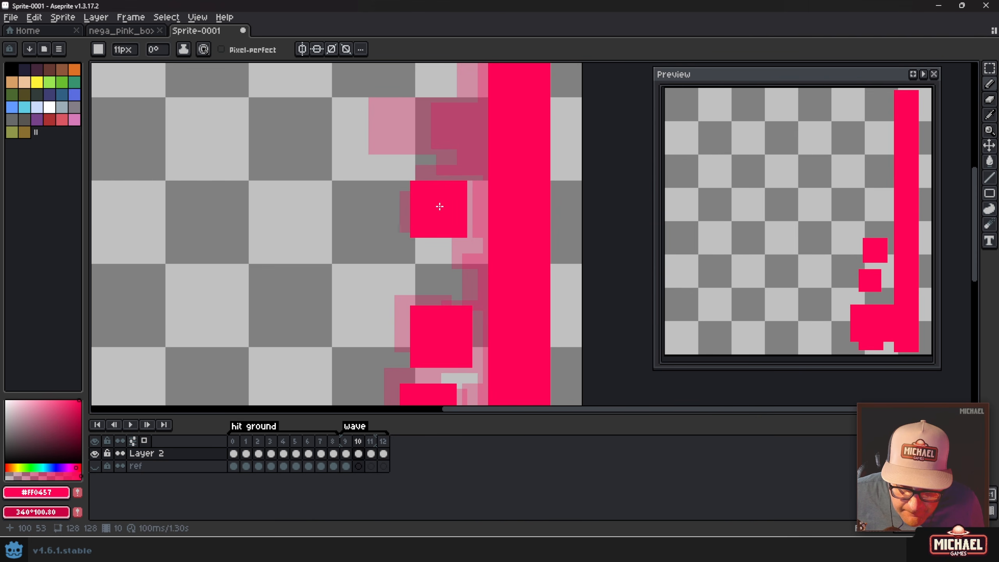
click(440, 201)
Stamp a square about 9 px wide near the bar's upper end and paint an 11 px thick arm jutting left below it
drag(444, 121, 416, 231)
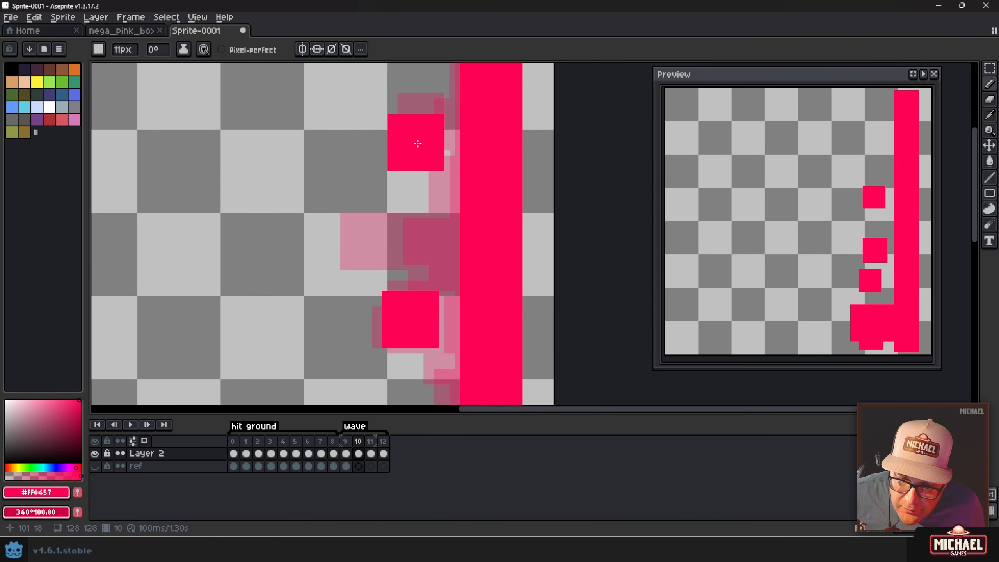
drag(417, 143, 417, 171)
scroll(417, 172, down, 3)
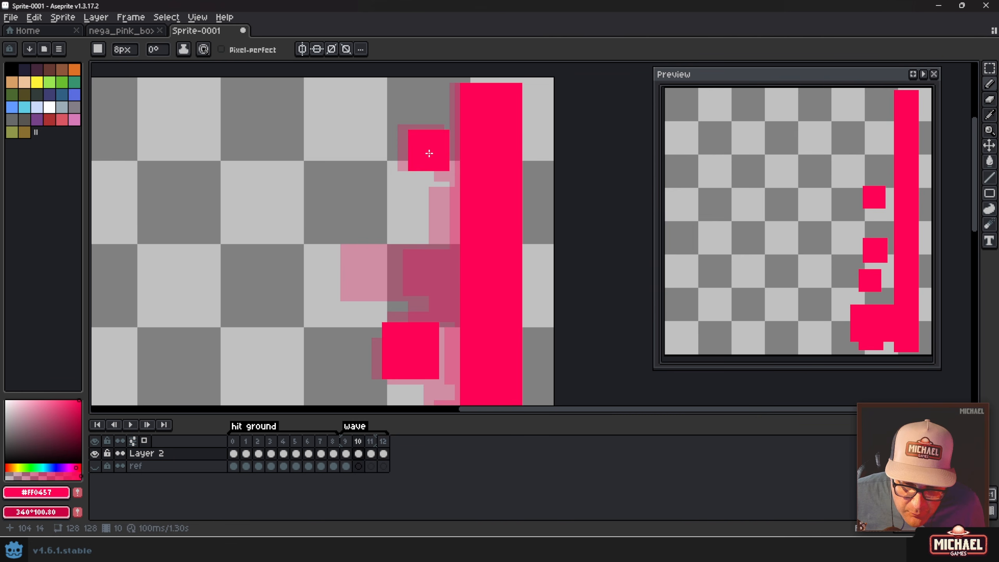
key(ctrl+y)
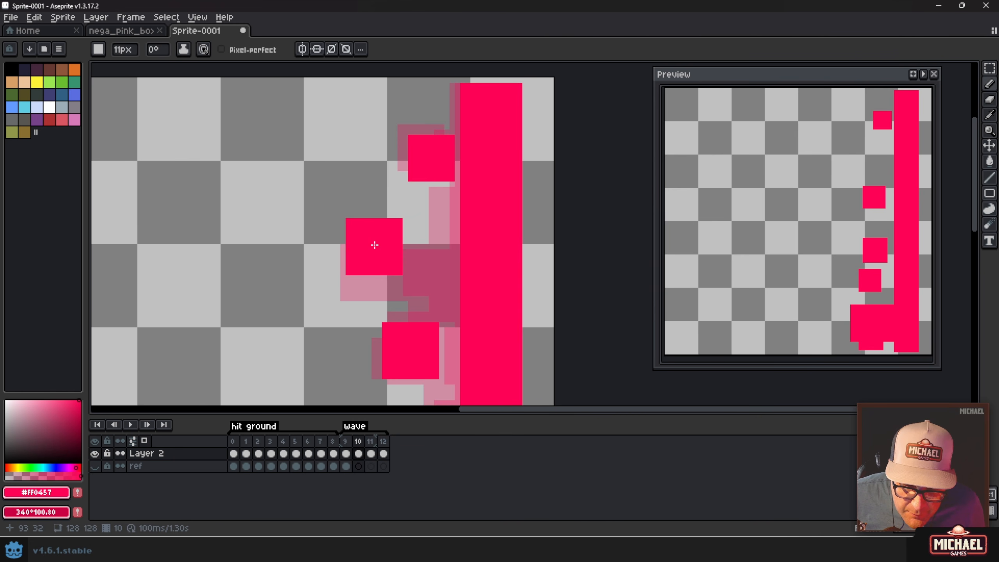
mouse_move(393, 274)
mouse_down()
mouse_move(434, 272)
mouse_move(463, 289)
mouse_move(454, 246)
mouse_up()
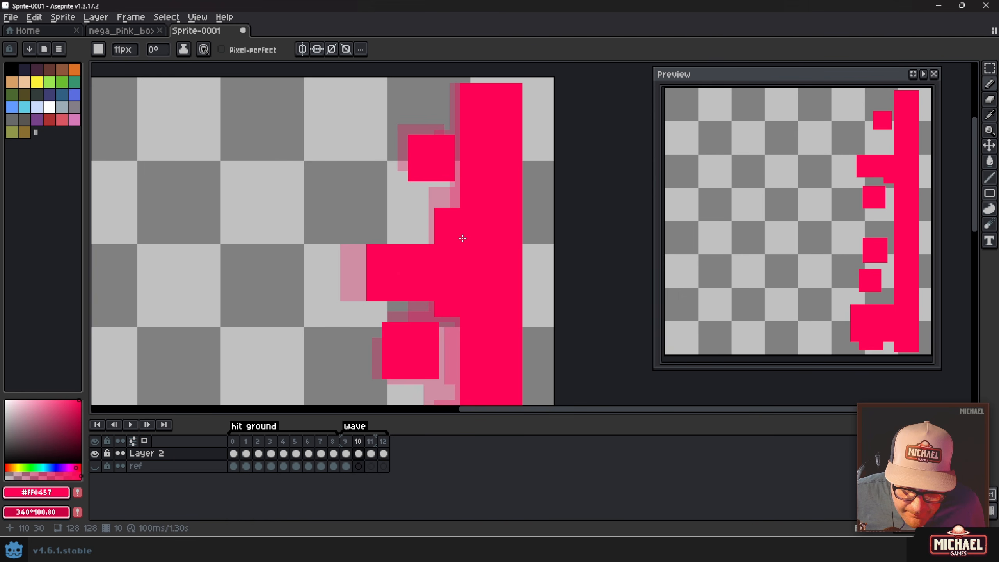
Compare the upper part of the bar across wave frames 9, 10 and 11, checking the arm and the squares' movement
key(comma)
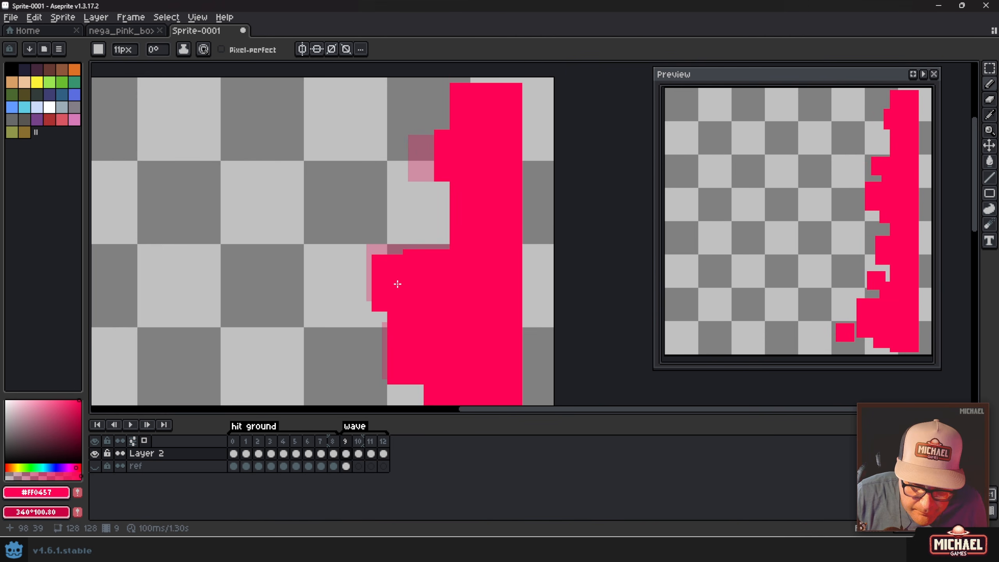
key(period)
key(period)
key(comma)
key(comma)
key(period)
key(period)
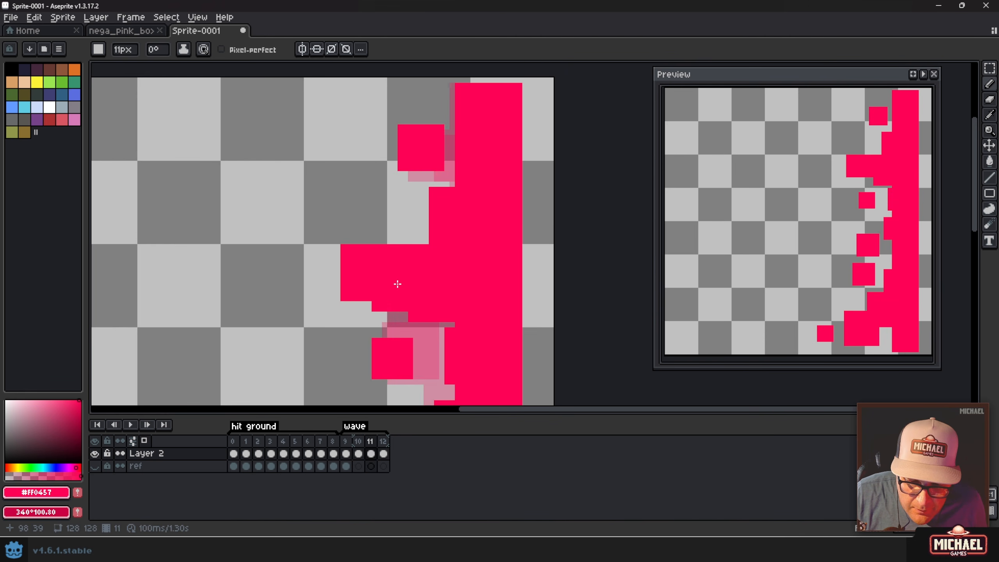
key(comma)
key(period)
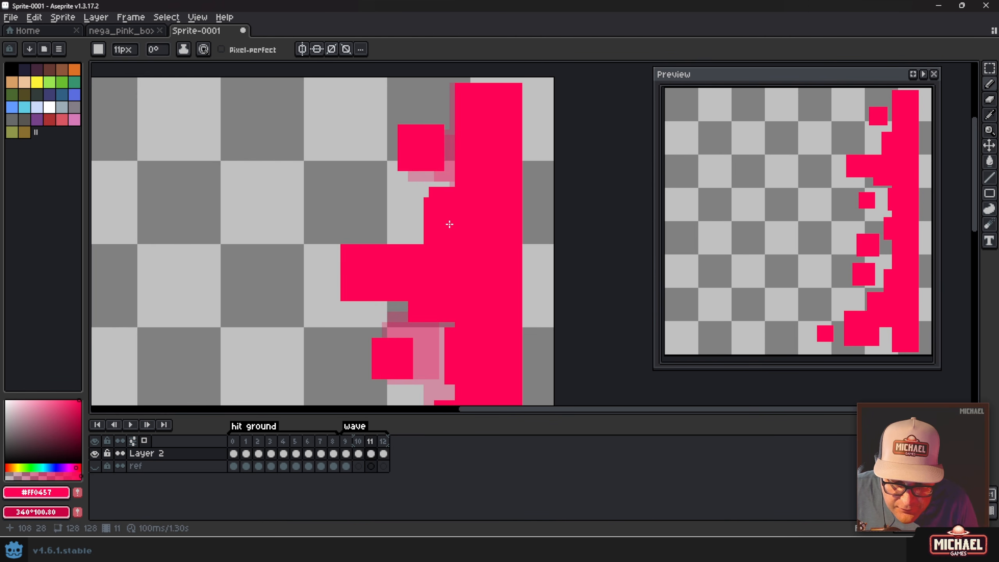
key(comma)
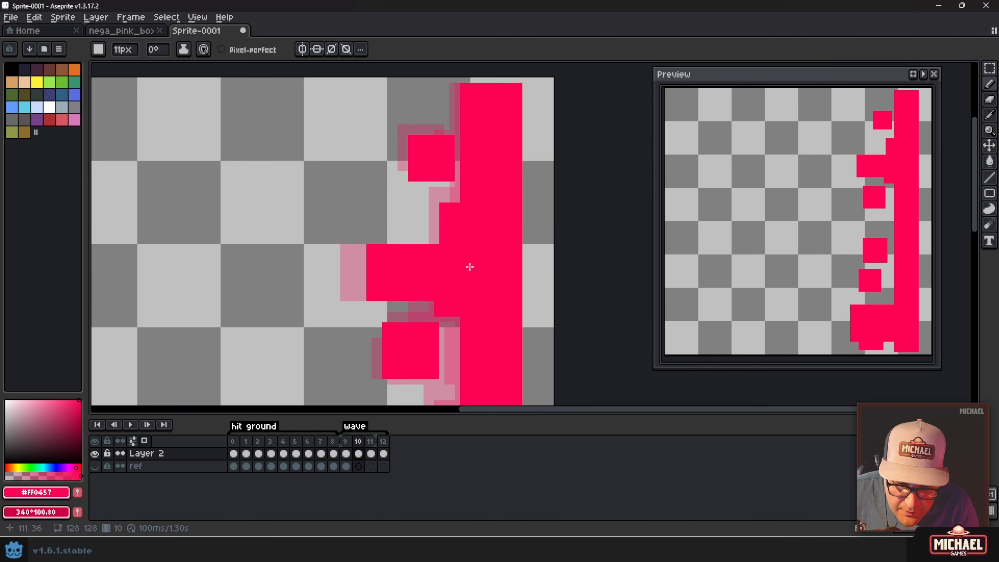
Paint uneven bumps along the bar's left edge in frame 10 with the 11 px brush, working down to the clump at its foot
drag(469, 267, 448, 181)
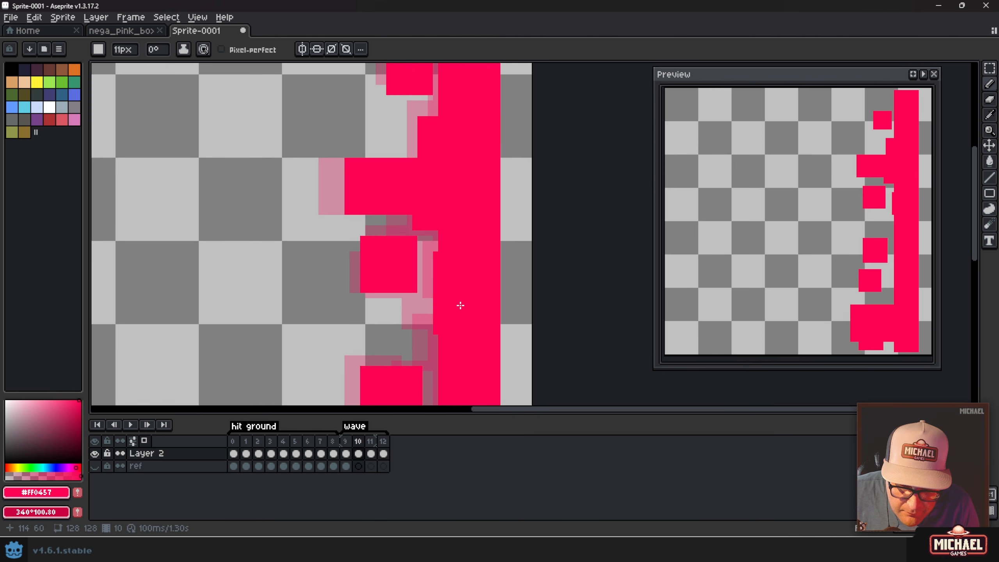
scroll(460, 306, down, 4)
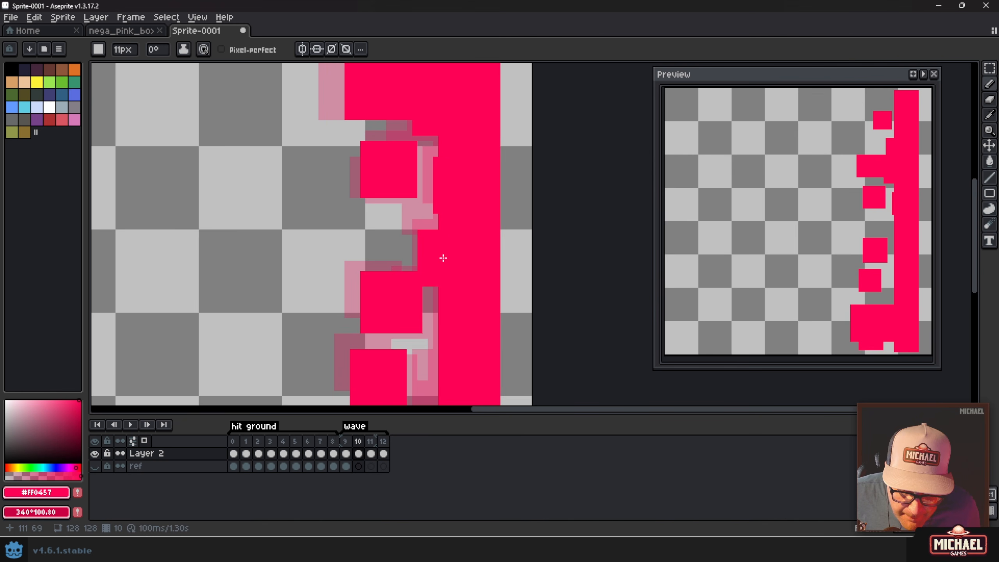
scroll(444, 262, down, 4)
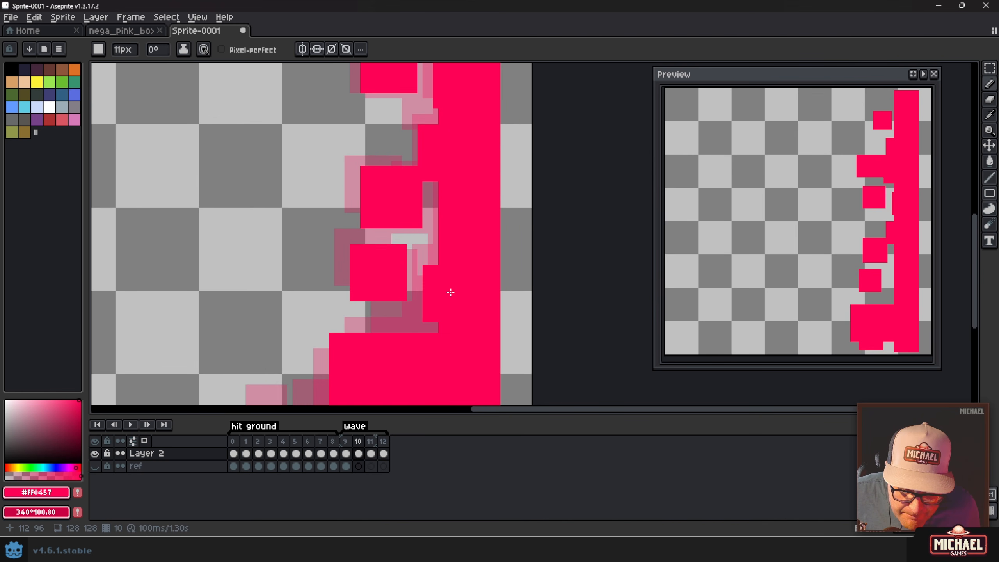
key(Right)
key(Left)
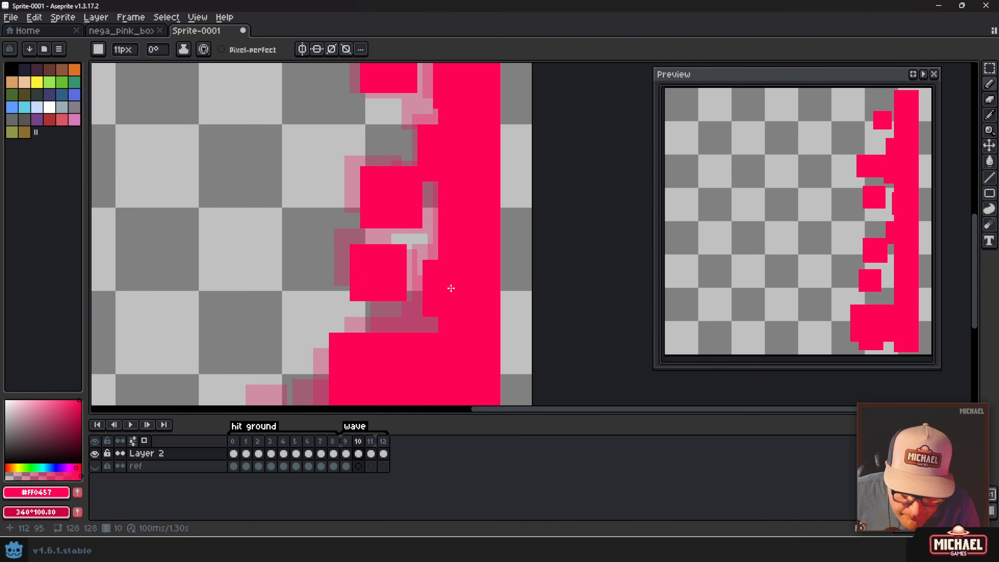
drag(451, 288, 437, 326)
scroll(405, 323, down, 3)
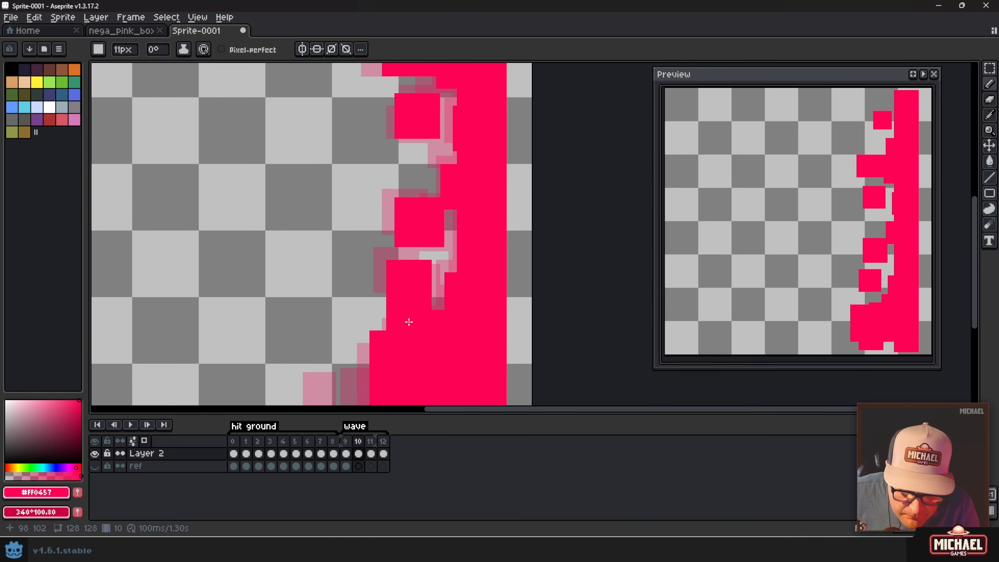
Start the preview playback and insert an empty frame after frame 11 of the wave animation
click(924, 75)
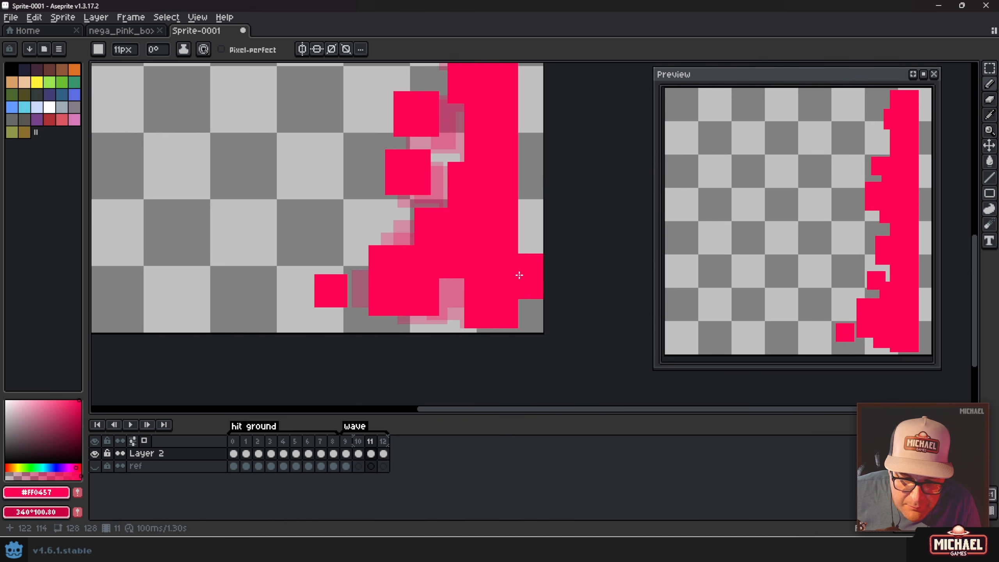
drag(483, 183, 474, 231)
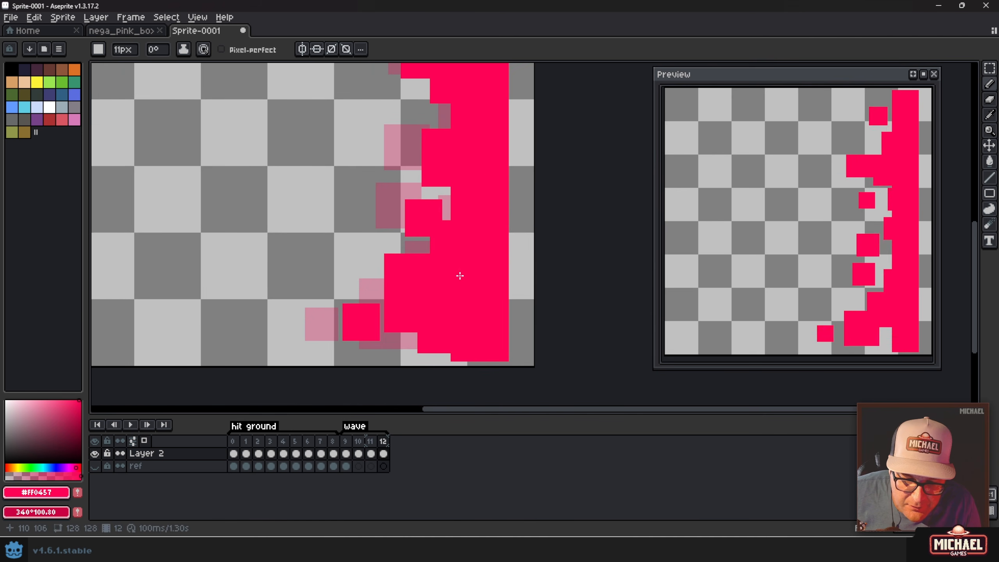
key(Left)
key(alt+b)
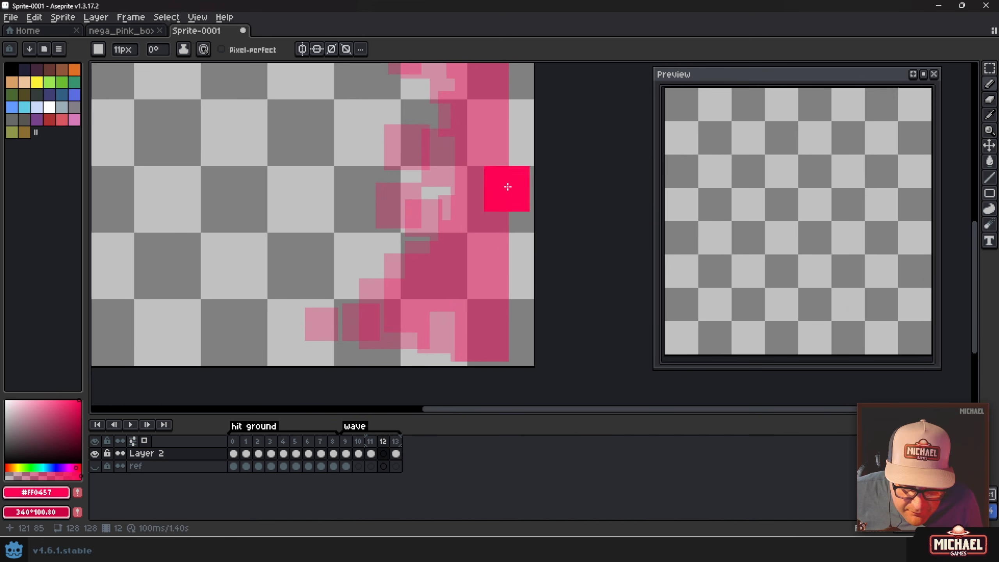
Paint a straight vertical pink column 12 px wide from the top to the bottom of the canvas in frame 12, aligned with the onion skin
drag(480, 139, 481, 231)
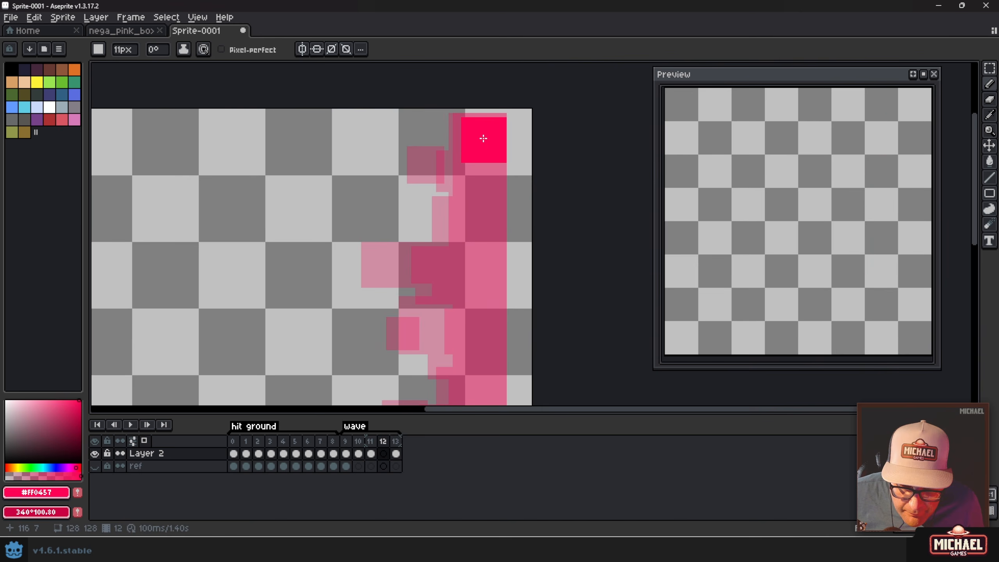
key(plus)
click(484, 138)
scroll(484, 236, down, 8)
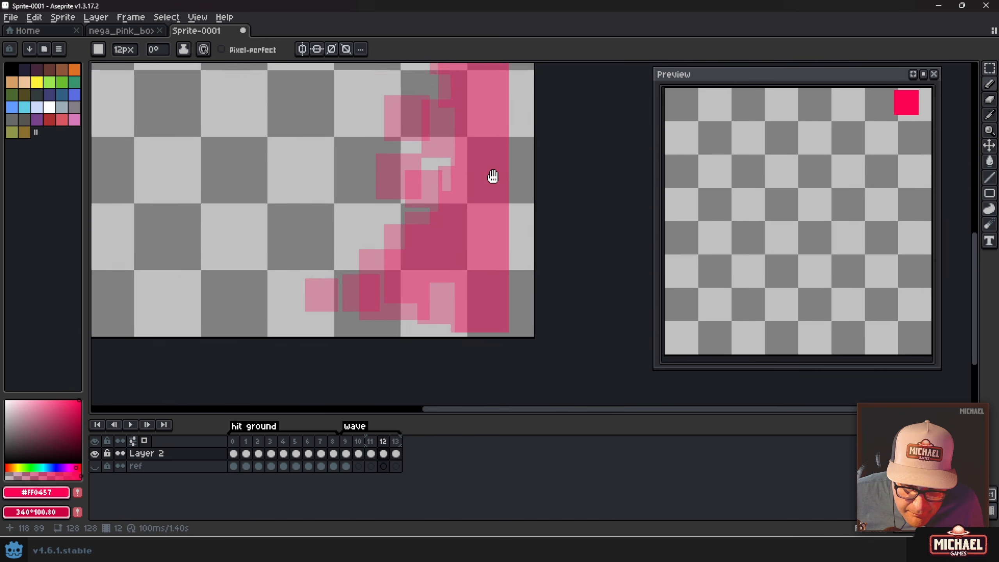
shift+click(485, 289)
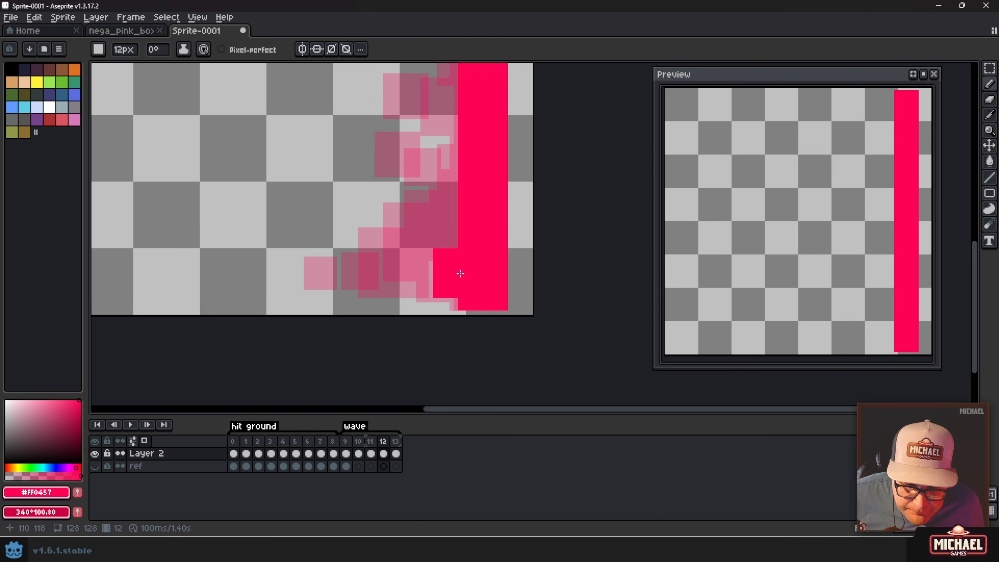
Reduce the brush size to 11 px and undo the trial block beside the column's base
key(minus)
key(minus)
click(444, 252)
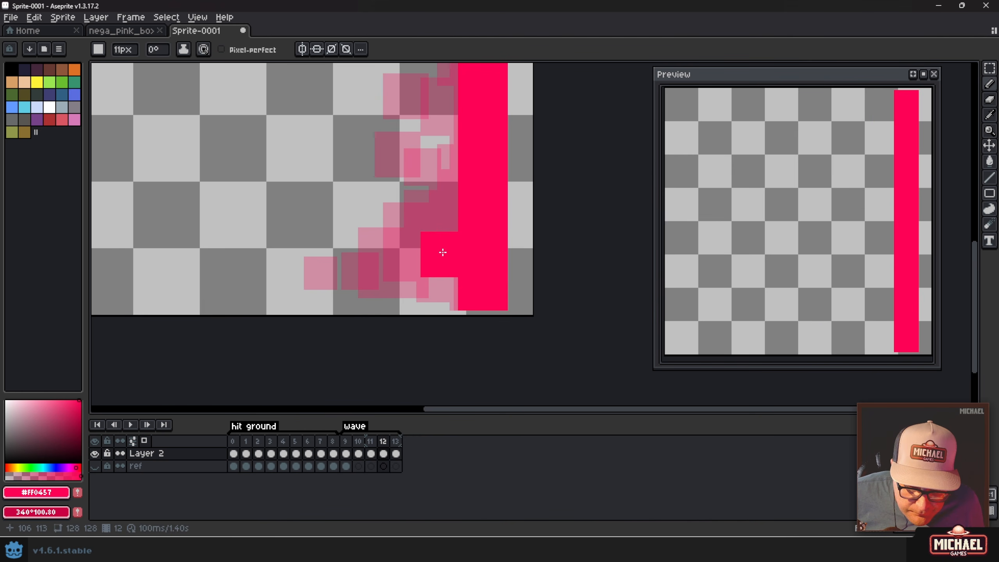
key(ctrl+z)
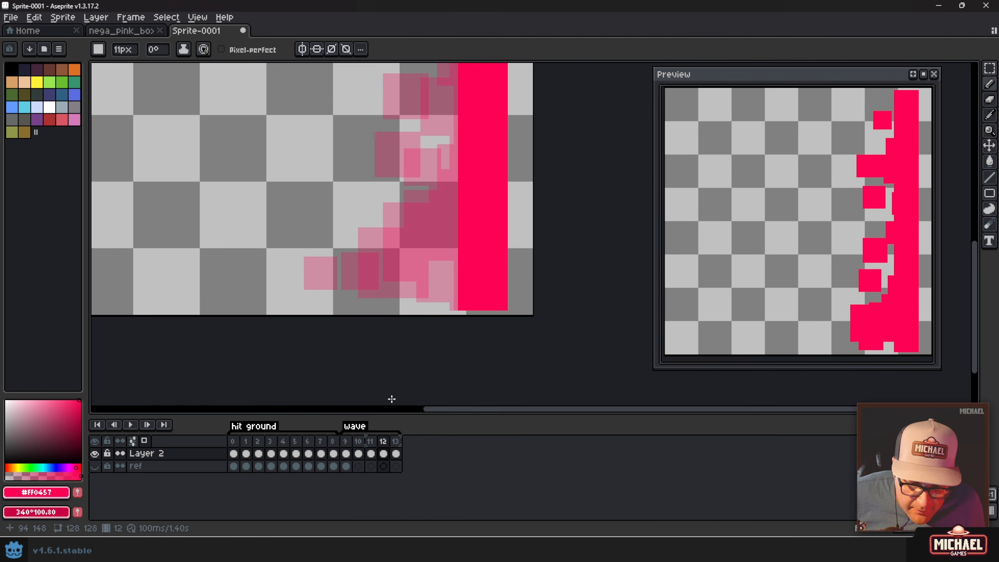
Compare the lower part of the new frame 12 with the wave shapes in frames 11 and 13
click(381, 445)
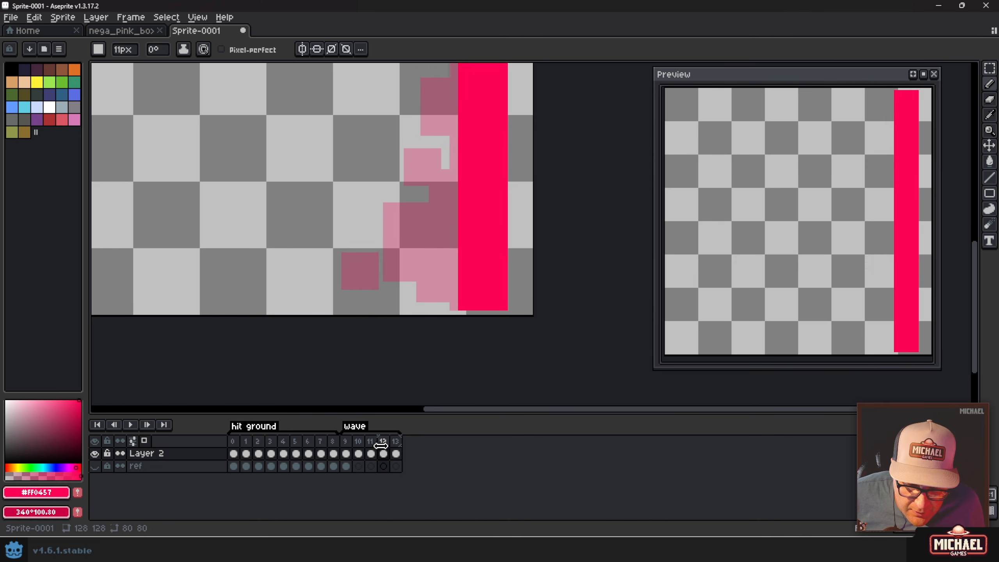
click(372, 443)
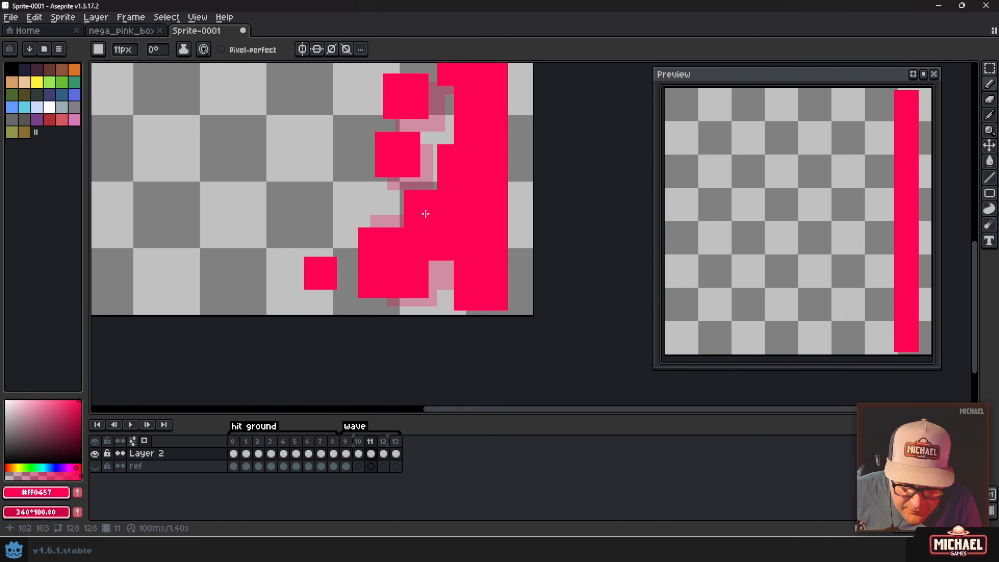
key(Right)
key(Left)
key(Right)
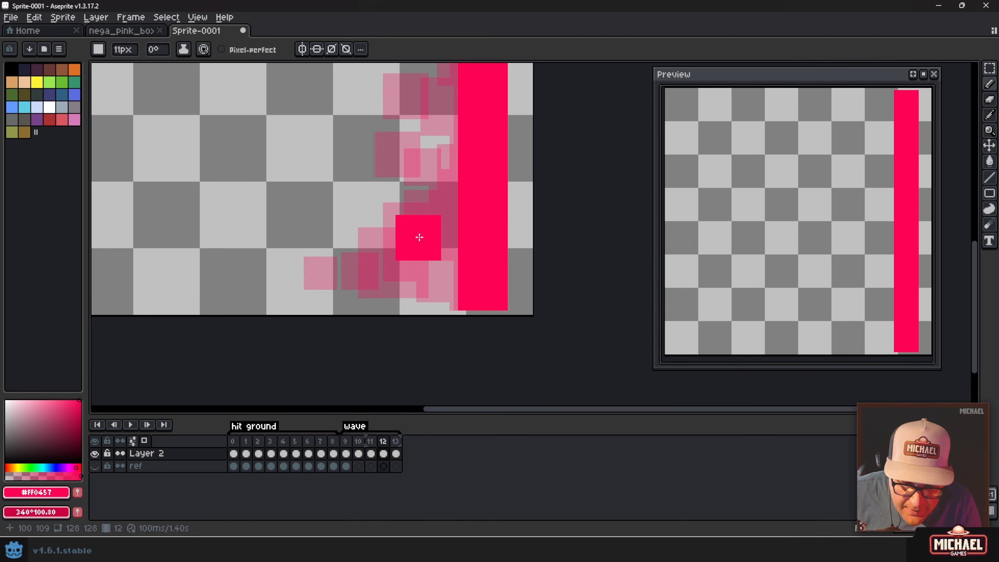
key(Right)
key(Left)
key(Left)
key(Right)
key(Right)
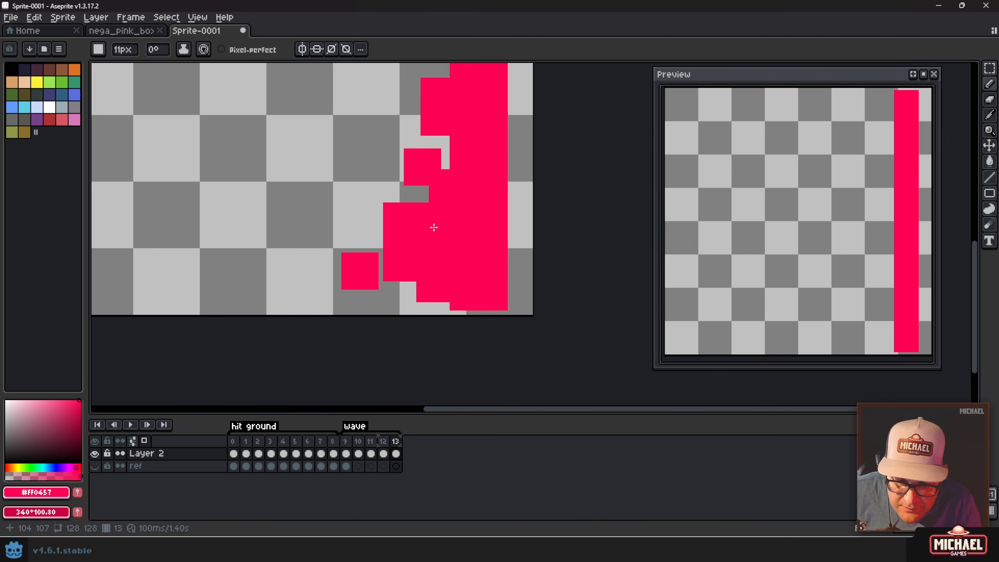
key(Left)
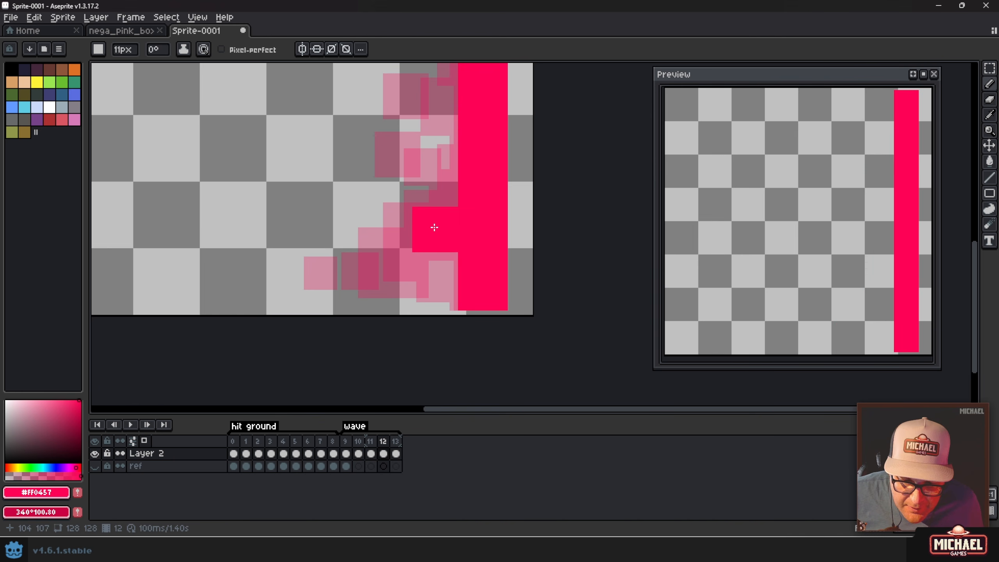
Paint a wider base on the lower left of the column in frame 12 with the 11 px brush
mouse_move(453, 223)
mouse_down()
mouse_move(420, 246)
mouse_move(429, 275)
mouse_up()
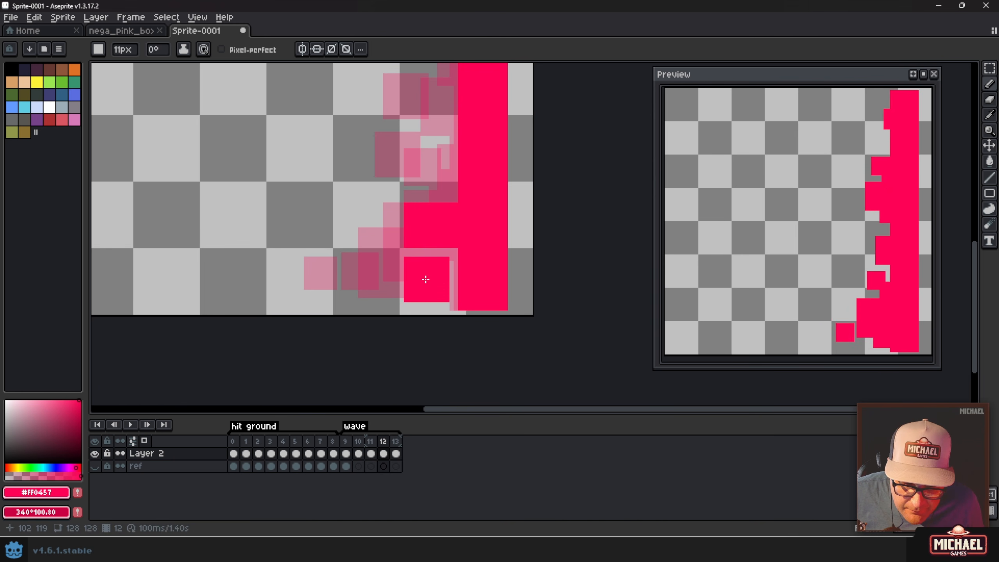
drag(443, 166, 444, 329)
key(Right)
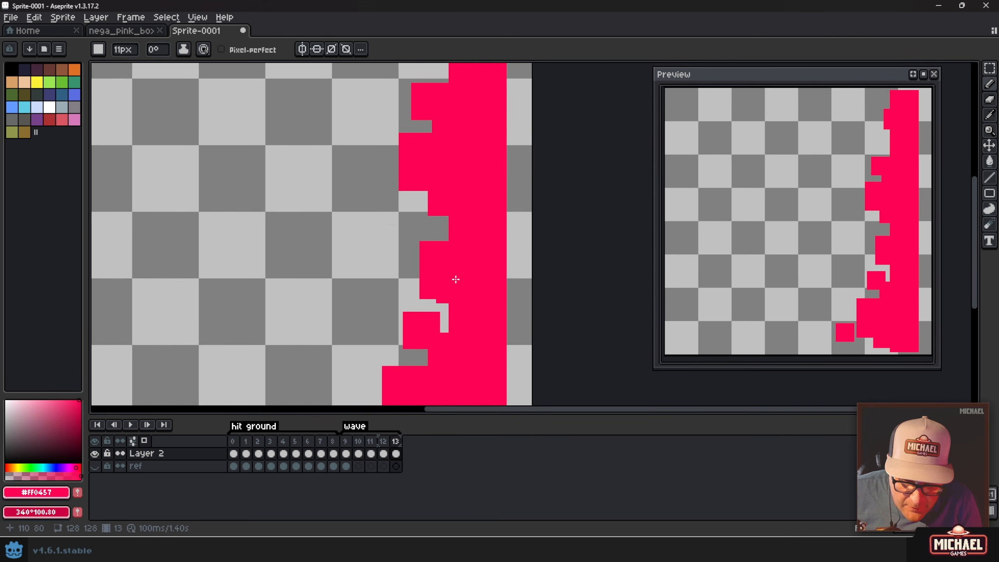
key(Left)
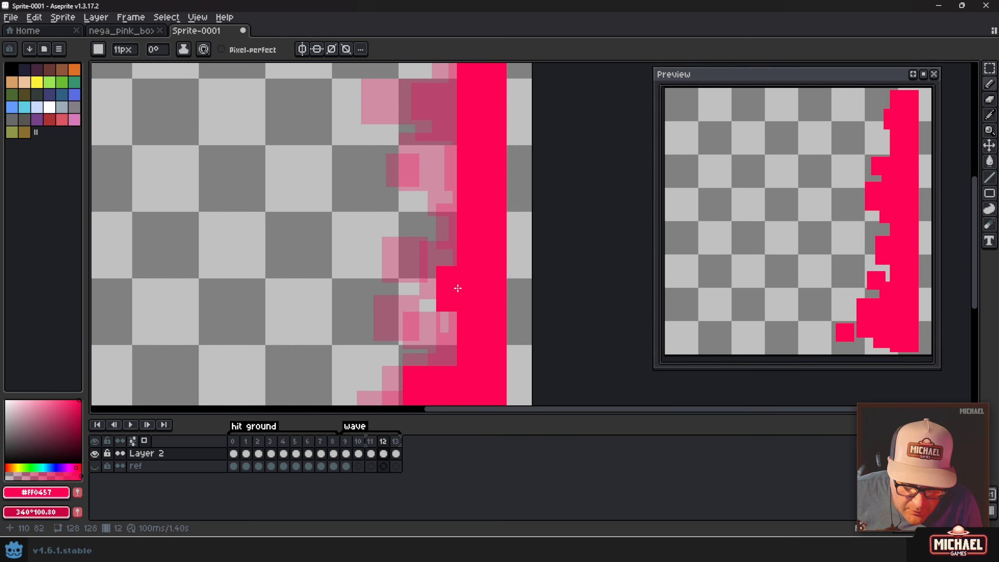
Add a 14 px block to the column's left edge above the base in frame 12, checking it against the adjacent frames
key(plus)
key(plus)
key(plus)
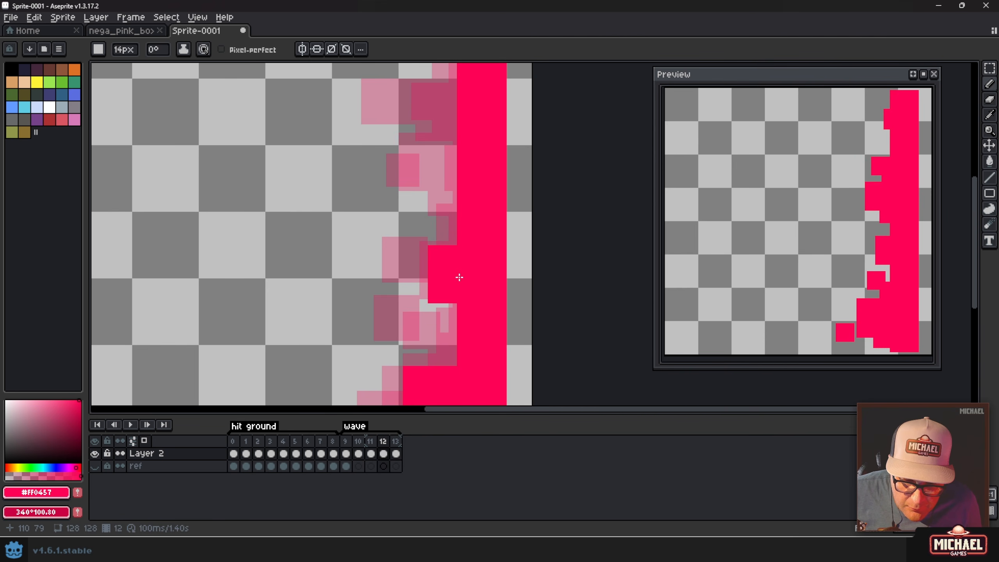
drag(458, 277, 458, 318)
key(ctrl+z)
key(Left)
key(Right)
key(Right)
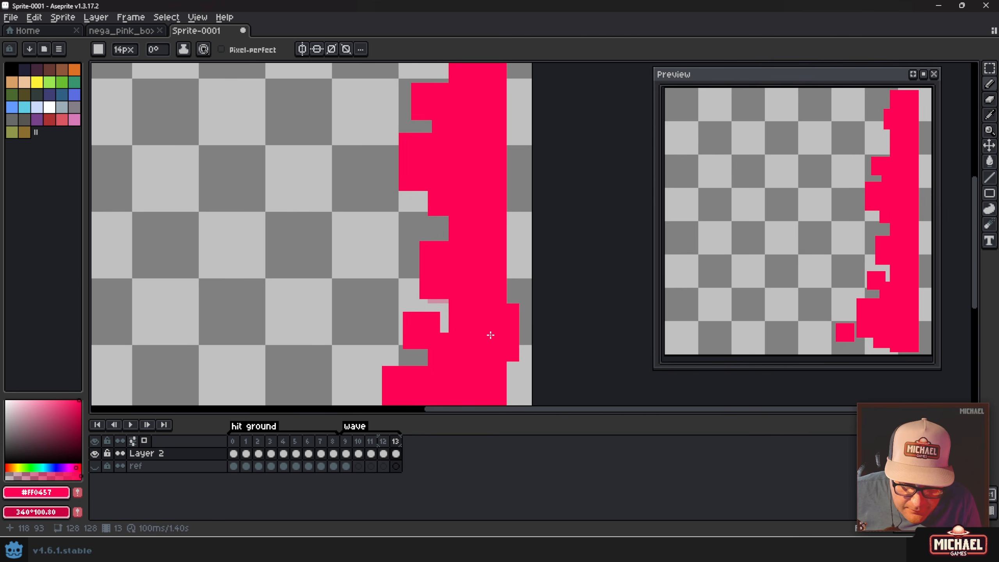
key(Left)
Extend the base of frame 12 upward with overlapping blocks, finishing with an 11 px block on its left edge
click(454, 362)
drag(467, 380, 446, 353)
key(minus)
key(minus)
key(minus)
click(434, 351)
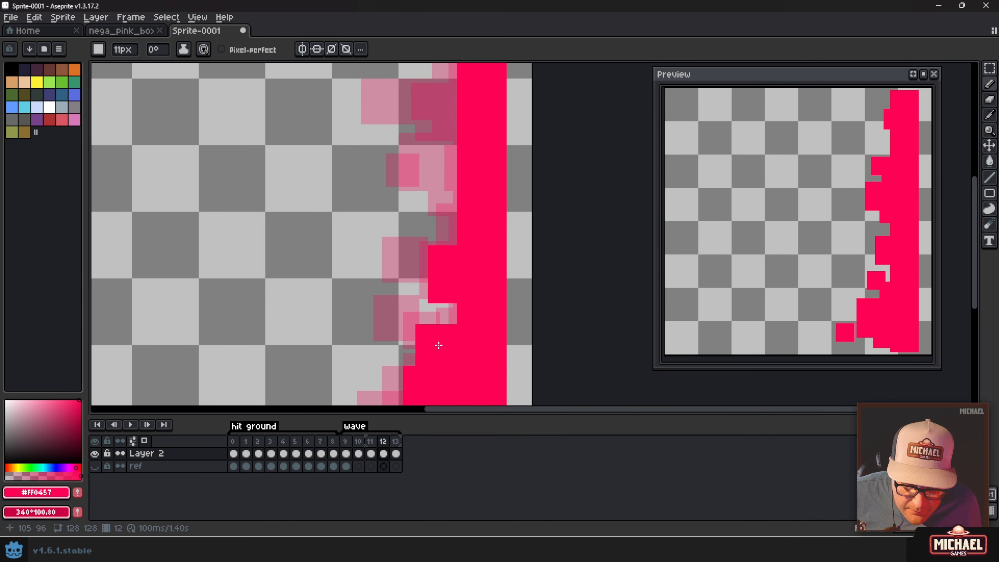
key(Left)
key(Right)
key(Right)
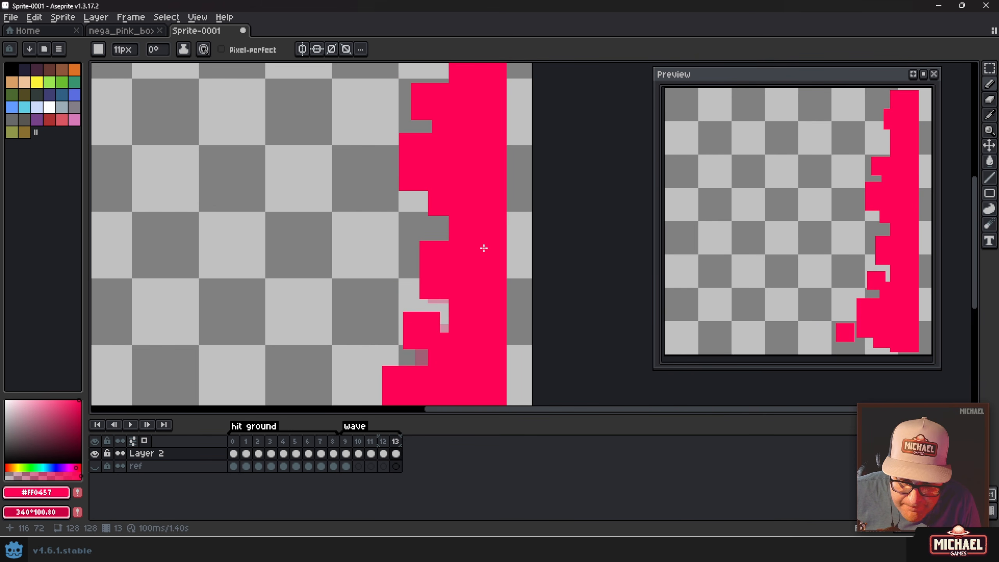
Paint an 11 px block projecting from the left edge of the column's upper part in frame 12
scroll(483, 248, up, 3)
key(Left)
key(Right)
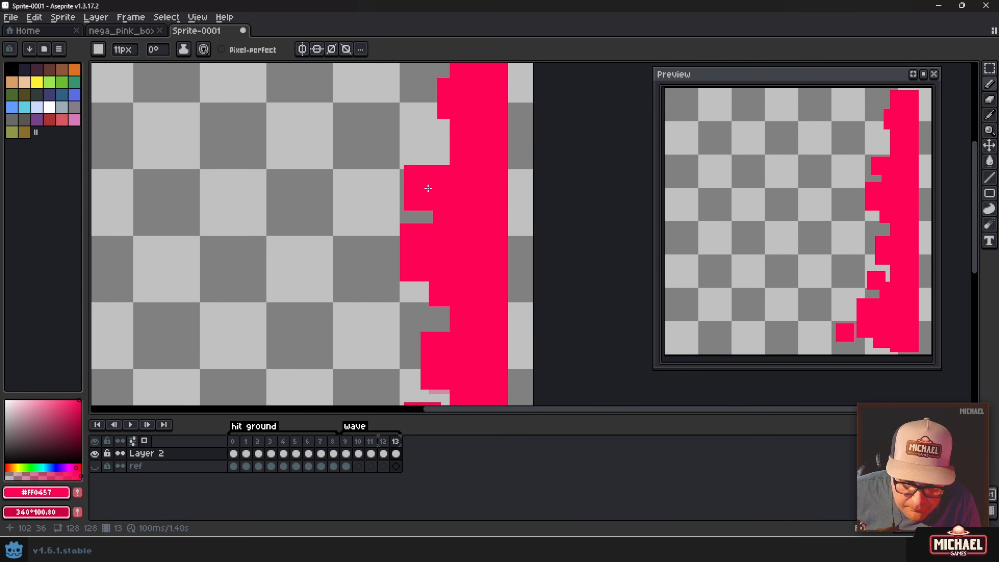
key(Left)
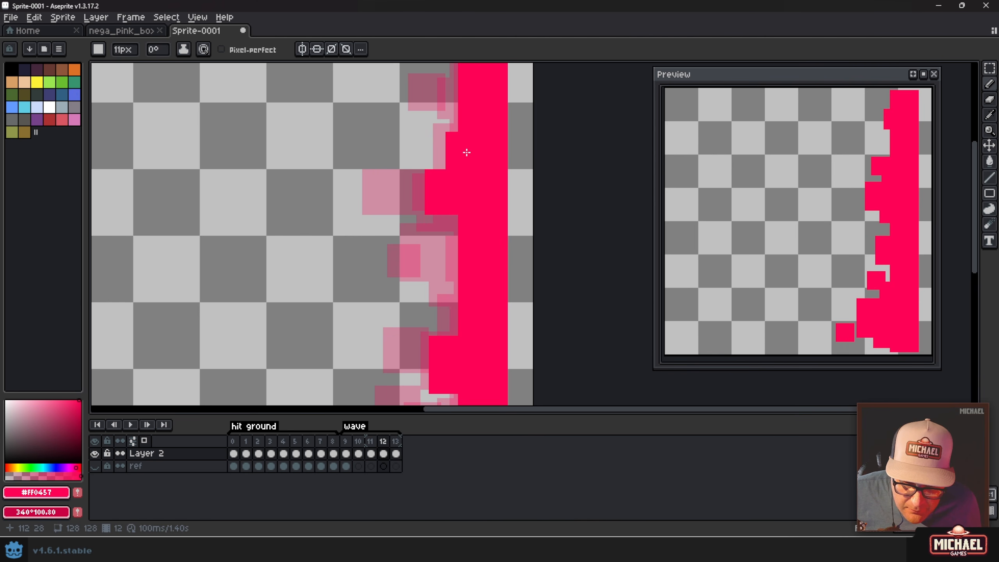
Roughen the left edge near the top of the column in frame 12 with small protruding steps
scroll(467, 152, up, 3)
key(Left)
key(Right)
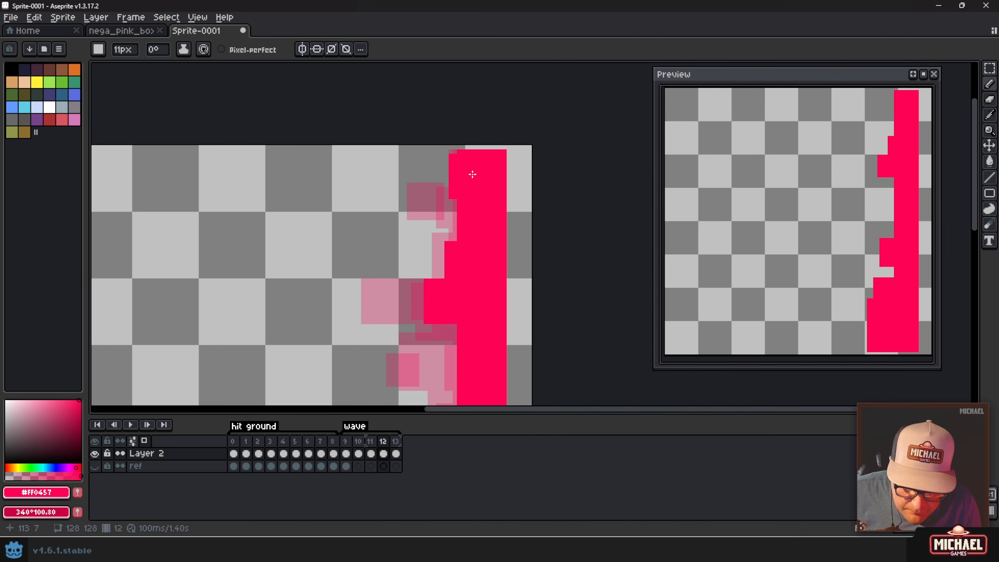
drag(482, 213, 464, 225)
Paint stepped bumps along the left edge of the column's middle section in frame 12, between the existing blocks
scroll(463, 212, down, 3)
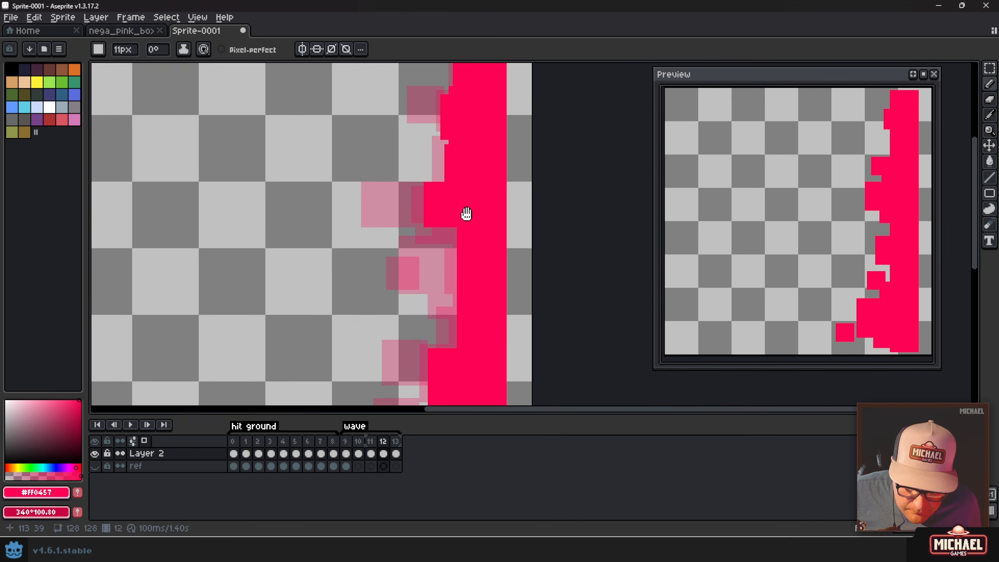
click(452, 266)
mouse_move(453, 266)
mouse_down()
mouse_move(461, 297)
mouse_move(464, 253)
mouse_up()
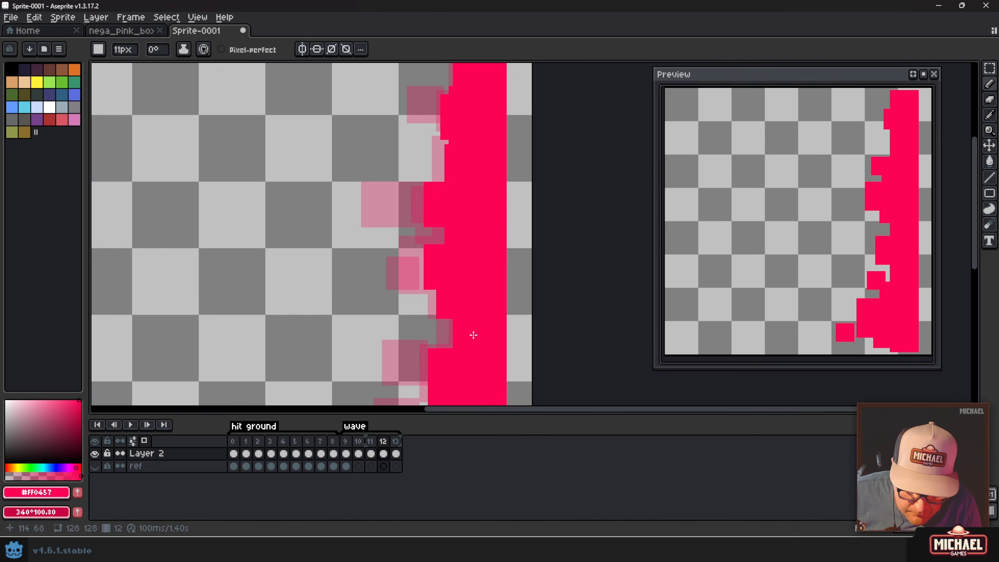
key(Left)
key(Right)
click(493, 334)
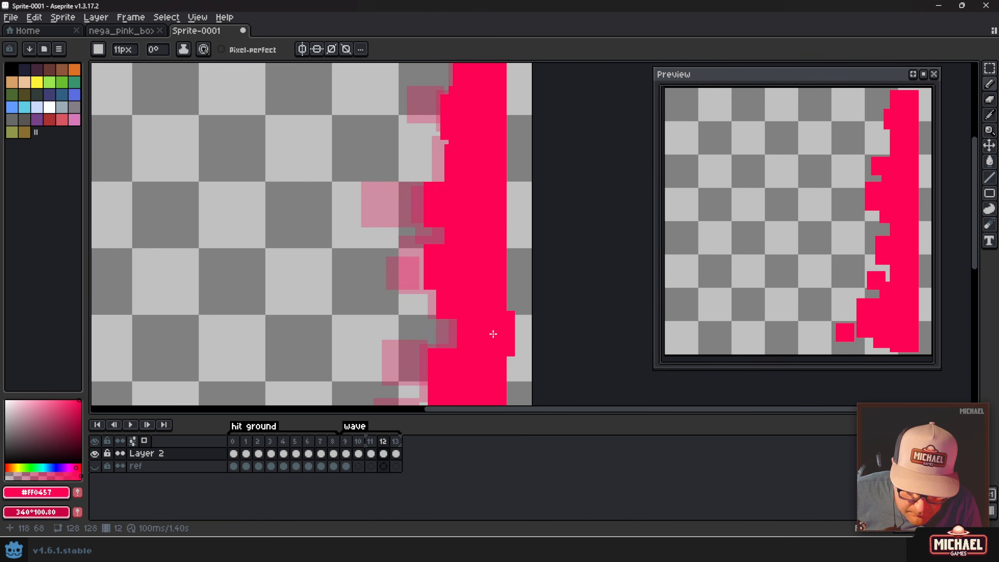
Compare the bumps in the column's middle section between frames 12 and 13
key(Right)
scroll(463, 179, down, 1)
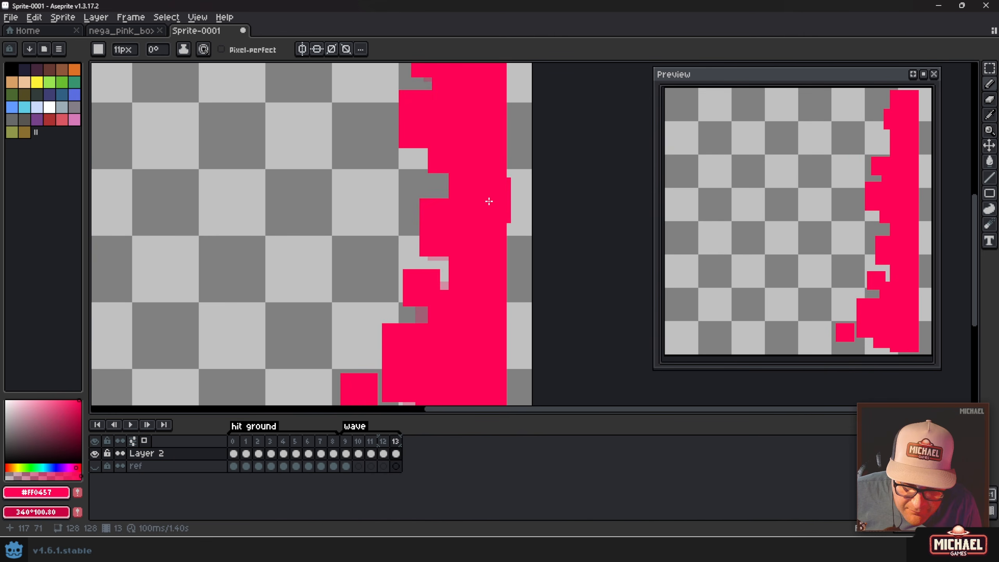
key(Left)
key(Right)
key(Left)
key(Right)
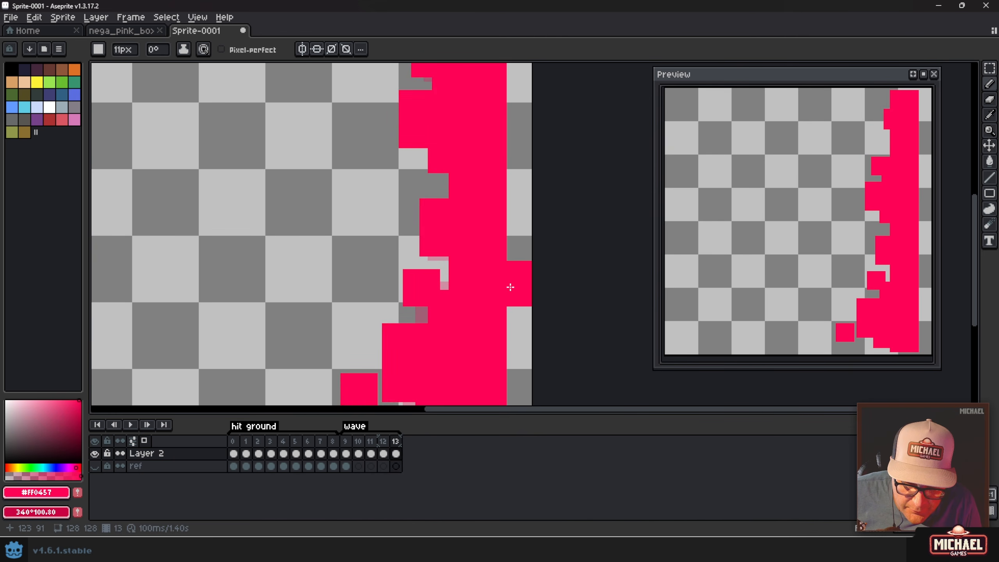
key(Left)
key(Right)
Examine how the wave's base and the detached block beside it move across frames 11, 12 and 13
drag(452, 307, 465, 231)
key(Left)
key(Right)
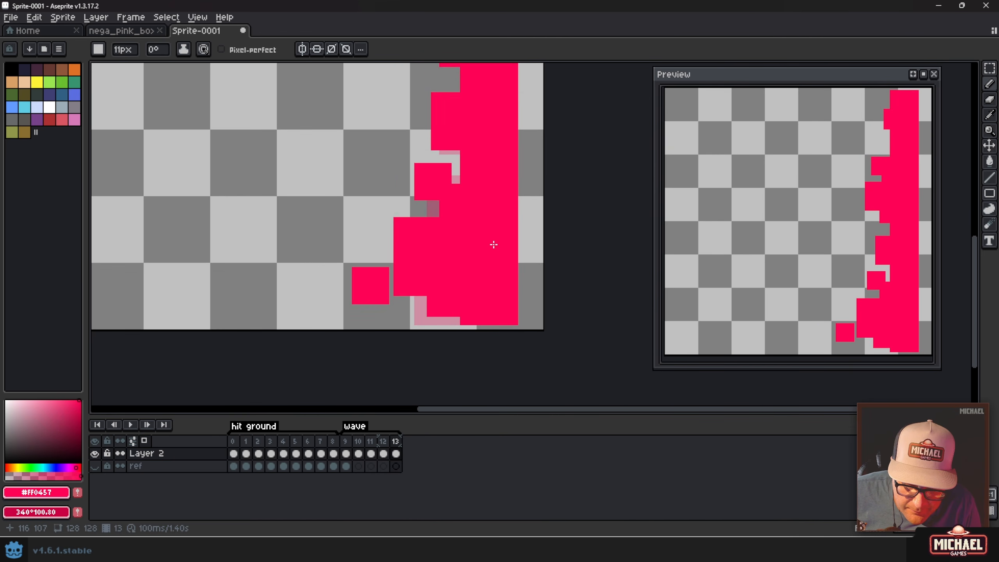
key(Left)
key(Right)
key(Left)
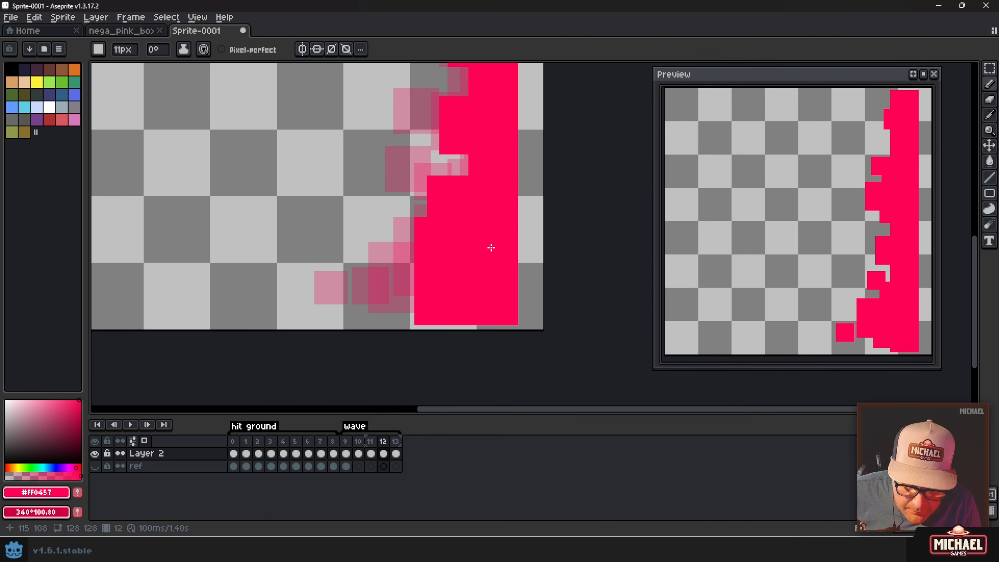
key(Right)
key(Left)
key(Left)
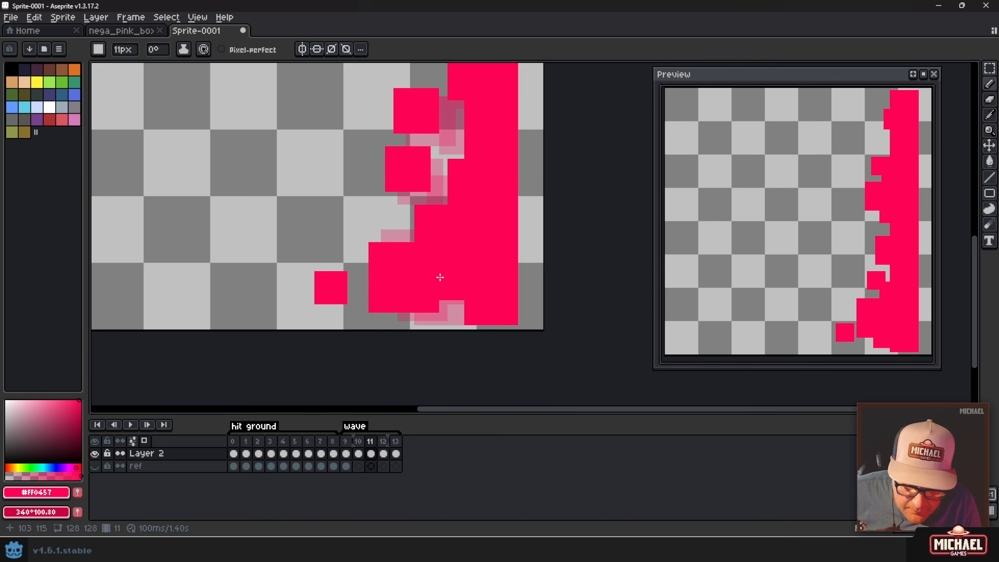
key(Right)
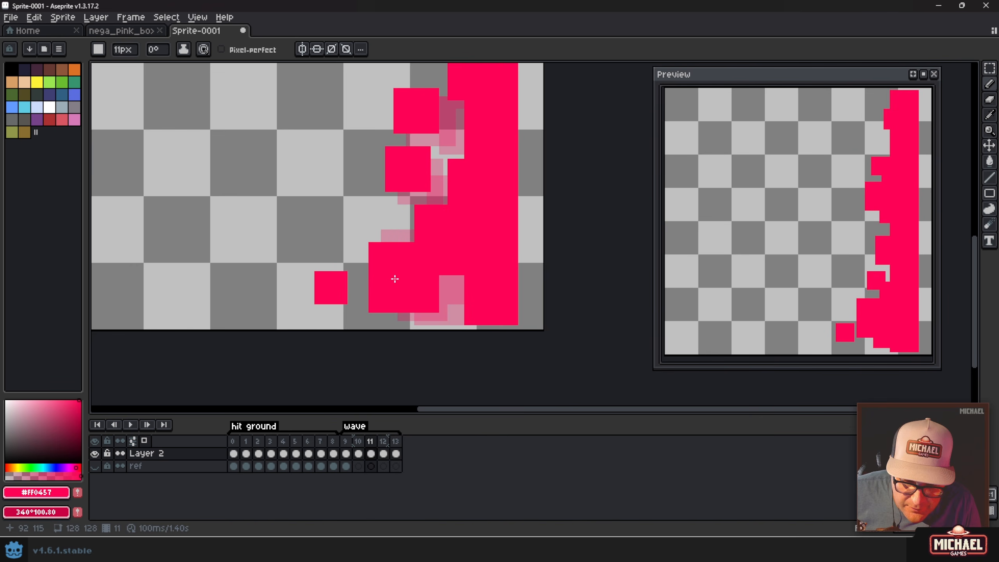
key(Right)
key(Right)
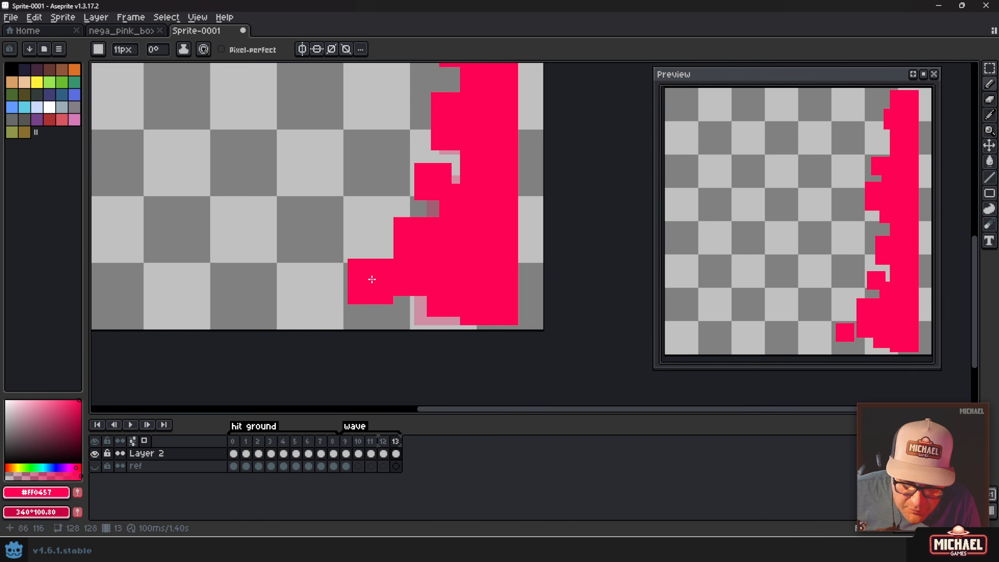
key(Left)
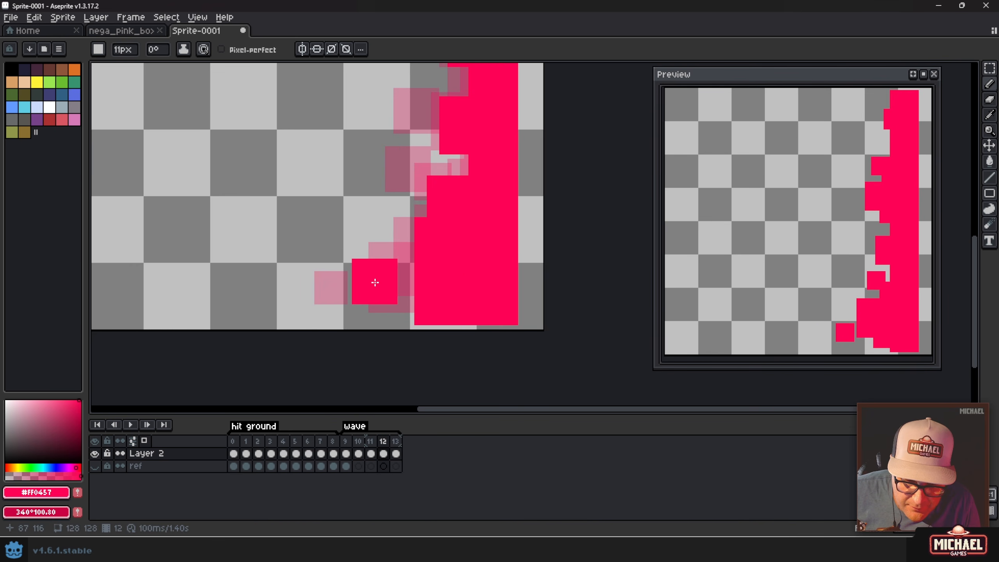
key(Right)
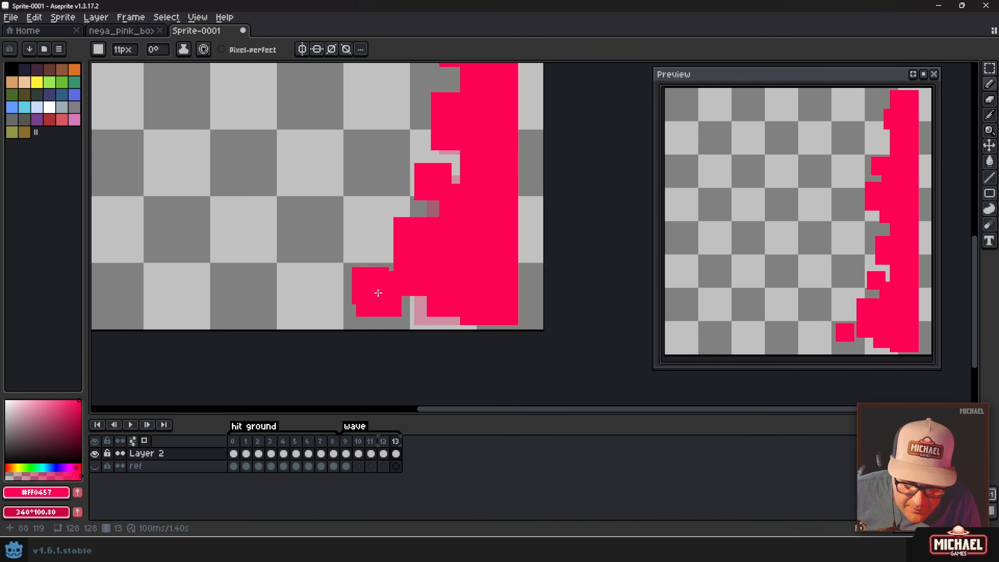
Compare the wave's lower edge and the detached base block between frames 11, 12 and 13
key(Left)
key(Right)
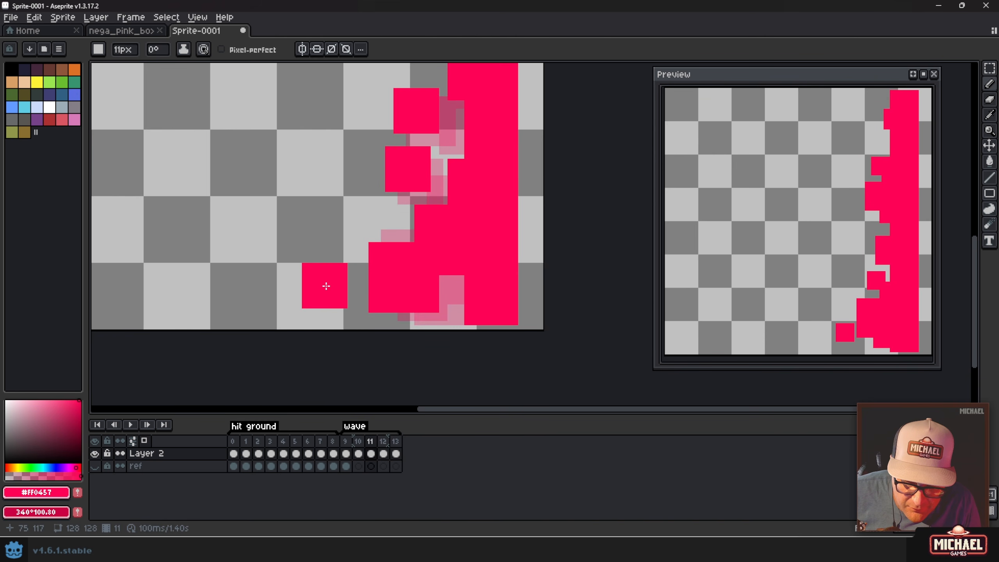
key(Left)
key(Right)
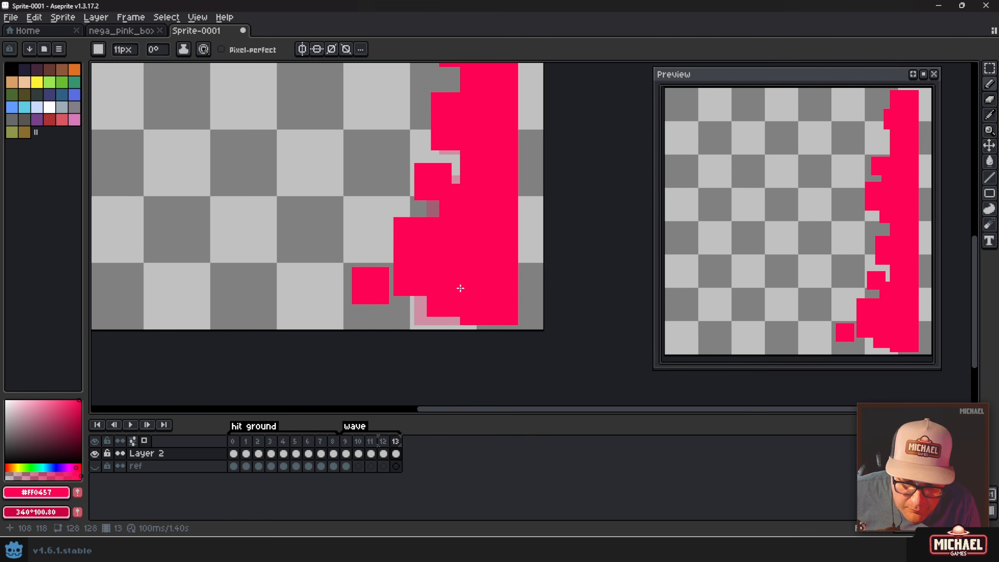
key(Left)
key(Left)
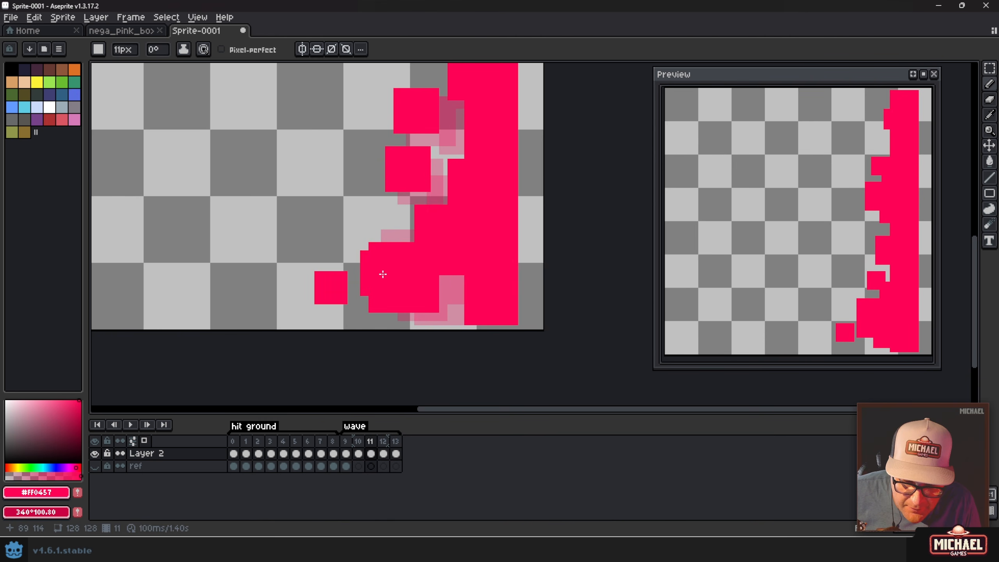
key(Right)
key(Right)
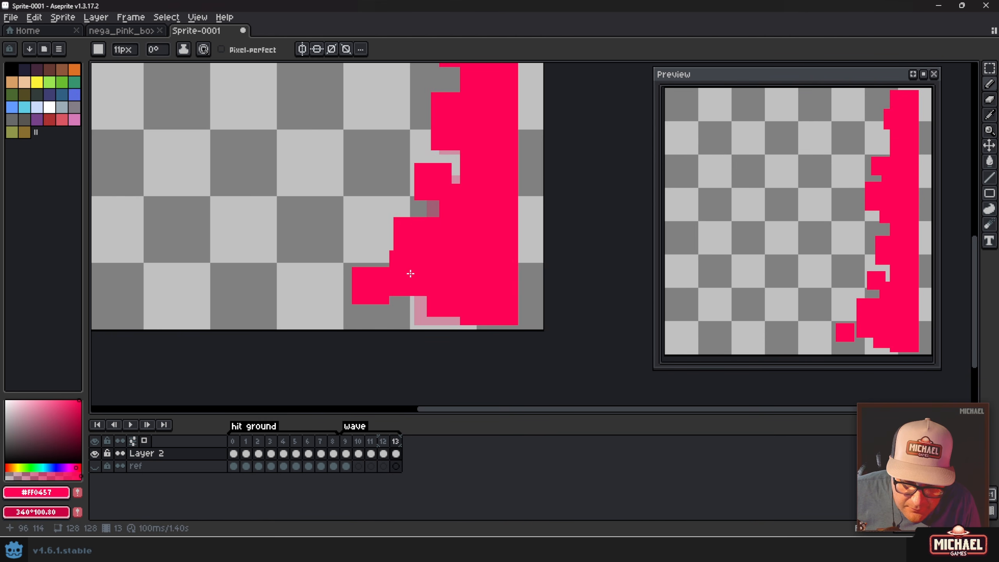
key(Left)
key(Right)
Paint an 11 px block onto the column's left edge just above the base in frame 12
key(Left)
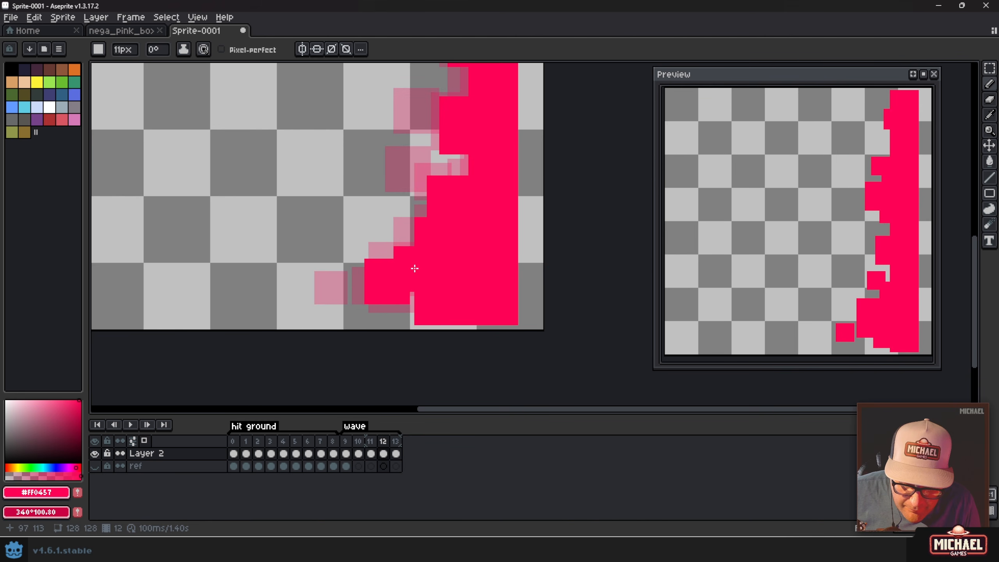
key(Right)
key(Left)
click(418, 243)
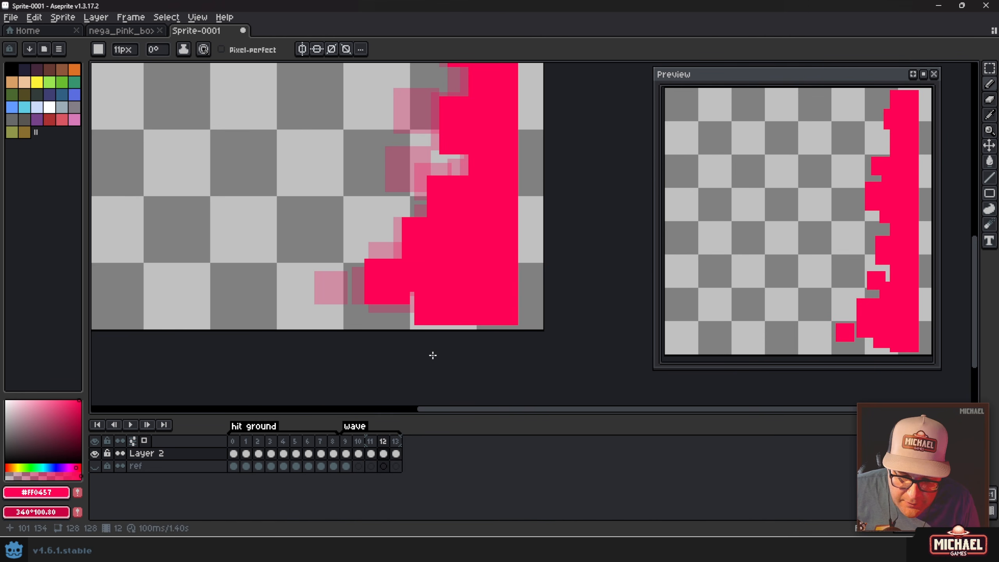
Step back and forth through the wave frames to check how the column's edge moves
key(Left)
key(Left)
key(Left)
key(Right)
key(Right)
key(Right)
key(Right)
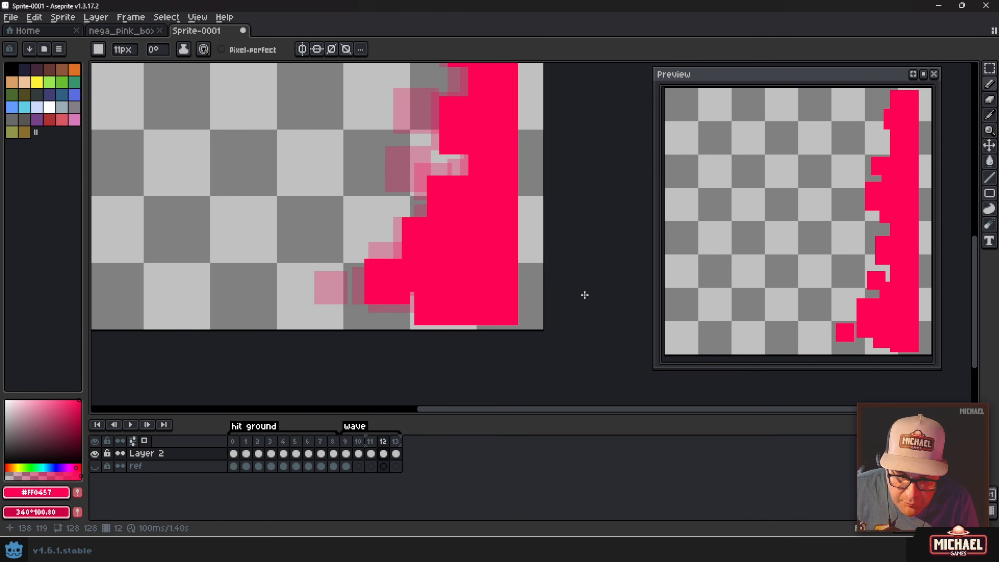
key(Left)
key(Left)
key(Left)
key(Left)
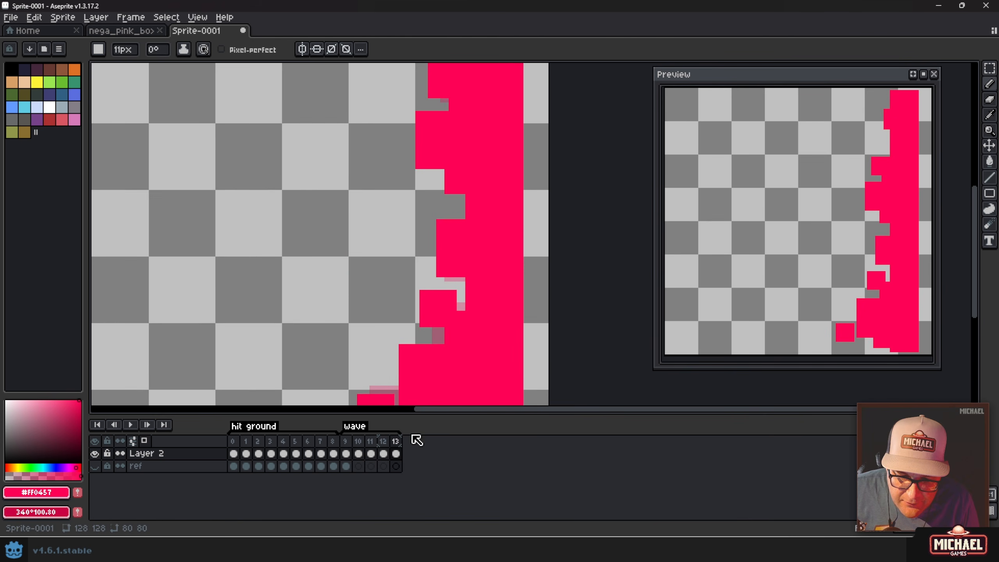
Compare frame 13 with frame 9, the first of the wave tag, and delete frame 13
click(346, 443)
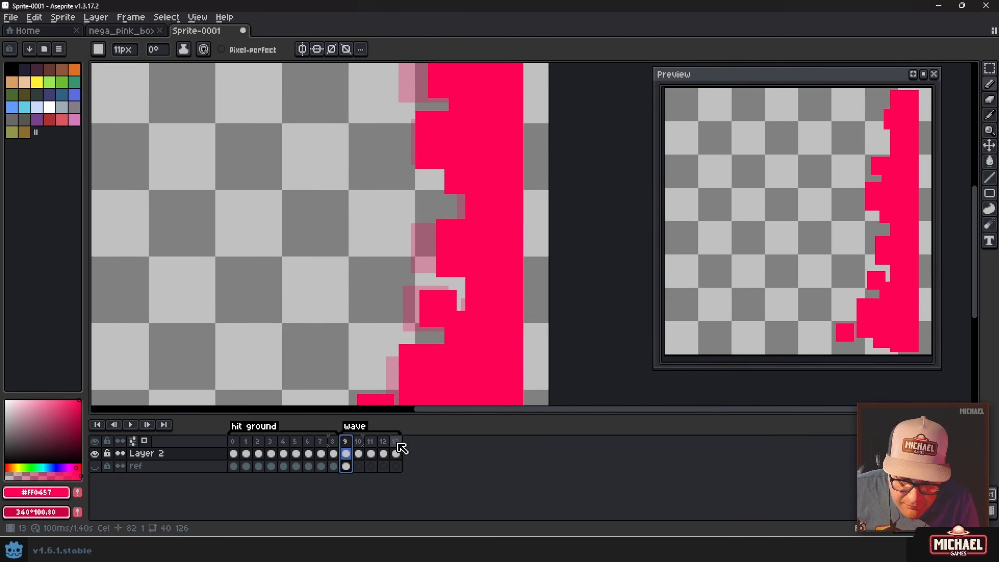
click(397, 443)
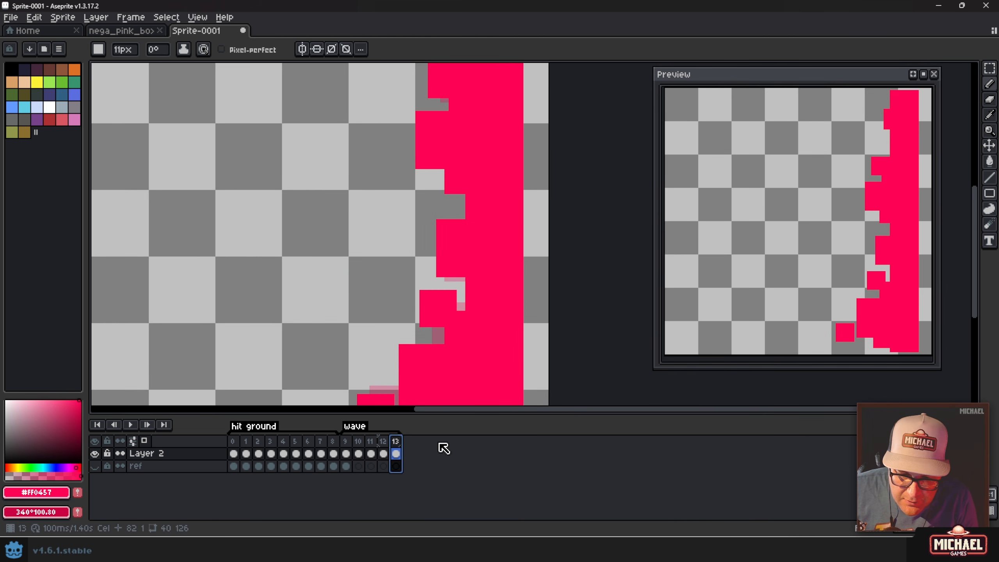
key(alt+Delete)
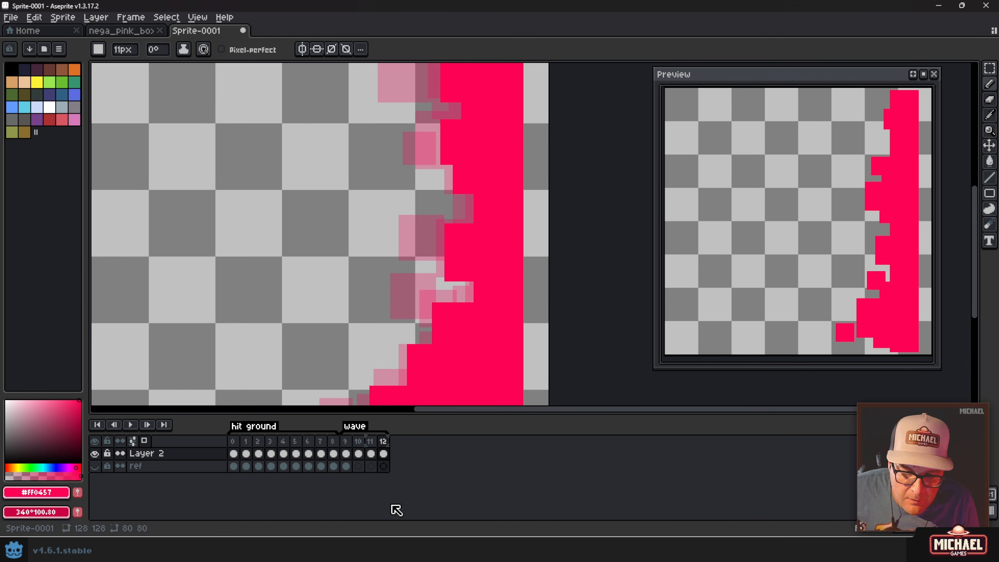
Examine the wave's base and middle blocks across frames 9 to 12
click(346, 451)
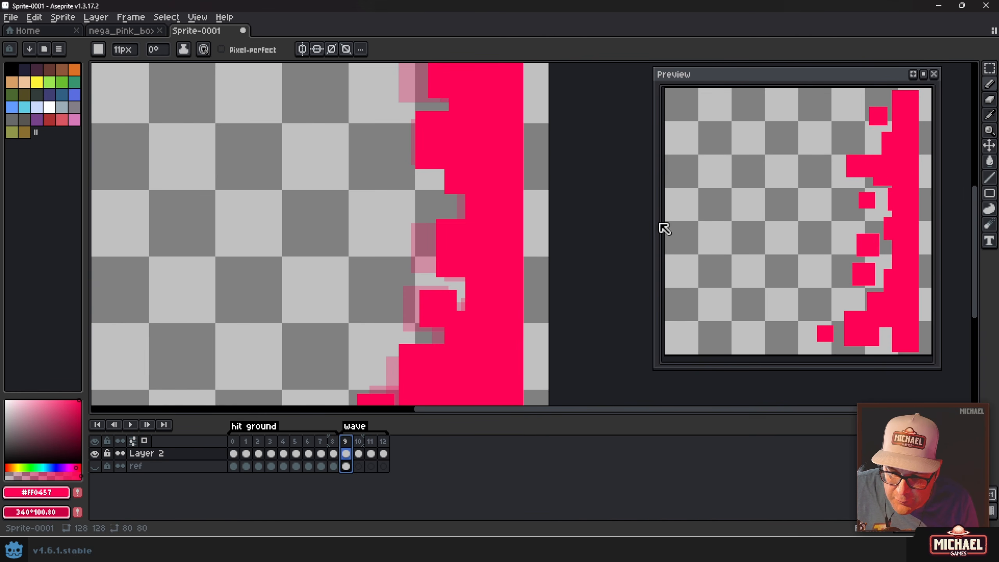
scroll(420, 216, down, 2)
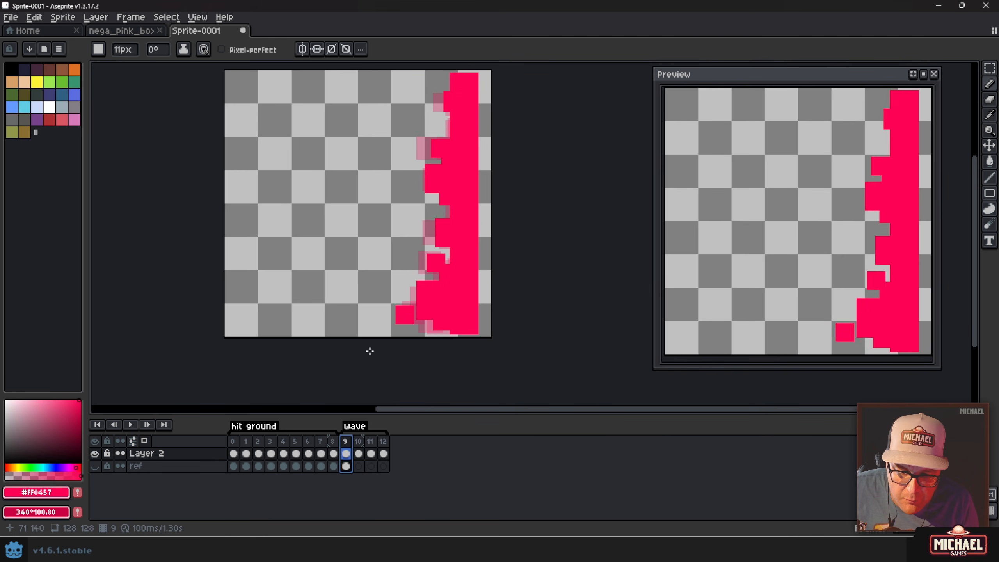
scroll(392, 298, up, 2)
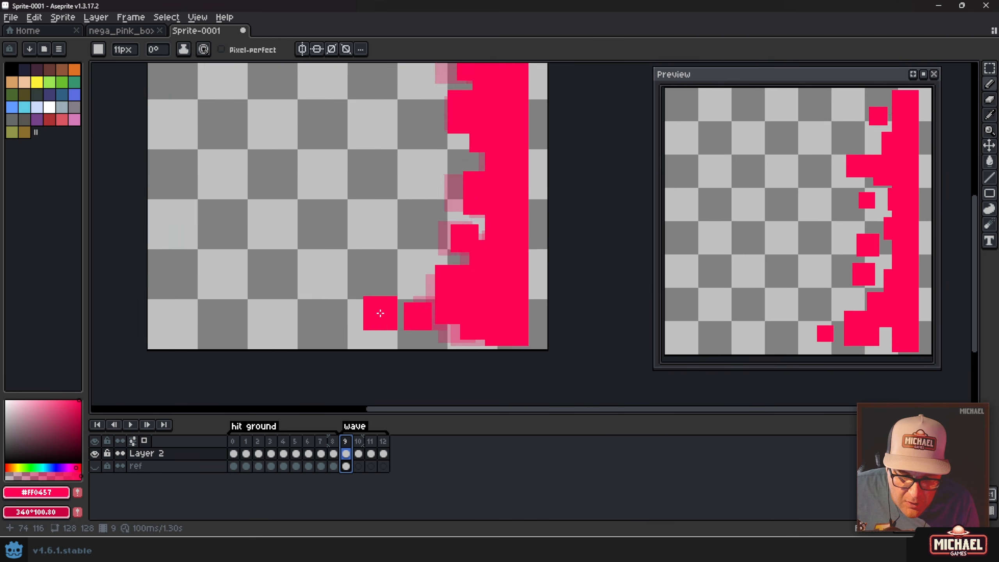
key(Right)
key(Right)
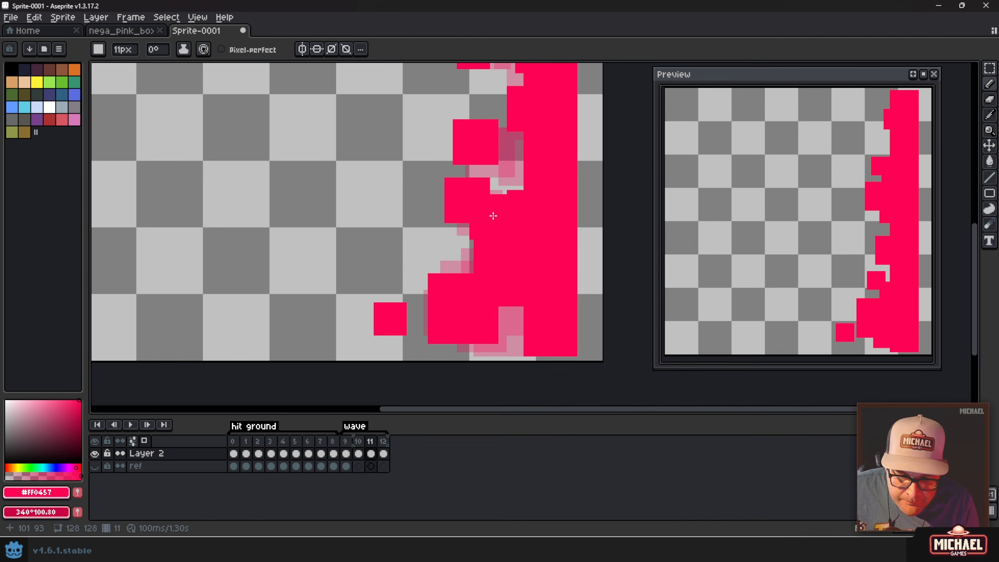
scroll(491, 216, up, 1)
key(Right)
key(Left)
key(Left)
key(Left)
Compare the upper protrusion in frame 9 with the adjacent wave frame, and reduce the brush size to 7 px
drag(432, 286, 446, 268)
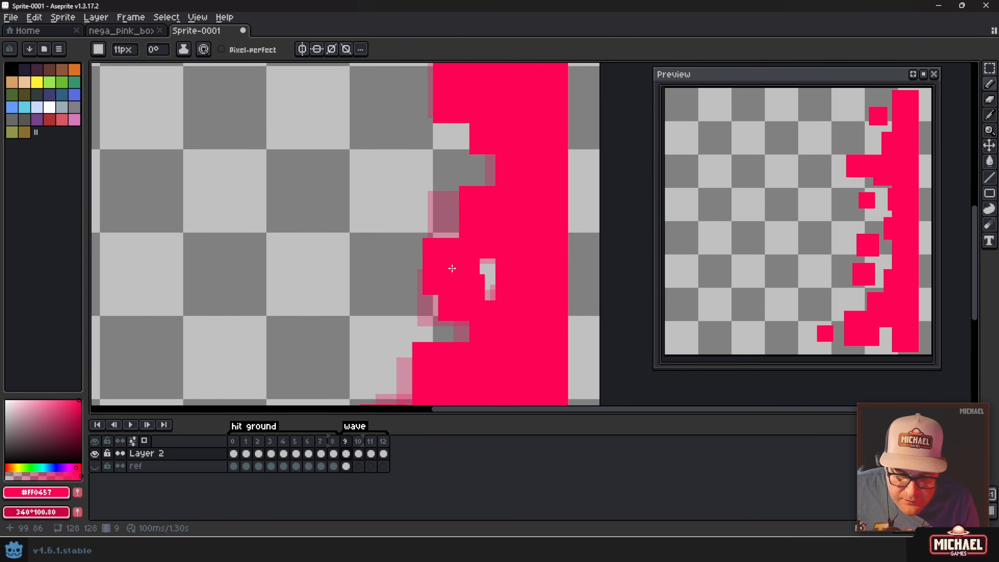
drag(400, 219, 400, 346)
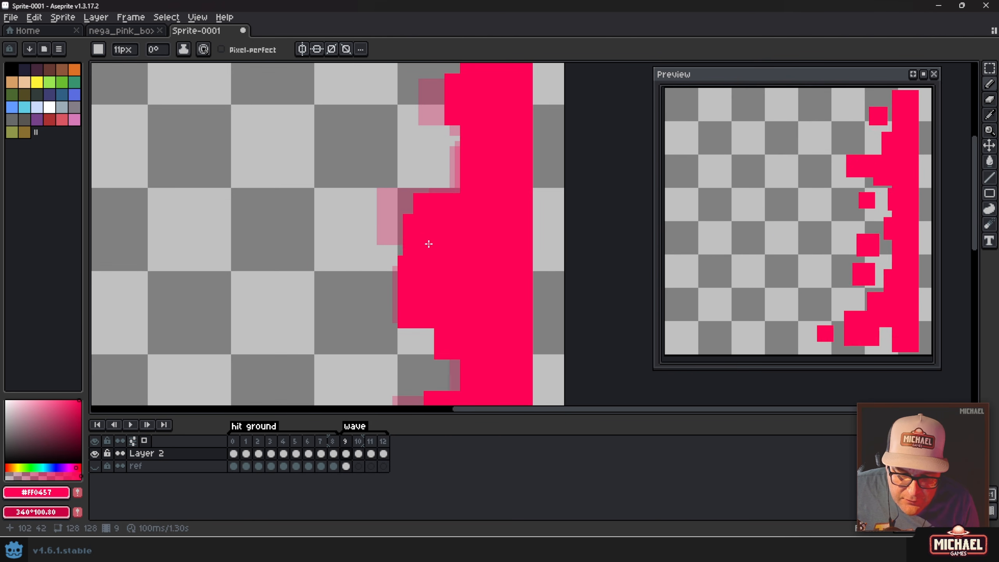
key(Left)
key(Right)
key(Left)
key(Right)
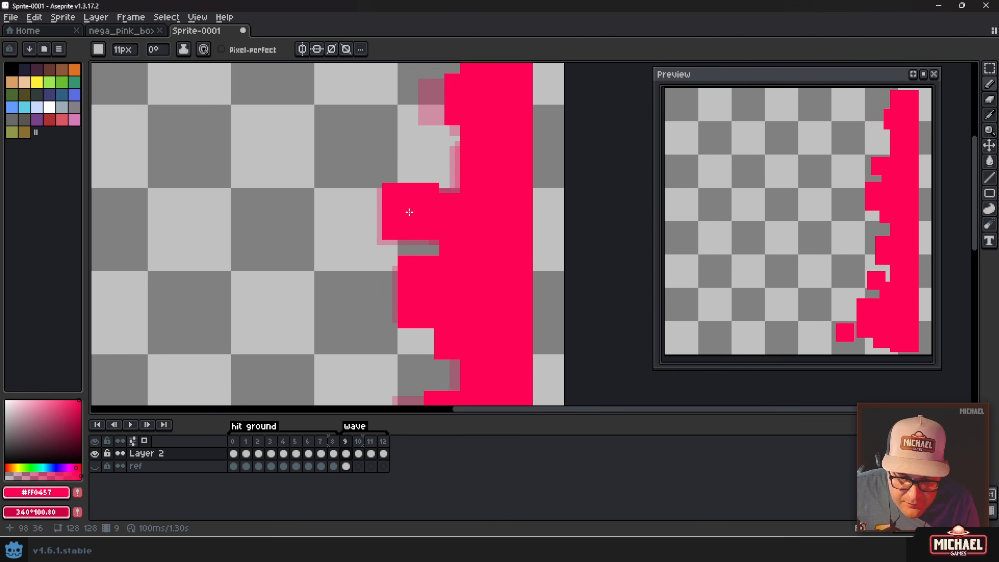
scroll(398, 213, down, 1)
key(minus)
key(minus)
key(minus)
key(minus)
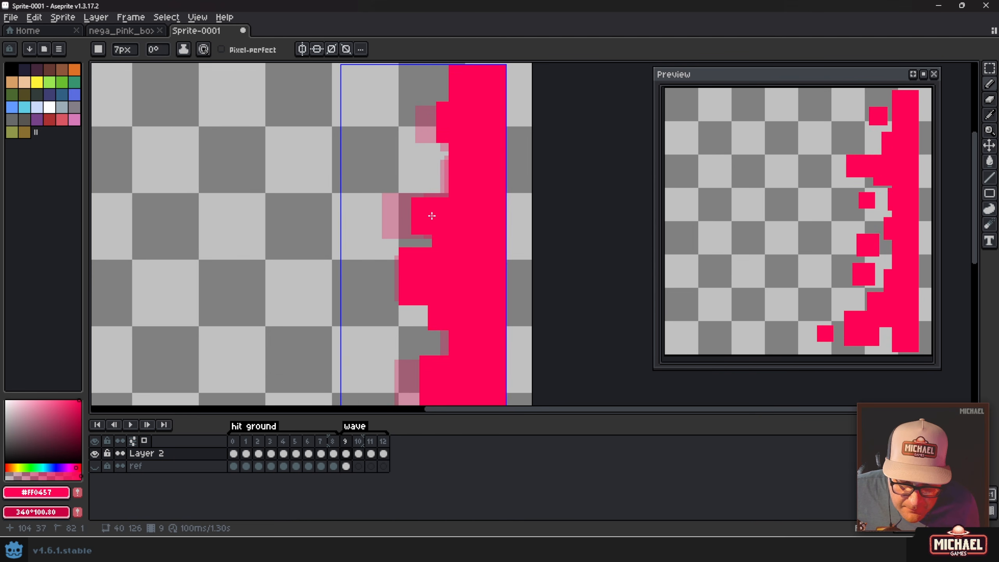
Paint a detached 9 px square to the left of the upper protrusion in frame 12, and play back the animation
key(Right)
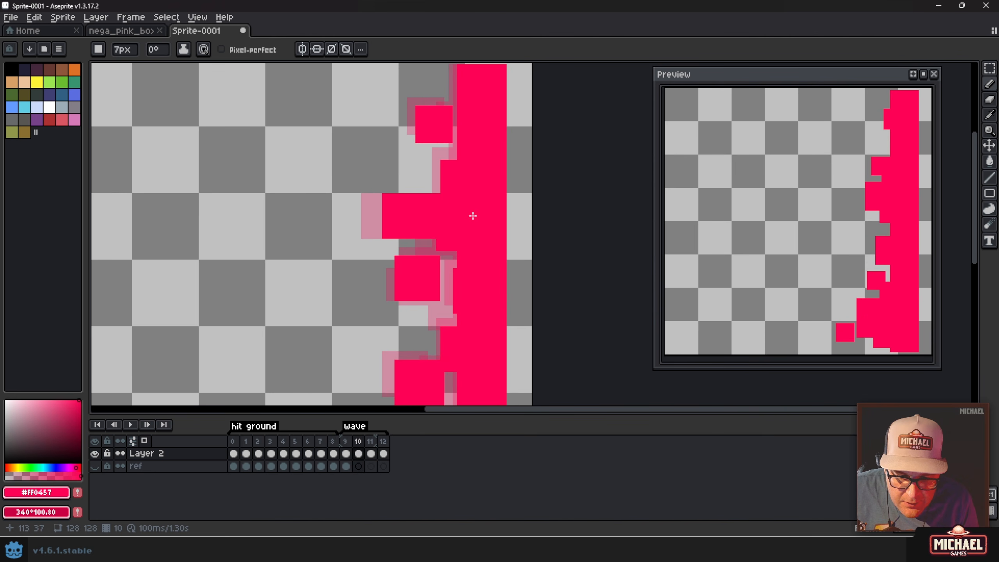
key(Right)
key(Right)
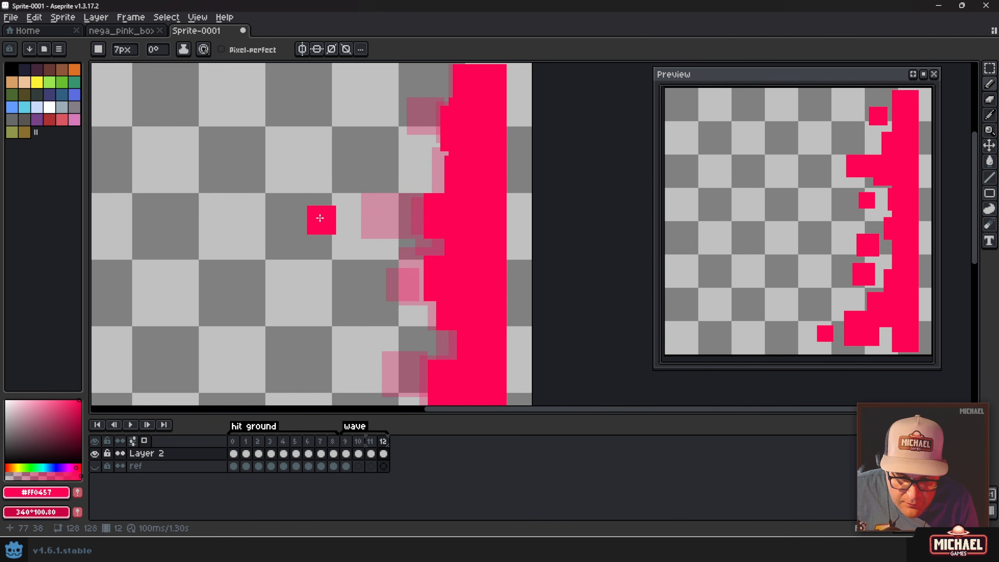
key(plus)
key(plus)
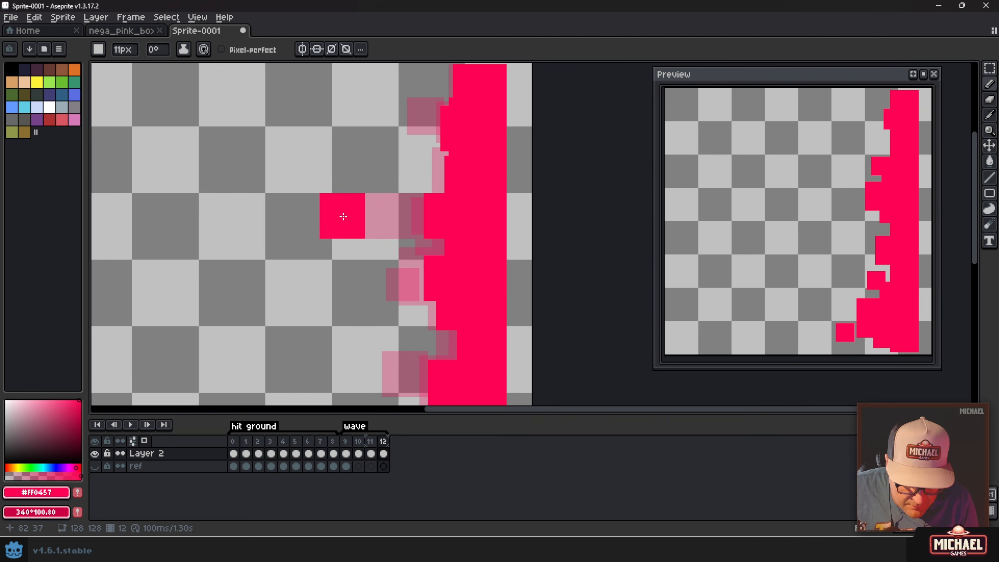
key(minus)
key(minus)
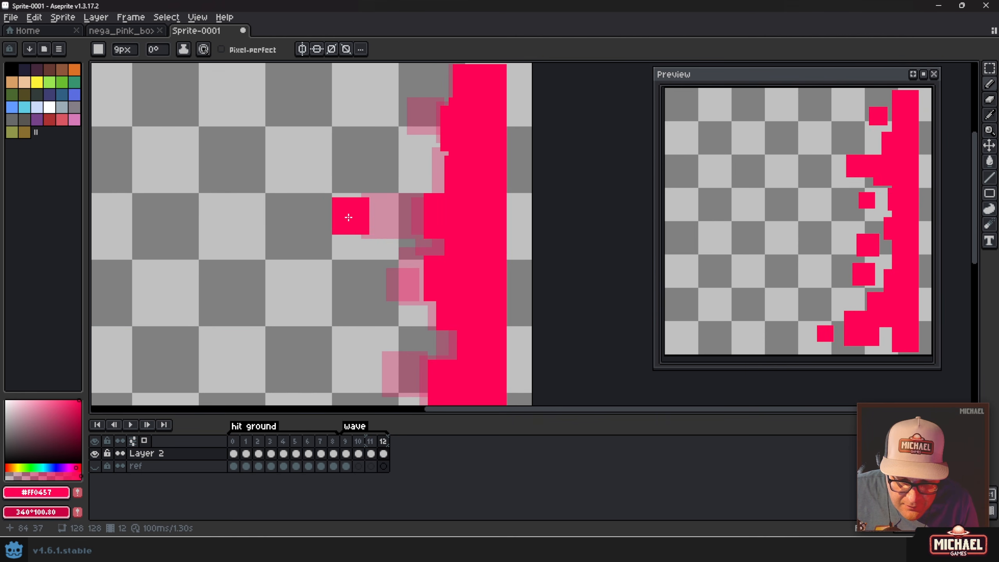
click(348, 217)
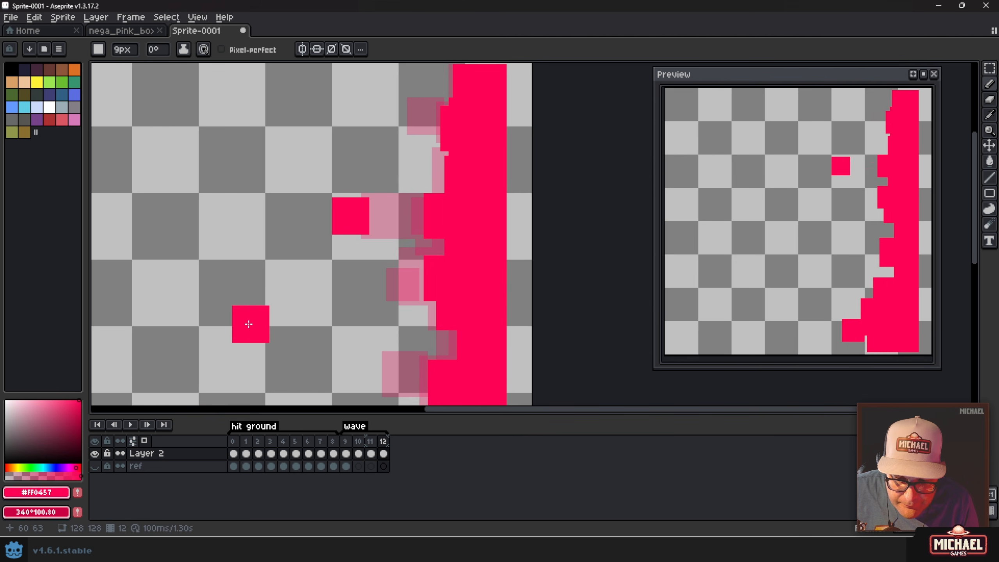
key(Return)
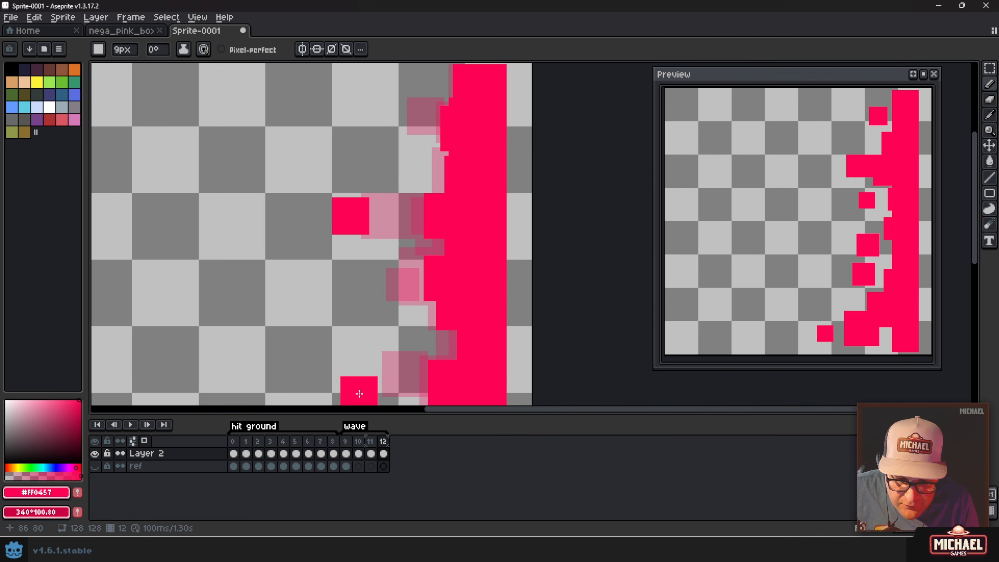
key(Return)
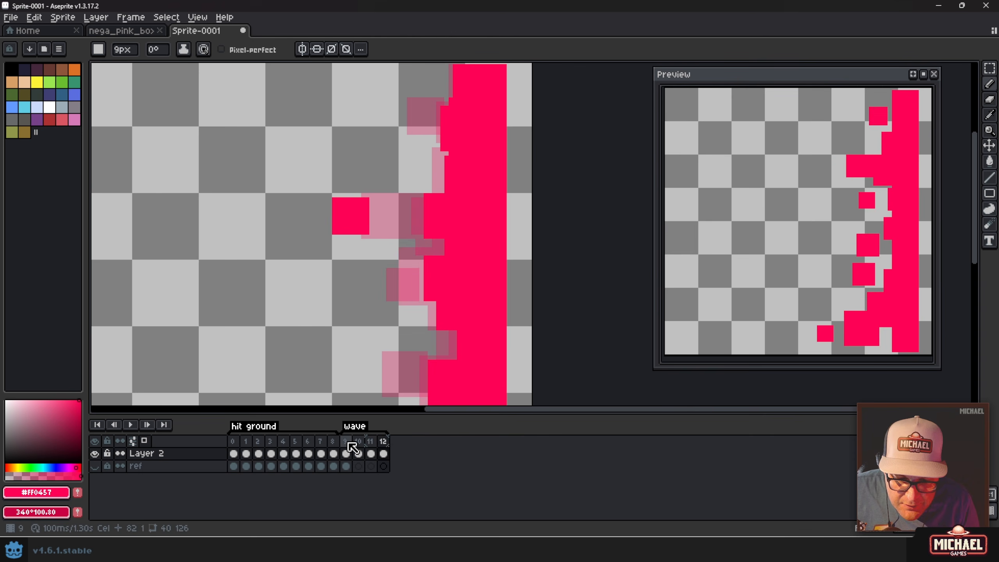
Paint a 7 px square in frame 9, slightly left of where frame 12's detached square sits
click(348, 442)
key(minus)
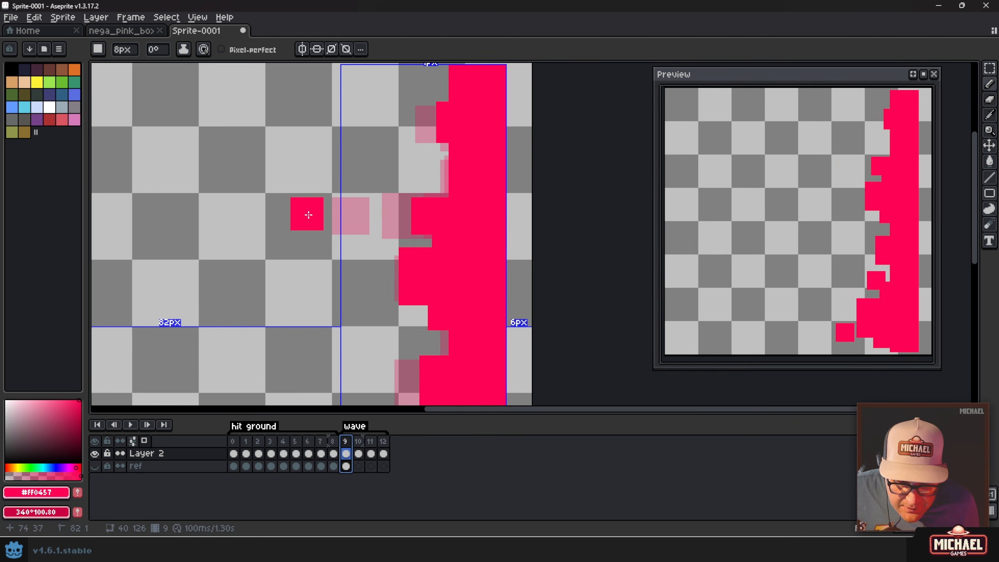
key(minus)
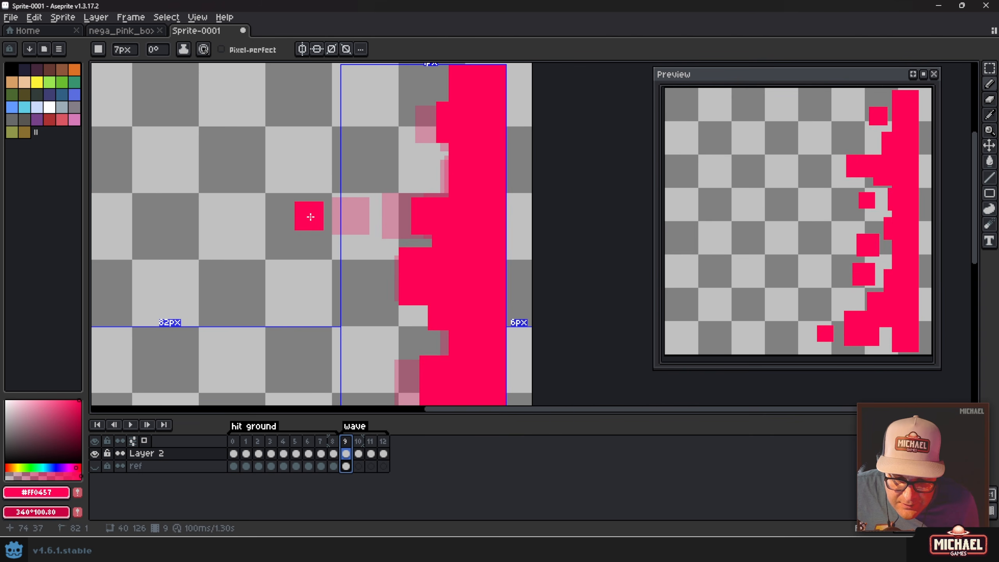
Paint a 5 px square in frame 10, just left of frame 9's detached square
click(358, 440)
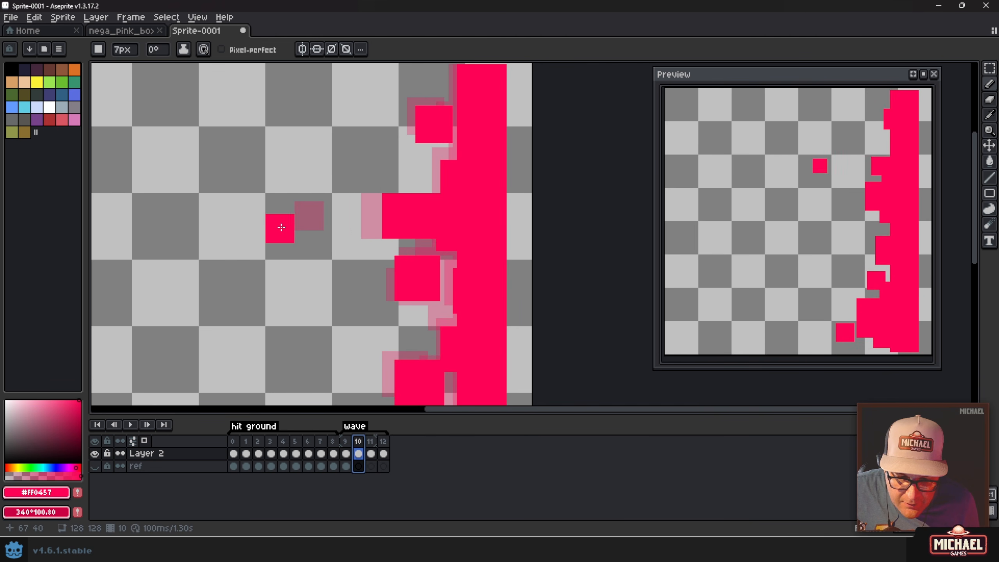
key(minus)
key(minus)
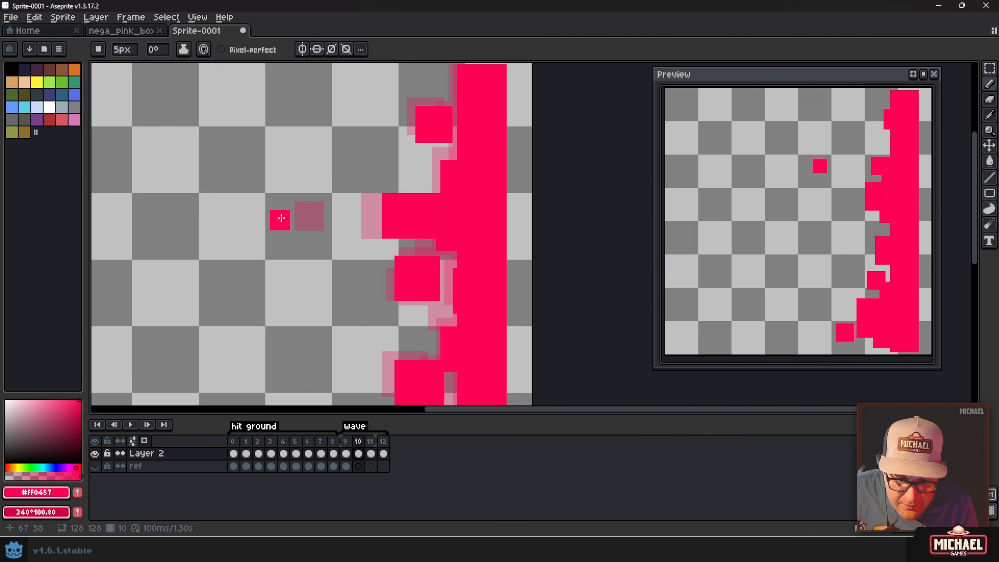
Paint a 2 px dot in frame 11, just left of frame 10's detached square
key(minus)
key(minus)
key(minus)
key(Right)
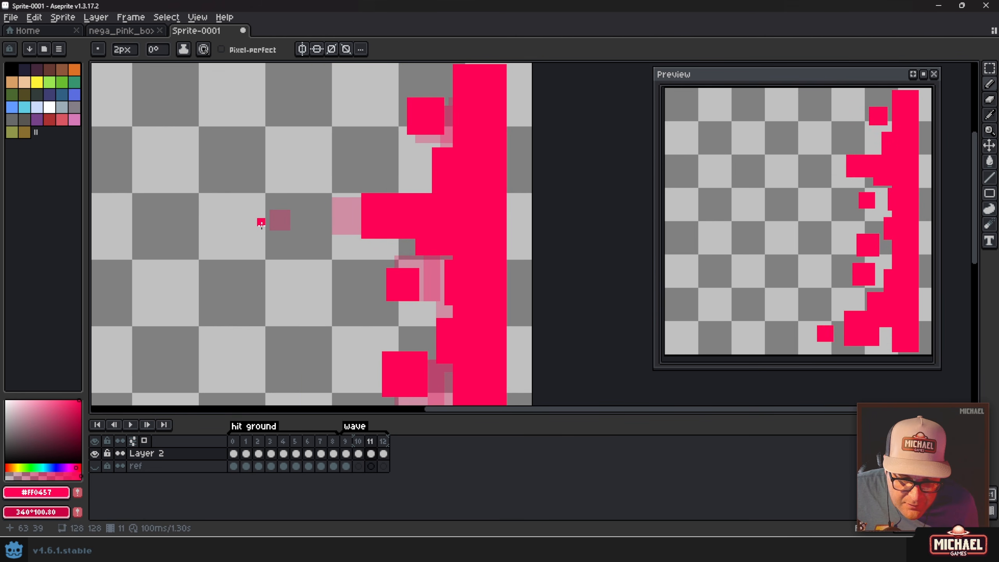
click(258, 223)
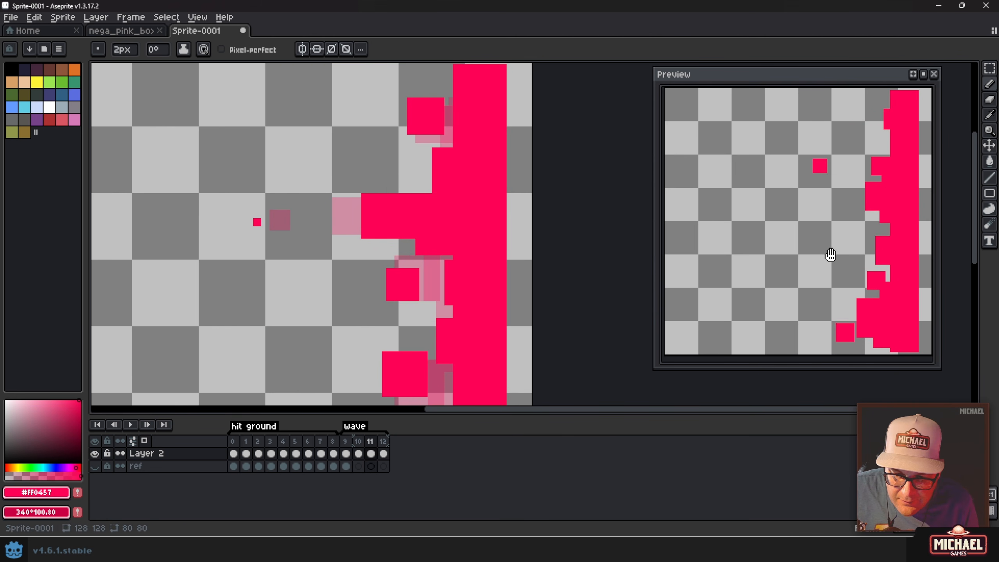
Step through frames 9 to 11 to check the path of the shrinking detached square
key(Left)
key(Left)
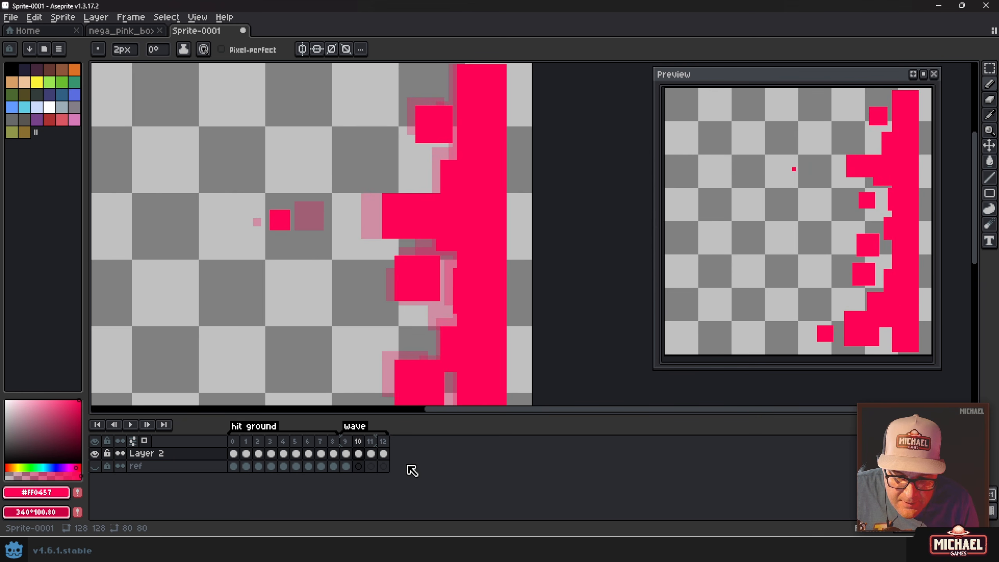
key(Right)
key(Right)
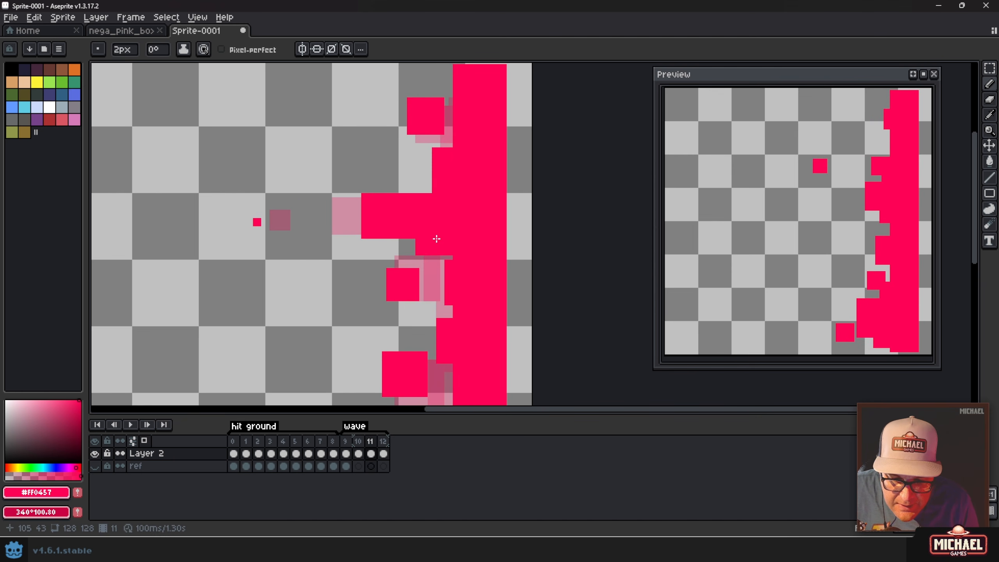
key(Left)
key(Left)
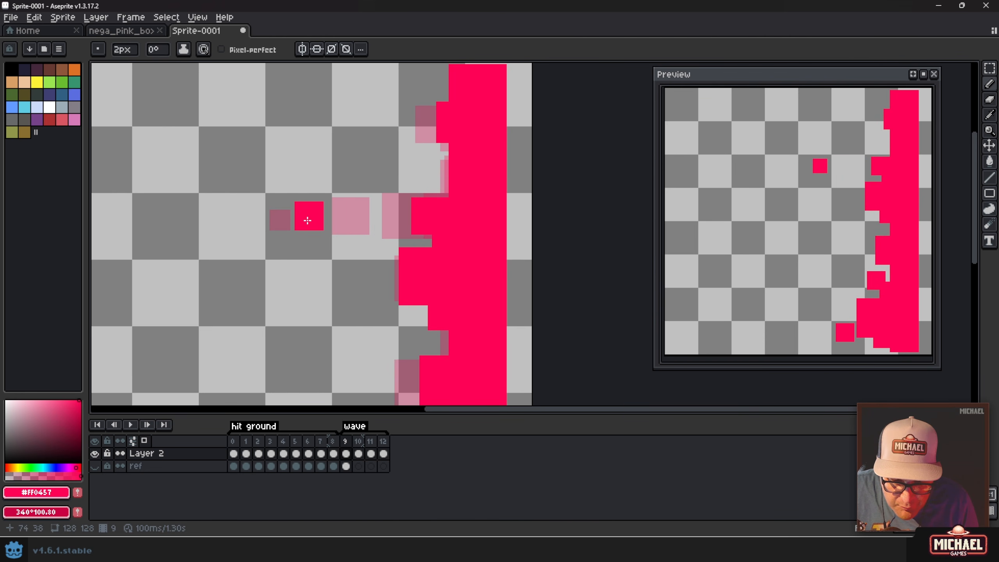
Flip back and forth through frames 9 to 12 to compare the upper detached square's size and position
key(Right)
key(Right)
key(Right)
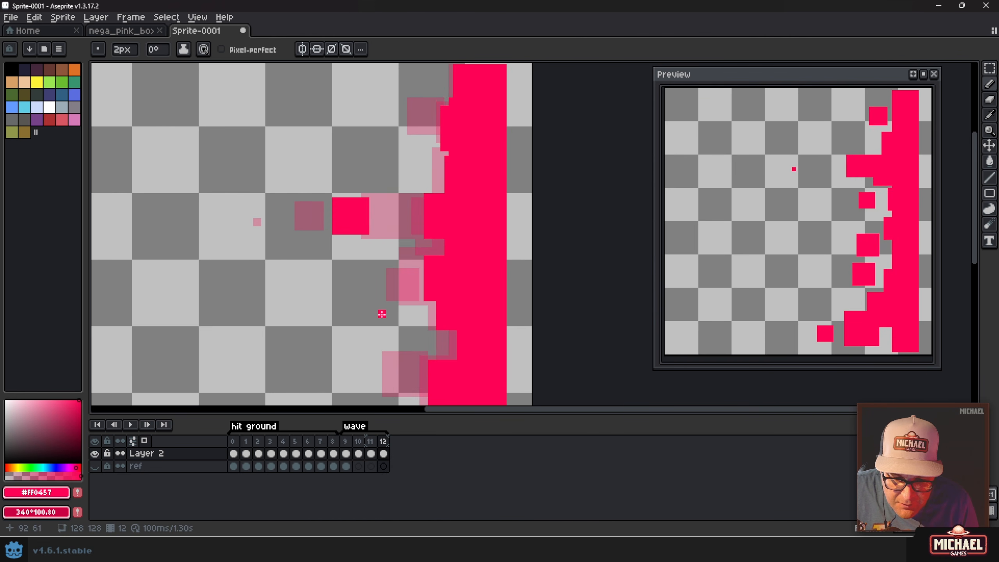
key(Left)
key(Left)
key(Left)
key(Right)
key(Right)
key(Right)
key(Left)
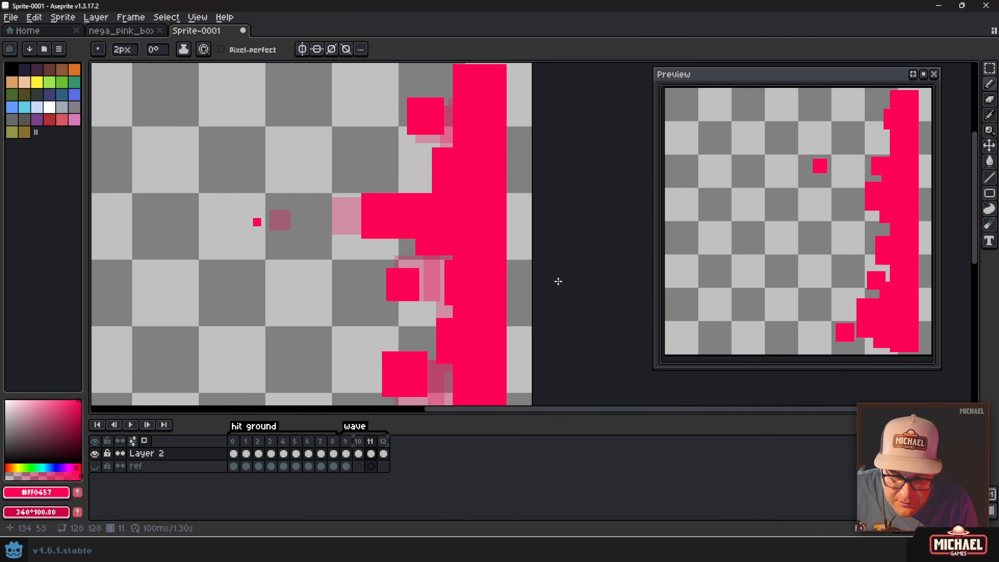
key(Left)
key(Left)
key(Right)
key(Left)
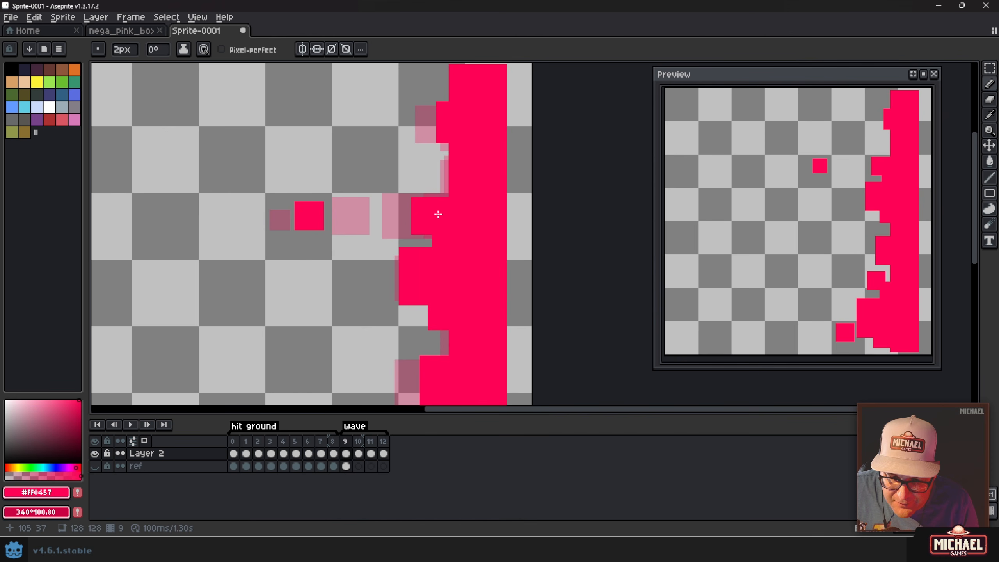
key(Right)
key(Right)
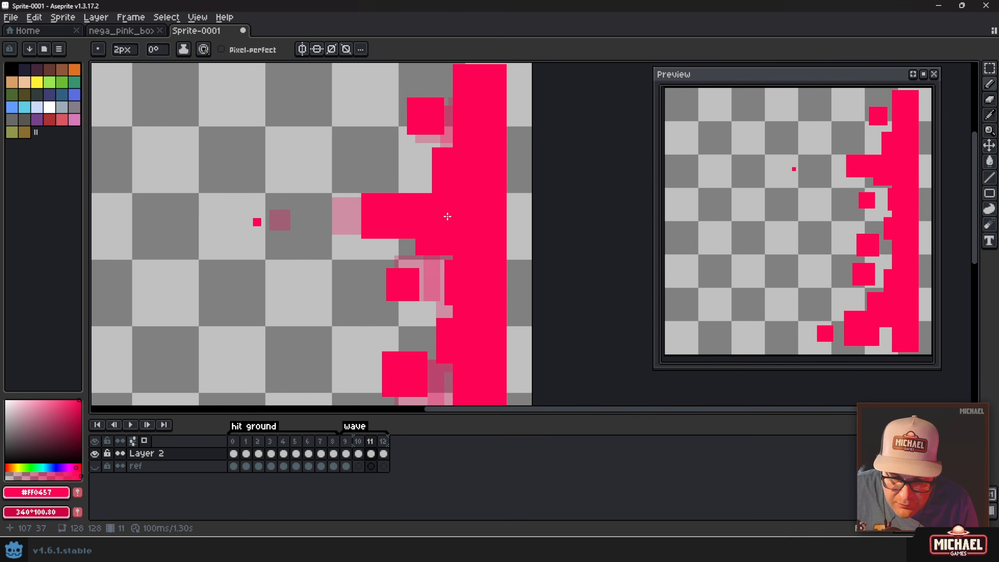
key(Right)
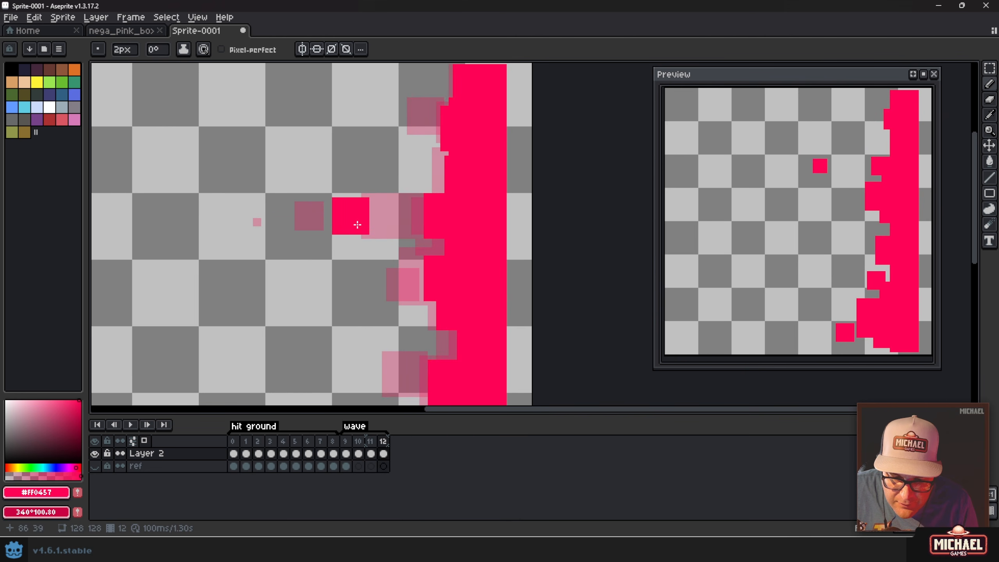
key(Left)
key(Left)
key(Left)
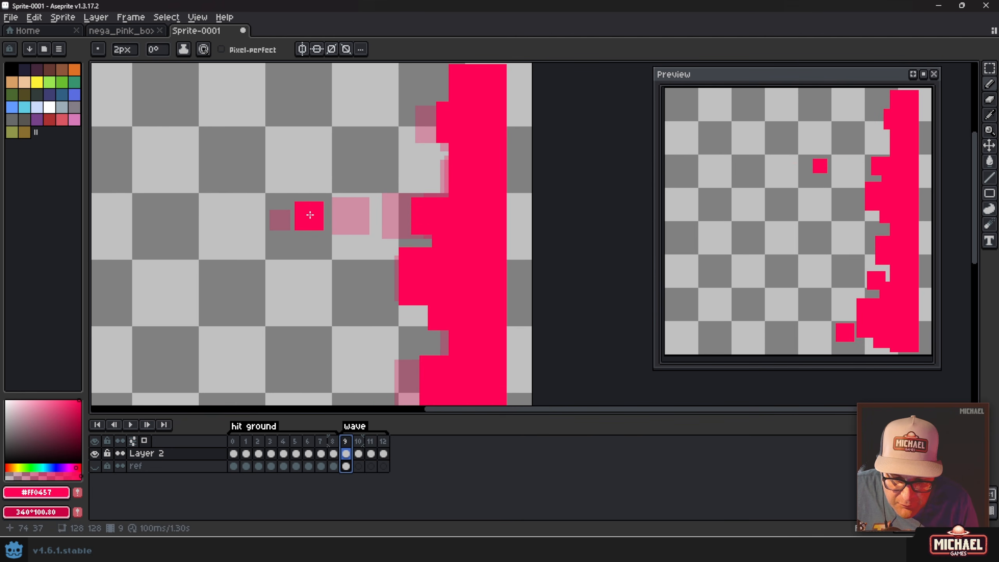
Paint a 1 px dot in frame 12, just left of frame 11's 2 px dot
key(Right)
key(Right)
key(Right)
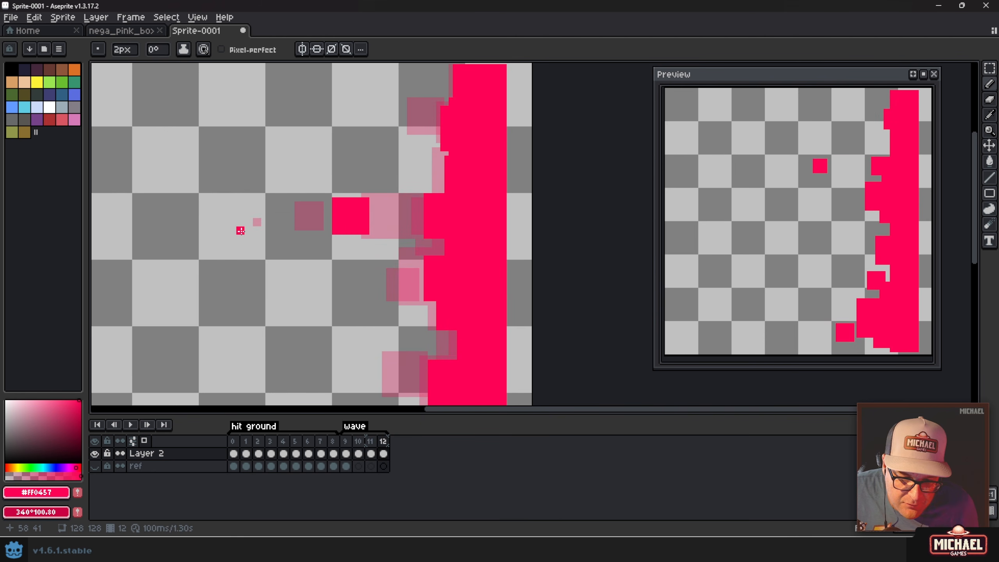
key(minus)
click(251, 224)
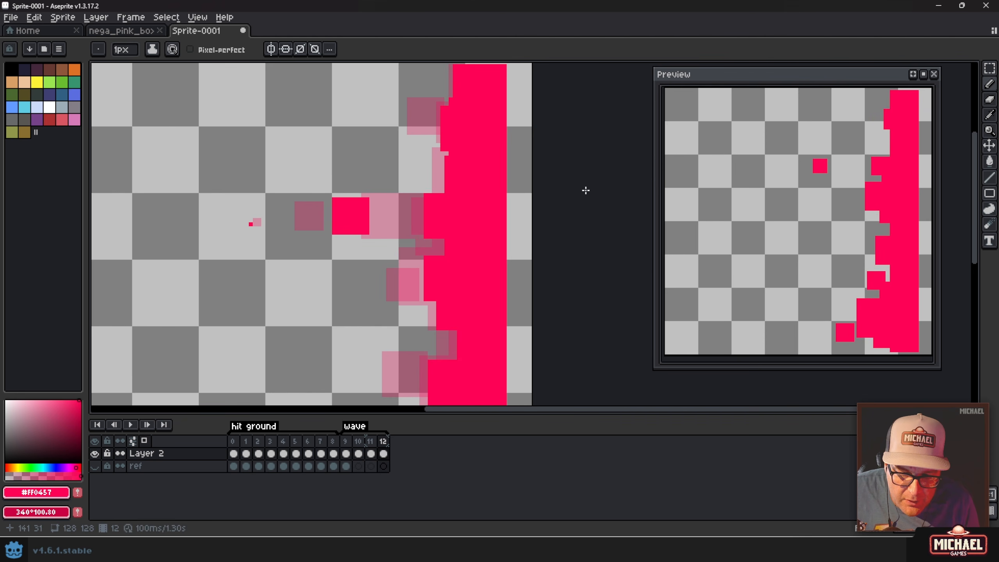
Examine the detached square near the base of the wave, comparing its position across frames 9 to 12
scroll(430, 184, up, 3)
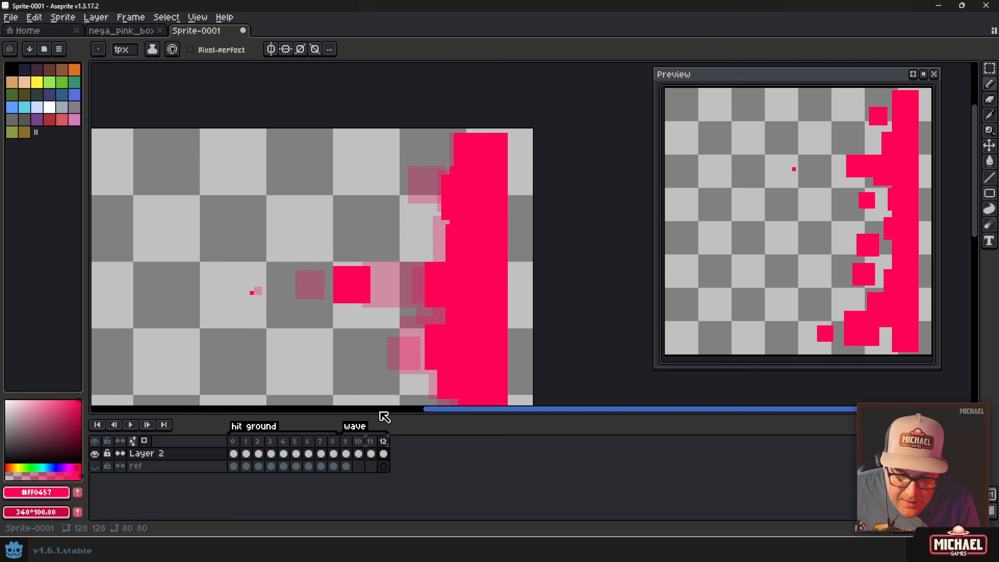
click(345, 453)
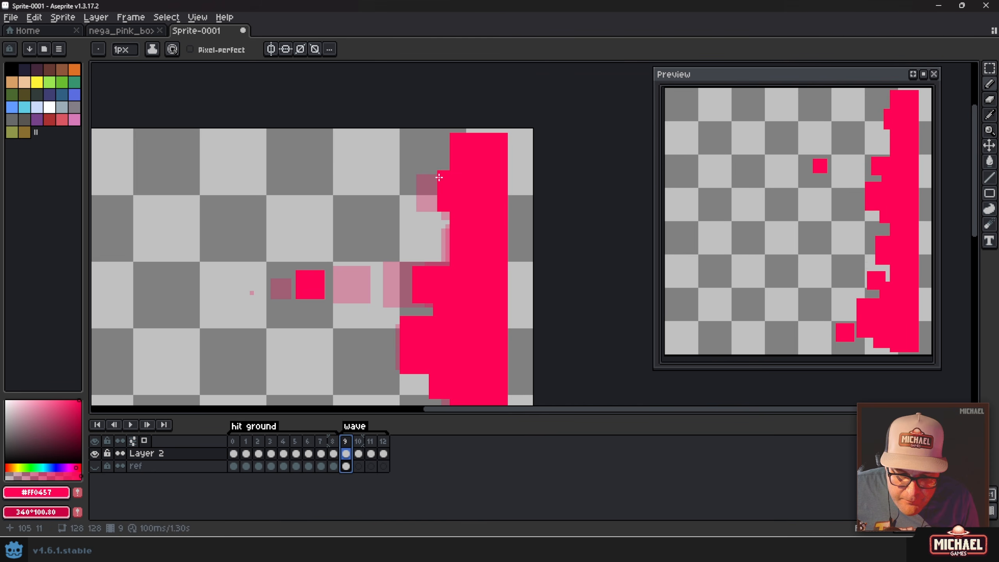
scroll(439, 177, down, 4)
scroll(404, 327, down, 3)
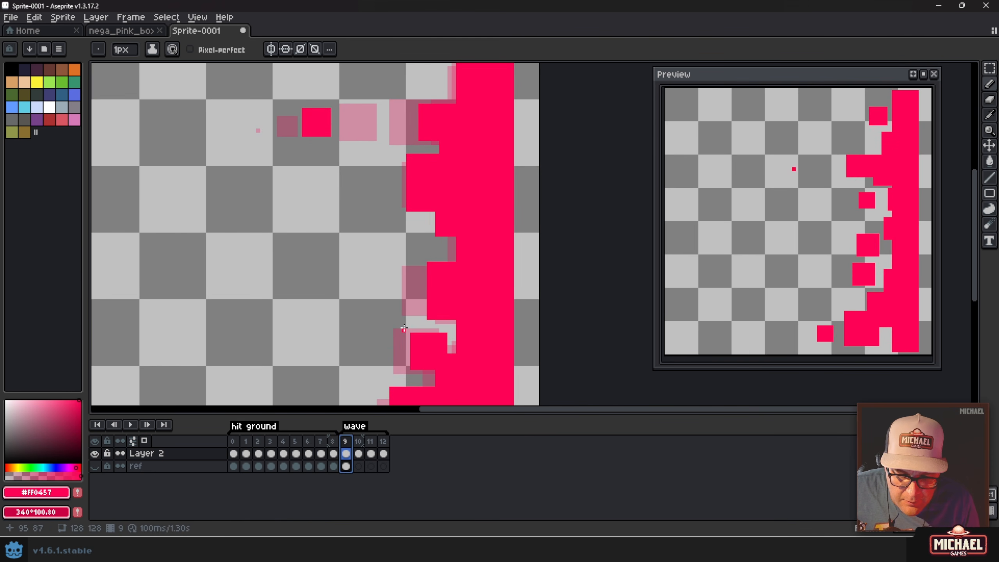
scroll(394, 323, down, 6)
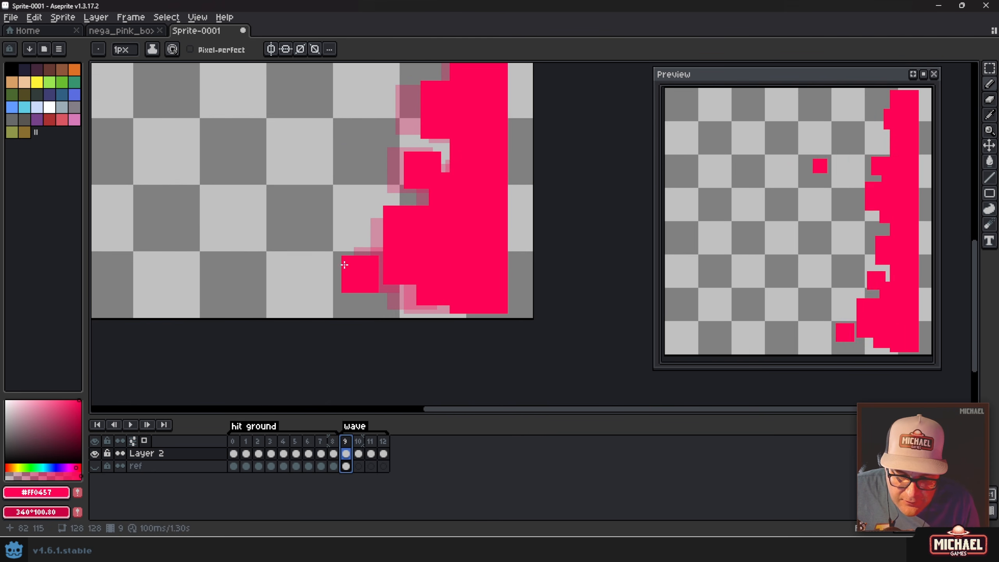
key(Right)
key(Left)
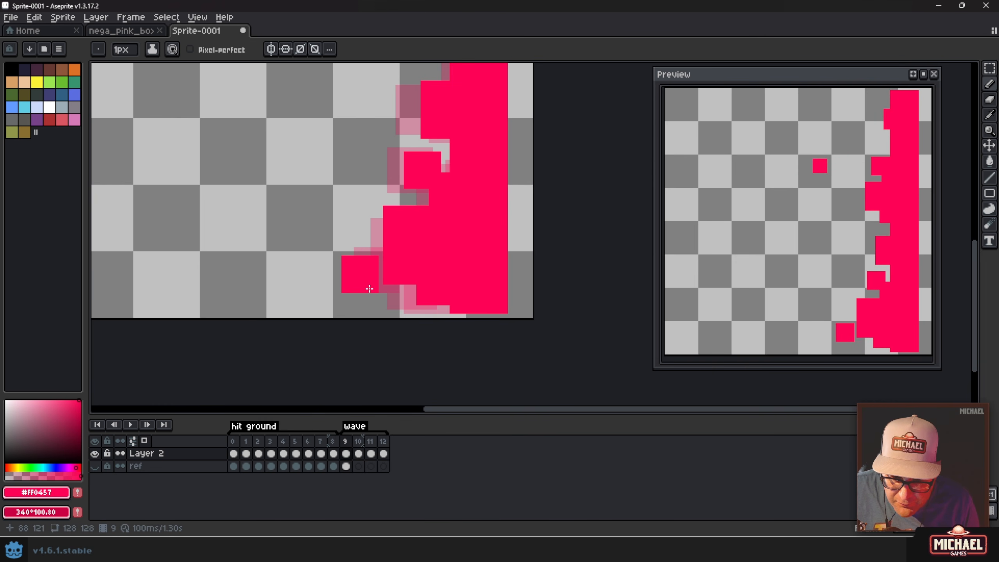
key(Right)
key(Right)
key(Right)
key(Right)
key(Right)
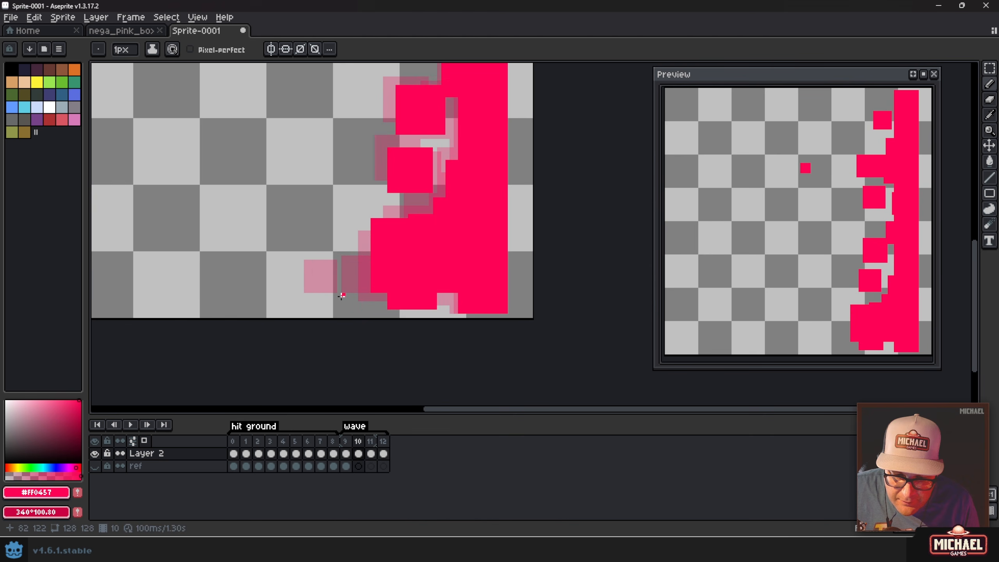
key(Right)
key(Left)
key(Left)
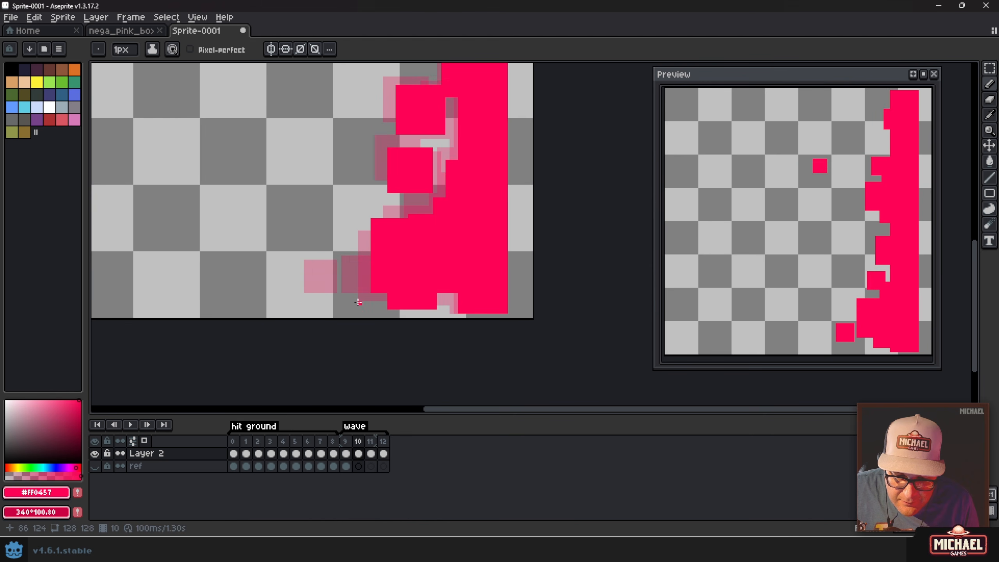
key(Right)
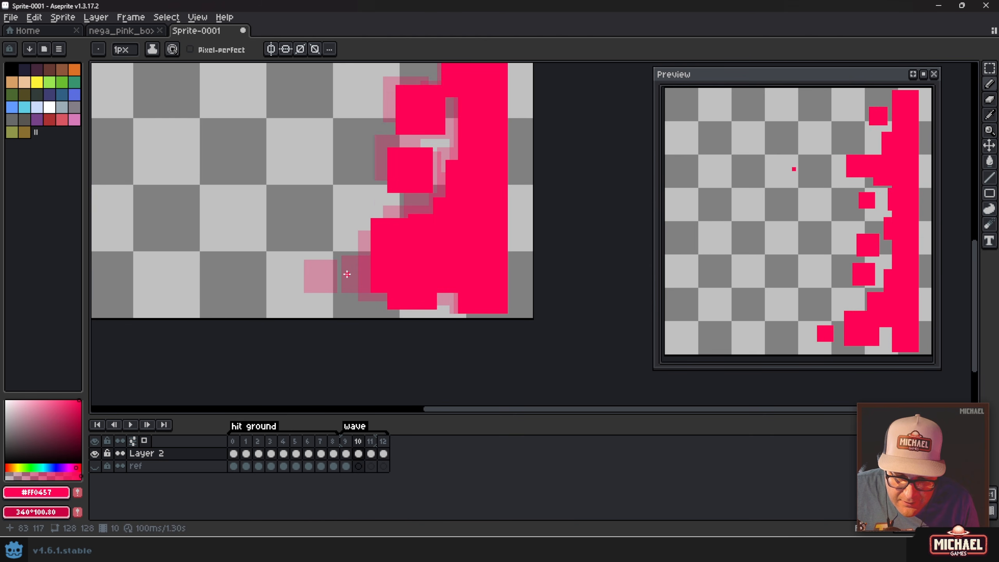
key(Left)
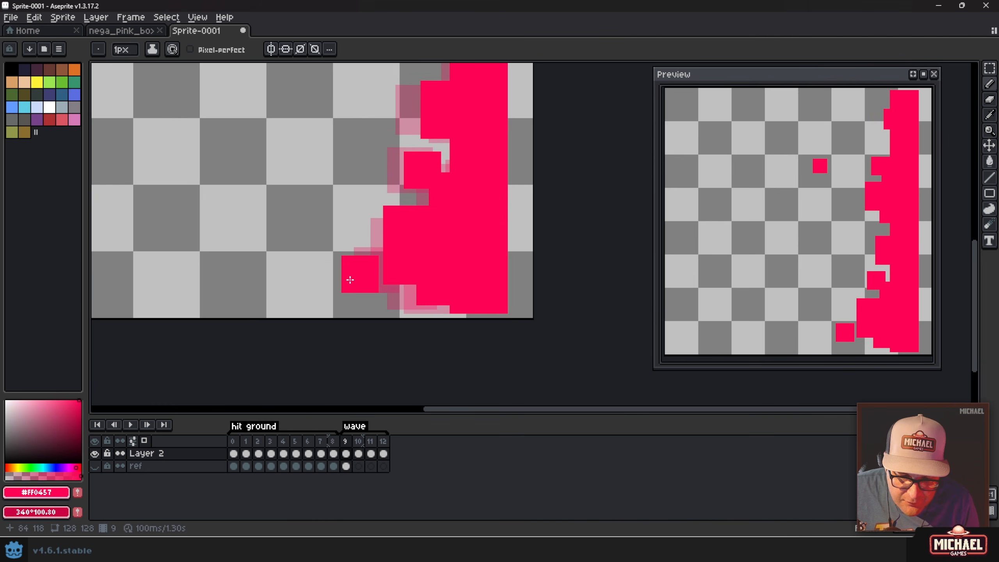
Paint an 8 px square in frame 10 near the wave's base, between the detached squares of frames 9 and 11
key(Right)
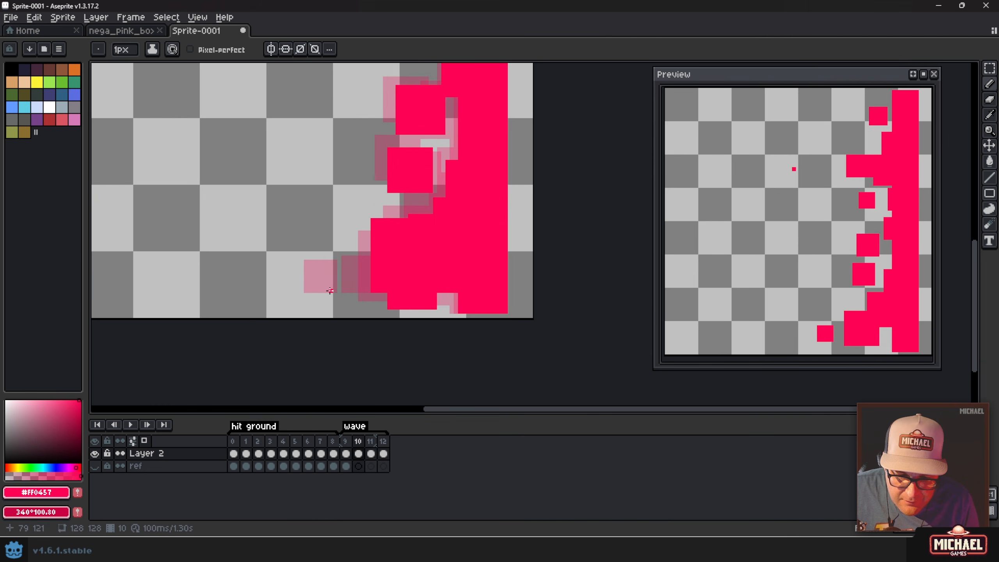
key(Right)
key(Left)
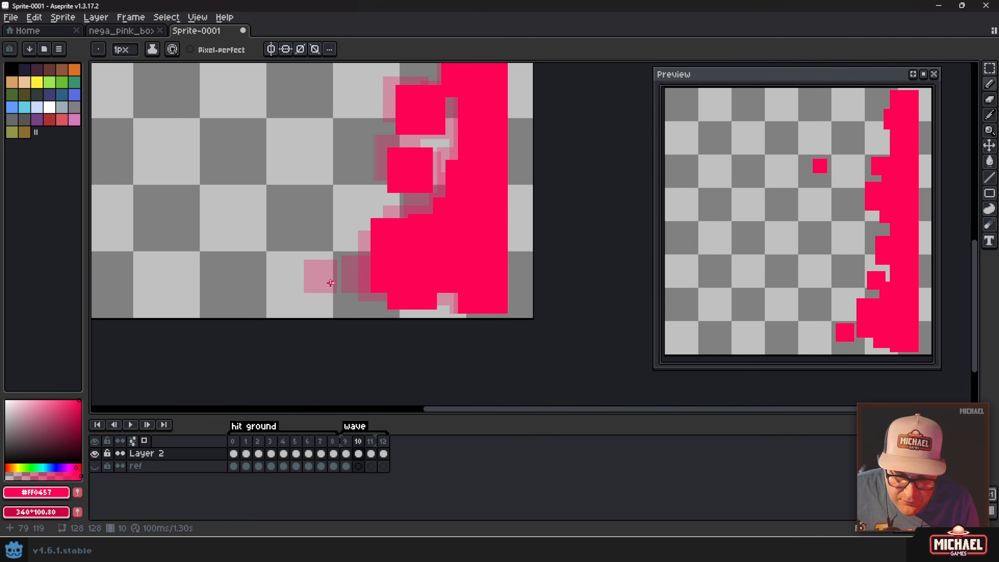
key(e)
key(plus)
key(plus)
key(plus)
key(plus)
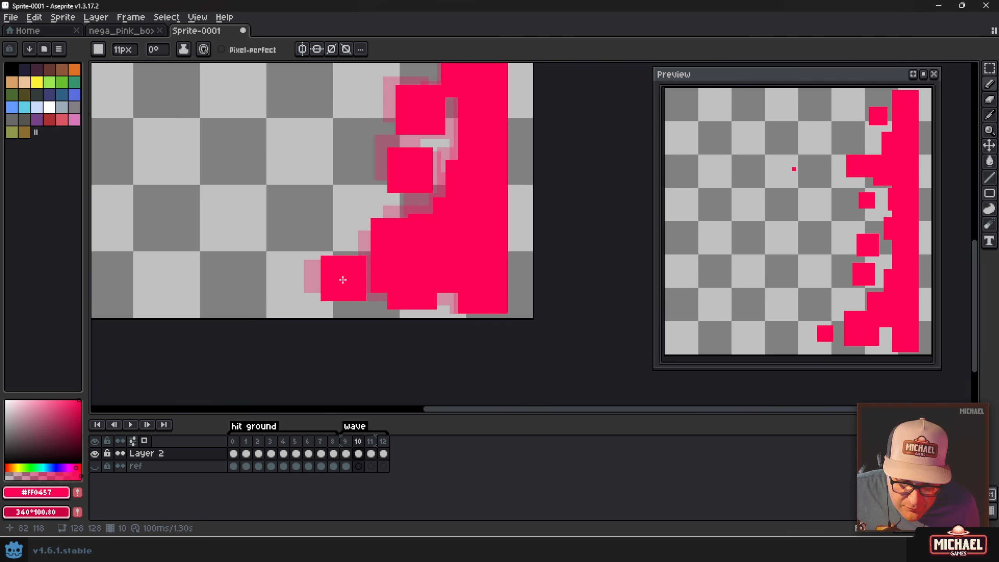
key(minus)
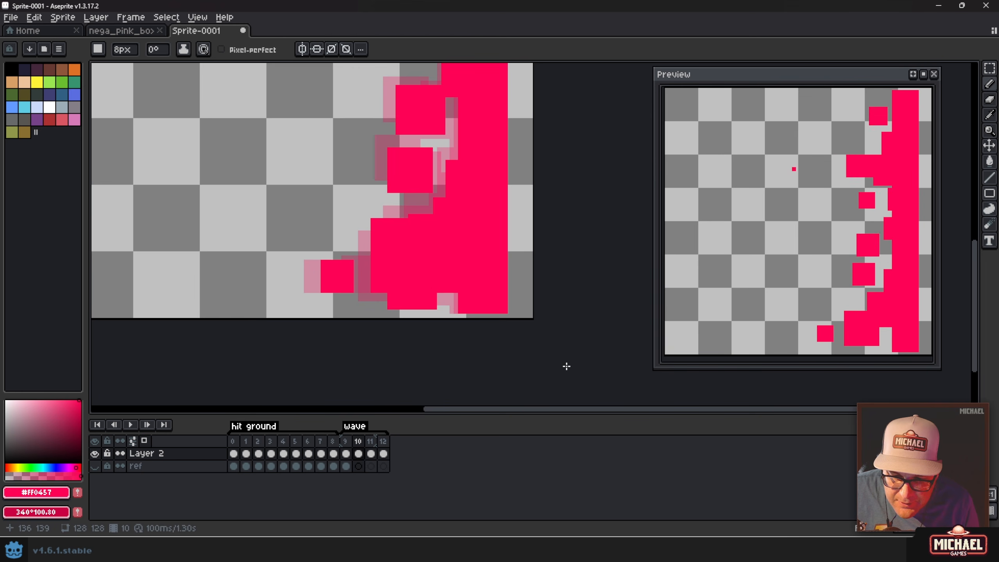
Split the lower detached square in frame 12 by painting a 5 px square with a 3 px square just above it
key(Right)
key(Right)
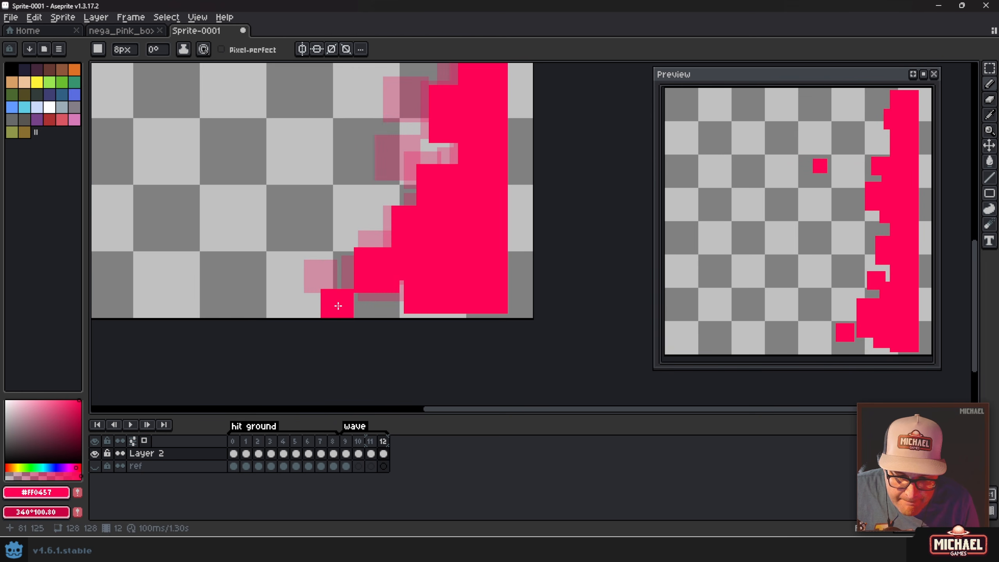
key(minus)
key(minus)
key(minus)
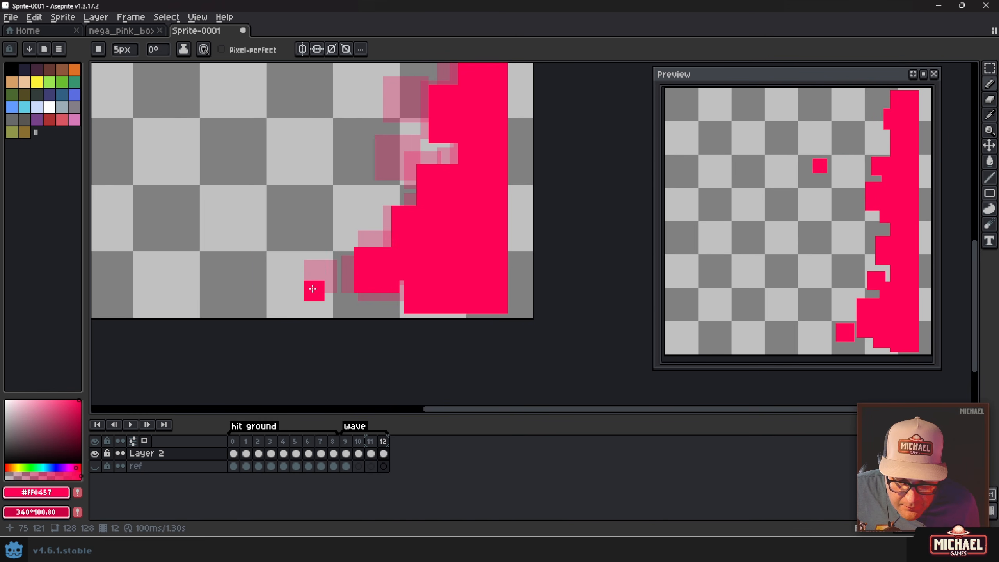
key(minus)
key(minus)
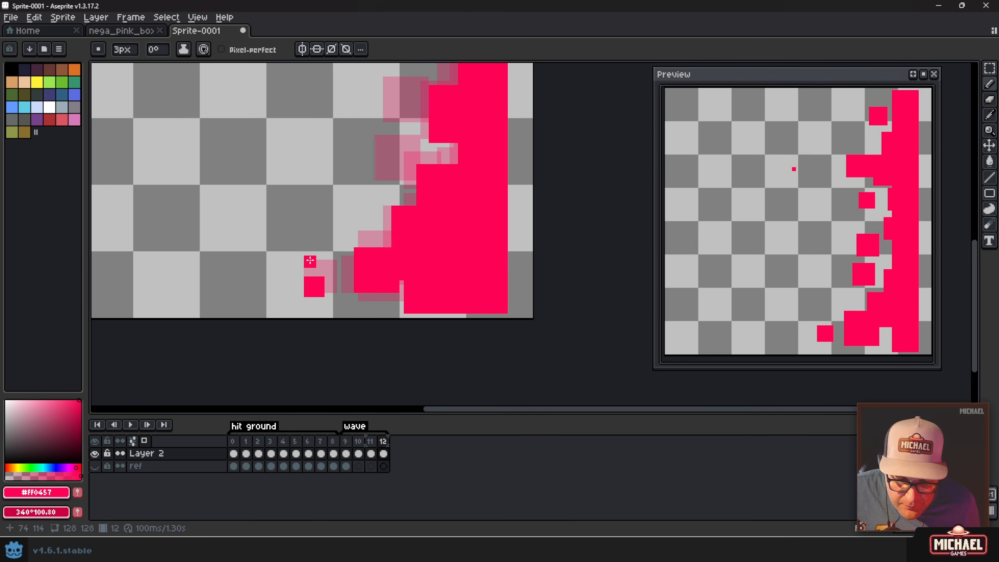
Paint the two fragments in frame 9 farther left and spread apart, 2 px for the upper and 3 px for the lower
click(346, 453)
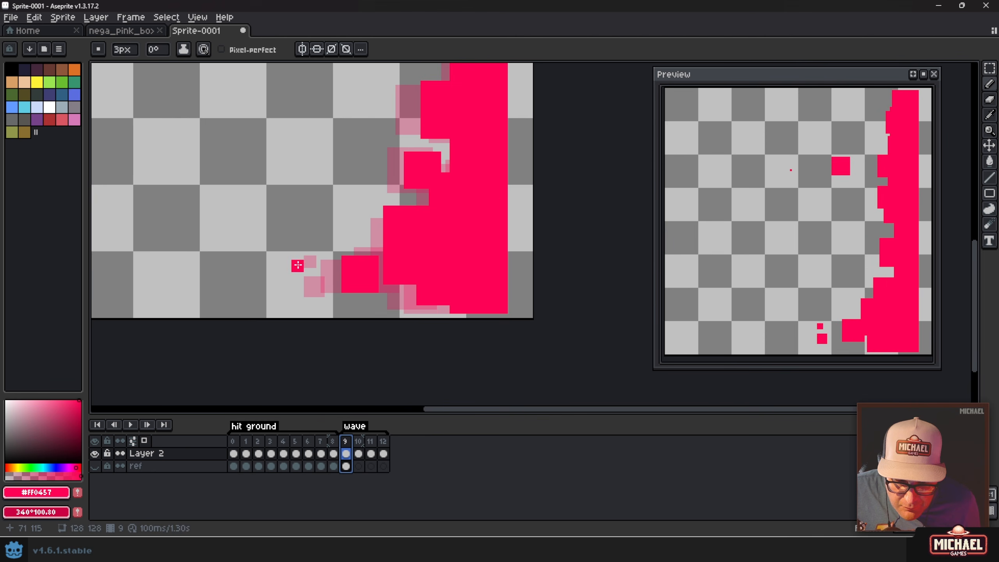
key(minus)
key(minus)
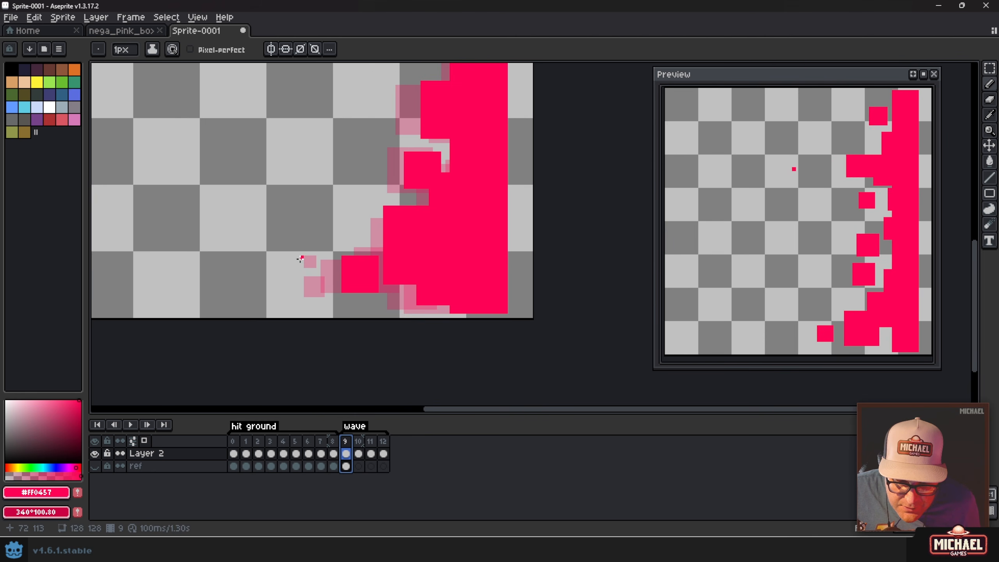
key(plus)
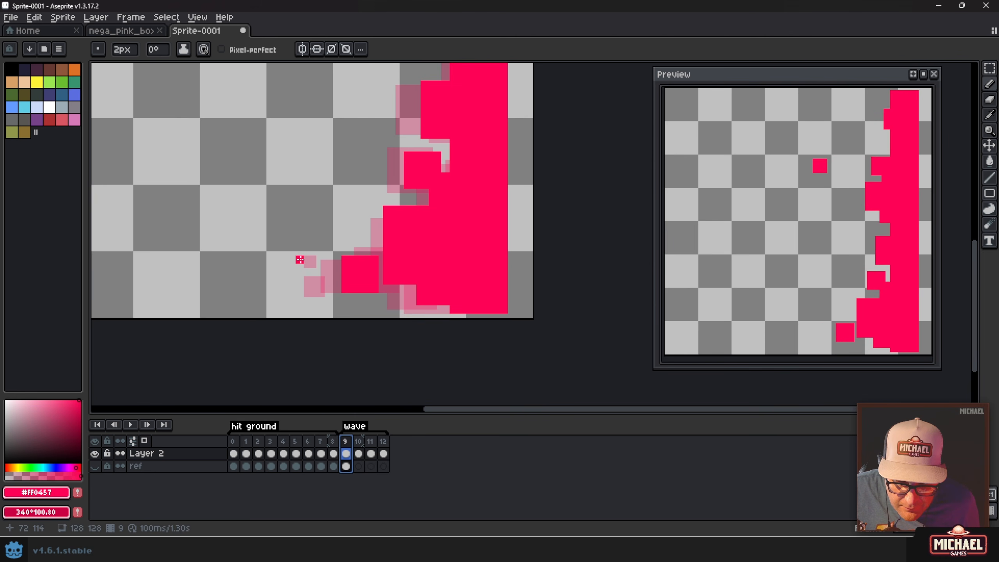
key(plus)
click(301, 296)
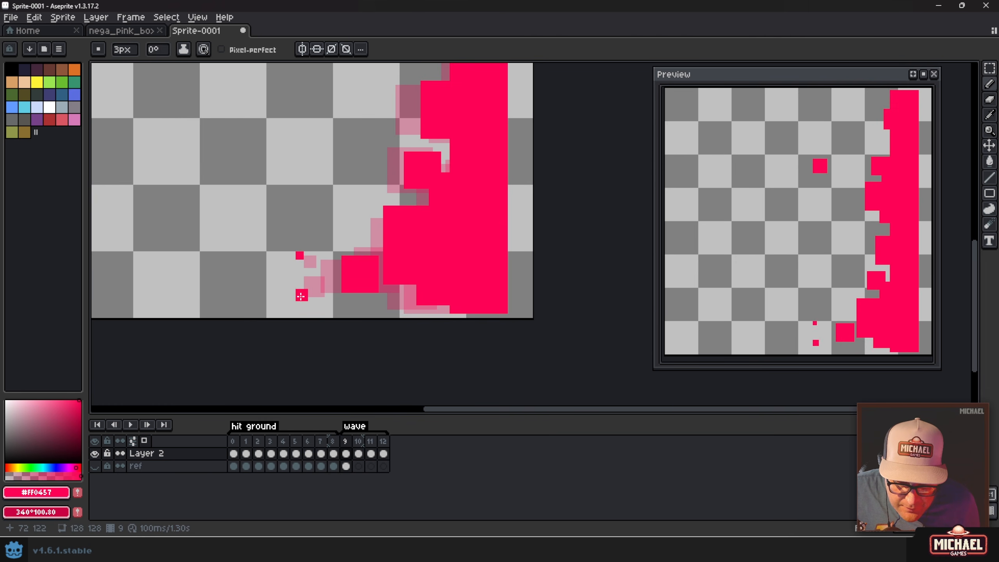
Paint the fragments in frame 10 diagonally outward from frame 9's, 1 px for the upper and 2 px for the lower
key(period)
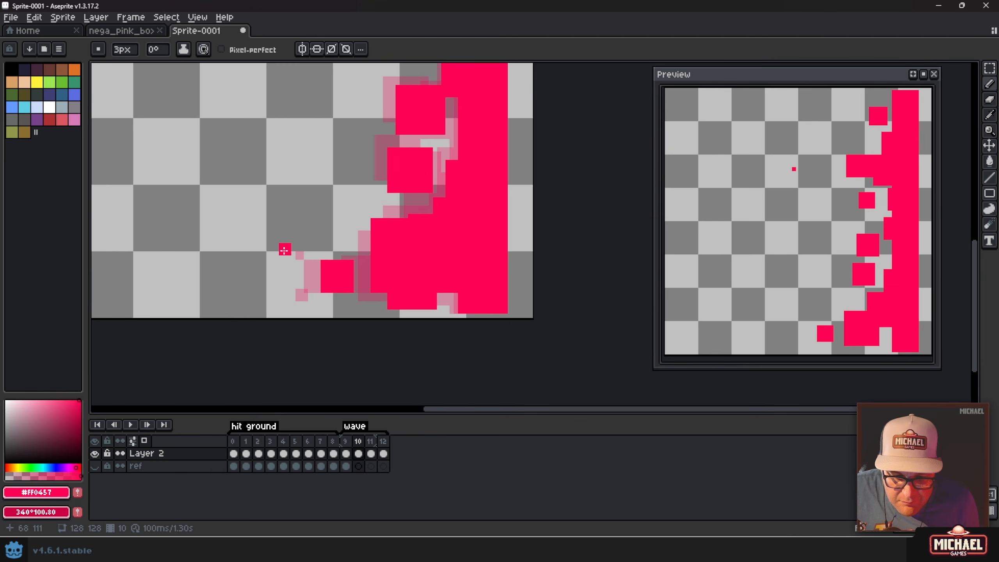
key(minus)
key(minus)
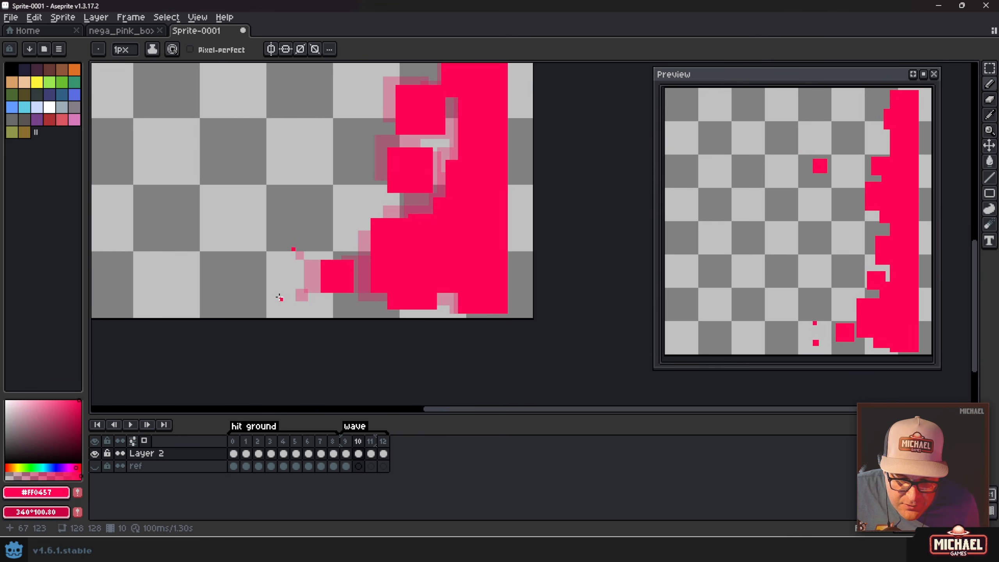
key(plus)
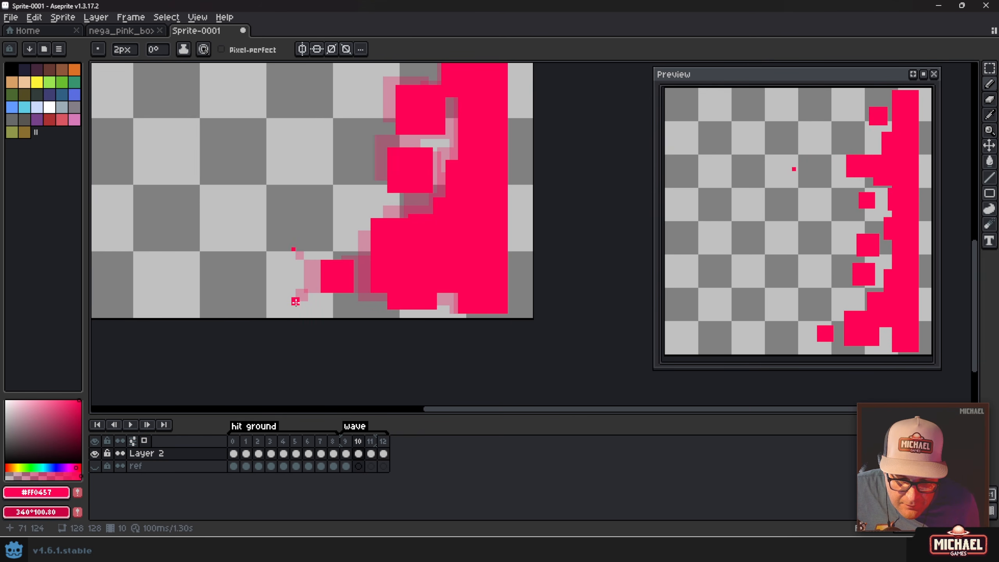
Paint a 1 px dot in frame 11 diagonally below and left of frame 10's lower fragment, and return to frame 9
key(period)
key(minus)
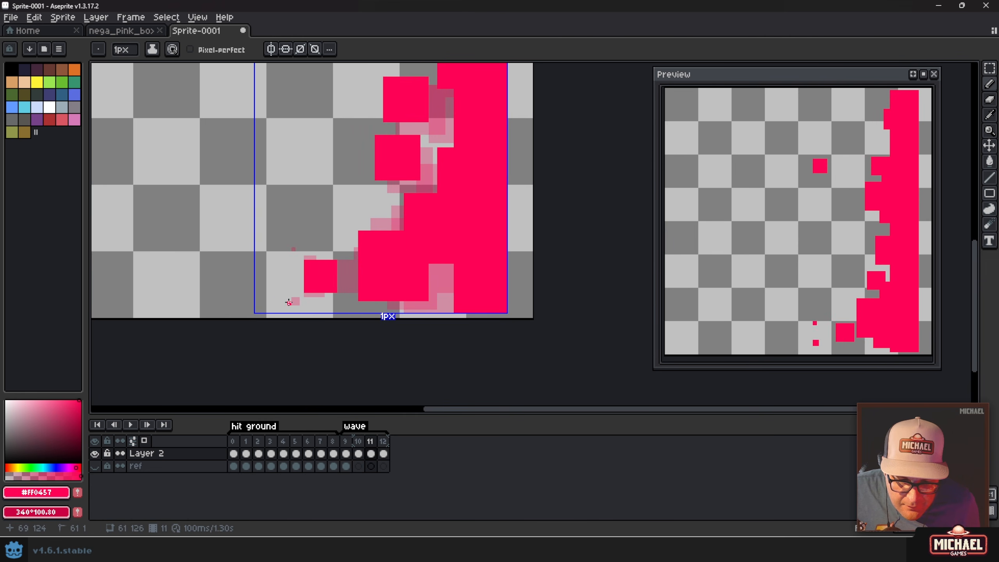
key(ctrl+d)
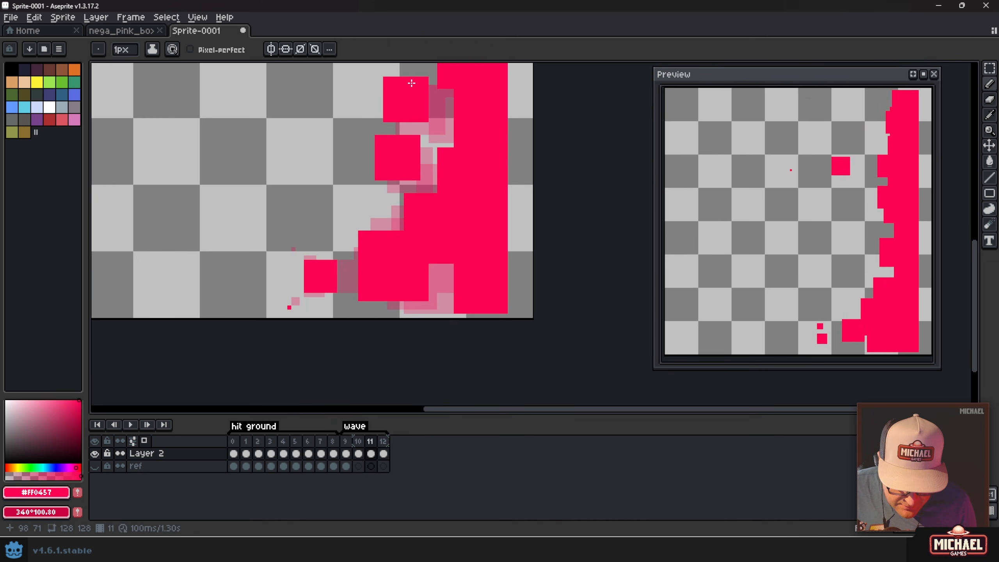
key(Left)
key(Left)
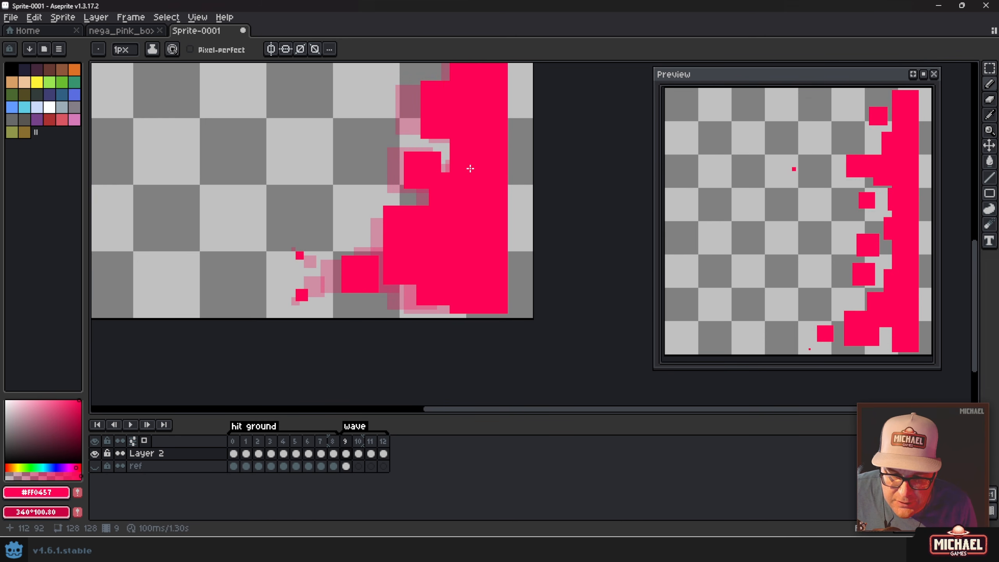
scroll(470, 205, up, 1)
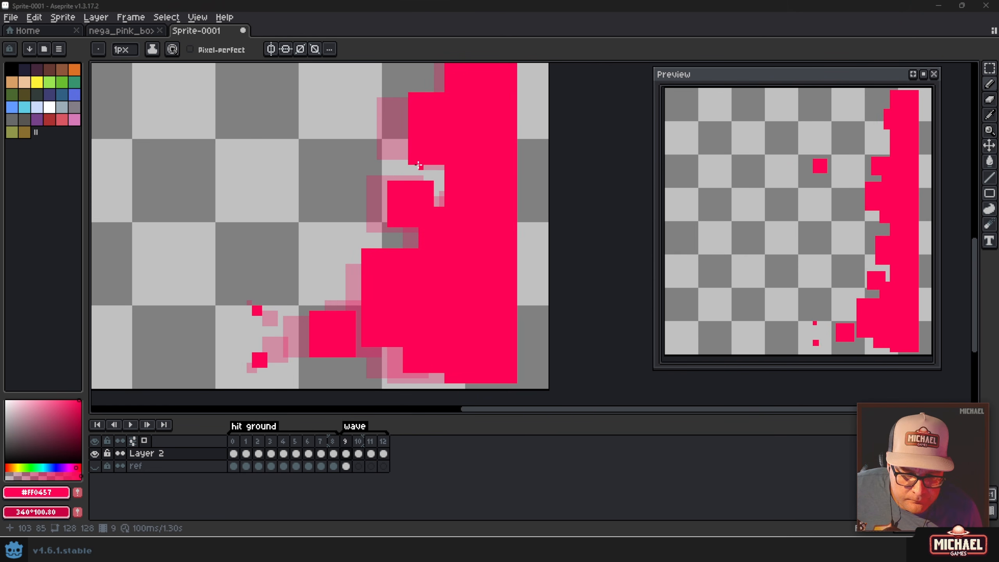
Split the detached square in frame 12 above the lower pair by painting a 9 px square with a 5 px square just below it
scroll(433, 315, up, 2)
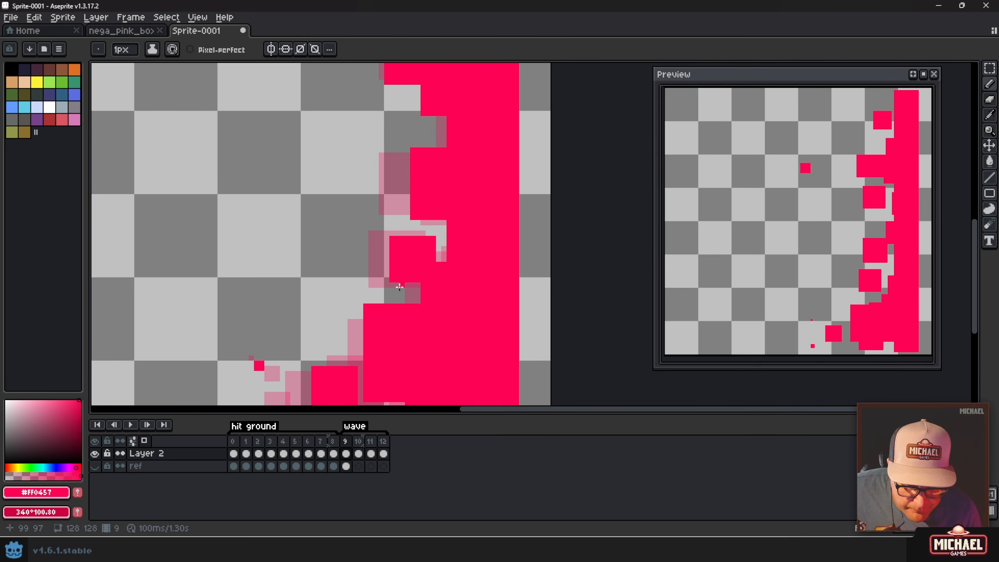
key(Right)
key(Right)
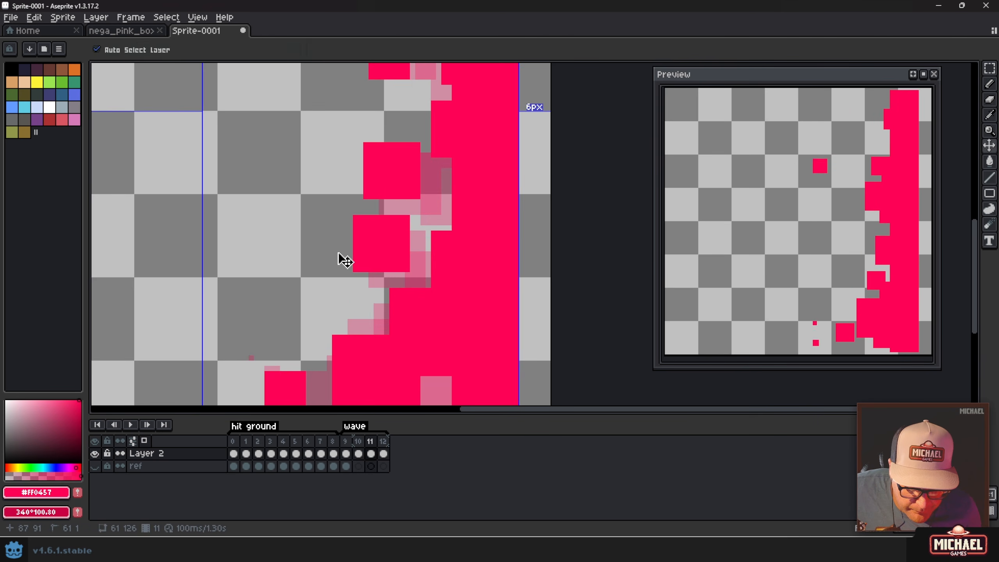
key(b)
click(339, 254)
key(Left)
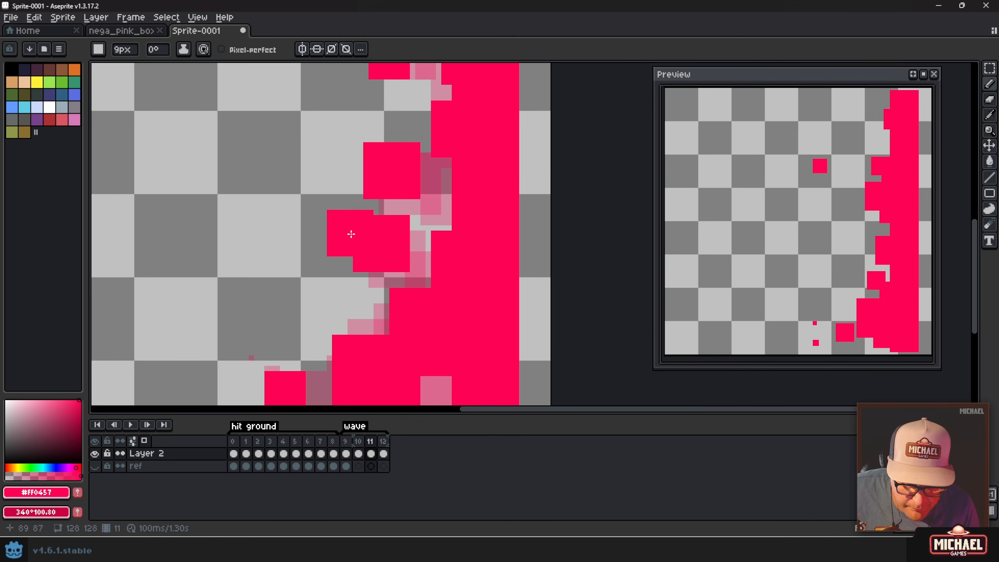
key(Right)
key(Right)
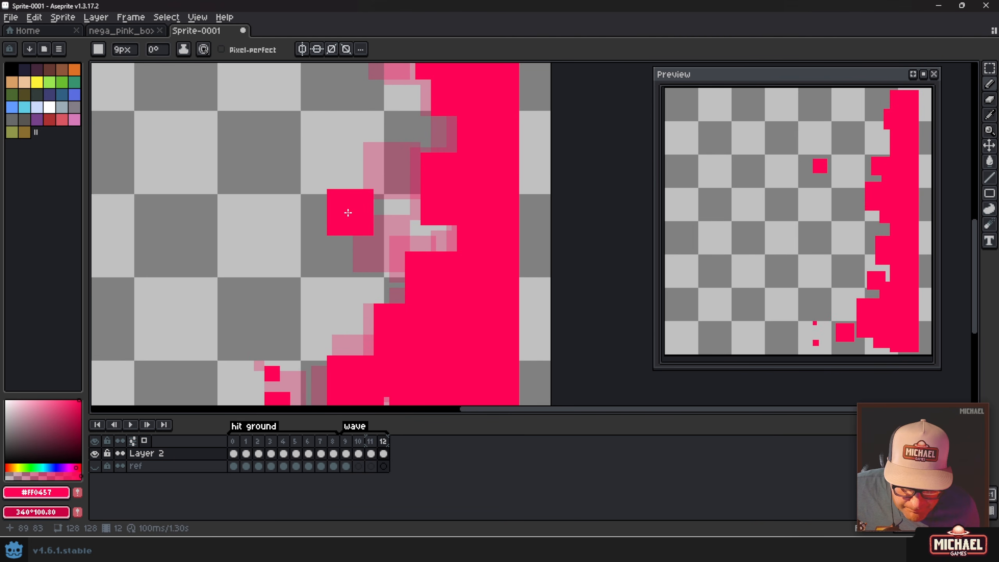
key(minus)
key(minus)
key(minus)
key(minus)
click(356, 260)
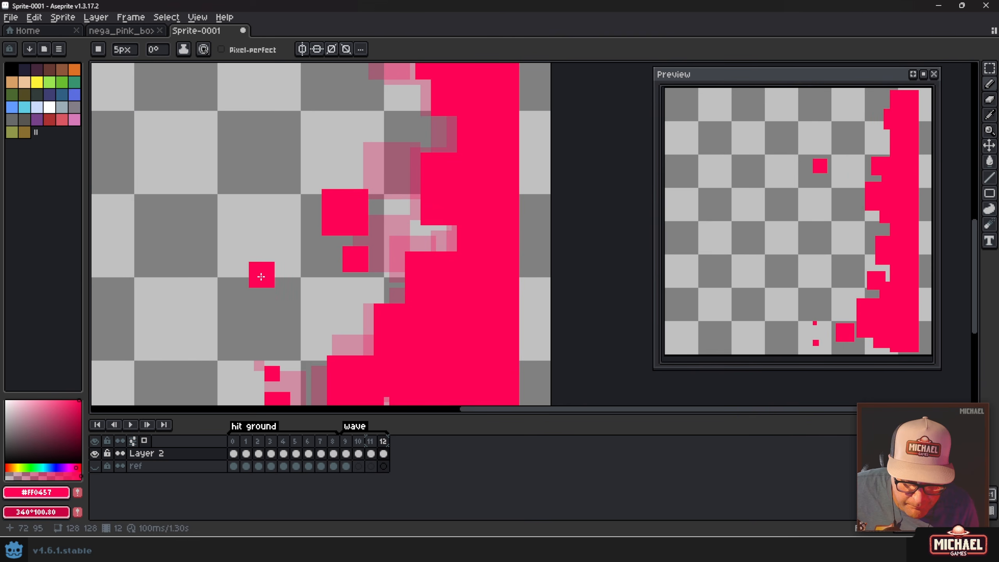
Paint the fragments of that pair farther outward in frame 9, 6 px for the upper and 3 px each for two lower ones
click(346, 453)
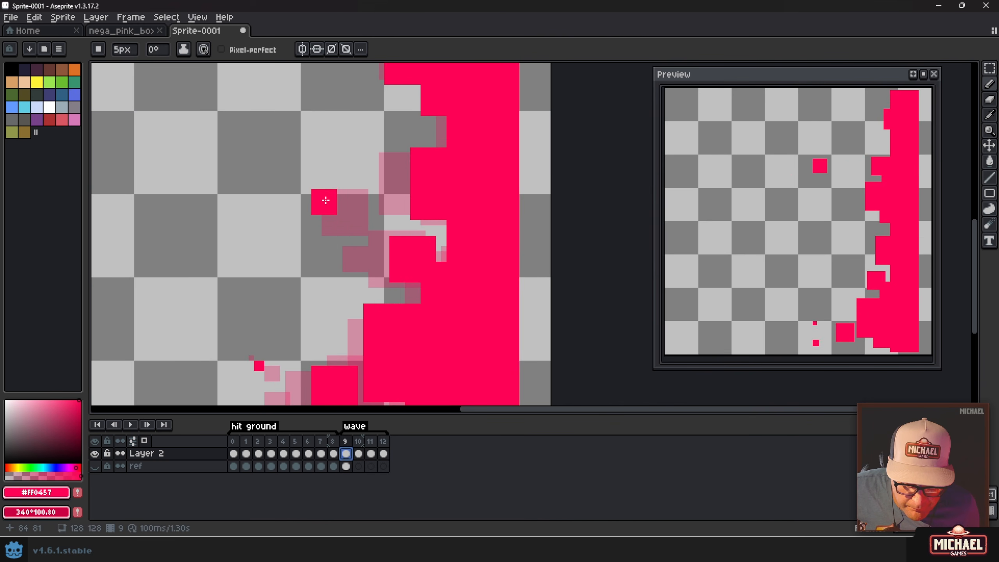
key(v)
click(327, 184)
key(minus)
key(minus)
click(324, 222)
click(334, 255)
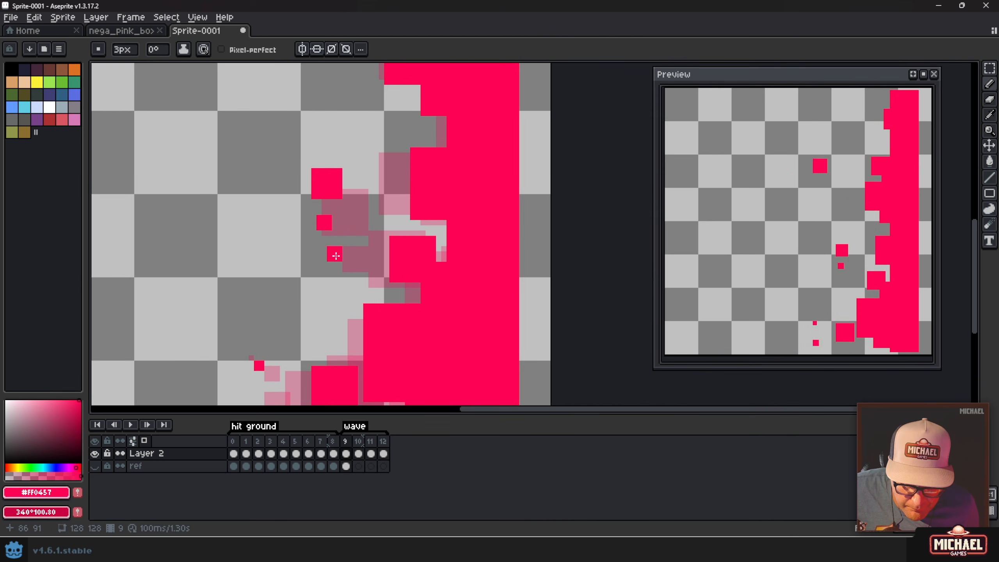
Paint the three fragments in frame 10 beside frame 9's, 4 px for the upper and 2 px for each lower one
key(period)
key(minus)
click(332, 262)
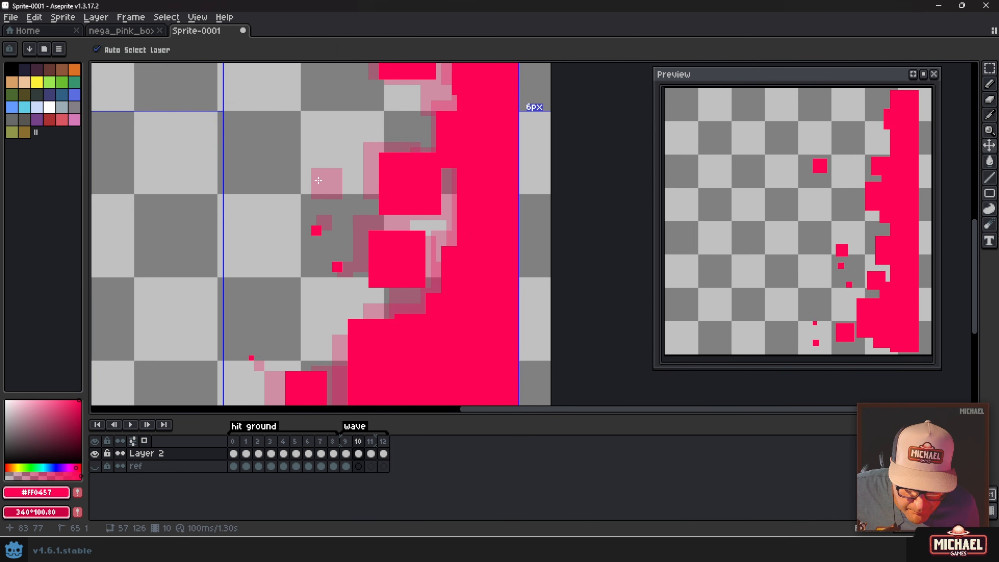
key(plus)
key(plus)
Paint the three fragments in frame 11 farther left, 3 px for the upper and 2 px for each of the others
key(period)
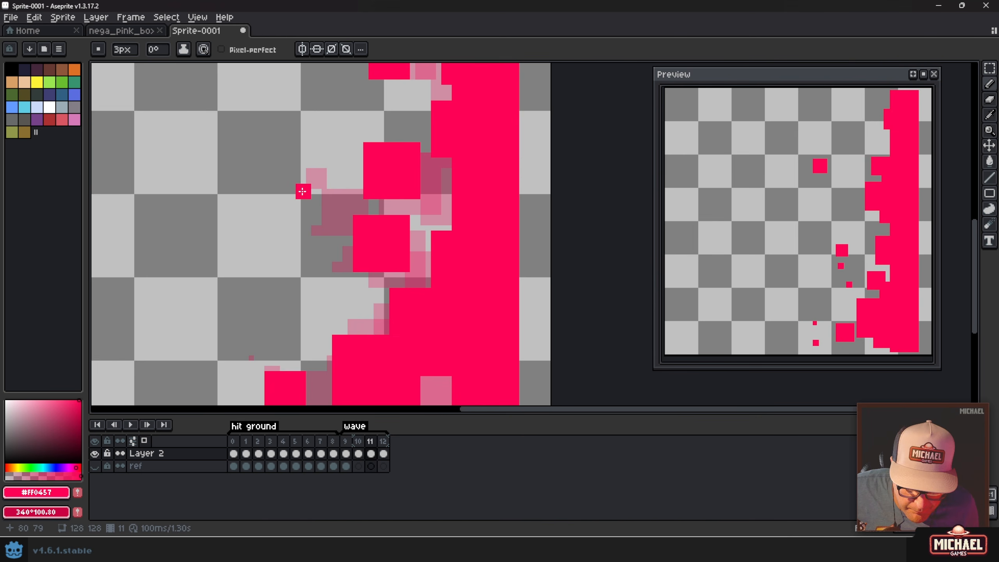
key(minus)
key(minus)
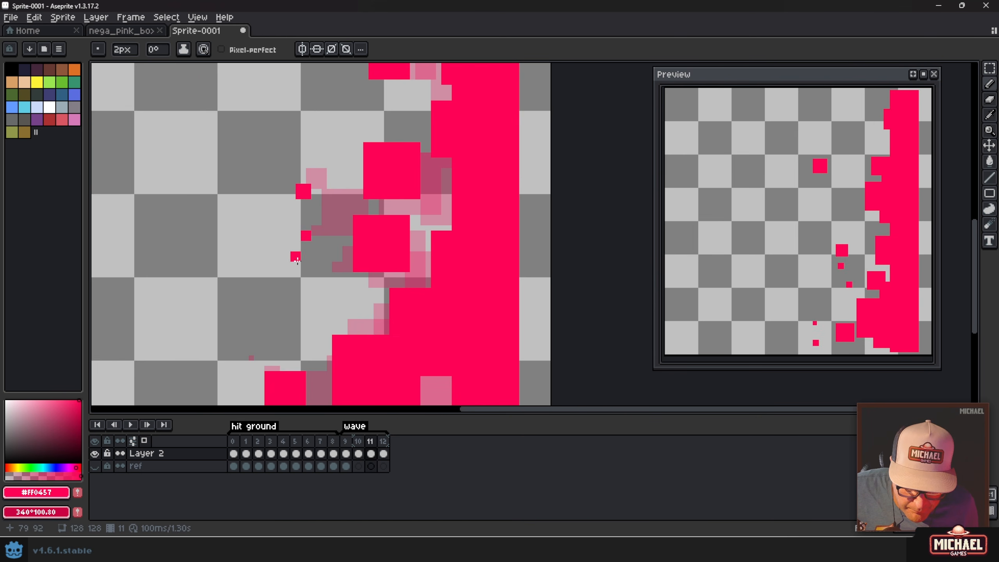
key(comma)
key(comma)
key(period)
key(period)
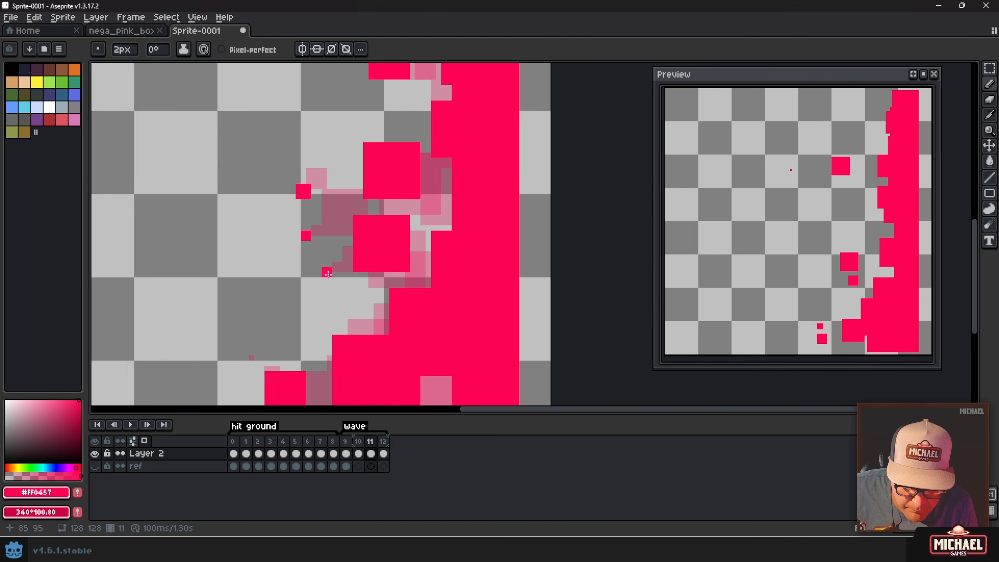
key(minus)
key(ctrl)
key(plus)
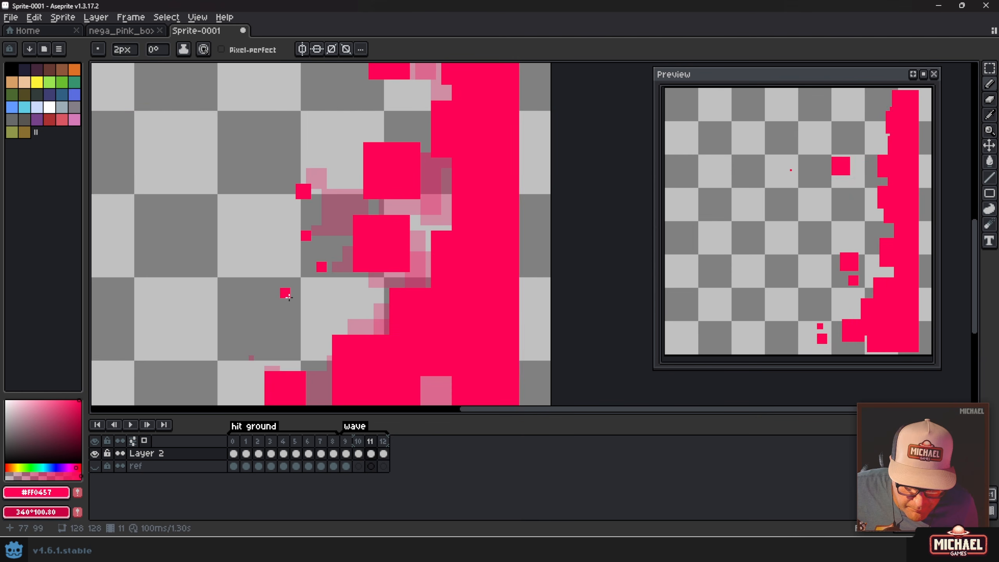
Continue the two lower trailing fragments in frame 12 with a 2 px square at the bottom and a 1 px dot in the middle
key(period)
key(comma)
key(period)
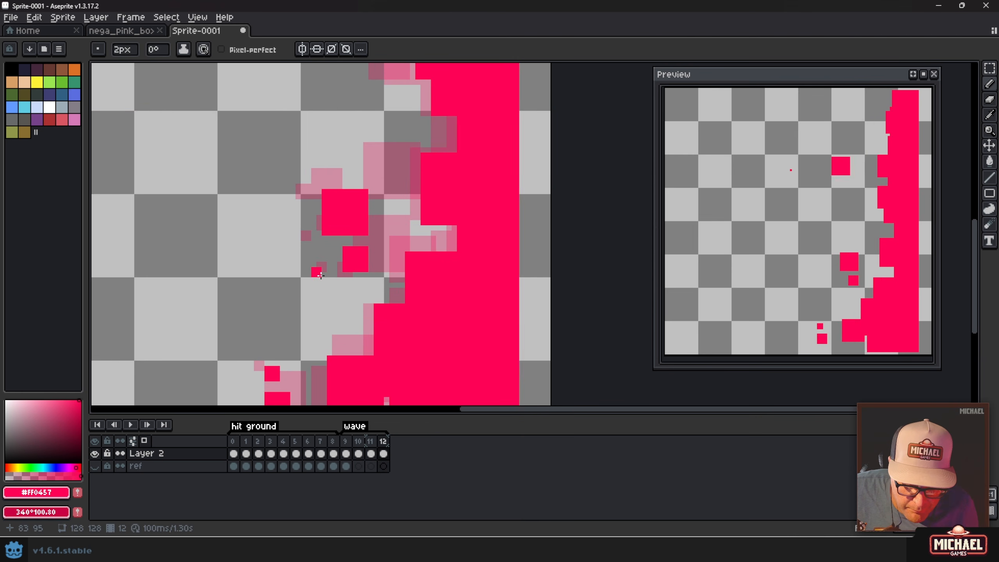
key(minus)
key(ctrl)
click(310, 273)
key(ctrl)
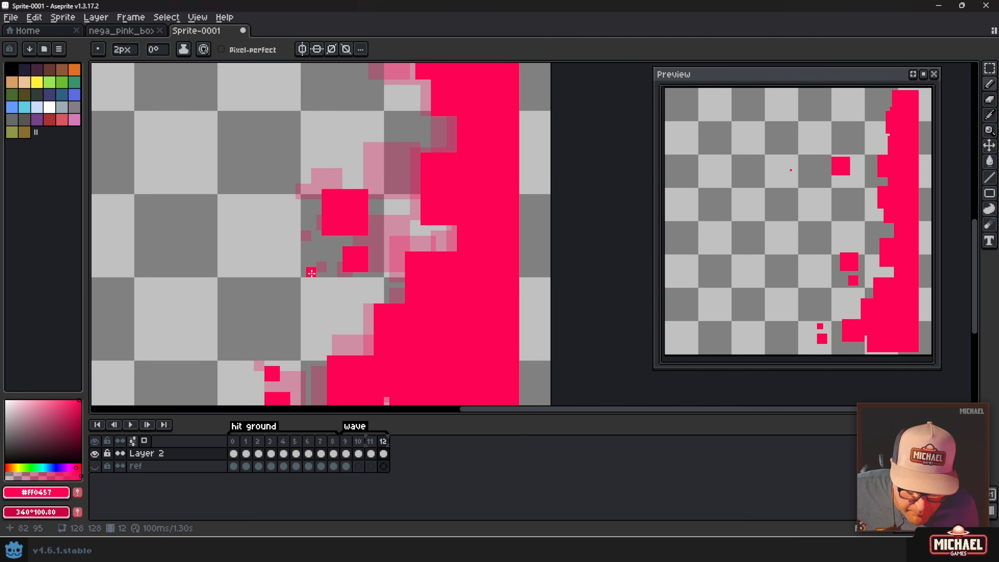
click(298, 238)
key(comma)
key(period)
key(comma)
key(period)
key(comma)
key(period)
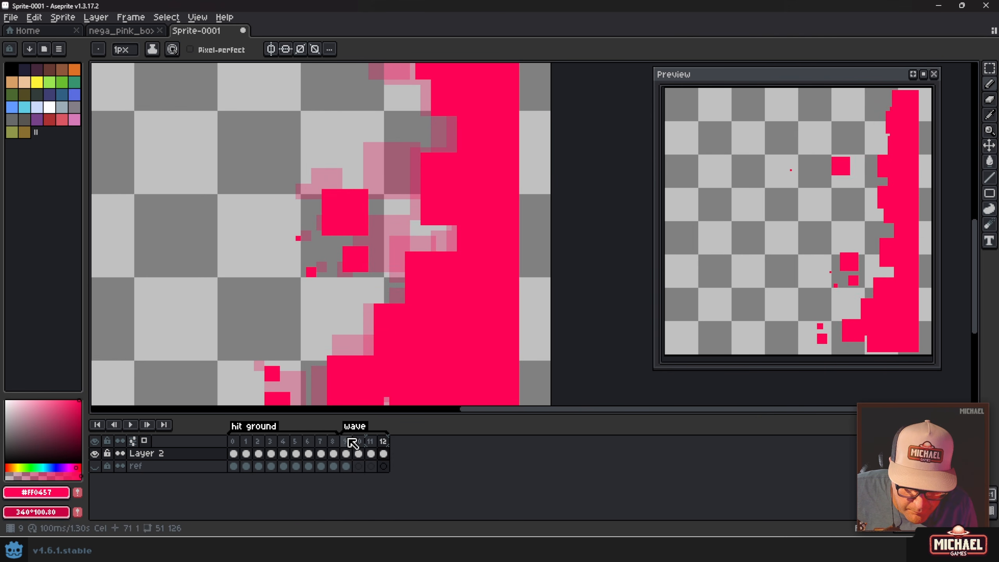
Paint a 2 px square in frame 12 diagonally above and left of frame 11's upper fragment
key(comma)
click(383, 441)
key(comma)
key(period)
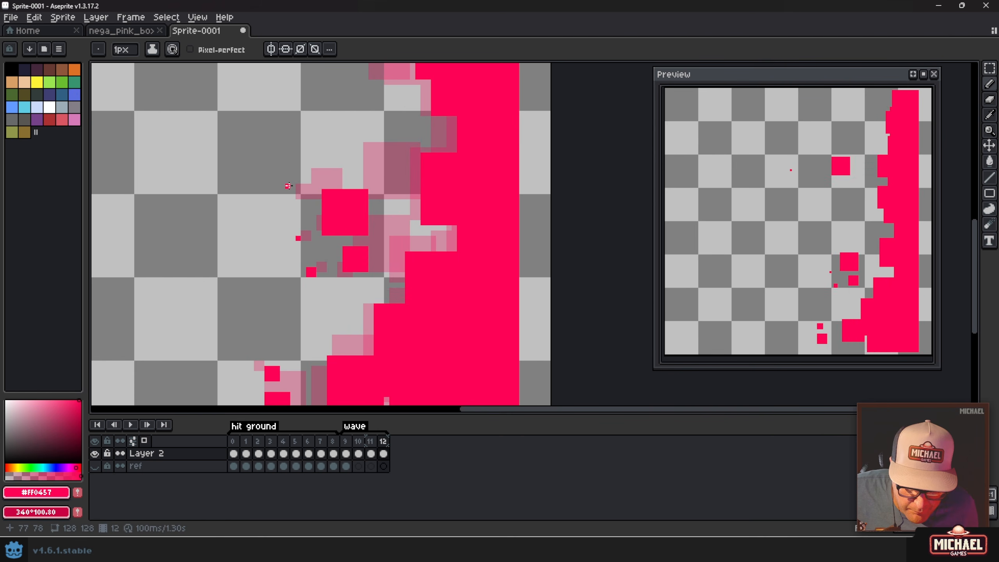
key(plus)
click(290, 183)
click(332, 314)
Paint 1 px dots in frame 9 just beyond frame 12's upper and lowest trailing fragments
click(346, 454)
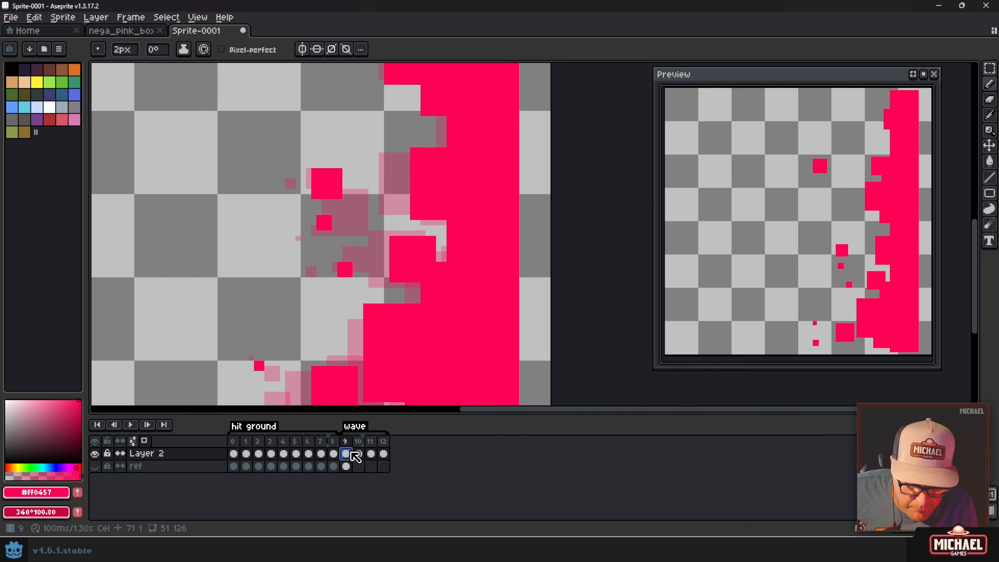
key(minus)
click(282, 186)
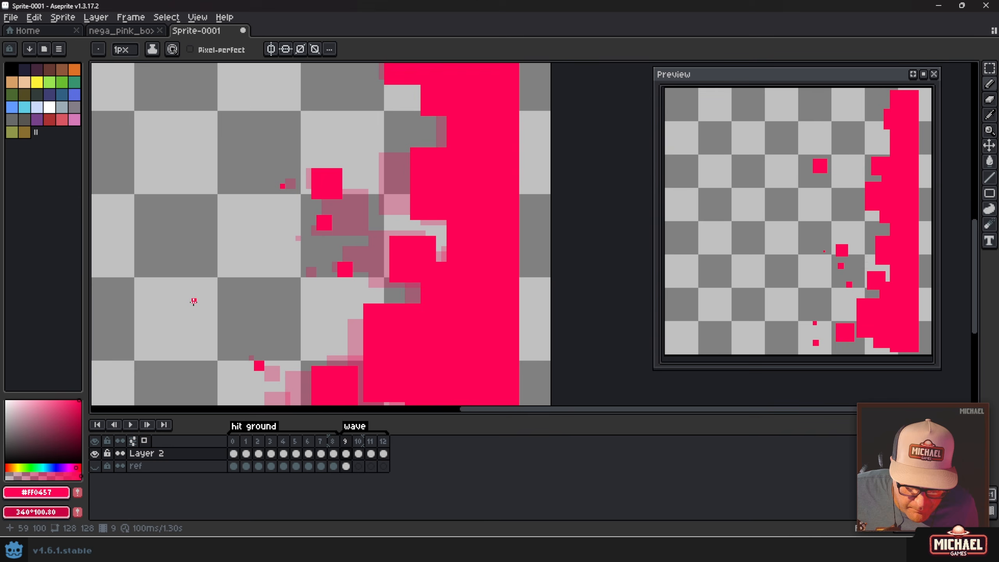
click(303, 274)
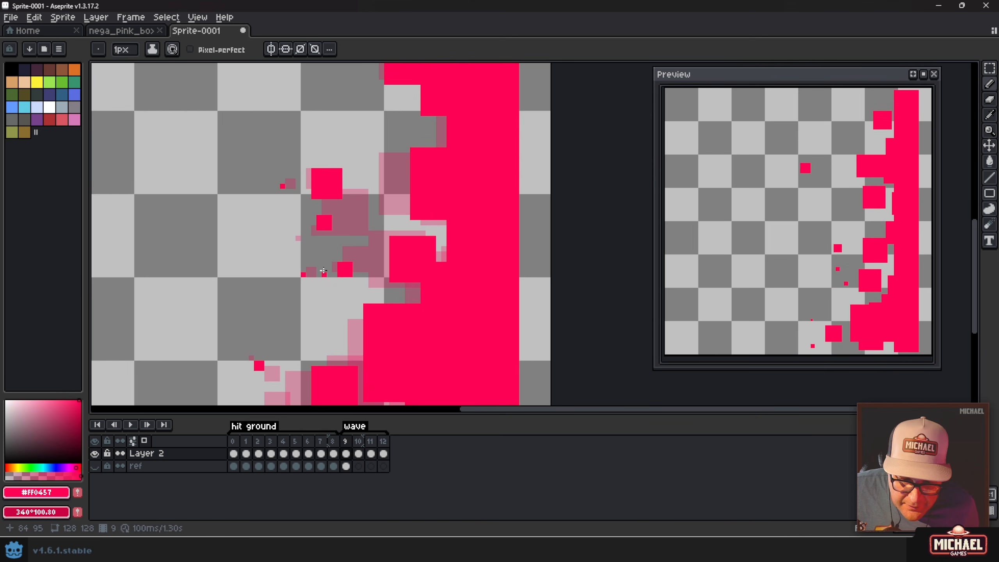
Move the lowest trailing fragment of the middle cluster 1 px down in frame 12 and 1 px left in frame 11, then deselect
click(383, 453)
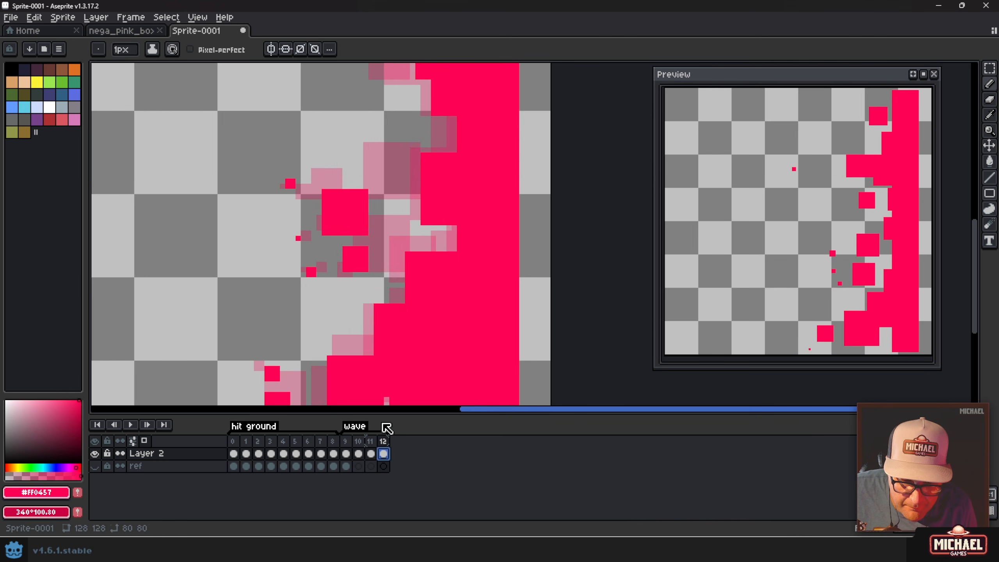
key(m)
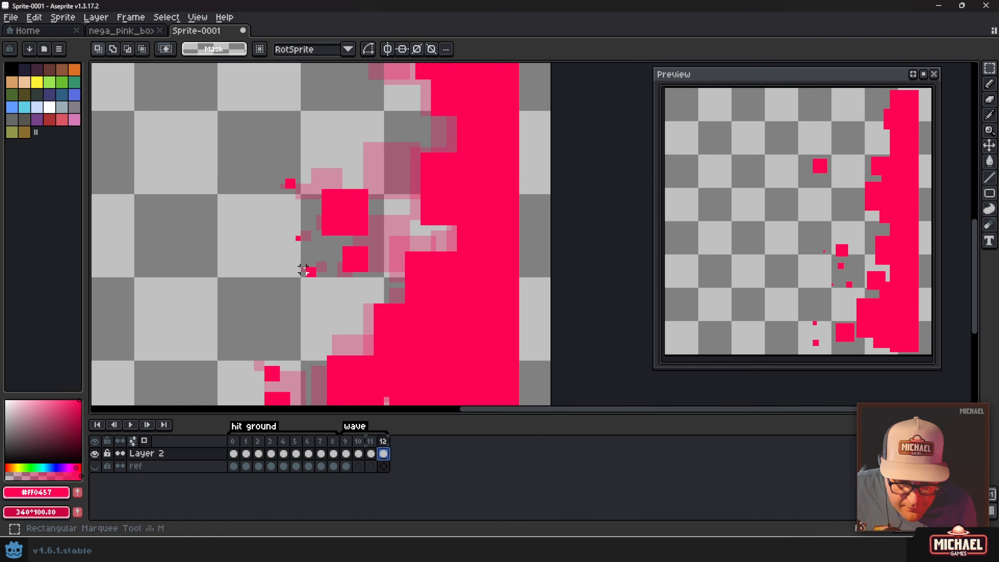
drag(298, 264, 319, 290)
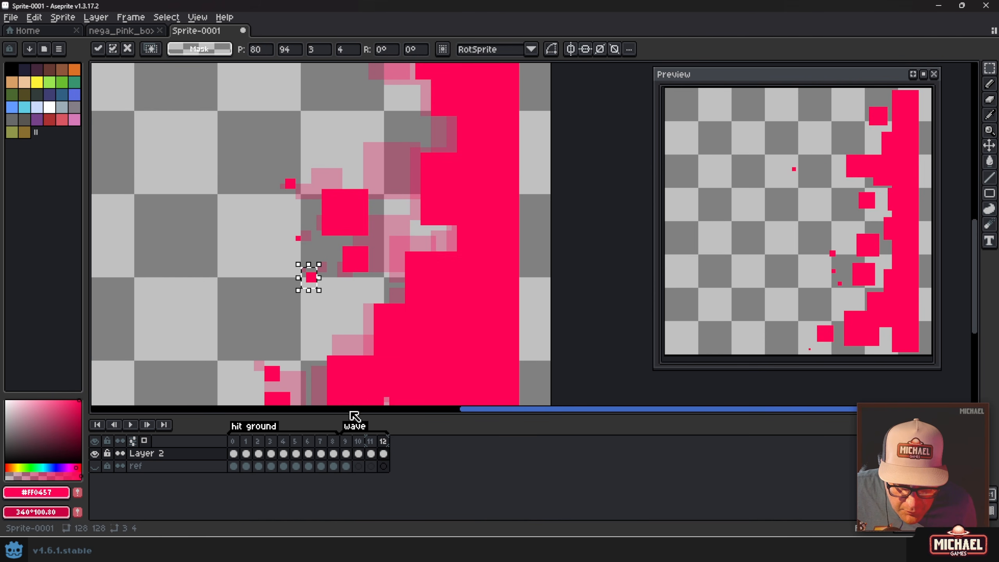
key(comma)
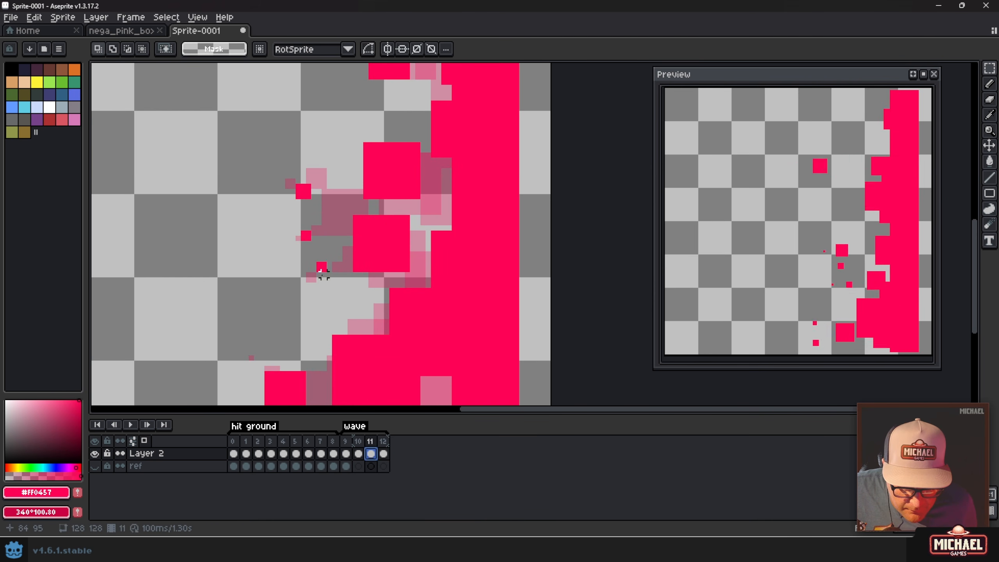
drag(299, 255, 329, 279)
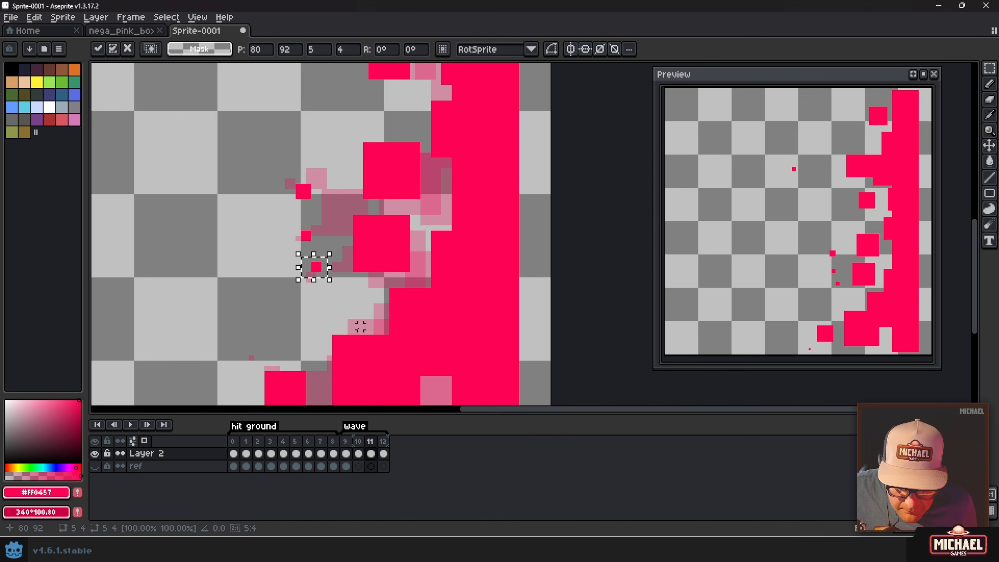
key(ctrl+d)
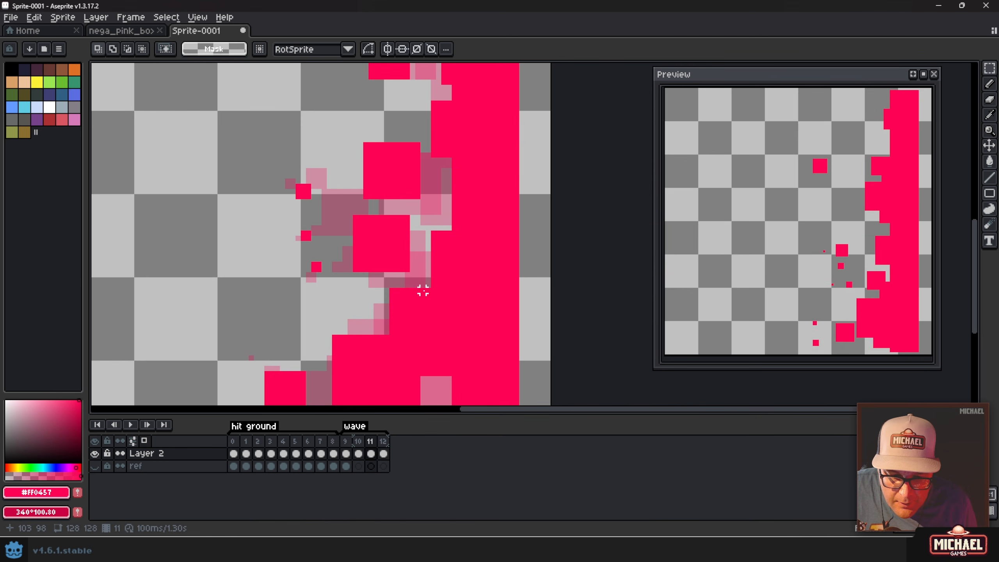
Examine how the detached fragments move and shrink across frames 9 to 12, also viewing the preceding hit ground frames
key(Left)
key(Left)
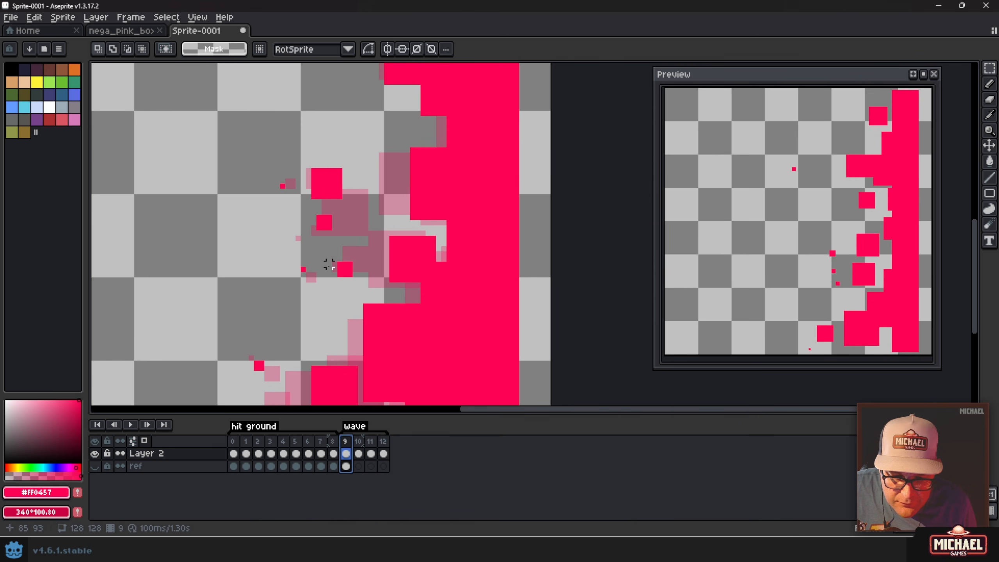
scroll(329, 266, down, 1)
key(Left)
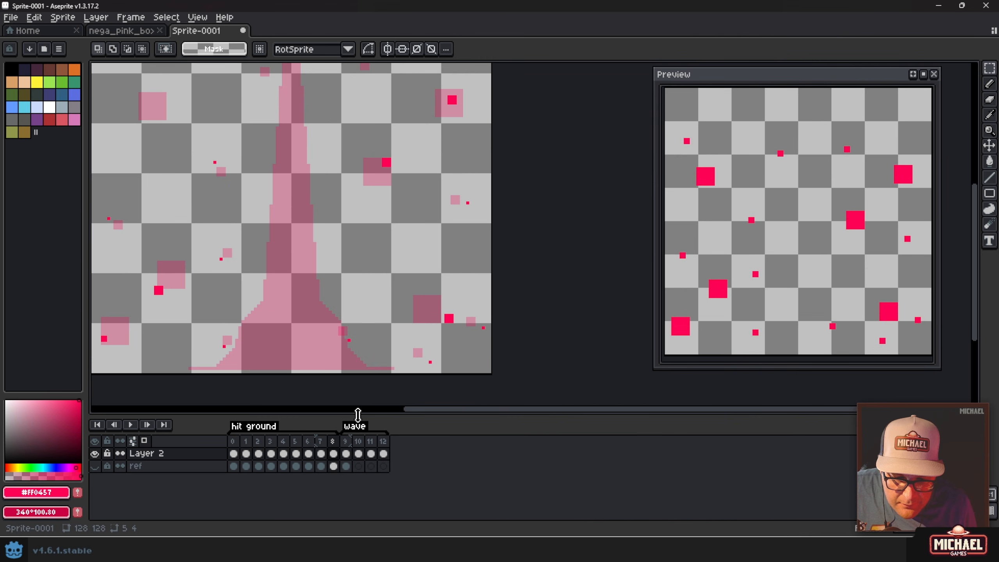
key(Right)
key(Left)
key(Left)
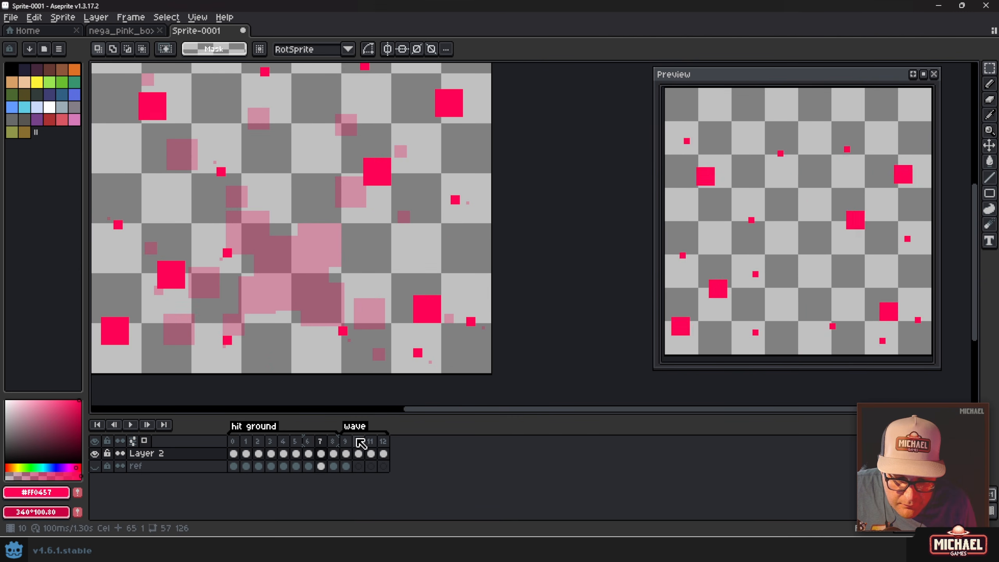
click(348, 442)
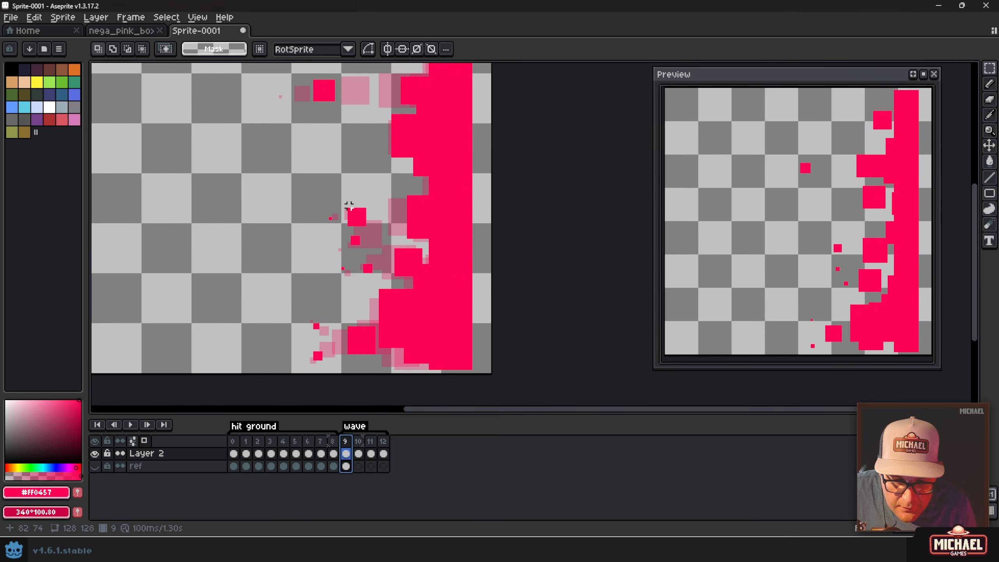
drag(348, 204, 350, 224)
key(Right)
key(Right)
key(Right)
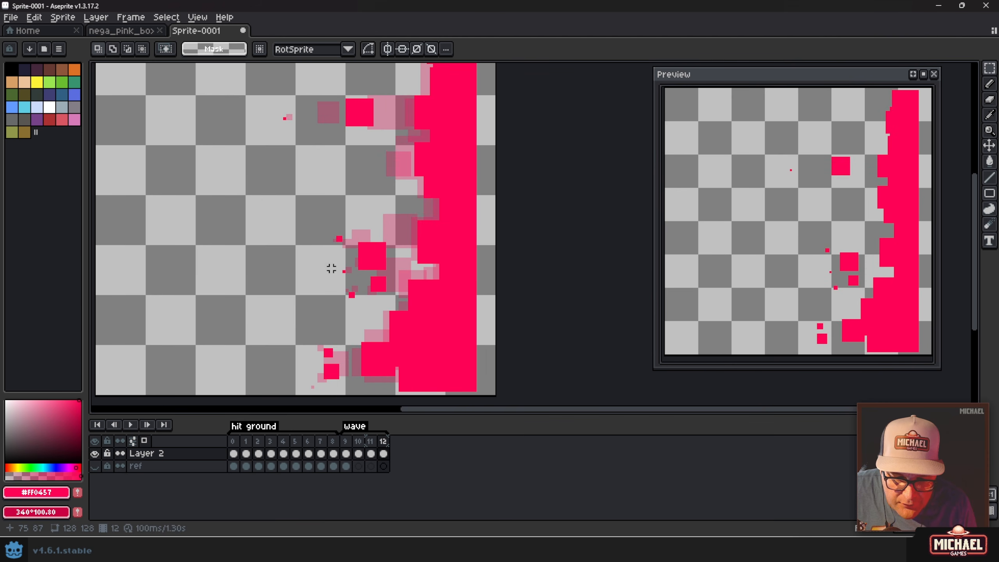
key(Right)
key(Left)
key(Left)
key(Left)
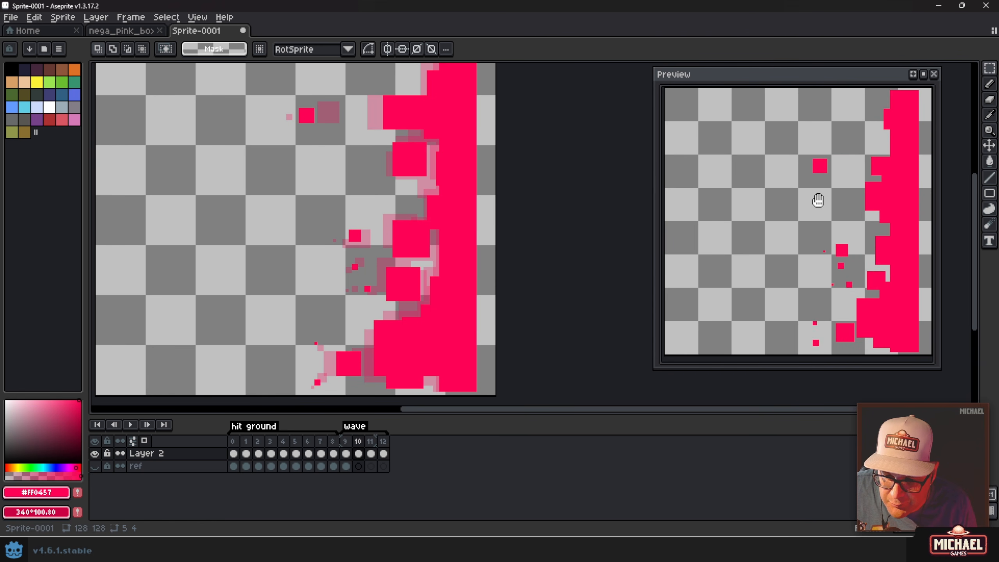
Compare frames 10 to 12 to examine the squares along the upper part of the wave's edge
key(Right)
key(Left)
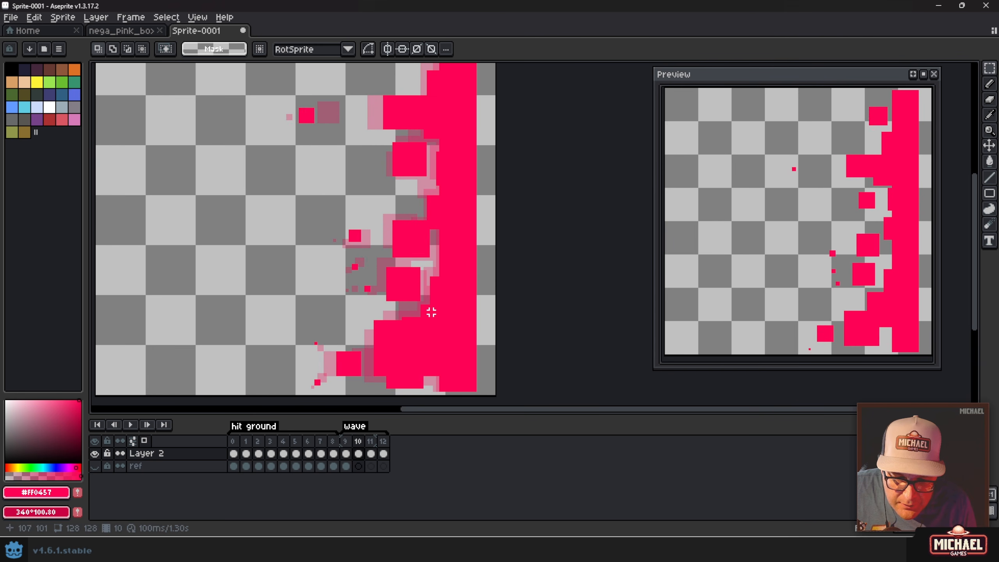
key(Right)
key(Right)
key(Left)
key(Left)
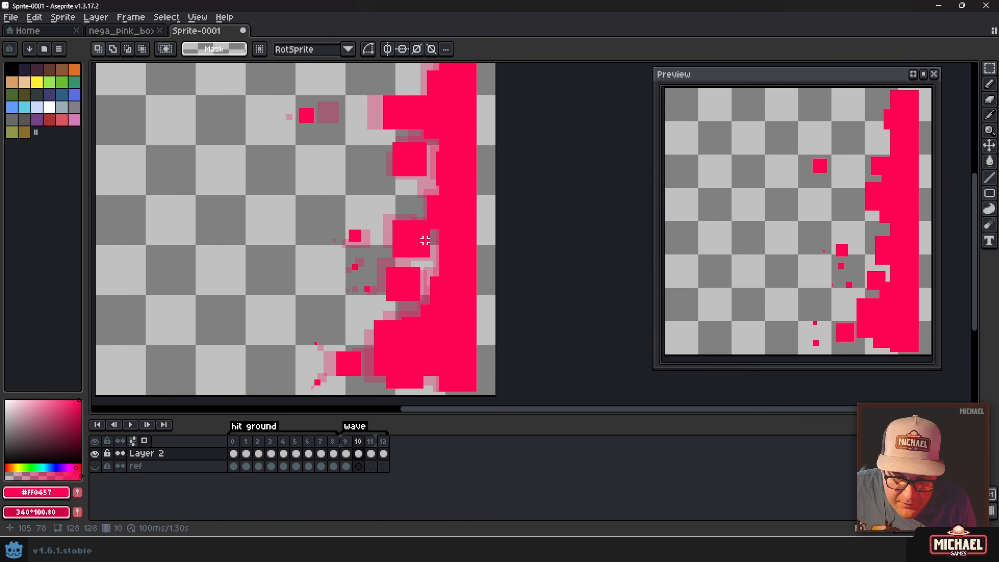
drag(391, 174, 386, 275)
key(Right)
key(Left)
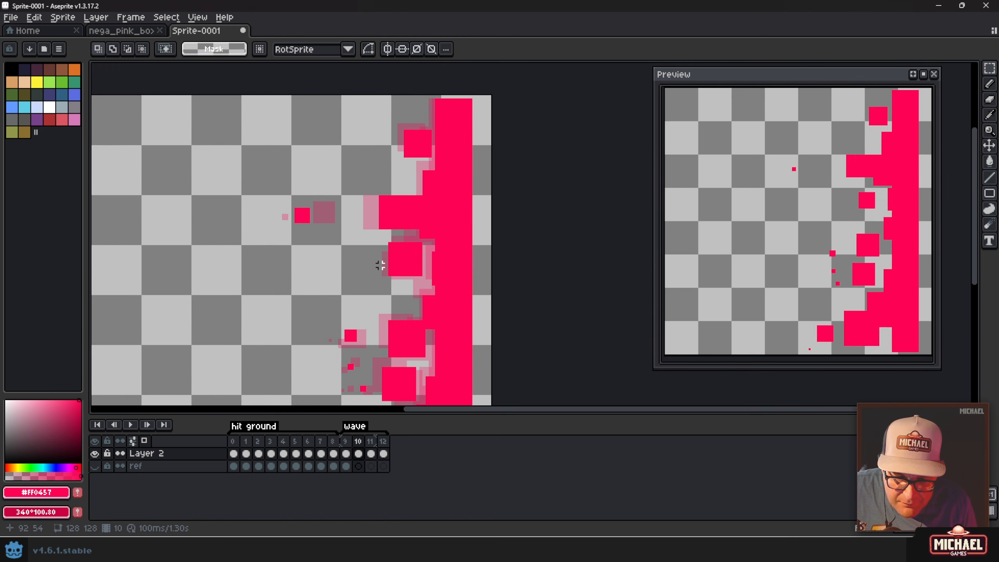
key(Right)
key(Left)
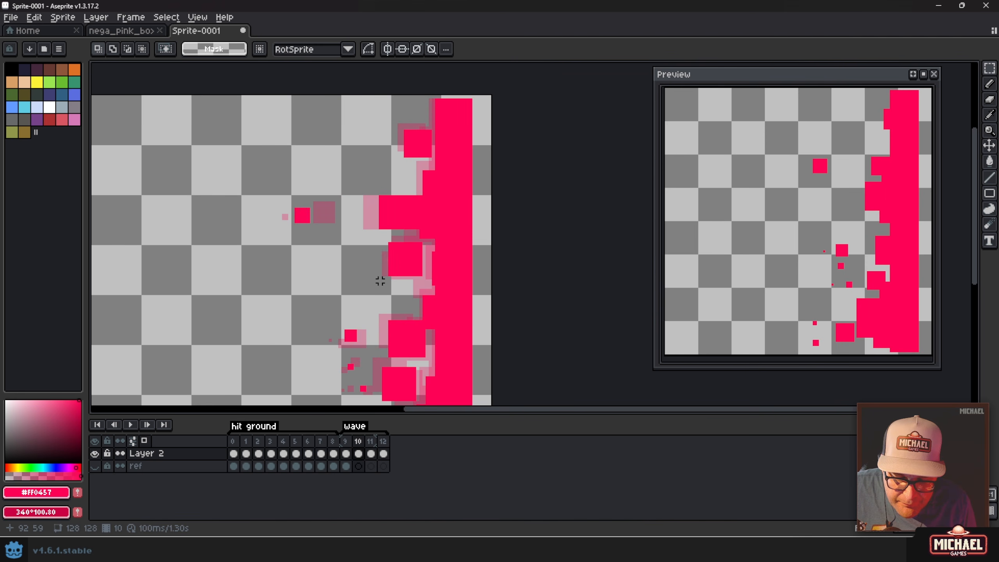
Examine how the square midway along the wave's edge moves and shrinks from frame 10 through frame 12
key(Right)
key(Left)
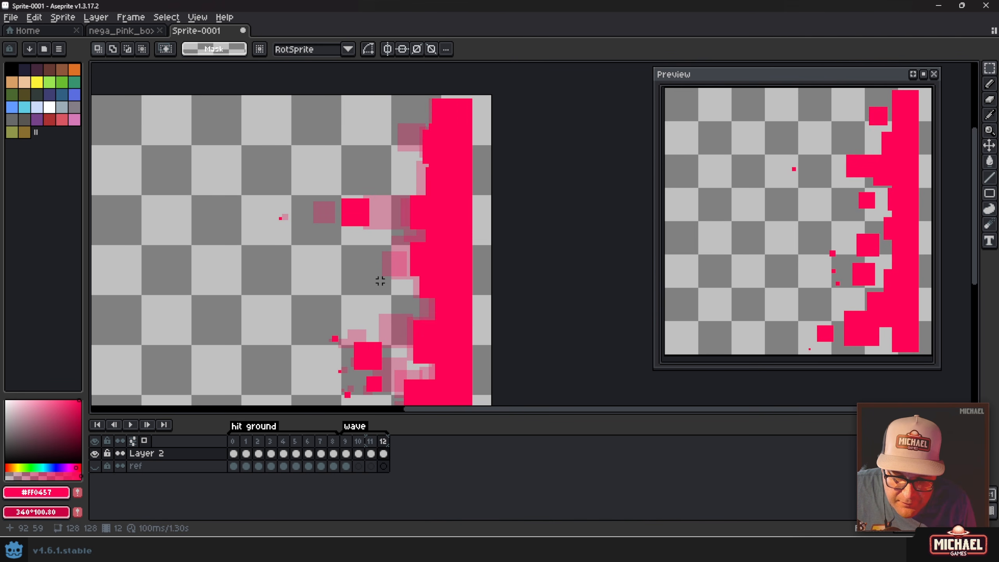
key(Right)
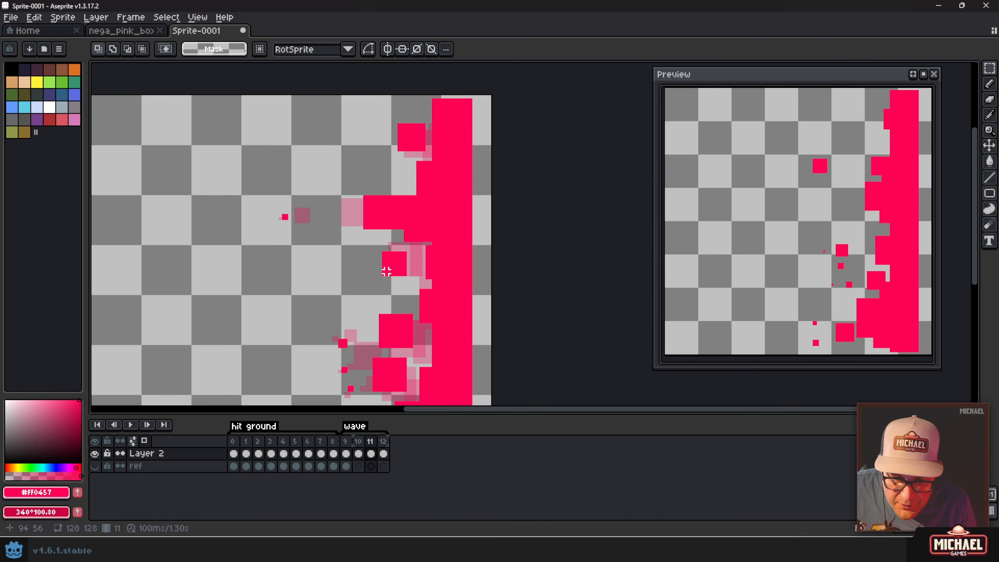
key(Left)
key(Right)
key(Left)
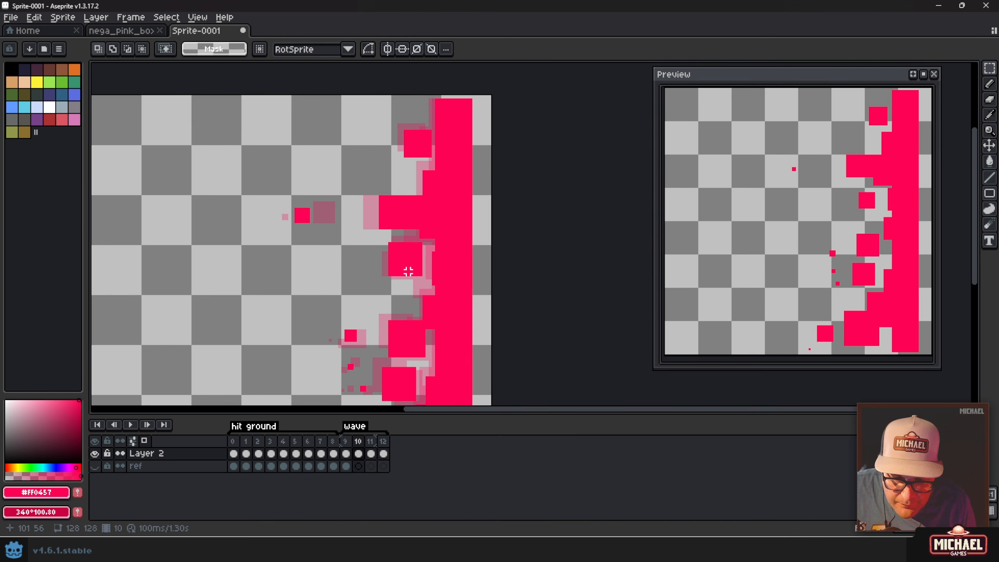
key(Right)
key(Left)
key(Right)
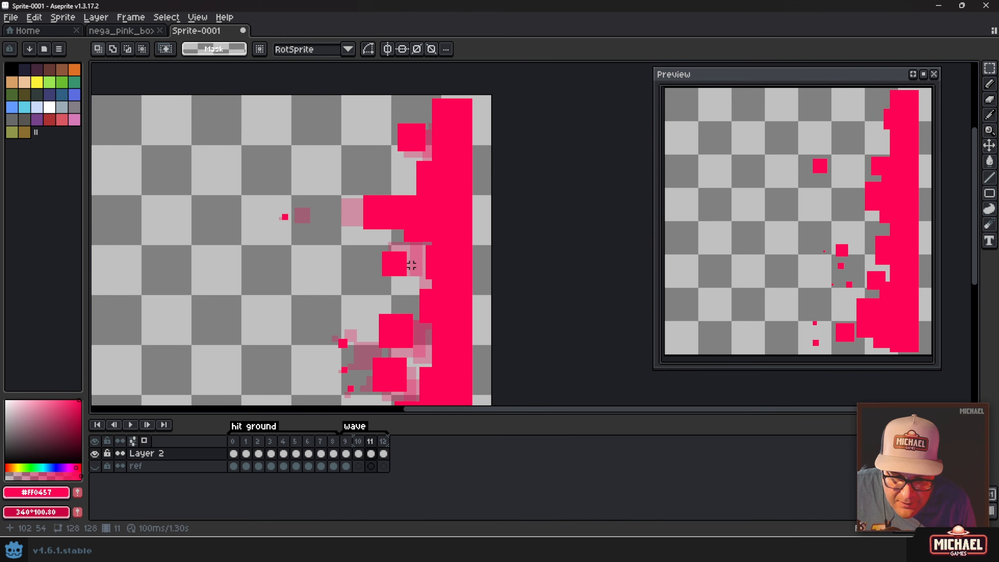
key(Left)
key(Right)
key(Right)
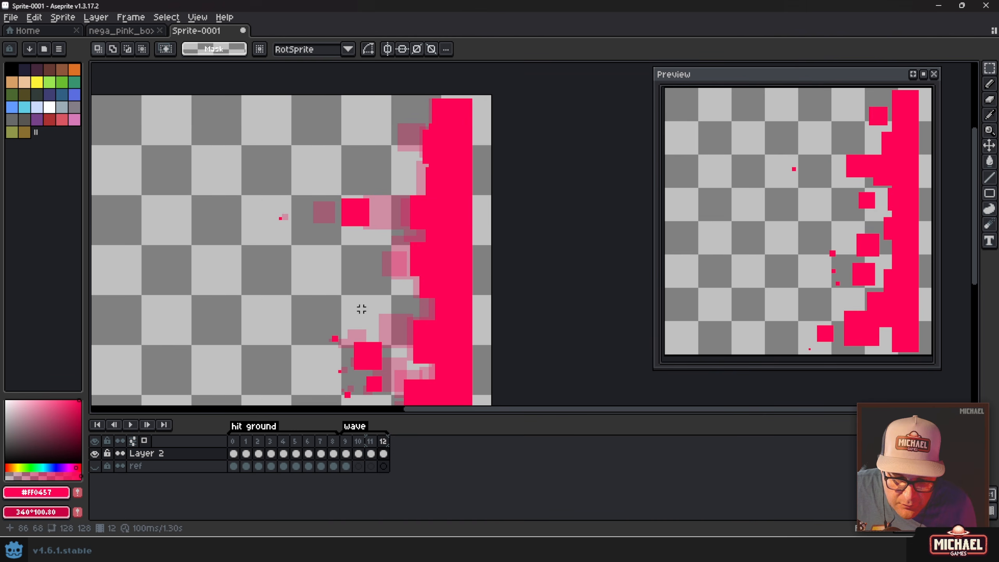
Paint an 8 px square in frame 12 just beyond frame 11's shrinking square midway along the wave's edge
key(b)
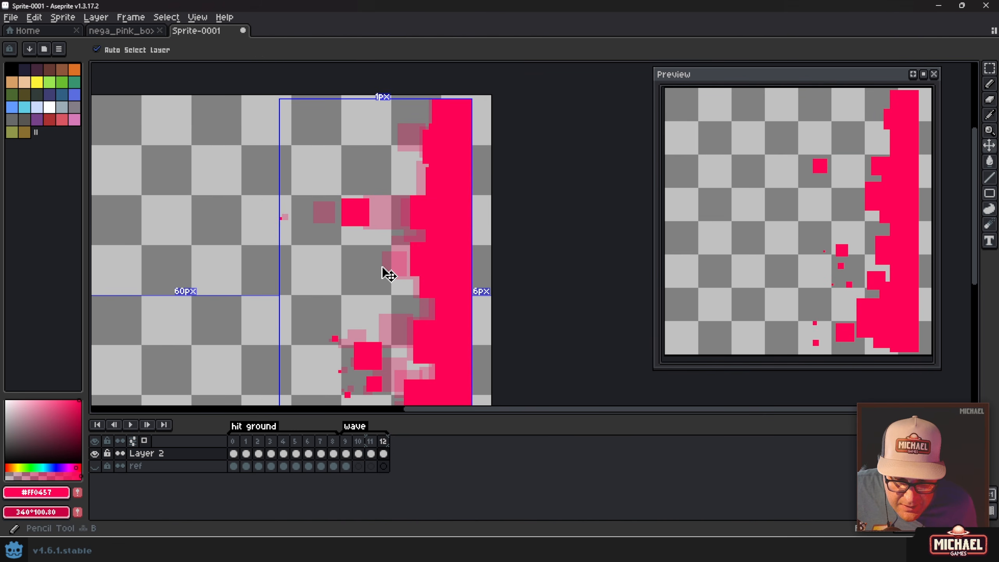
click(383, 271)
key(minus)
key(minus)
key(minus)
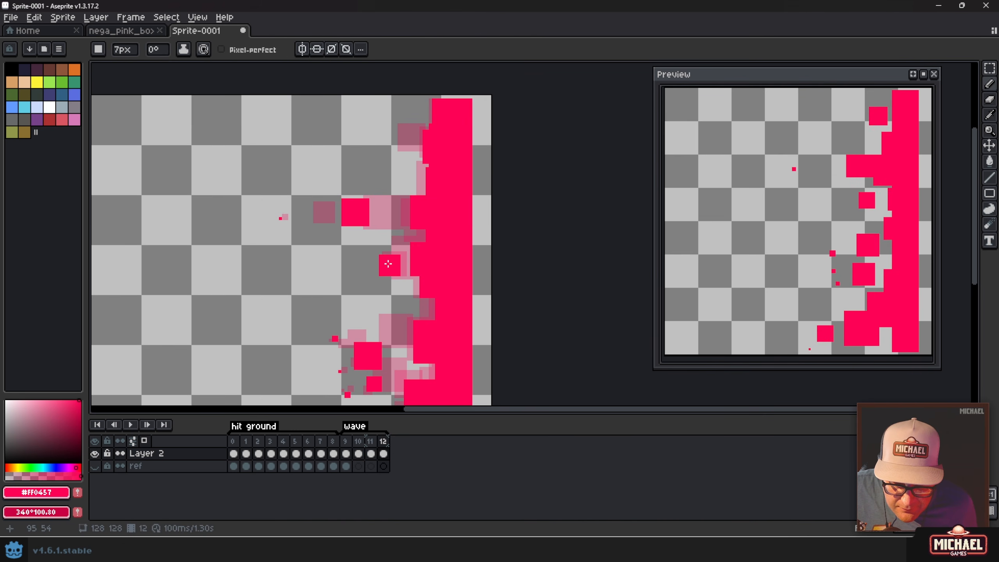
key(plus)
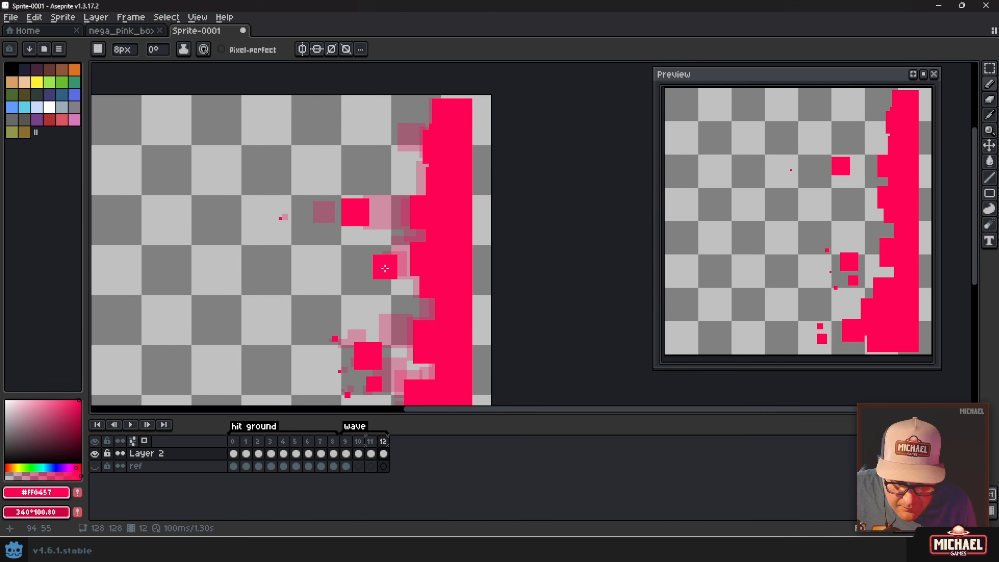
Continue the detached middle square's flight with an 8 px square in frame 9 and a 7 px square in frame 10
click(348, 454)
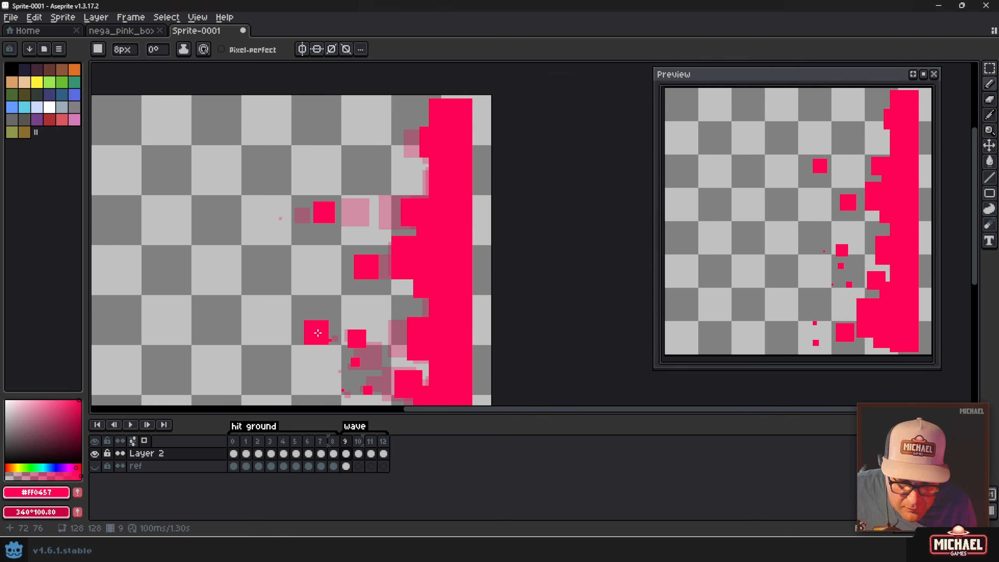
key(period)
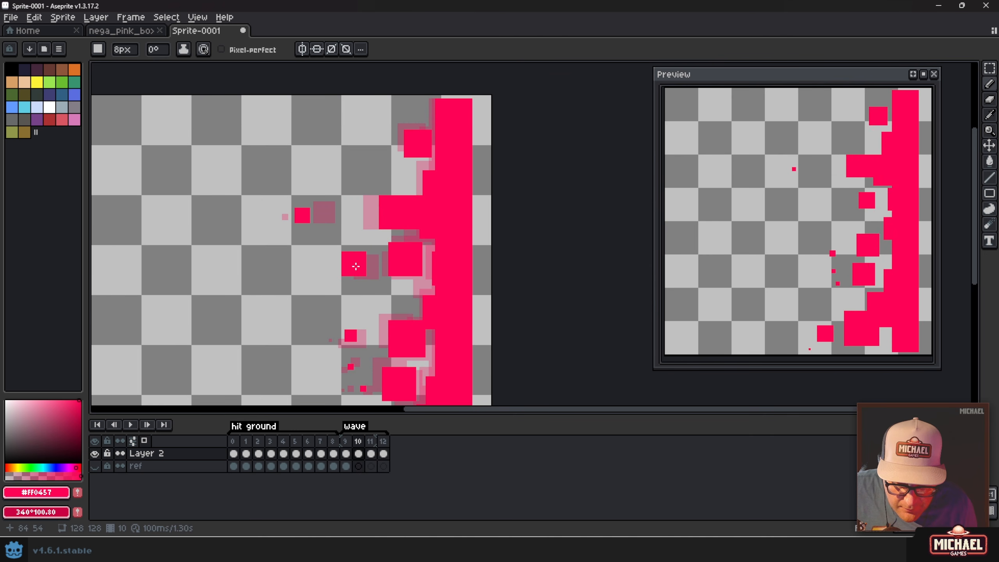
scroll(355, 267, down, 1)
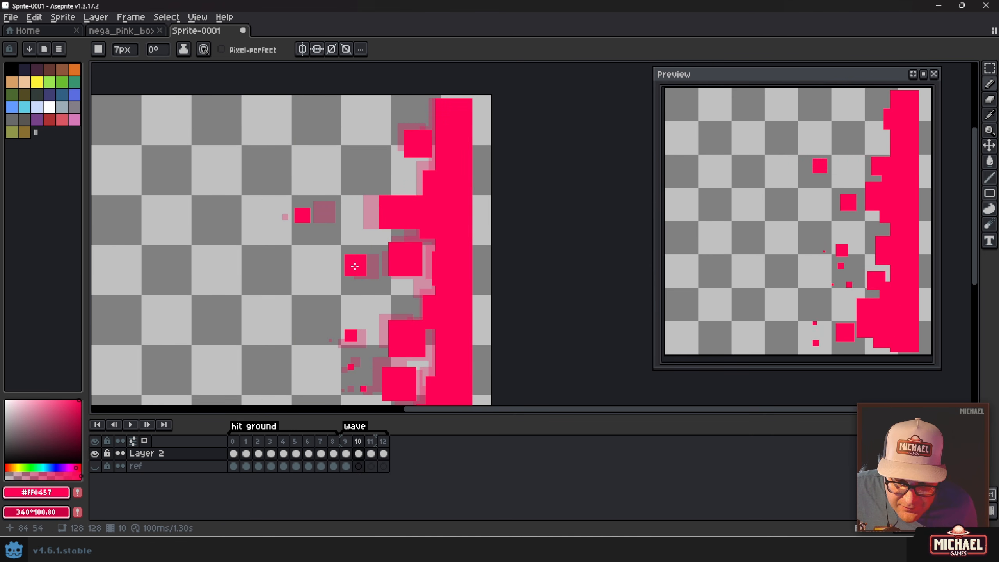
Split the detached middle square in frame 11 by painting a 5 px square with a 4 px square just below it
key(period)
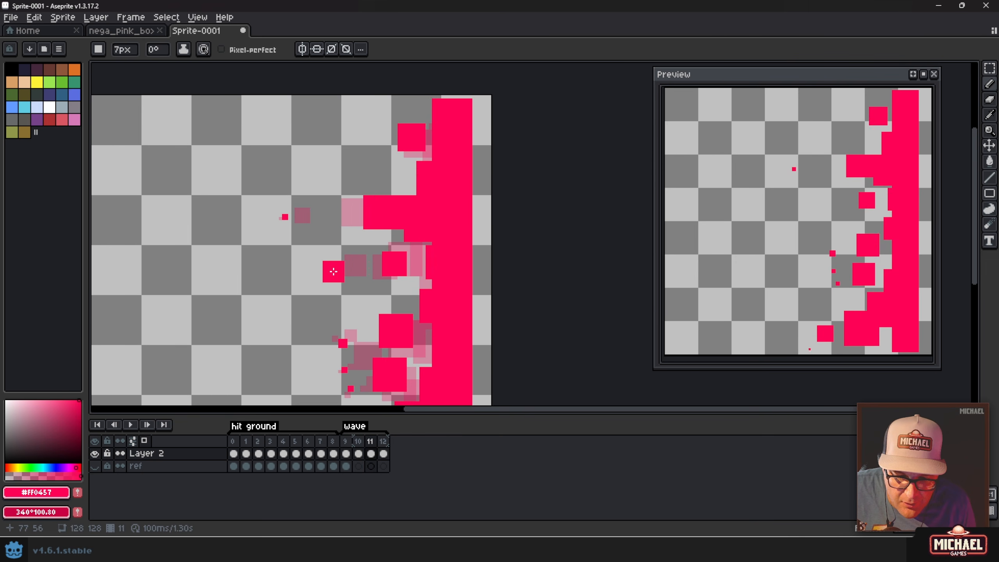
key(period)
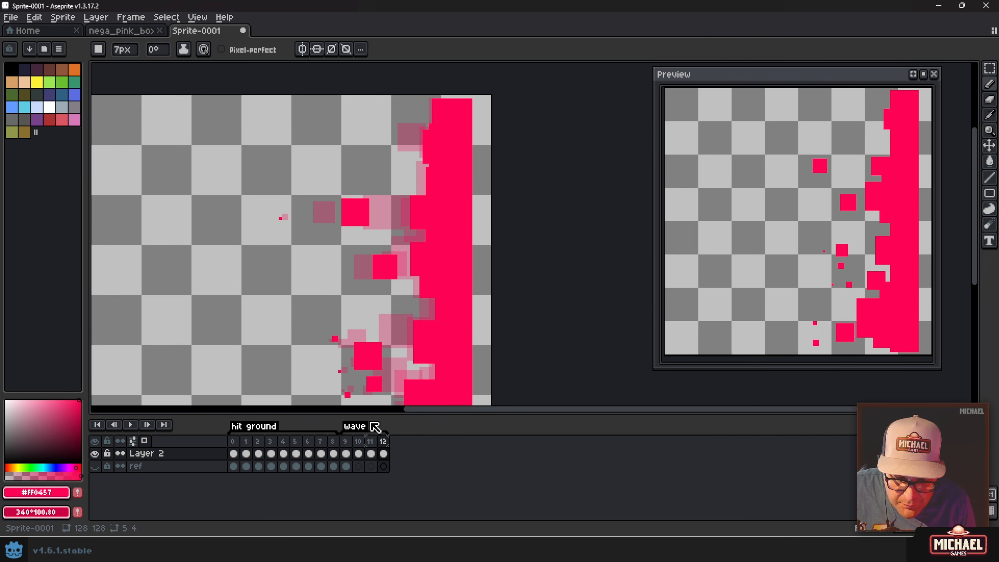
key(comma)
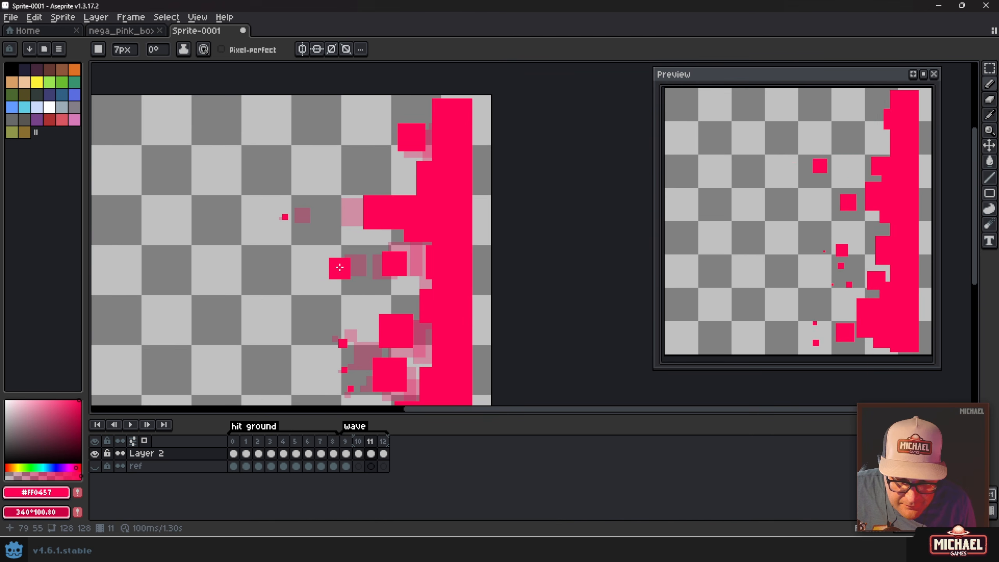
key(minus)
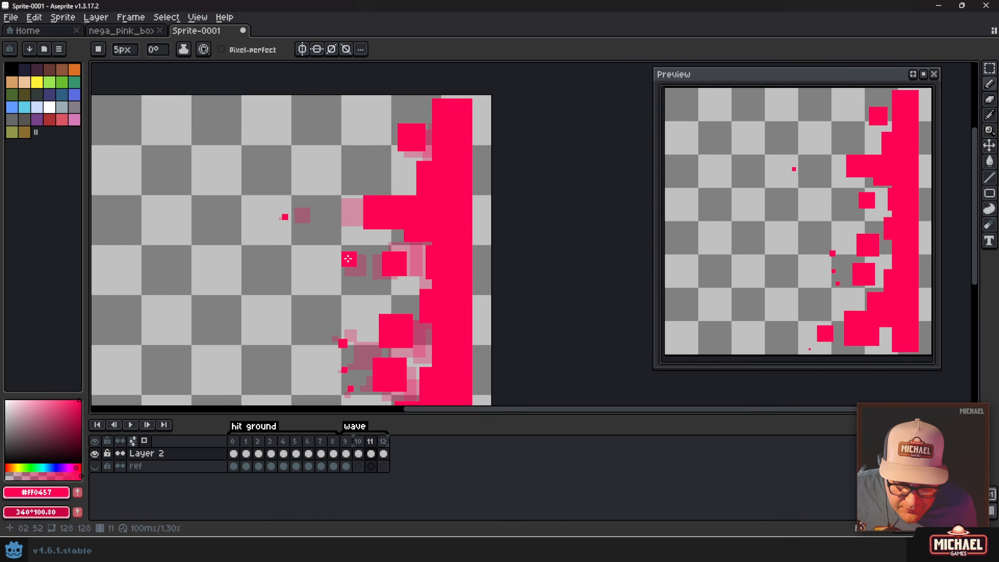
click(346, 258)
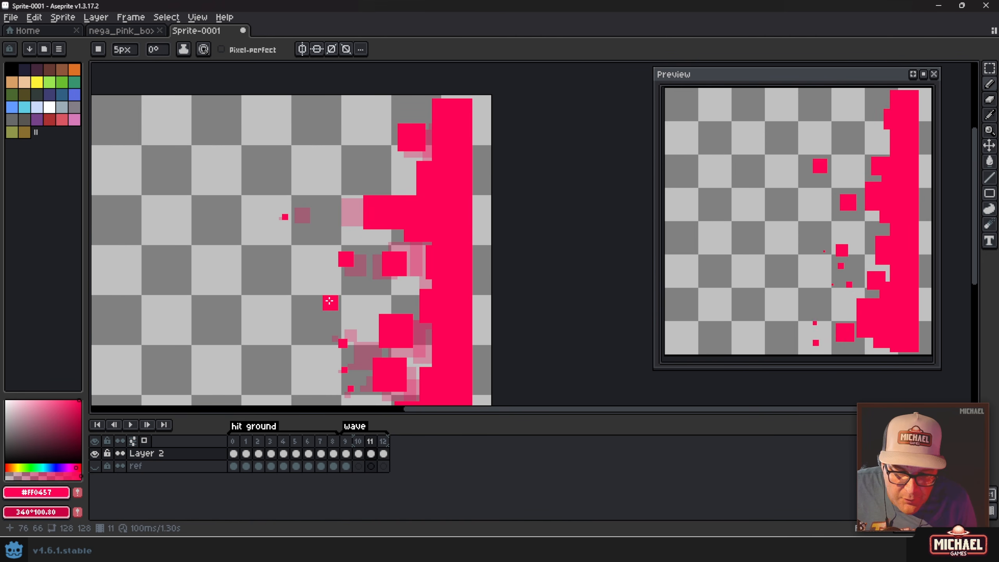
key(period)
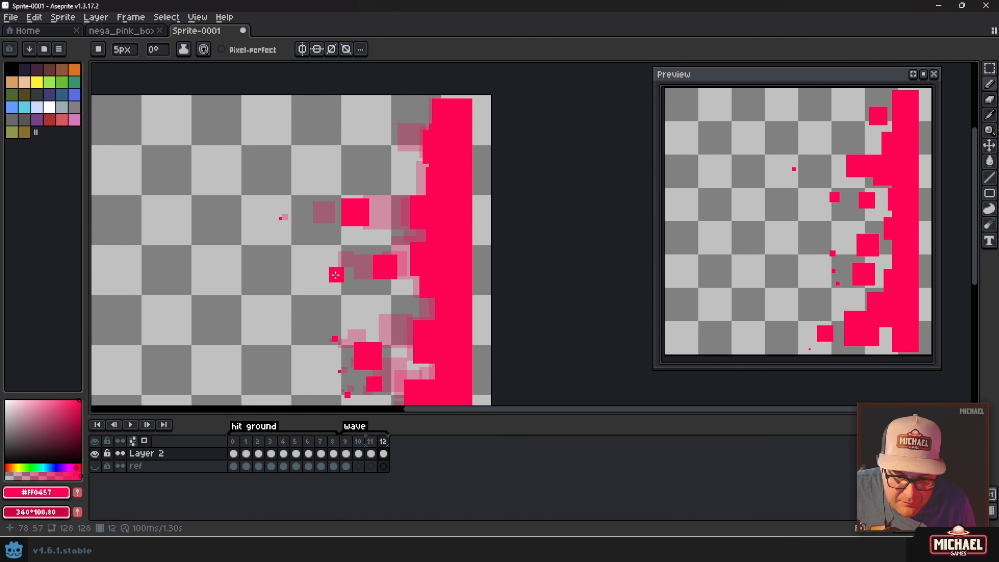
key(comma)
key(minus)
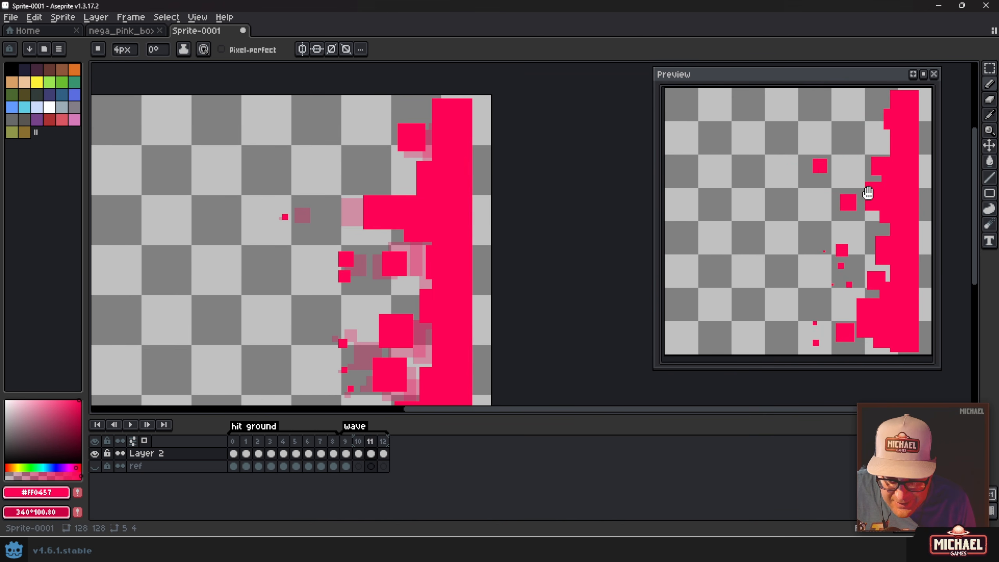
Paint two 4 px squares in frame 12 that spread slightly apart beyond frame 11's split fragments
scroll(449, 294, left, 5)
scroll(450, 295, down, 1)
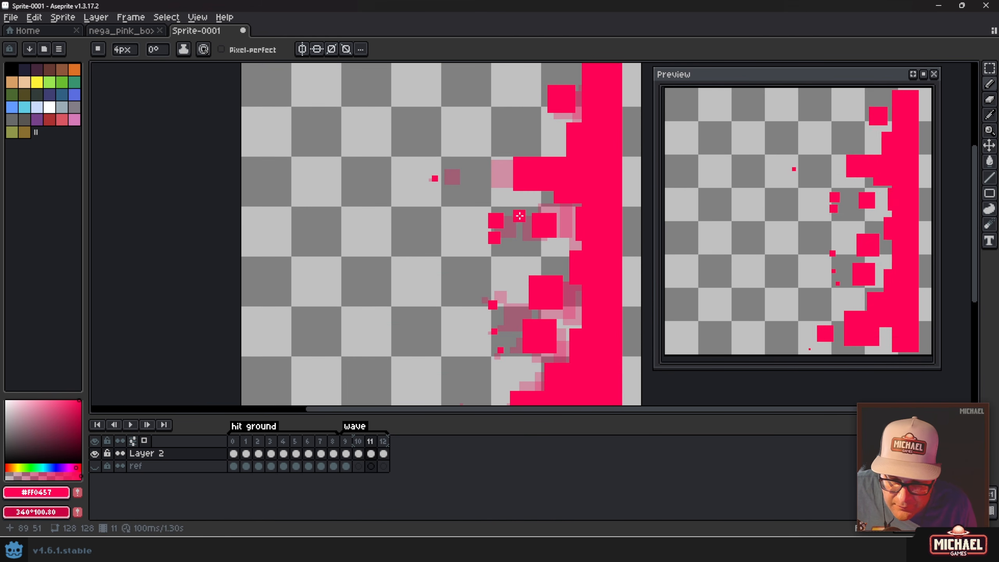
scroll(448, 238, right, 1)
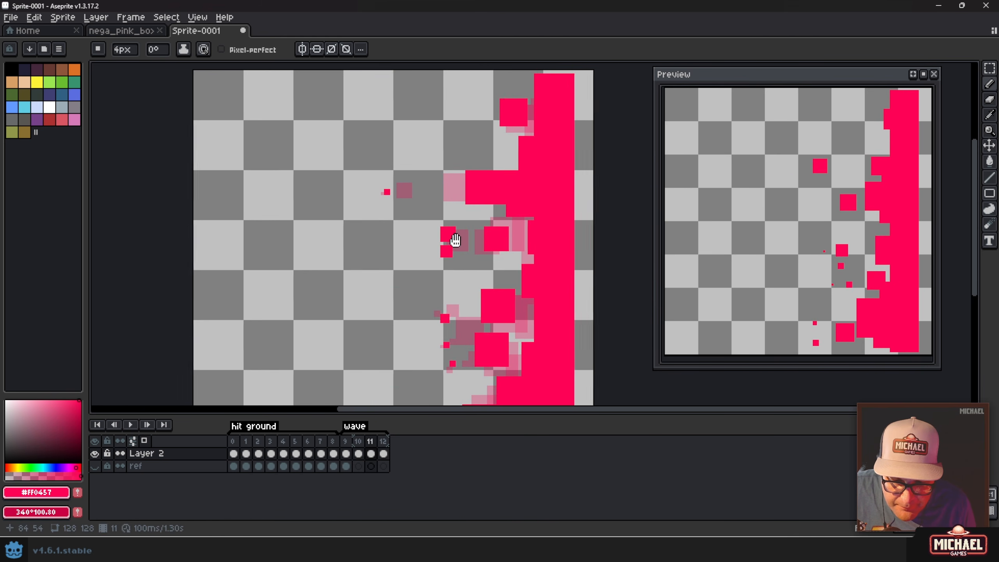
scroll(425, 244, up, 1)
key(comma)
key(period)
key(period)
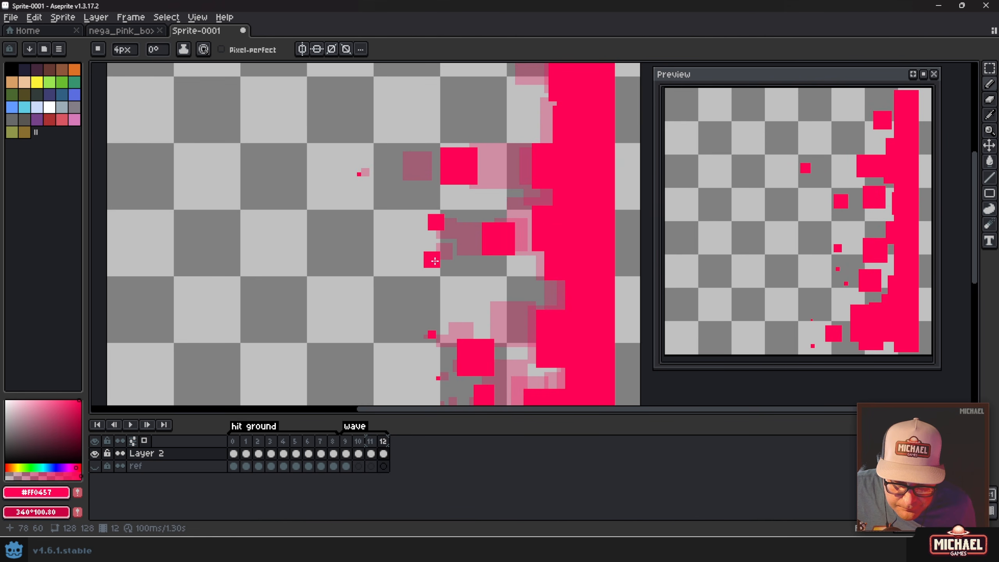
Shrink the two split fragments as they fly off, painting 4 px and 3 px squares in frame 9, then 3 px and 2 px in frame 10
click(346, 455)
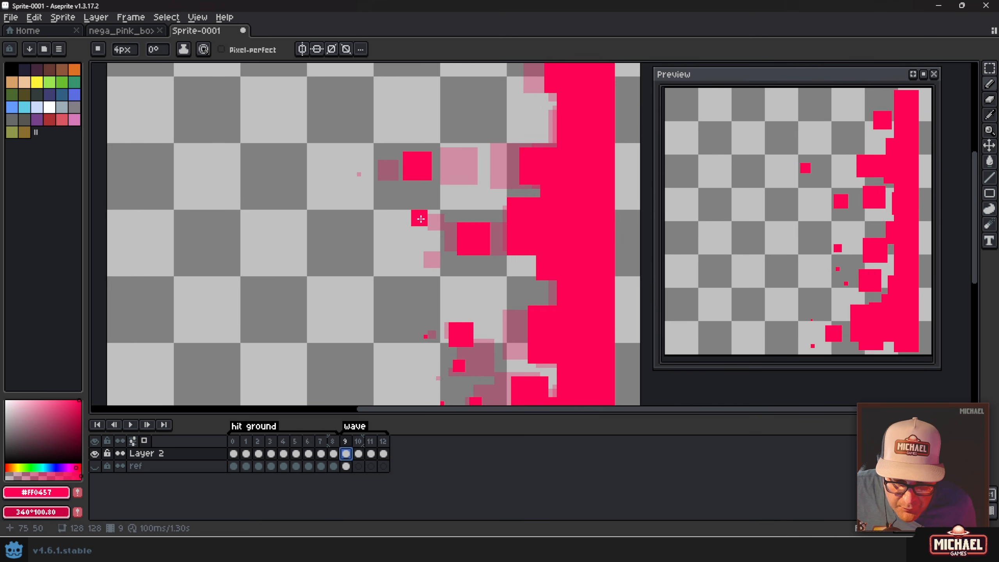
key(ctrl)
key(minus)
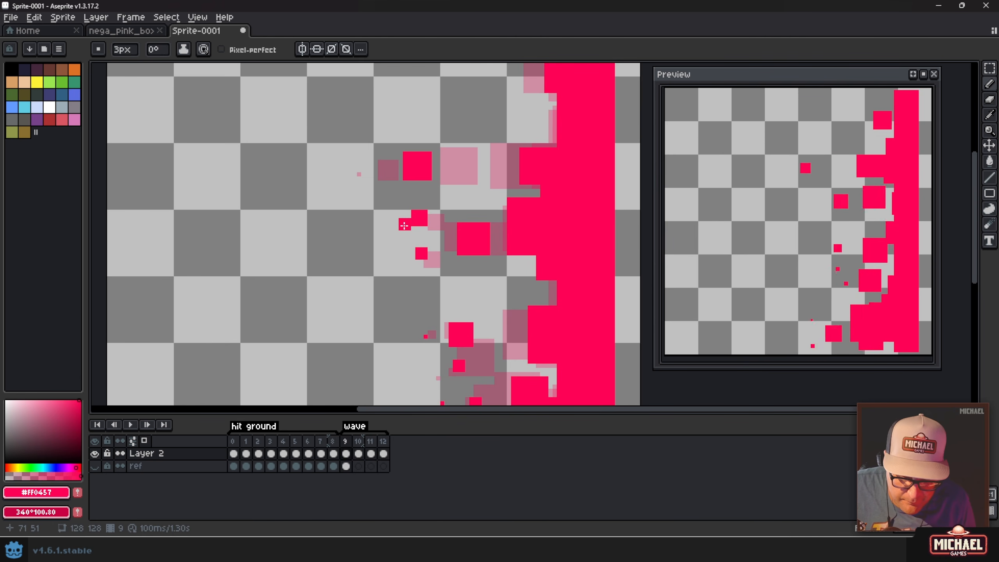
key(Right)
key(ctrl)
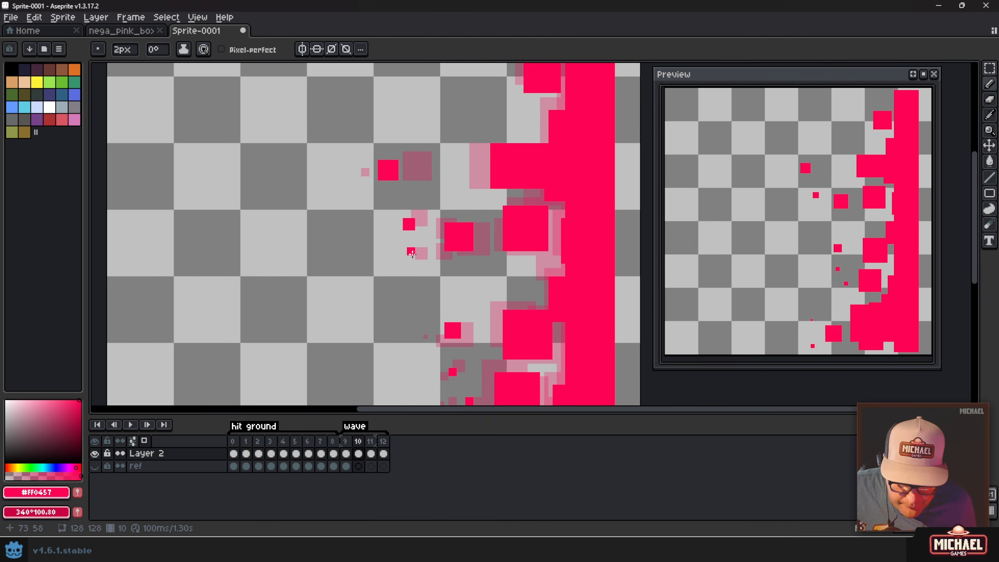
key(minus)
Paint the upper fragment as a 2 px square and the lower one as a 1 px dot in frame 11
key(Down)
key(Right)
key(Up)
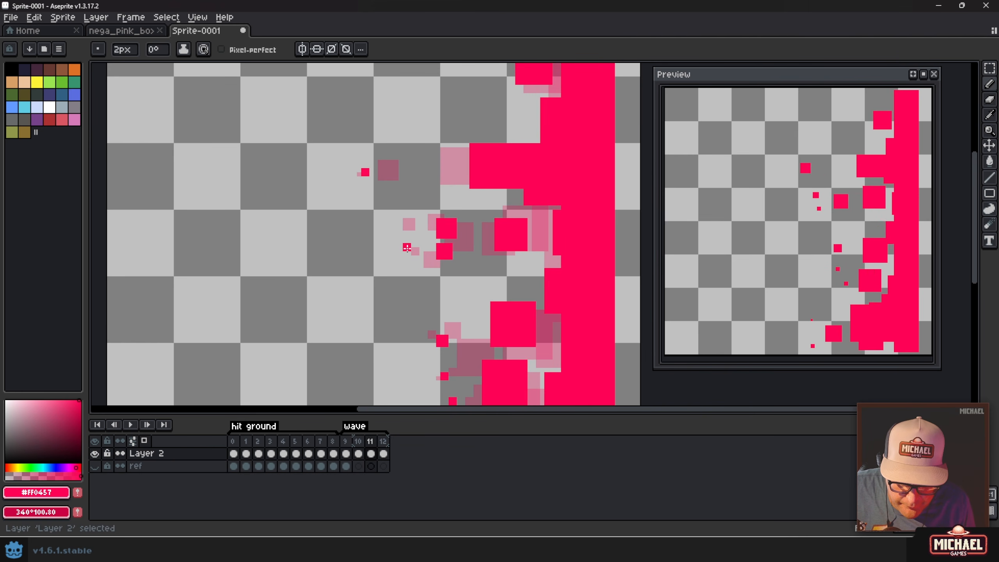
key(minus)
key(ctrl)
key(plus)
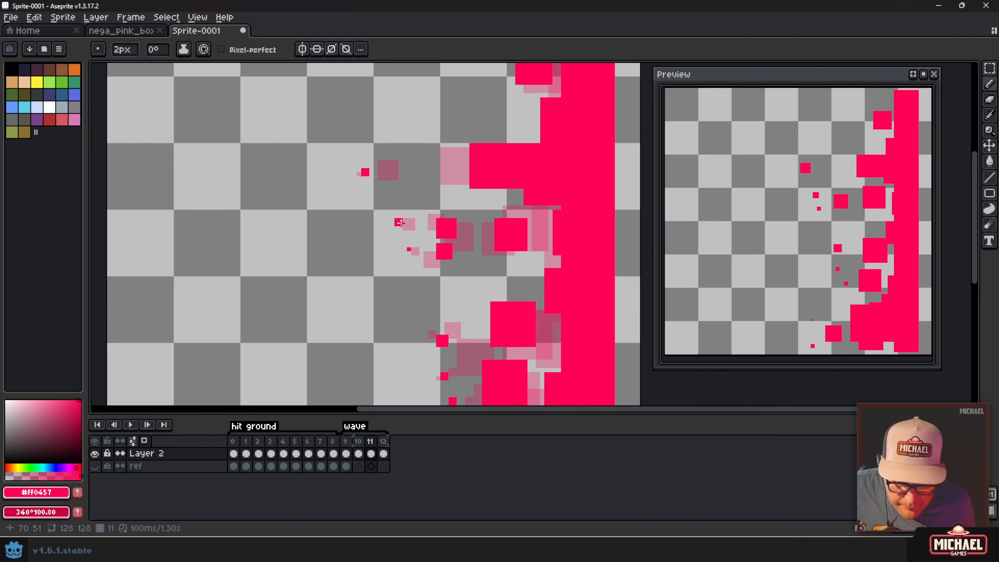
Trail off the upper fragment with 2 px squares in frames 12 and 9 and a 1 px dot in frame 10
key(Right)
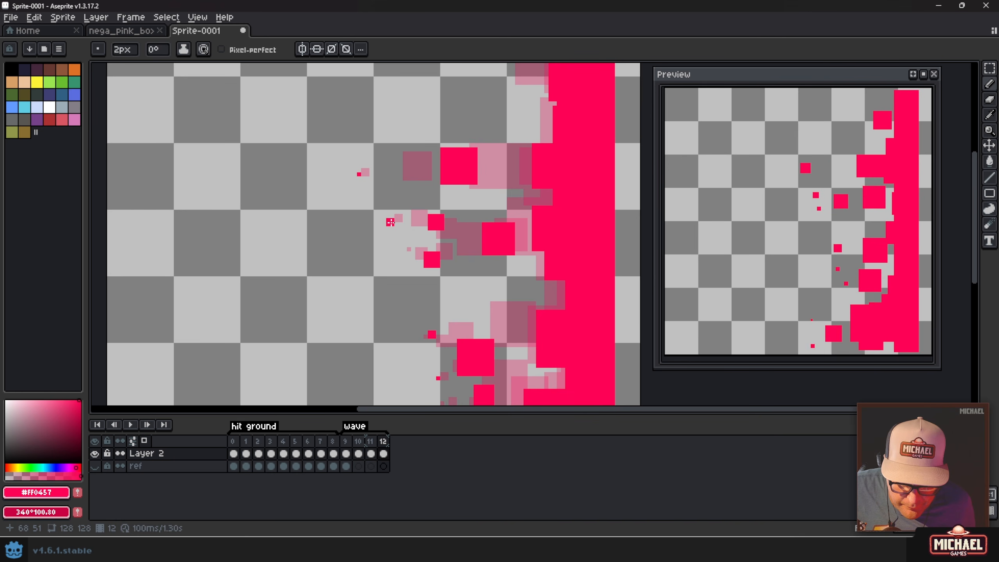
click(390, 213)
key(Left)
key(Left)
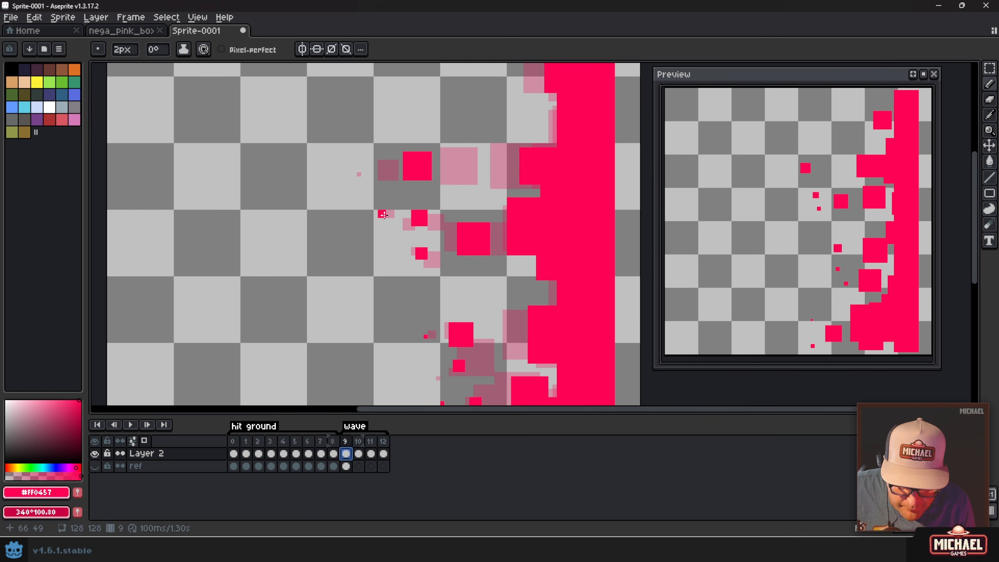
key(minus)
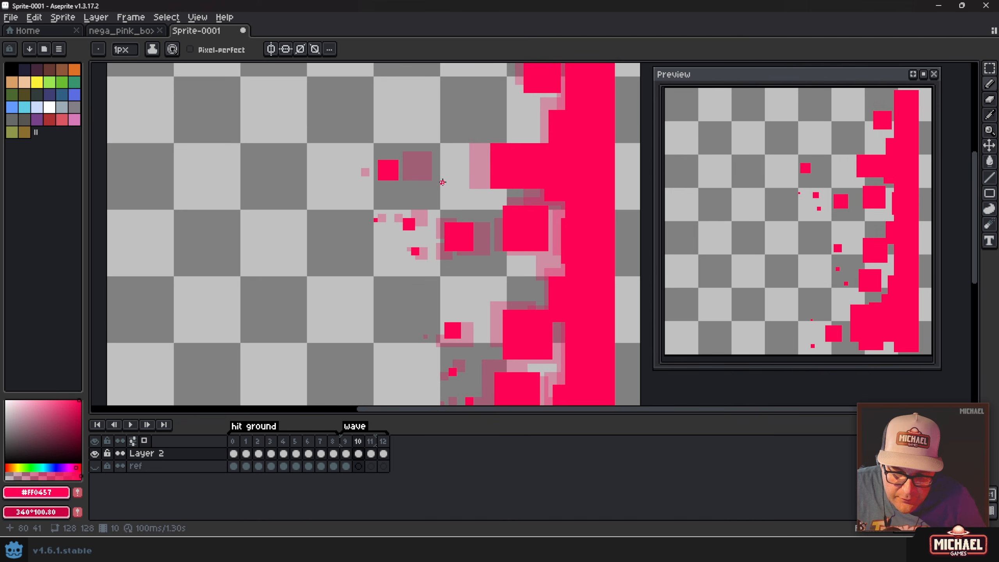
Examine the wave's lowest part across frames 9 to 12, comparing the large block near the base between frames 11 and 12
drag(513, 311, 475, 279)
scroll(475, 279, down, 5)
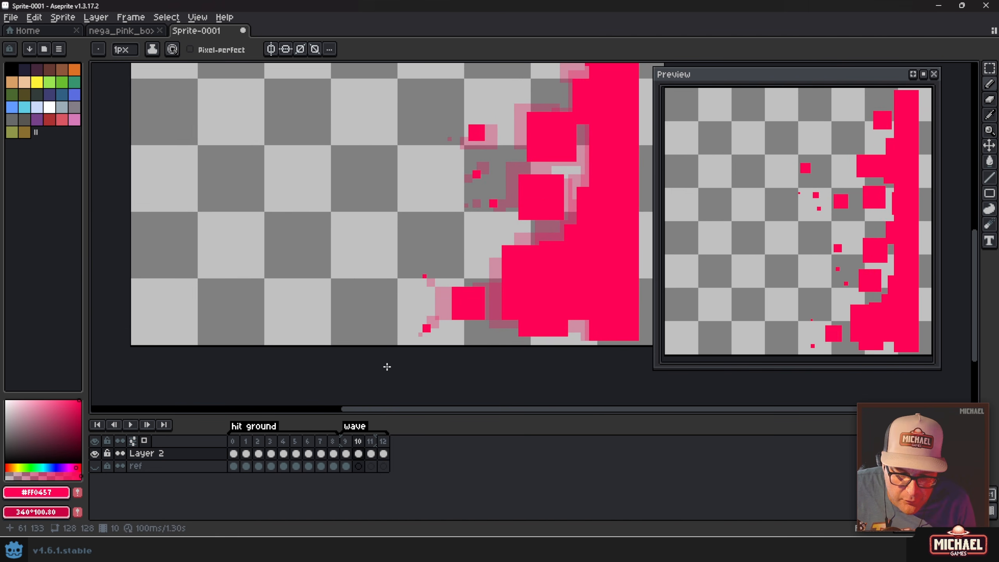
key(Left)
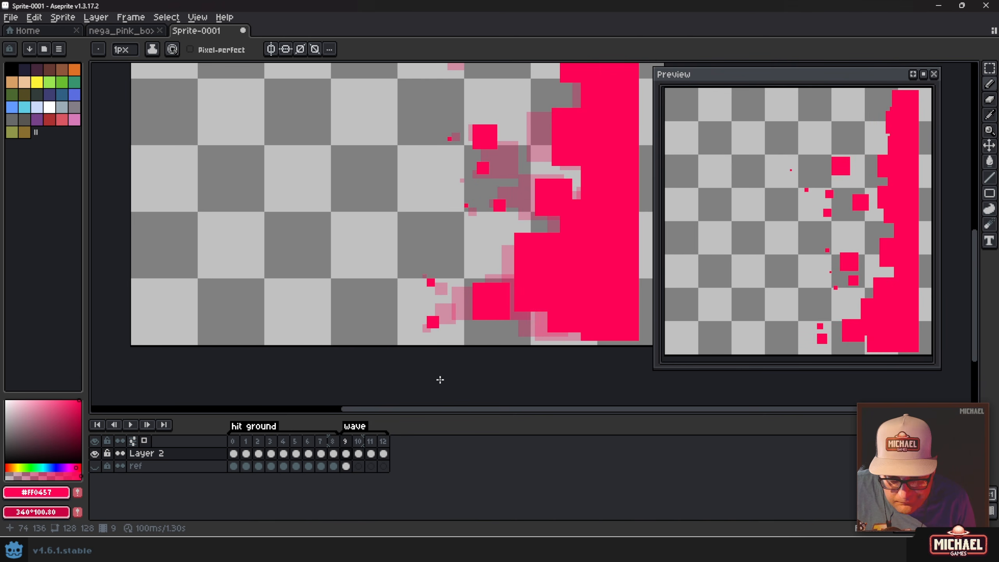
key(Right)
key(Right)
key(Right)
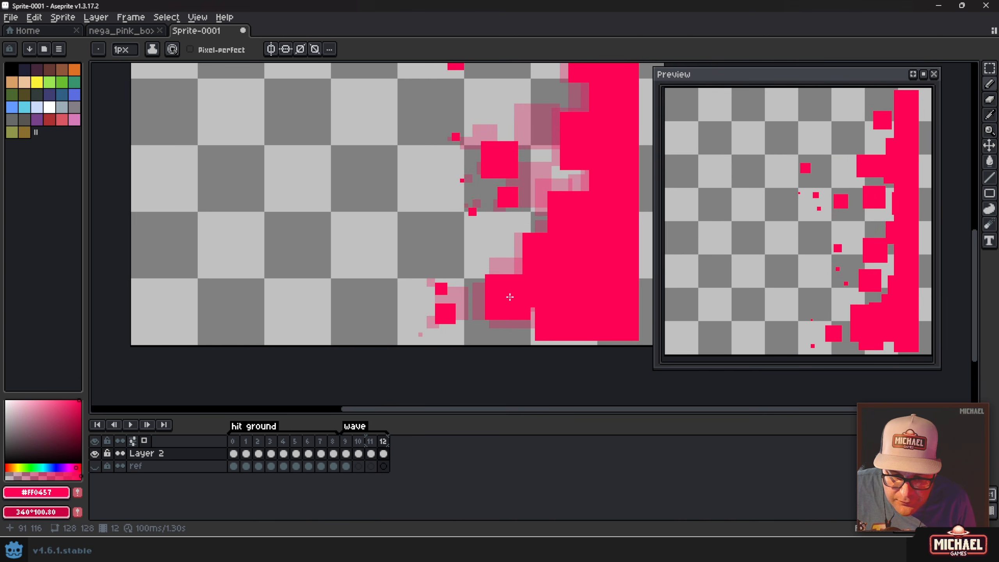
key(Left)
key(Right)
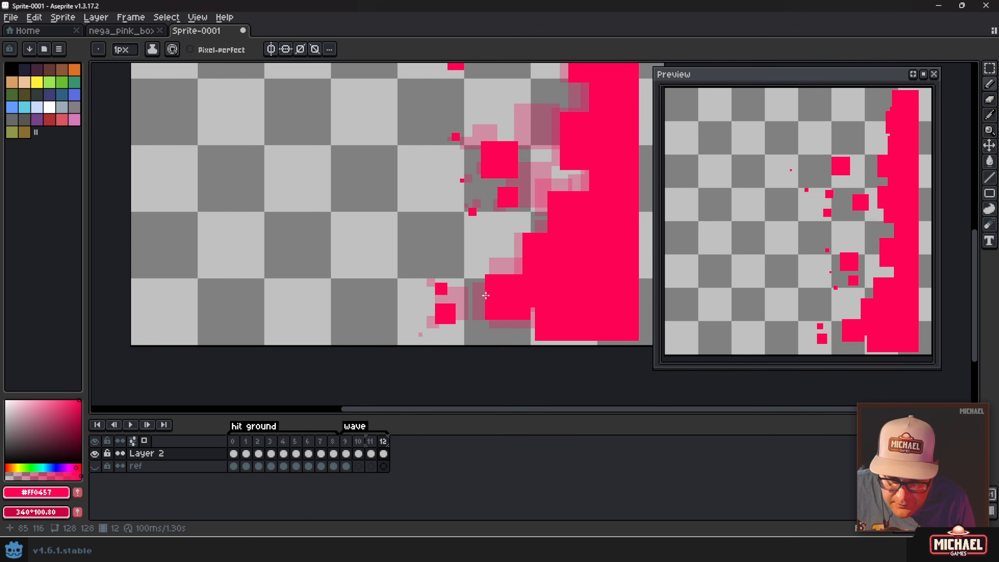
key(Left)
key(Right)
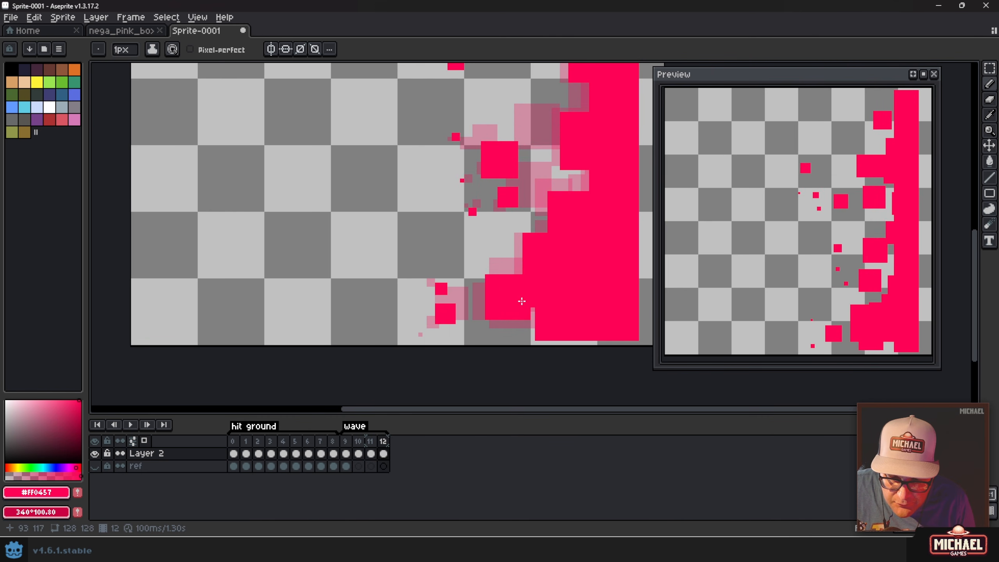
key(Left)
key(Right)
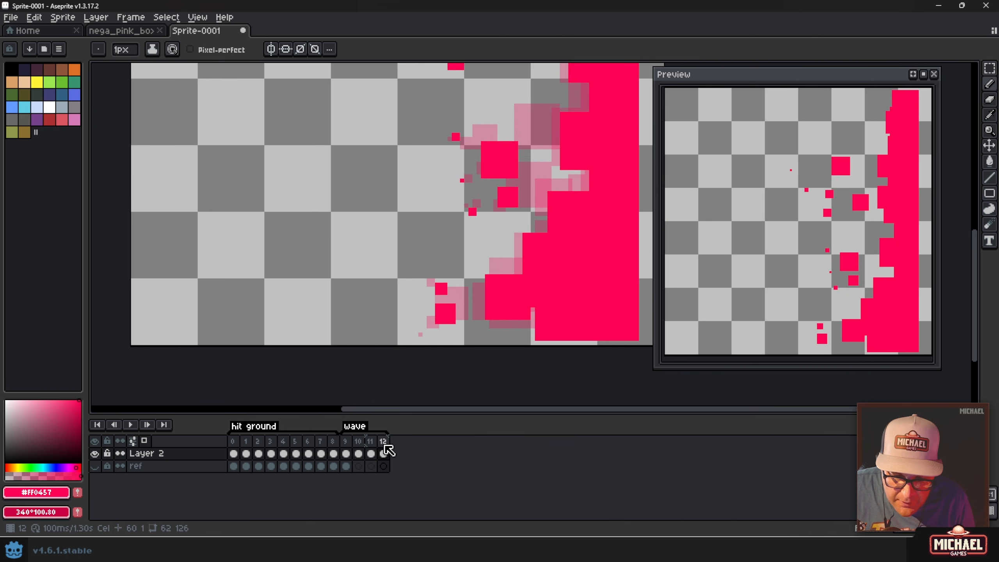
Paint a detached square left of the wave's lower bulge, 5 px in frames 12 and 9 and 4 px in frame 10
key(Left)
key(Right)
key(plus)
key(plus)
key(plus)
key(plus)
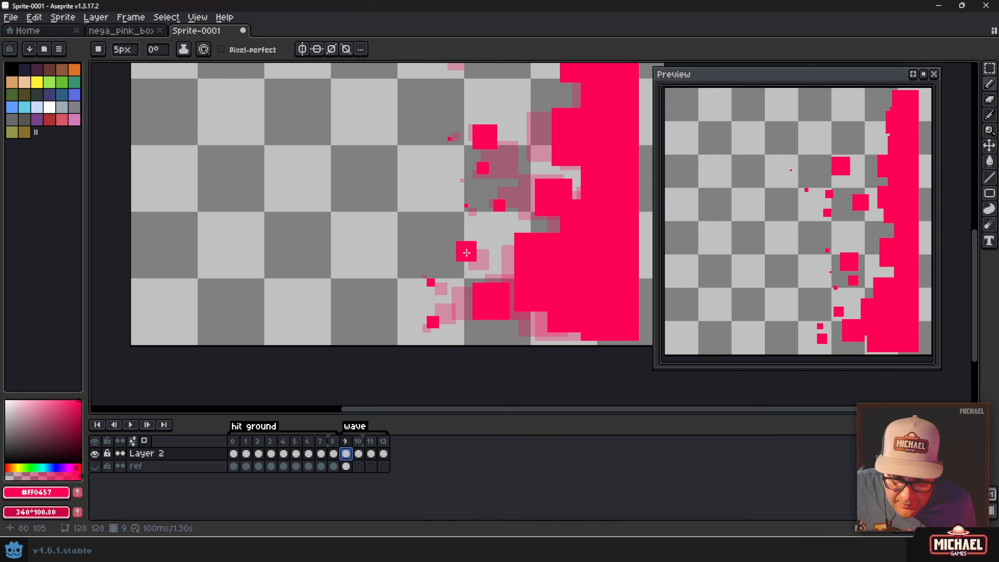
key(Right)
key(Left)
key(Right)
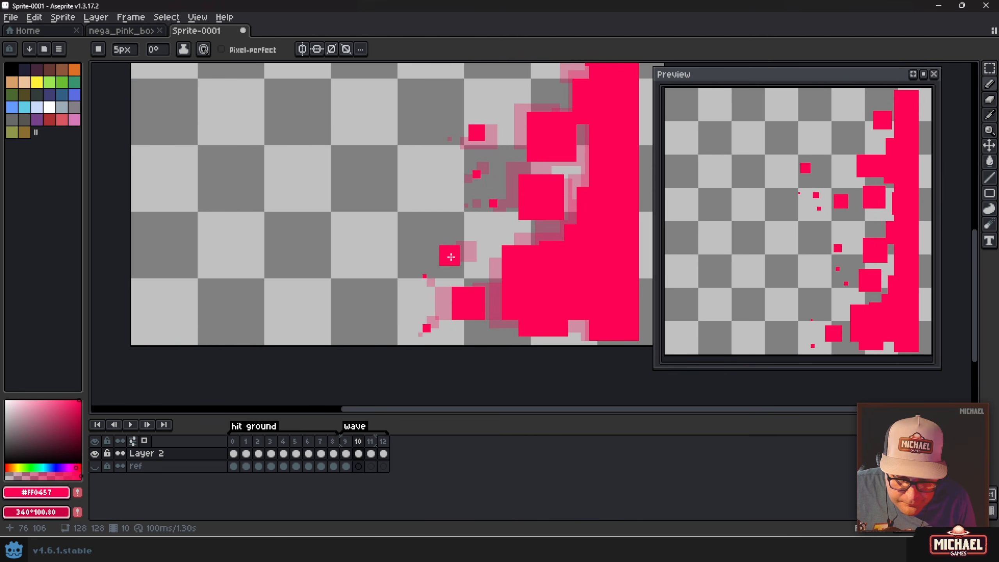
key(minus)
Split the detached square in frame 11 into three scattered 2 px squares
key(Right)
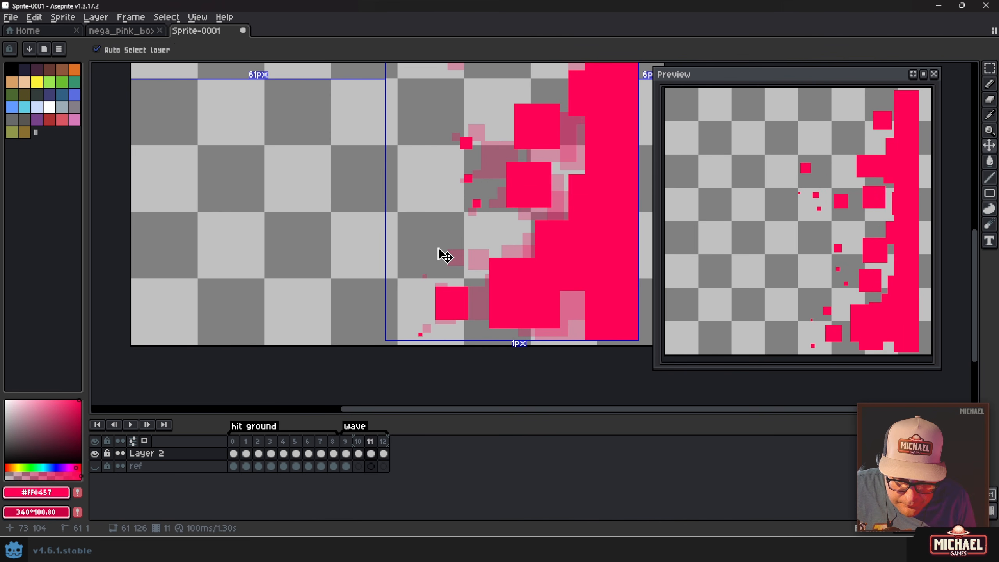
key(minus)
key(minus)
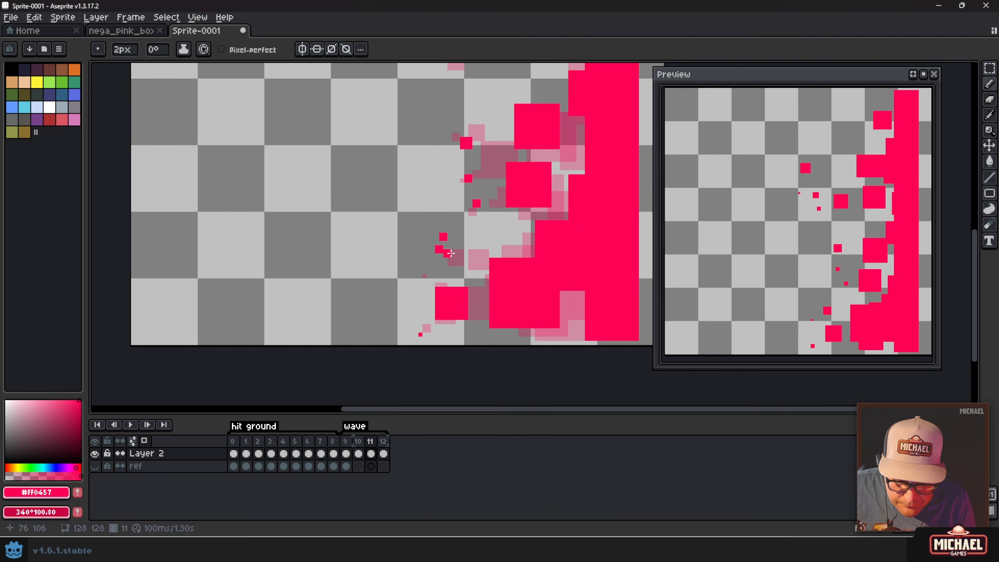
Spread the three fragments farther apart in frame 12, painting a 1 px dot and two 2 px squares
key(Right)
key(minus)
click(443, 235)
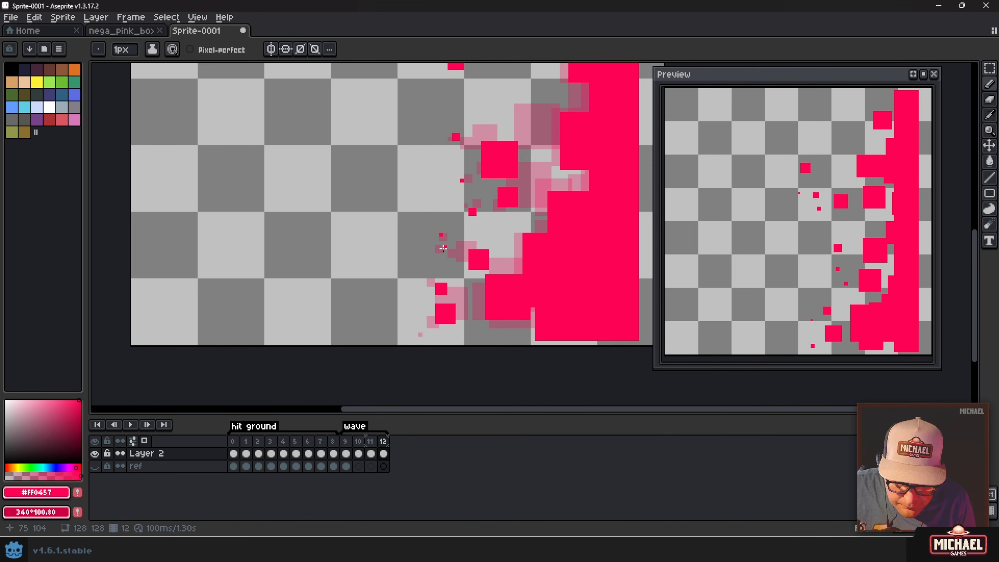
key(plus)
click(431, 250)
click(448, 258)
Trail off the fragments with a 1 px dot and a 2 px square in frame 9, a 2 px square in frame 10 and a 1 px dot in frame 11
key(Right)
key(Left)
key(Left)
key(Left)
key(Left)
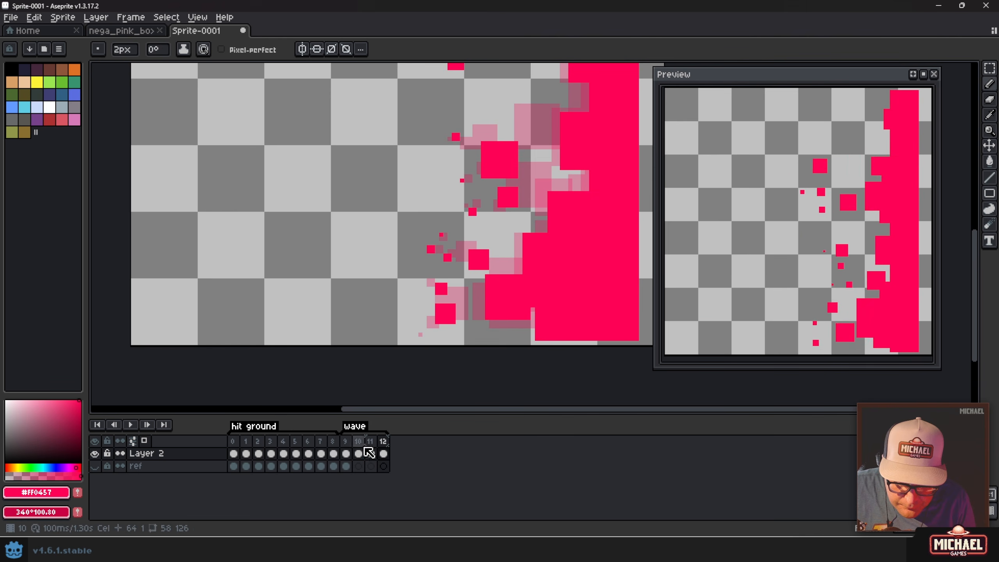
key(minus)
key(plus)
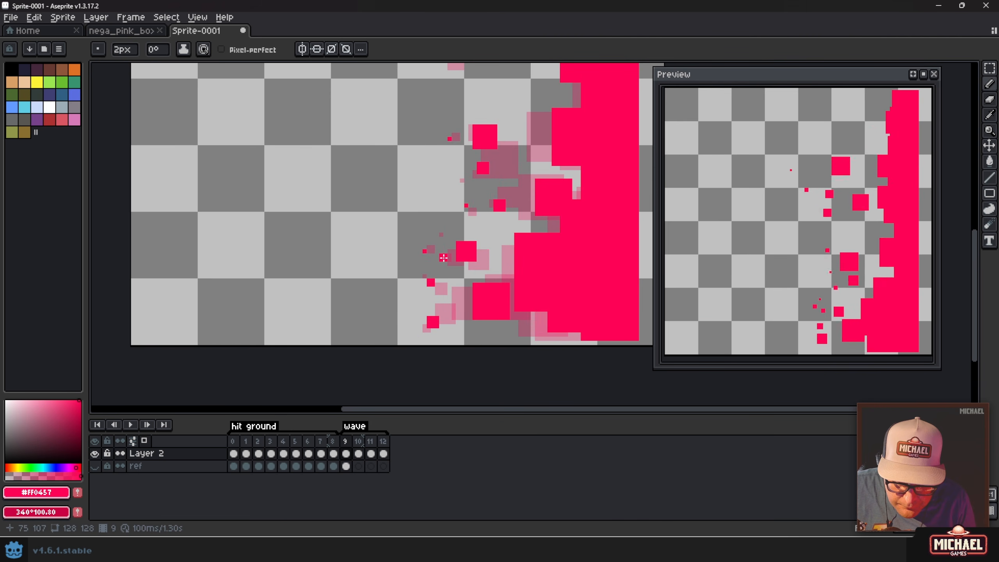
key(Right)
key(Right)
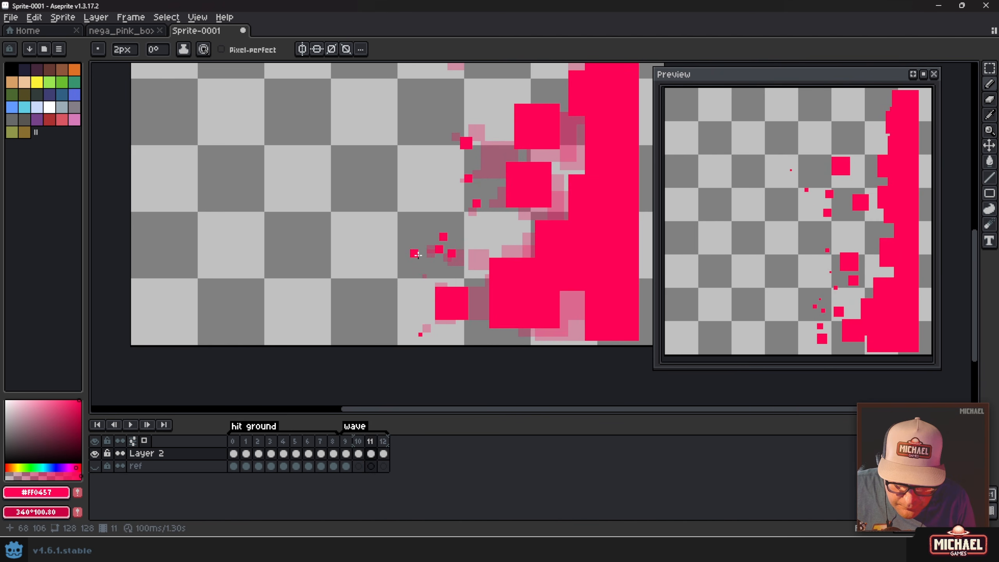
key(minus)
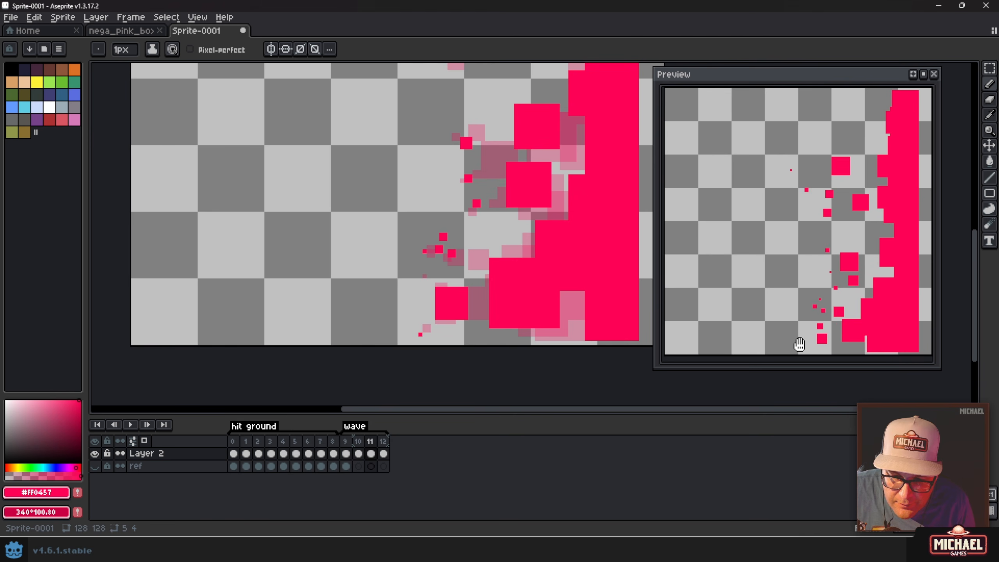
Examine how the detached squares and the large lower block of the wave move across frames 9 to 12
key(Right)
key(Right)
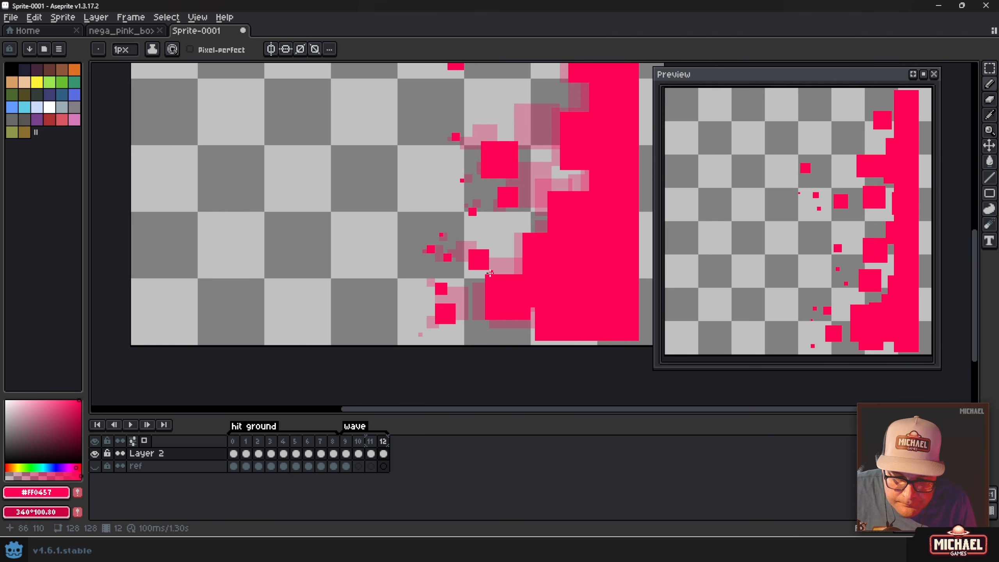
key(Left)
key(Left)
key(Left)
key(Right)
key(Left)
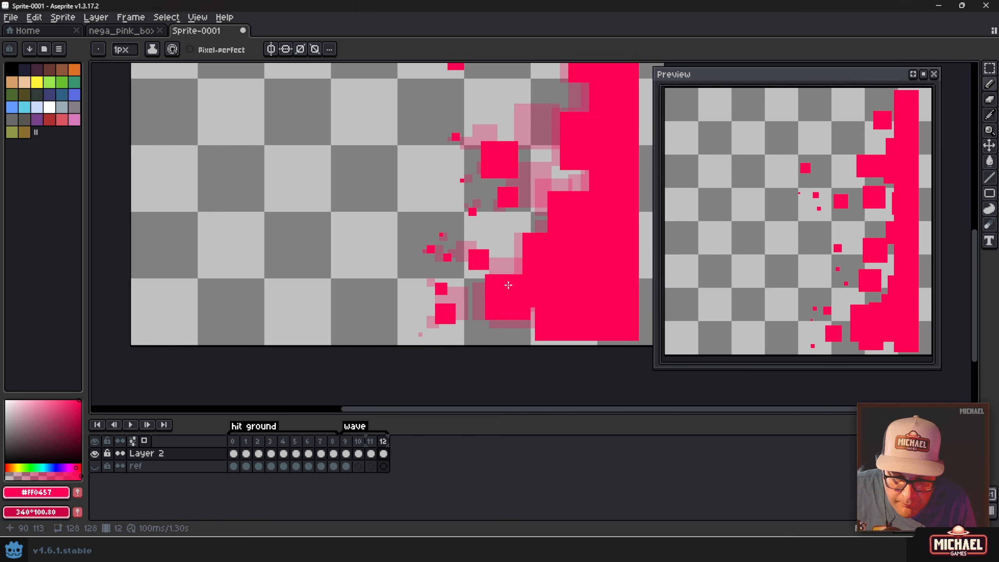
key(Right)
key(Left)
key(Right)
key(Left)
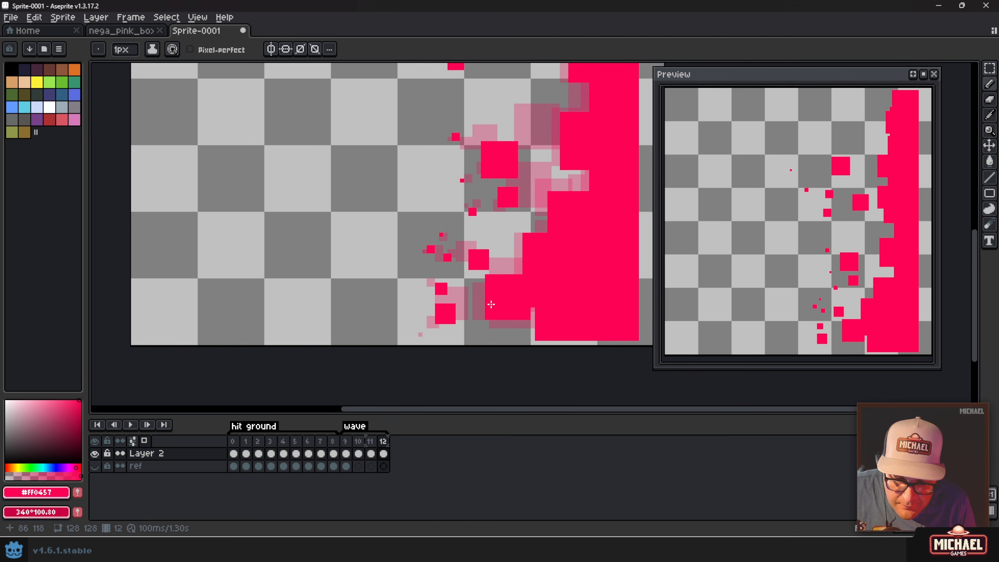
key(Right)
click(345, 442)
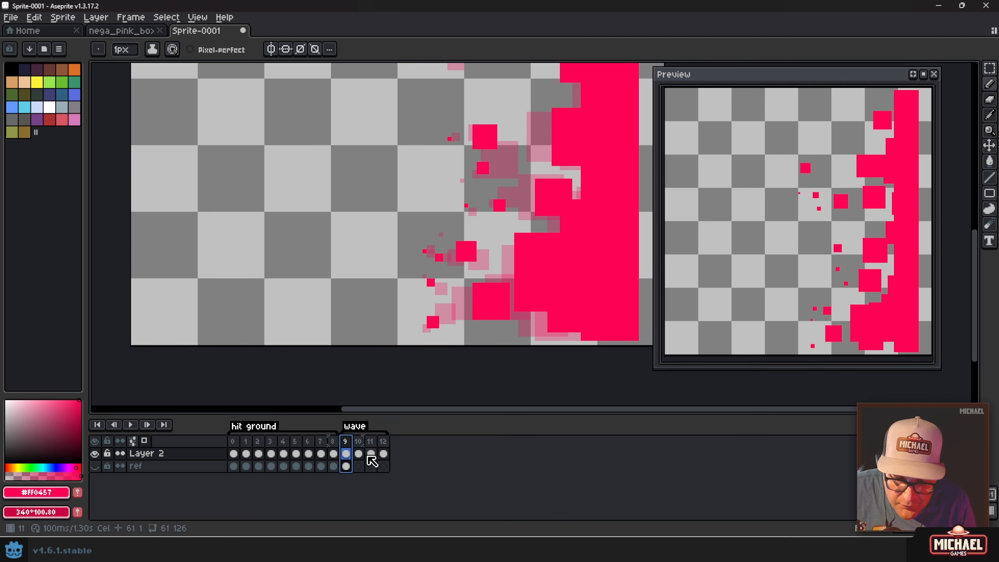
click(384, 453)
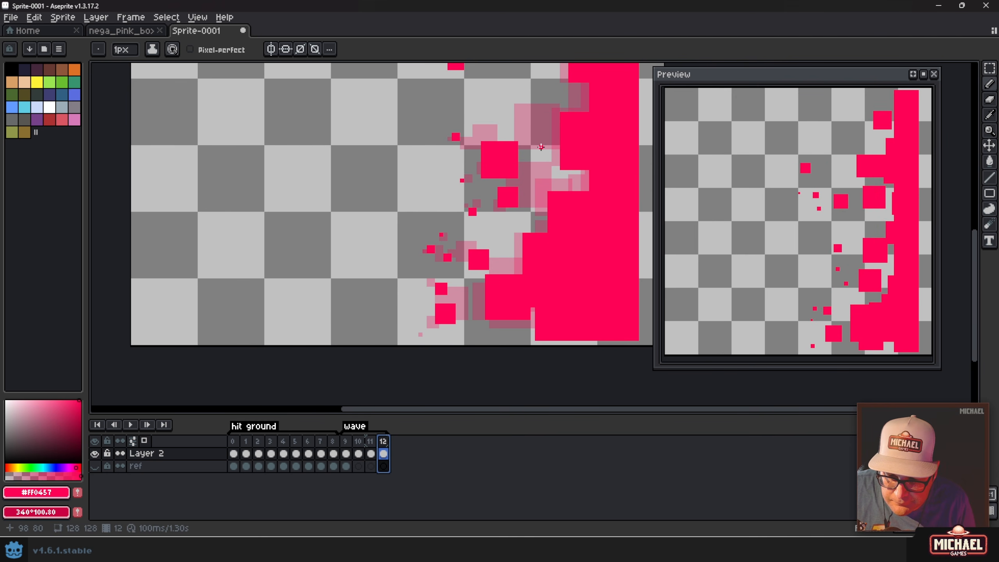
Narrow the wave's top in frame 9 by erasing both its upper corners with a 9 px eraser
scroll(541, 146, right, 5)
scroll(504, 167, up, 2)
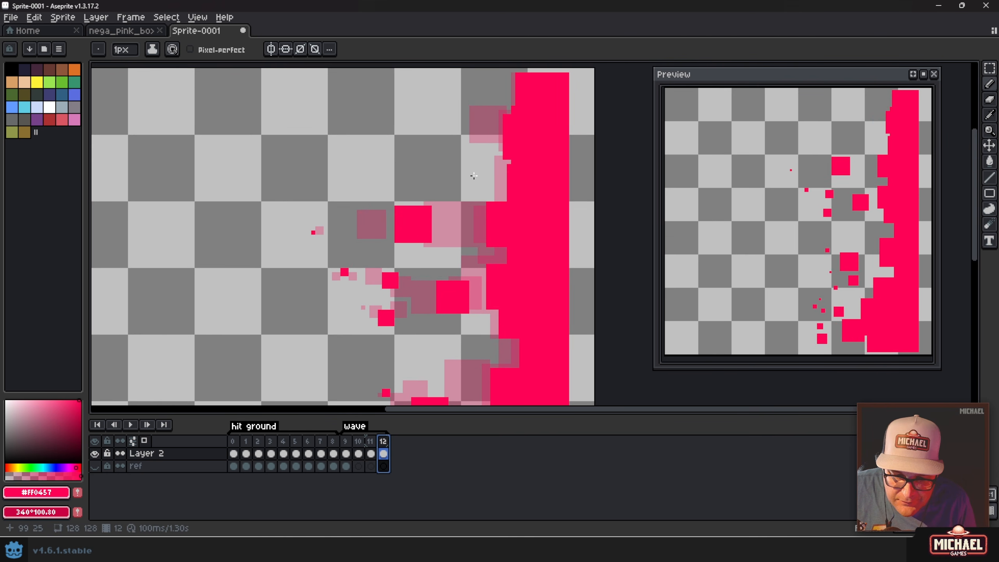
scroll(473, 176, up, 2)
click(372, 453)
key(Right)
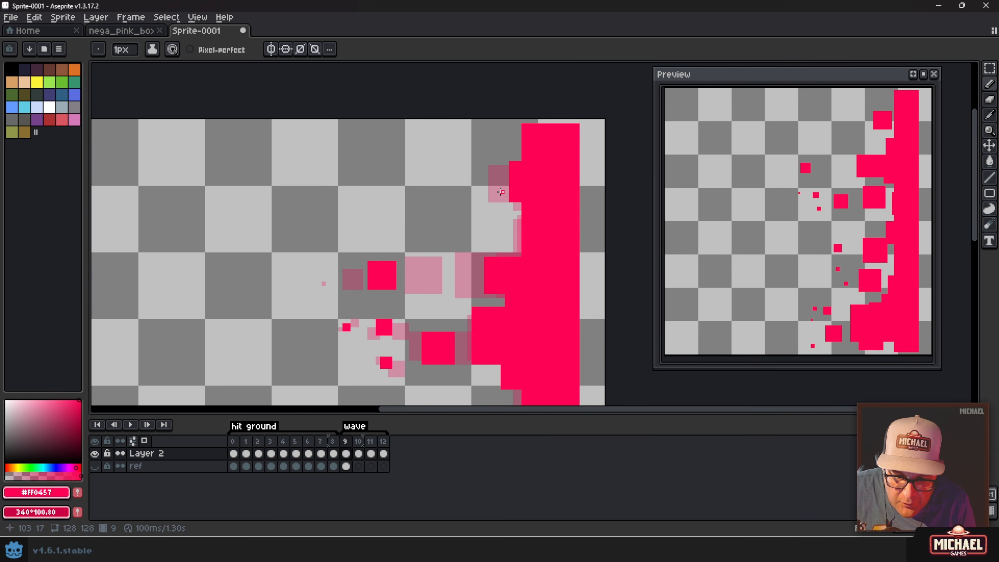
key(Left)
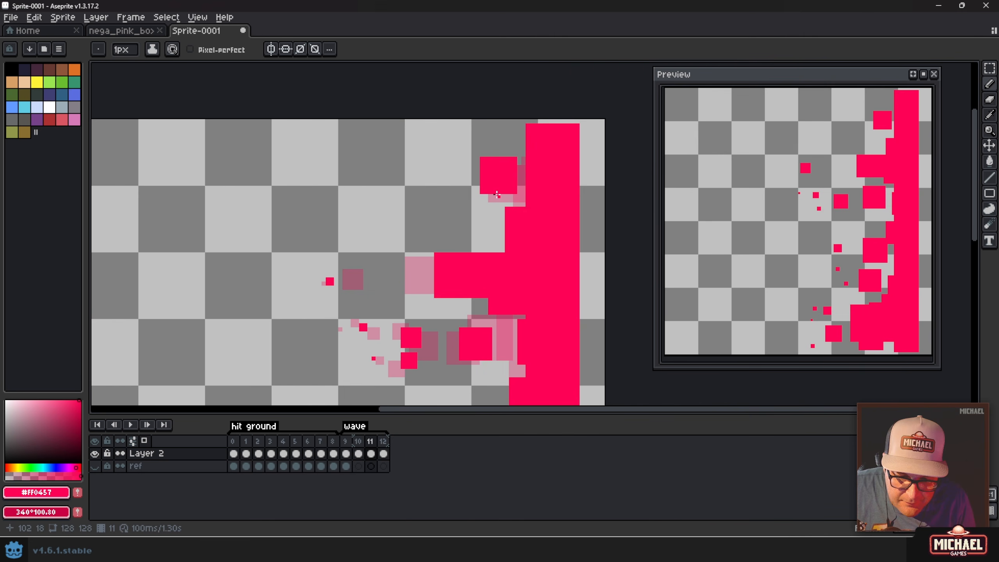
key(Left)
key(Left)
key(e)
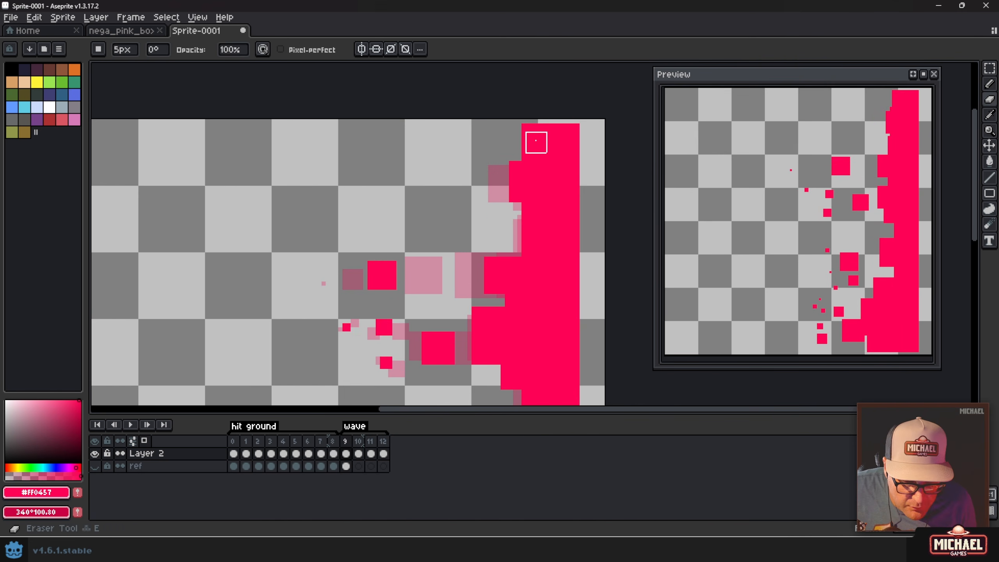
key(plus)
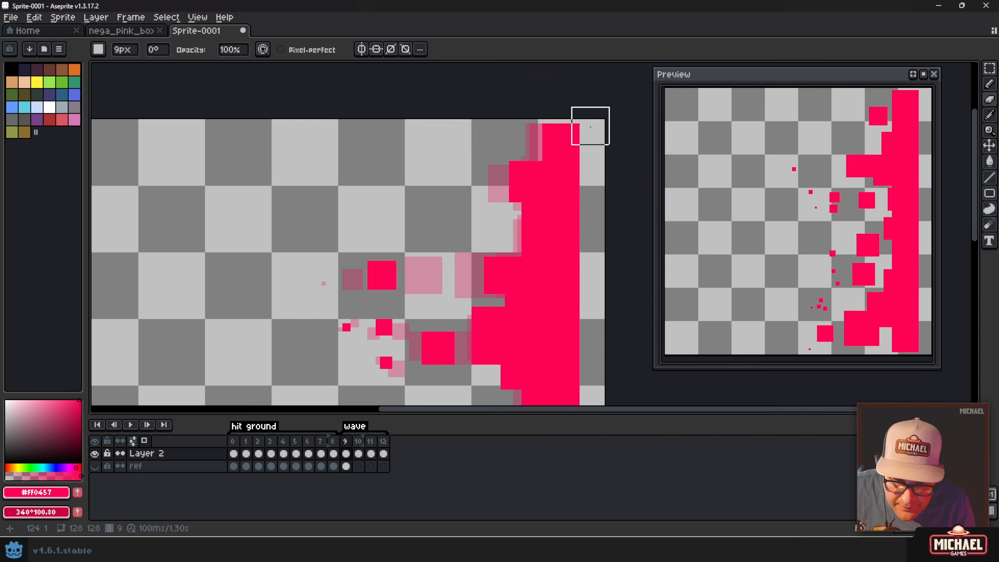
Erase both upper corners of the wave's top in frames 10, 11 and 12
key(period)
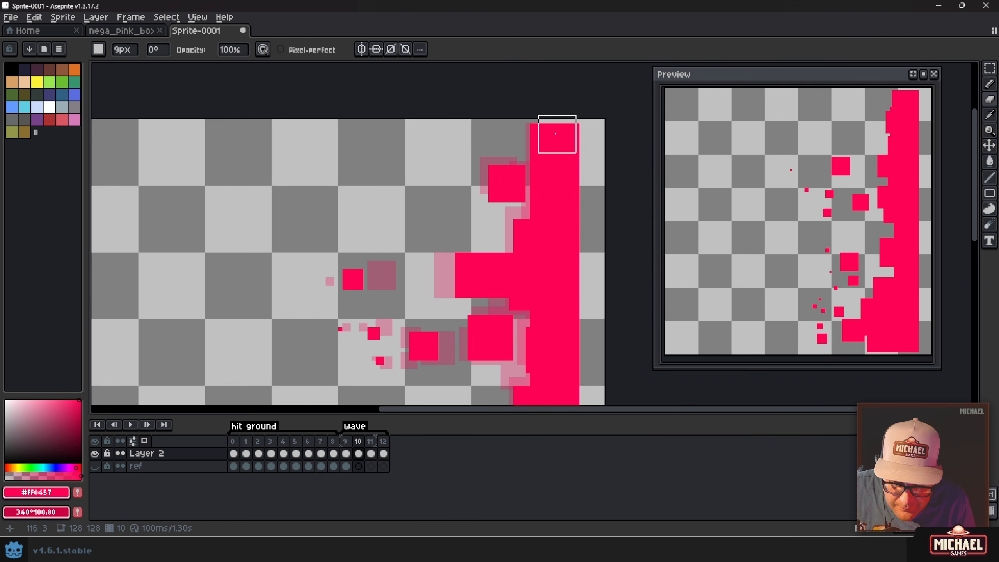
key(period)
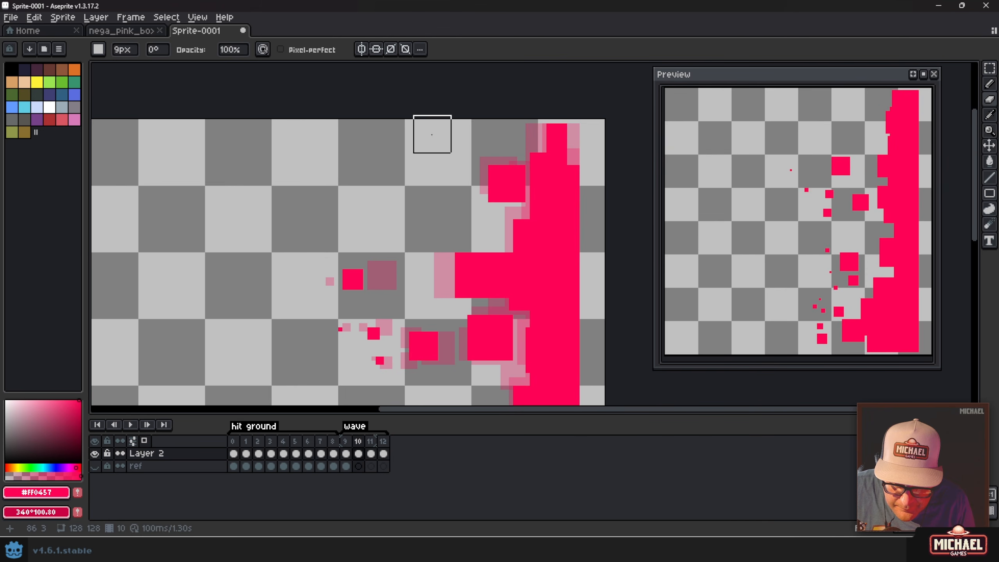
click(591, 139)
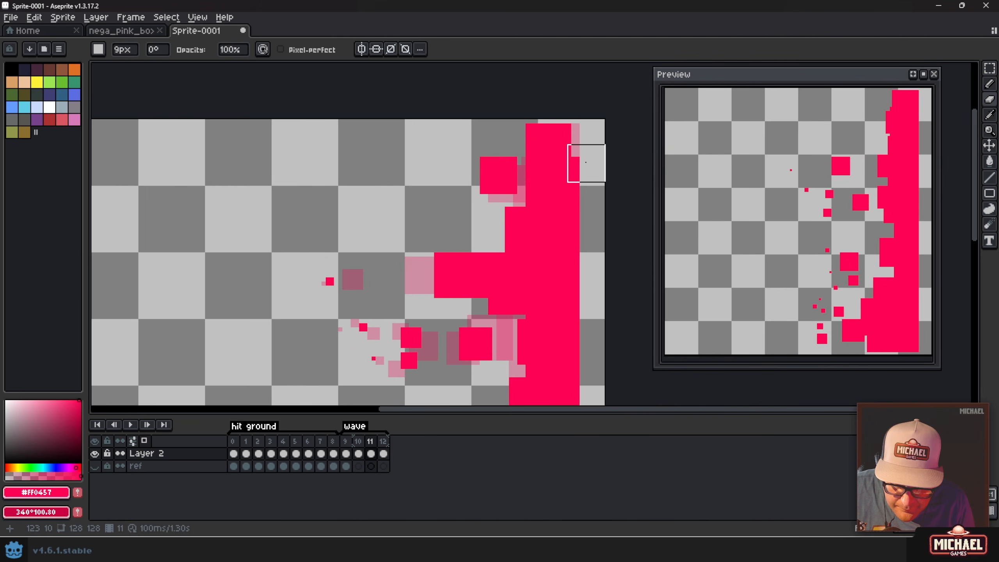
key(period)
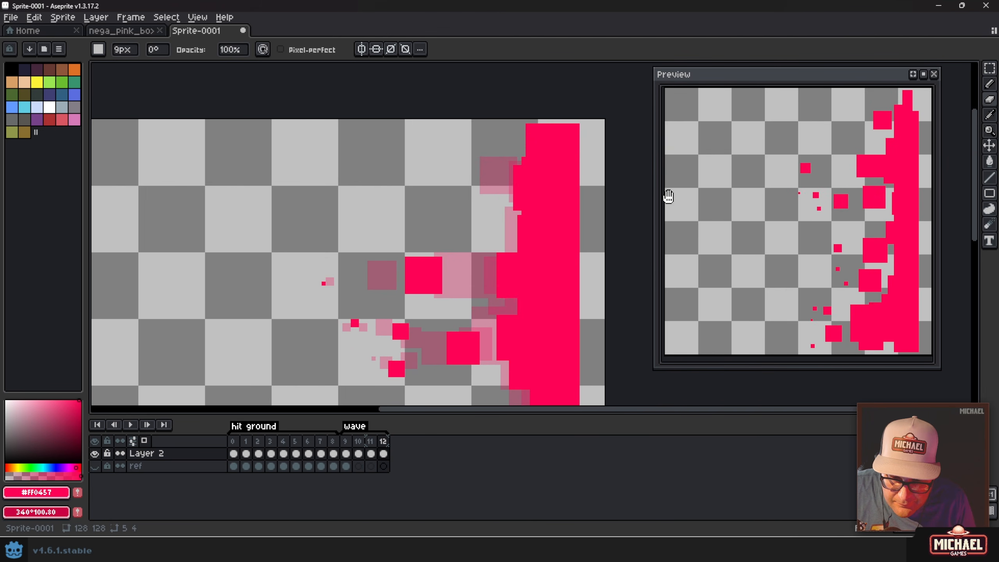
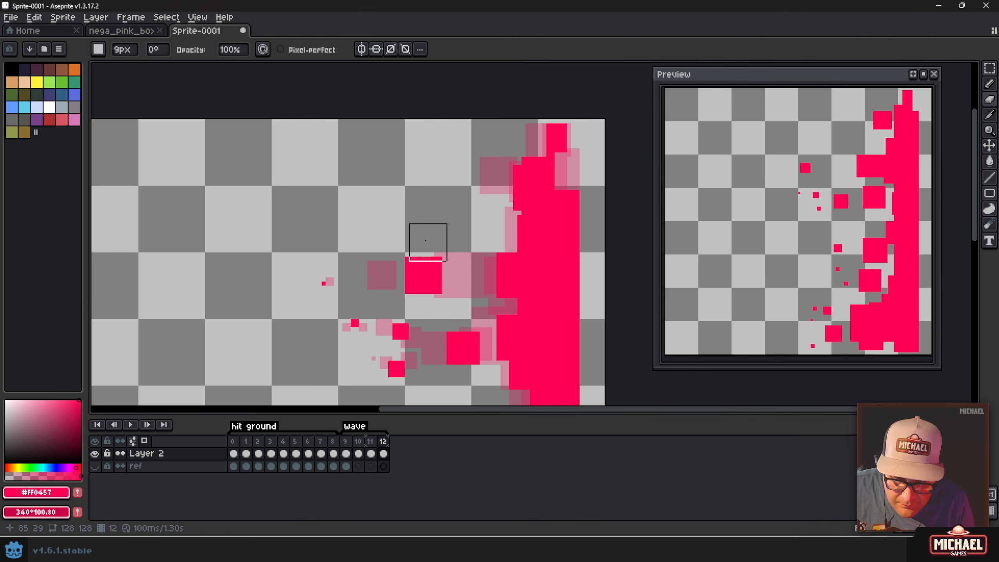
Split the wave's uppermost flying block in frame 12 into a 6 px square and a smaller 4 px square below it
key(Left)
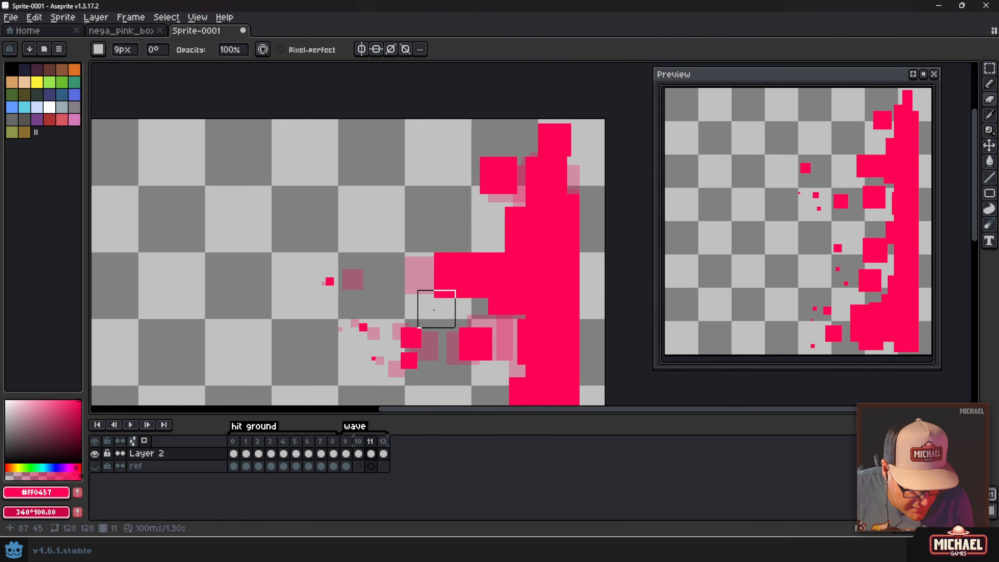
key(b)
key(e)
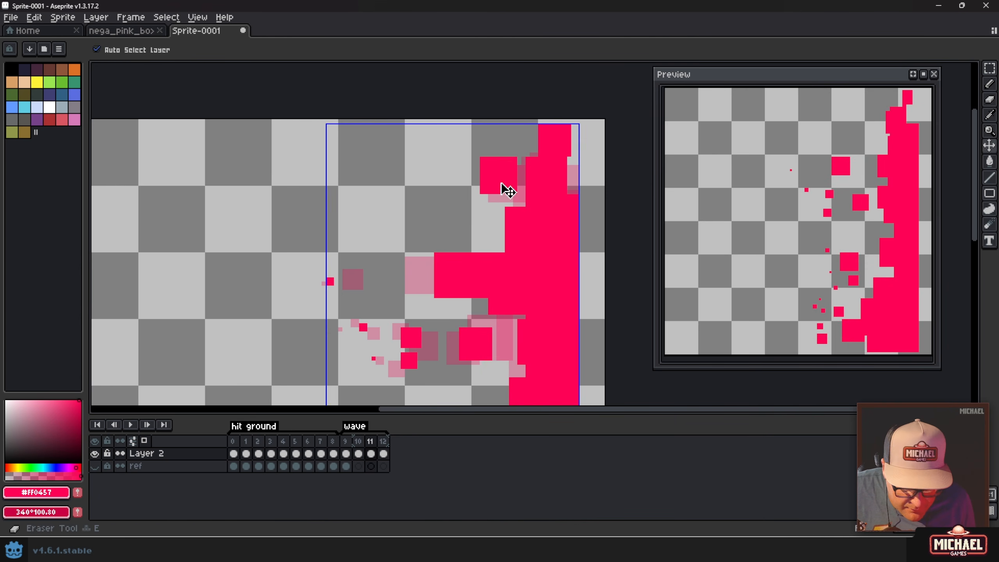
key(e)
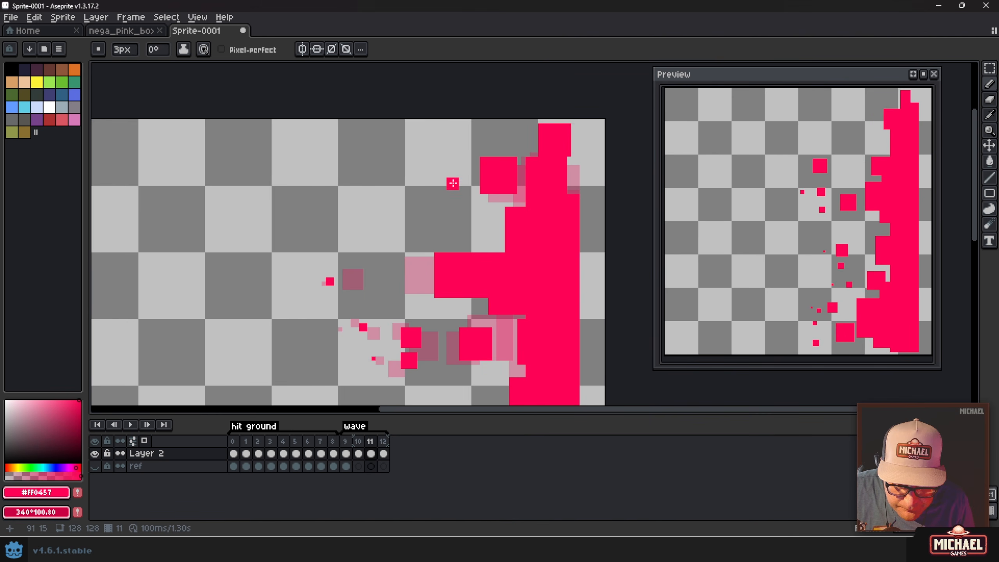
key(Right)
key(plus)
click(484, 156)
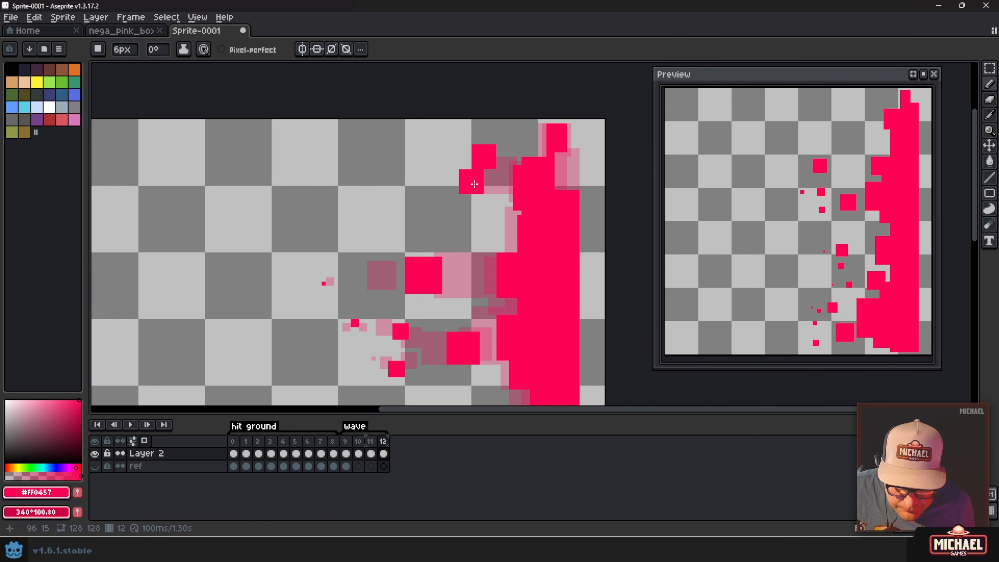
Shrink the two uppermost fragments as they drift outward, painting 4 px and 3 px squares in frame 9 and 3 px and 2 px squares in frame 10
key(Left)
key(Left)
key(Left)
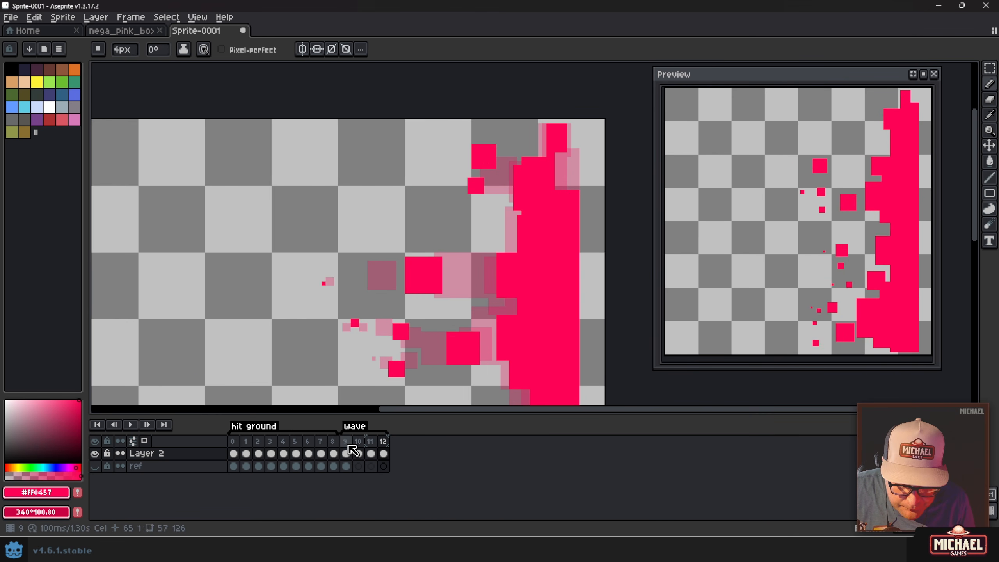
key(minus)
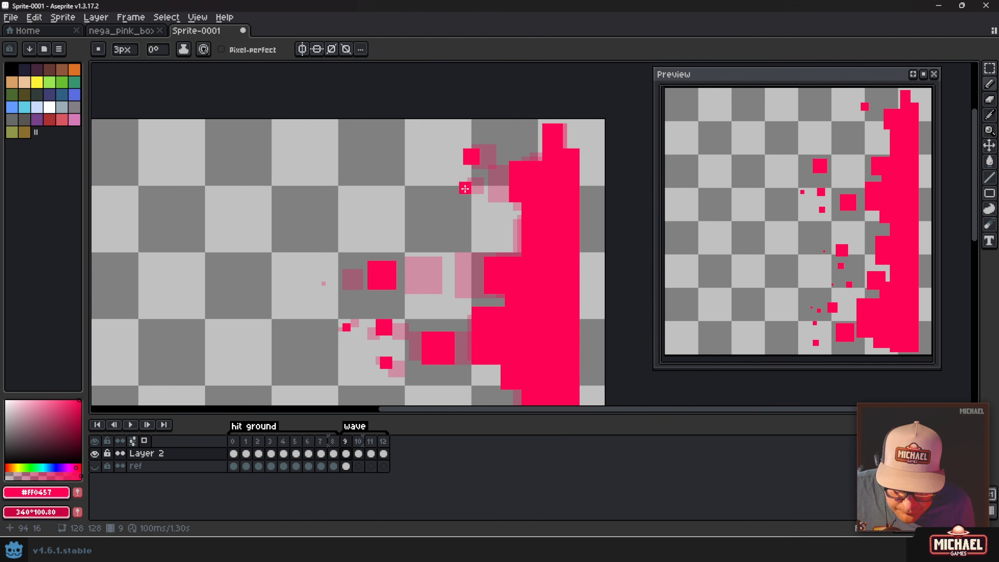
key(Right)
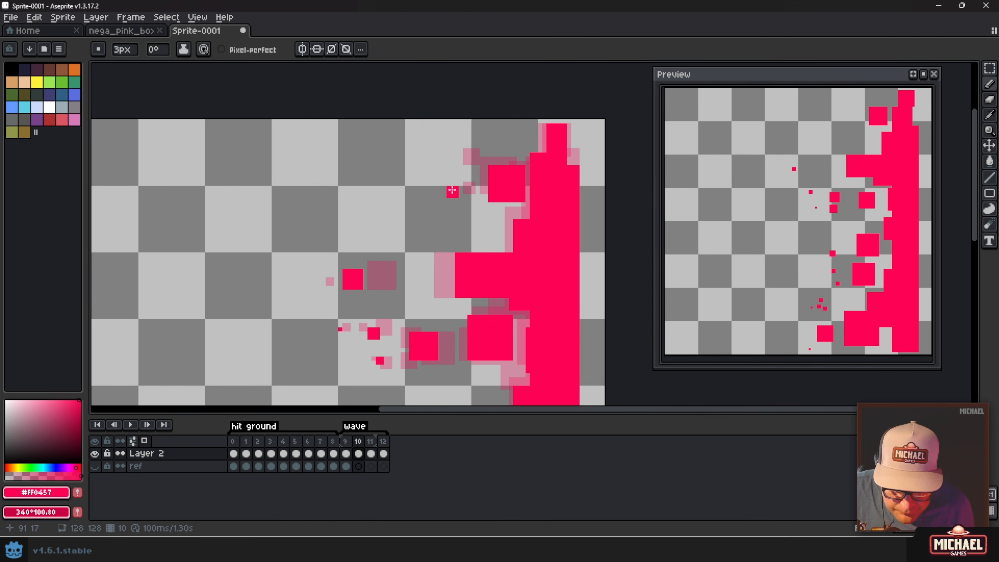
click(465, 162)
Fade out the uppermost fragments with a 2 px square and a 1 px dot in frame 11 and a single 1 px dot in frame 12
key(Right)
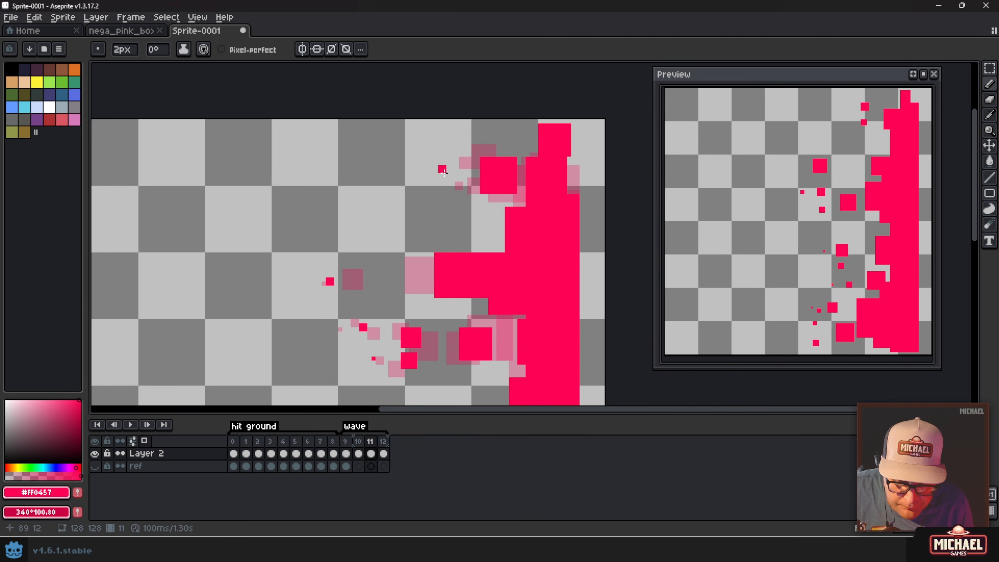
key(ctrl)
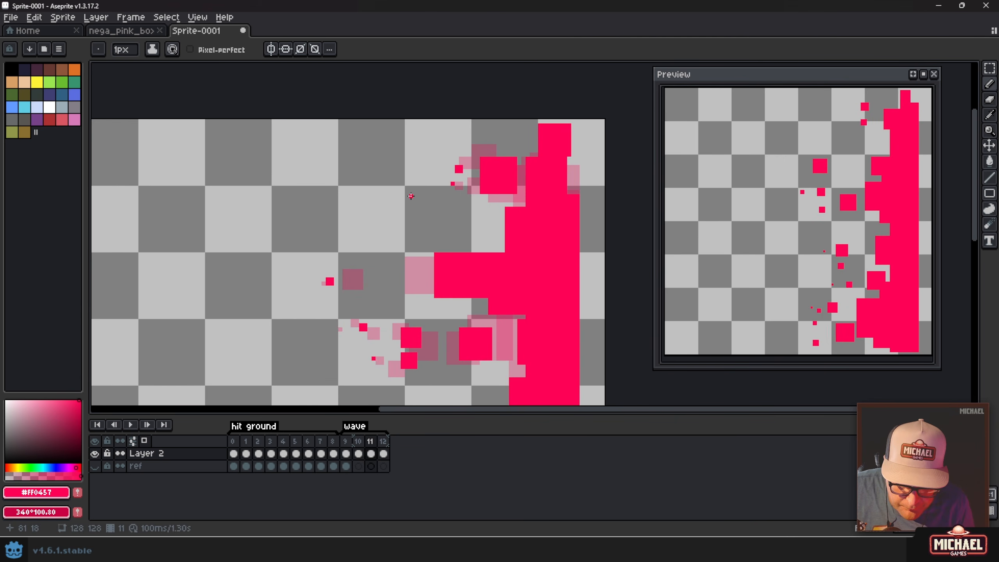
key(Right)
click(449, 167)
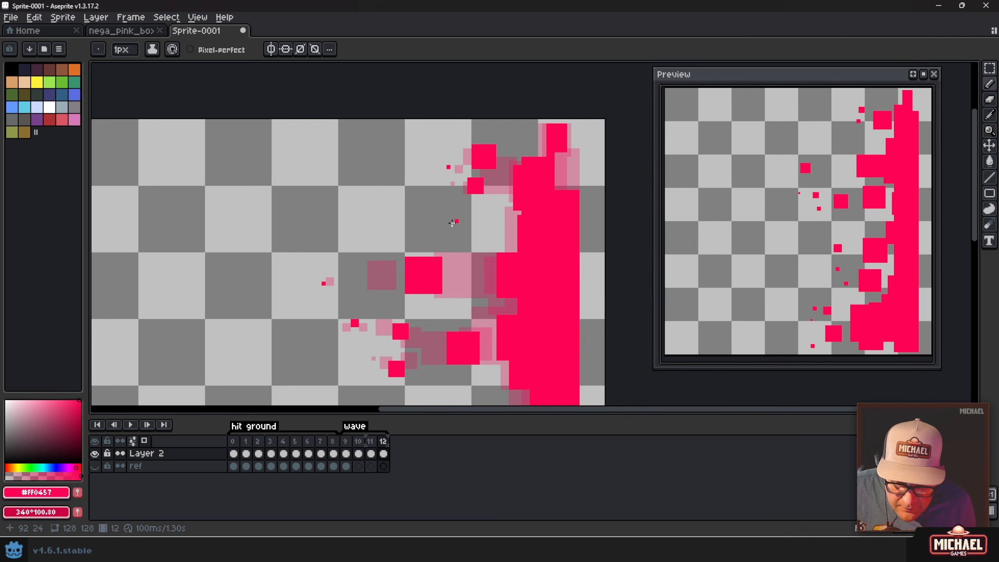
click(370, 439)
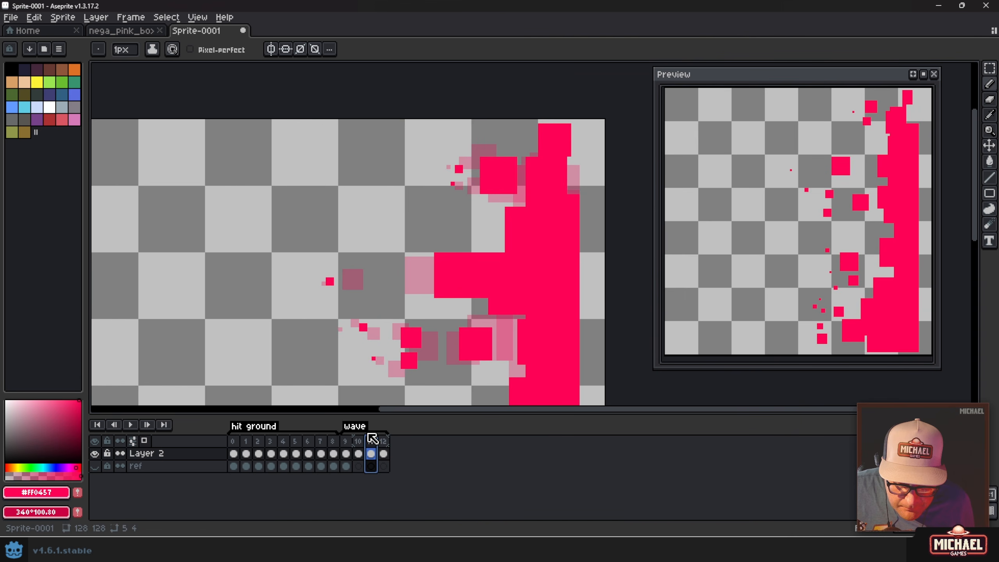
Paint a 5 px square in frame 12 below the two uppermost fragments, just outside the wave's edge
key(Return)
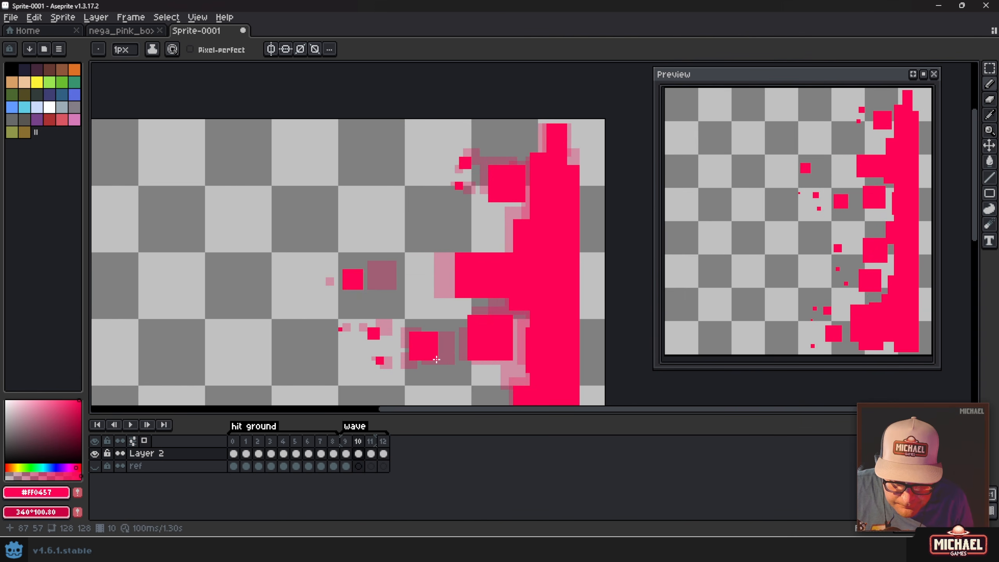
scroll(489, 222, up, 4)
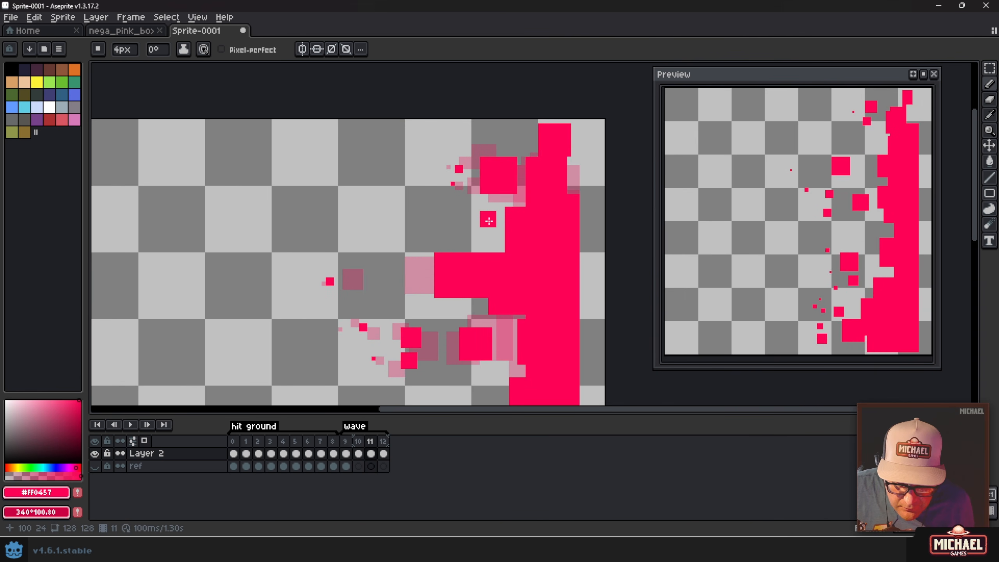
key(Down)
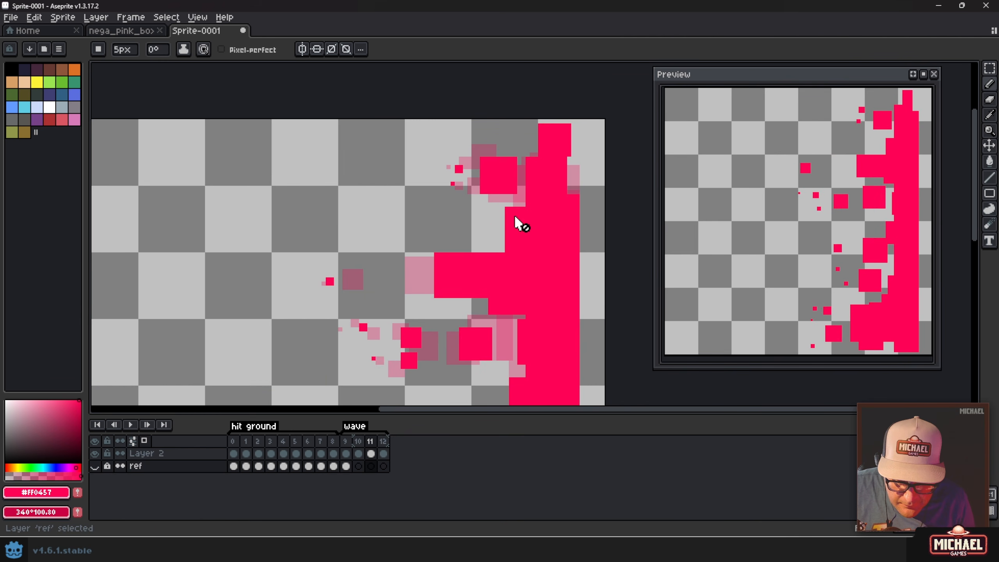
key(Up)
key(Right)
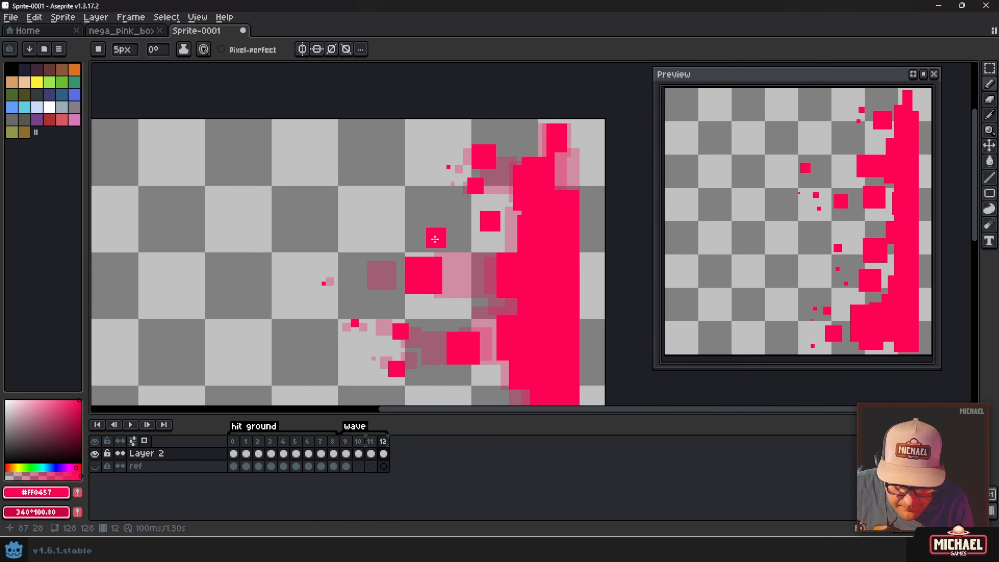
Add a 6 px bump to the wave's edge in frame 11, just above the wide protruding block
key(Right)
key(Left)
key(Left)
key(Left)
key(Right)
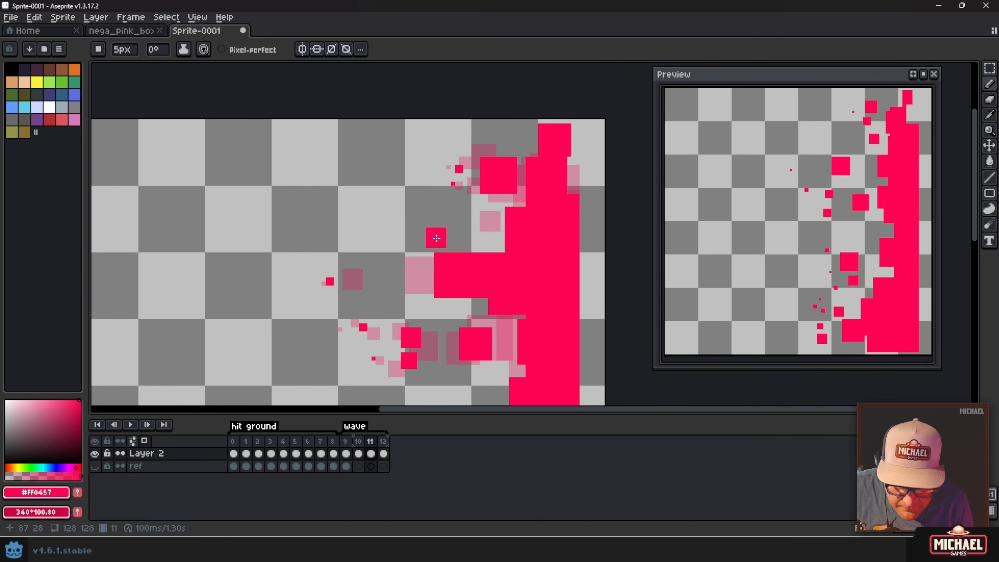
key(Right)
key(Left)
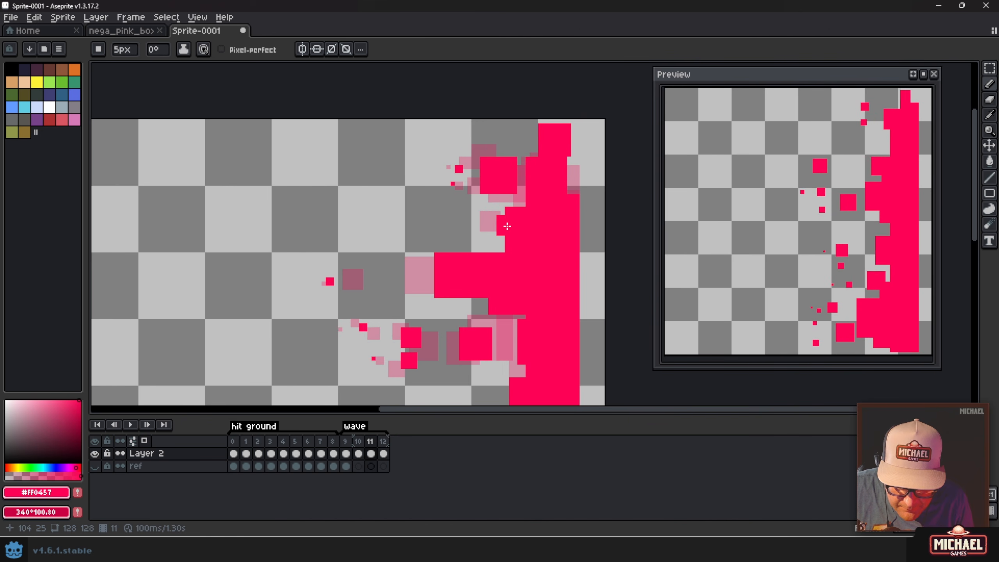
scroll(506, 225, up, 1)
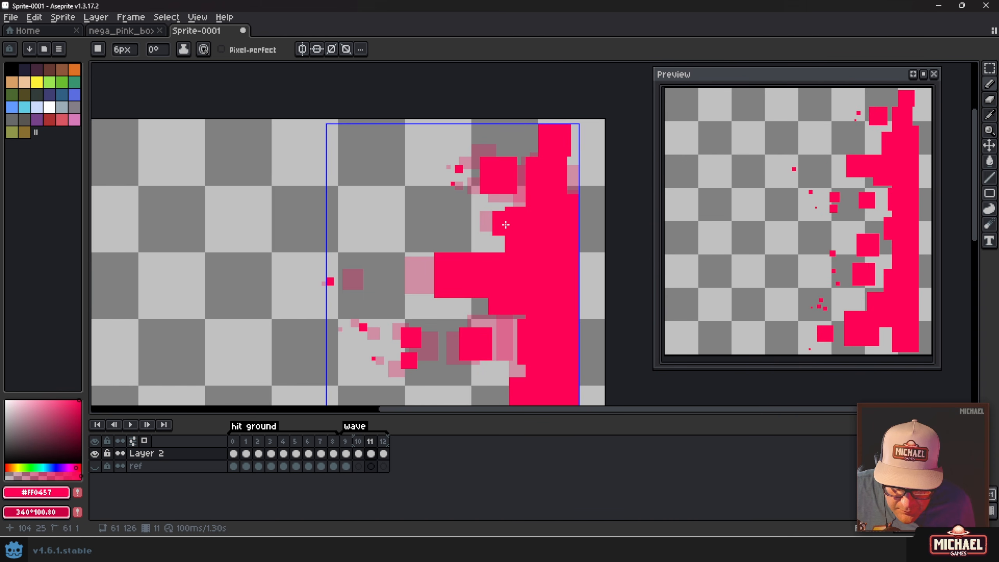
click(507, 226)
Paint a 5 px square in frame 9 below the uppermost fragments, repositioned slightly further out from the wave than in frame 12
key(Left)
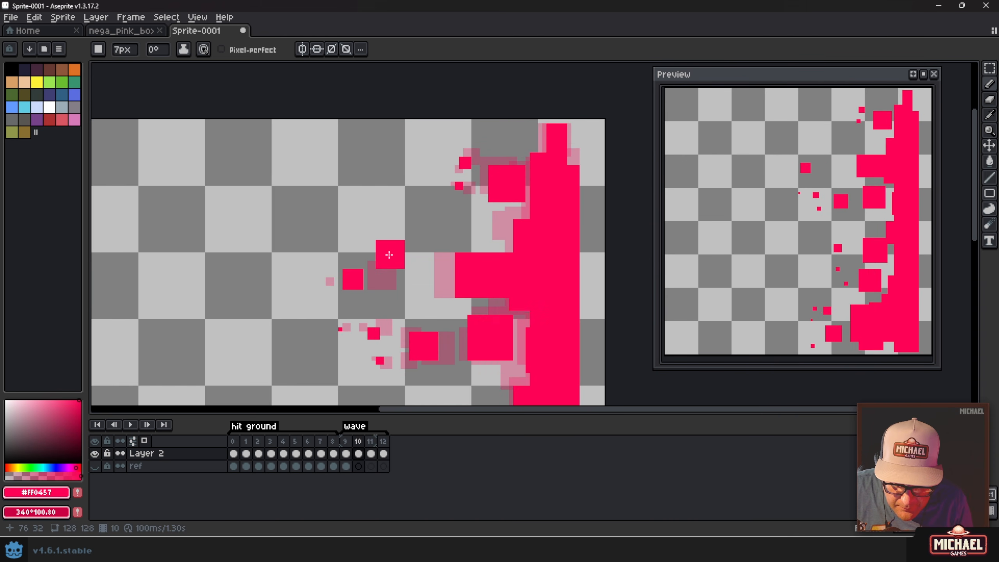
key(Right)
key(Right)
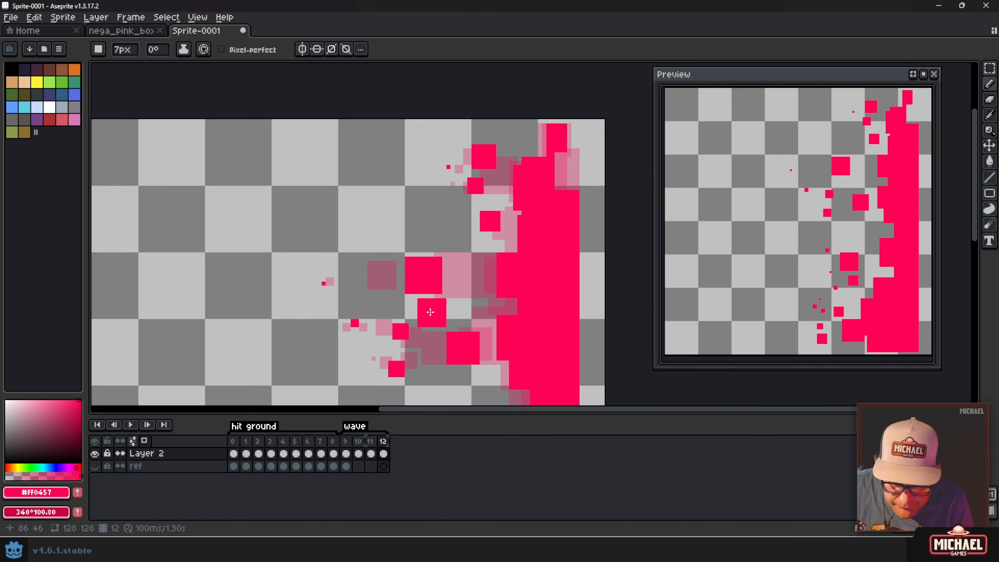
key(Right)
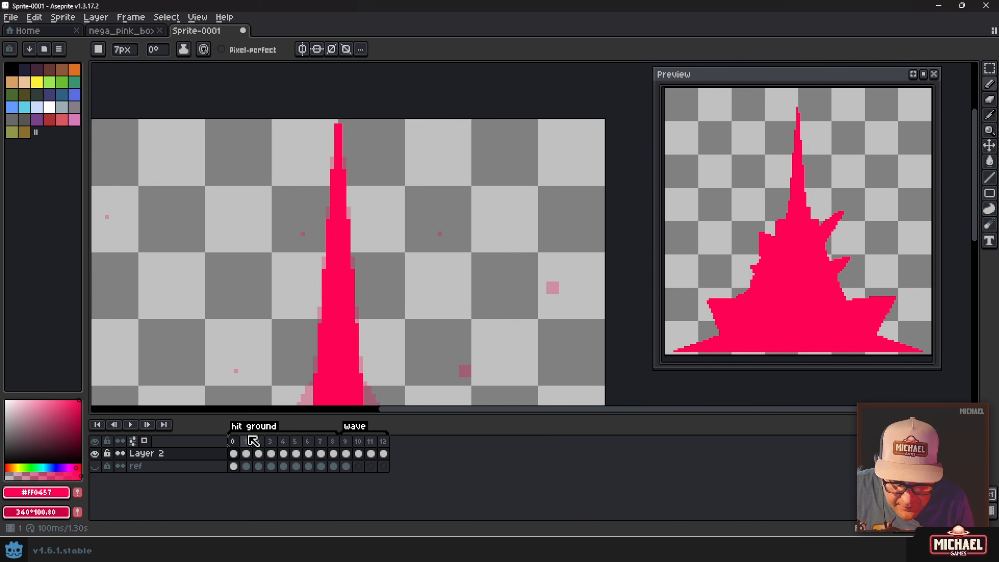
click(347, 440)
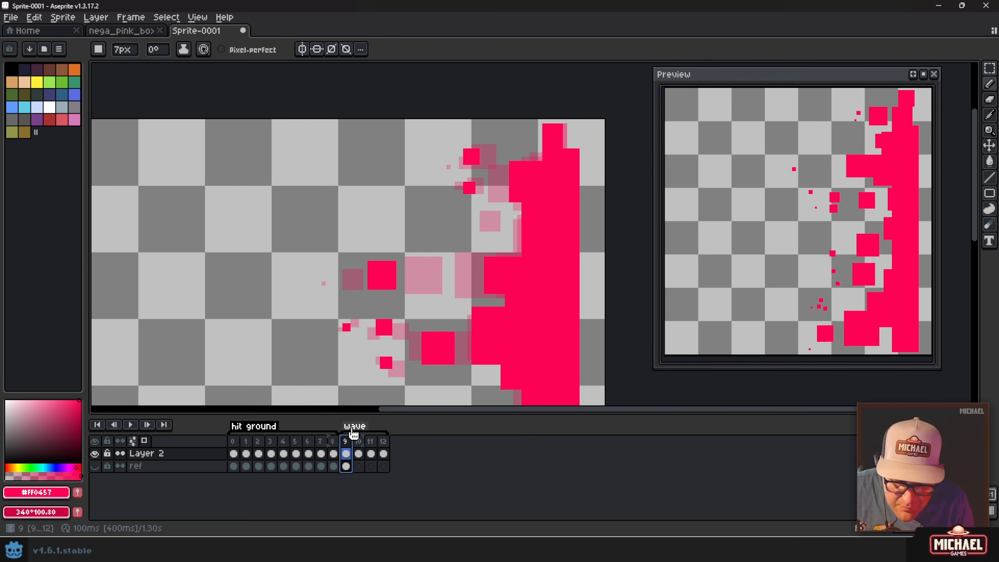
scroll(485, 228, down, 2)
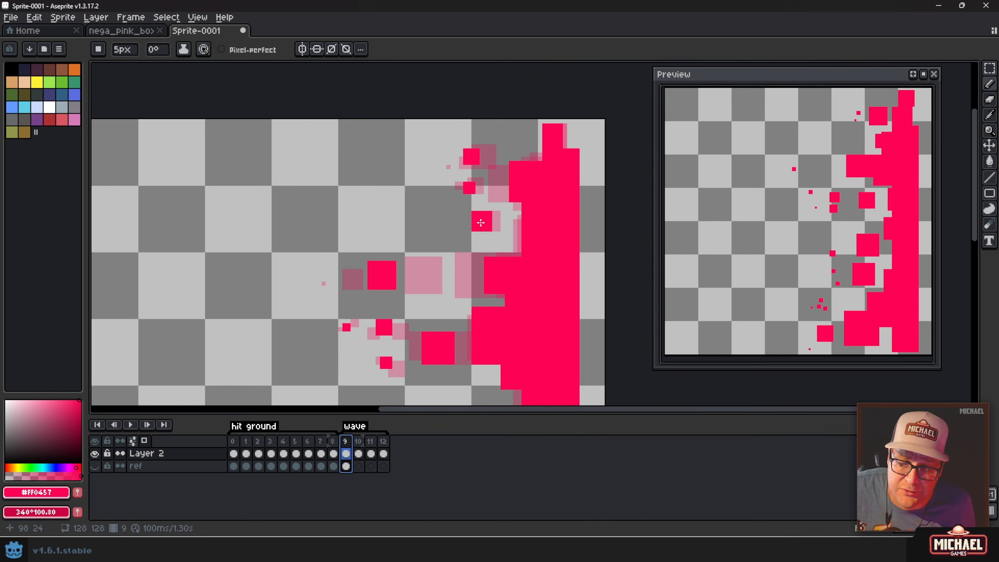
click(481, 224)
key(Left)
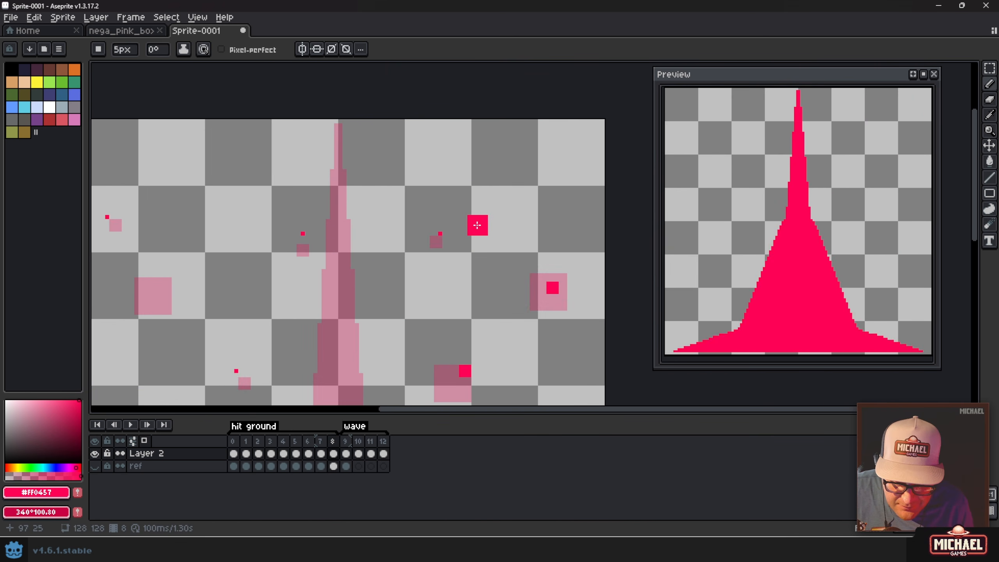
key(Right)
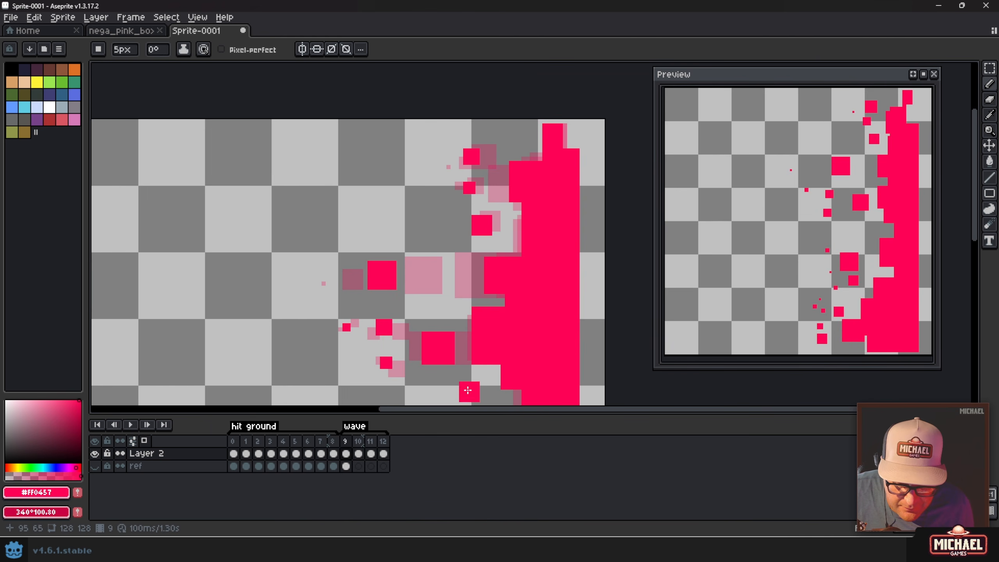
key(ctrl+z)
click(384, 453)
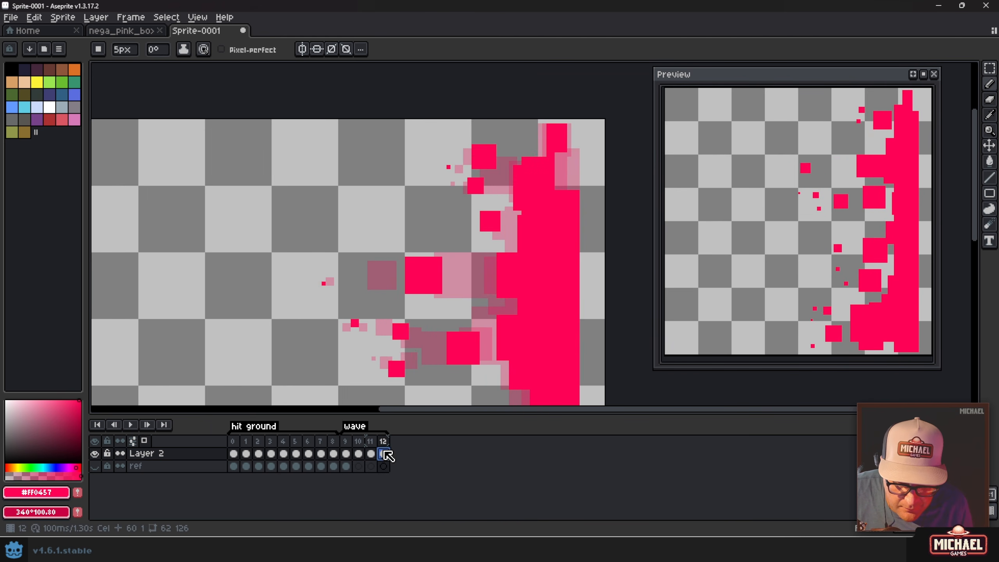
click(347, 454)
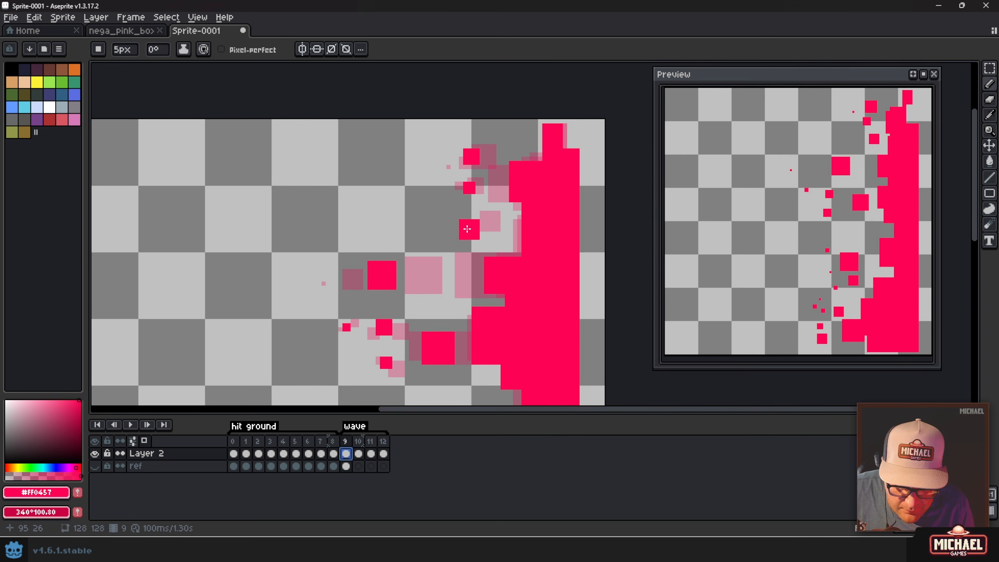
Shrink the drifting fragment below the uppermost pair with a 3 px square in frame 10 and a 2 px square further out in frame 9
key(period)
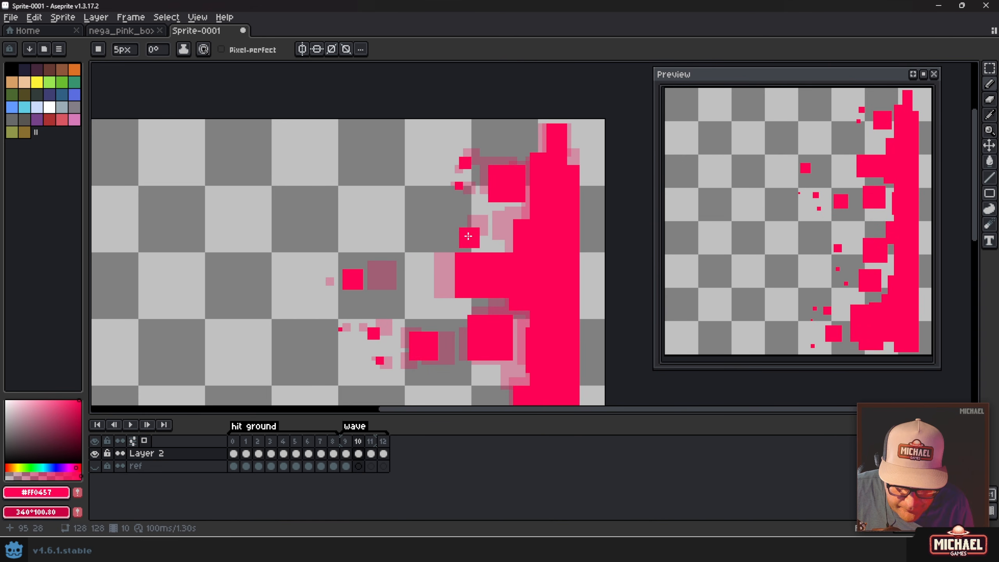
key(minus)
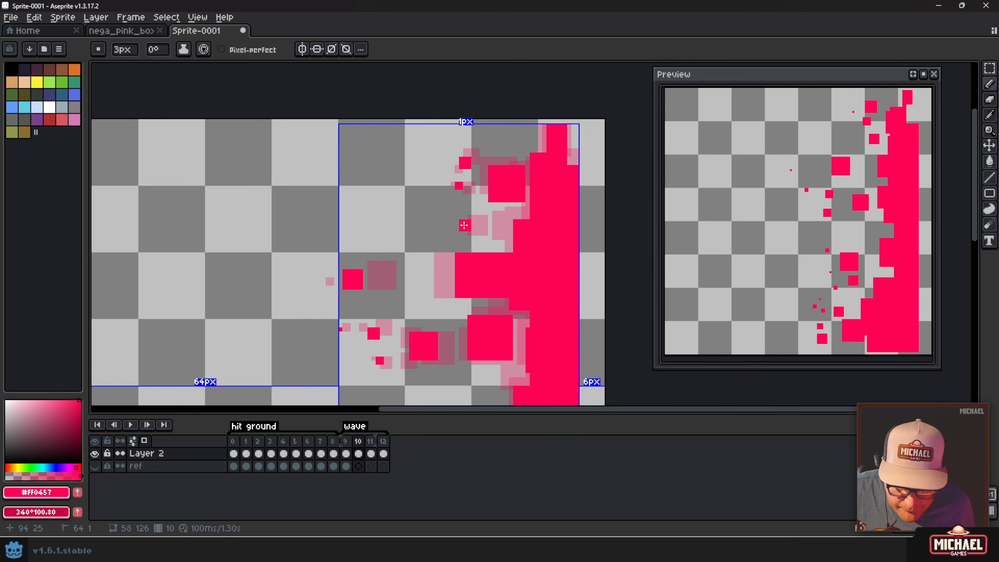
key(comma)
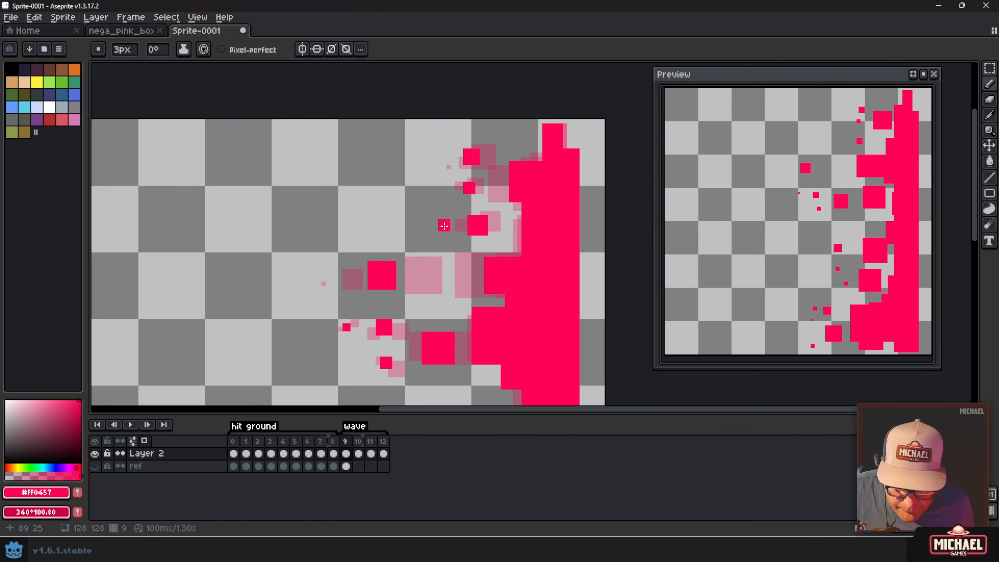
key(minus)
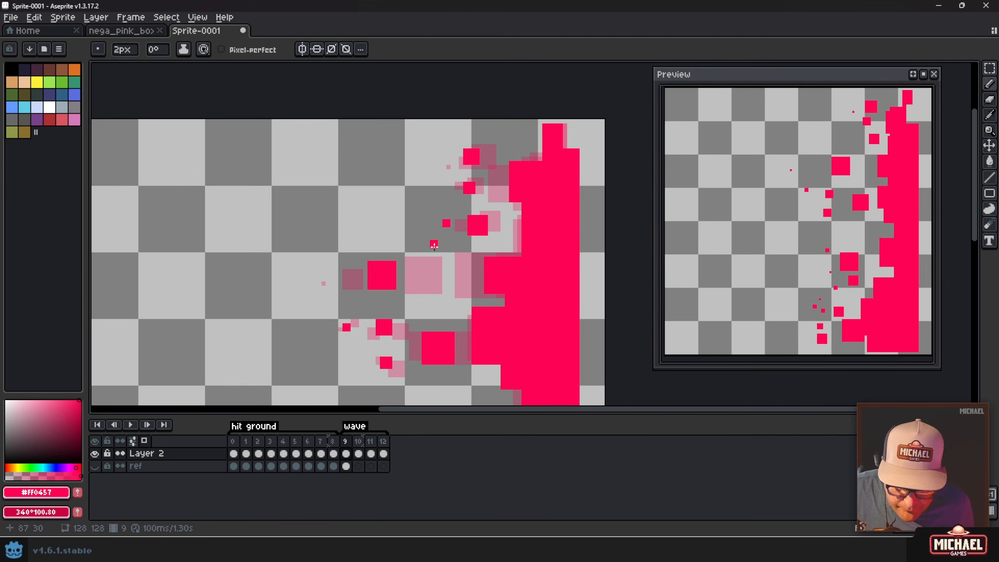
key(comma)
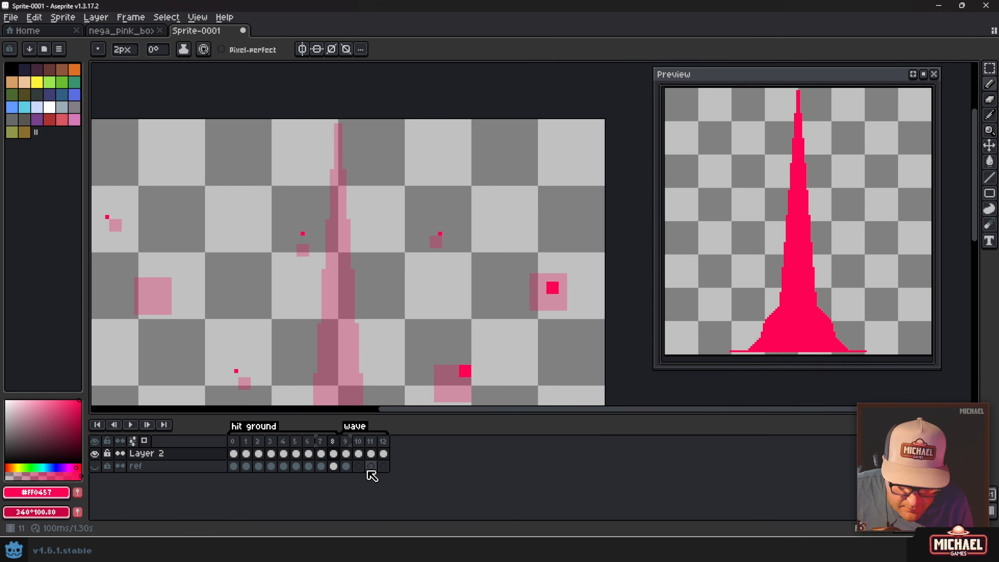
click(346, 457)
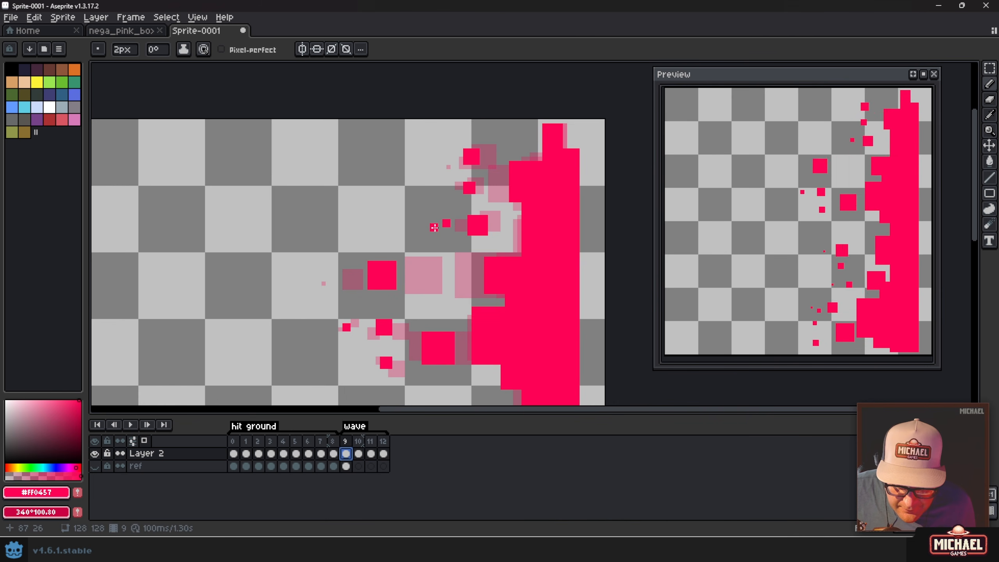
Fade out the drifting fragment with a 2 px square in frame 11 and a 1 px dot further out in frame 12
key(period)
key(period)
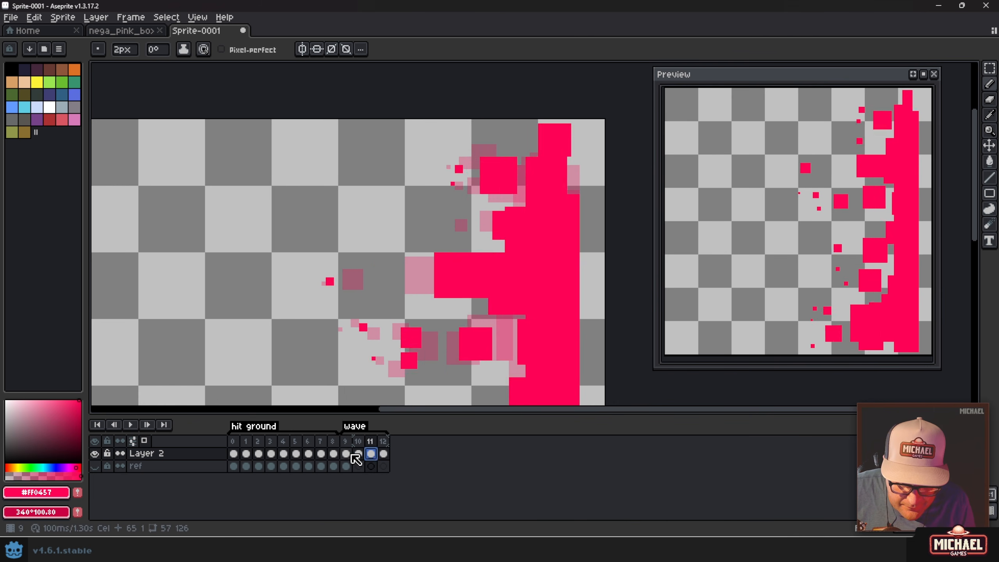
key(Return)
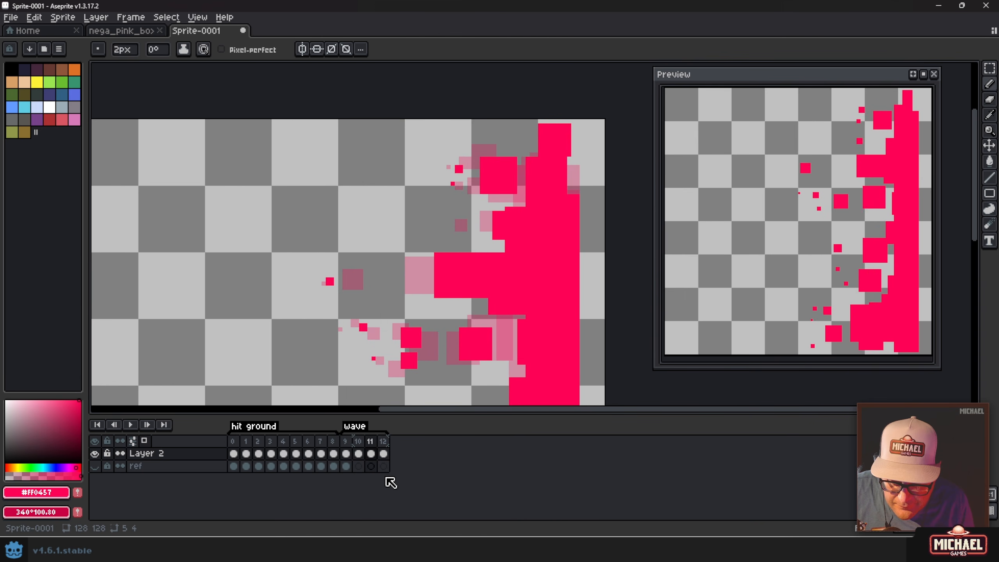
click(447, 224)
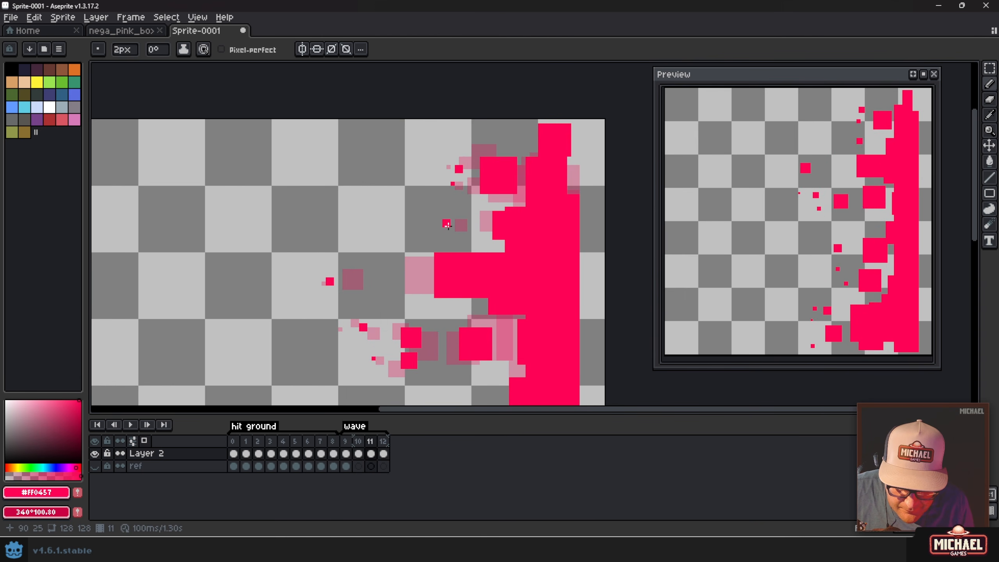
key(period)
key(minus)
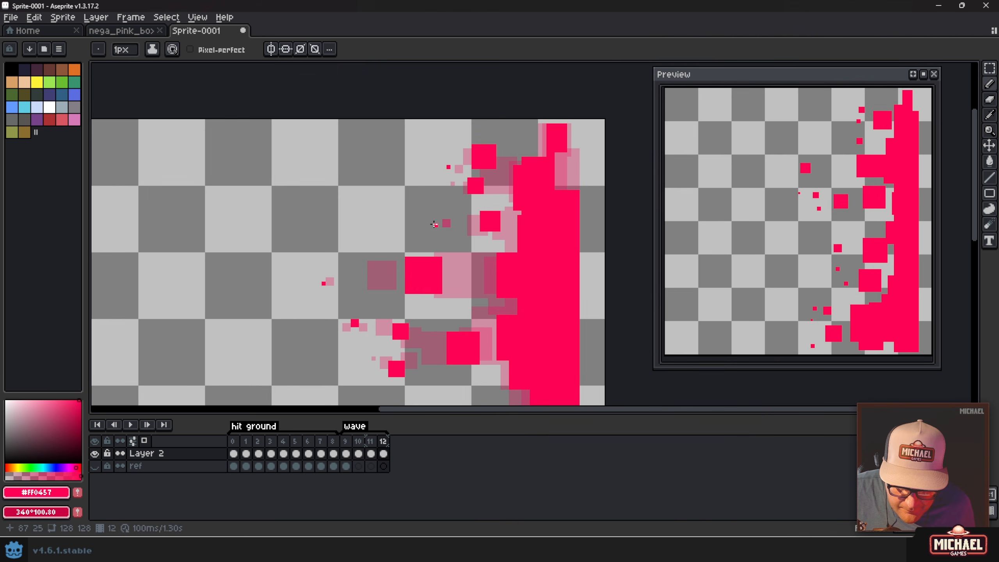
key(comma)
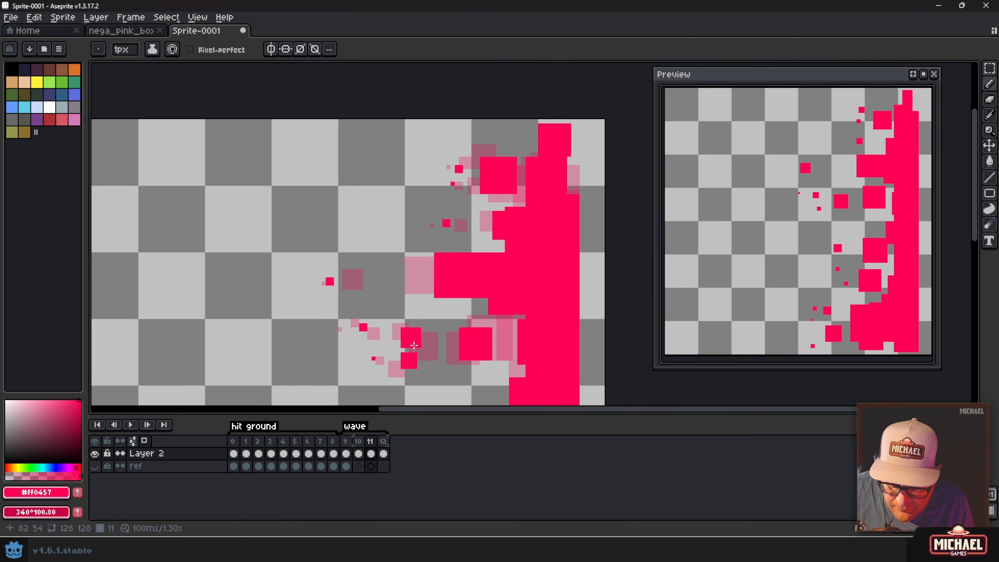
Flip through the wave frames to examine the motion of the fragments and the wide block in the upper half
click(361, 271)
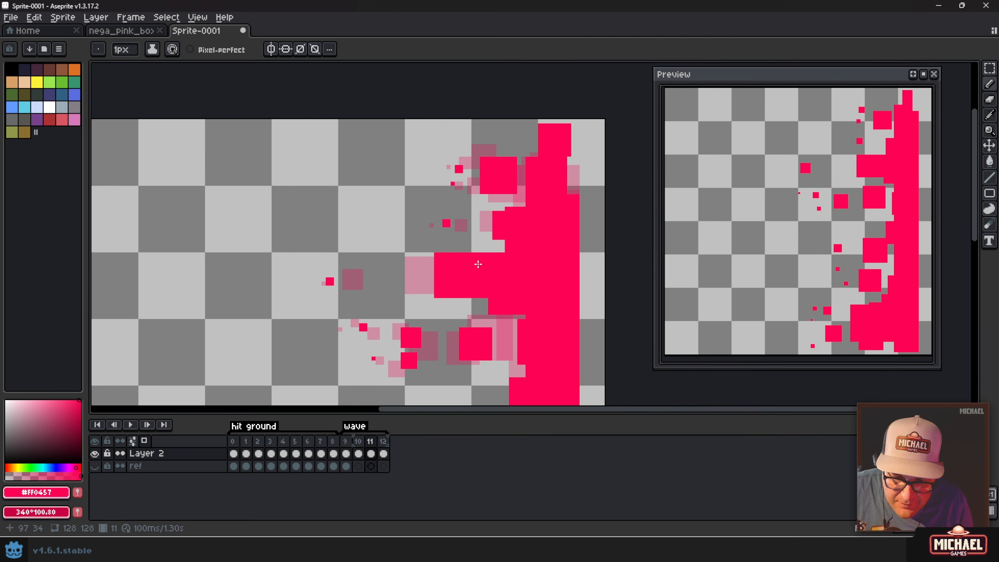
scroll(623, 231, down, 3)
scroll(624, 231, left, 3)
key(Left)
key(Left)
key(Left)
key(Right)
key(Right)
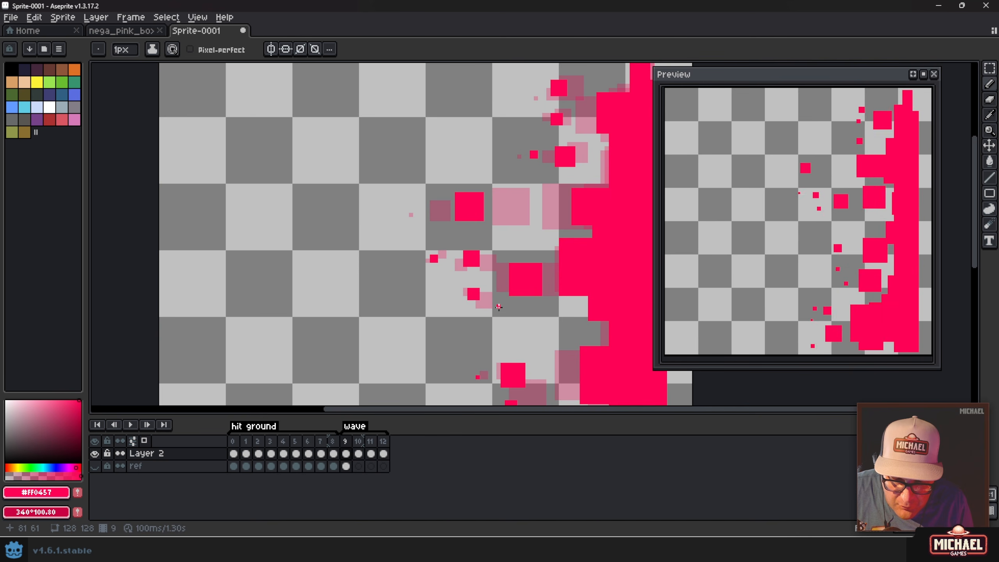
scroll(455, 276, up, 2)
scroll(455, 276, right, 3)
key(Left)
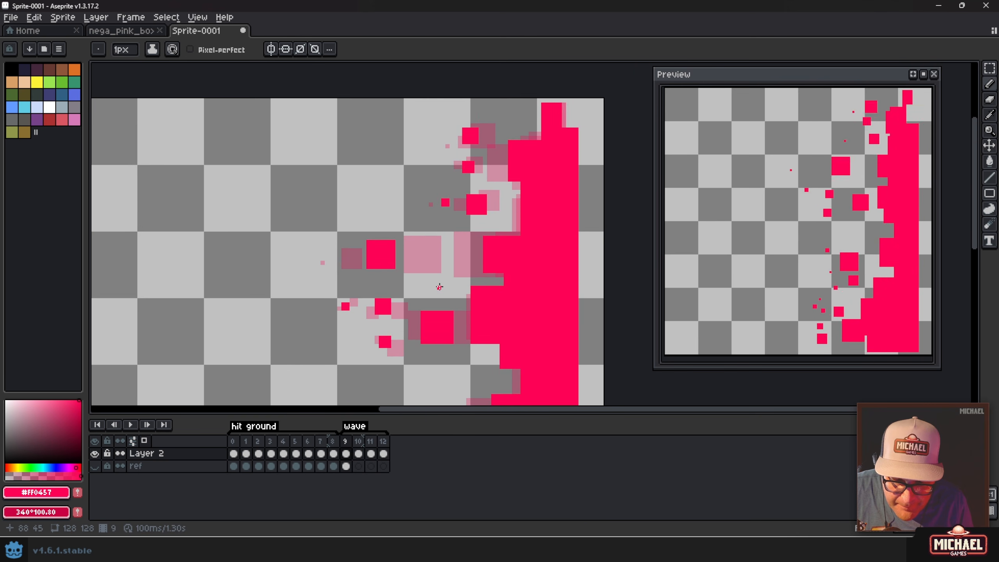
key(Right)
key(Left)
key(Right)
key(Right)
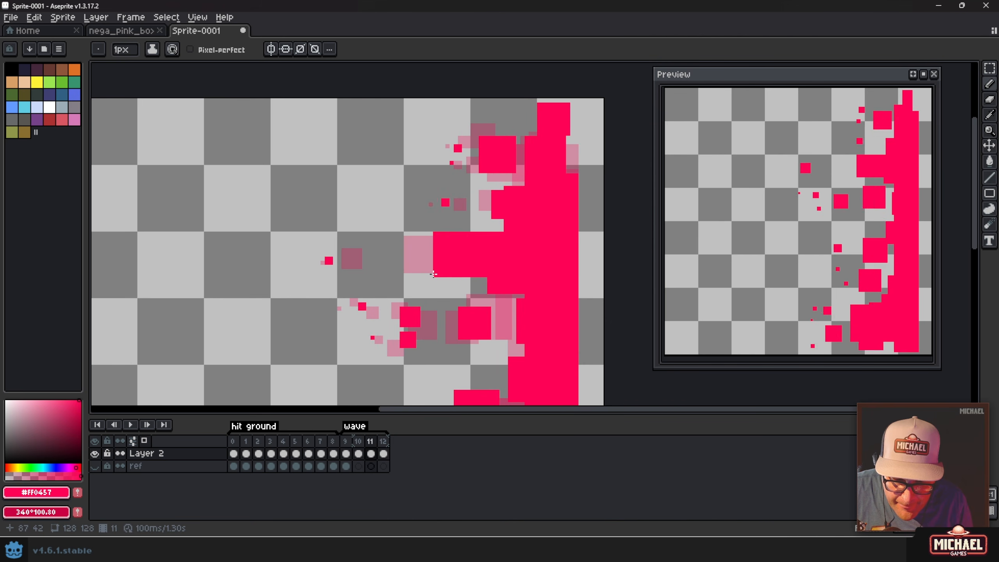
key(Left)
key(Left)
click(383, 453)
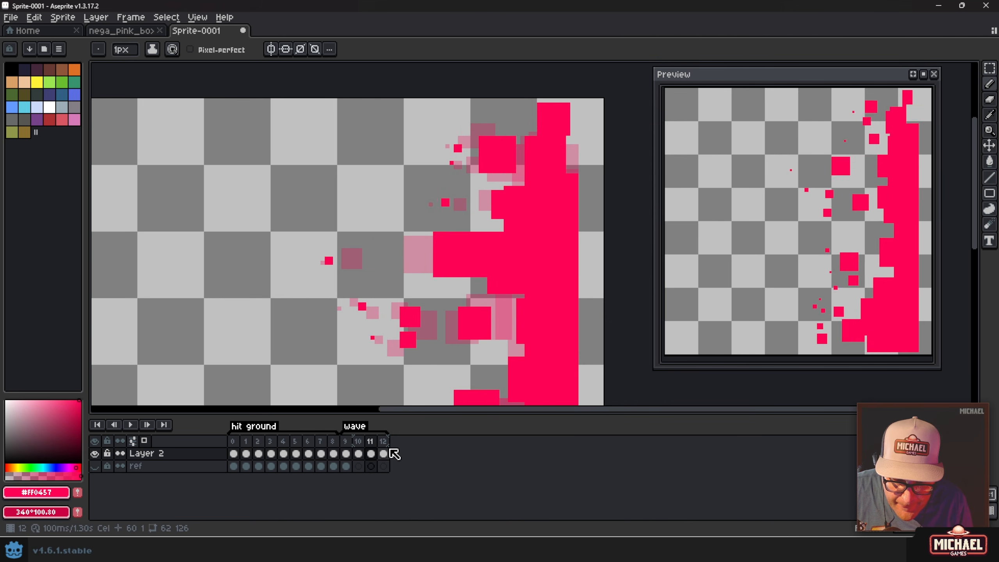
key(Left)
key(Right)
key(Left)
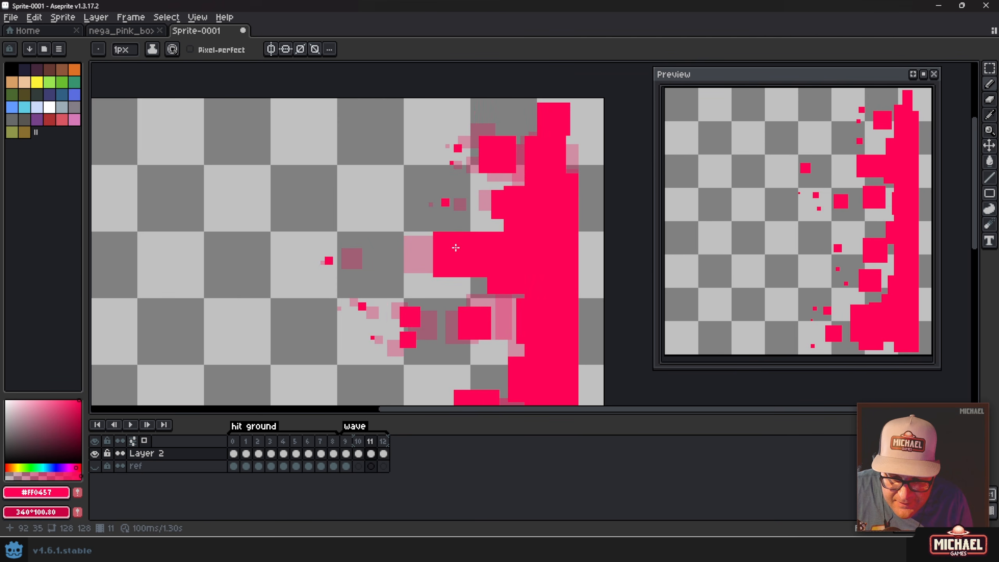
key(Right)
key(Left)
key(Right)
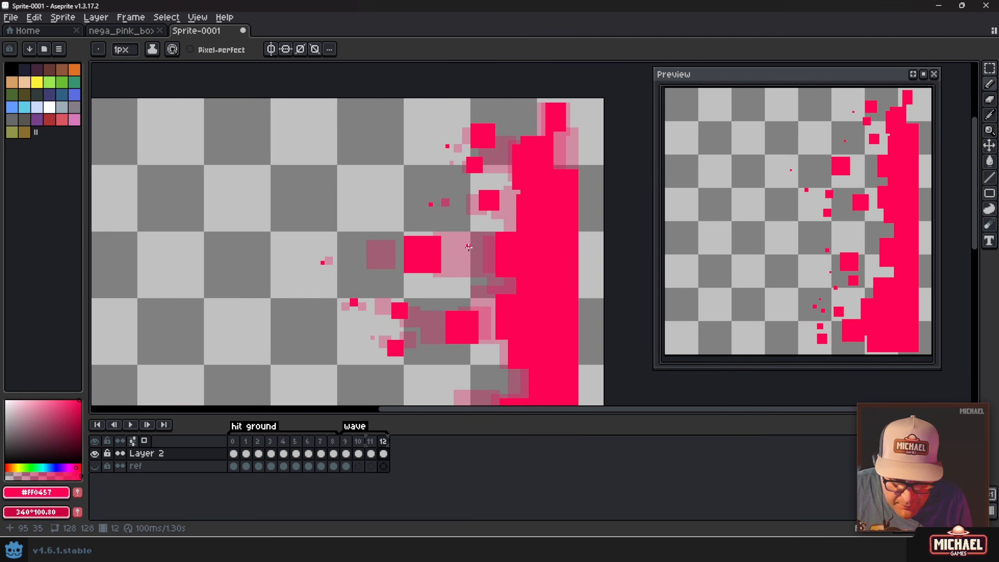
Paint a 4 px square beside the large detached block in the upper half of frame 12, and a 2 px square below it
key(plus)
key(plus)
key(plus)
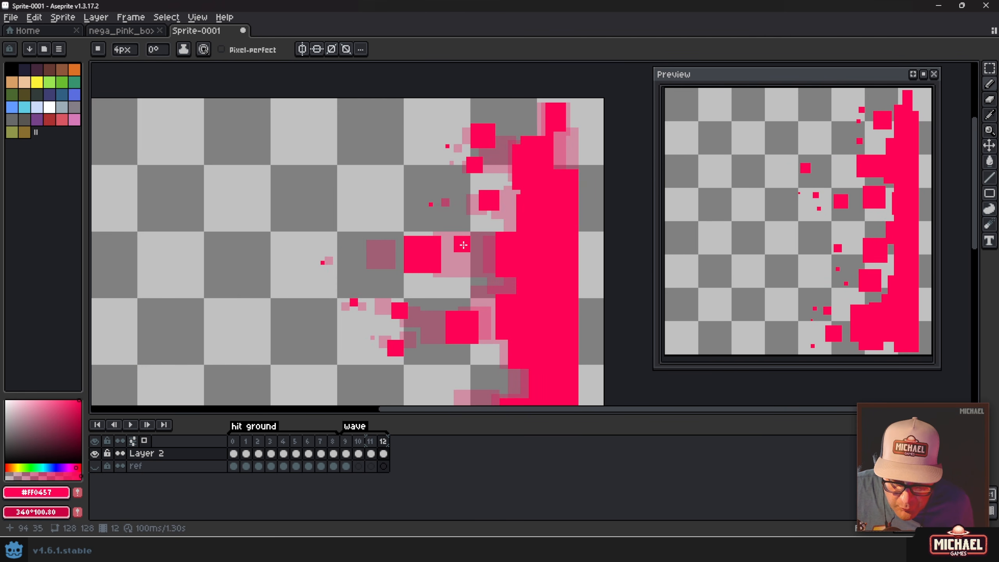
click(463, 245)
key(minus)
key(minus)
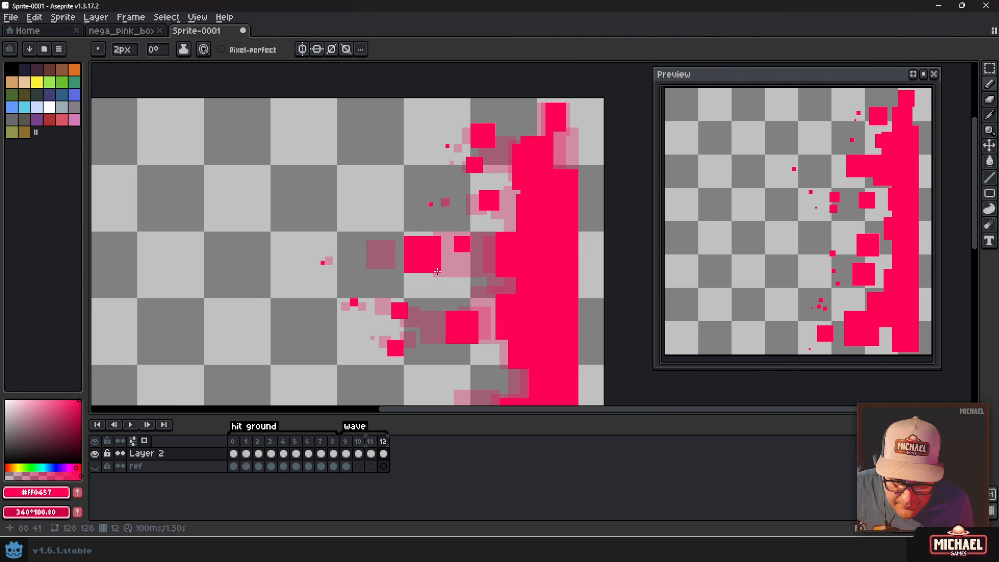
click(437, 287)
Continue the drift in frame 9 with a 4 px and a 2 px square, each slightly further out from the wave than in frame 12
key(comma)
key(comma)
key(comma)
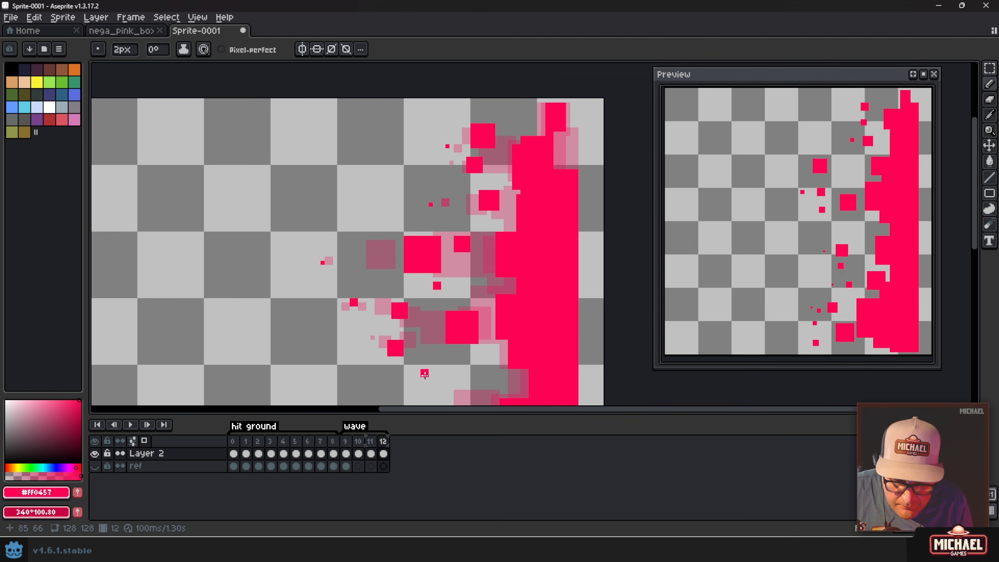
key(plus)
key(plus)
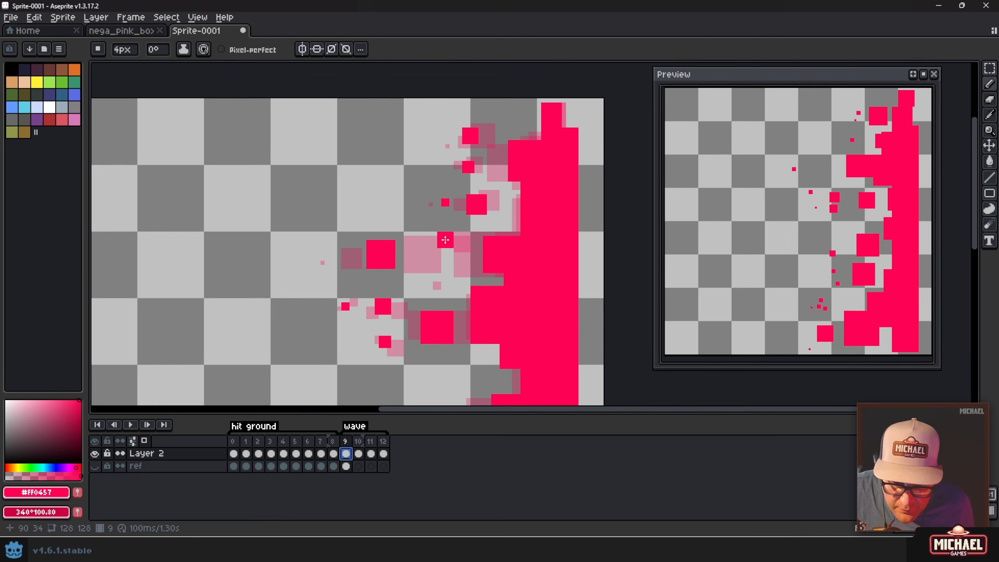
click(445, 252)
key(minus)
key(minus)
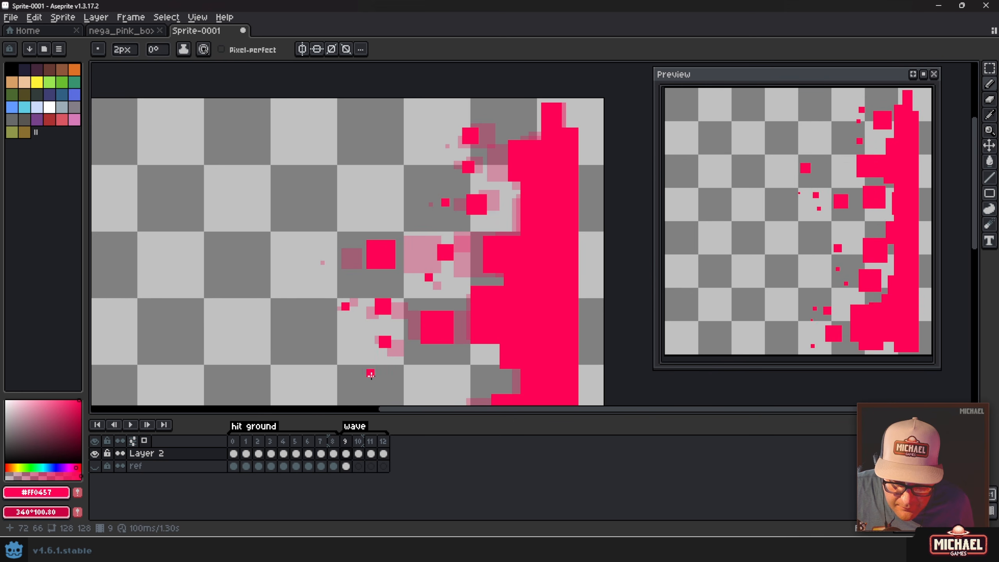
Widen the detached square in the upper half of frame 9 with a 7 px square on its wave-facing side
key(comma)
click(346, 453)
key(plus)
key(plus)
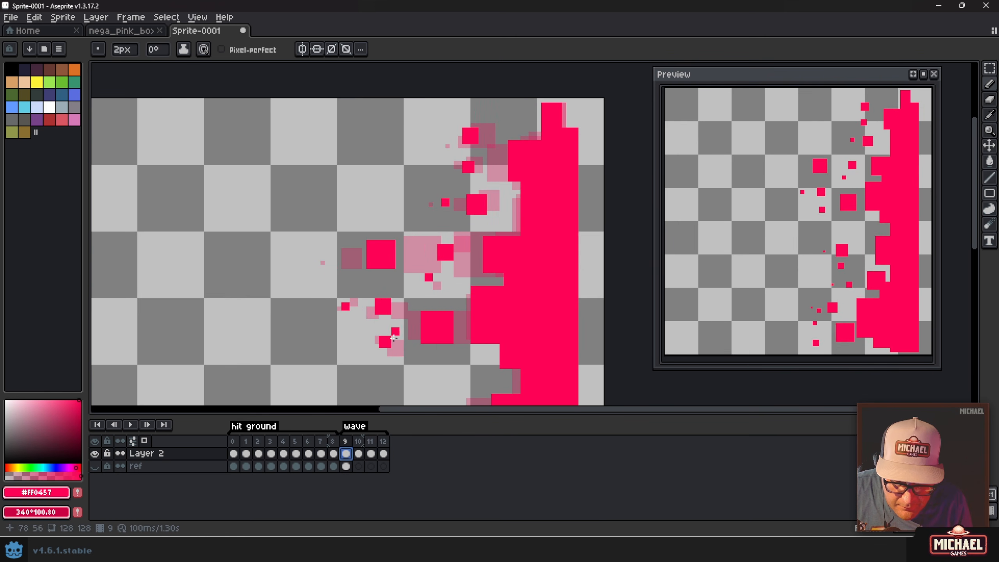
key(plus)
key(plus)
click(406, 256)
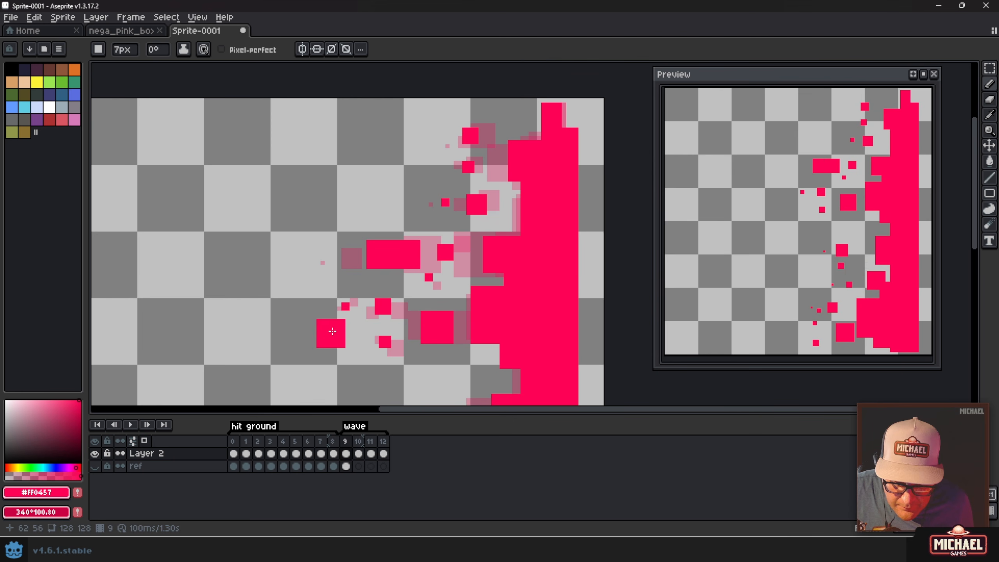
Split the widened block in frame 10 with a 5 px square, and shrink the trailing fragments to a 3 px square and a 1 px dot
key(Right)
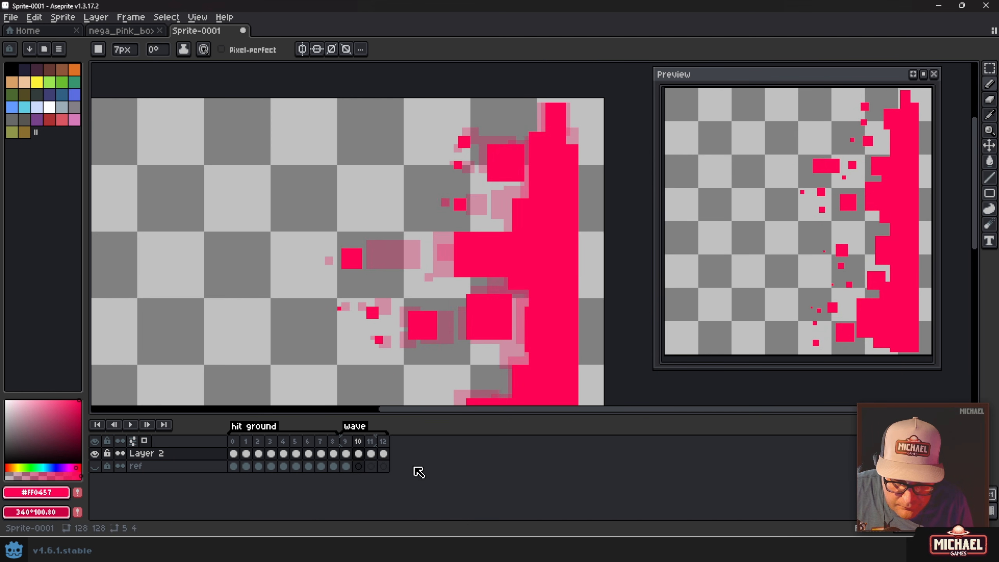
key(minus)
key(minus)
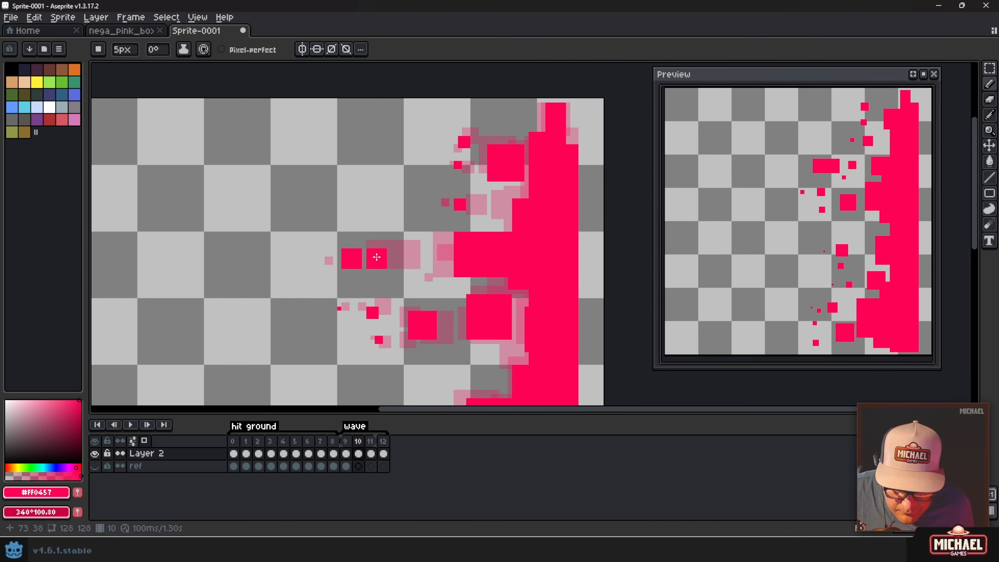
key(minus)
key(minus)
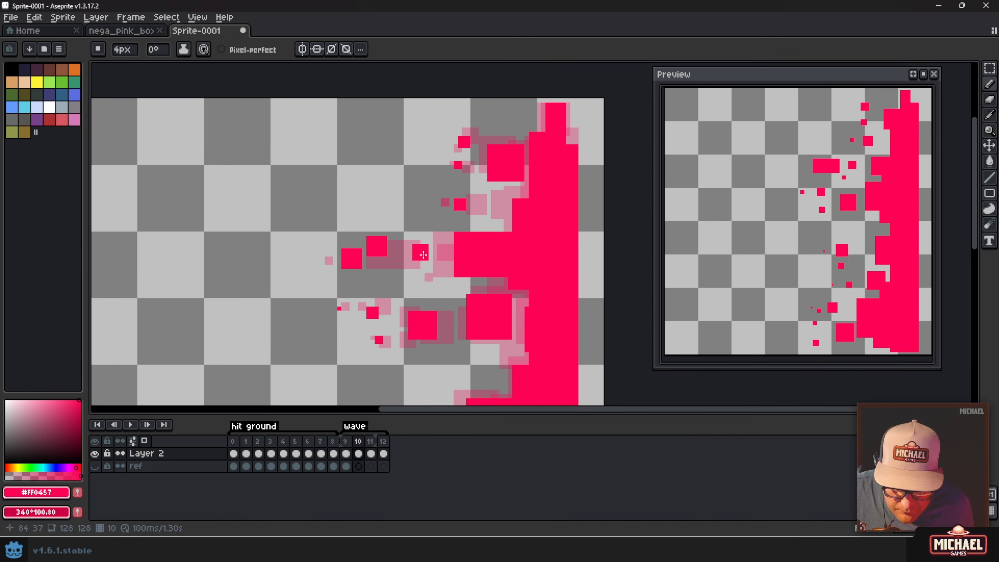
key(minus)
key(minus)
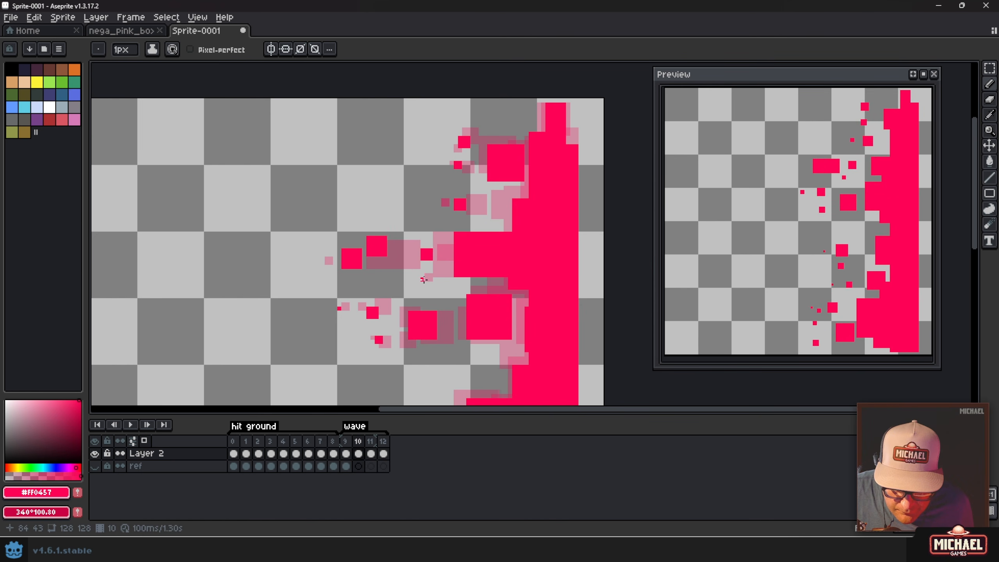
Shrink the split fragments in frame 11 to a 2 px square near the wave and a 3 px square drifting up and outward
key(Right)
key(plus)
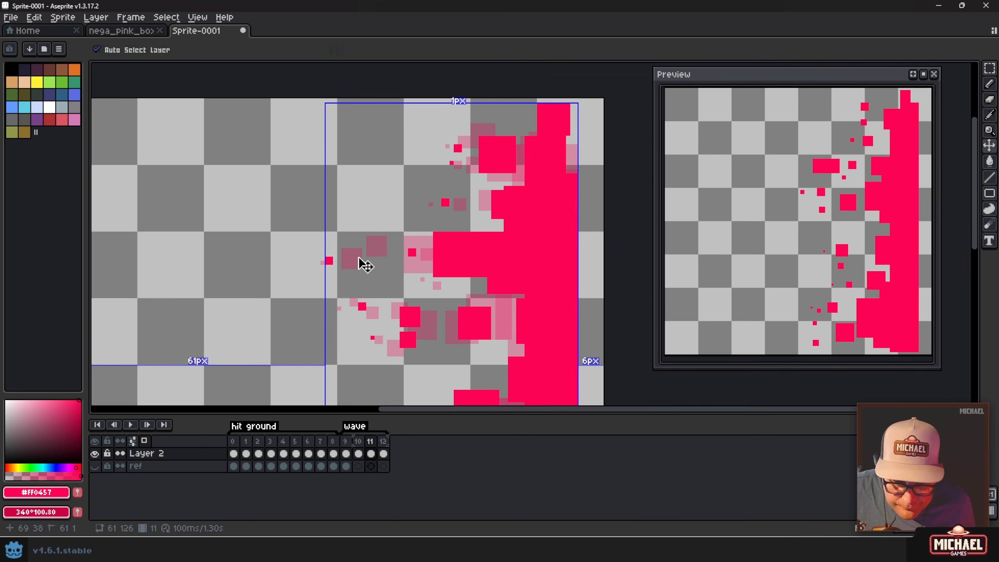
click(366, 233)
click(370, 245)
key(ctrl+z)
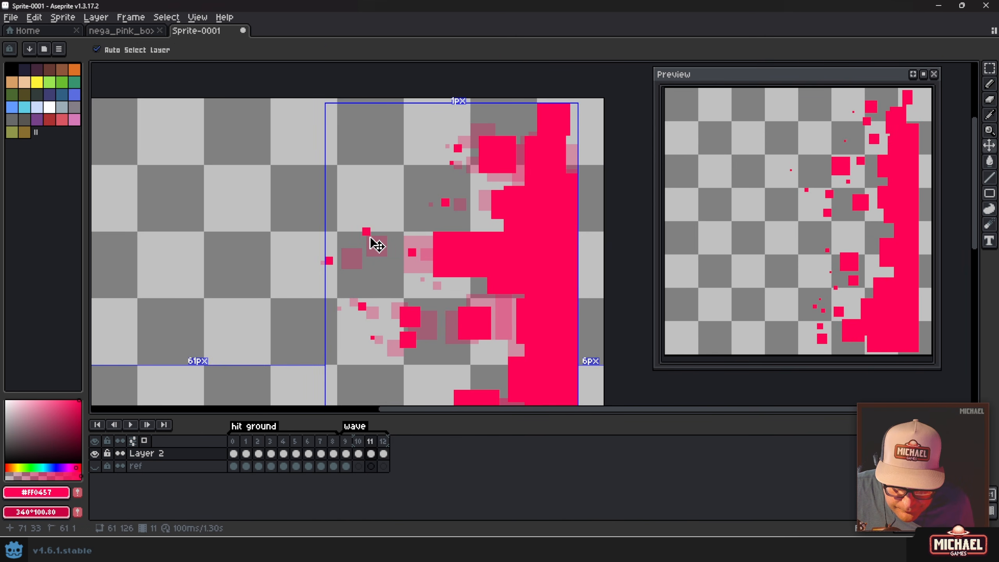
key(plus)
click(368, 233)
click(353, 253)
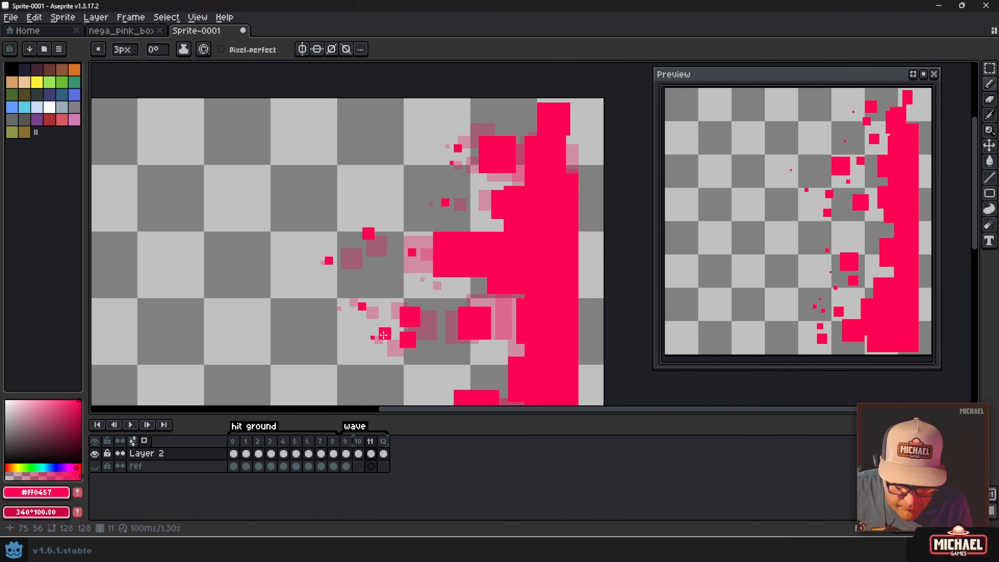
Paint the split fragment in frame 12 as a 2 px square slightly higher and further out than in frame 11
key(Left)
key(Right)
key(Left)
key(Right)
key(Left)
key(Right)
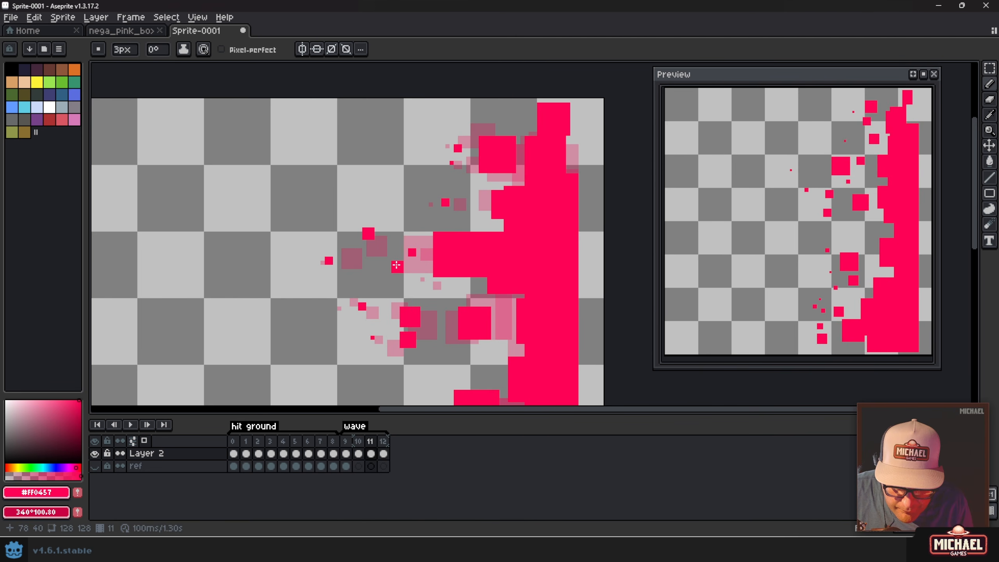
key(Right)
key(Left)
key(Right)
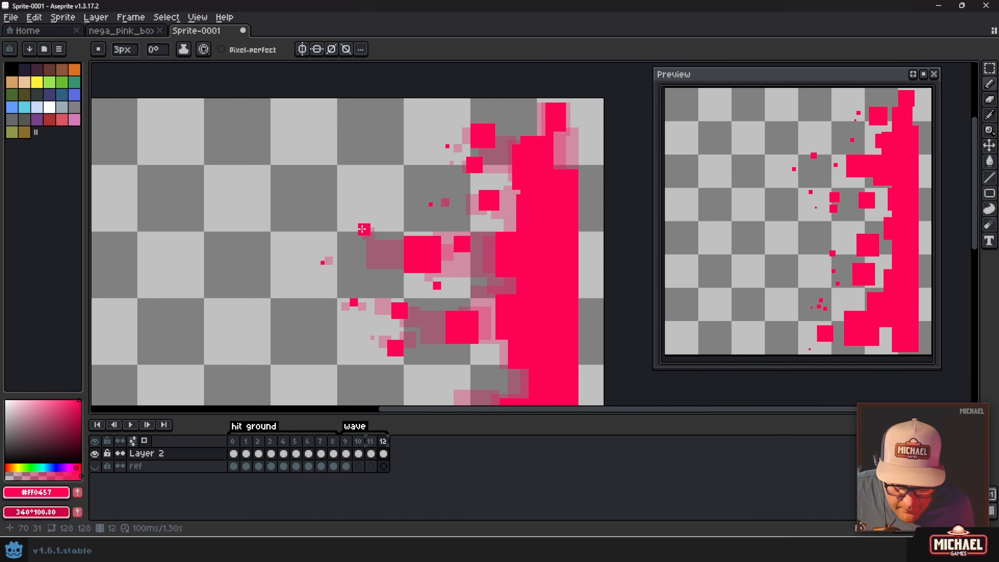
key(minus)
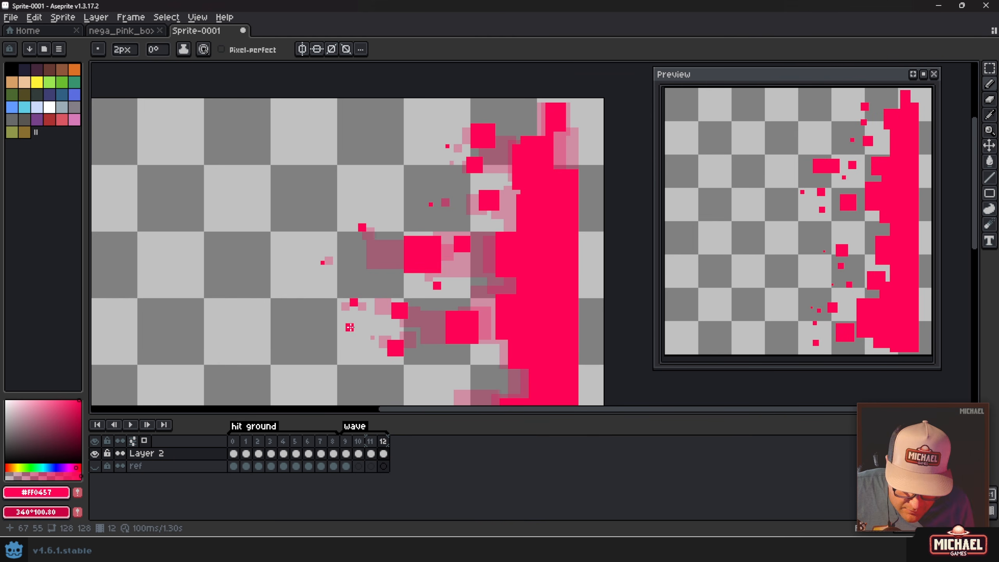
Flip through frames 10 to 12 and view the whole sprite to examine the motion of the new fragments
key(Left)
key(Right)
key(Left)
key(Left)
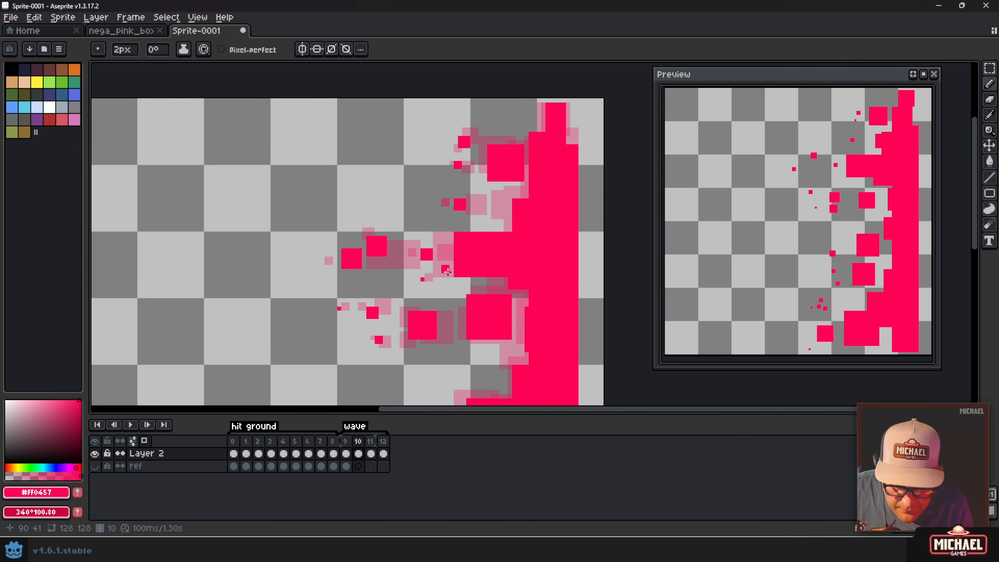
key(Right)
key(Right)
key(Left)
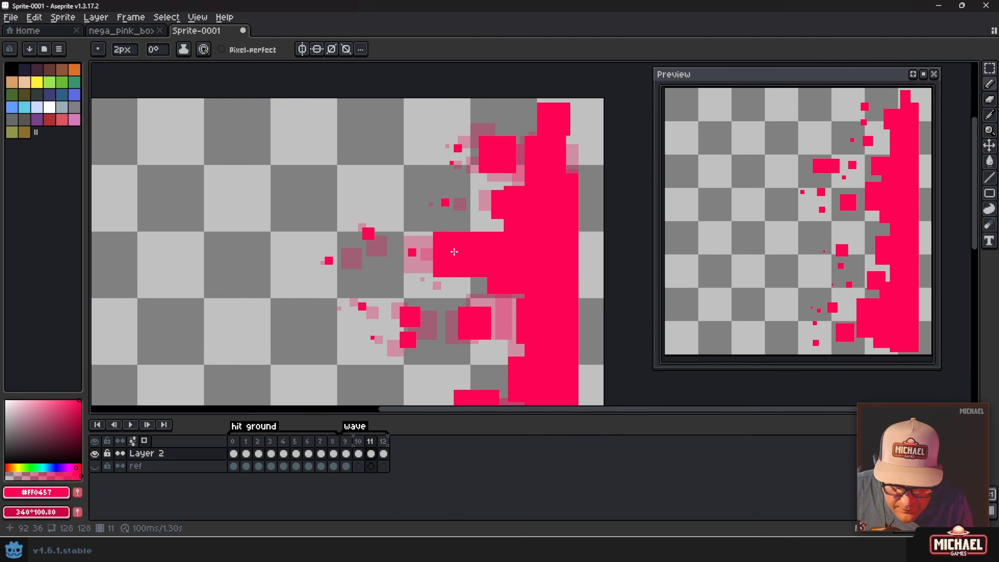
key(Left)
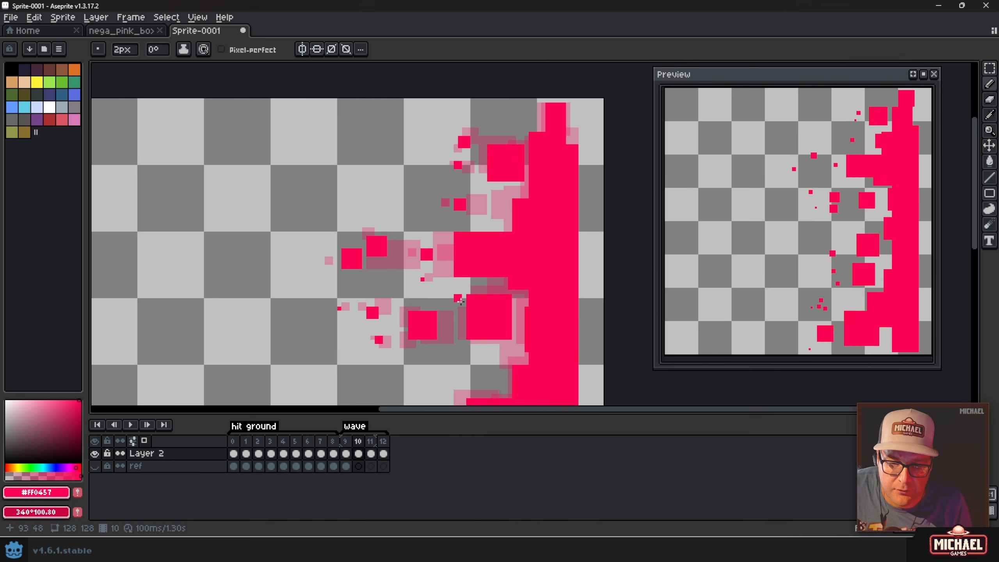
scroll(460, 301, down, 3)
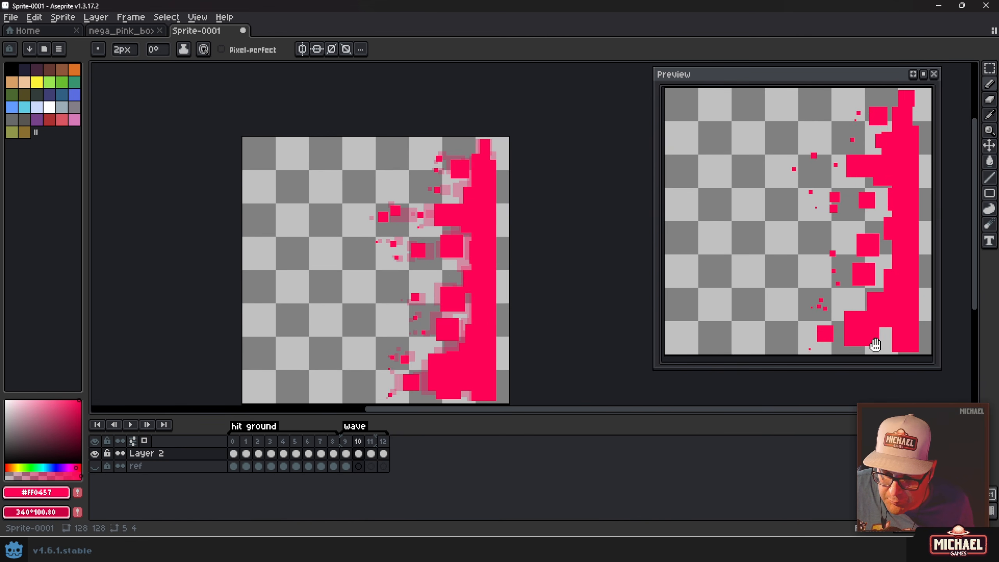
Fill the gaps along the wave's base in frames 10 and 11 with a 7 px brush
scroll(511, 334, up, 3)
mouse_move(462, 325)
mouse_down()
mouse_move(478, 332)
mouse_move(478, 322)
mouse_move(355, 326)
mouse_move(372, 330)
mouse_move(337, 319)
mouse_move(476, 323)
mouse_move(461, 284)
mouse_up()
key(plus)
key(plus)
key(plus)
key(plus)
key(plus)
key(Right)
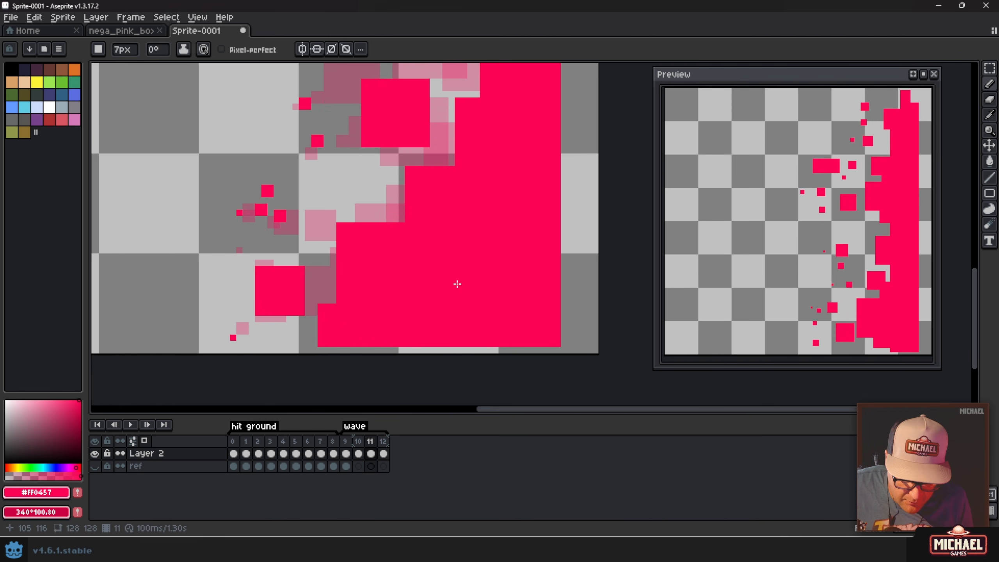
Extend the solid base along the bottom of the wave in frames 12 and 9 with the 7 px brush
key(Right)
mouse_move(384, 329)
mouse_down()
mouse_move(367, 319)
mouse_move(326, 326)
mouse_move(395, 325)
mouse_up()
key(Left)
key(Left)
key(Left)
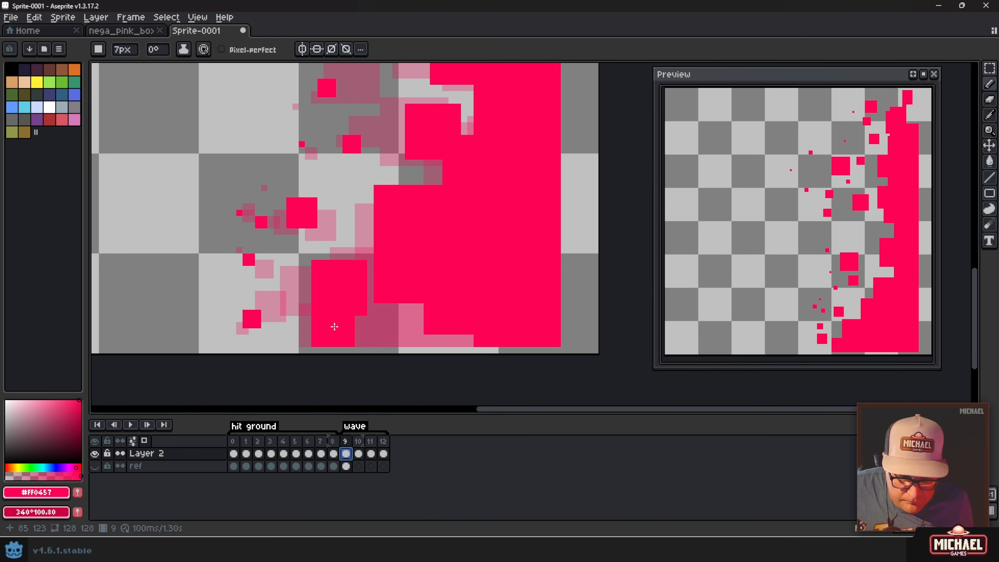
mouse_move(303, 328)
mouse_down()
mouse_move(448, 323)
mouse_move(375, 303)
mouse_move(425, 306)
mouse_up()
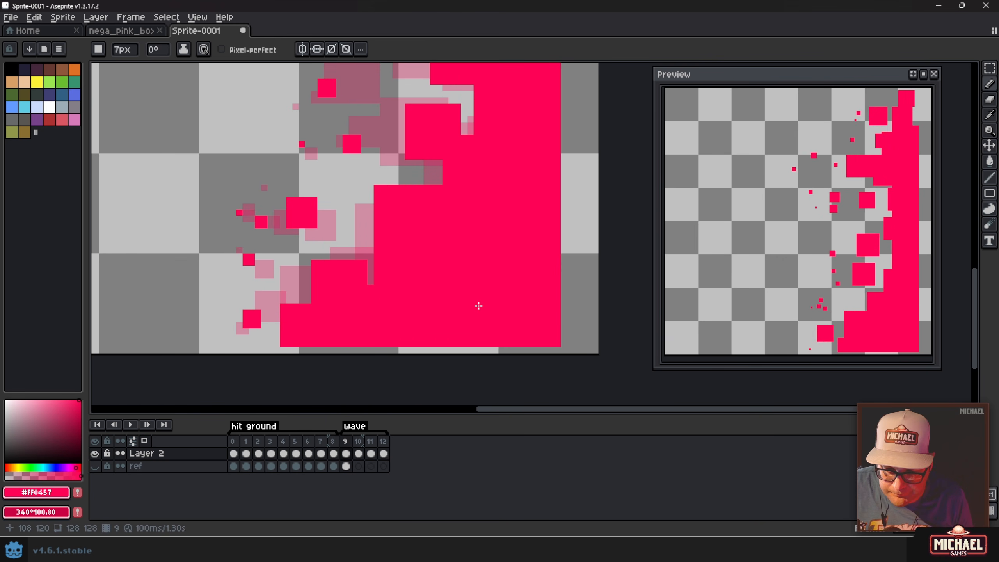
Review the whole sprite through the hit ground frames 0 to 8, ending at wave frame 9
scroll(448, 256, down, 4)
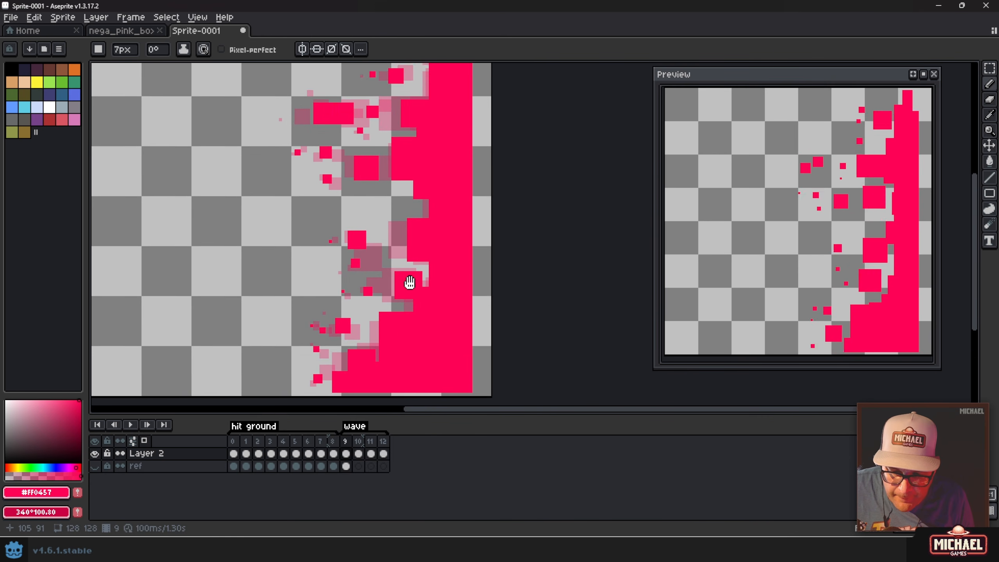
scroll(410, 248, down, 1)
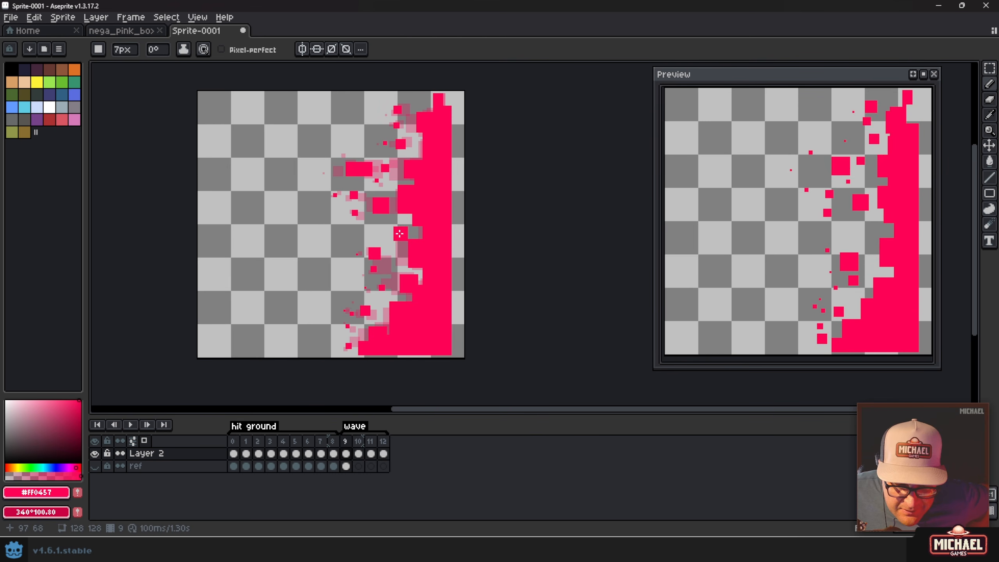
click(233, 441)
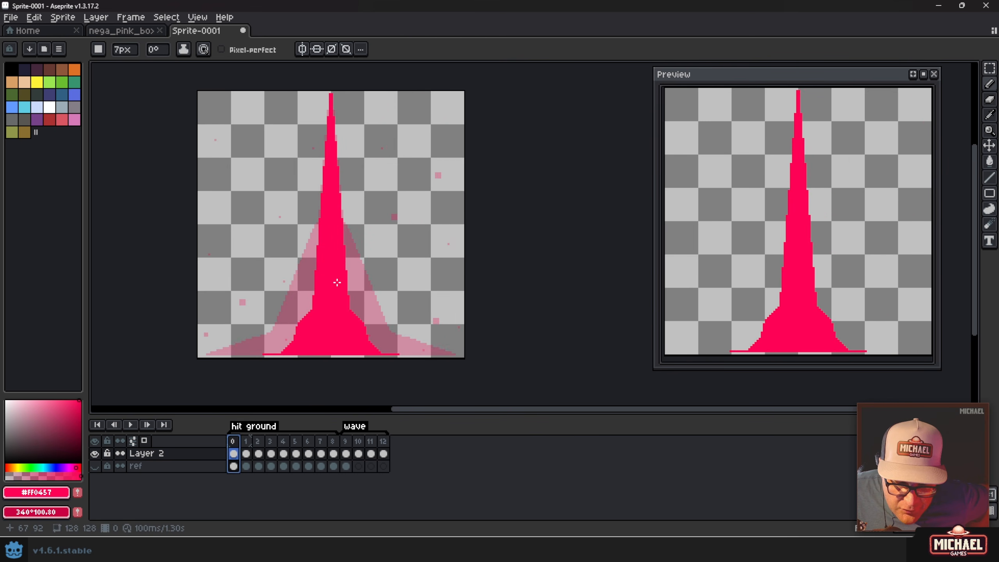
click(246, 443)
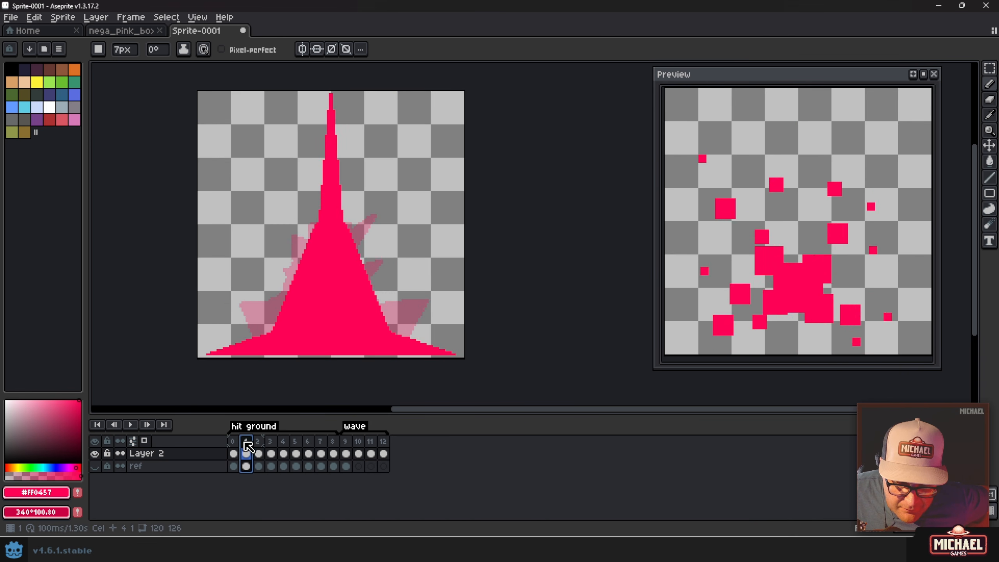
click(258, 441)
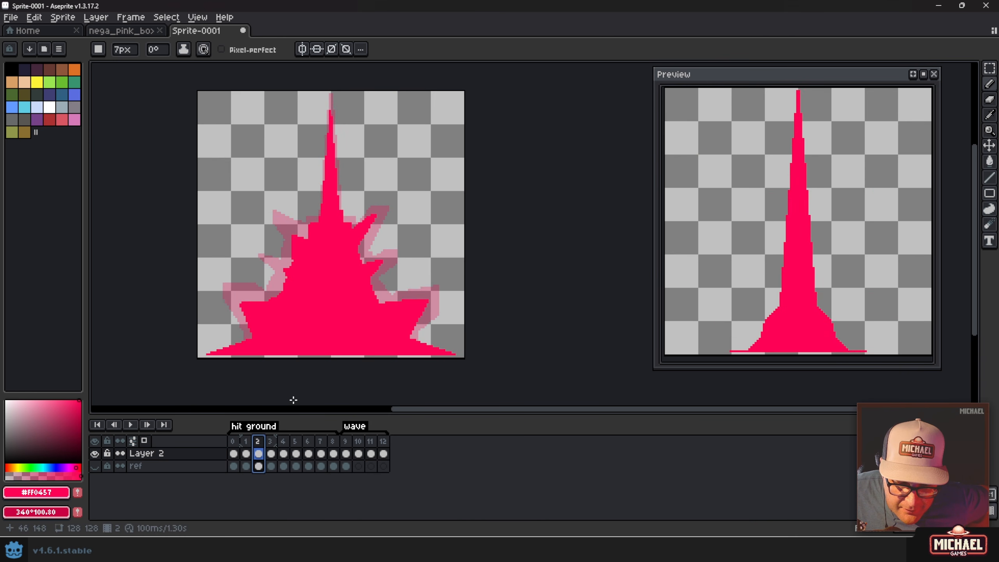
click(271, 447)
click(288, 445)
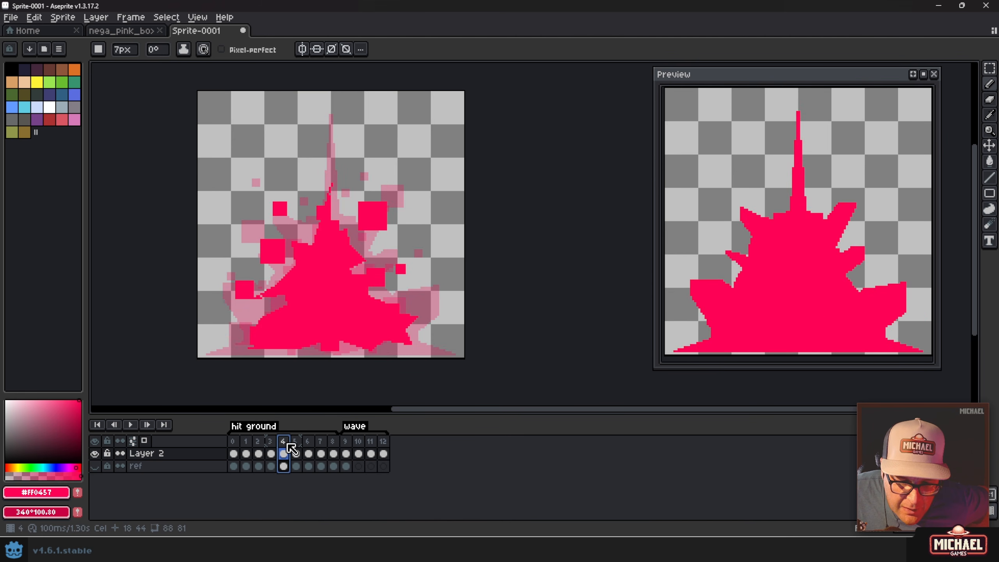
click(309, 453)
click(322, 453)
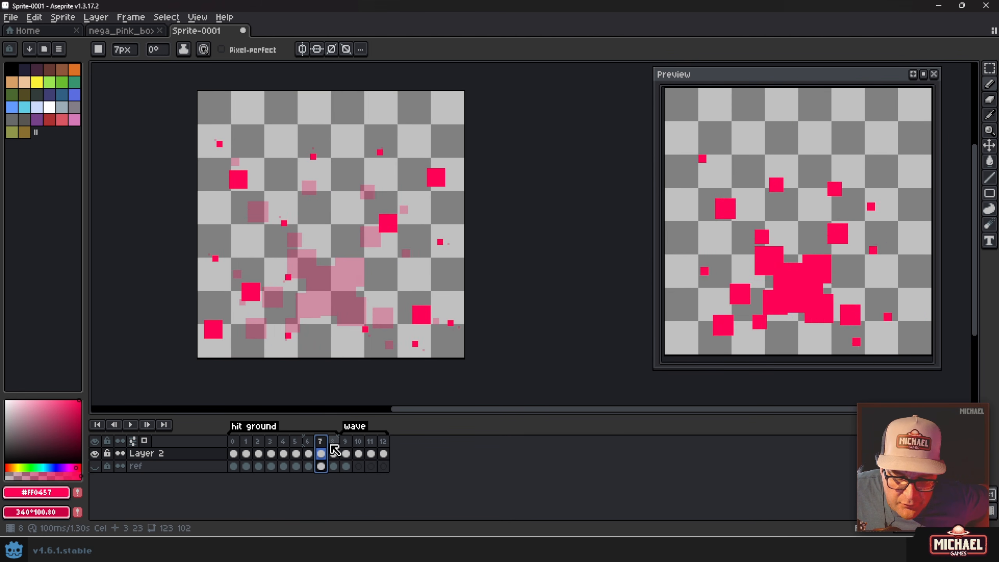
click(333, 453)
click(346, 453)
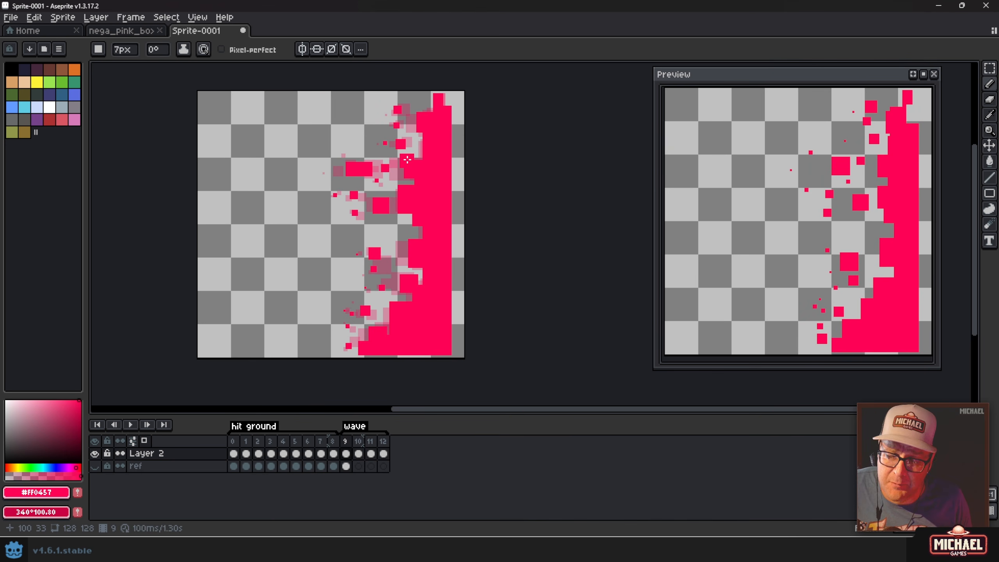
Save the sprite as pink_box_effects.aseprite
key(v)
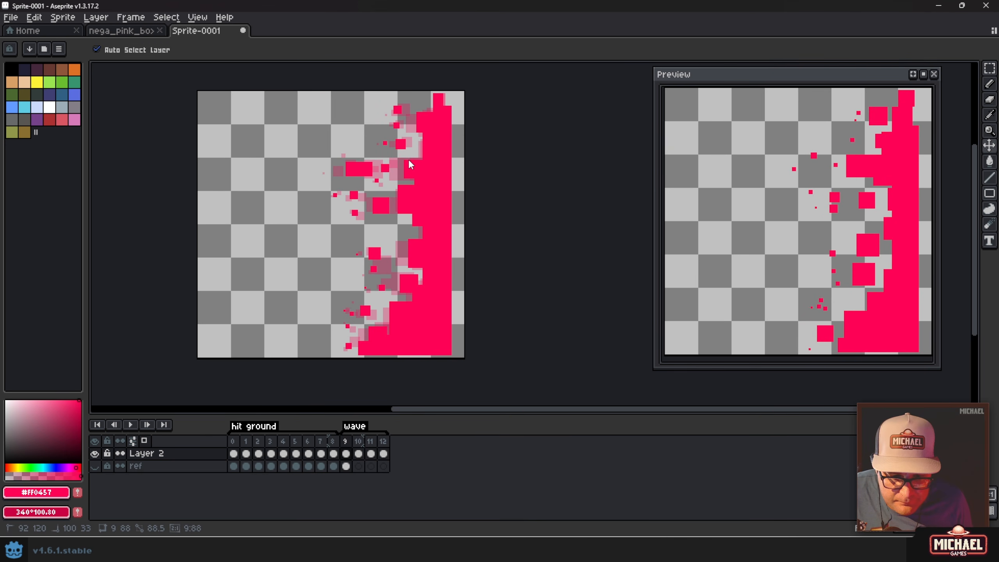
key(ctrl+s)
text(pink_box_effects)
key(Return)
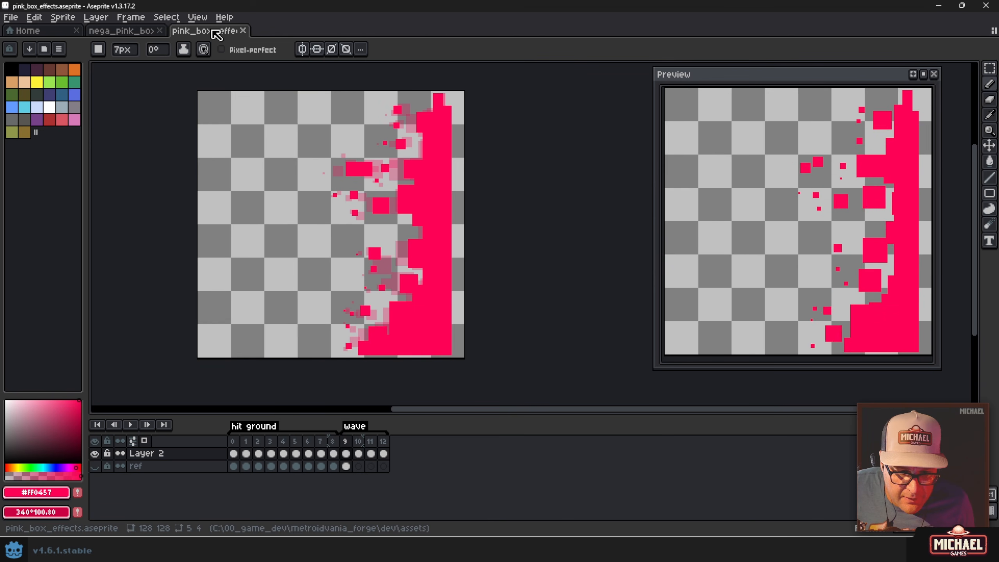
Start a sprite sheet export of pink_box_effects and inspect the full by-rows sheet in the preview
key(ctrl+e)
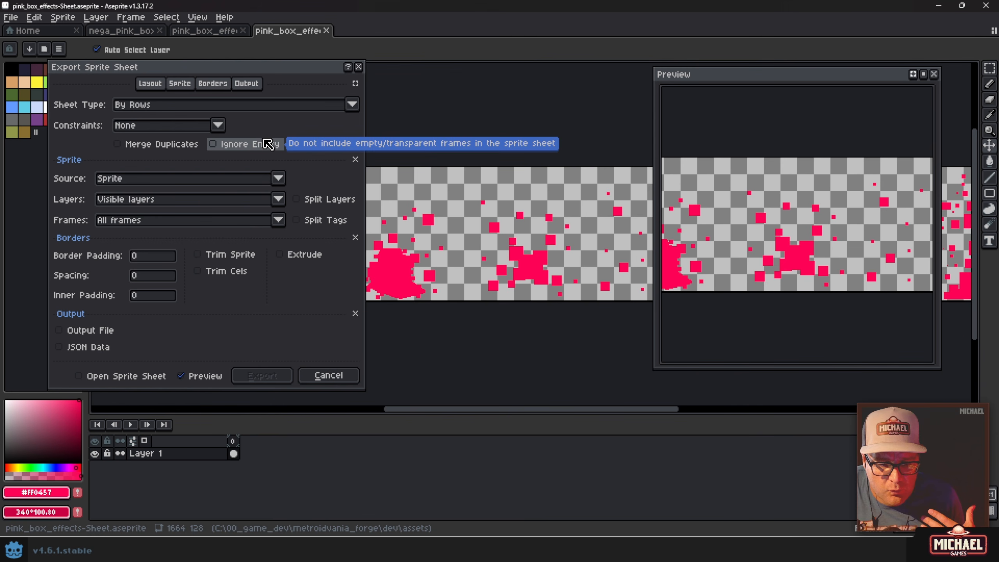
key(b)
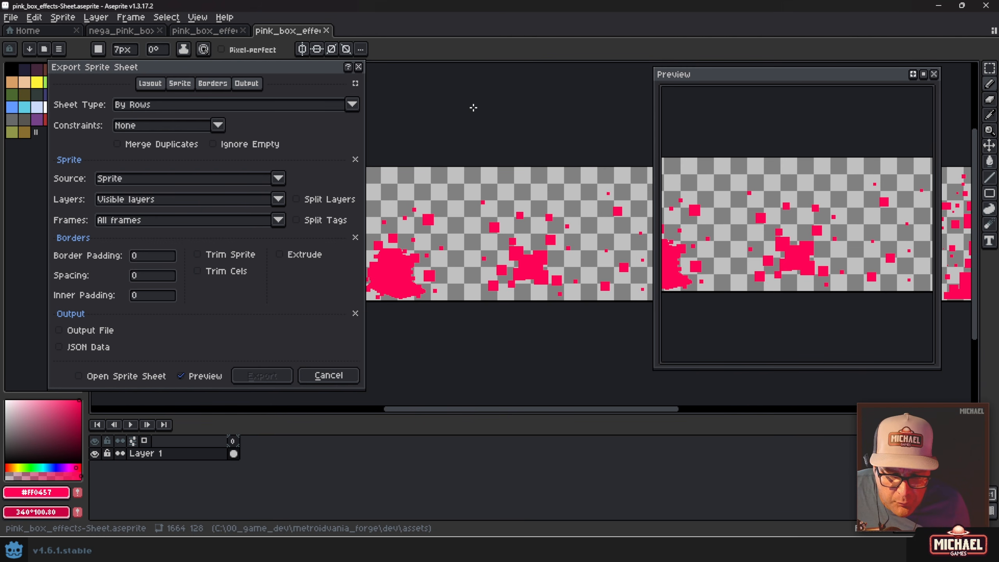
scroll(486, 179, down, 2)
scroll(511, 193, down, 4)
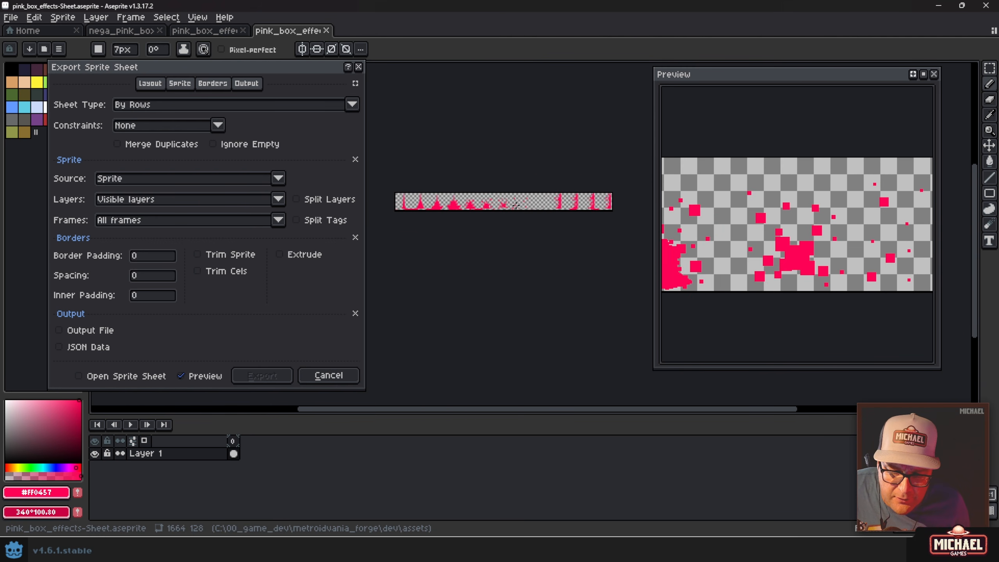
scroll(518, 203, up, 2)
scroll(518, 203, up, 1)
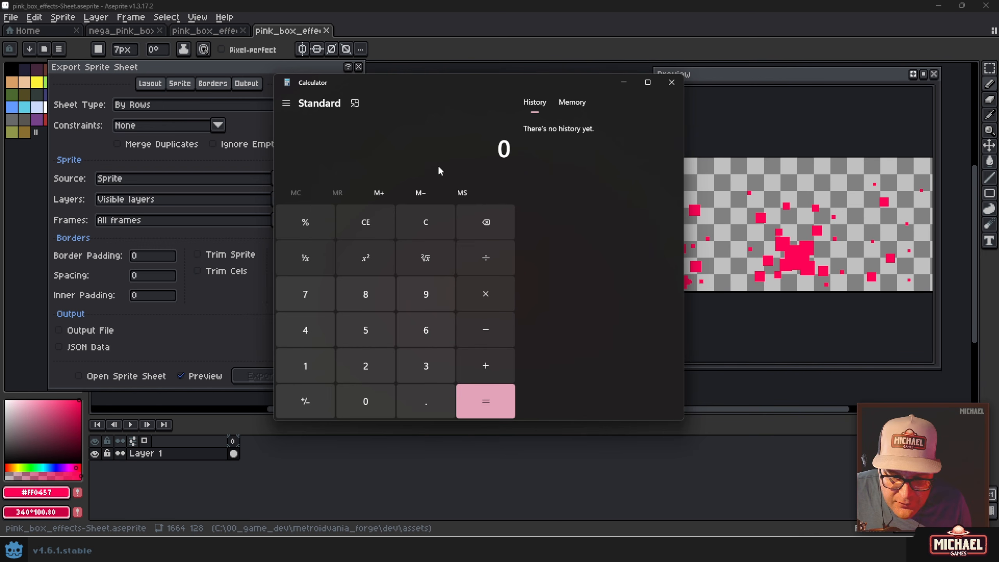
Switch to Calculator, divide 512 by 128, and multiply 128 by 8
text(512)
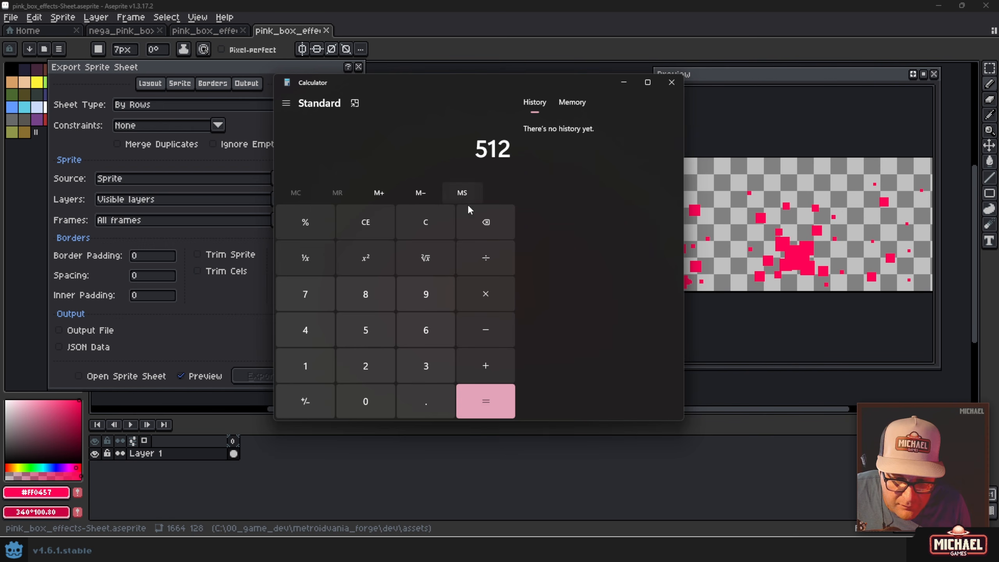
click(481, 261)
text(128)
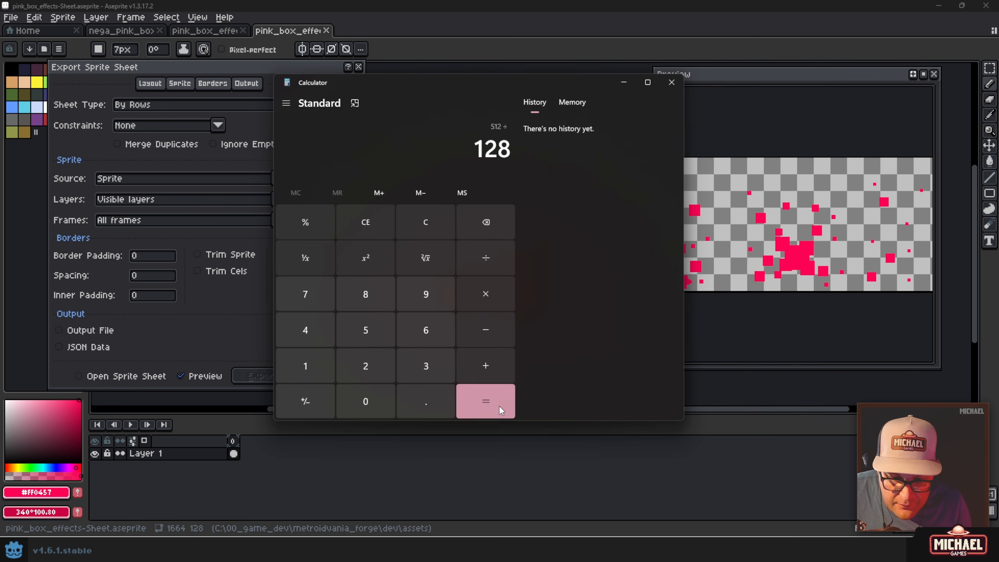
click(485, 403)
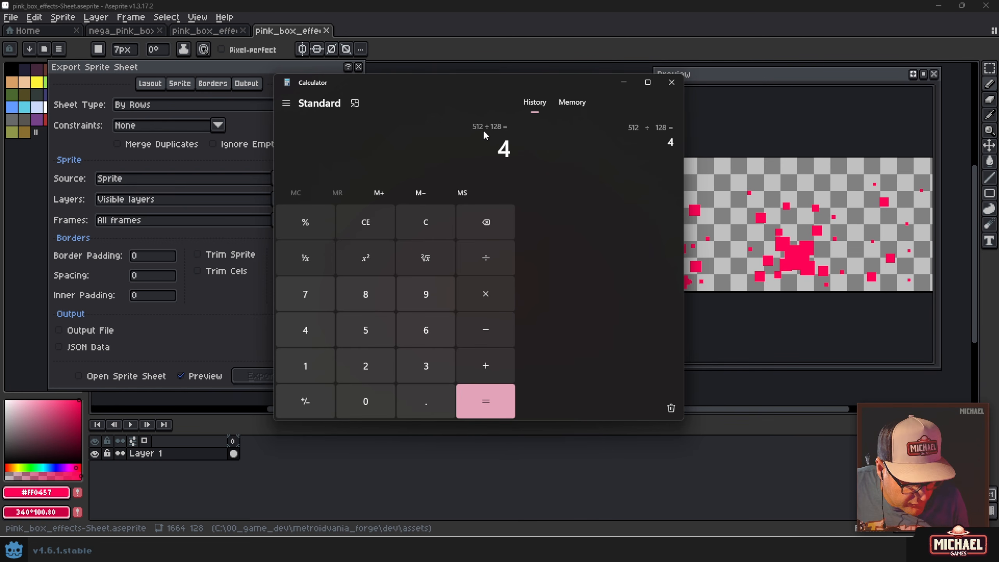
text(128)
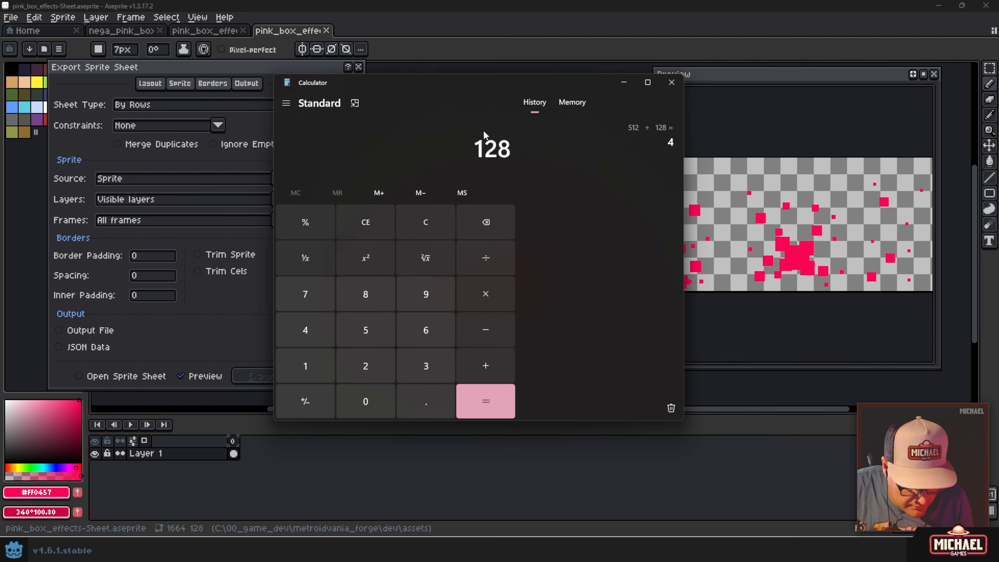
text(*8)
key(Return)
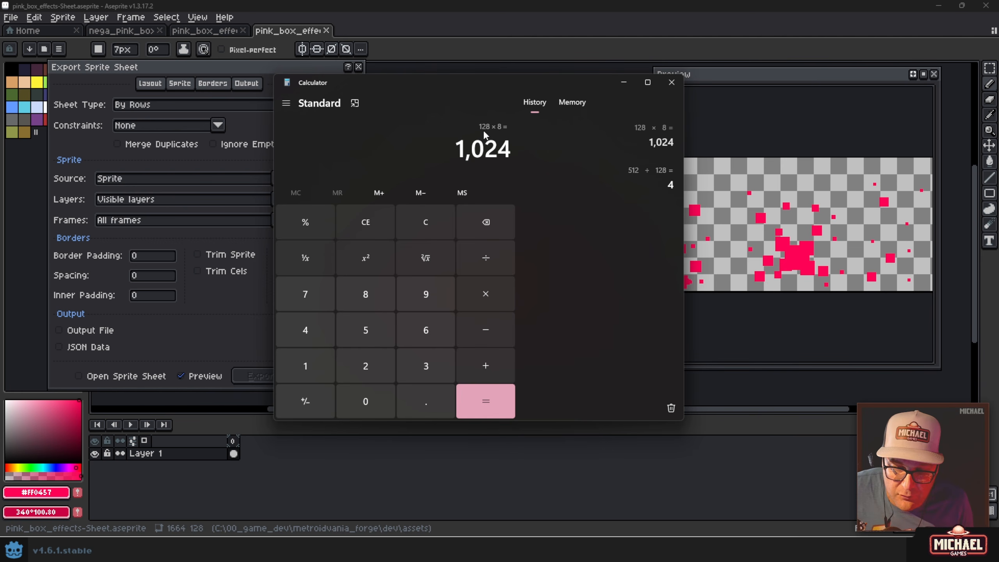
Return to Aseprite and constrain the by-rows sprite sheet to a fixed number of columns, set to 8
click(477, 53)
drag(232, 71, 451, 85)
click(349, 123)
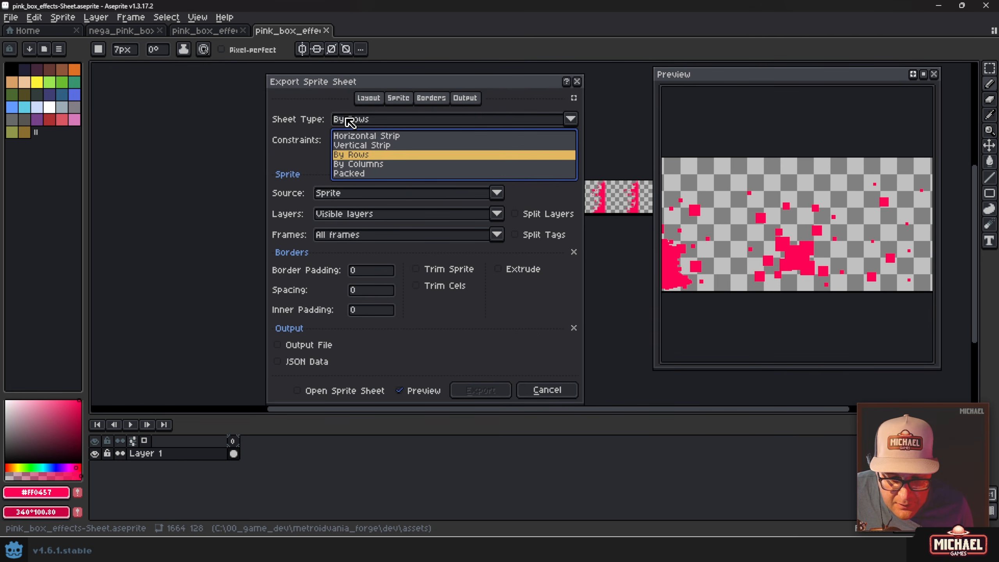
click(298, 132)
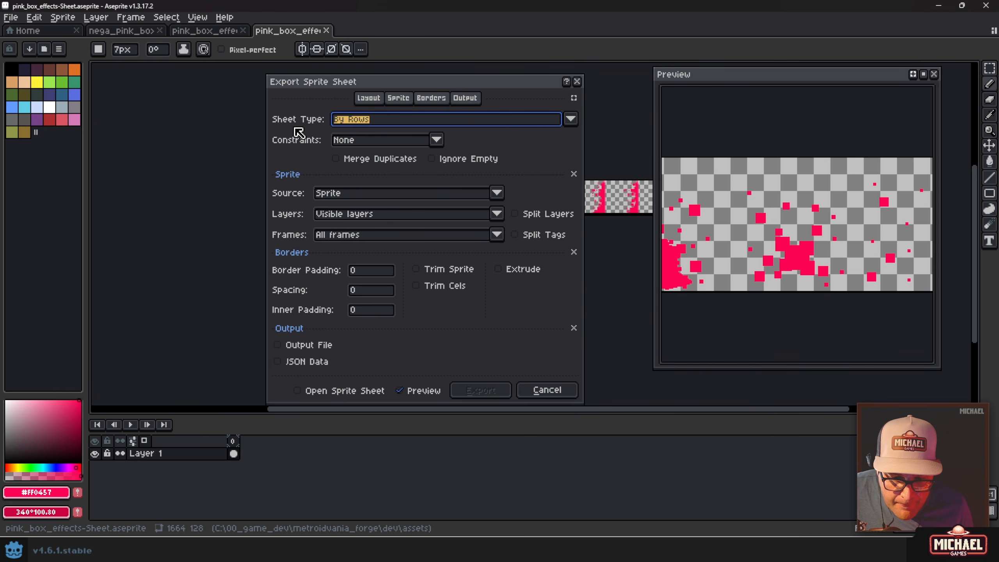
click(437, 141)
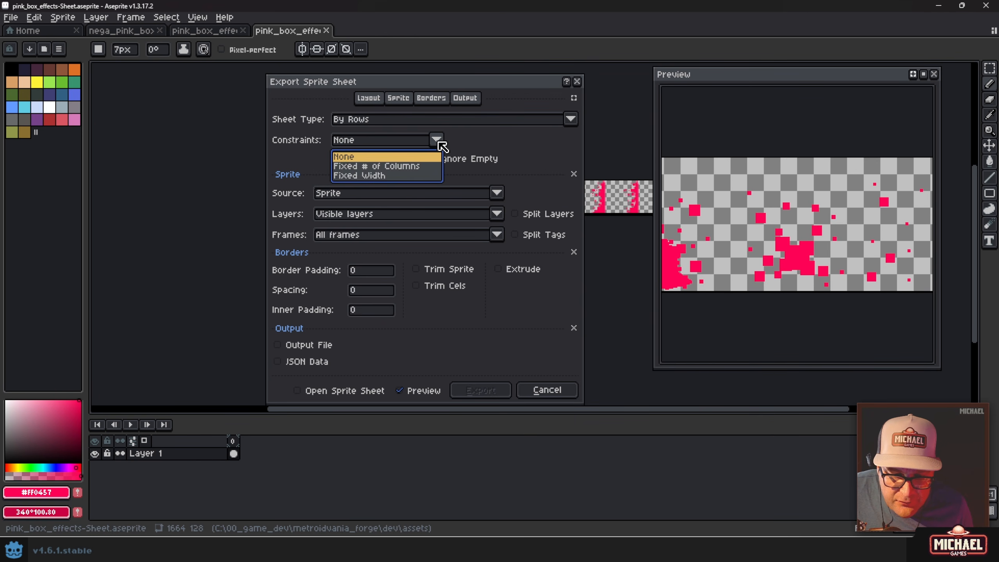
click(418, 167)
click(470, 140)
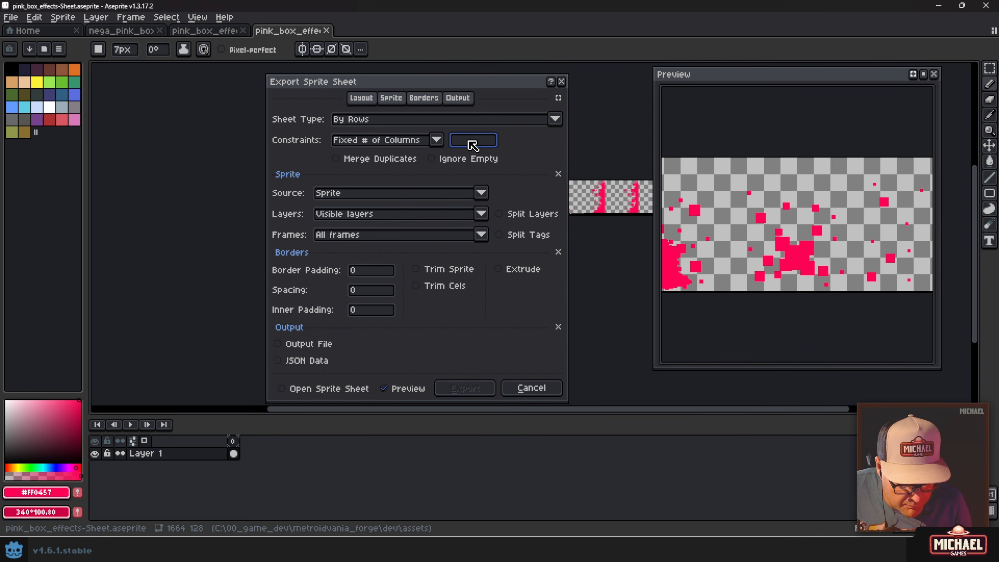
text(8)
drag(447, 92, 204, 94)
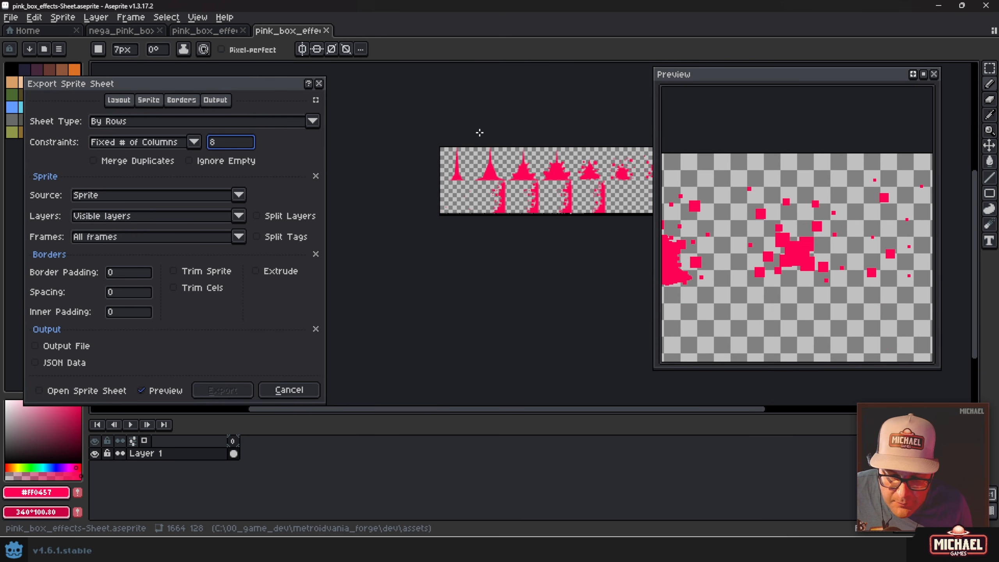
drag(553, 196, 418, 197)
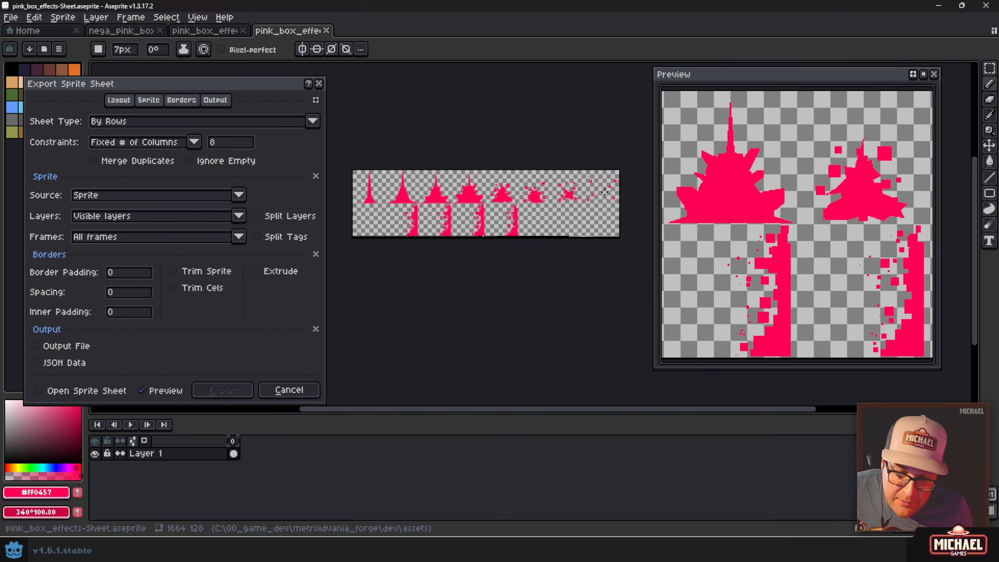
Try a sprite sheet layout with 4 columns and inspect how the frames are arranged
click(232, 143)
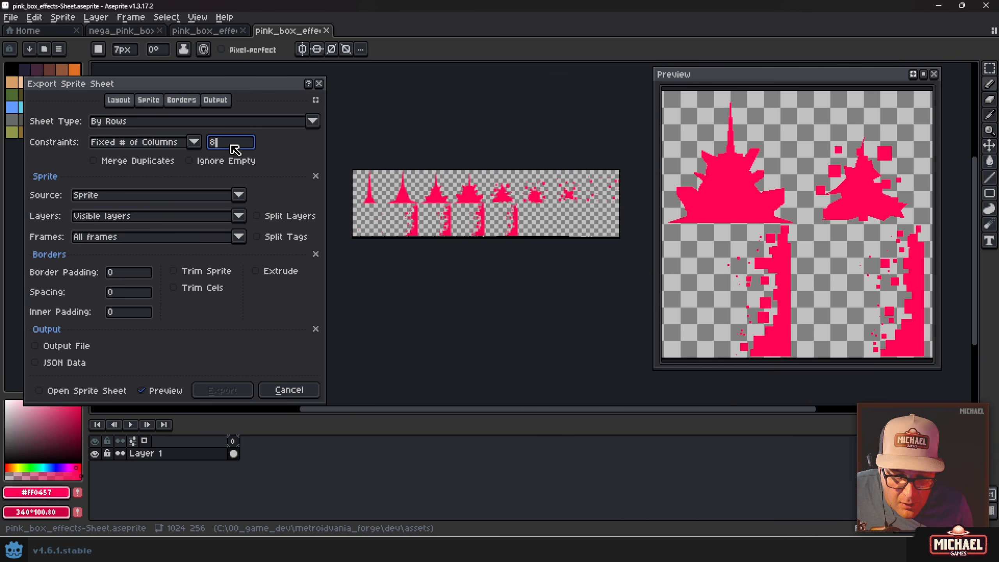
text(4)
key(Tab)
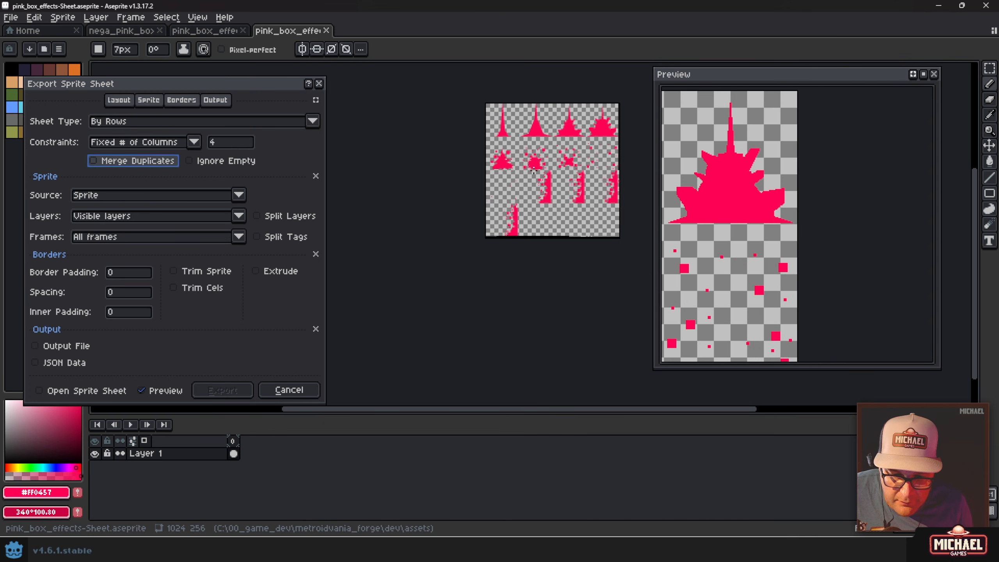
drag(551, 126, 515, 152)
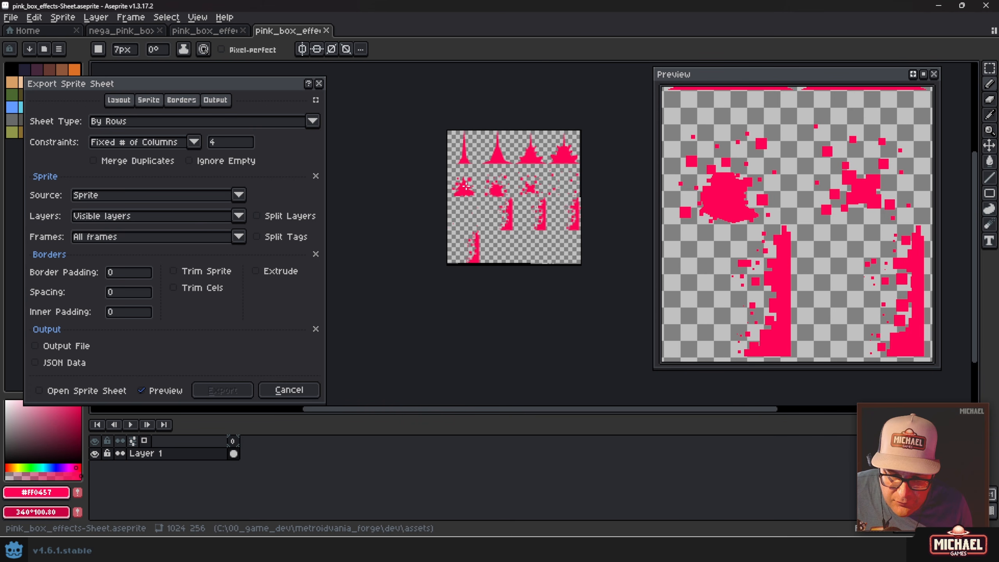
scroll(503, 239, up, 2)
scroll(510, 246, down, 1)
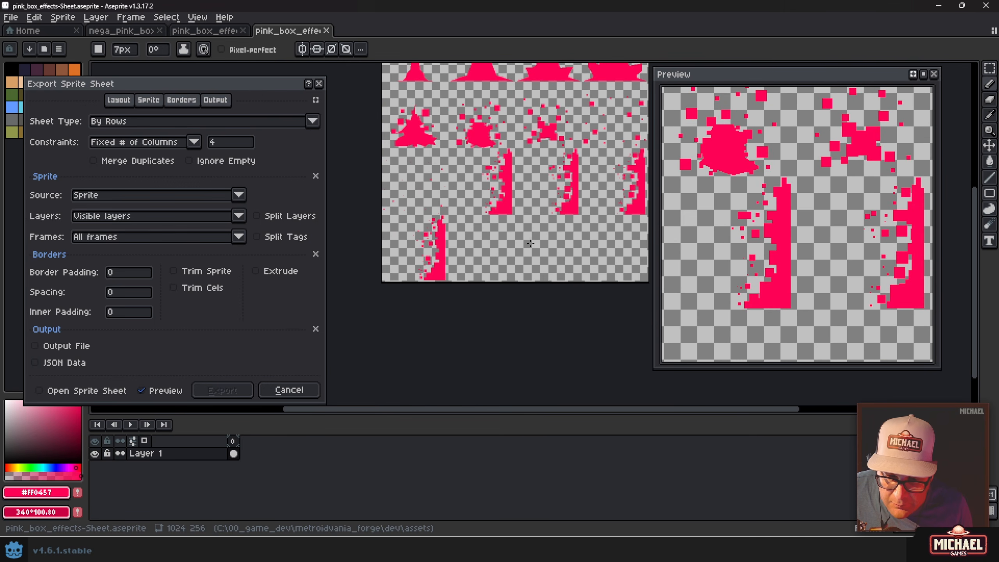
scroll(589, 243, down, 1)
drag(582, 243, 525, 250)
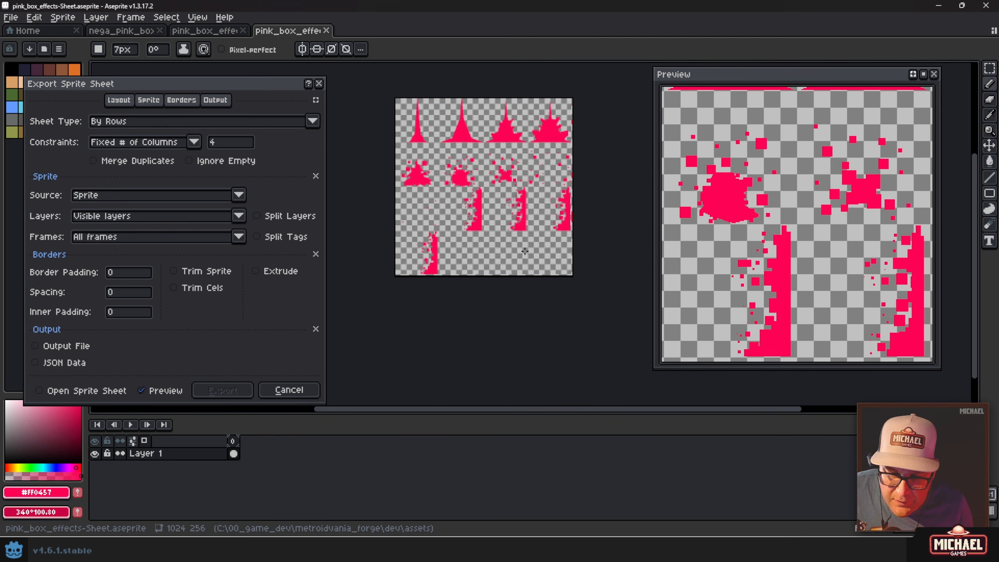
Try a sprite sheet layout with 2 columns and check the rows containing the wave frames
click(242, 144)
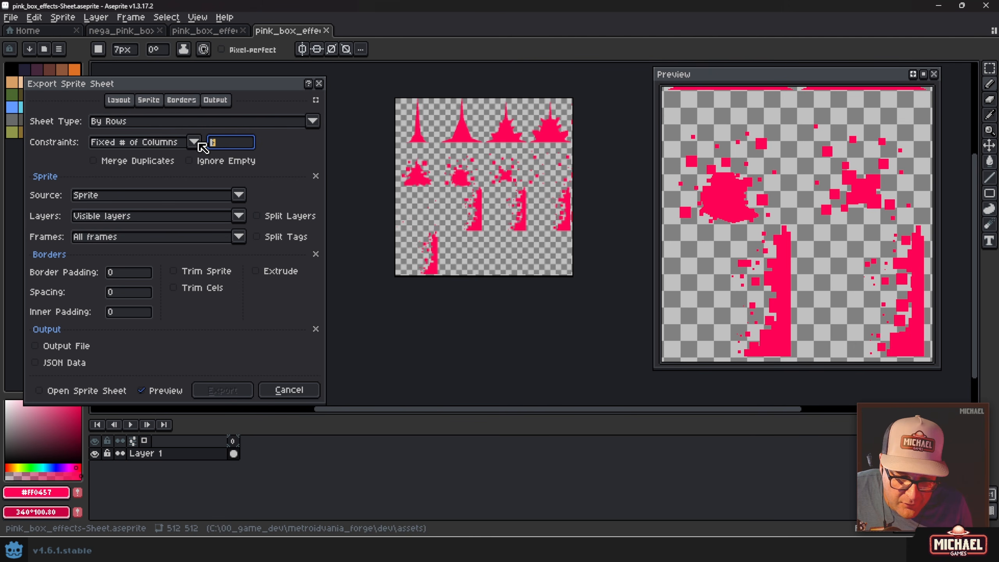
key(BackSpace)
text(2)
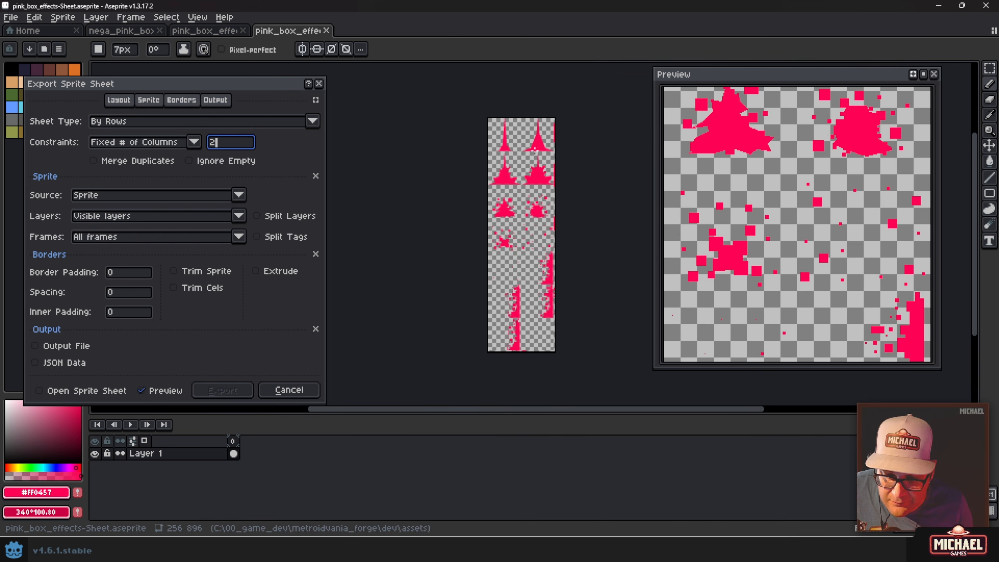
scroll(529, 149, up, 1)
drag(548, 284, 546, 203)
scroll(527, 312, up, 2)
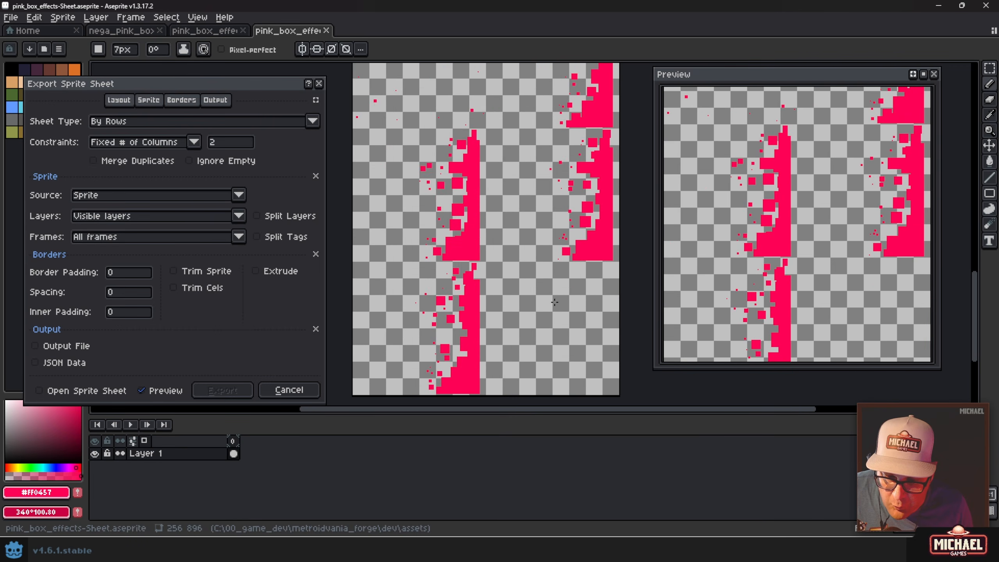
scroll(538, 279, down, 2)
drag(498, 67, 477, 146)
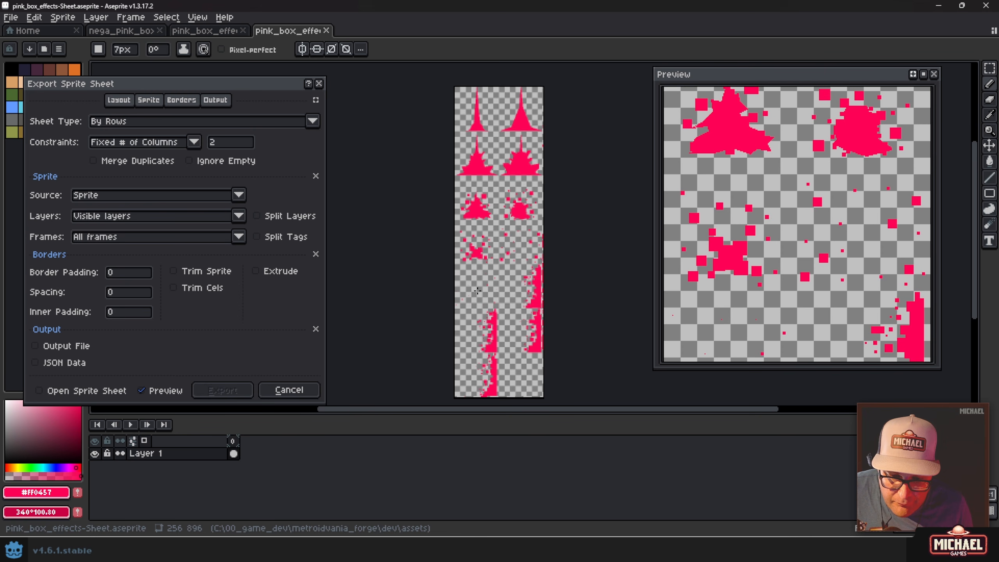
Try a sprite sheet layout with 6 columns and inspect the arrangement
click(224, 143)
text(6)
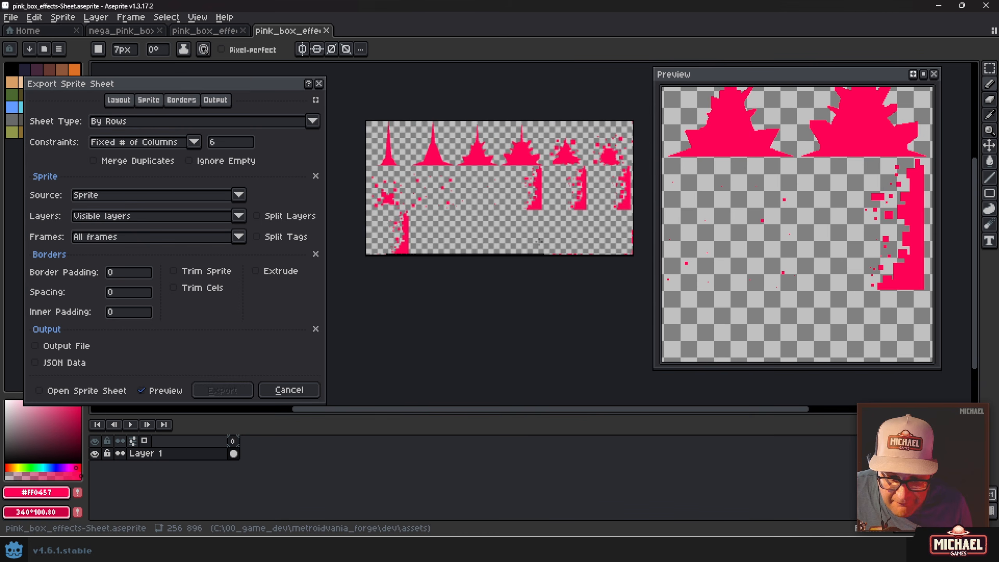
scroll(543, 240, up, 1)
scroll(543, 240, down, 1)
Set the sprite sheet's fixed column count to 5 and inspect all three rows of frames
click(218, 142)
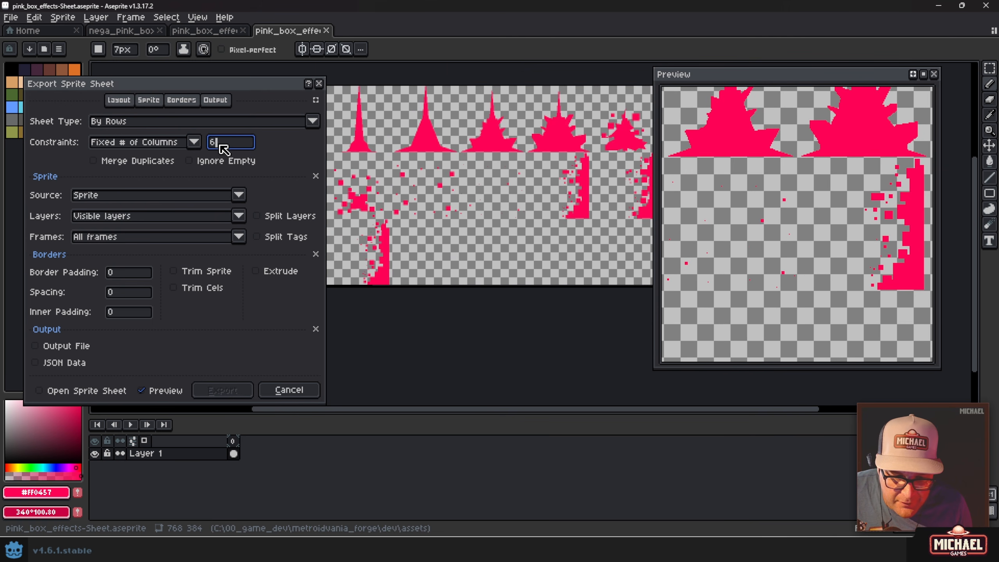
text(5)
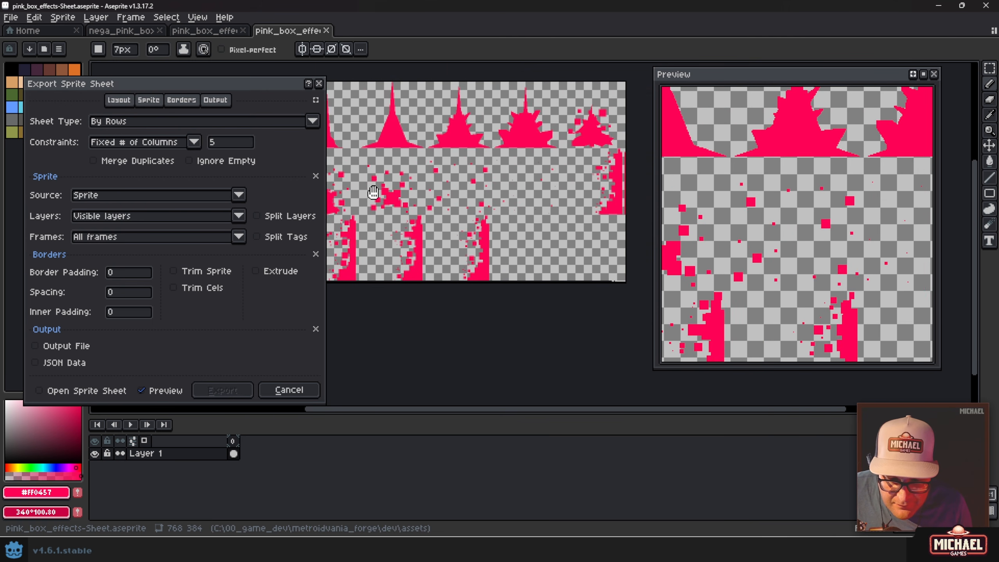
drag(436, 192, 402, 191)
drag(446, 167, 454, 188)
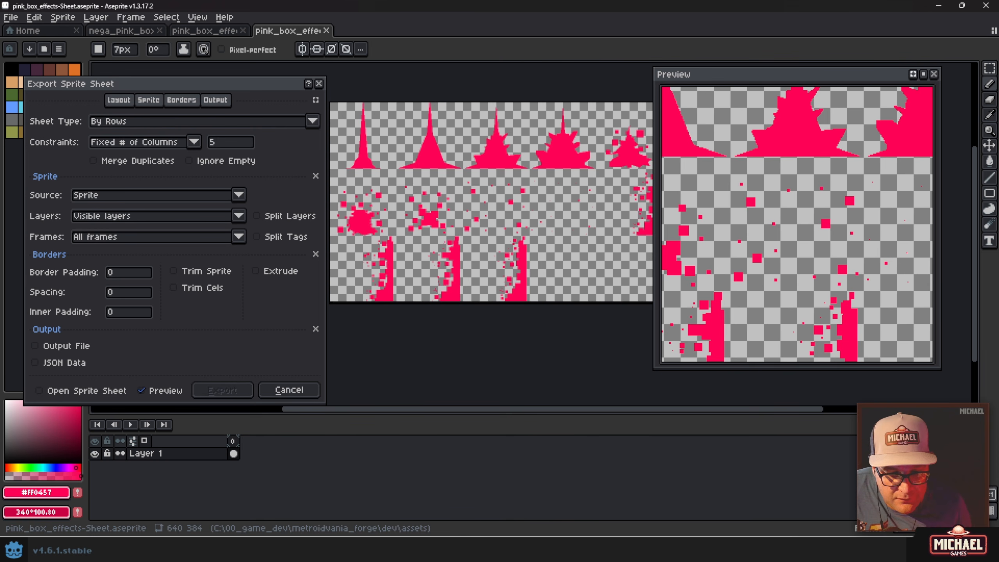
drag(252, 90, 321, 96)
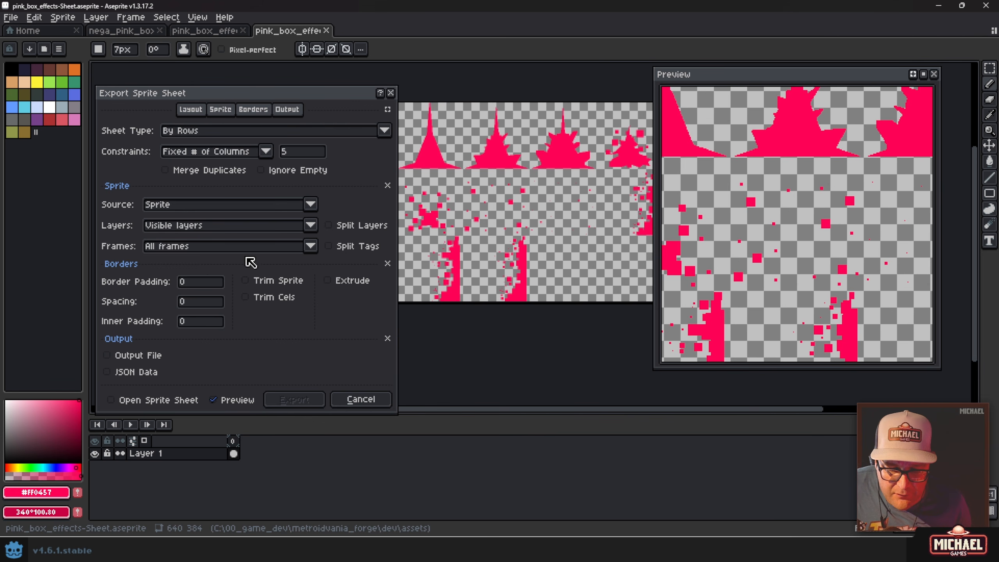
drag(265, 97, 142, 136)
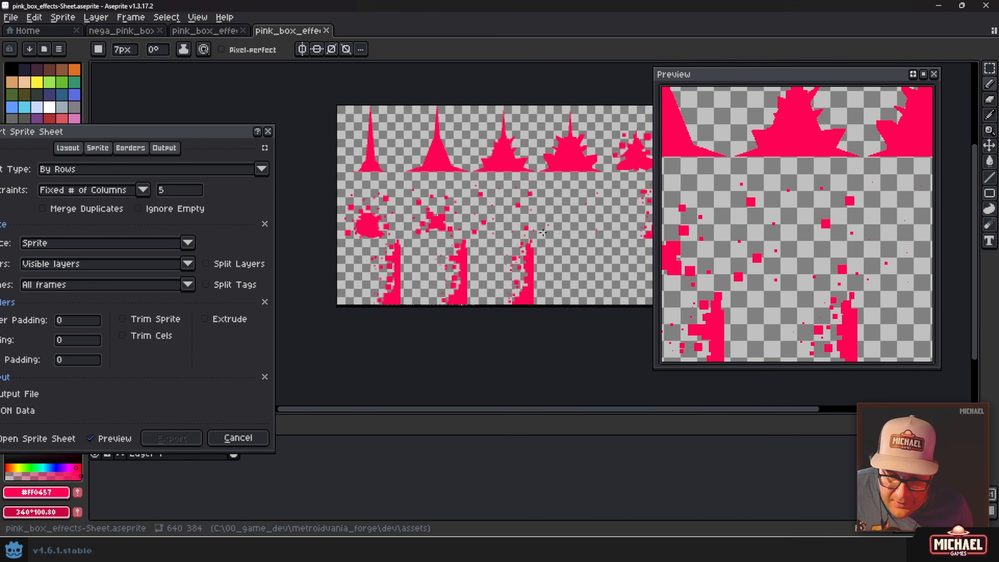
drag(522, 229, 500, 238)
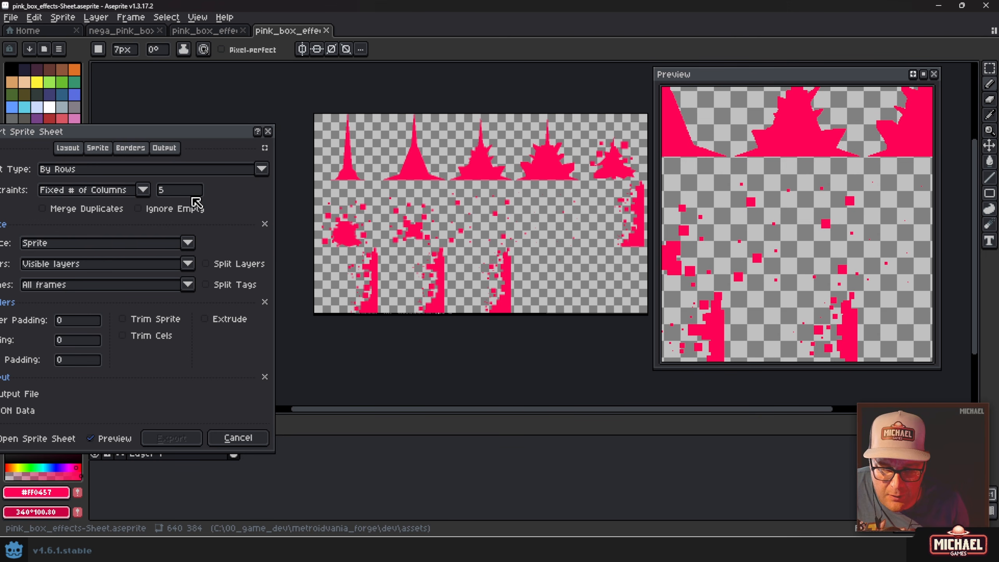
Export the sprite sheet with Output File enabled at its proposed path, and switch to the nega_pink_box sprite
drag(166, 137, 344, 108)
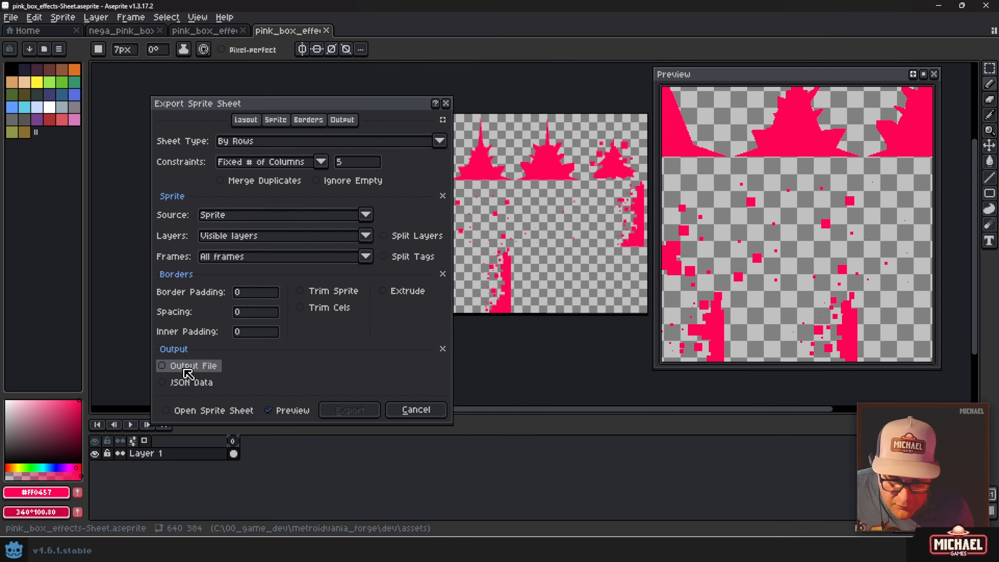
click(199, 369)
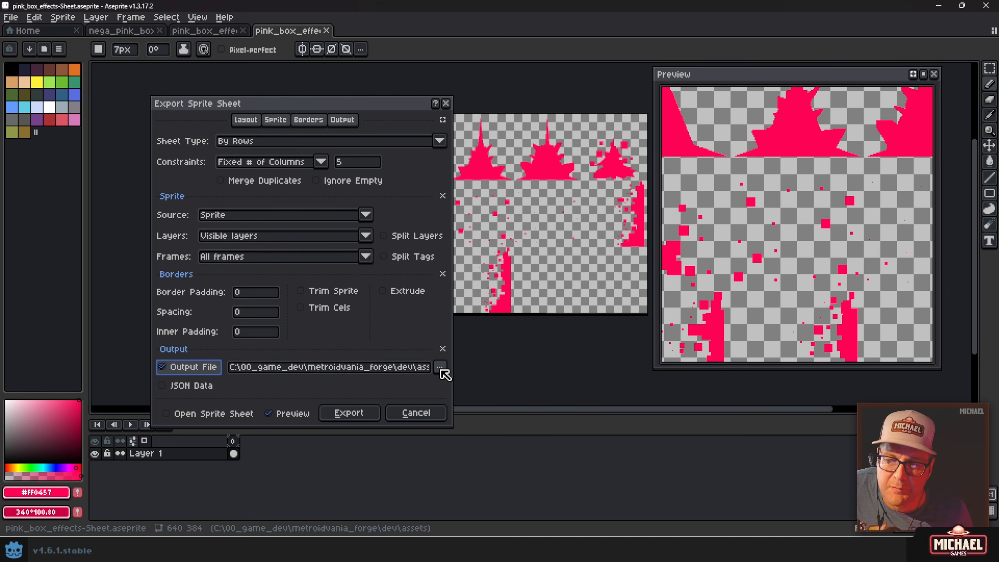
click(350, 412)
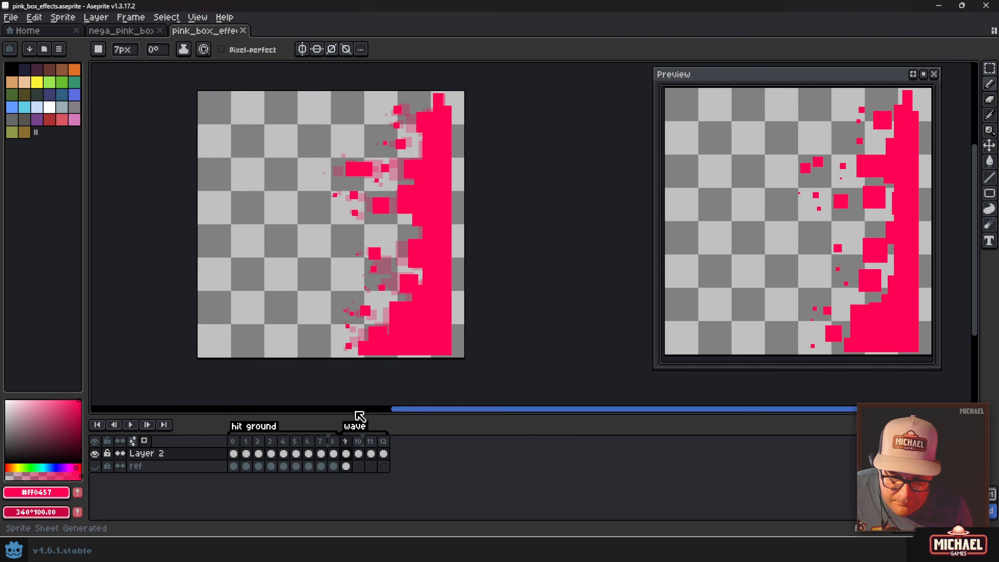
click(116, 31)
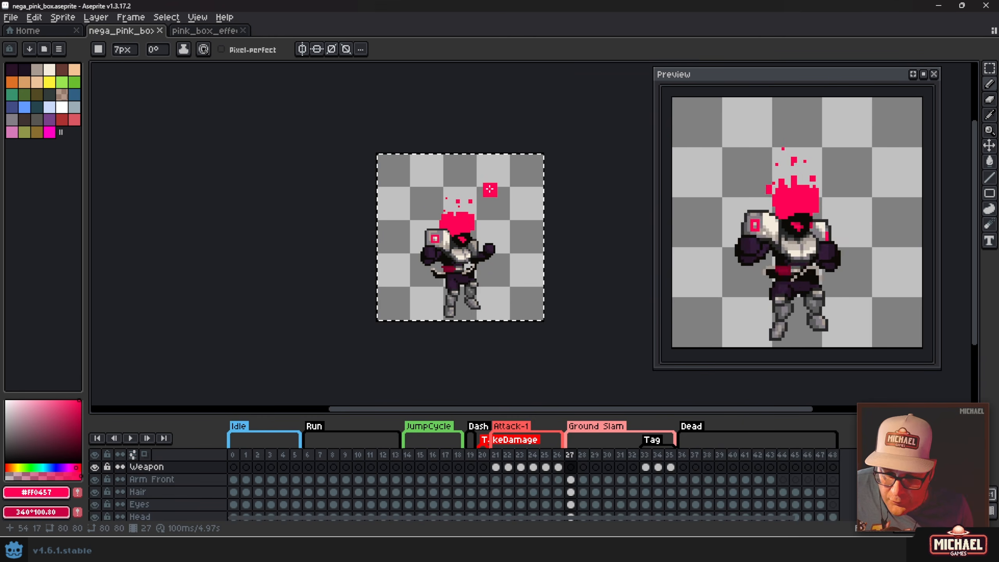
Preview the nega_pink_box sprite sheet export, inspect the rows of character frames across the sheet, and close it without exporting
key(v)
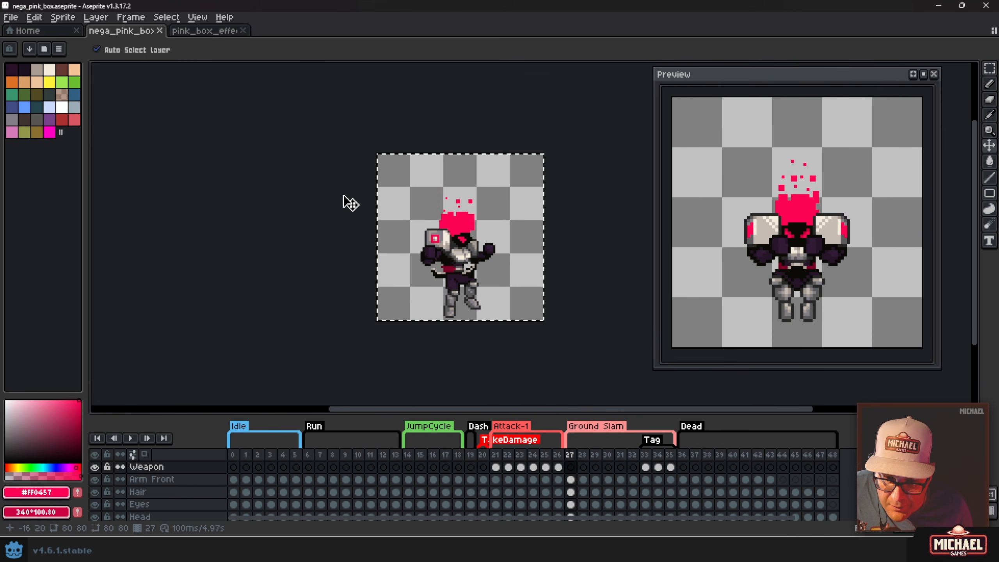
key(ctrl+e)
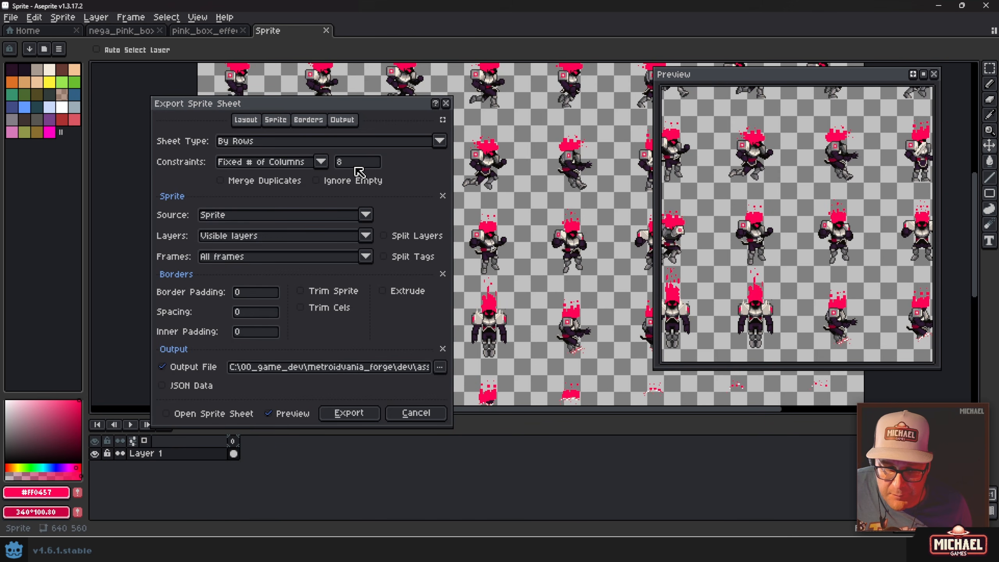
scroll(565, 235, down, 3)
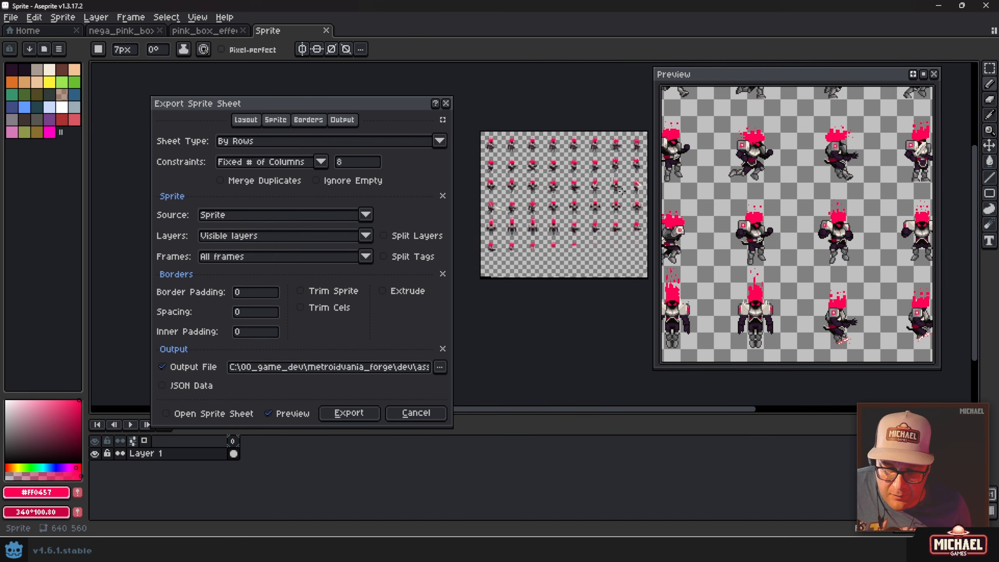
scroll(576, 247, up, 4)
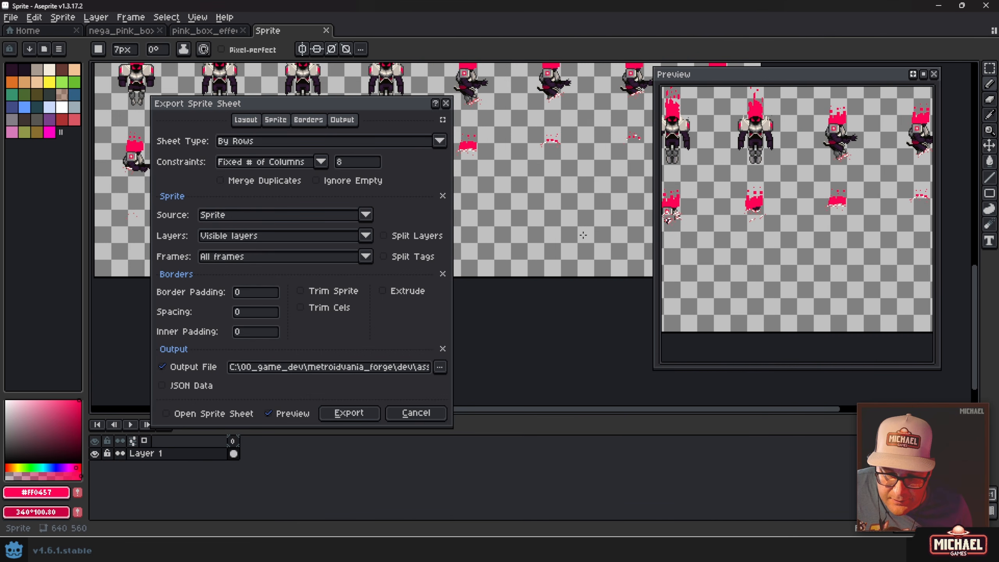
scroll(605, 208, down, 3)
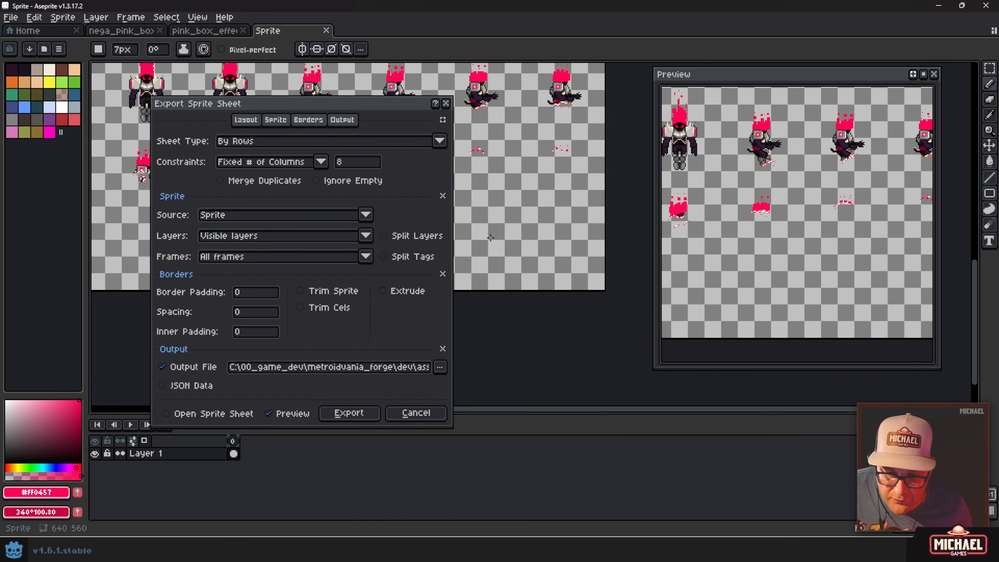
scroll(528, 240, up, 4)
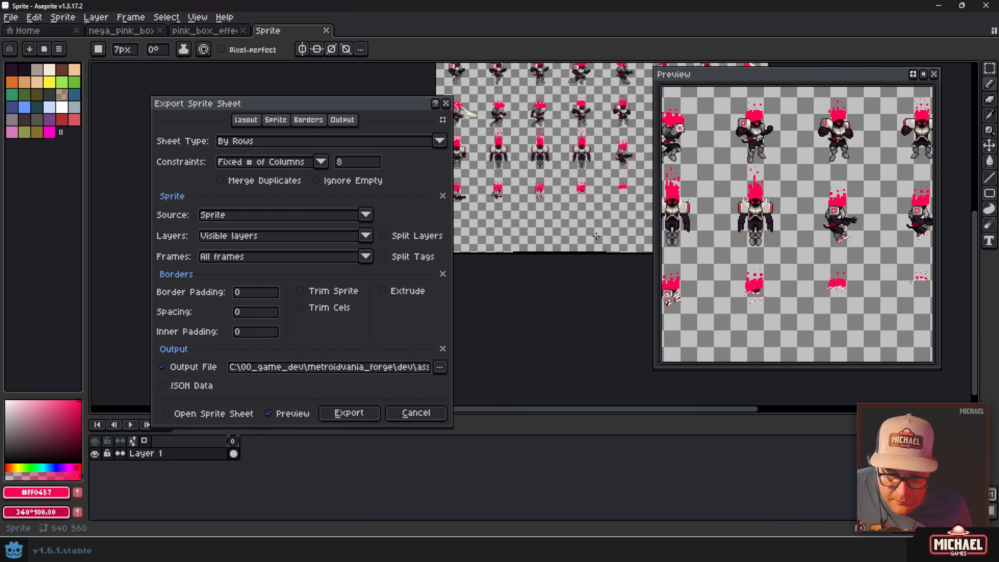
scroll(546, 227, down, 4)
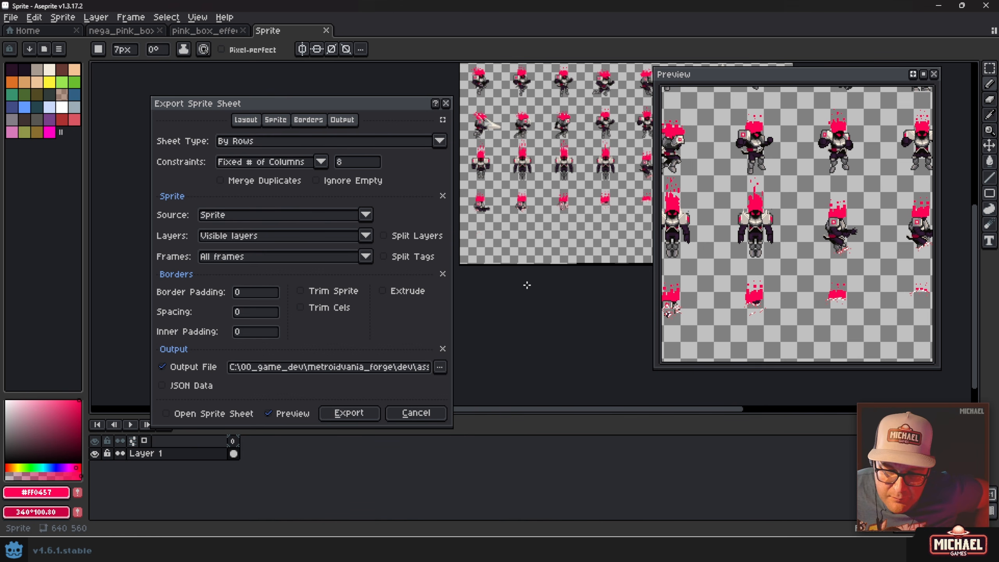
scroll(551, 204, up, 5)
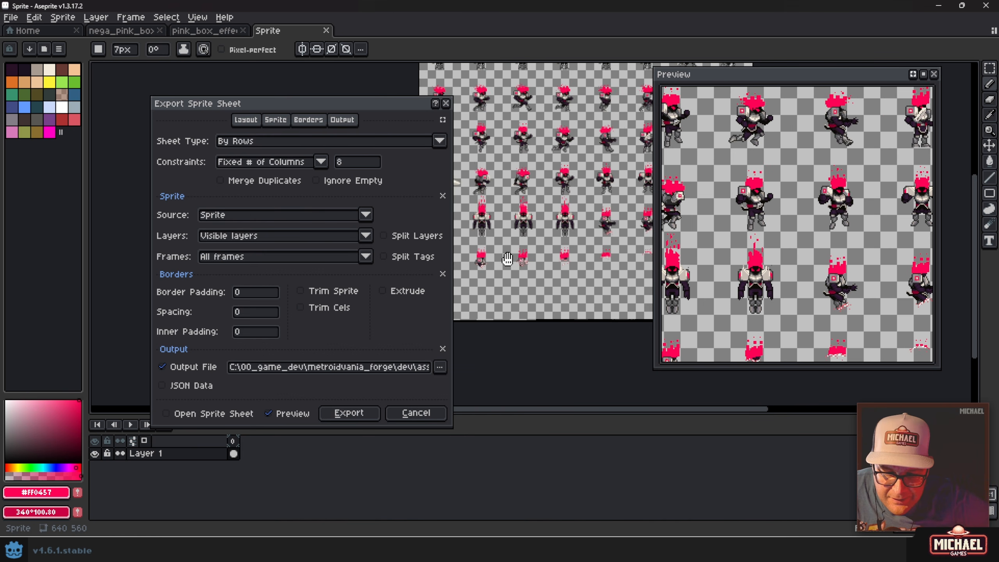
scroll(567, 247, up, 3)
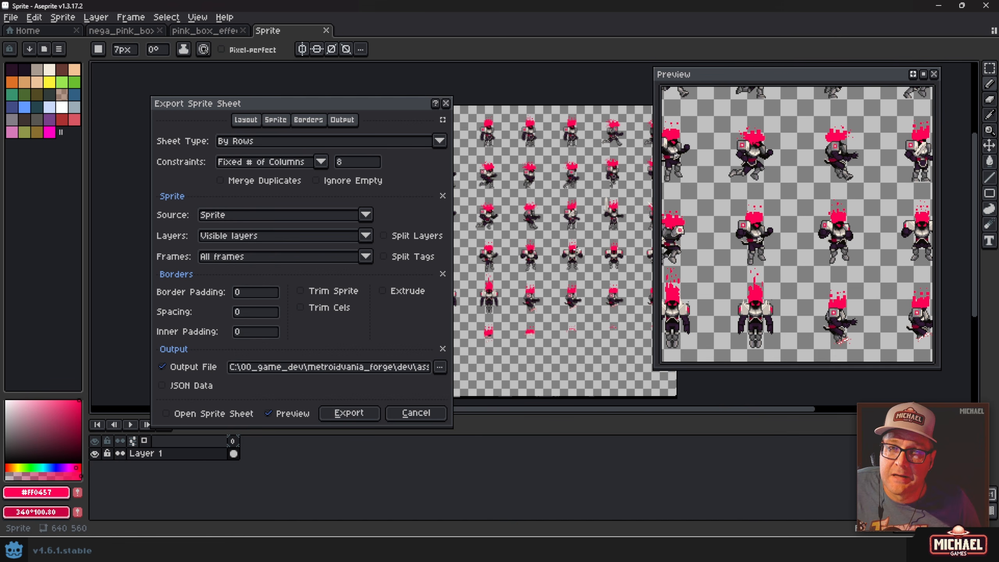
click(446, 103)
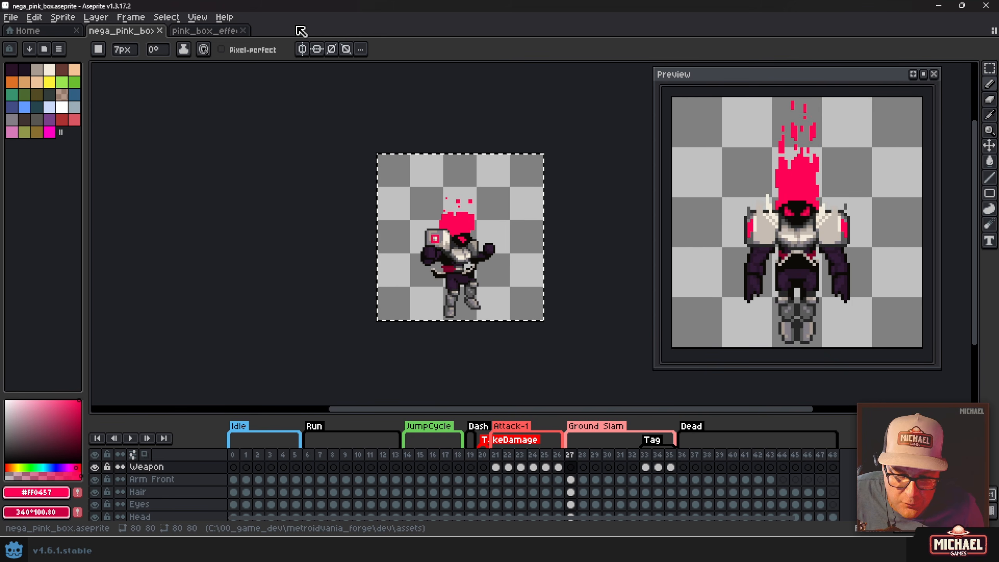
Export the nega_pink_box sprite sheet by rows with 8 fixed columns, visible layers and all frames to its proposed output file
key(ctrl+e)
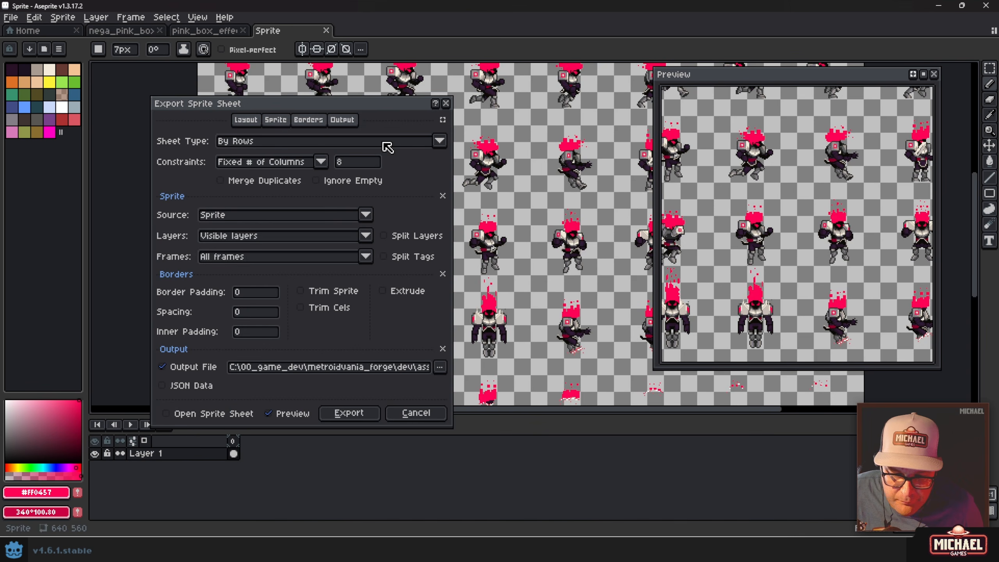
click(351, 414)
click(468, 301)
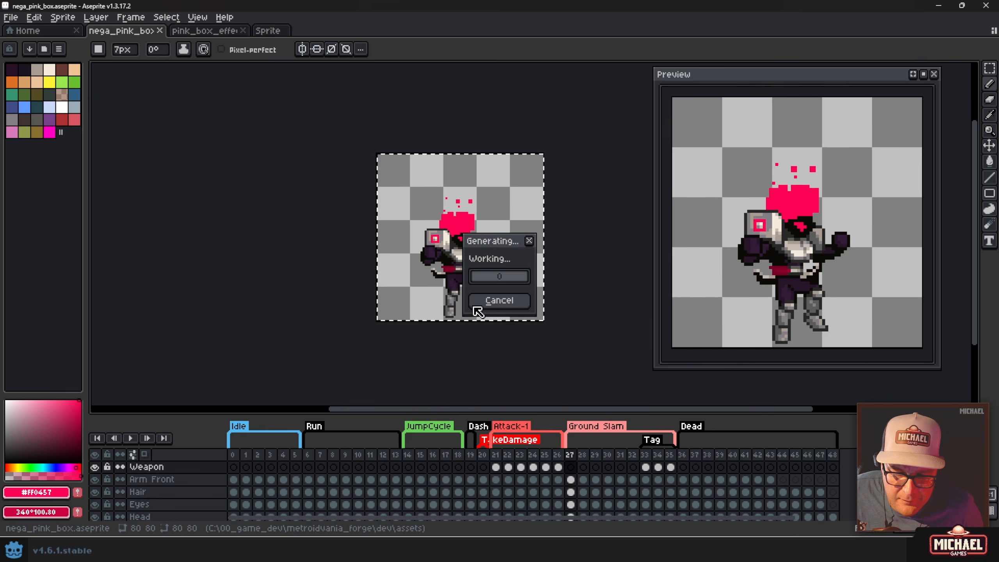